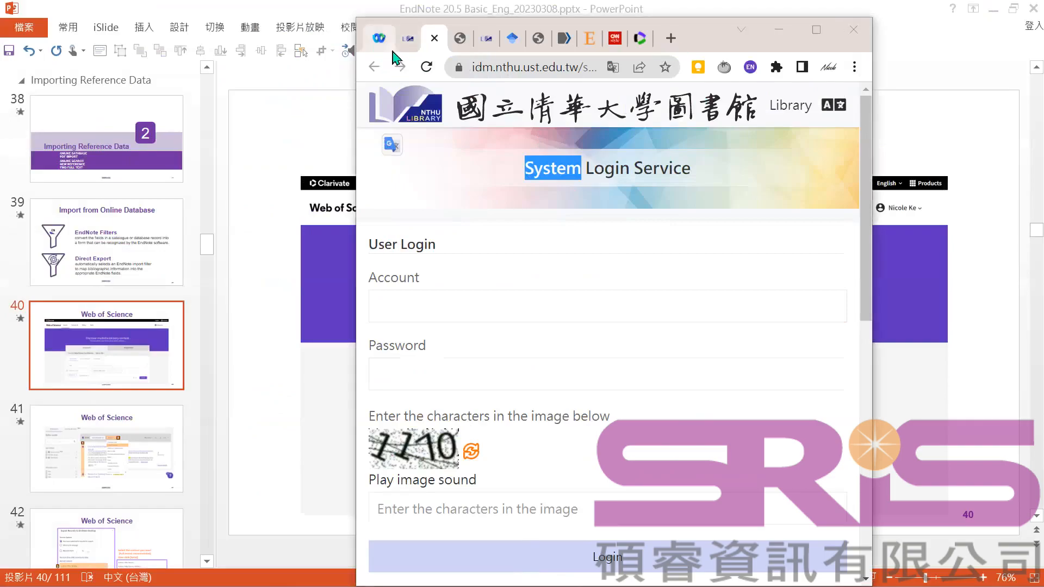
{"action": "left_click", "coordinate": [379, 38]}
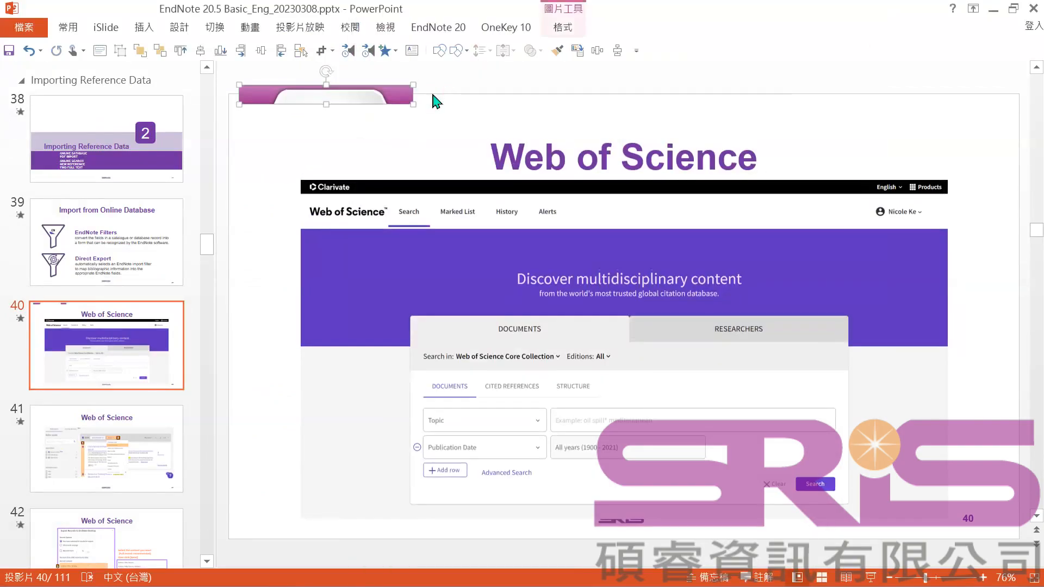
{"action": "left_click_drag", "start_coordinate": [388, 91], "coordinate": [337, 226]}
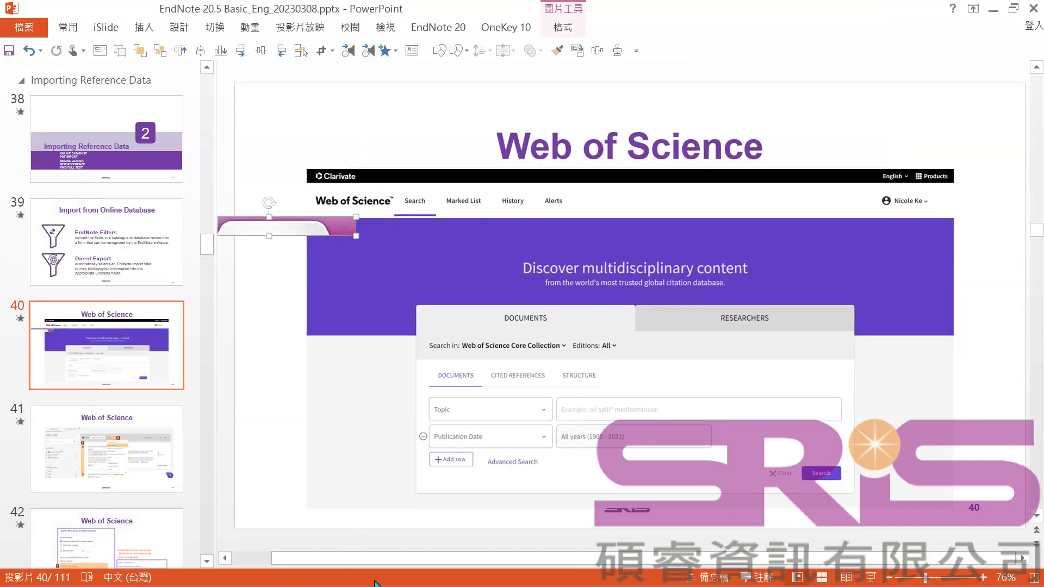
{"action": "right_click", "coordinate": [323, 232]}
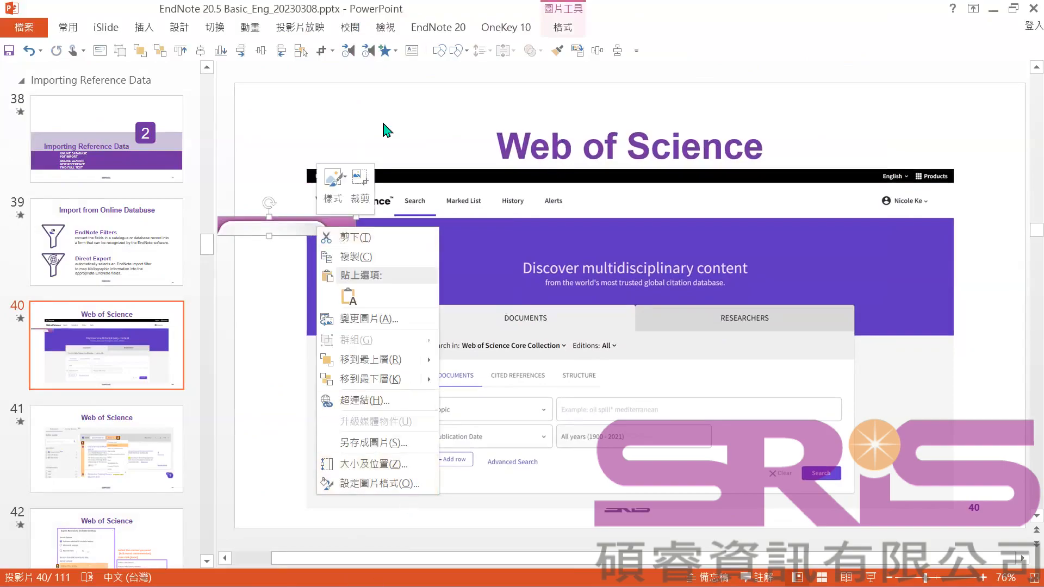
{"action": "key", "text": "Escape"}
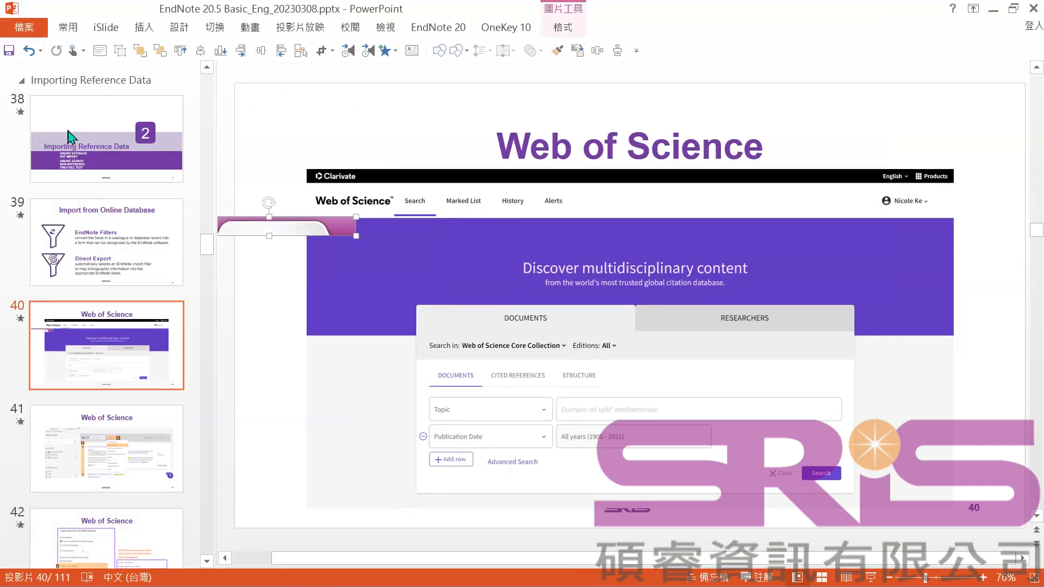
{"action": "key", "text": "ctrl+z"}
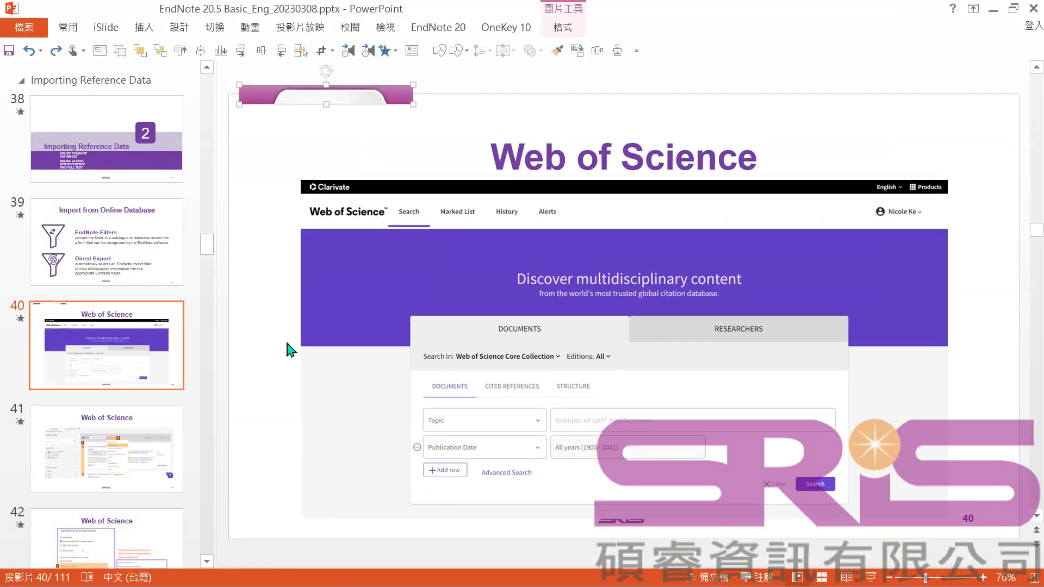
{"action": "key", "text": "ctrl+z"}
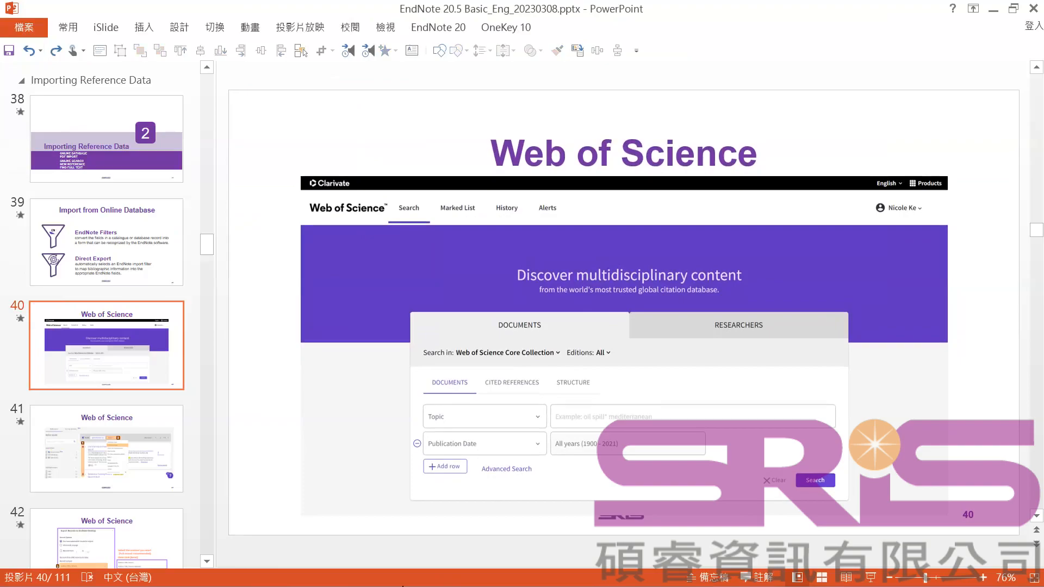
- Switch to Chrome, highlight part of the Webex meeting link, bring up the ScienceDirect article and maximize the browser window
{"action": "key", "text": "alt+Tab"}
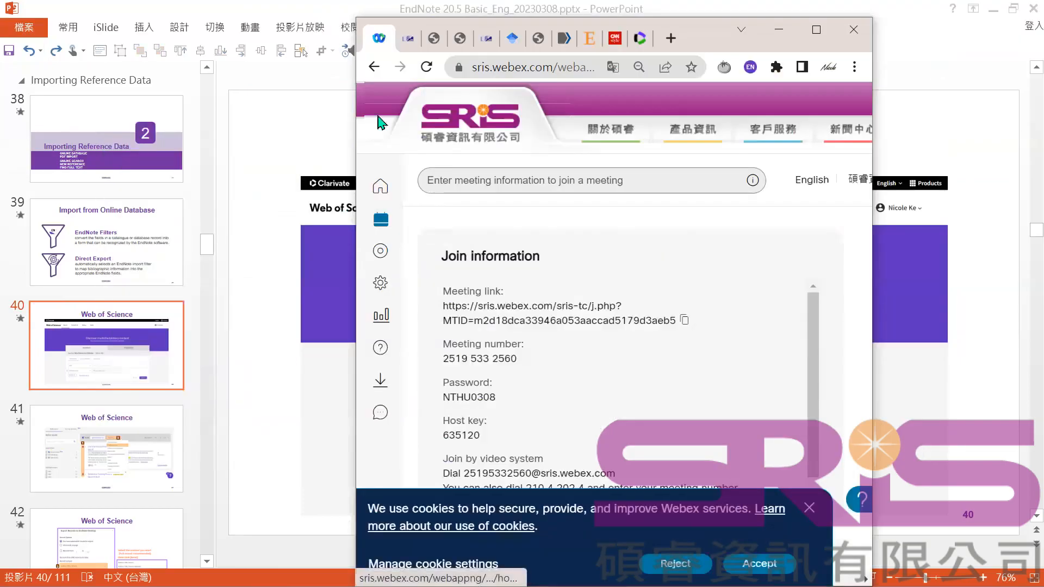
{"action": "left_click_drag", "start_coordinate": [443, 321], "coordinate": [840, 322]}
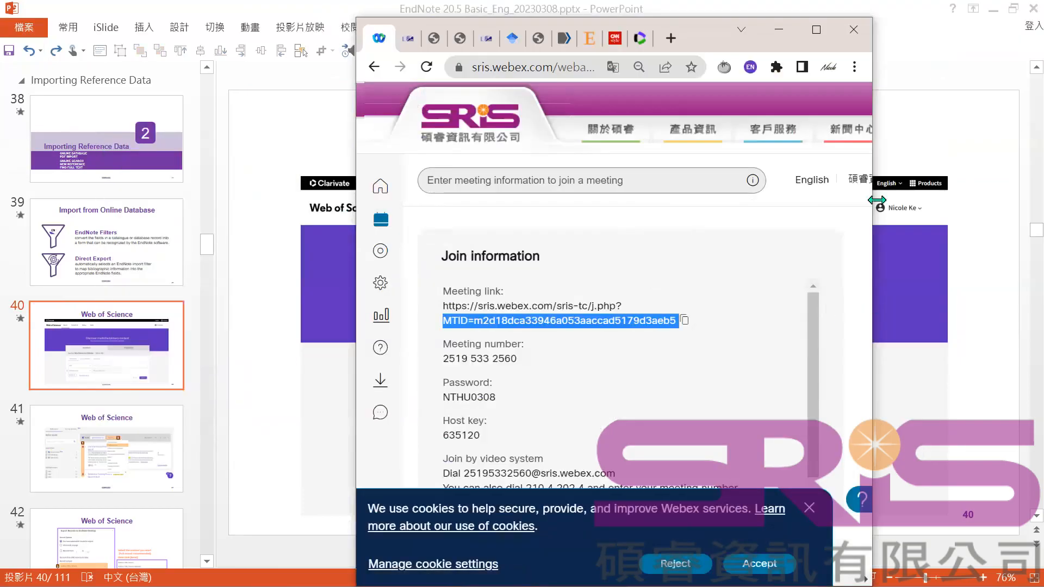
{"action": "left_click", "coordinate": [589, 38]}
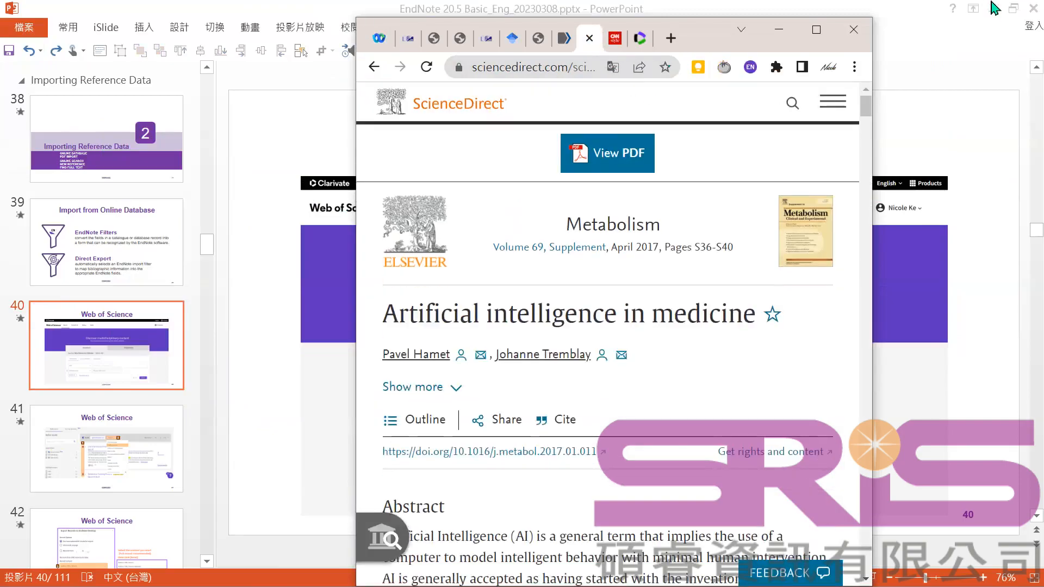
{"action": "left_click", "coordinate": [996, 8]}
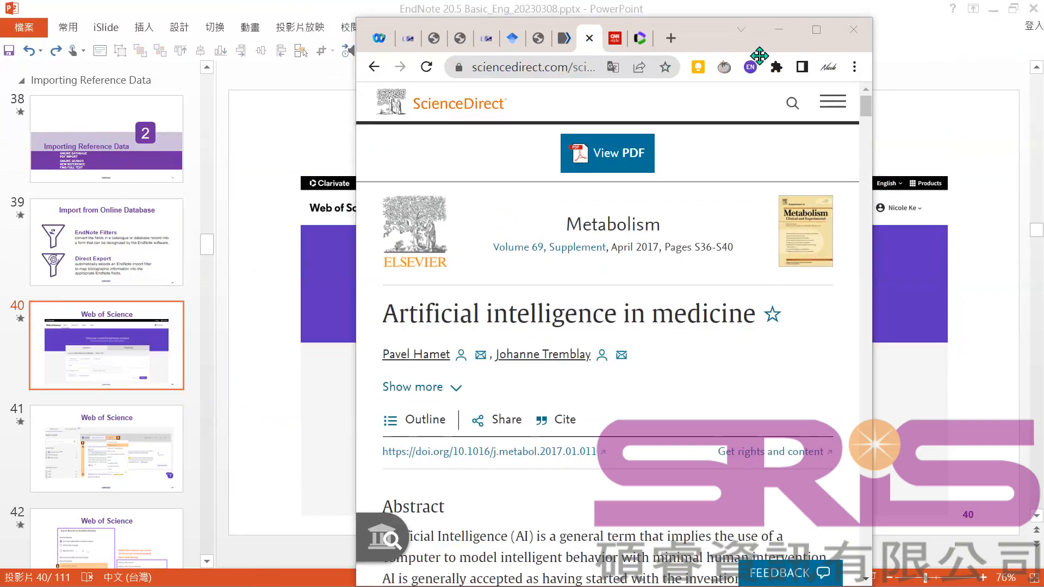
{"action": "left_click", "coordinate": [817, 33]}
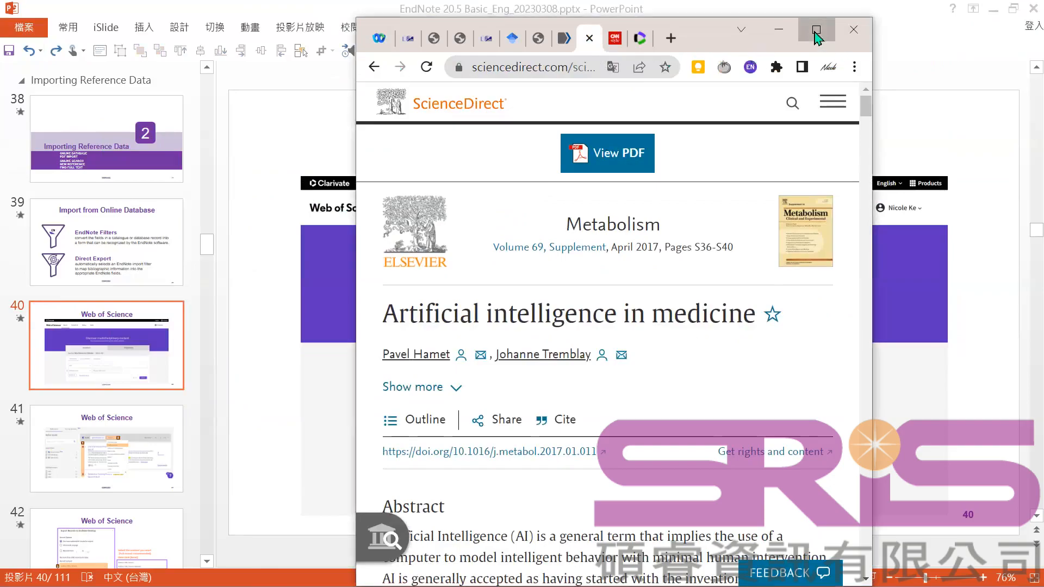
{"action": "left_click", "coordinate": [817, 33]}
- Leave the EndNote record in the NTHU library catalogue and search the databases for "wos"
{"action": "left_click", "coordinate": [76, 15]}
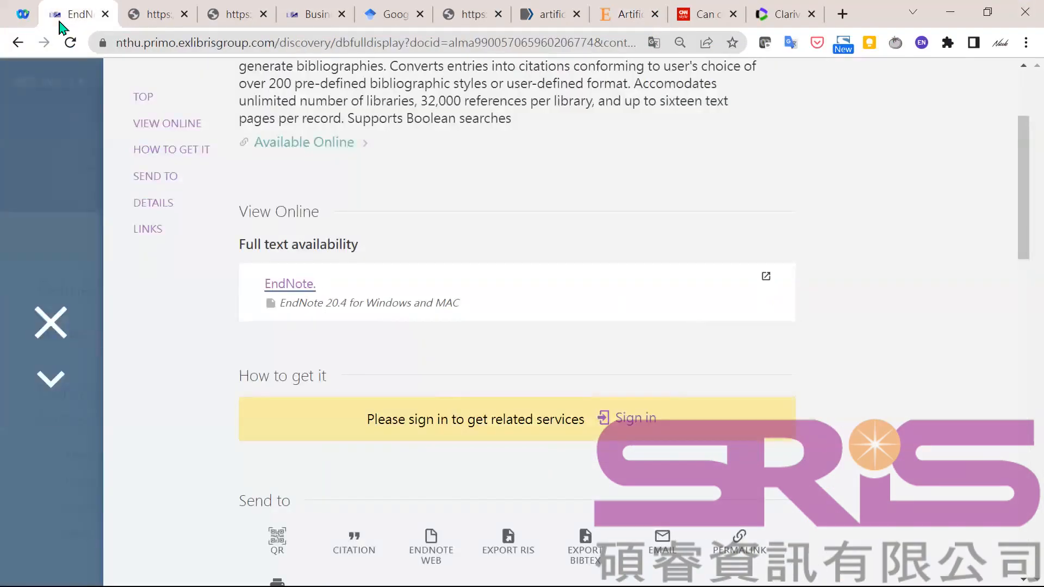
{"action": "scroll", "coordinate": [304, 148], "scroll_direction": "up", "scroll_amount": 4}
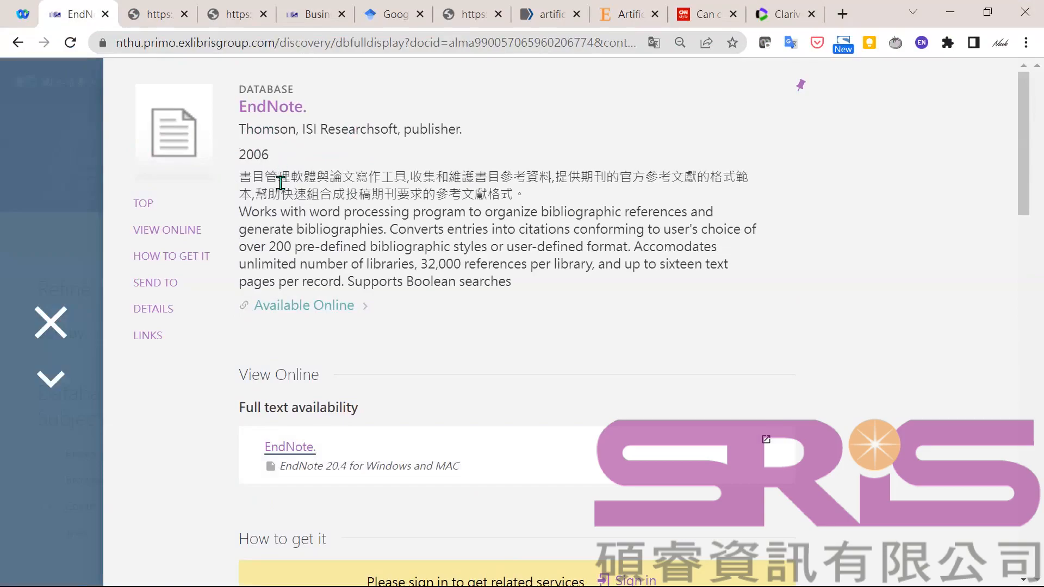
{"action": "left_click", "coordinate": [65, 331]}
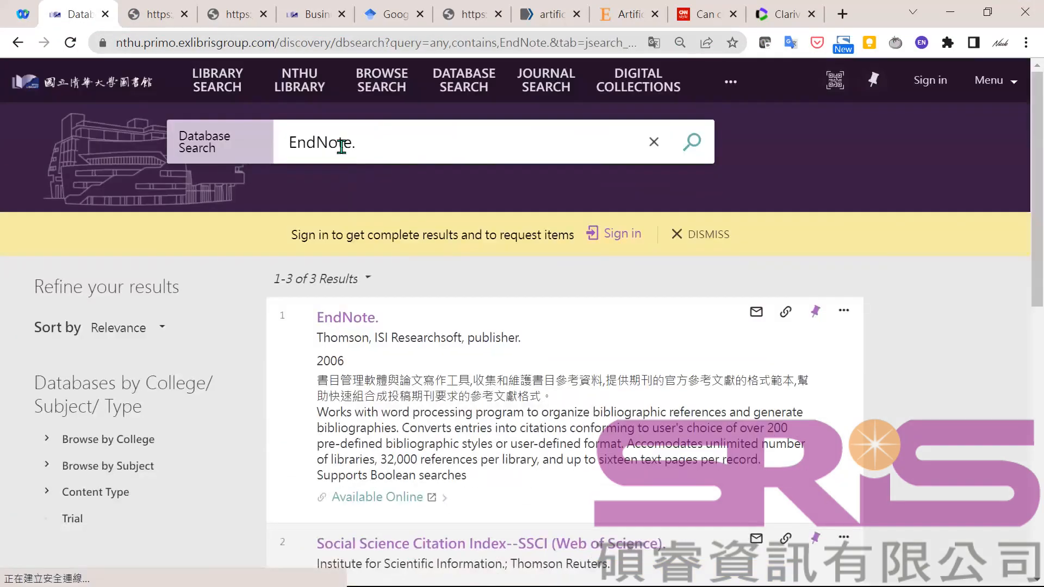
{"action": "triple_click", "coordinate": [338, 145]}
{"action": "type", "text": "wos"}
{"action": "key", "text": "Return"}
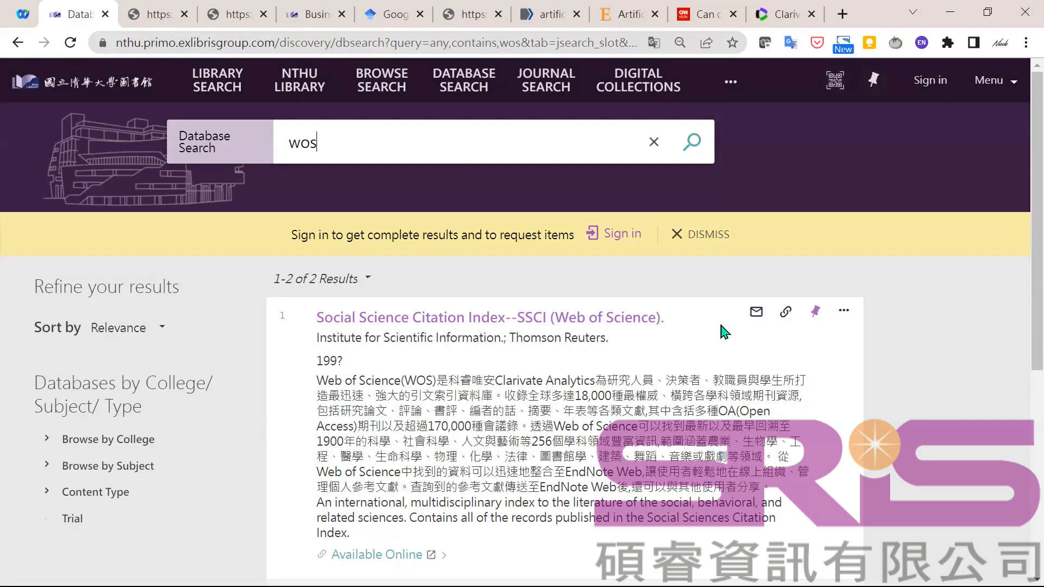
- Open the Social Science Citation Index--SSCI (Web of Science) record and follow its full-text availability link
{"action": "left_click", "coordinate": [462, 326]}
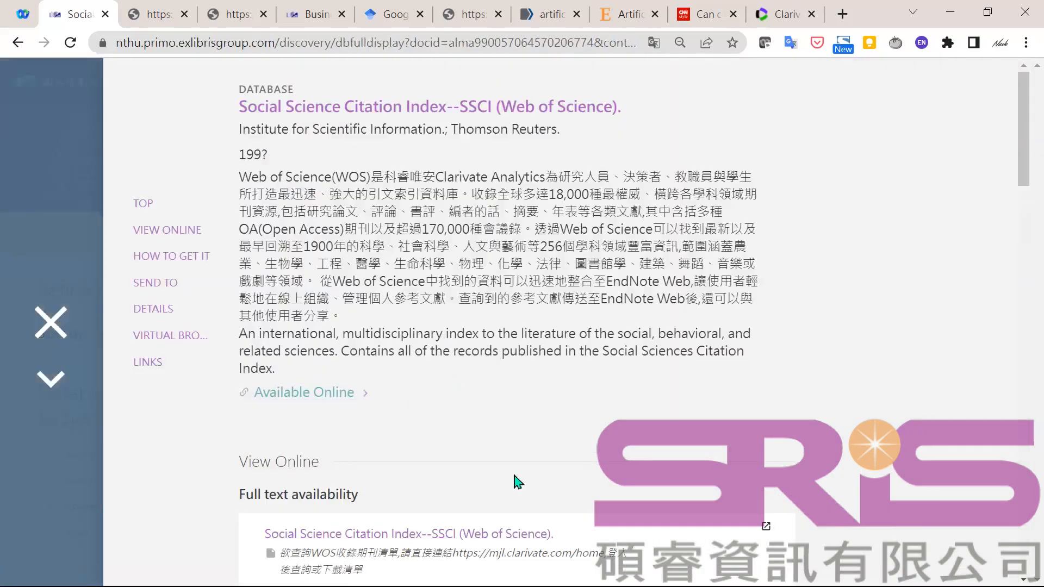
{"action": "scroll", "coordinate": [585, 475], "scroll_direction": "down", "scroll_amount": 5}
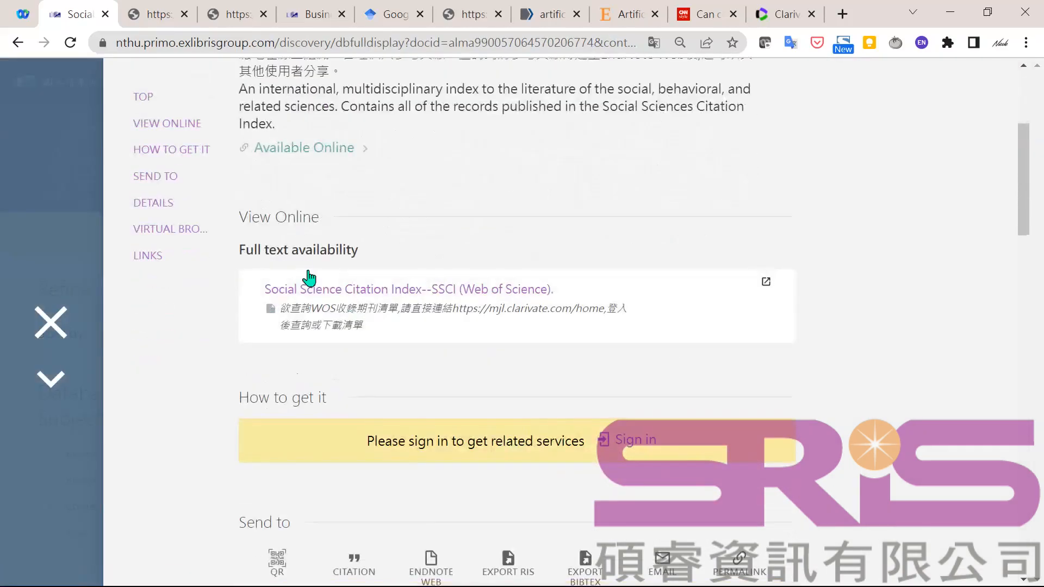
{"action": "left_click", "coordinate": [335, 292]}
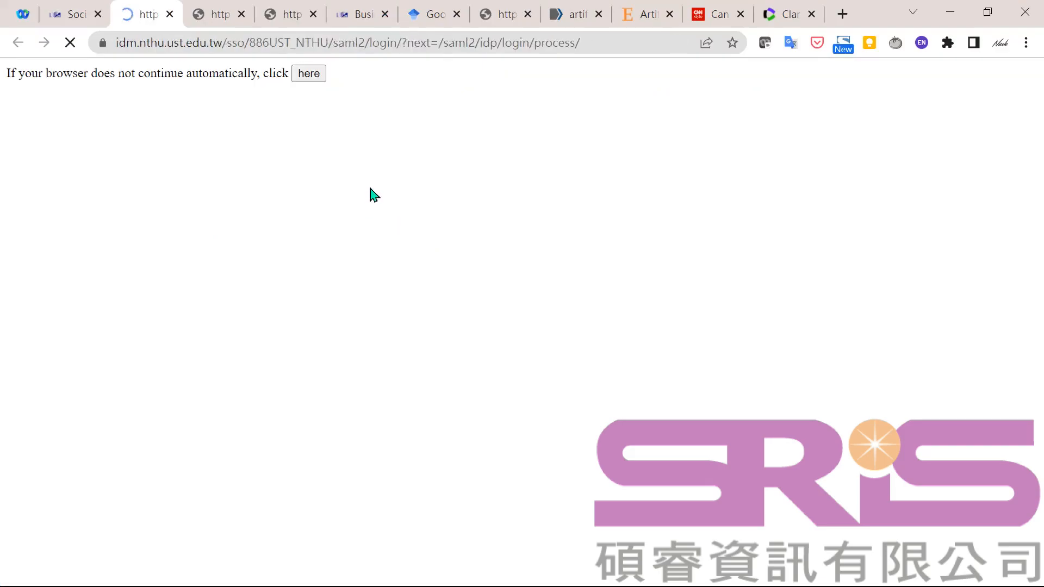
- Fill in the library login form with the saved account number and the account password
{"action": "left_click", "coordinate": [357, 401]}
{"action": "left_click", "coordinate": [394, 328]}
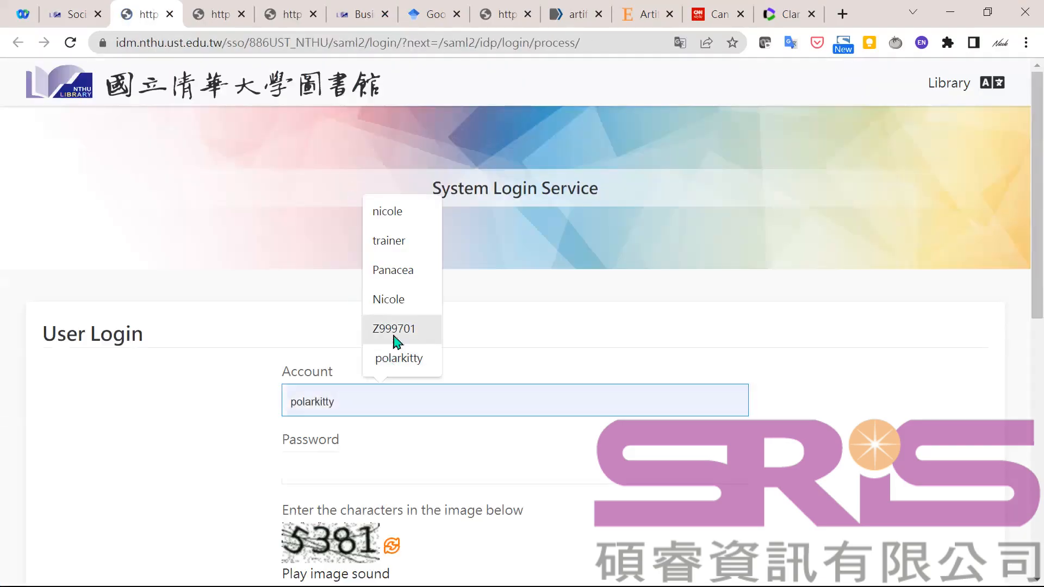
{"action": "left_click", "coordinate": [353, 467]}
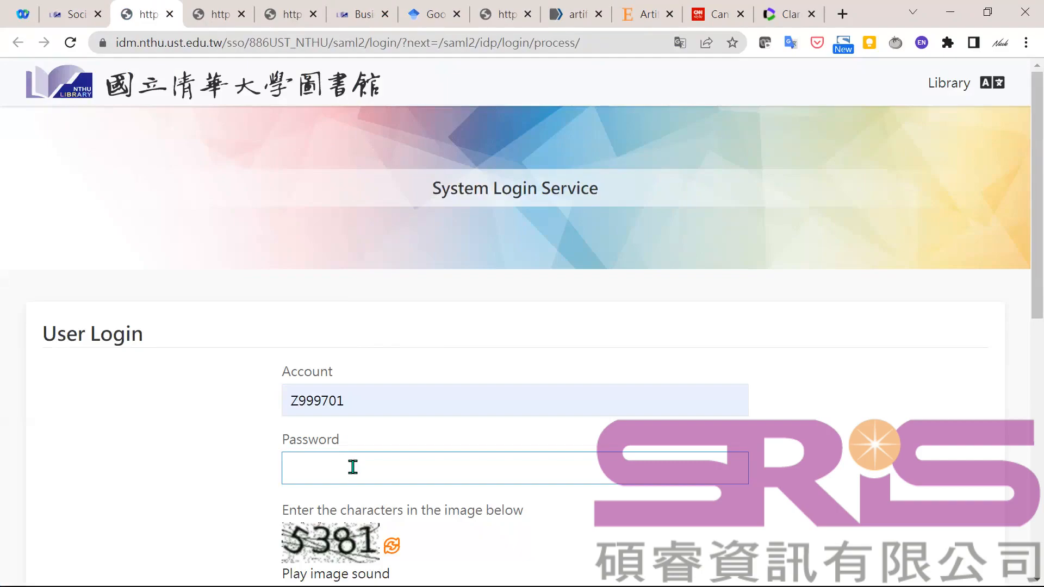
{"action": "type", "text": "•"}
{"action": "type", "text": "••••••••"}
- Refresh the captcha image, enter its verification characters and submit the library login
{"action": "scroll", "coordinate": [353, 467], "scroll_direction": "down", "scroll_amount": 1}
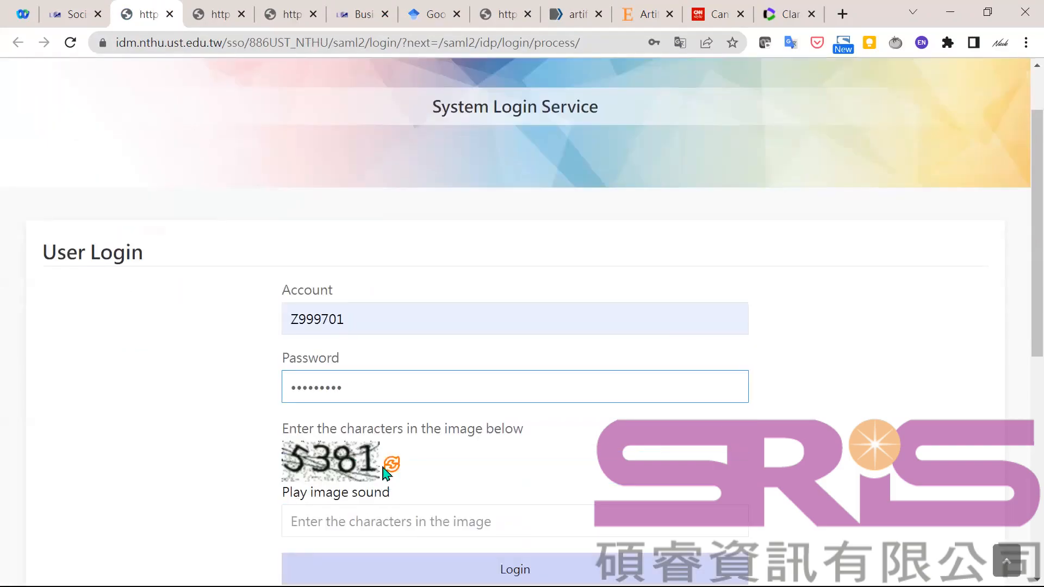
{"action": "left_click", "coordinate": [391, 465]}
{"action": "left_click", "coordinate": [362, 522]}
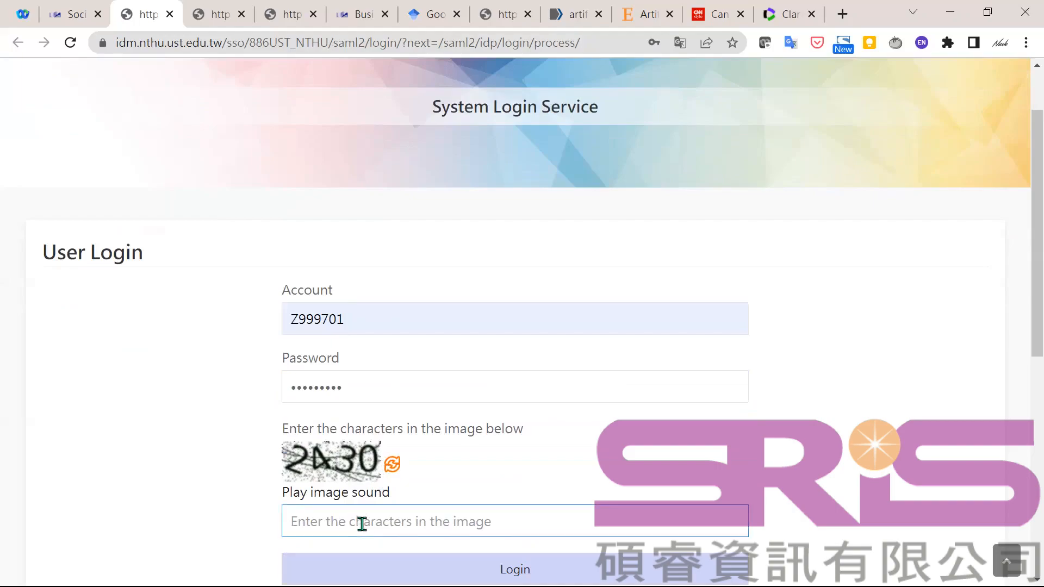
{"action": "type", "text": "2430"}
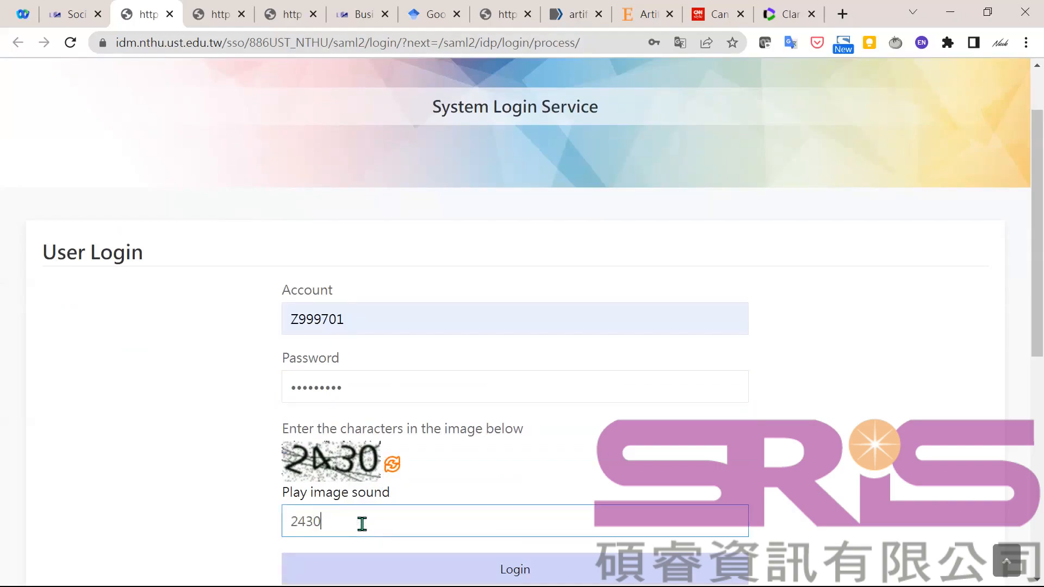
{"action": "left_click", "coordinate": [500, 571]}
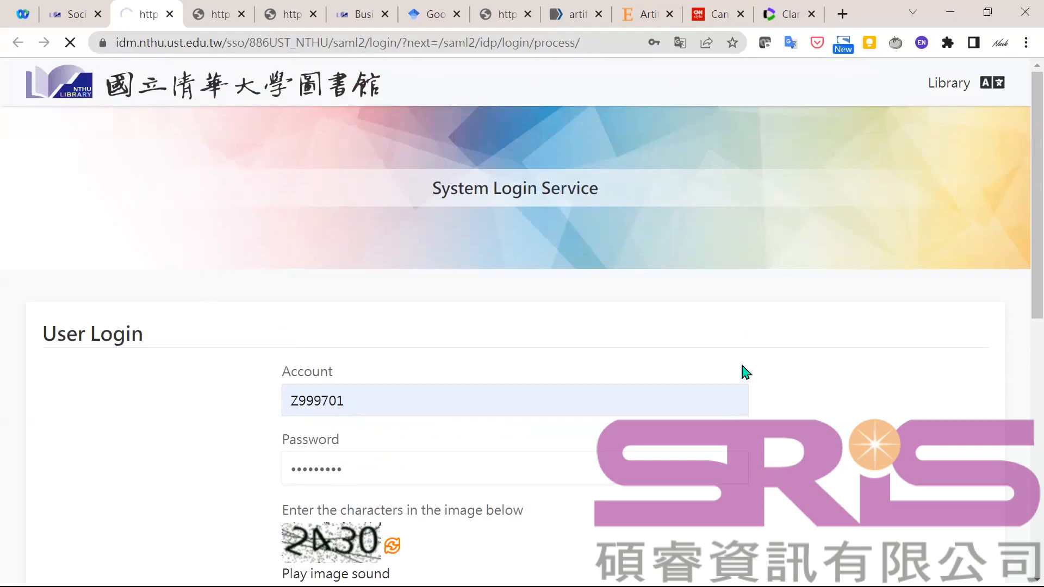
{"action": "scroll", "coordinate": [746, 372], "scroll_direction": "down", "scroll_amount": 7}
{"action": "scroll", "coordinate": [730, 374], "scroll_direction": "up", "scroll_amount": 3}
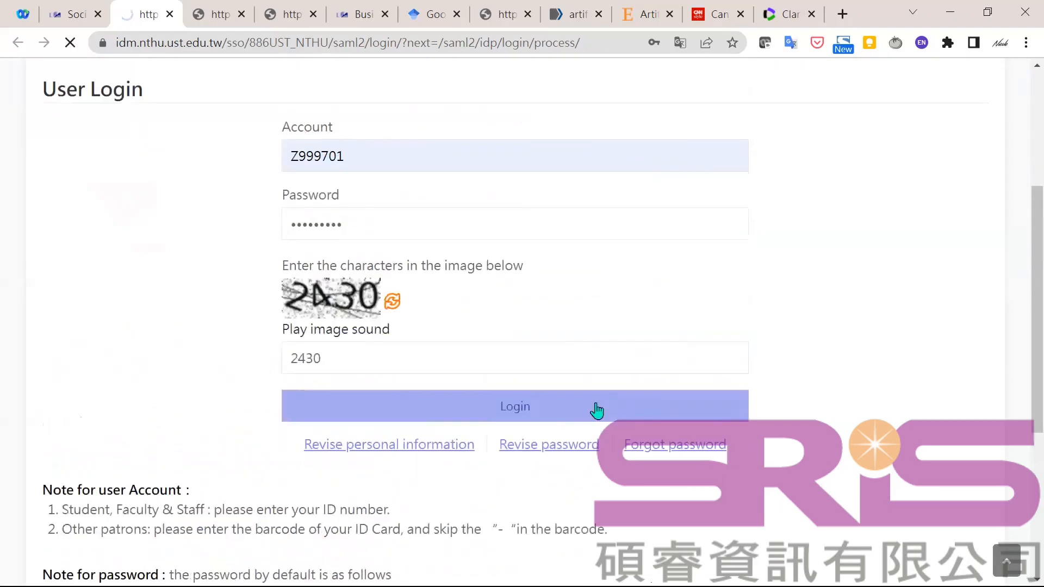
{"action": "scroll", "coordinate": [776, 381], "scroll_direction": "up", "scroll_amount": 4}
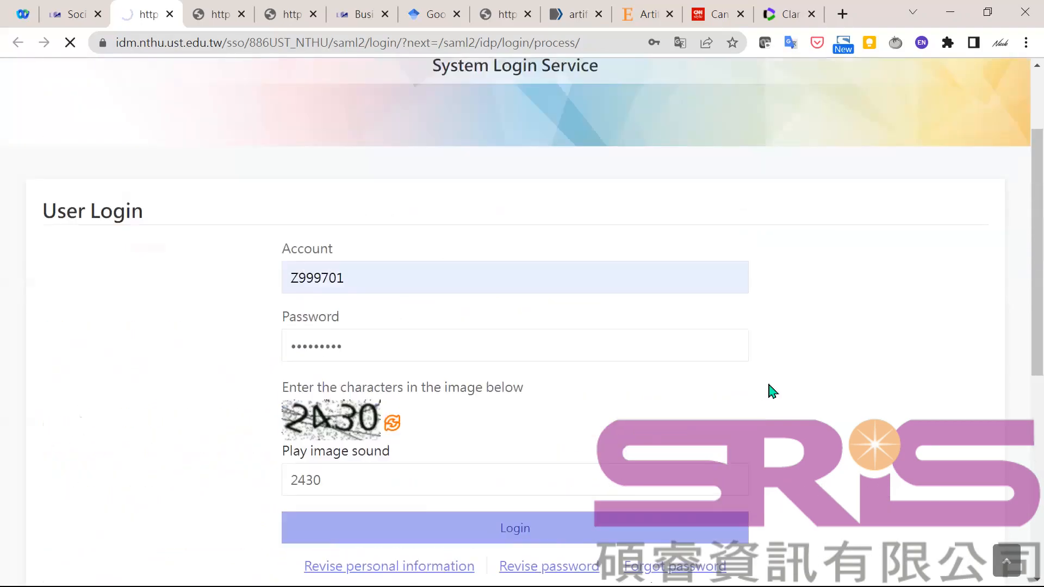
- Reduce the browser window from full size, then reposition and enlarge it over the presentation
{"action": "left_click", "coordinate": [988, 12]}
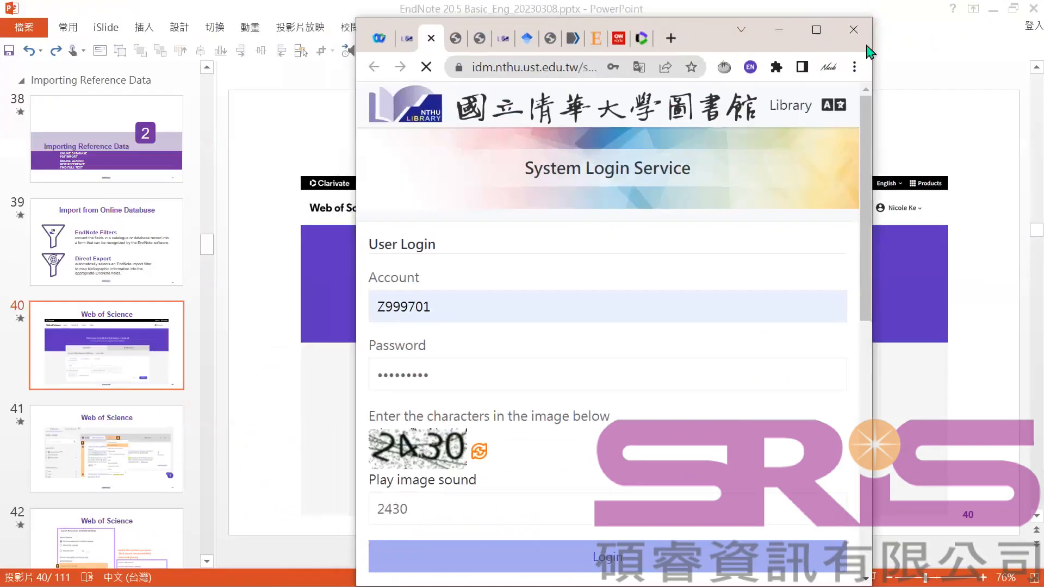
{"action": "left_click_drag", "start_coordinate": [830, 17], "coordinate": [829, 156]}
{"action": "left_click", "coordinate": [733, 175]}
{"action": "left_click_drag", "start_coordinate": [706, 176], "coordinate": [477, 163]}
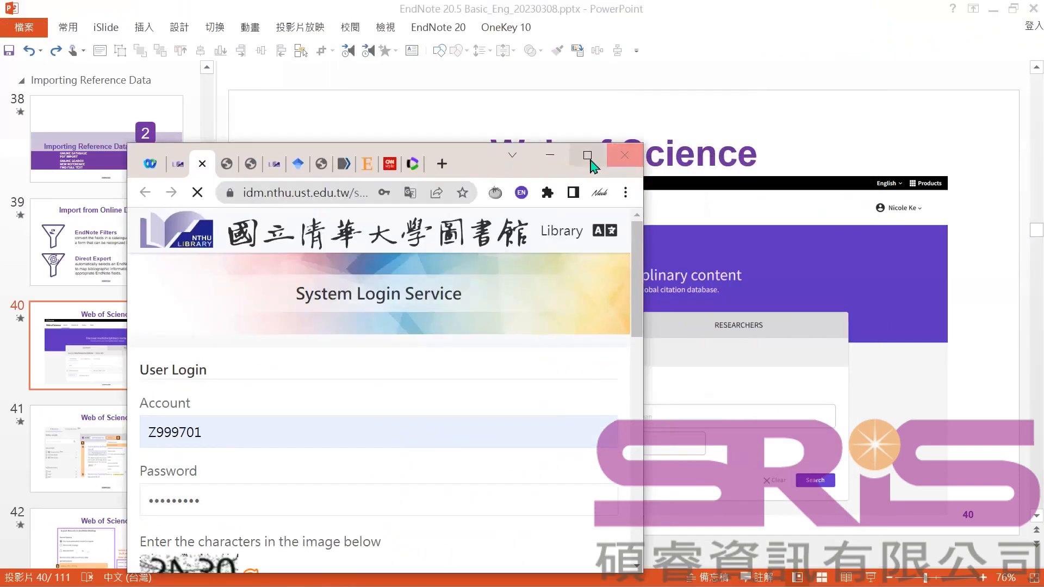
{"action": "left_click_drag", "start_coordinate": [644, 179], "coordinate": [1041, 175]}
{"action": "left_click_drag", "start_coordinate": [129, 142], "coordinate": [67, 71]}
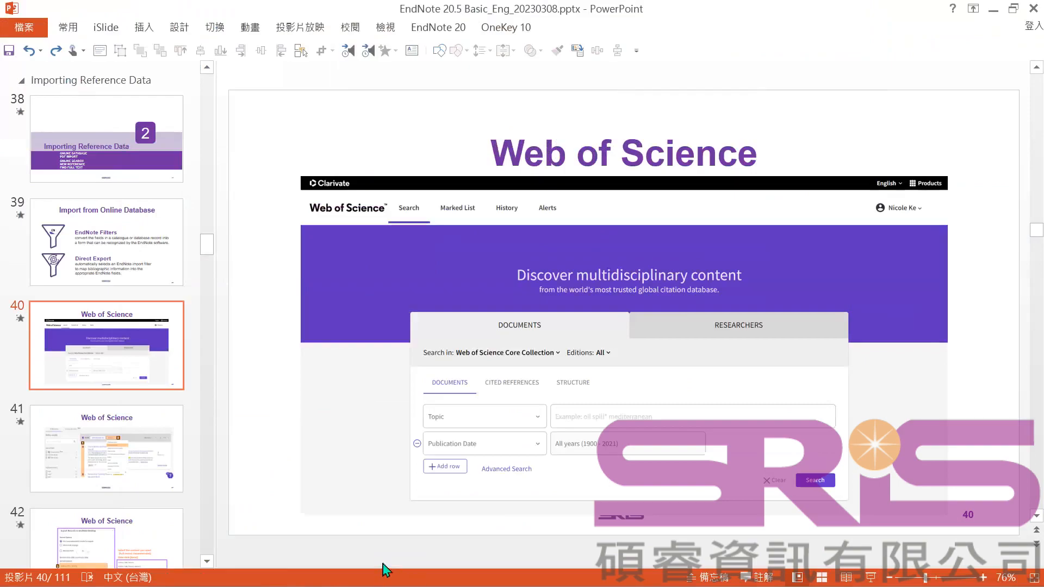
- Switch from the presentation to the Web of Science window in Chrome
{"action": "key", "text": "super+Tab"}
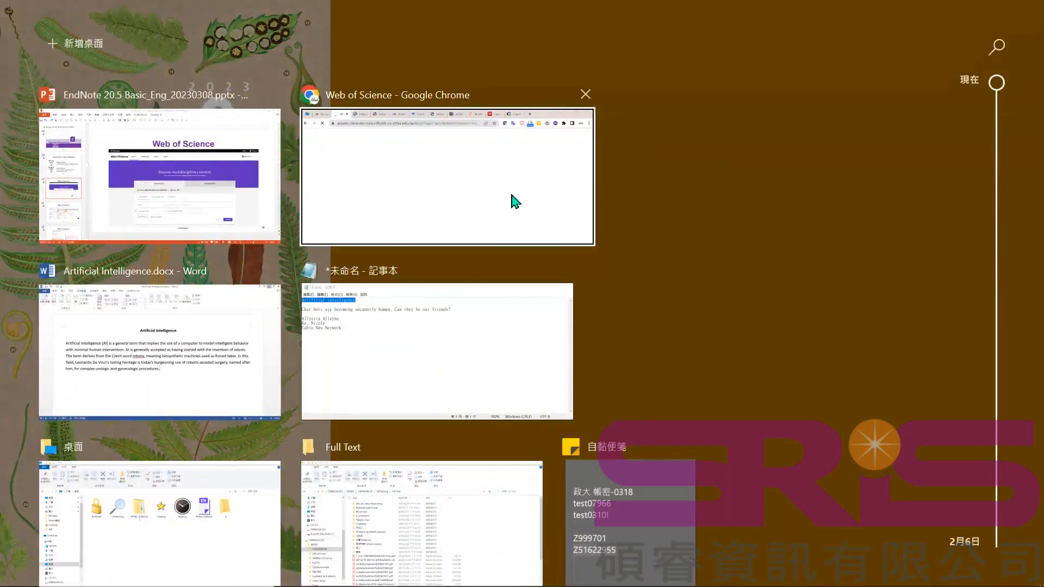
{"action": "left_click", "coordinate": [575, 205]}
{"action": "left_click", "coordinate": [967, 152]}
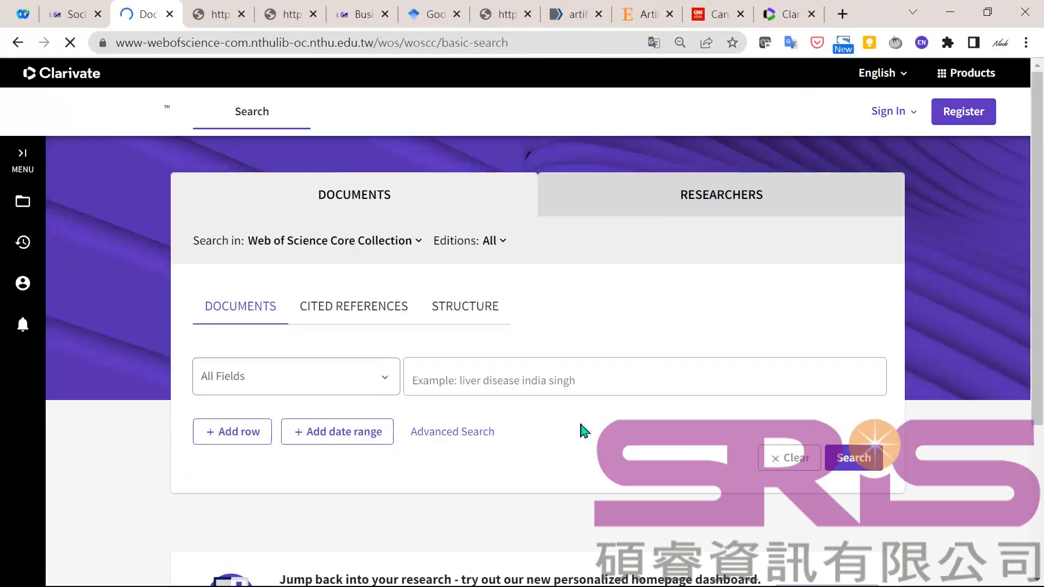
- Examine the editions included in the Web of Science Core Collection search, keeping all of them selected
{"action": "left_click", "coordinate": [622, 374]}
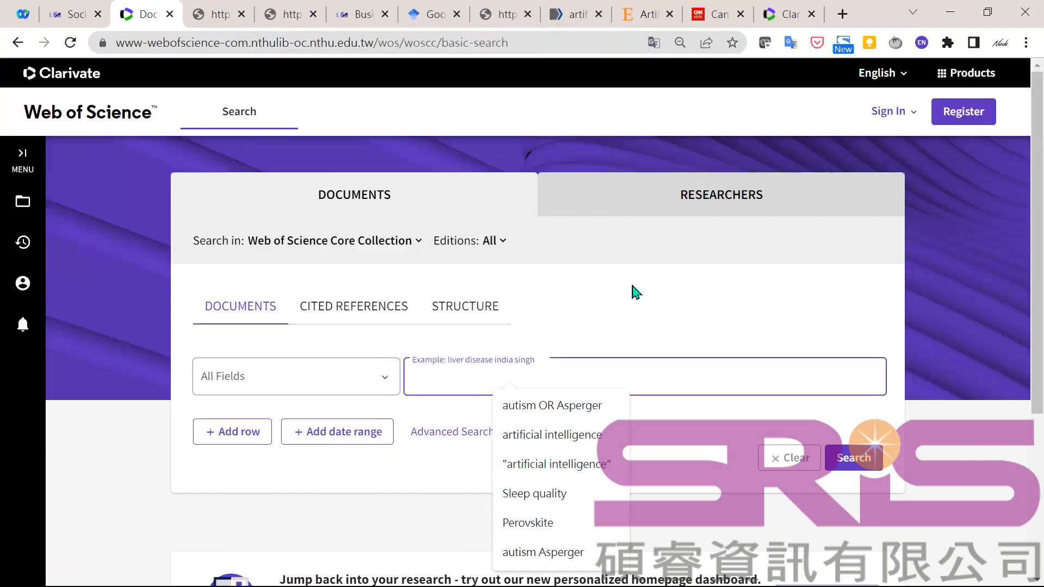
{"action": "left_click", "coordinate": [498, 241]}
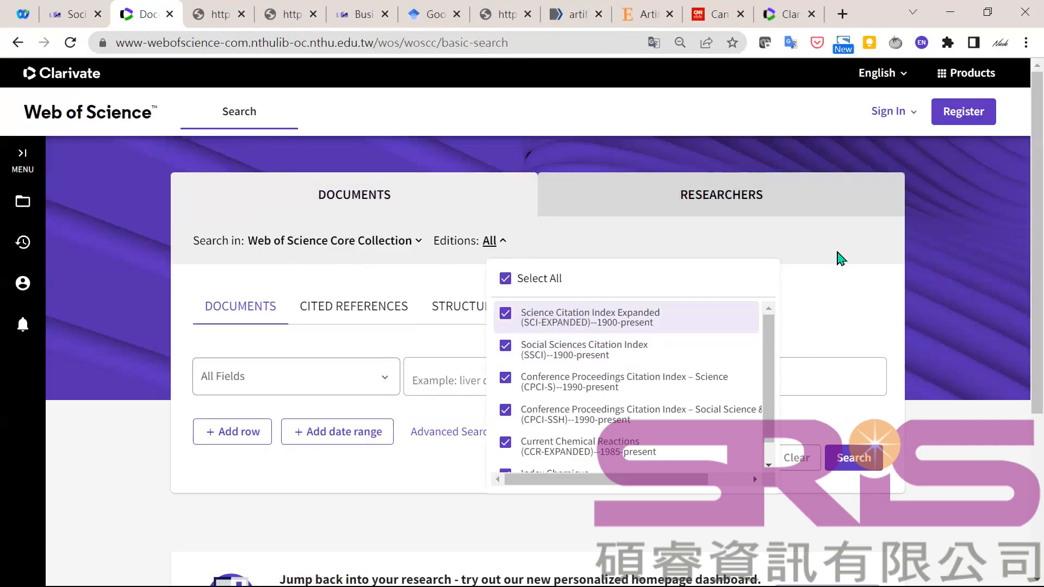
{"action": "left_click", "coordinate": [861, 226]}
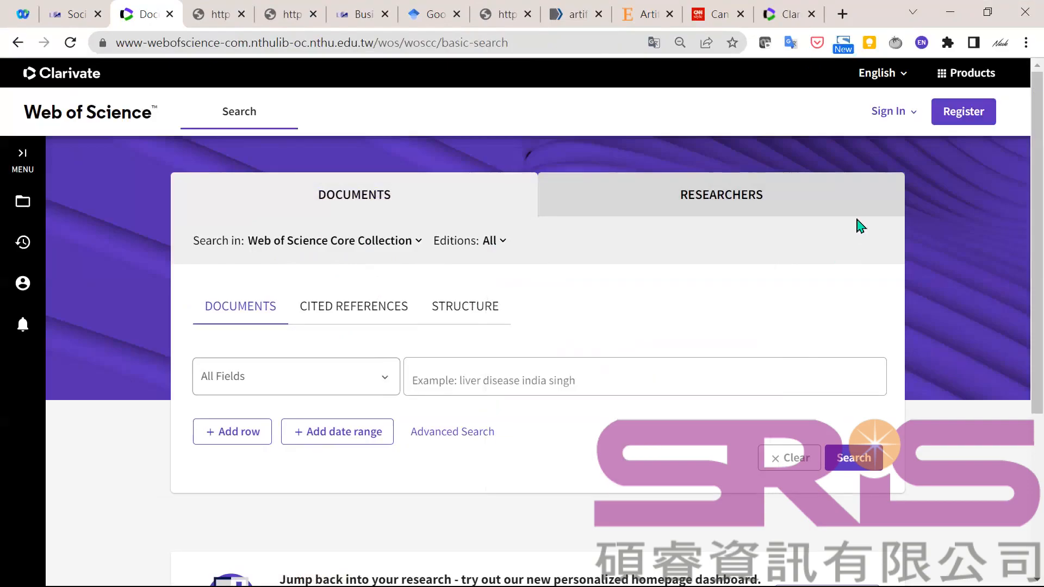
- Search the Web of Science Core Collection for "artificial intelligence" in all fields
{"action": "left_click", "coordinate": [539, 378]}
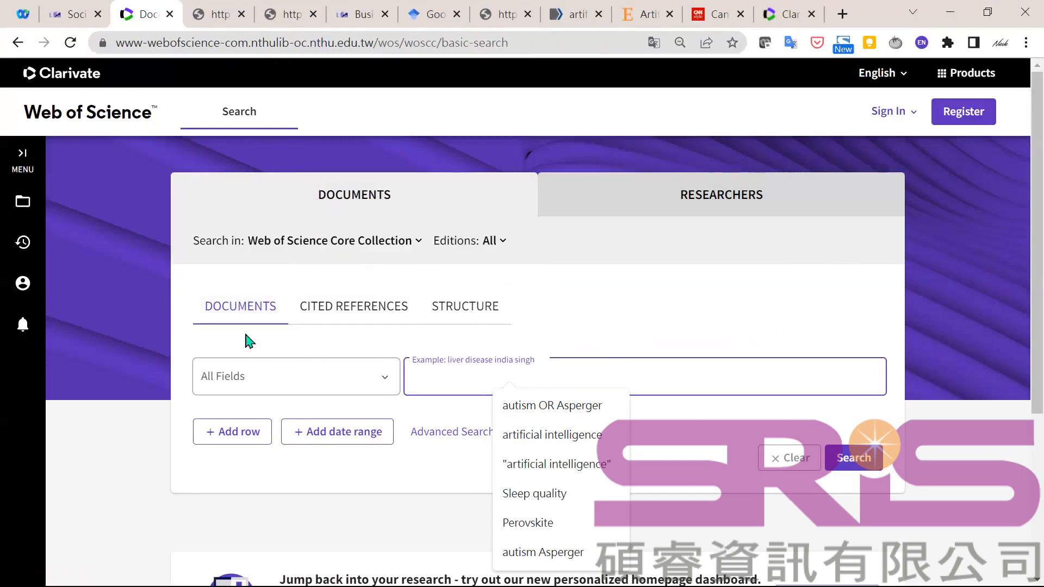
{"action": "left_click", "coordinate": [527, 466]}
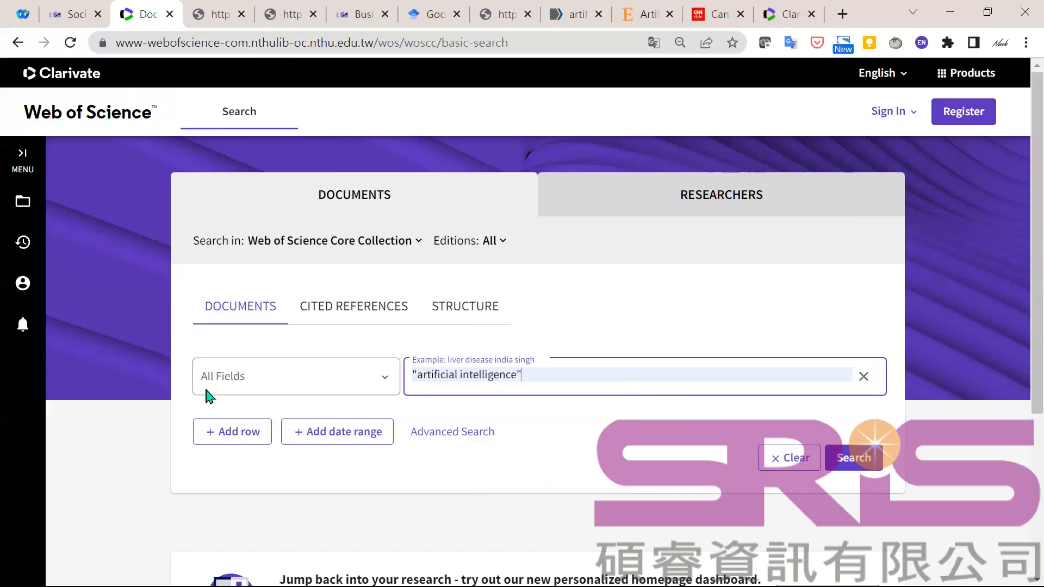
{"action": "left_click", "coordinate": [864, 459]}
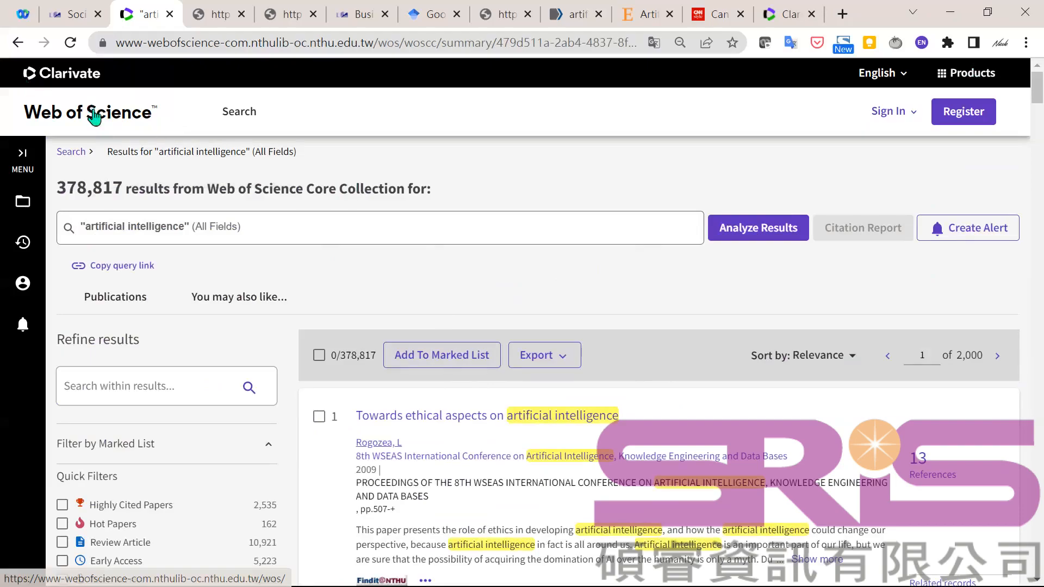
- Return to the search form, check what the Topic field covers, and rerun the all-fields search
{"action": "left_click", "coordinate": [18, 43]}
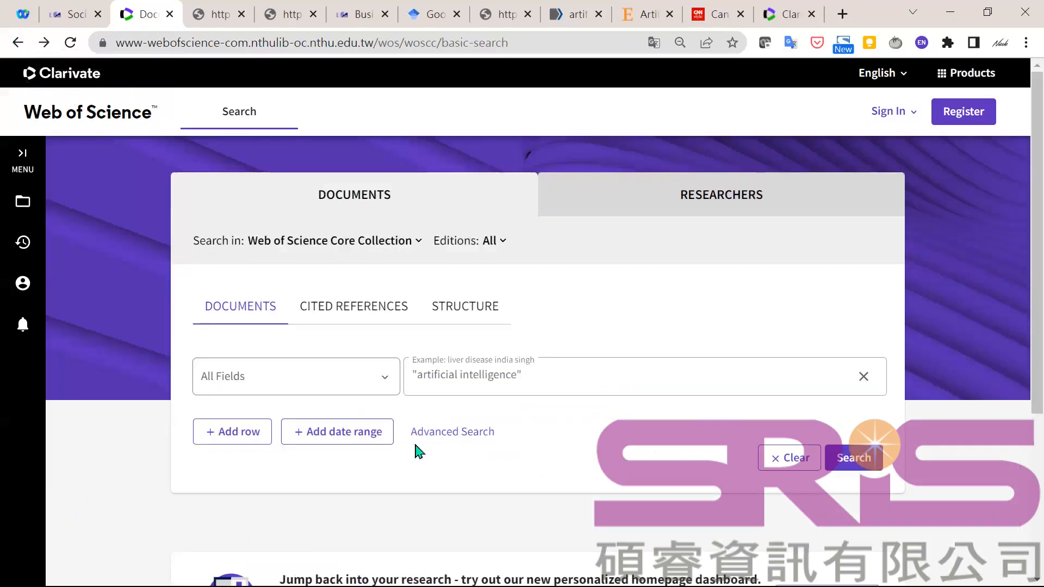
{"action": "left_click", "coordinate": [388, 377]}
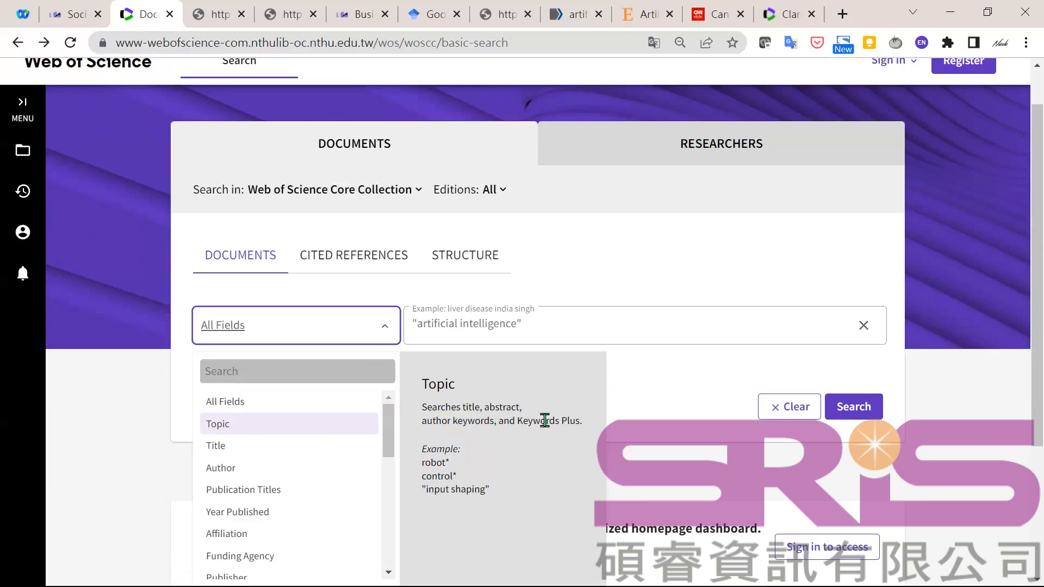
{"action": "left_click", "coordinate": [640, 424]}
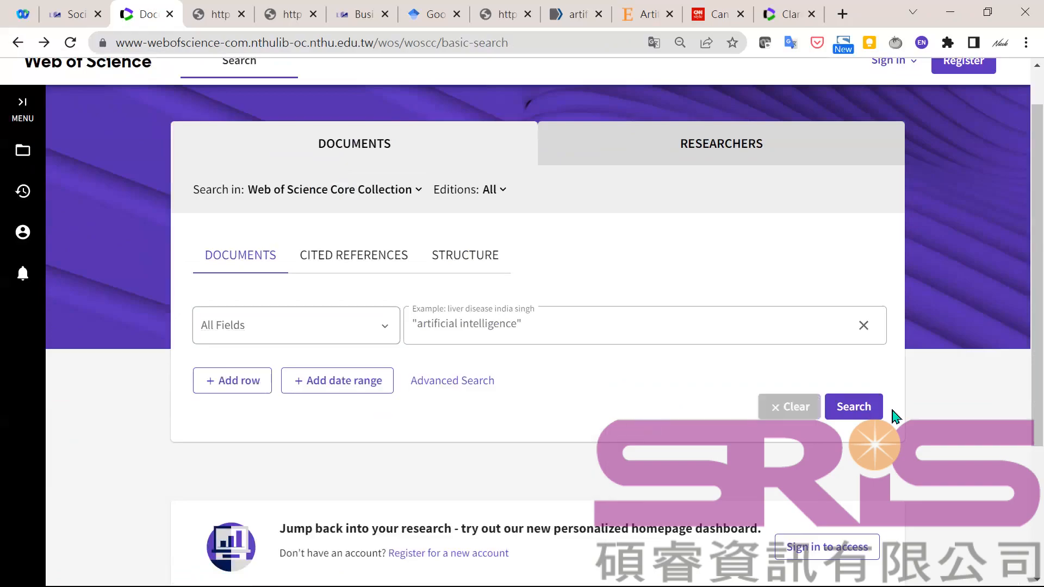
{"action": "left_click", "coordinate": [865, 408]}
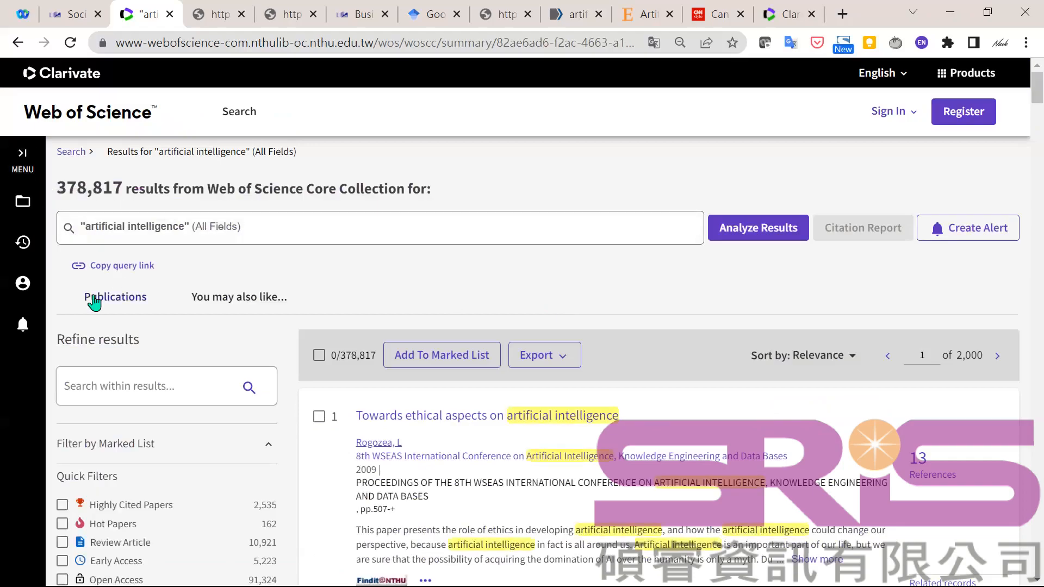
- Change the search field for "artificial intelligence" to Topic and run the search again
{"action": "left_click", "coordinate": [226, 234]}
{"action": "left_click", "coordinate": [220, 334]}
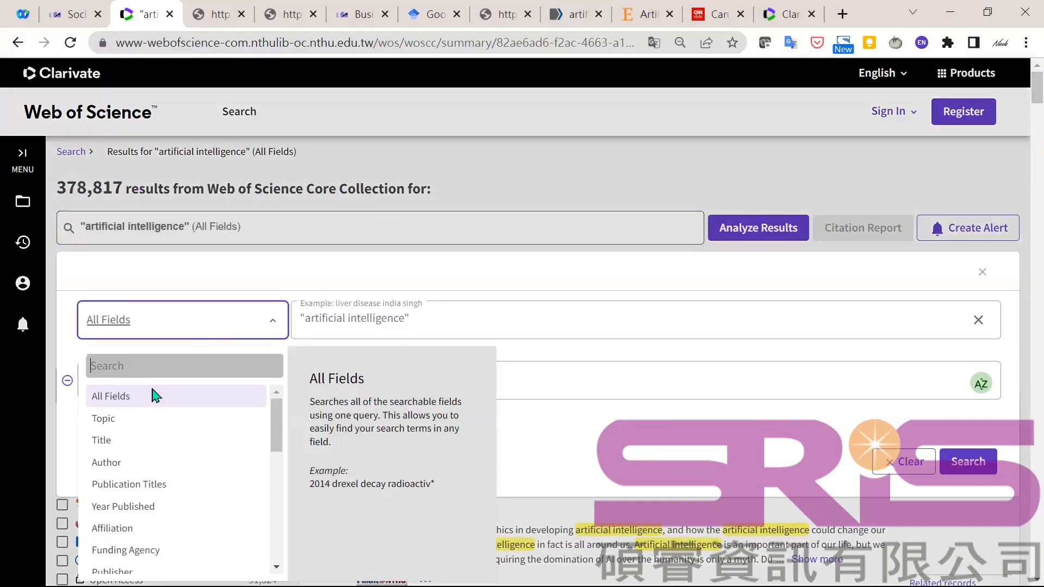
{"action": "left_click", "coordinate": [123, 422]}
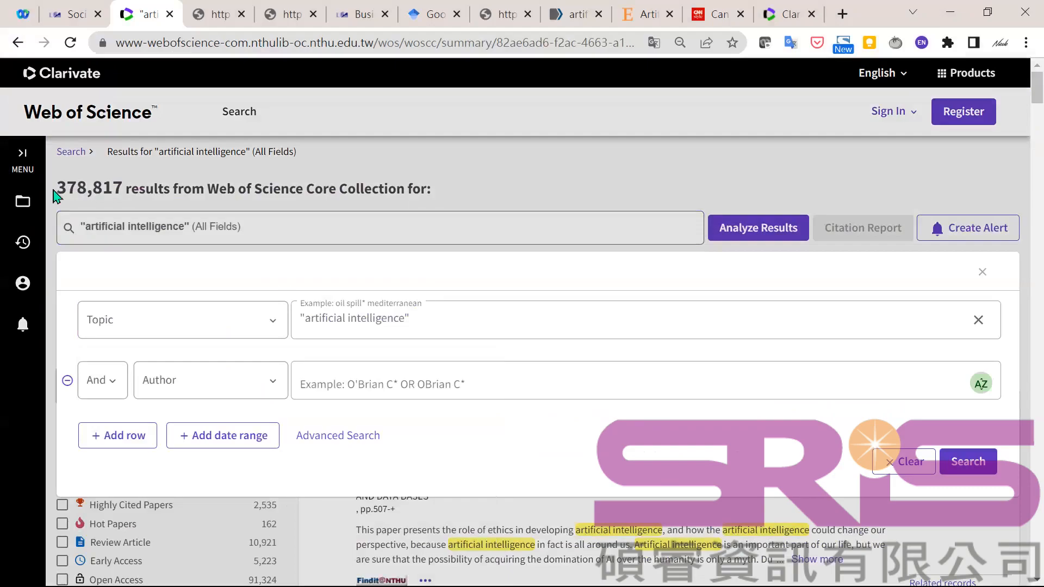
{"action": "left_click", "coordinate": [968, 462]}
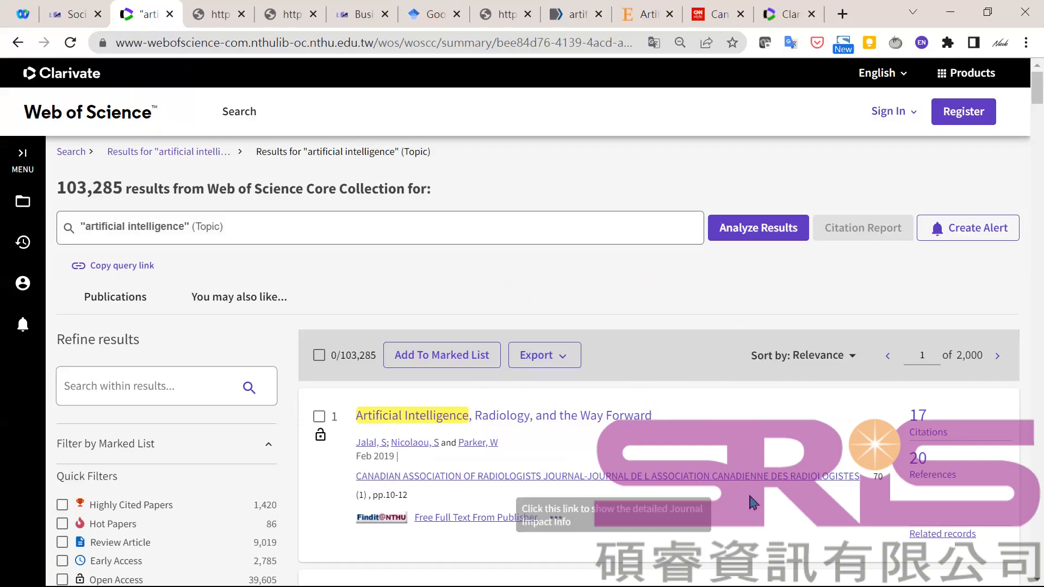
- Sort the search results by Citations: highest first and select all the records on the page
{"action": "left_click", "coordinate": [838, 360]}
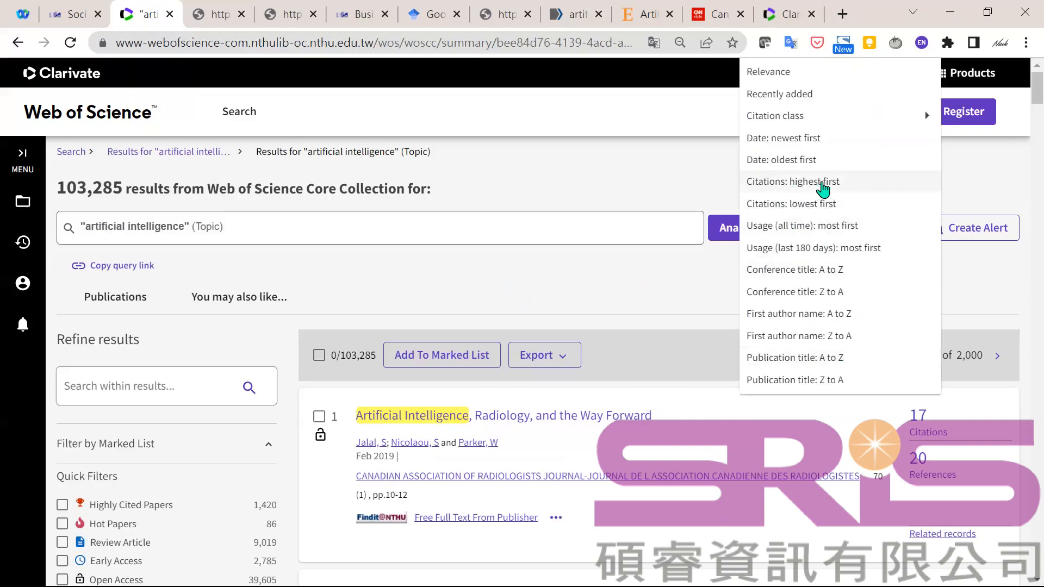
{"action": "left_click", "coordinate": [823, 185]}
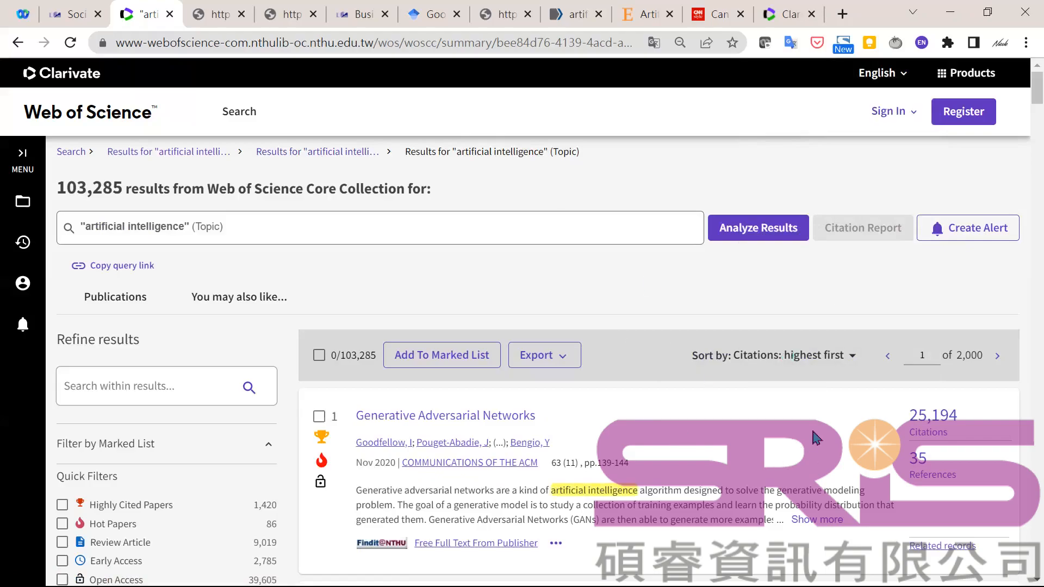
{"action": "scroll", "coordinate": [653, 441], "scroll_direction": "down", "scroll_amount": 3}
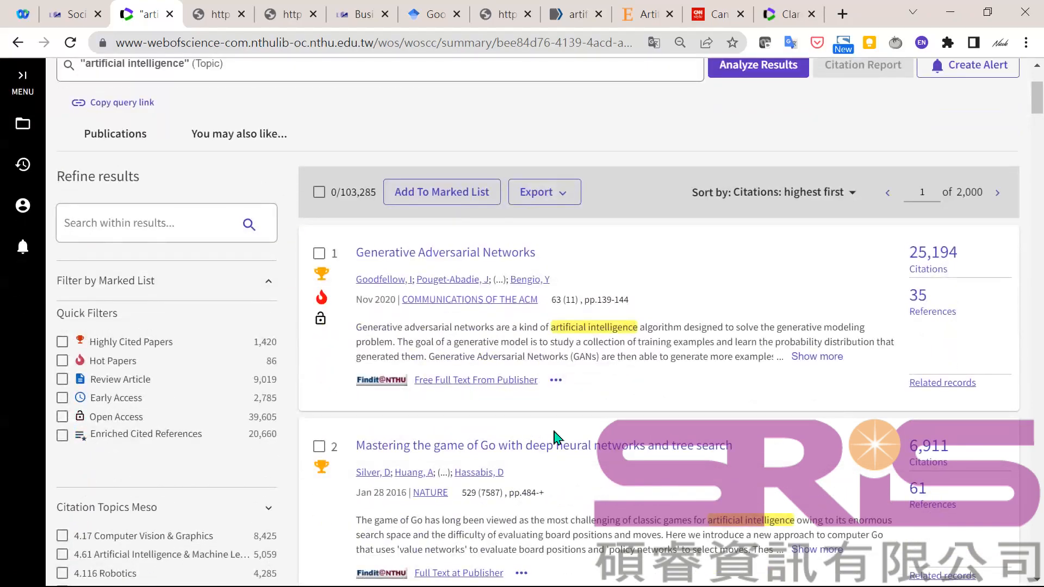
{"action": "scroll", "coordinate": [556, 438], "scroll_direction": "down", "scroll_amount": 6}
{"action": "scroll", "coordinate": [571, 454], "scroll_direction": "up", "scroll_amount": 8}
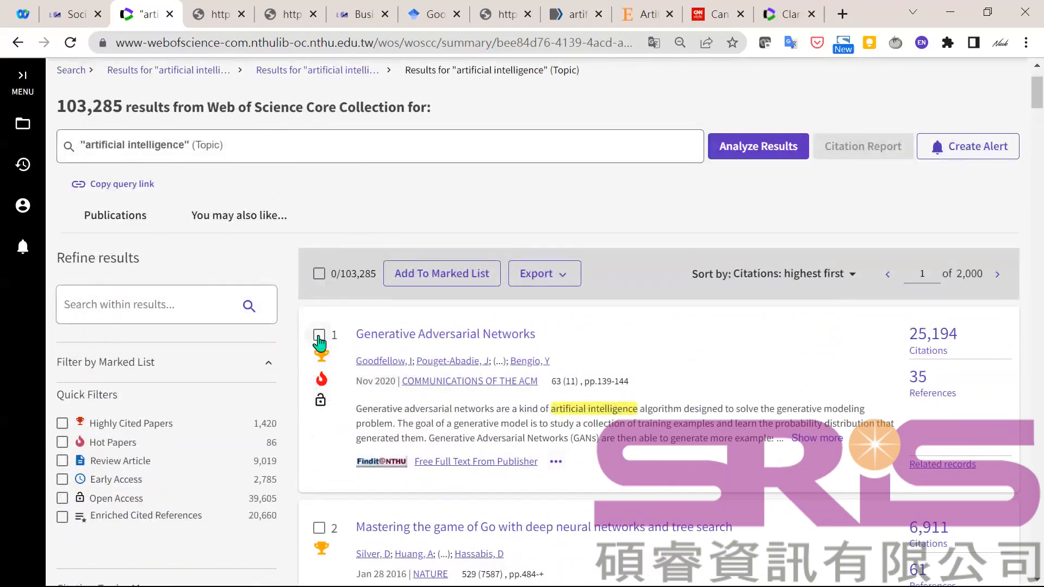
{"action": "left_click", "coordinate": [319, 274]}
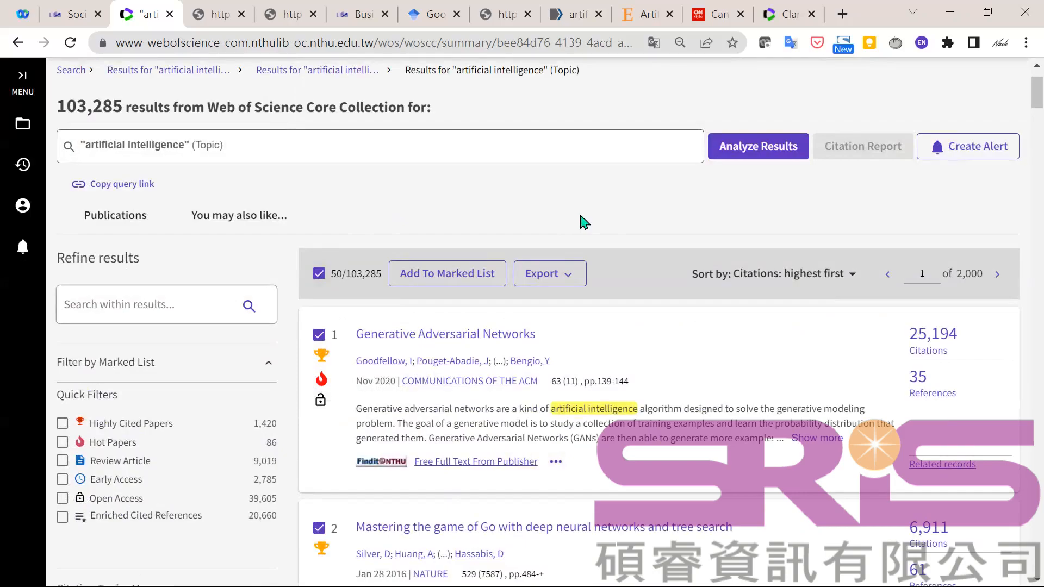
- Export the selected records to EndNote desktop with Full Record as the record content
{"action": "left_click", "coordinate": [557, 281]}
{"action": "left_click", "coordinate": [559, 272]}
{"action": "left_click", "coordinate": [563, 275]}
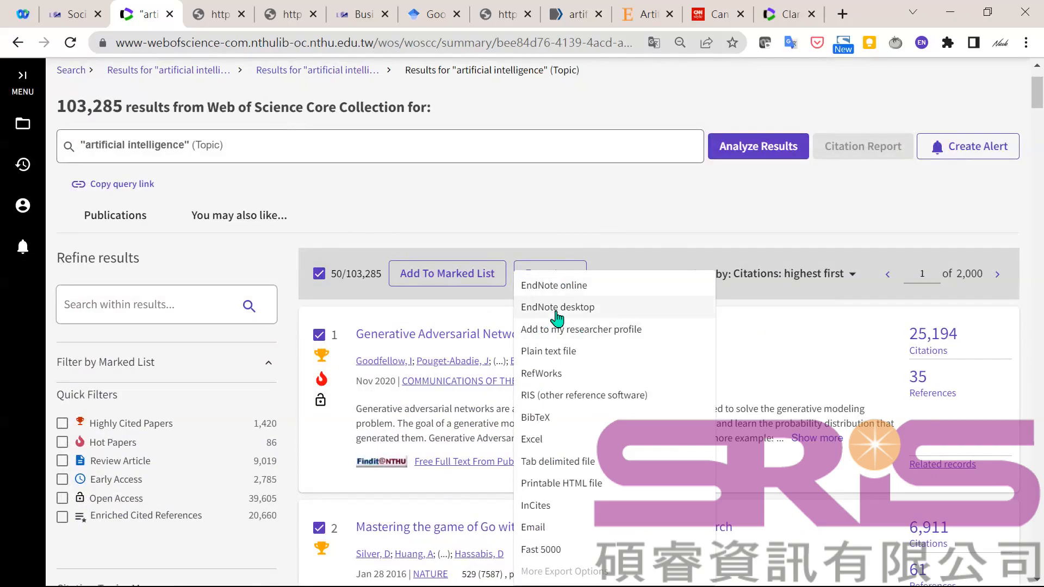
{"action": "left_click", "coordinate": [608, 314]}
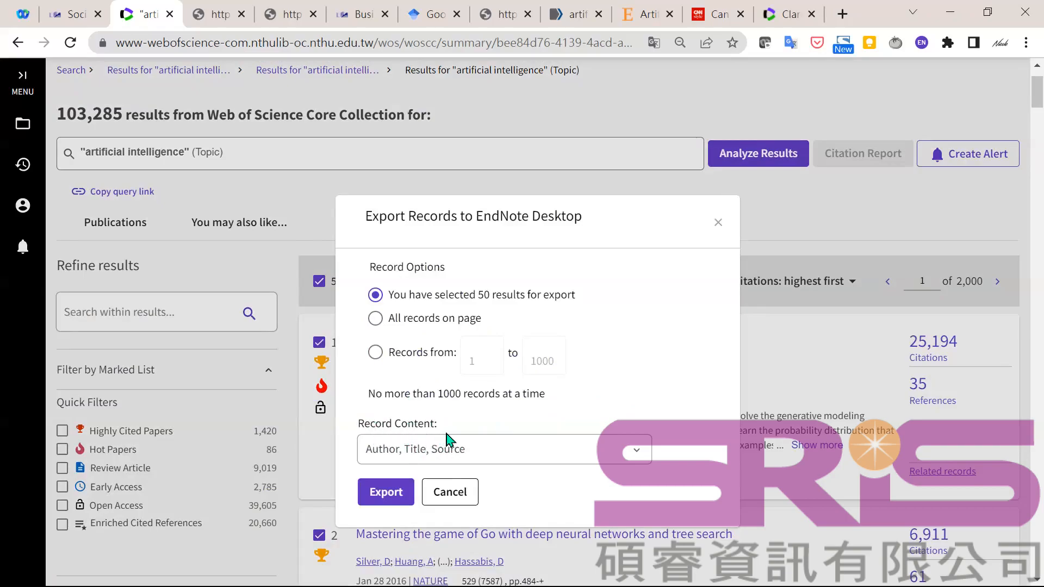
{"action": "left_click", "coordinate": [479, 460]}
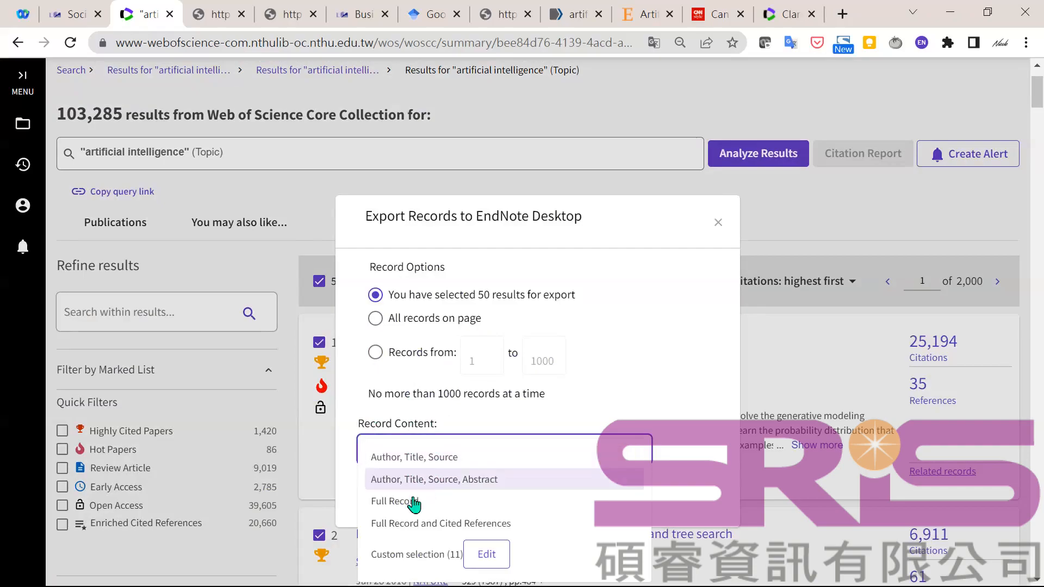
{"action": "left_click", "coordinate": [474, 503]}
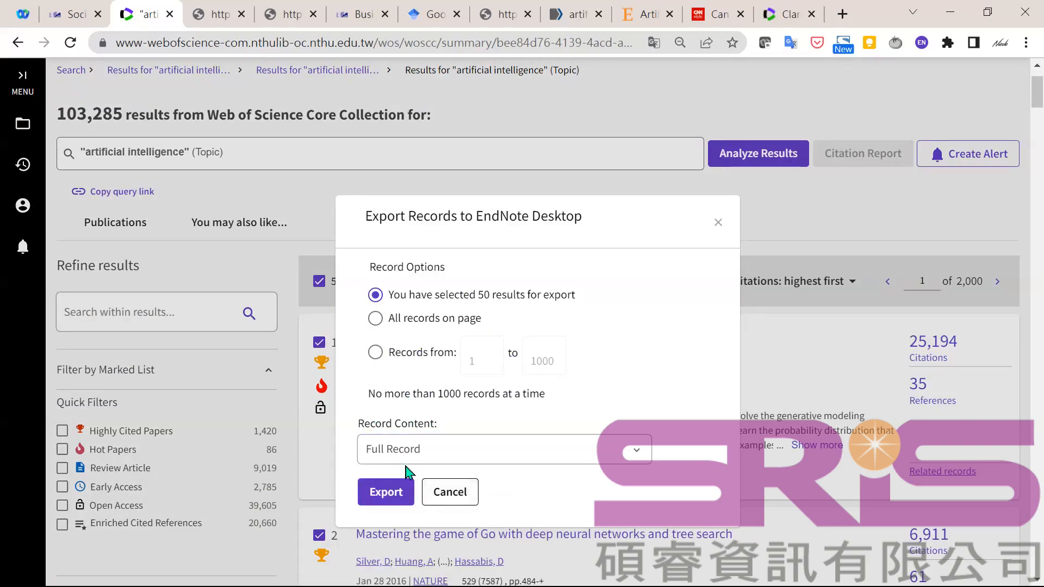
{"action": "left_click", "coordinate": [398, 496]}
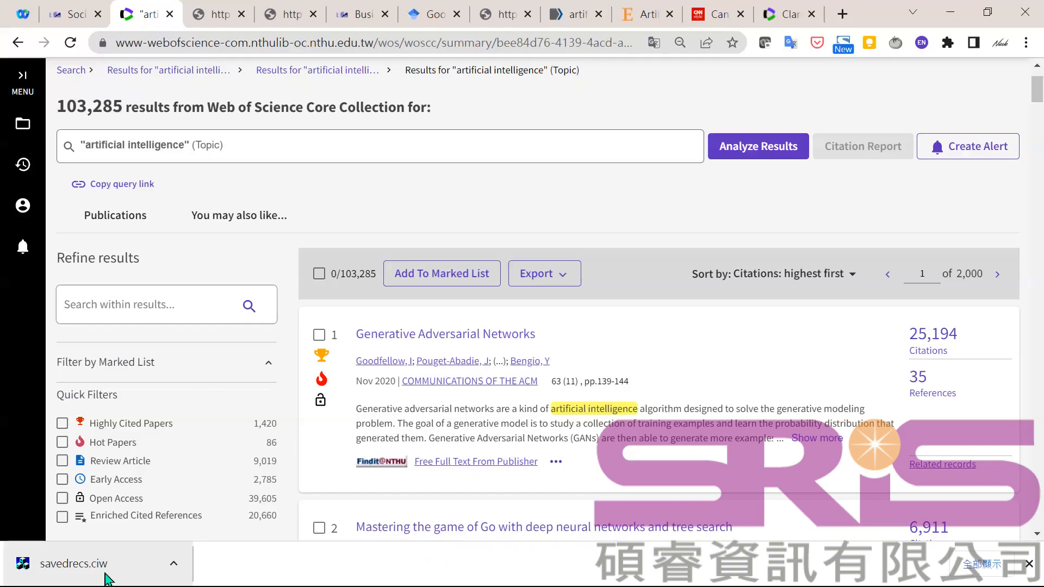
- Open the downloaded savedrecs.ciw in EndNote and import its records into the NTNU_0308.enl library on the desktop
{"action": "left_click", "coordinate": [139, 564]}
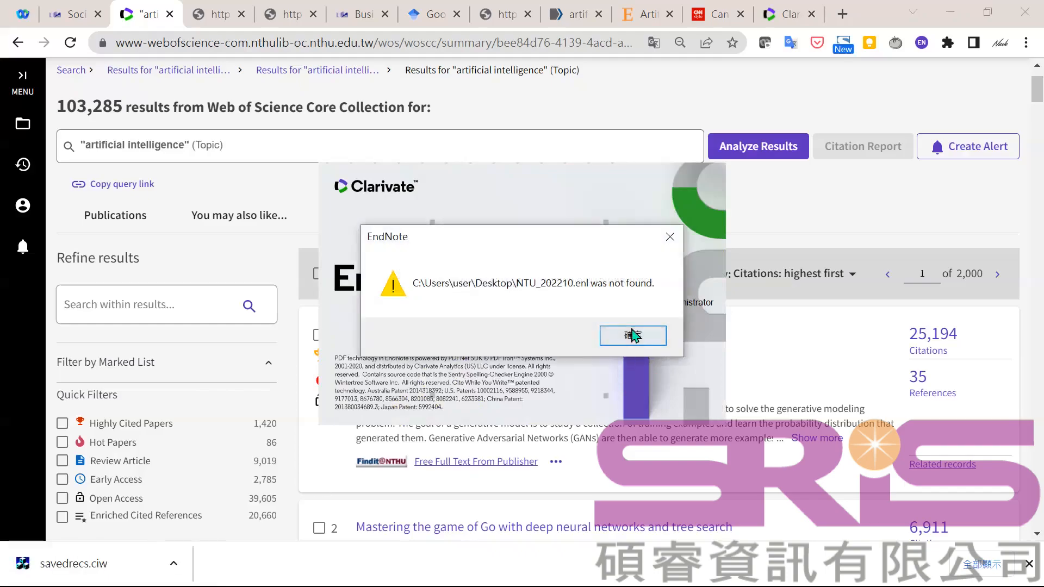
{"action": "left_click", "coordinate": [639, 348]}
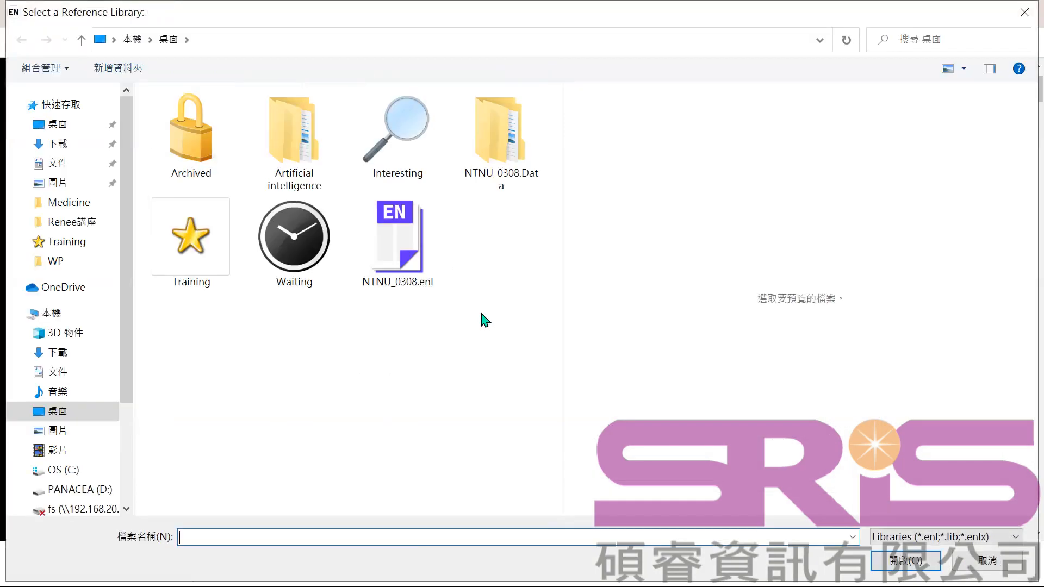
{"action": "left_click", "coordinate": [424, 280]}
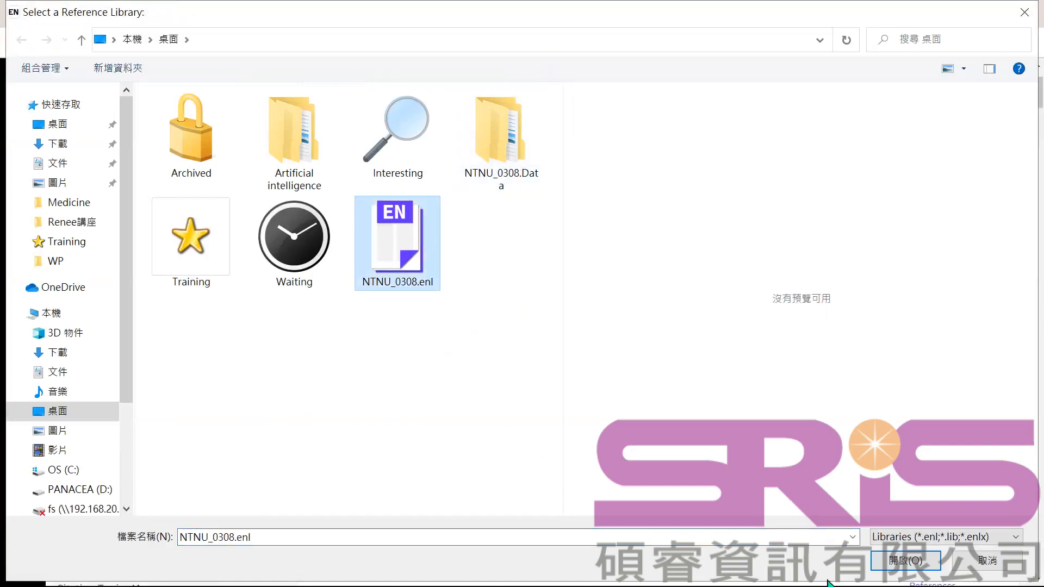
{"action": "left_click", "coordinate": [908, 567]}
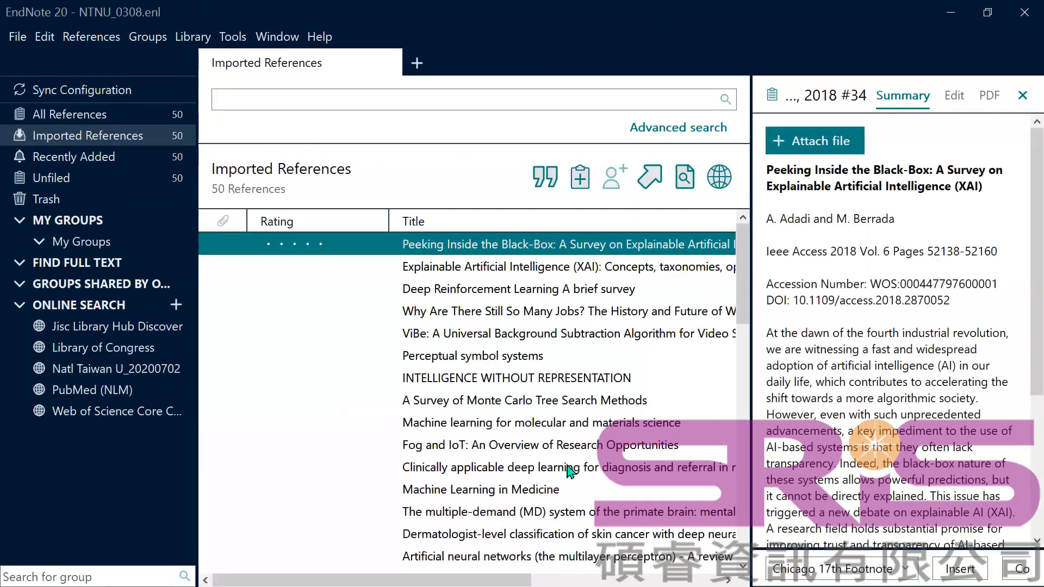
- Narrow the Rating column and look through the titles and remaining columns of the imported references
{"action": "left_click_drag", "start_coordinate": [388, 220], "coordinate": [315, 221]}
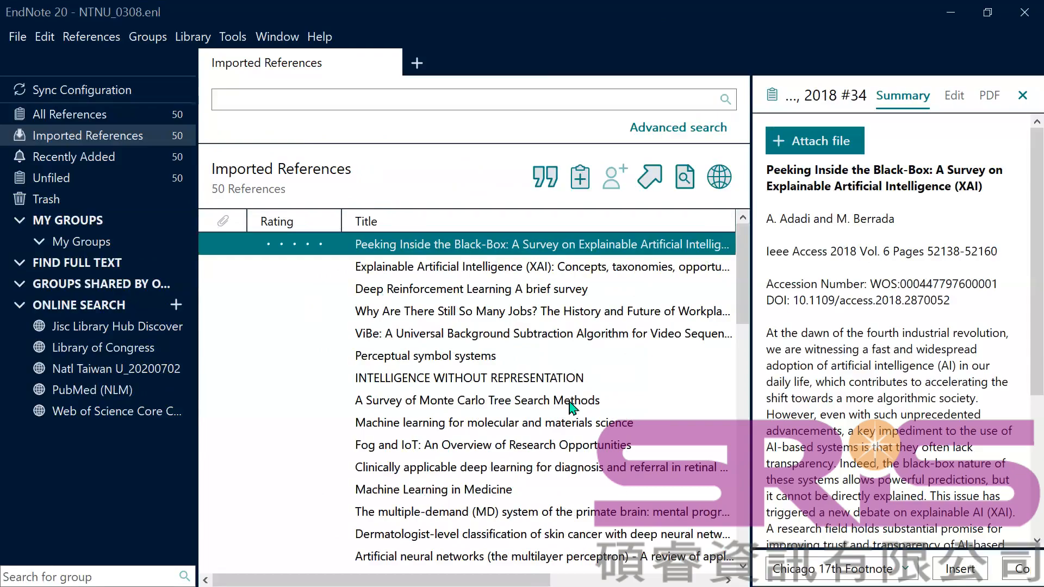
{"action": "scroll", "coordinate": [569, 326], "scroll_direction": "down", "scroll_amount": 5}
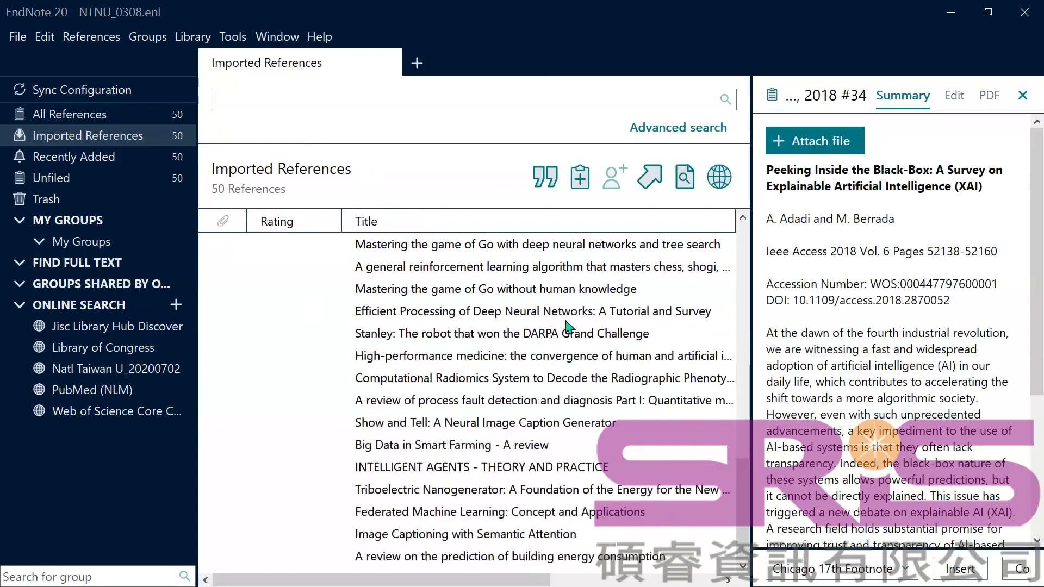
{"action": "left_click_drag", "start_coordinate": [519, 581], "coordinate": [691, 581]}
{"action": "left_click_drag", "start_coordinate": [451, 579], "coordinate": [420, 580]}
{"action": "left_click_drag", "start_coordinate": [634, 578], "coordinate": [659, 580]}
- Add the Volume column to the reference list and select the reference "Mastering the game of Go without human knowledge"
{"action": "right_click", "coordinate": [413, 228]}
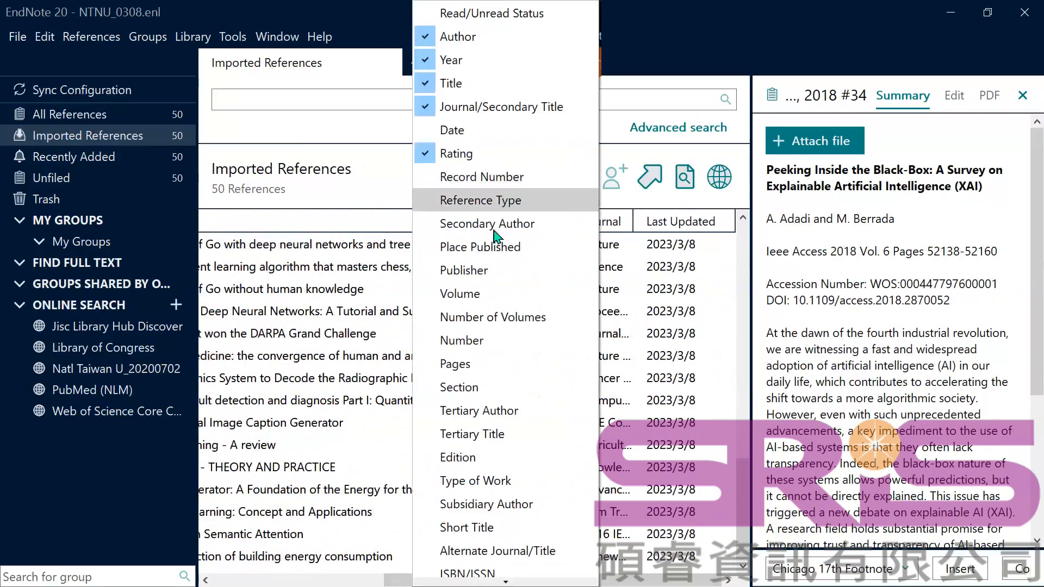
{"action": "left_click", "coordinate": [491, 297]}
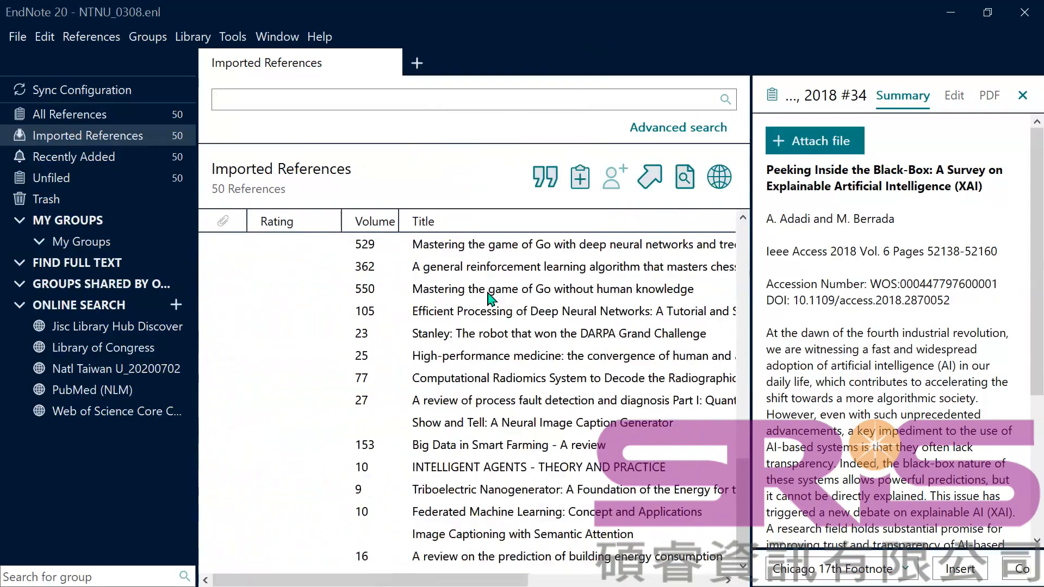
{"action": "right_click", "coordinate": [384, 224]}
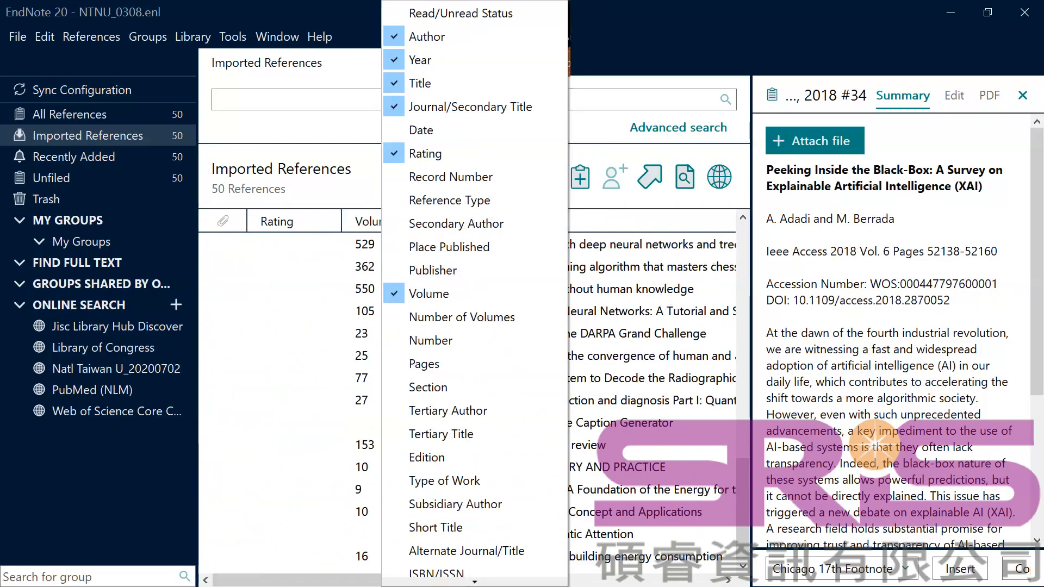
{"action": "left_click", "coordinate": [647, 299]}
{"action": "left_click", "coordinate": [647, 298]}
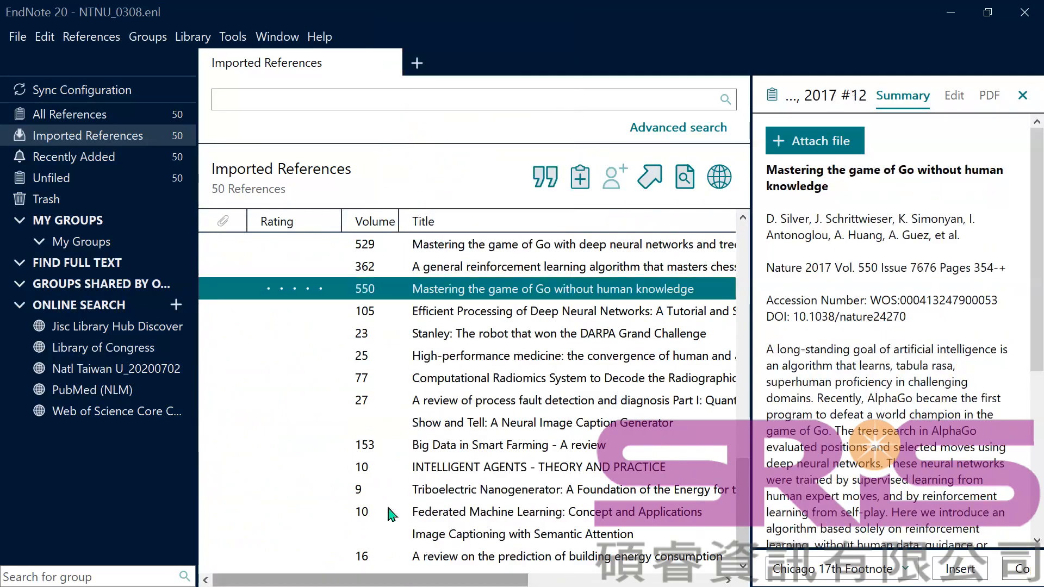
- Switch from EndNote back to Chrome and close the second of the two NTHU library login pages
{"action": "left_click", "coordinate": [952, 12]}
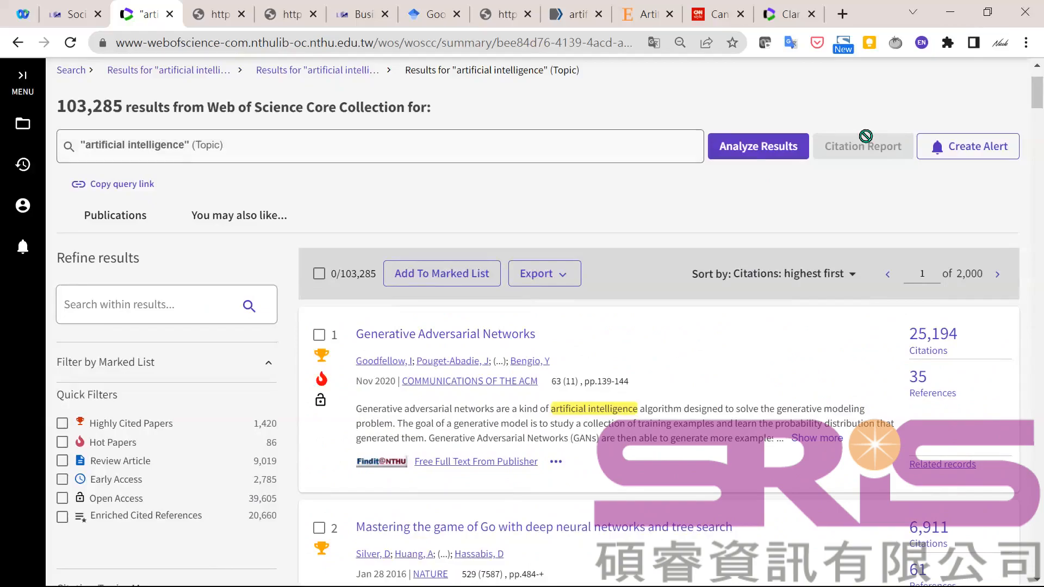
{"action": "left_click", "coordinate": [201, 19]}
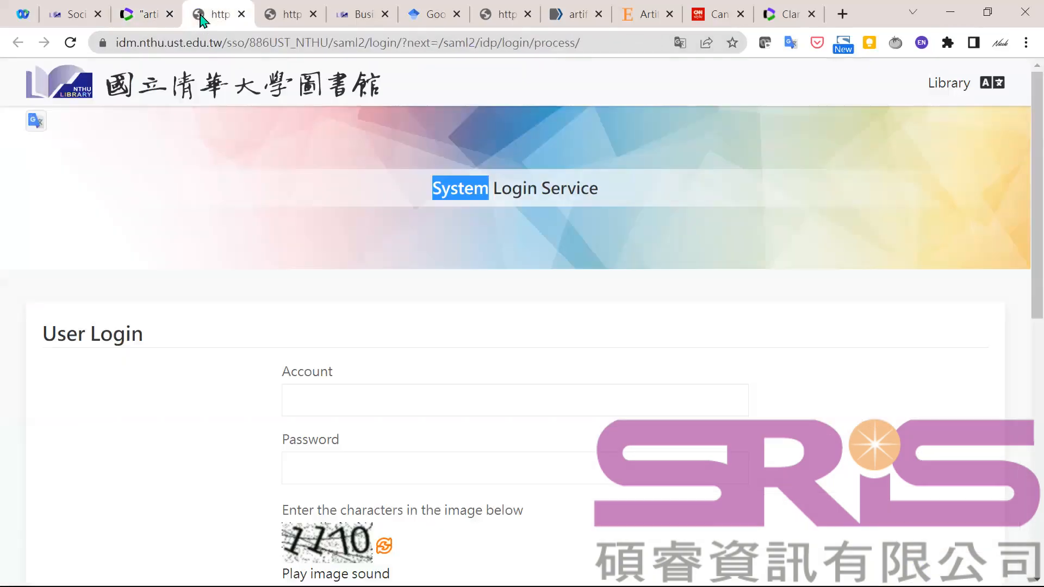
{"action": "left_click", "coordinate": [270, 18]}
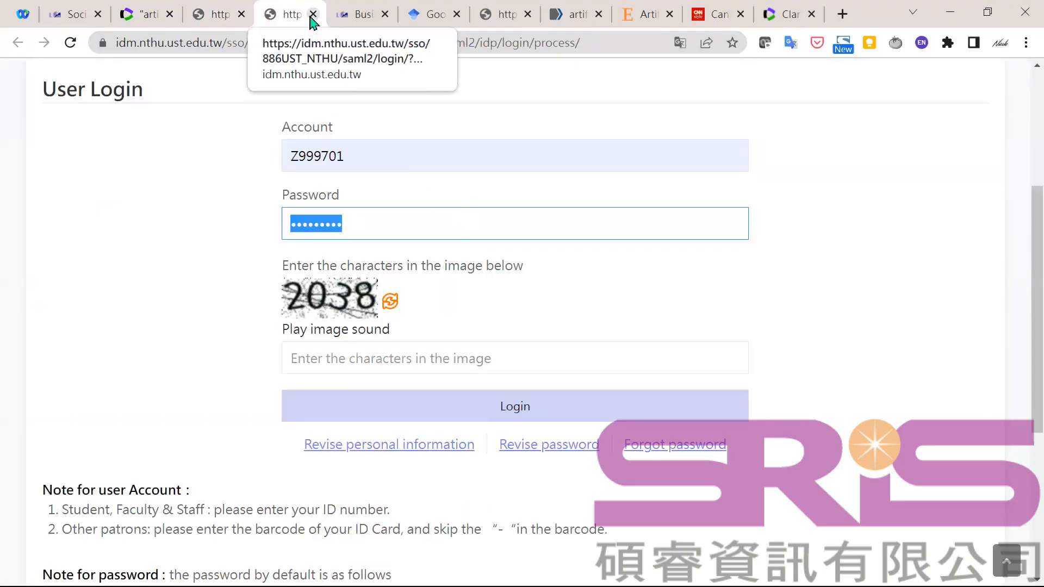
{"action": "left_click", "coordinate": [313, 14]}
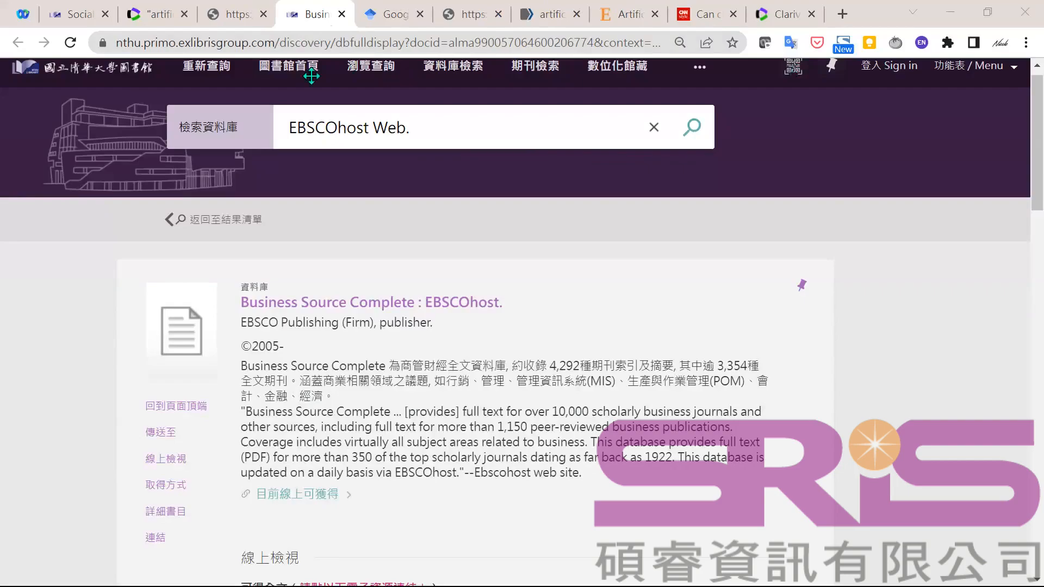
- Switch from Chrome to the Web of Science slide in the PowerPoint presentation
{"action": "left_click", "coordinate": [988, 12]}
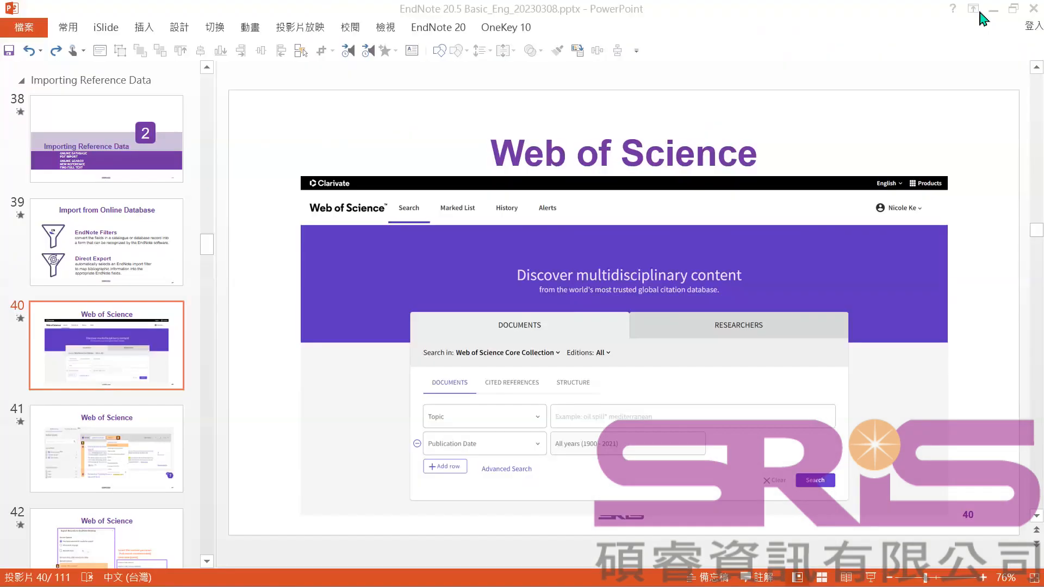
- Switch from PowerPoint to the Google Scholar page in Chrome and maximize the browser window
{"action": "left_click_drag", "start_coordinate": [468, 146], "coordinate": [468, 80]}
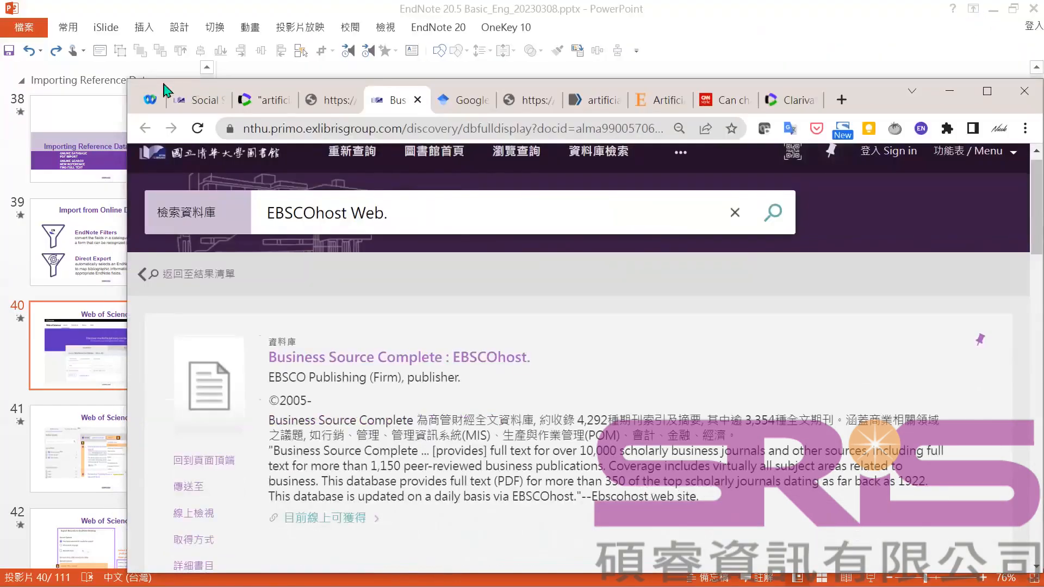
{"action": "left_click", "coordinate": [151, 100]}
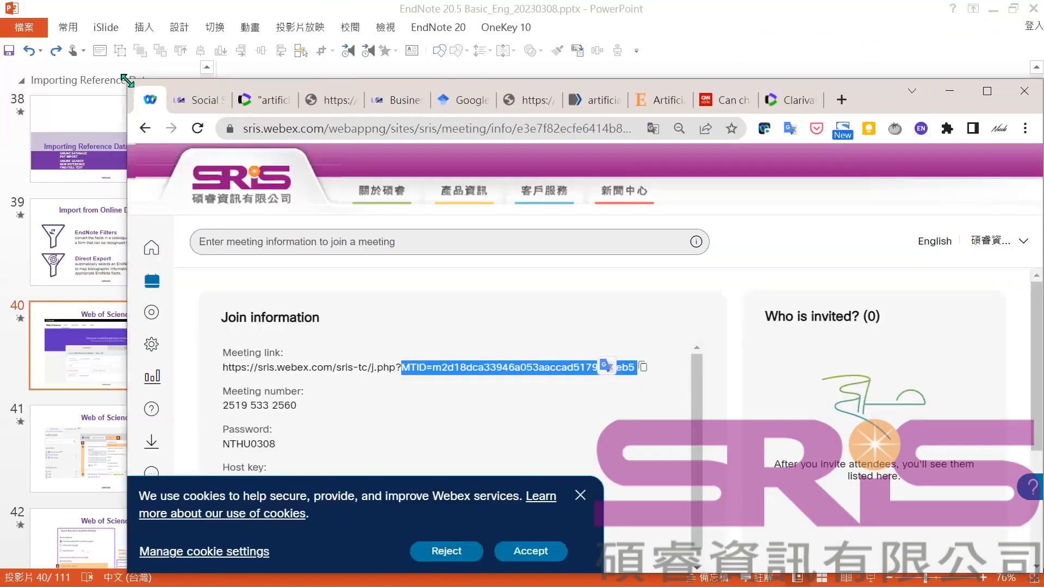
{"action": "left_click_drag", "start_coordinate": [127, 81], "coordinate": [6, 72]}
{"action": "left_click", "coordinate": [384, 95]}
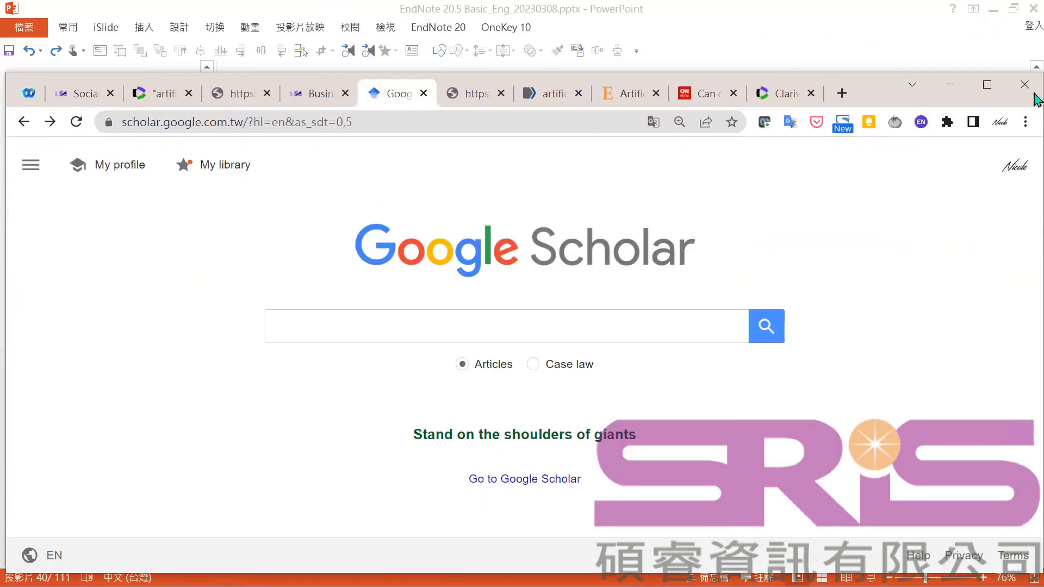
{"action": "left_click", "coordinate": [986, 87]}
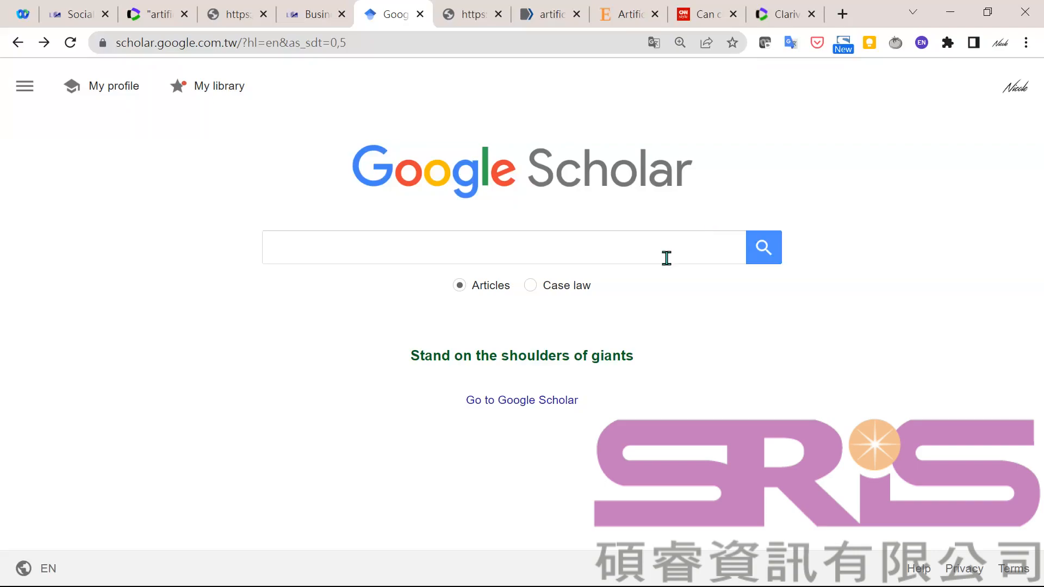
- Search Google Scholar for "chatbot" and download the EndNote citation file of "An overview of chatbot technology"
{"action": "left_click", "coordinate": [681, 248]}
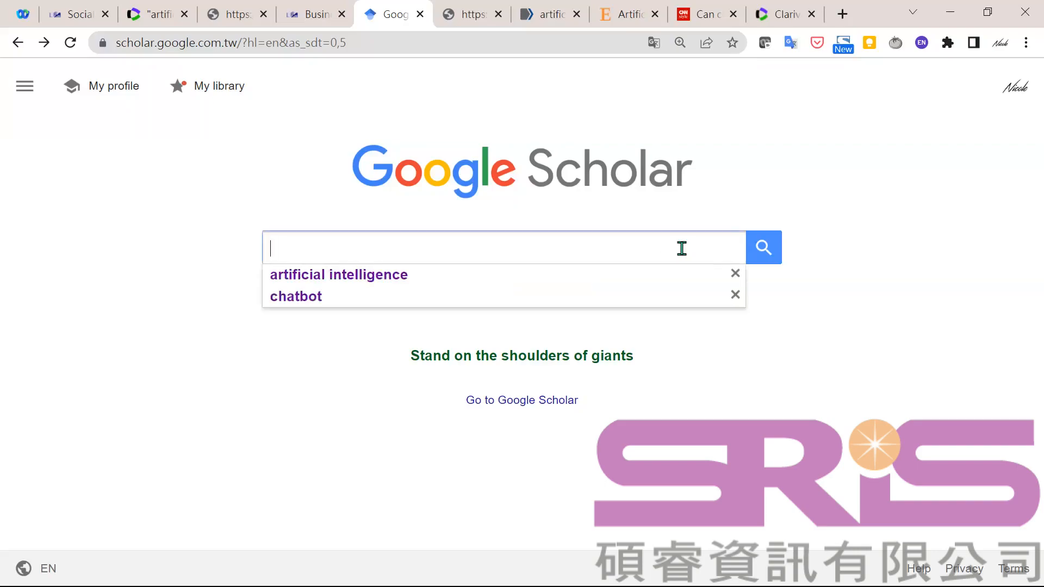
{"action": "left_click", "coordinate": [600, 298]}
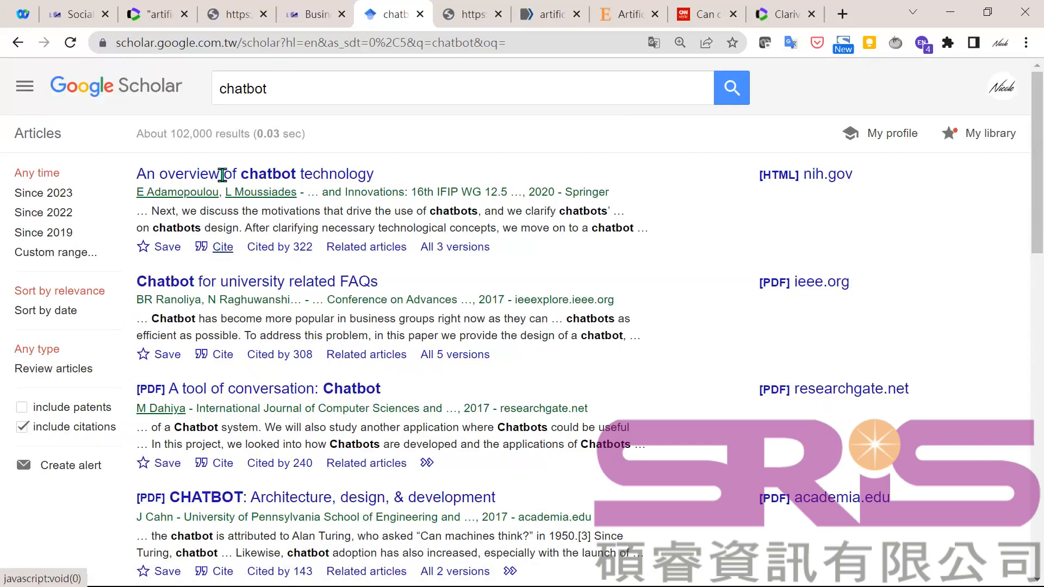
{"action": "left_click", "coordinate": [222, 251]}
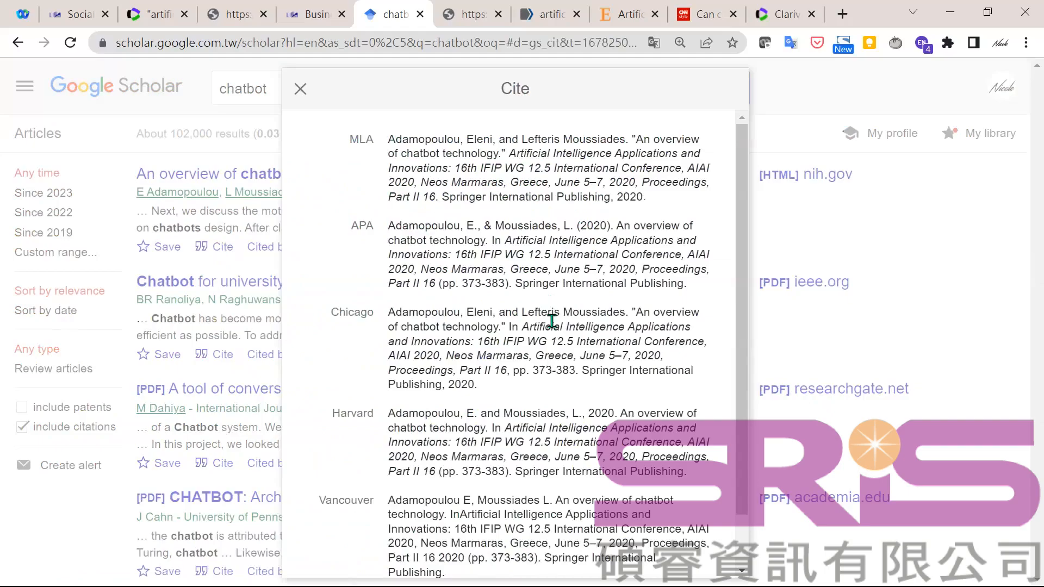
{"action": "scroll", "coordinate": [552, 320], "scroll_direction": "down", "scroll_amount": 2}
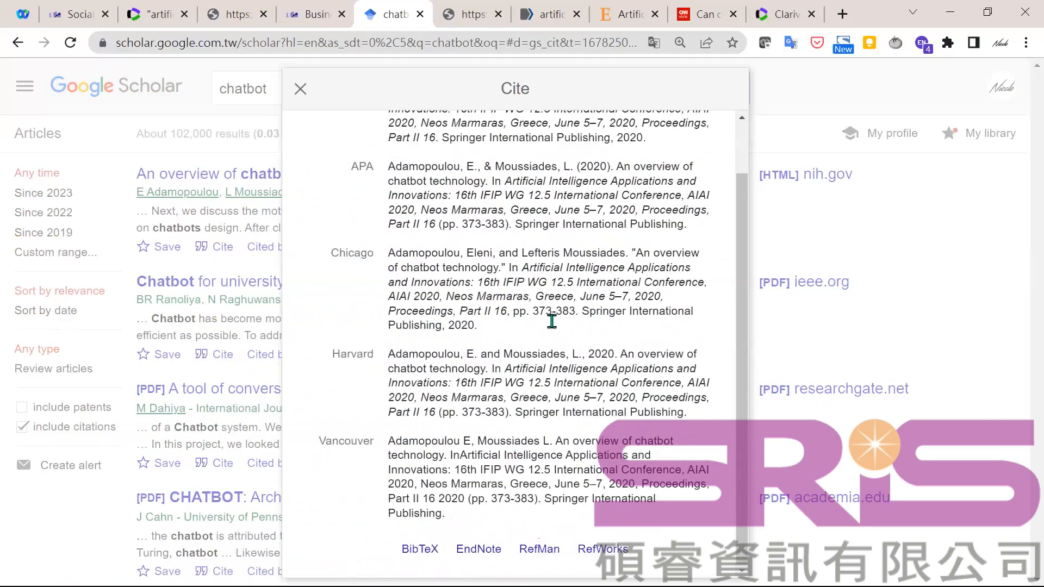
{"action": "scroll", "coordinate": [429, 207], "scroll_direction": "up", "scroll_amount": 2}
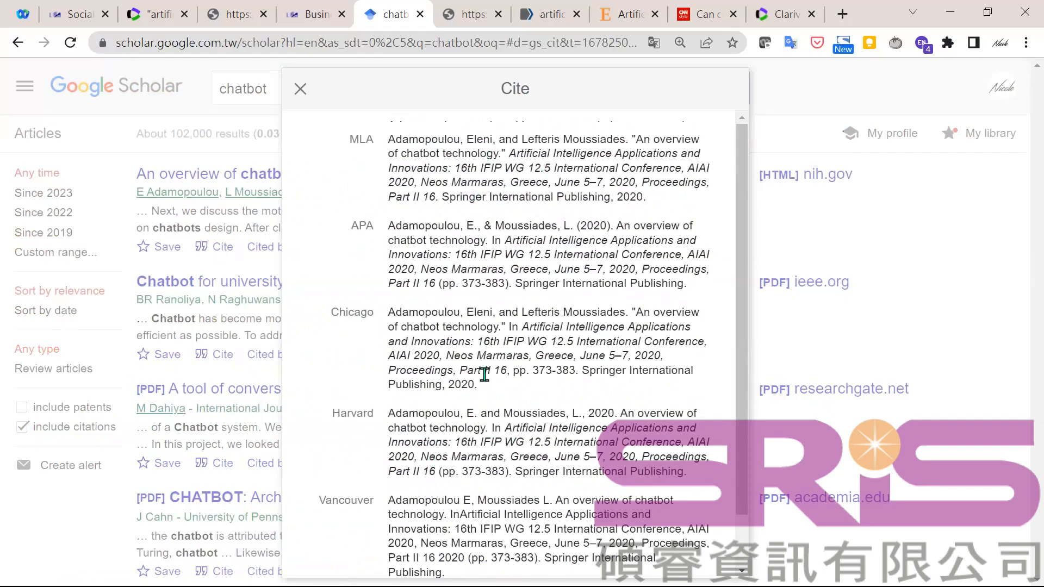
{"action": "scroll", "coordinate": [483, 375], "scroll_direction": "down", "scroll_amount": 2}
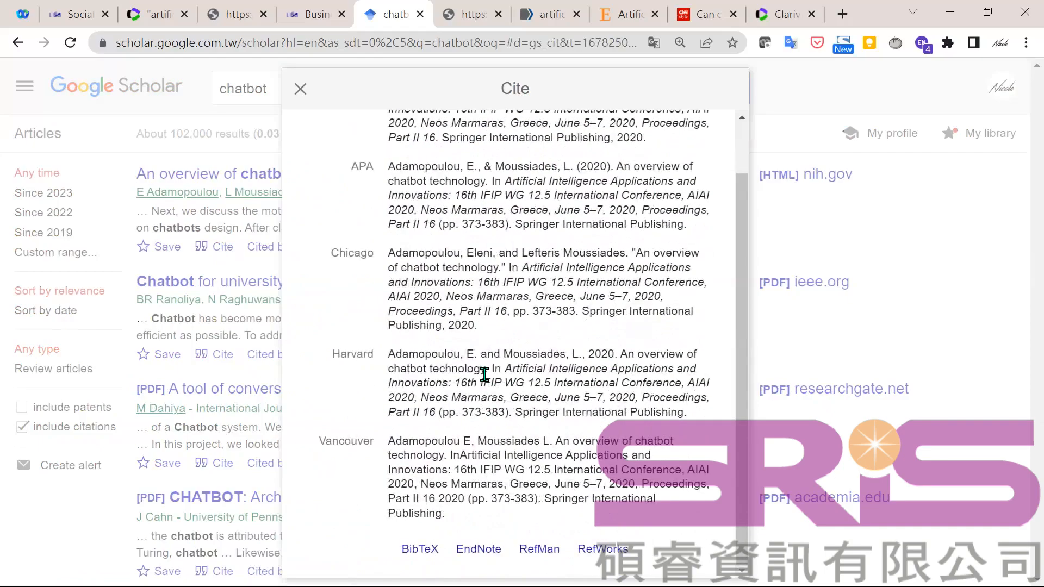
{"action": "left_click", "coordinate": [479, 550]}
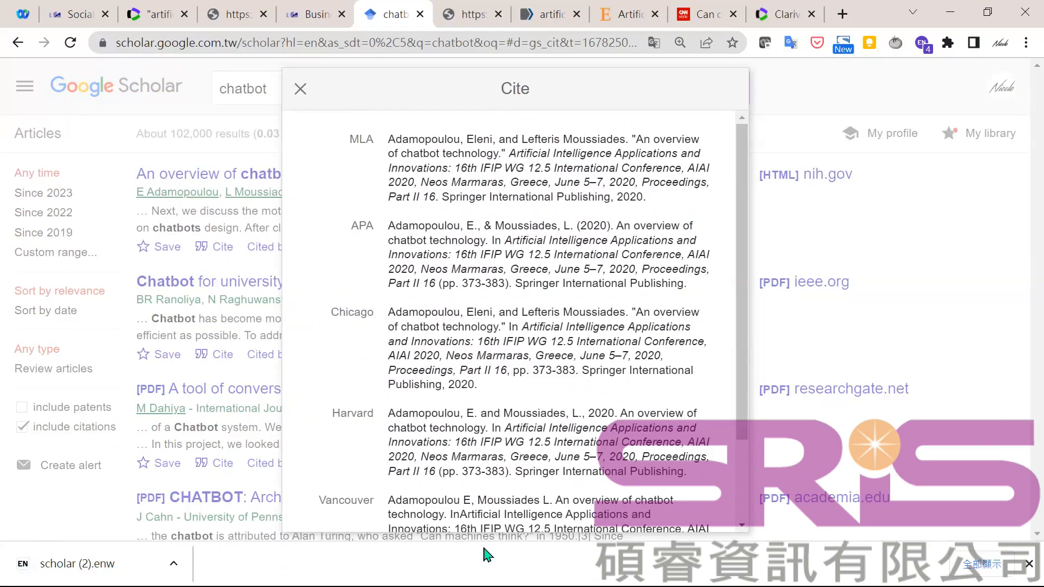
- Import the downloaded scholar (2).enw into the EndNote library, close the Cite dialog in Chrome and switch to EndNote
{"action": "left_click_drag", "start_coordinate": [126, 554], "coordinate": [131, 572]}
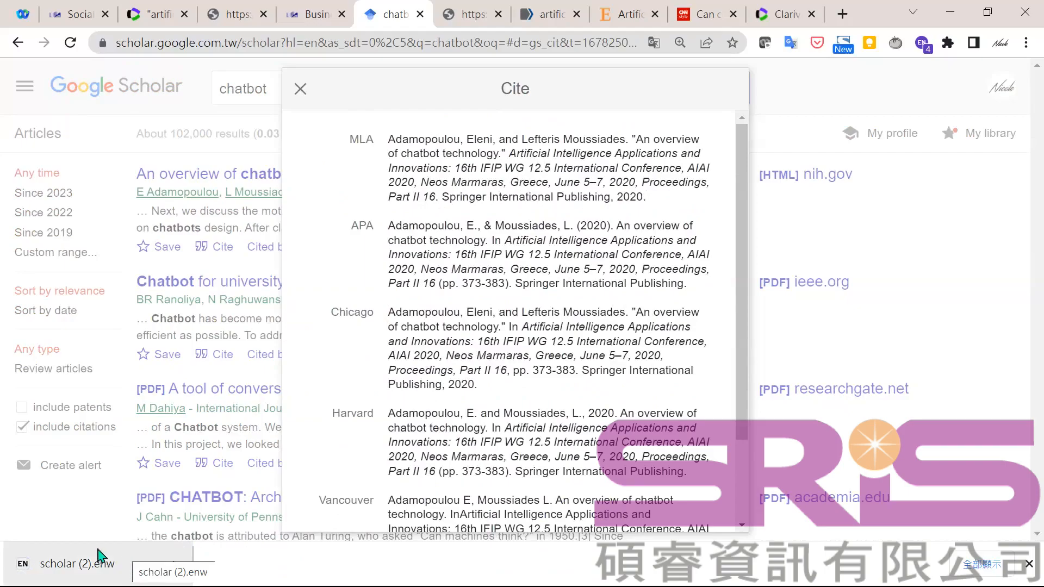
{"action": "left_click", "coordinate": [128, 558]}
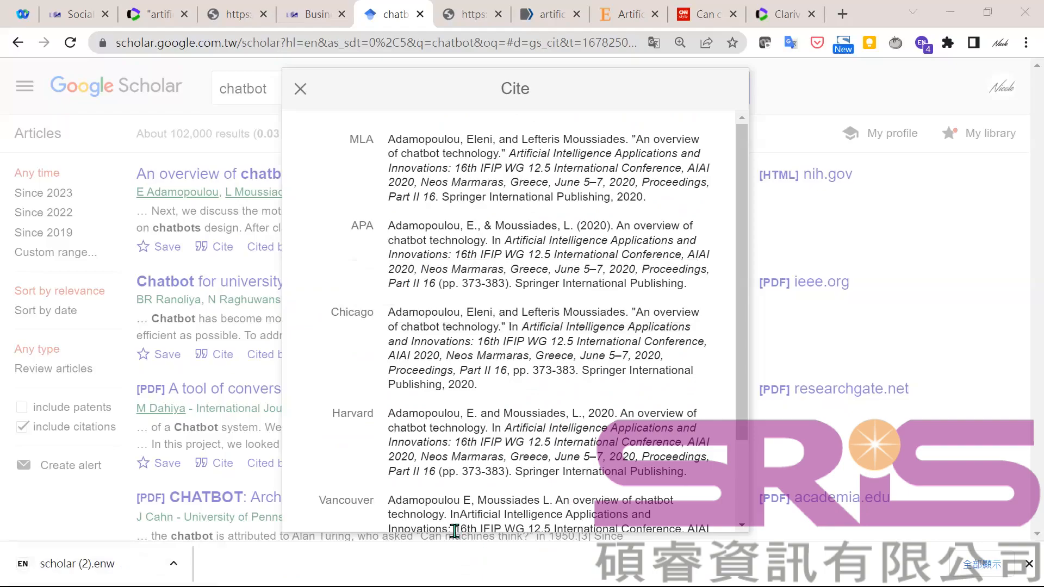
{"action": "key", "text": "alt+Tab"}
{"action": "left_click", "coordinate": [301, 90]}
{"action": "key", "text": "alt+Tab"}
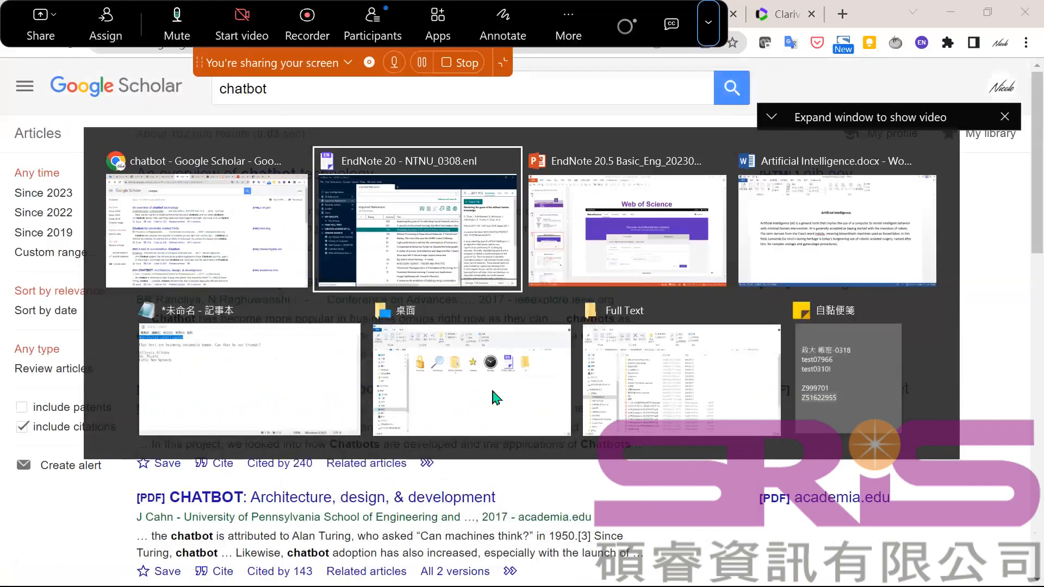
{"action": "left_click", "coordinate": [407, 228]}
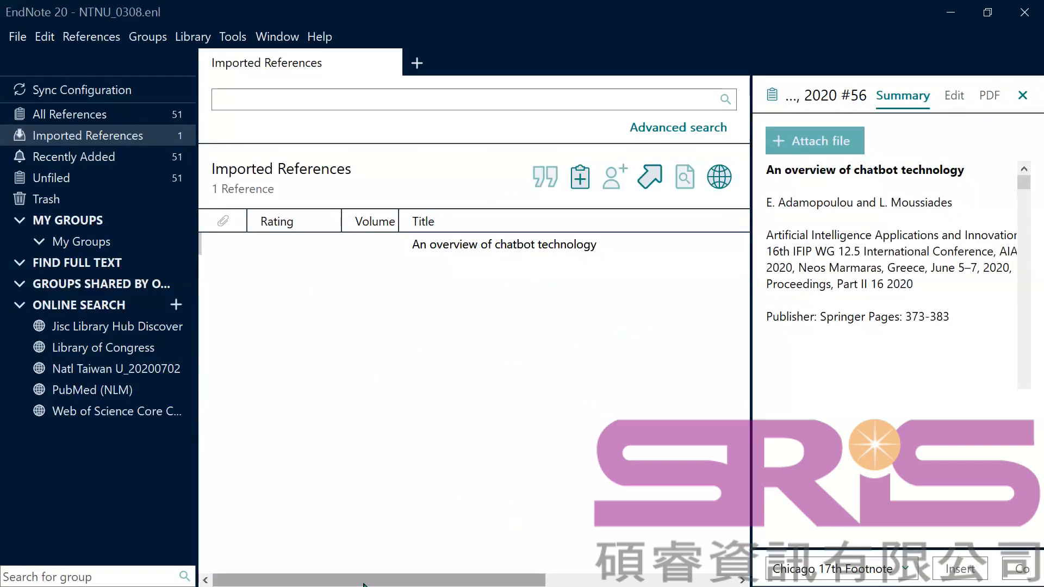
- Switch back to Chrome and set Google Scholar's bibliography manager to show links to import citations into EndNote, saving the settings
{"action": "key", "text": "alt+Tab"}
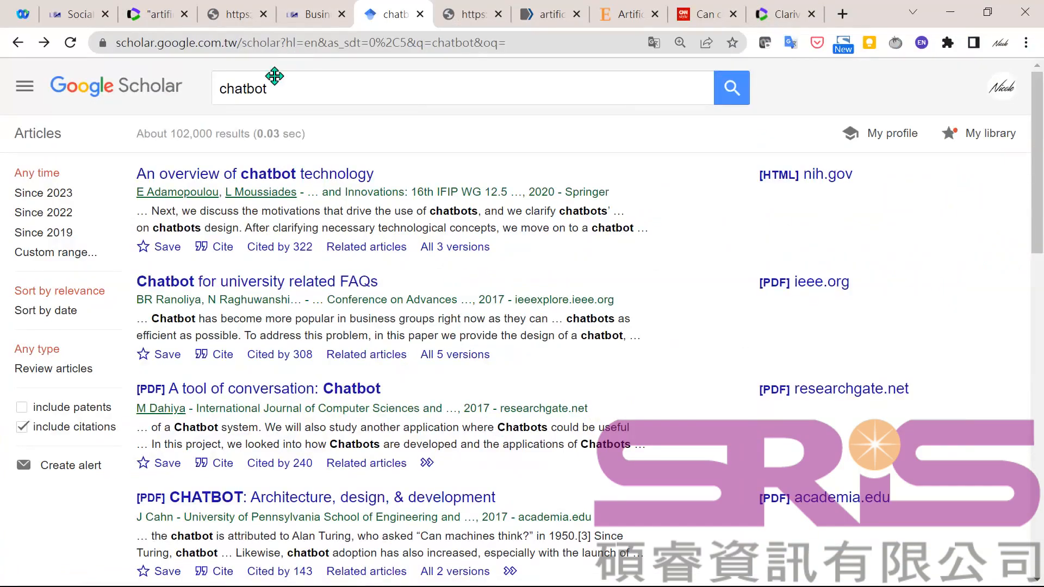
{"action": "left_click", "coordinate": [28, 91]}
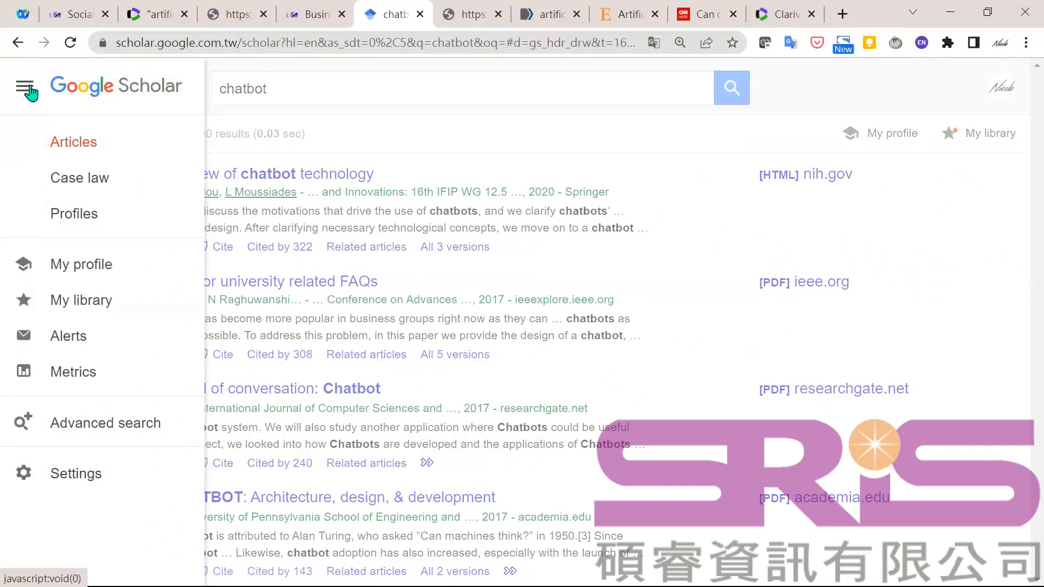
{"action": "left_click", "coordinate": [59, 482]}
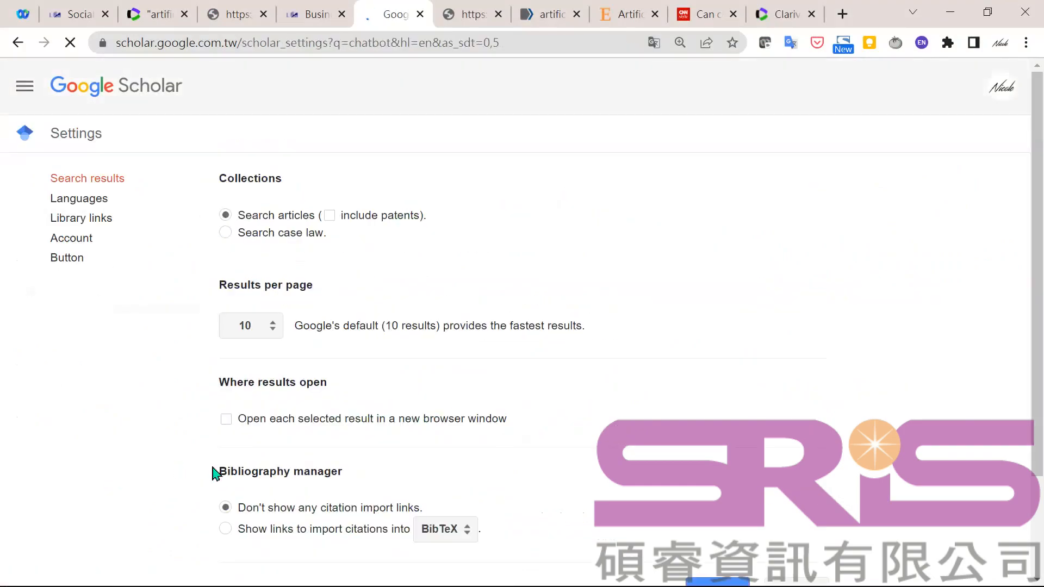
{"action": "left_click_drag", "start_coordinate": [220, 471], "coordinate": [387, 494]}
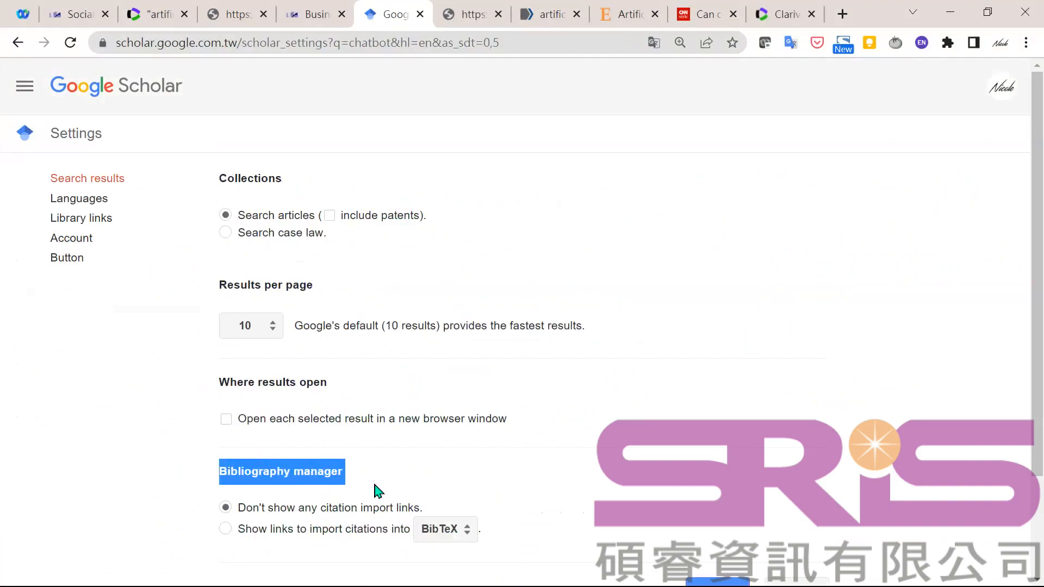
{"action": "left_click", "coordinate": [246, 532]}
{"action": "left_click", "coordinate": [449, 534]}
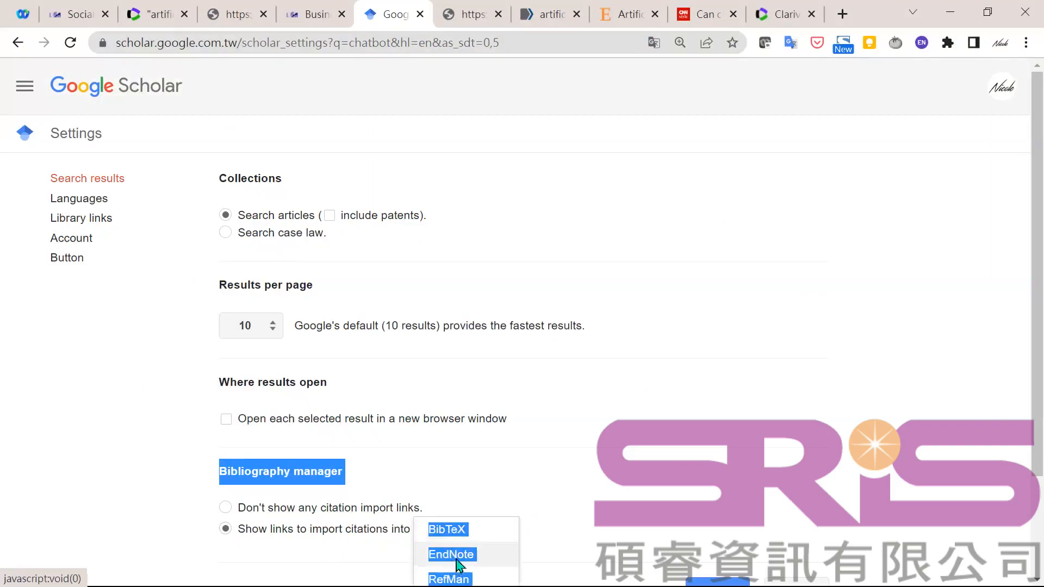
{"action": "left_click", "coordinate": [457, 566]}
{"action": "scroll", "coordinate": [564, 513], "scroll_direction": "down", "scroll_amount": 3}
{"action": "left_click", "coordinate": [718, 465]}
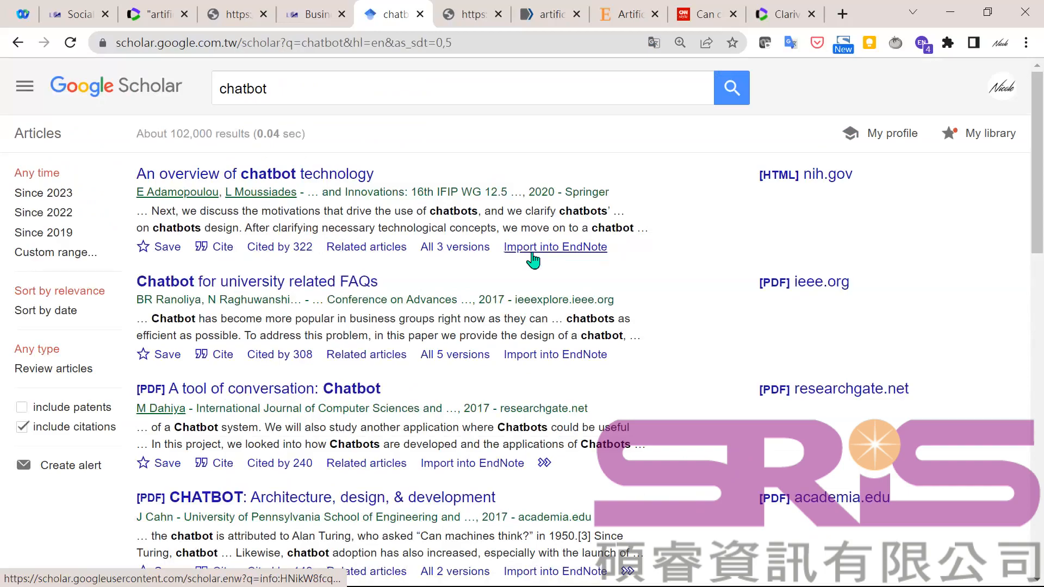
- Import "An overview of chatbot technology" and "Chatbot for university related FAQs" into EndNote through their import links, returning to Chrome after each
{"action": "left_click", "coordinate": [553, 250]}
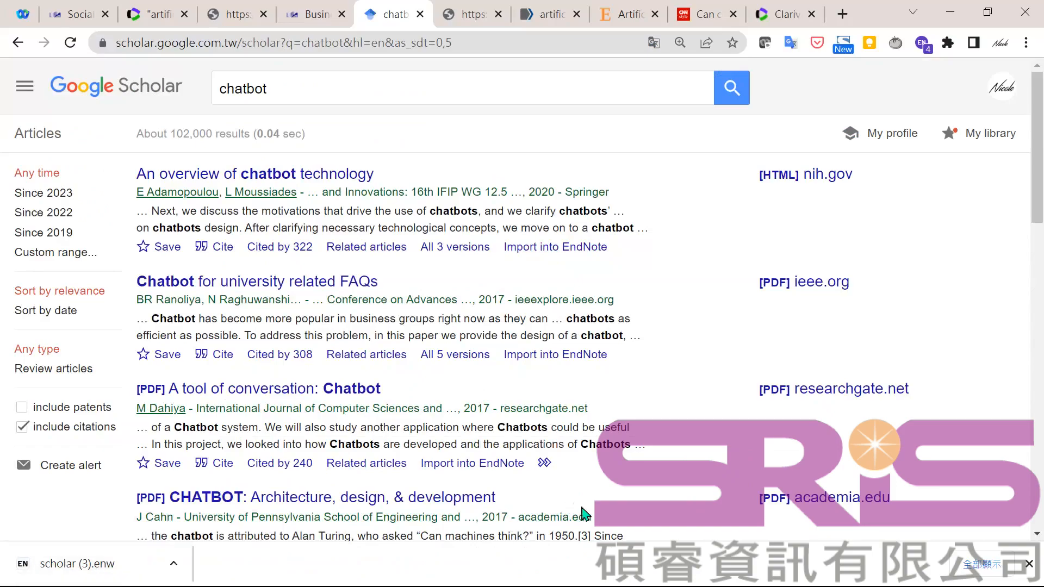
{"action": "left_click", "coordinate": [104, 571]}
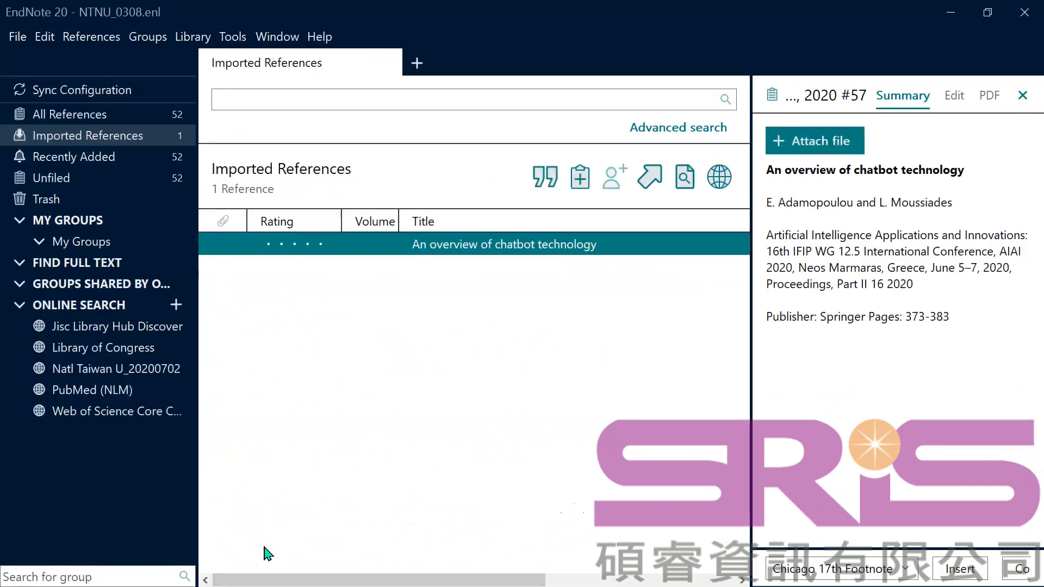
{"action": "key", "text": "alt+Tab"}
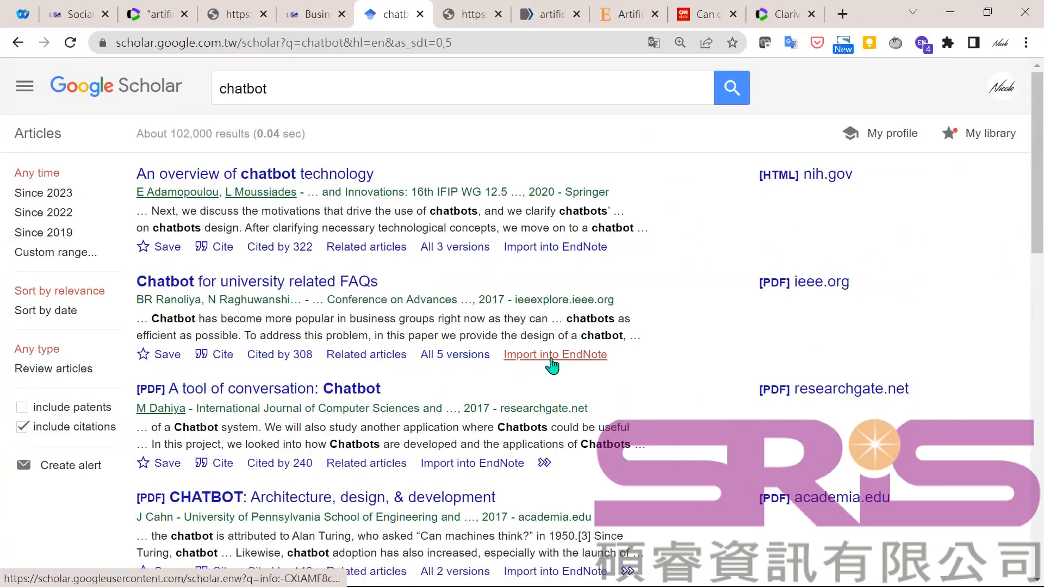
{"action": "left_click", "coordinate": [552, 357]}
{"action": "left_click", "coordinate": [82, 560]}
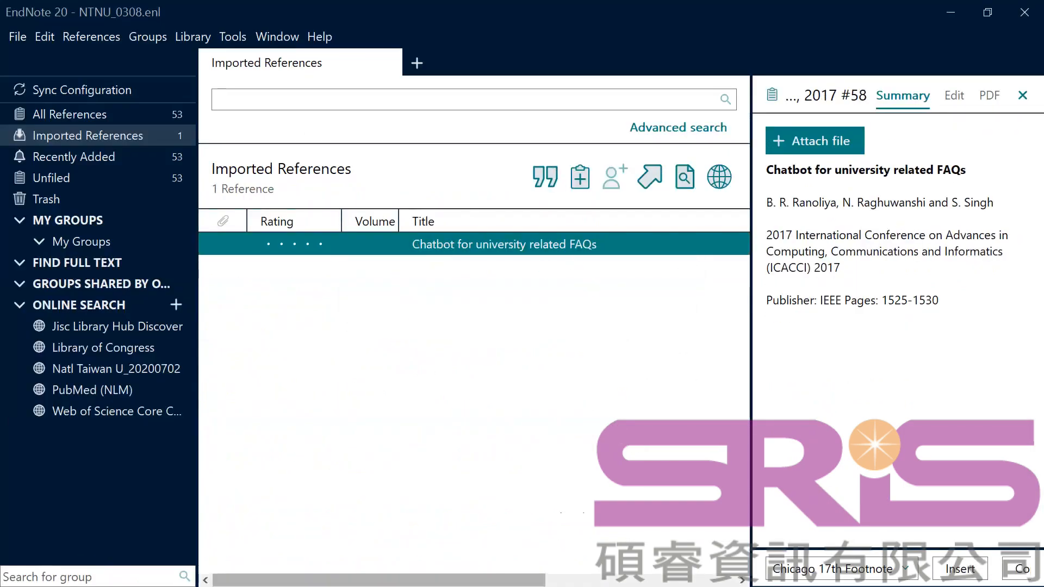
{"action": "left_click", "coordinate": [261, 581]}
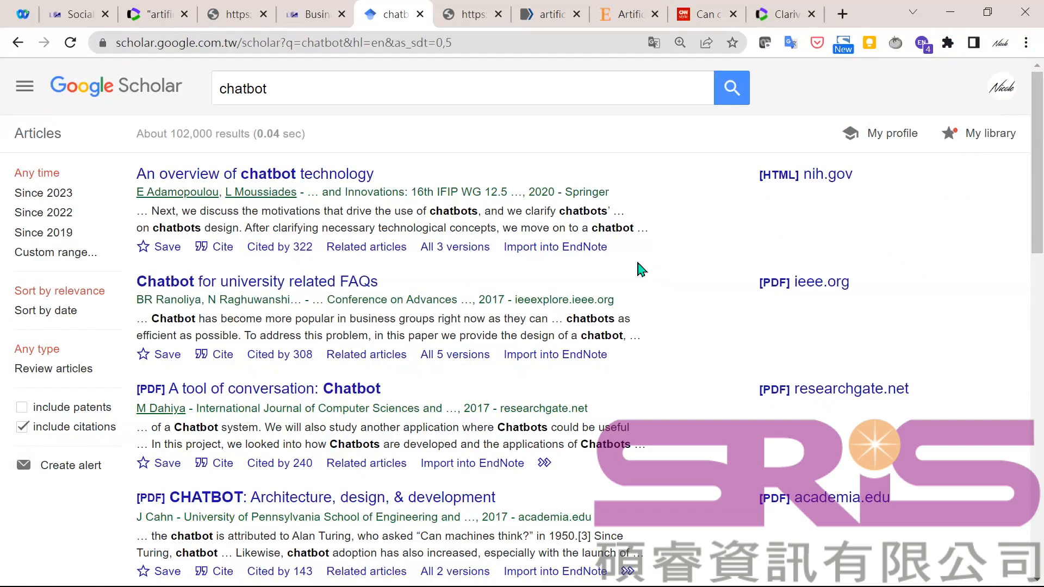
- Save "An overview of chatbot technology" to My library under a new label named "artificial intelligence"
{"action": "left_click", "coordinate": [143, 249]}
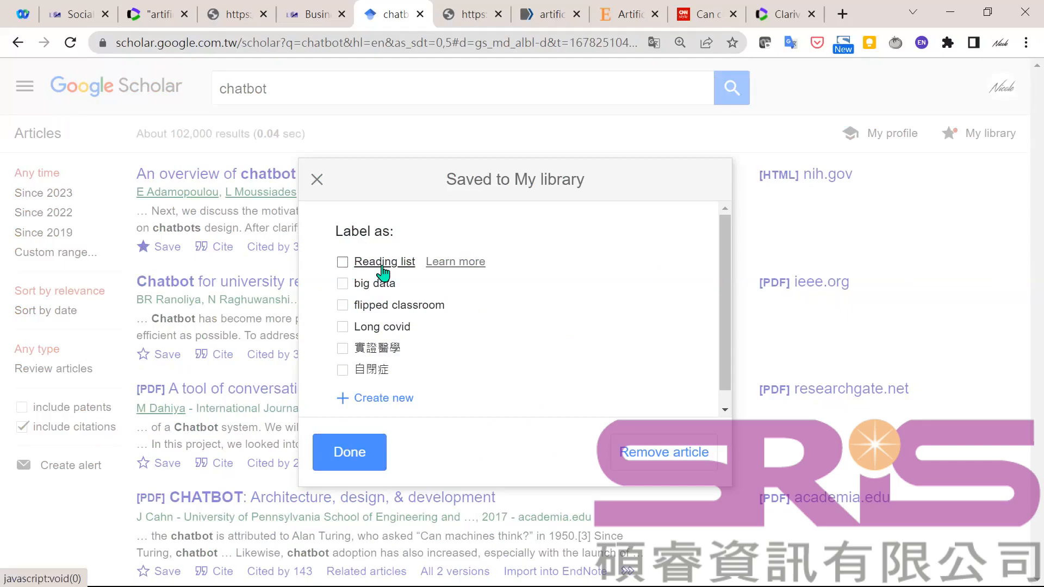
{"action": "left_click", "coordinate": [385, 398]}
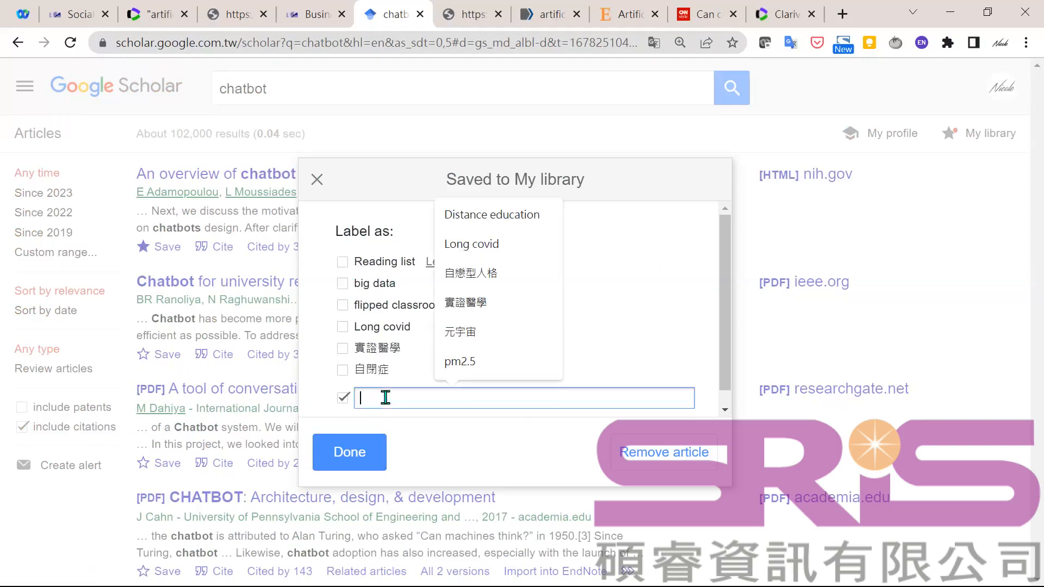
{"action": "type", "text": "a"}
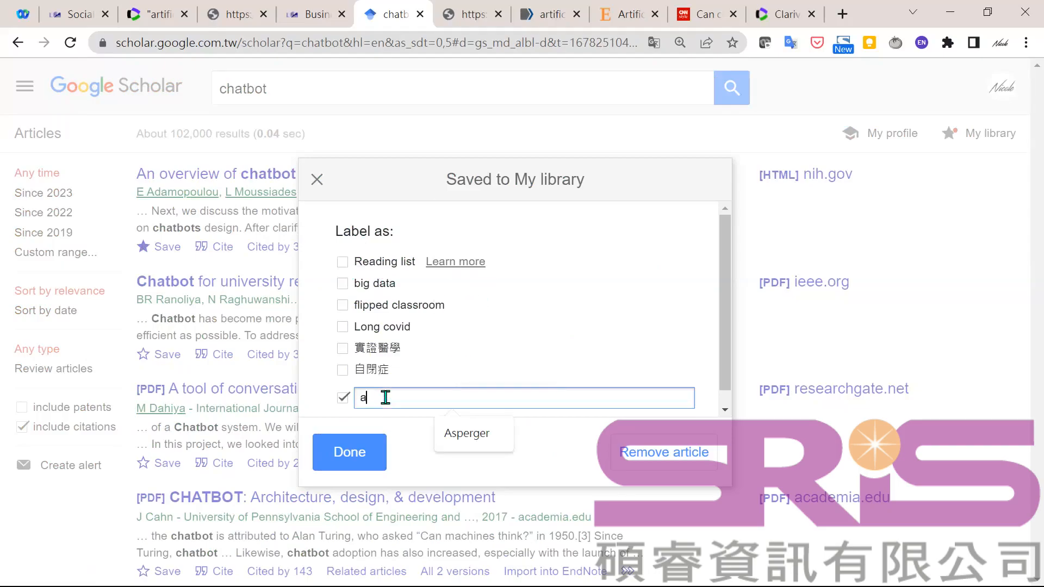
{"action": "type", "text": "rtifi"}
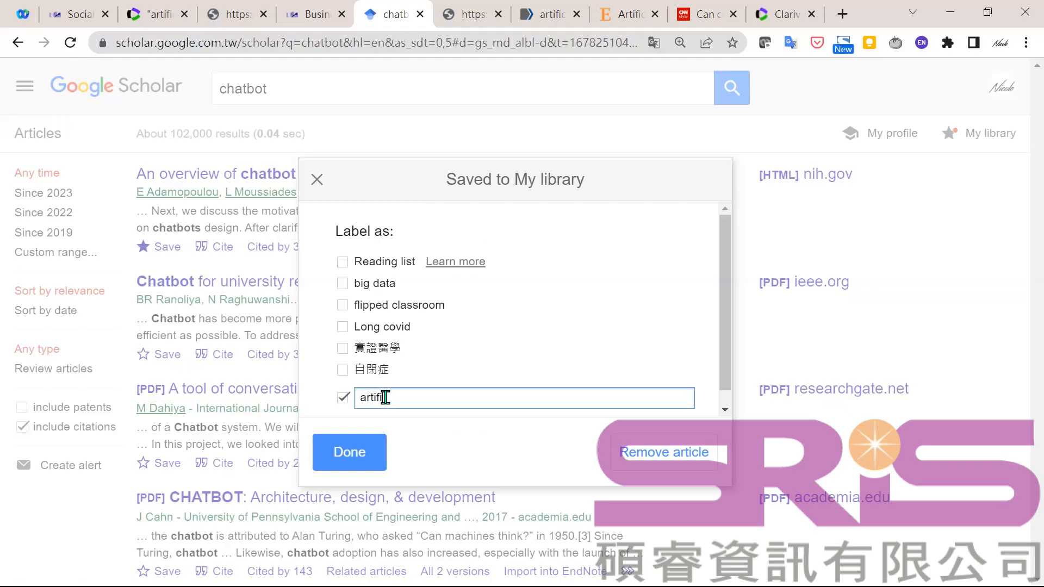
{"action": "type", "text": "cial ui"}
{"action": "key", "text": "BackSpace"}
{"action": "key", "text": "BackSpace"}
{"action": "type", "text": "intelligence"}
{"action": "left_click", "coordinate": [365, 461]}
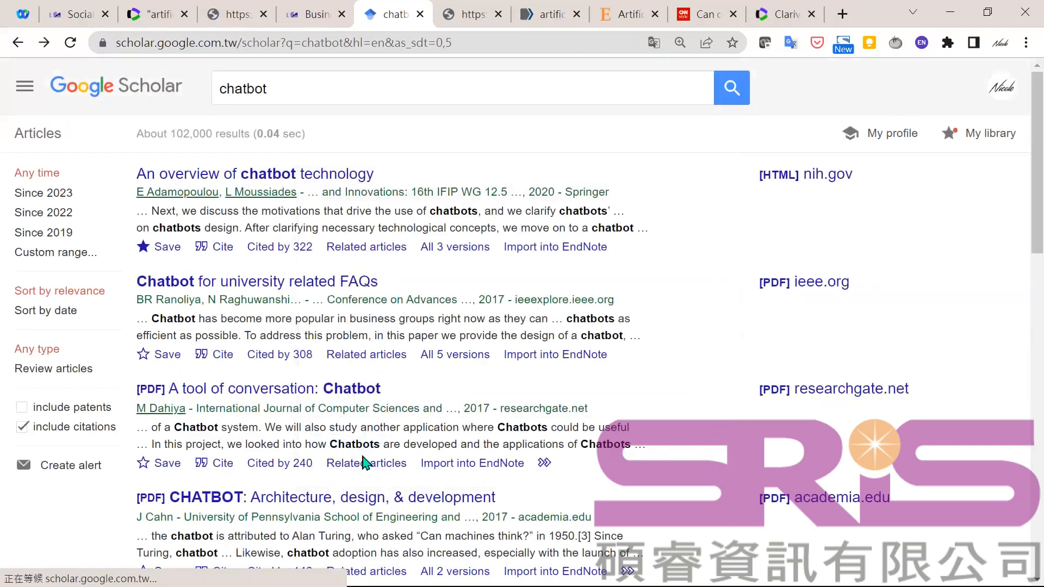
- Save "Chatbot for university related FAQs" and "A tool of conversation: Chatbot" to My library with the label "artificial intelligence"
{"action": "left_click", "coordinate": [146, 355]}
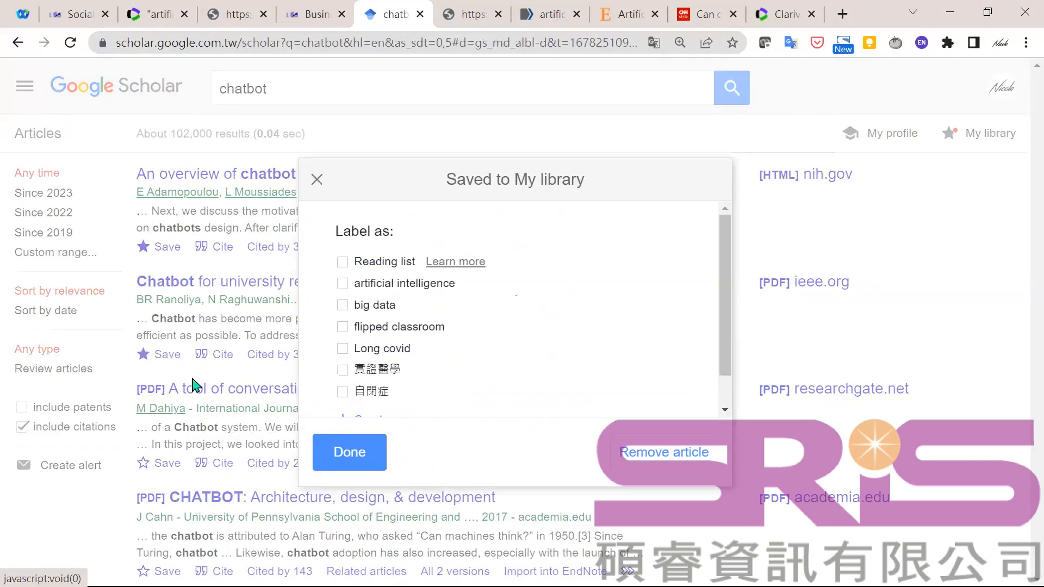
{"action": "left_click", "coordinate": [345, 285]}
{"action": "left_click", "coordinate": [331, 467]}
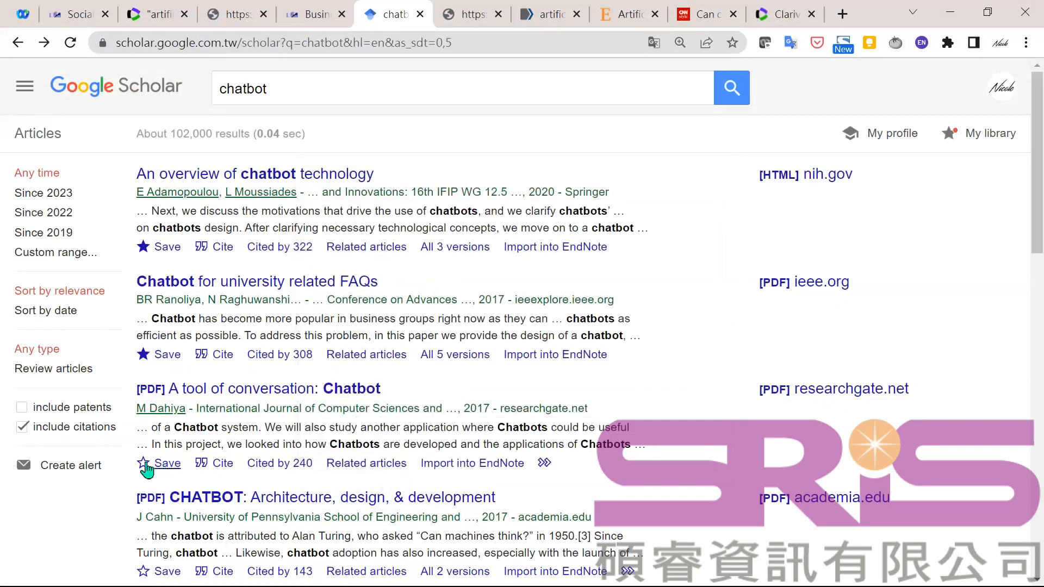
{"action": "left_click", "coordinate": [143, 463]}
{"action": "left_click", "coordinate": [343, 285]}
{"action": "left_click", "coordinate": [343, 455]}
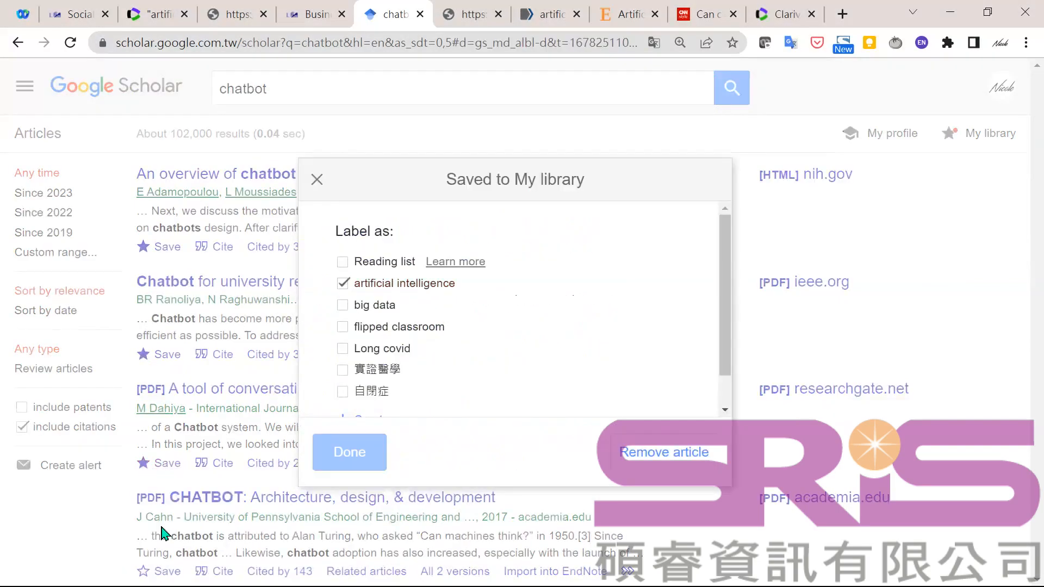
- Save "CHATBOT: Architecture, design, & development" to My library with the label "artificial intelligence"
{"action": "scroll", "coordinate": [162, 528], "scroll_direction": "down", "scroll_amount": 2}
{"action": "left_click", "coordinate": [159, 409]}
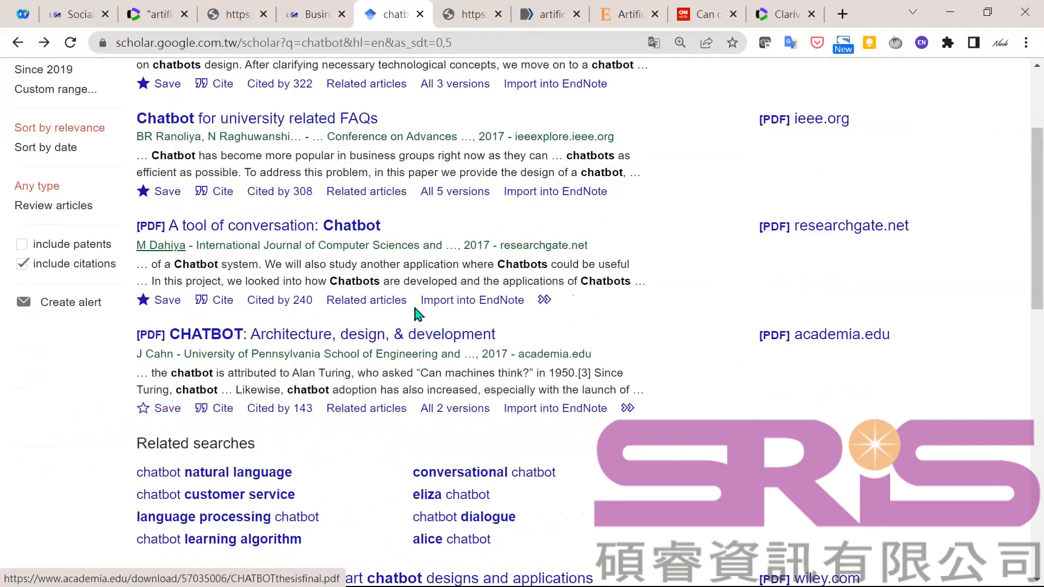
{"action": "left_click", "coordinate": [344, 285]}
{"action": "left_click", "coordinate": [338, 451]}
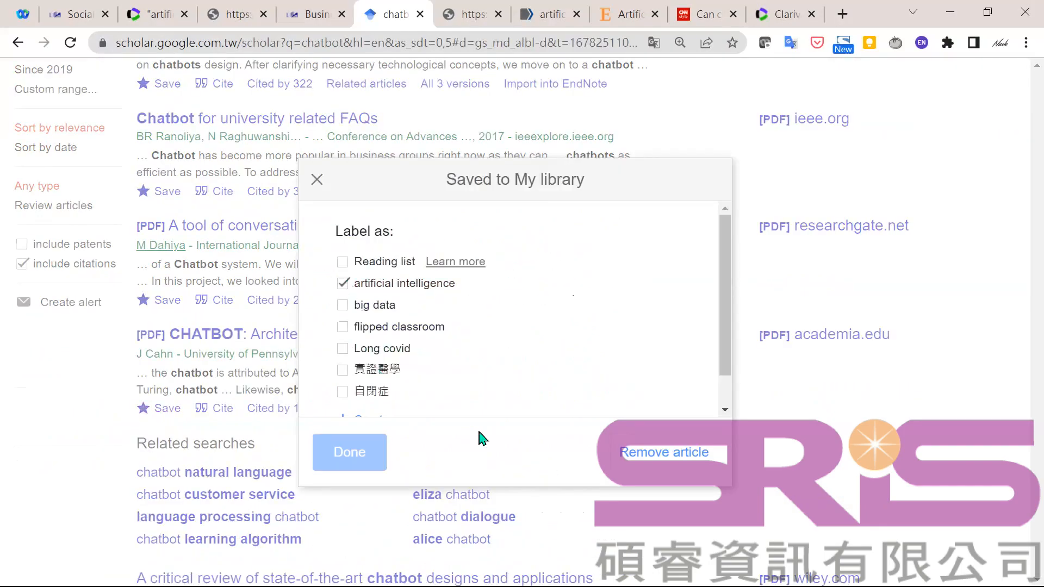
{"action": "scroll", "coordinate": [679, 401], "scroll_direction": "up", "scroll_amount": 3}
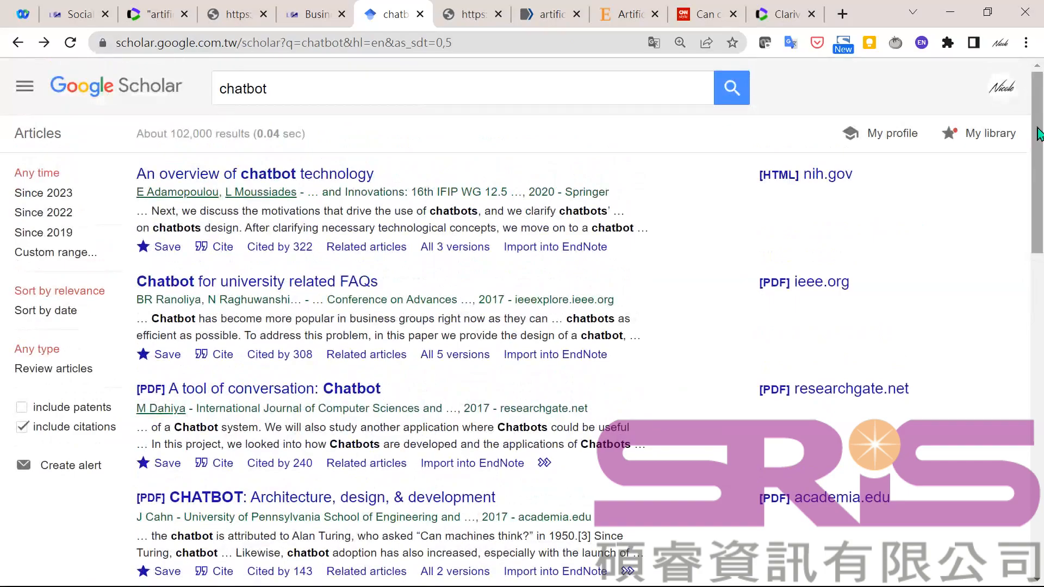
- Show the articles labelled "artificial intelligence" in My library and delete "Chatbot for university related FAQs" from them
{"action": "left_click", "coordinate": [993, 135]}
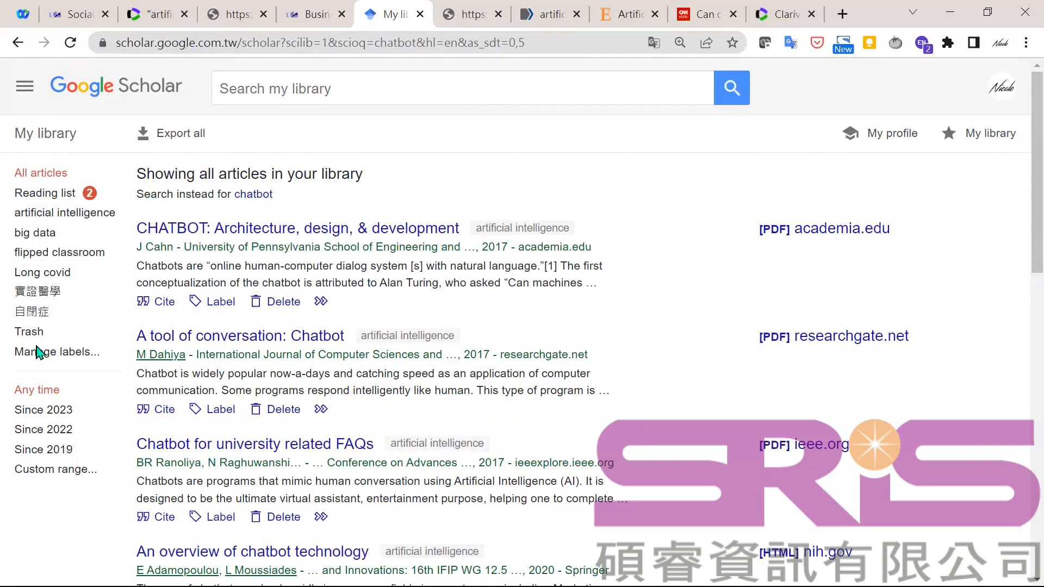
{"action": "left_click", "coordinate": [75, 215]}
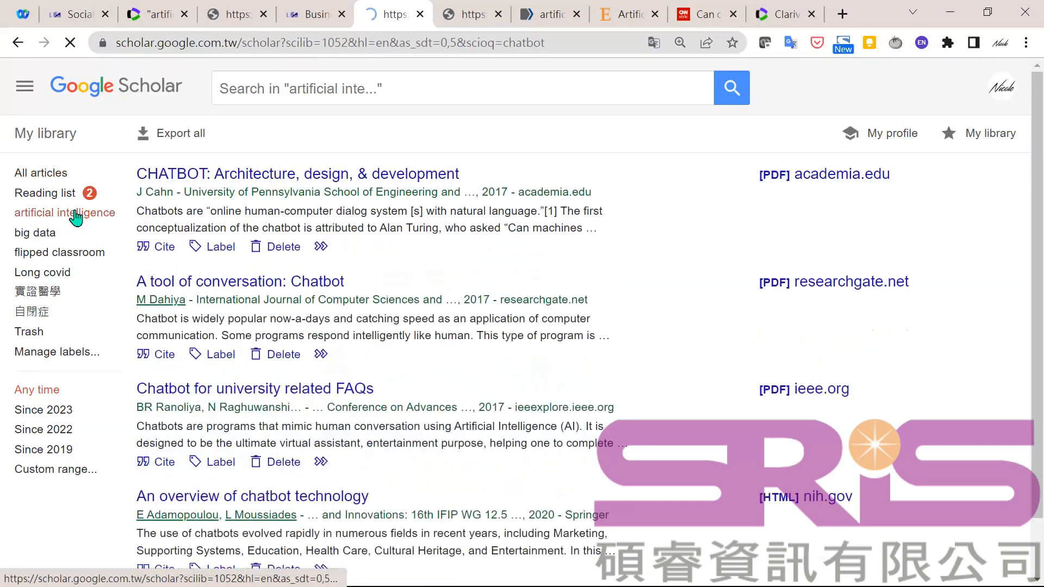
{"action": "scroll", "coordinate": [270, 264], "scroll_direction": "down", "scroll_amount": 1}
{"action": "scroll", "coordinate": [392, 263], "scroll_direction": "up", "scroll_amount": 1}
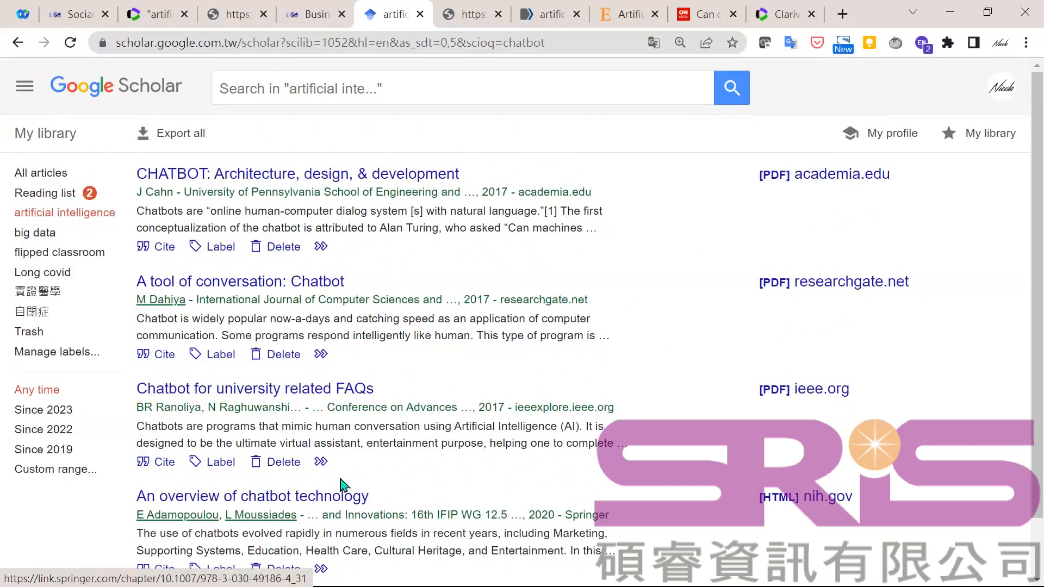
{"action": "scroll", "coordinate": [342, 484], "scroll_direction": "down", "scroll_amount": 2}
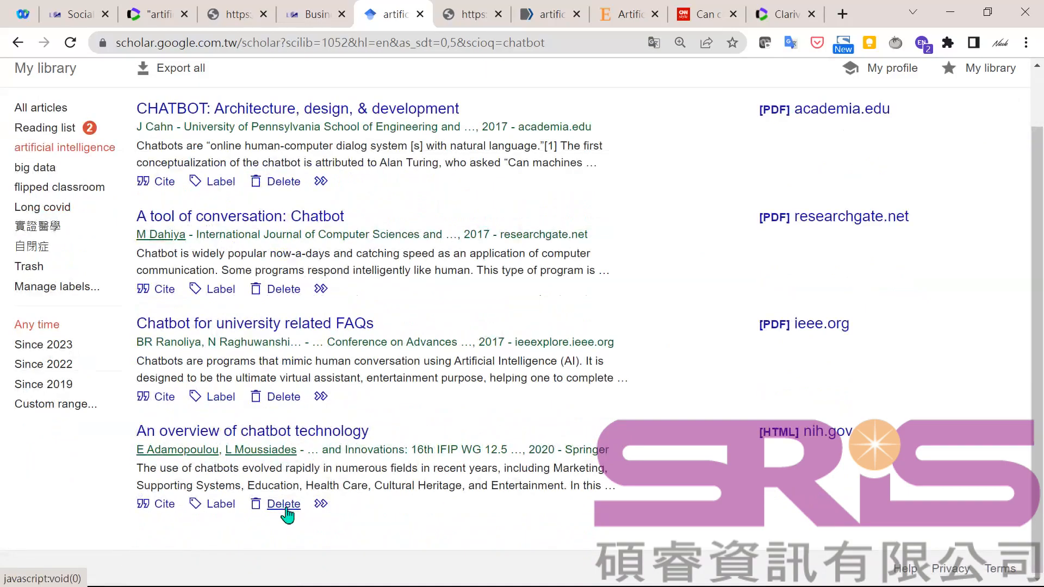
{"action": "left_click", "coordinate": [284, 398]}
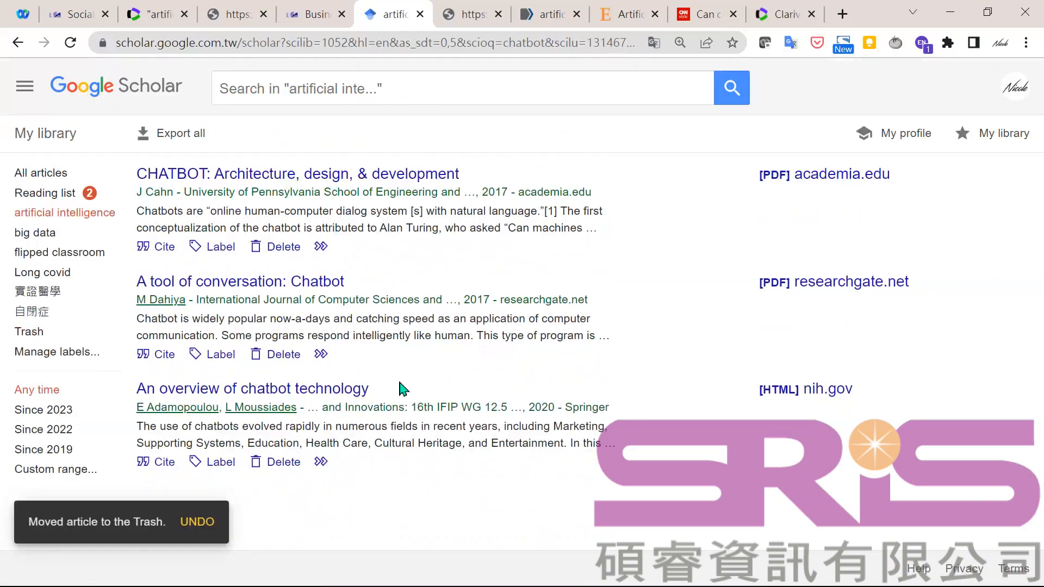
- Export all articles under this label in EndNote format, import citations.enw into the EndNote library, and return to Chrome
{"action": "left_click", "coordinate": [188, 146]}
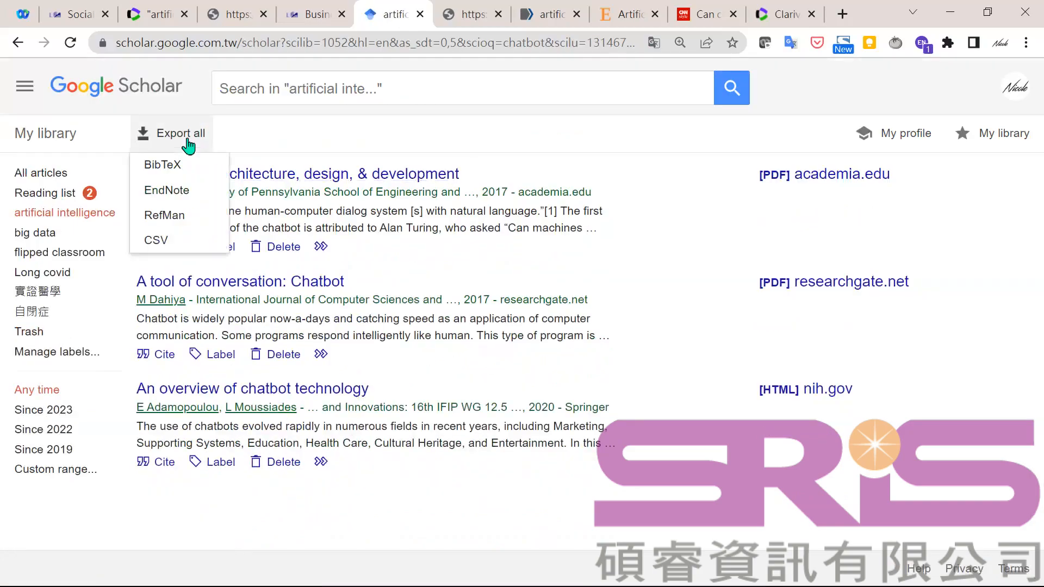
{"action": "left_click", "coordinate": [175, 191]}
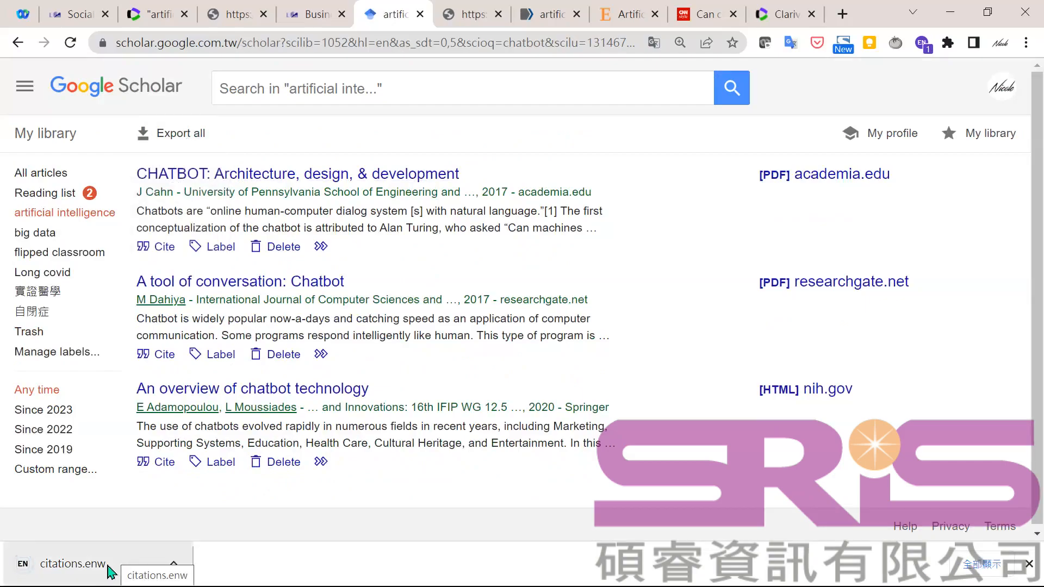
{"action": "left_click", "coordinate": [119, 554]}
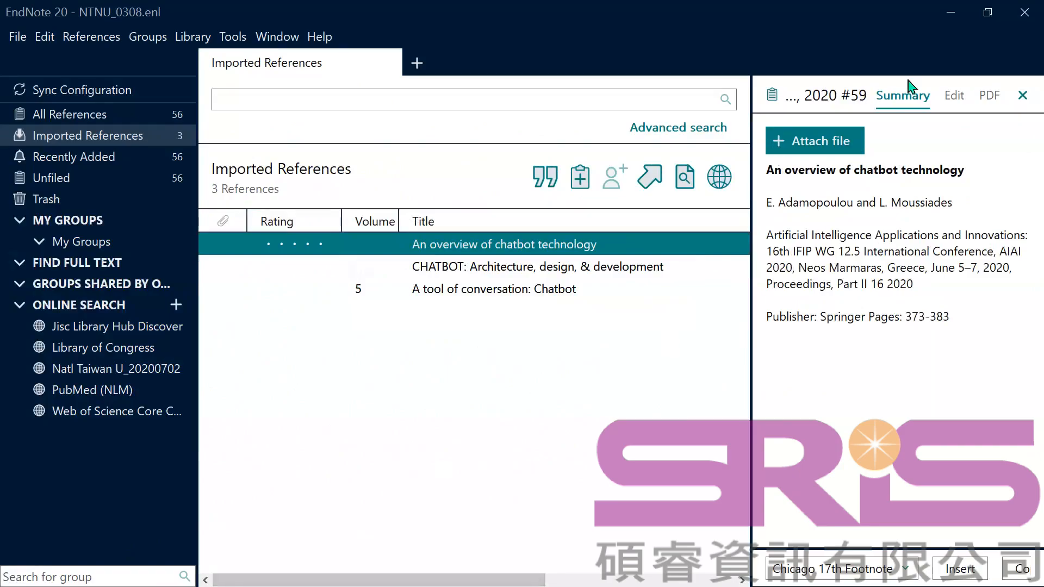
{"action": "left_click", "coordinate": [955, 13]}
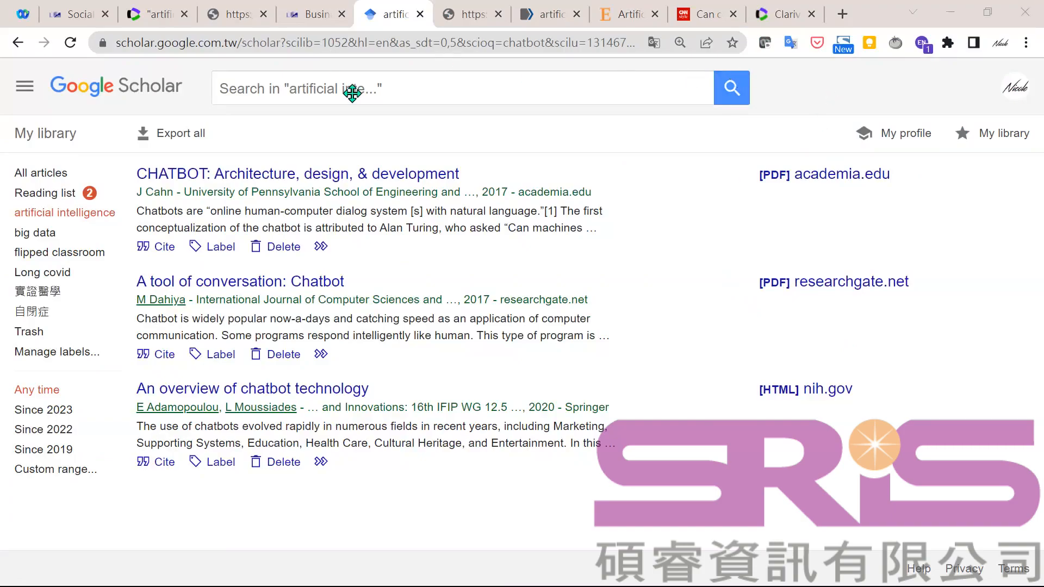
- Switch to the PubMed results for "artificial intelligence medical" and select the first three articles
{"action": "left_click", "coordinate": [988, 12]}
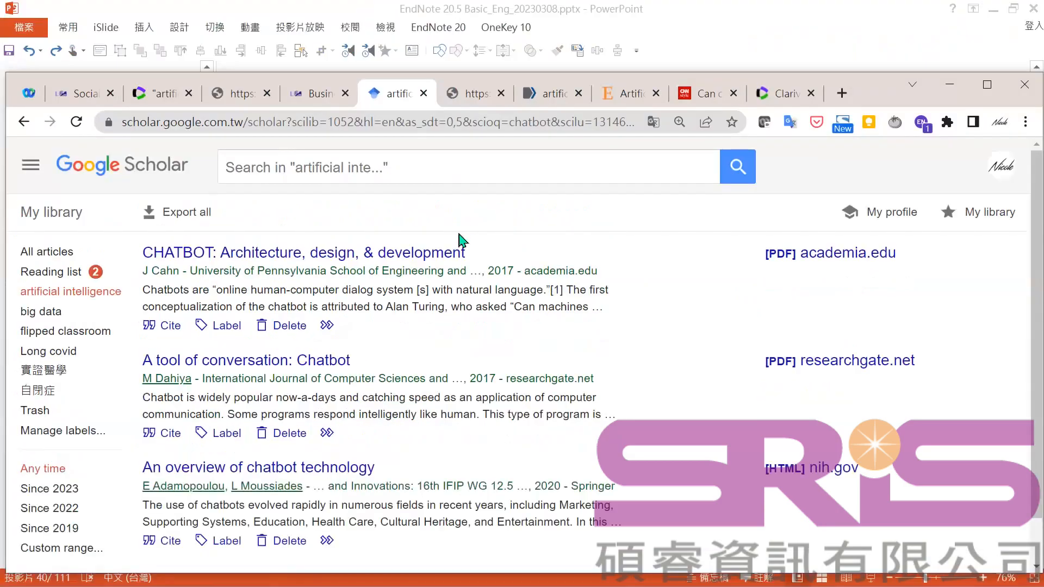
{"action": "left_click", "coordinate": [554, 101]}
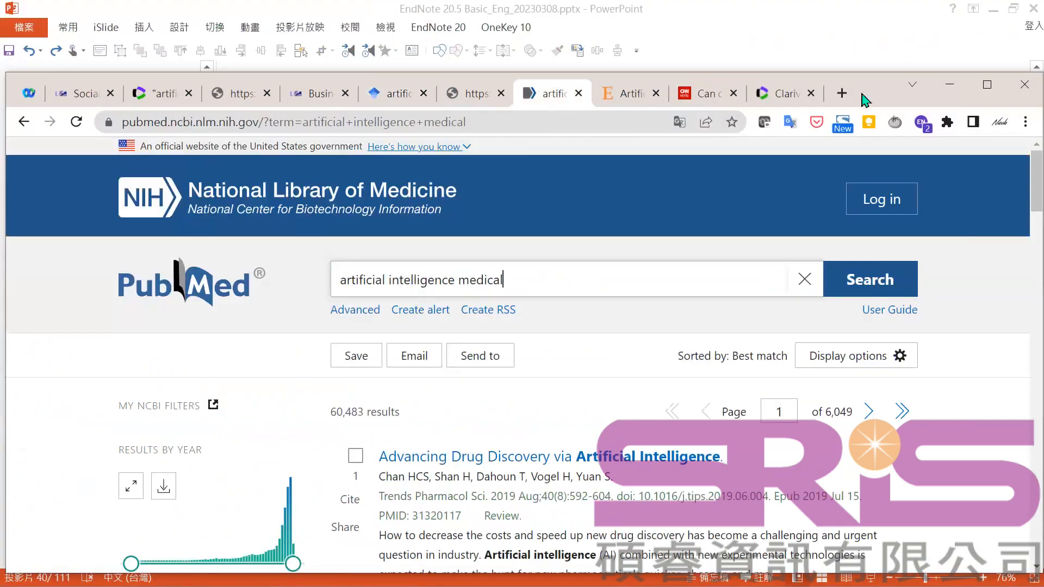
{"action": "left_click", "coordinate": [997, 89]}
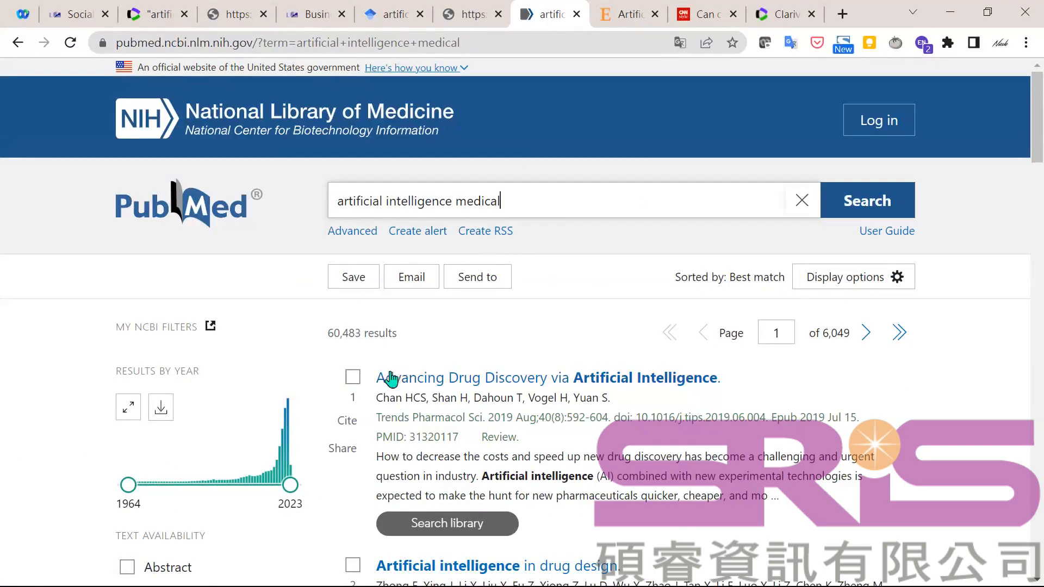
{"action": "left_click", "coordinate": [352, 375]}
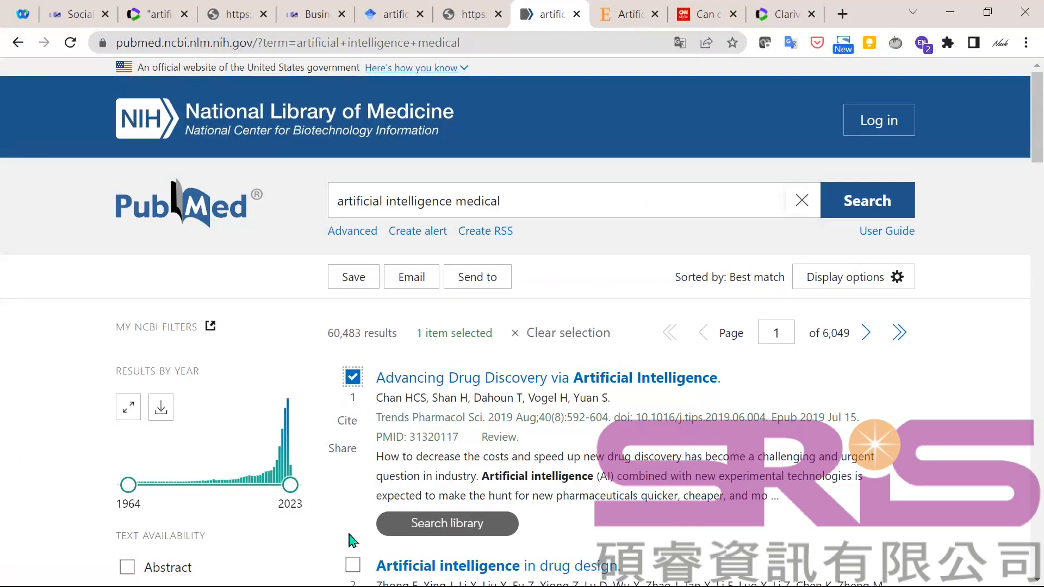
{"action": "left_click", "coordinate": [353, 566]}
{"action": "scroll", "coordinate": [373, 438], "scroll_direction": "down", "scroll_amount": 7}
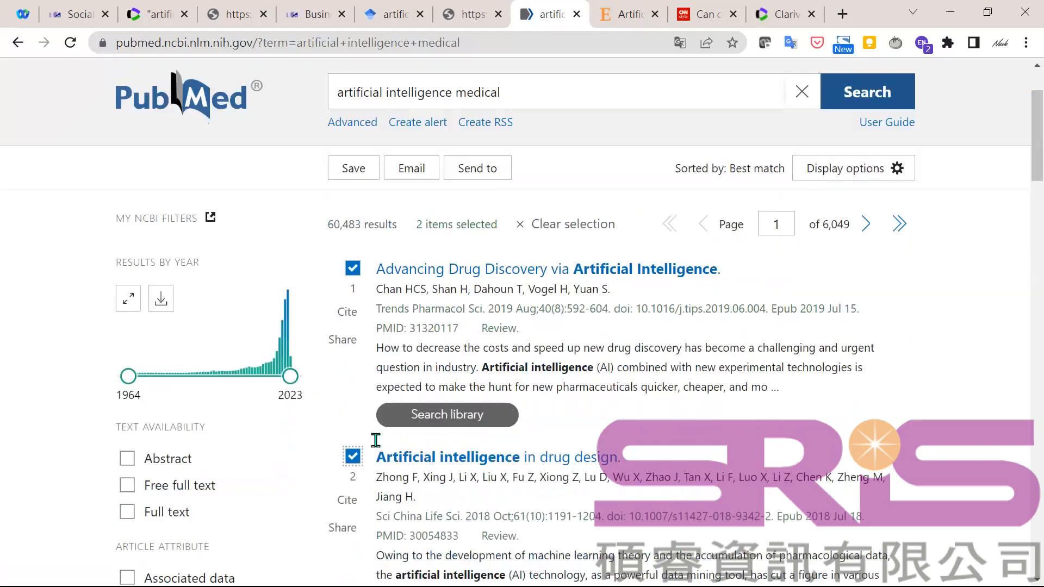
{"action": "left_click", "coordinate": [353, 360]}
{"action": "scroll", "coordinate": [427, 391], "scroll_direction": "up", "scroll_amount": 7}
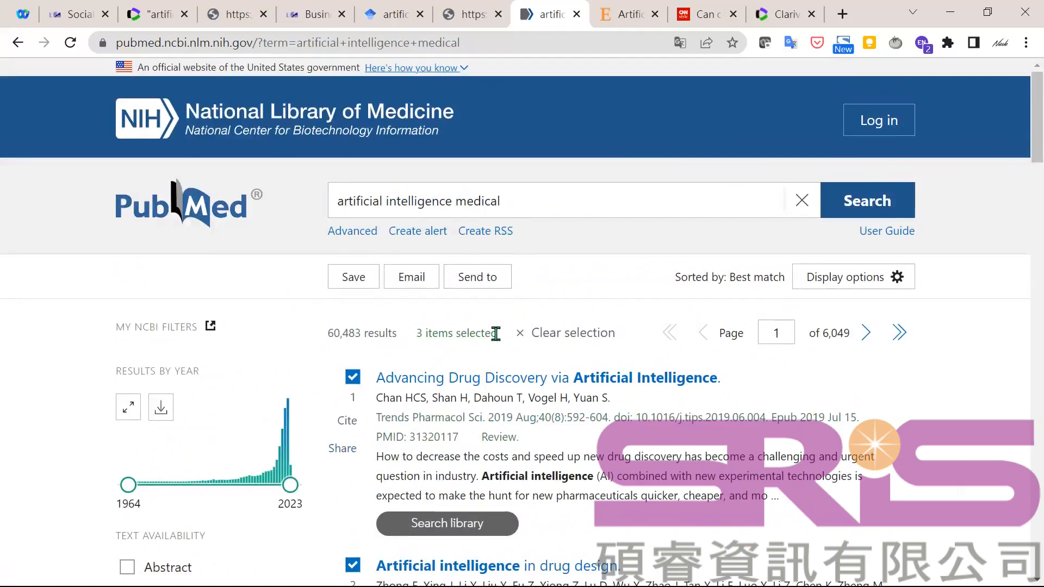
- Try to create a citation manager file from the three selected PubMed articles
{"action": "left_click", "coordinate": [497, 279]}
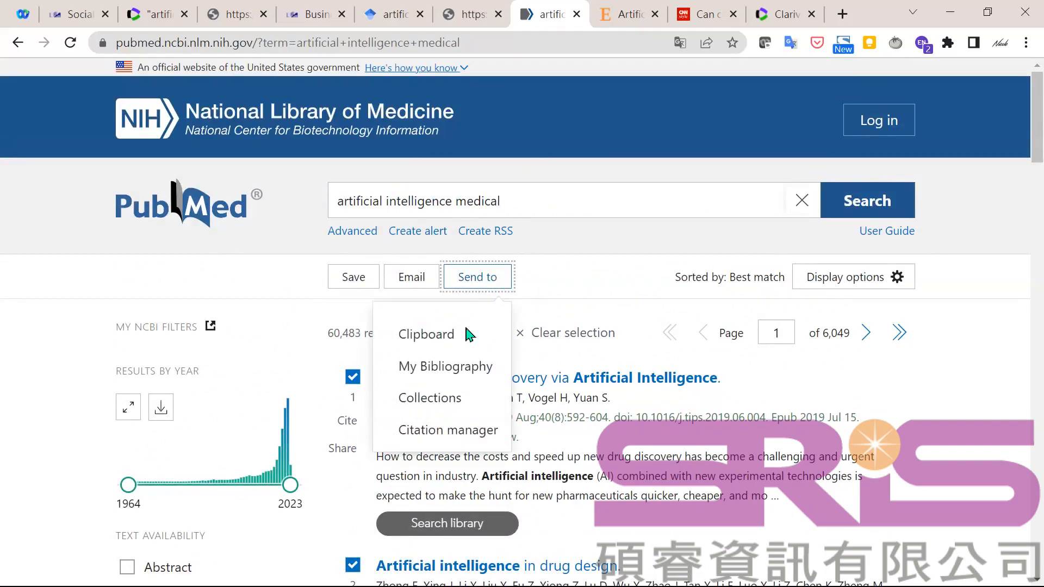
{"action": "left_click", "coordinate": [433, 433]}
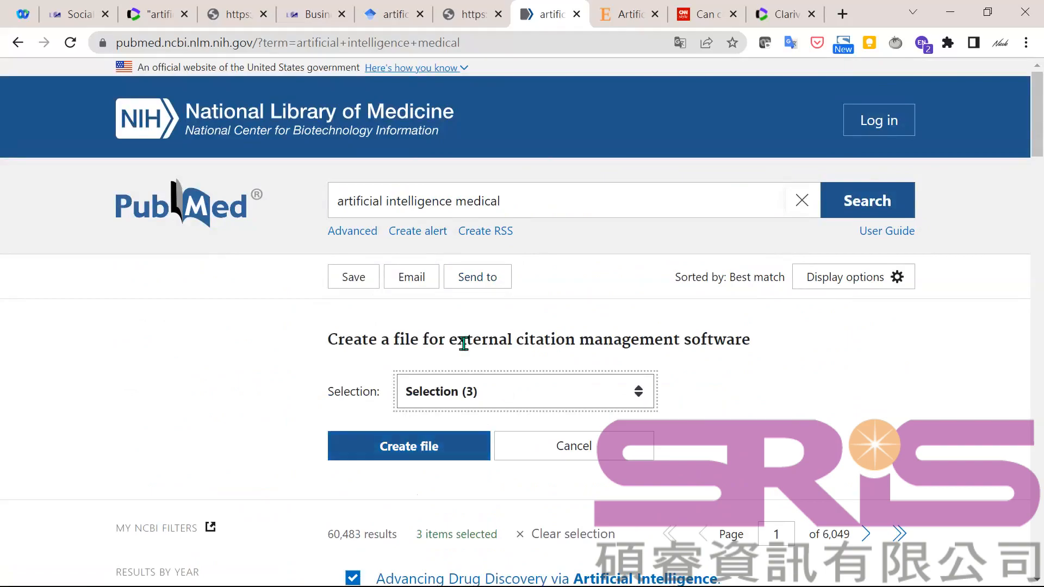
{"action": "left_click", "coordinate": [433, 457]}
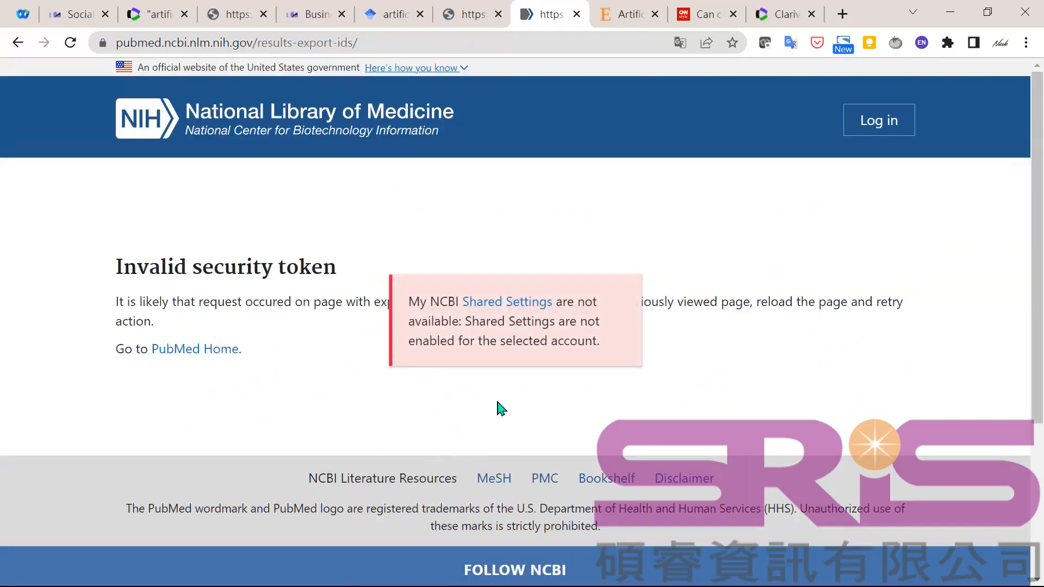
- Try reloading the PubMed export page, and open the My NCBI Shared Settings help to look through it
{"action": "left_click", "coordinate": [70, 42]}
{"action": "left_click", "coordinate": [603, 152]}
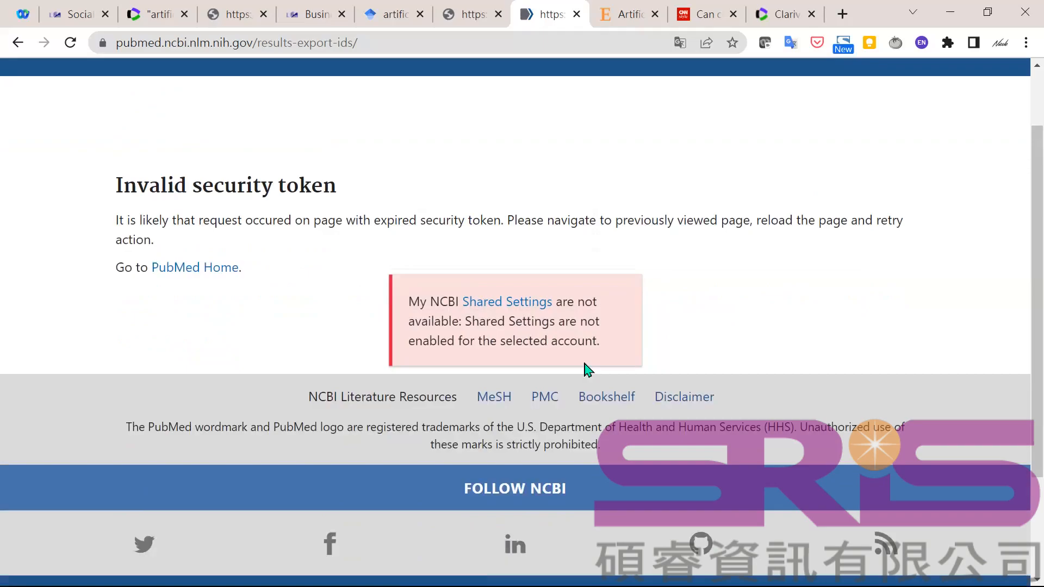
{"action": "left_click", "coordinate": [511, 302]}
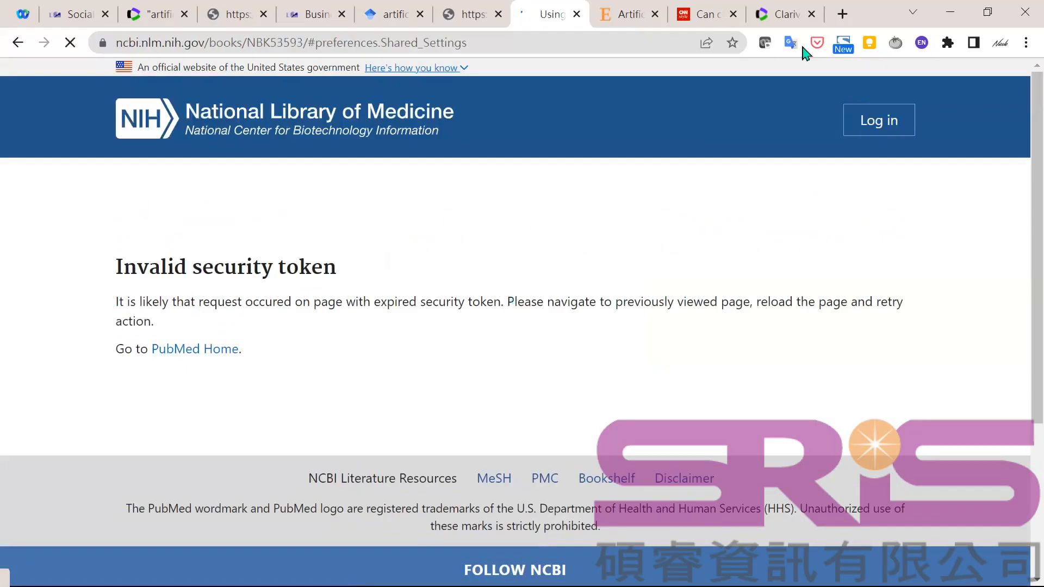
{"action": "scroll", "coordinate": [694, 299], "scroll_direction": "up", "scroll_amount": 20}
{"action": "scroll", "coordinate": [510, 287], "scroll_direction": "up", "scroll_amount": 8}
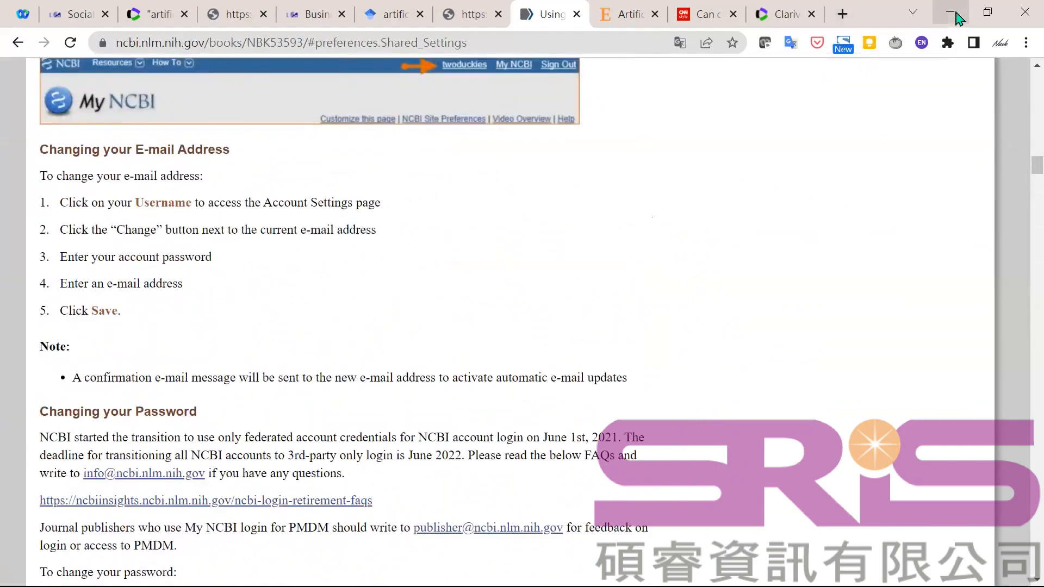
- Minimize the open windows, return to Chrome, and open a new incognito window
{"action": "left_click", "coordinate": [957, 13]}
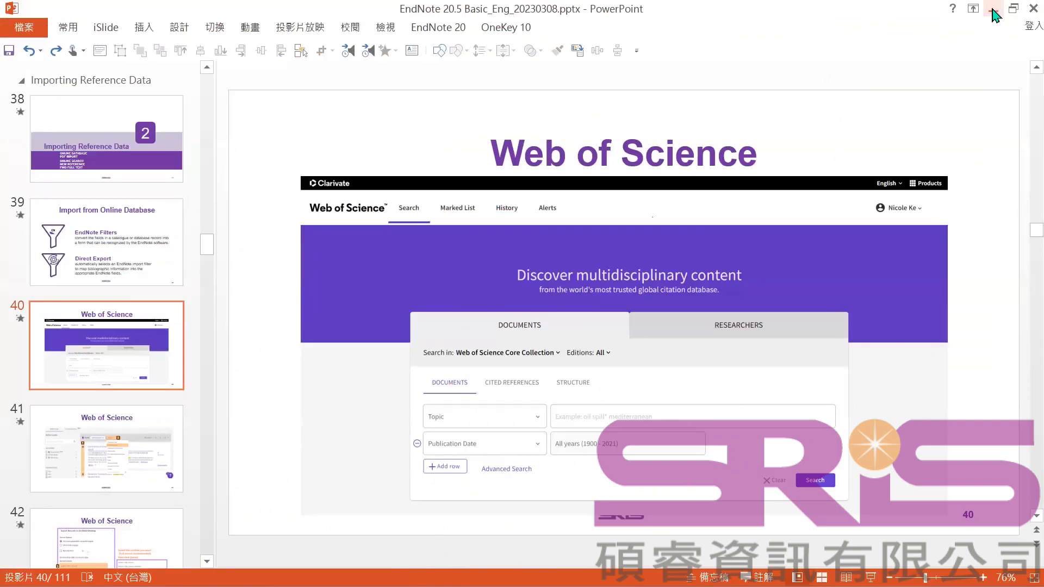
{"action": "left_click", "coordinate": [994, 11]}
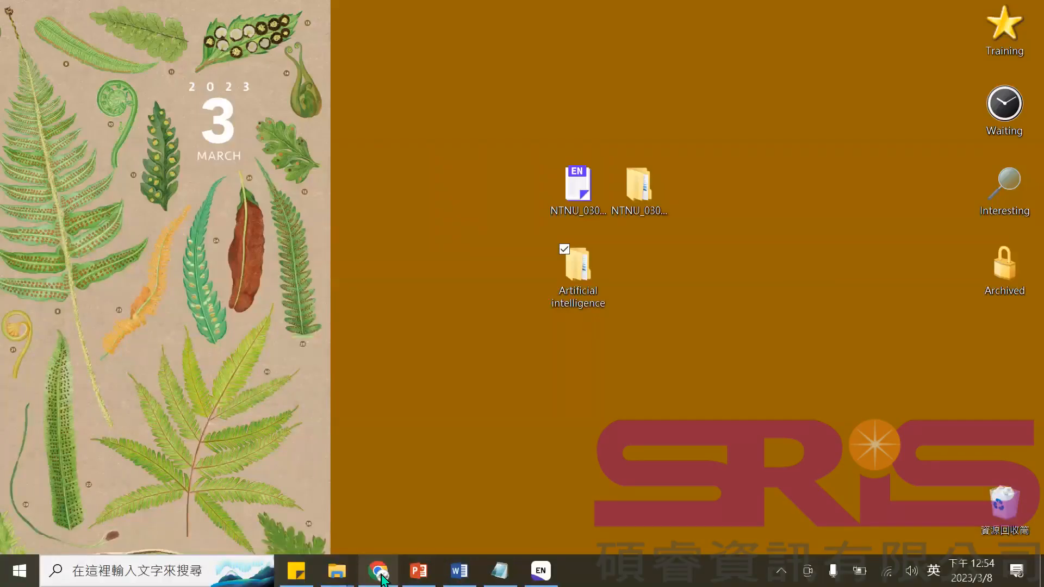
{"action": "left_click", "coordinate": [382, 575]}
{"action": "left_click", "coordinate": [1027, 45]}
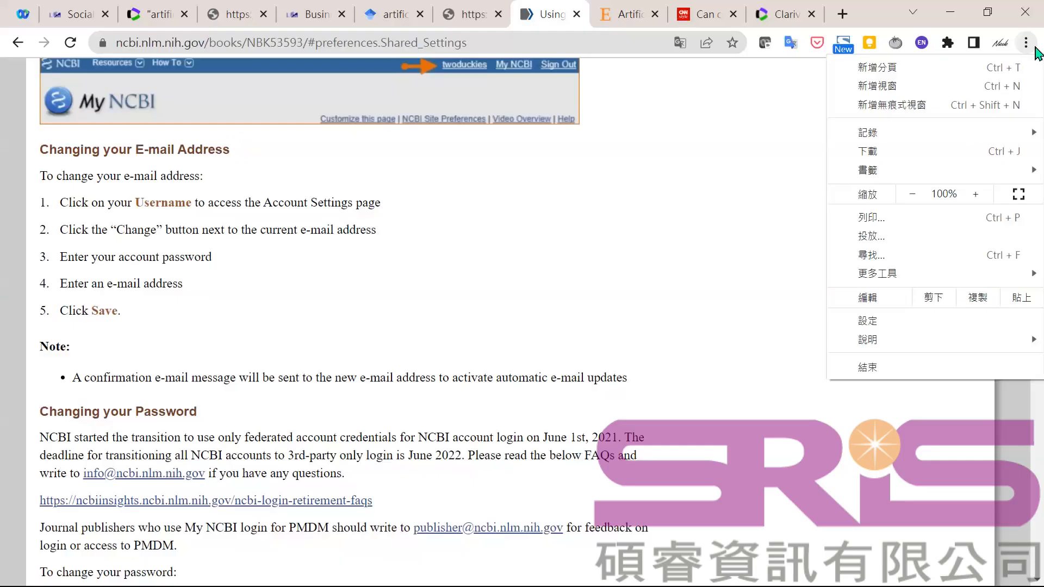
{"action": "left_click", "coordinate": [944, 113]}
{"action": "left_click", "coordinate": [1026, 44]}
{"action": "left_click", "coordinate": [945, 106]}
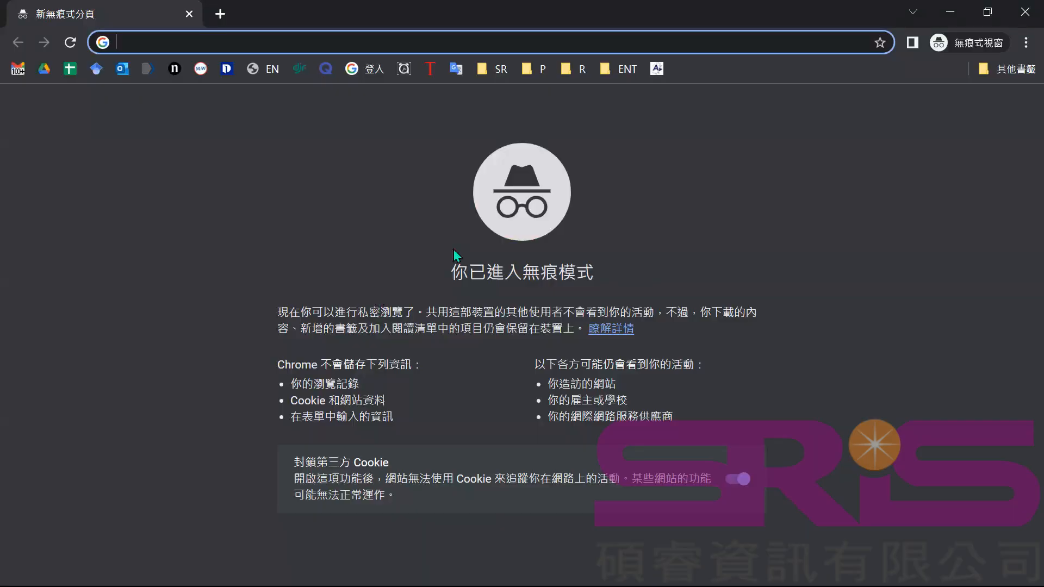
- Search the web for "pubmed" and open the PubMed home page in the incognito window
{"action": "type", "text": "pun"}
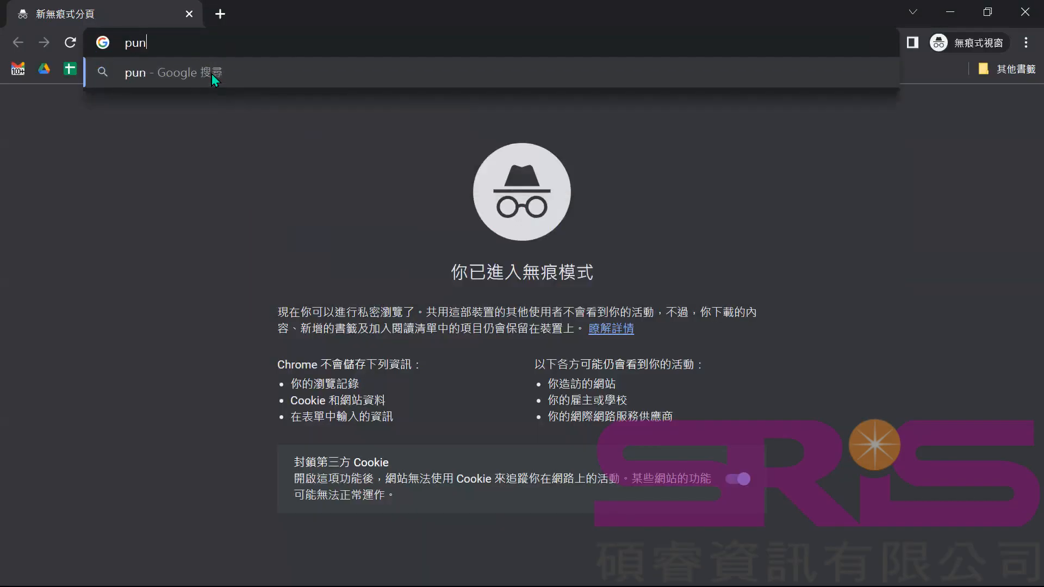
{"action": "key", "text": "BackSpace"}
{"action": "type", "text": "bmed"}
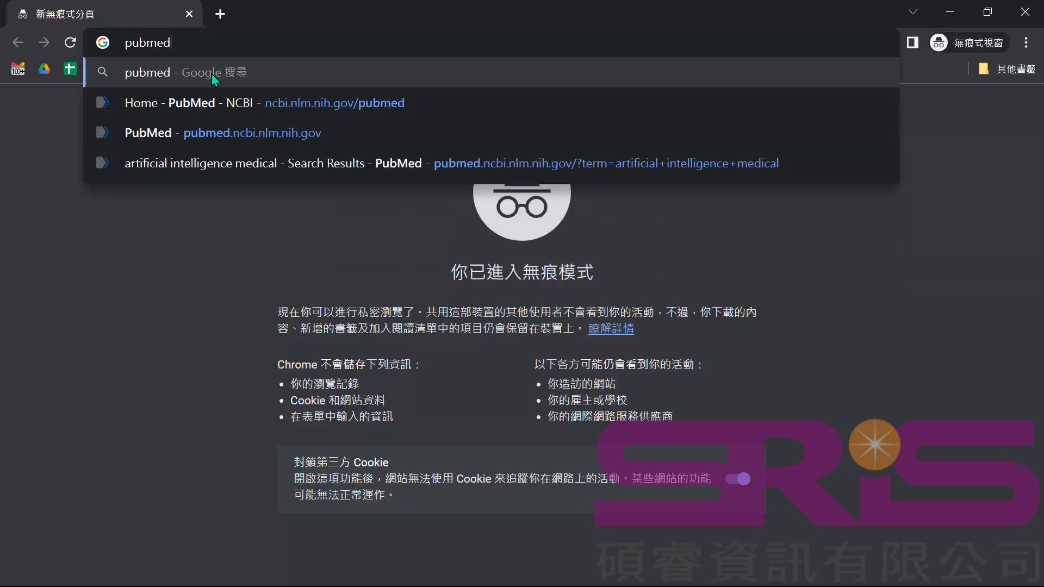
{"action": "key", "text": "Return"}
{"action": "left_click", "coordinate": [76, 272]}
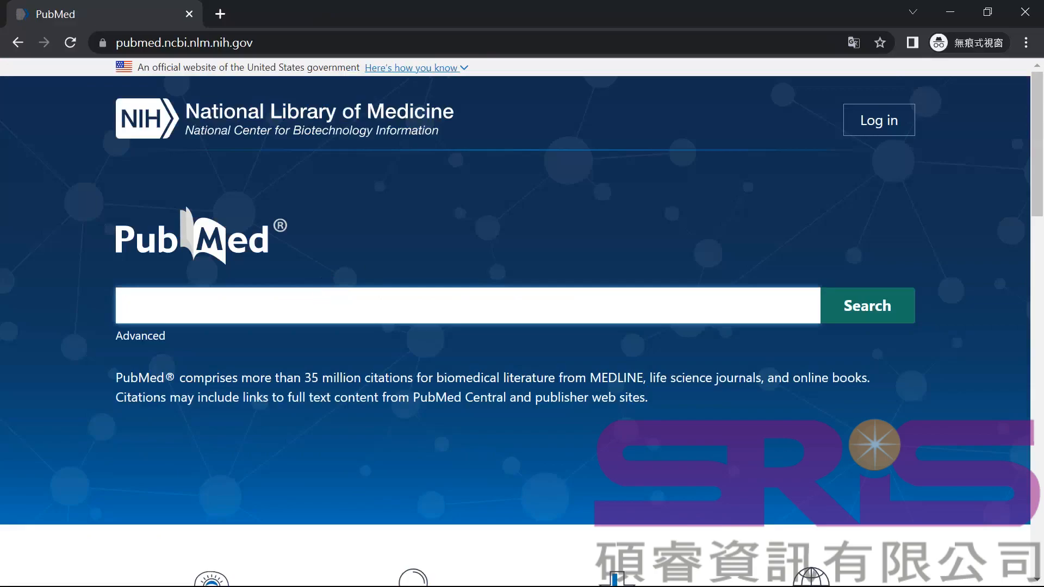
- Switch to the Notepad notes, copy the text "Artificial intelligence", and return to the browser
{"action": "key", "text": "alt+Tab"}
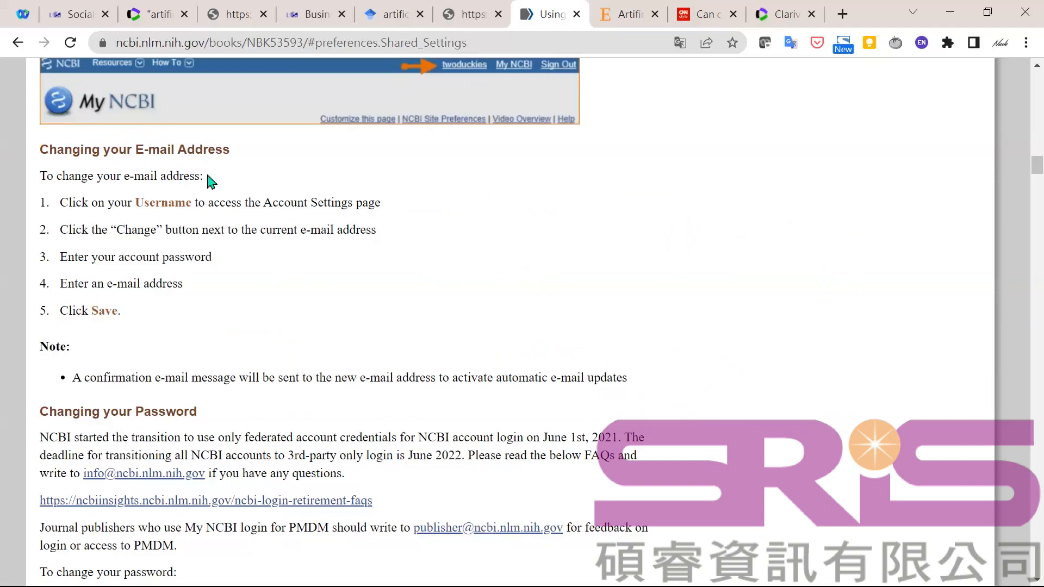
{"action": "key", "text": "alt+Tab"}
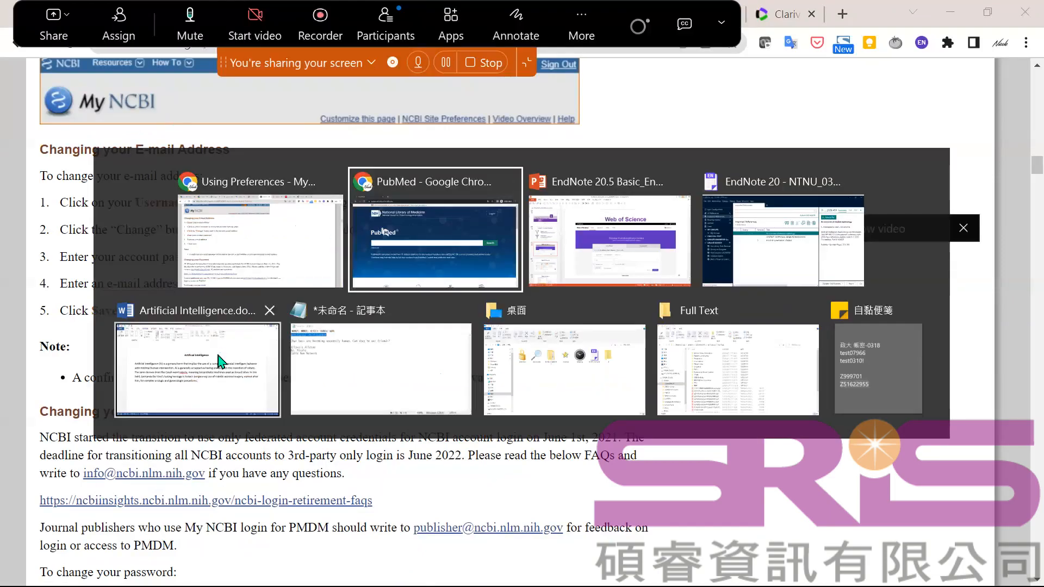
{"action": "left_click", "coordinate": [402, 372]}
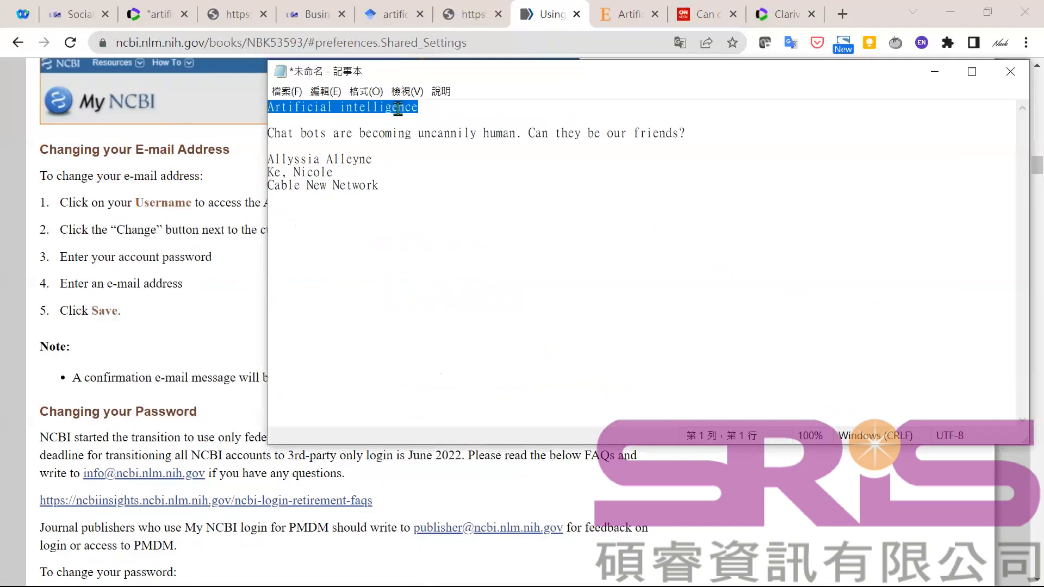
{"action": "right_click", "coordinate": [405, 108]}
{"action": "left_click", "coordinate": [325, 158]}
{"action": "left_click", "coordinate": [173, 255]}
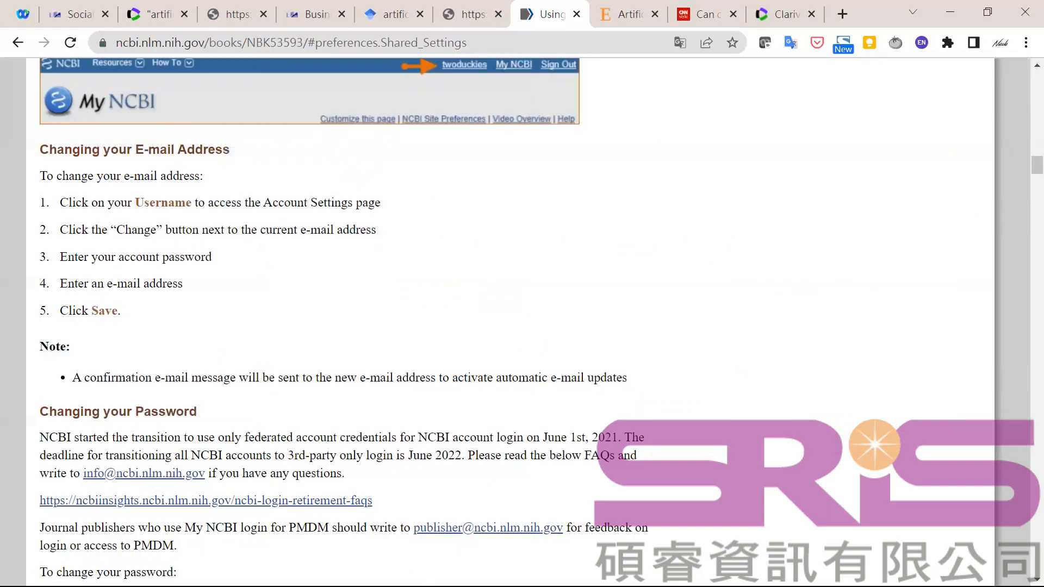
- Switch to the incognito PubMed window and search for the suggested term "artificial intelligence medical"
{"action": "key", "text": "alt+Tab"}
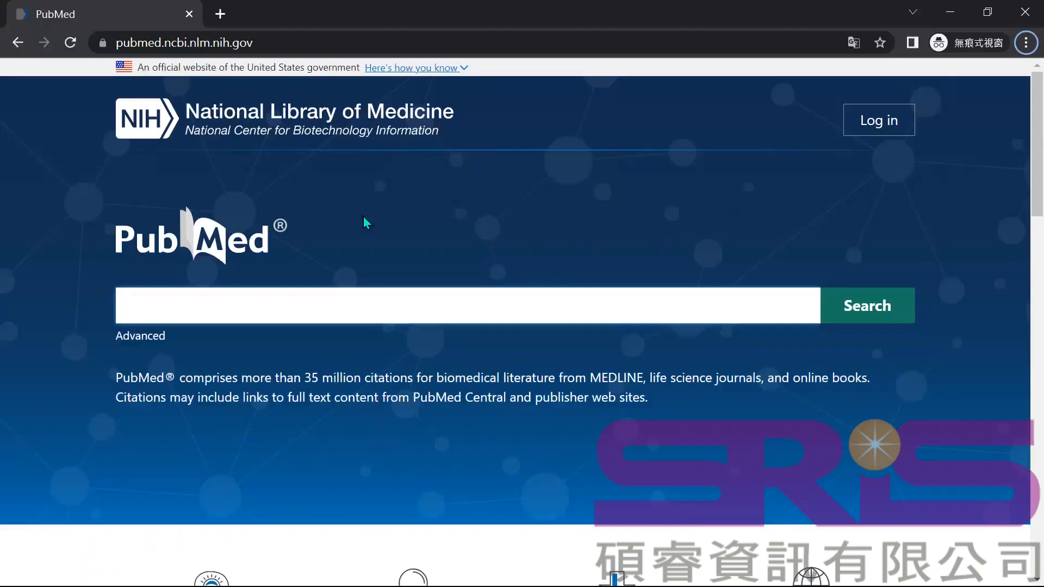
{"action": "left_click", "coordinate": [638, 244]}
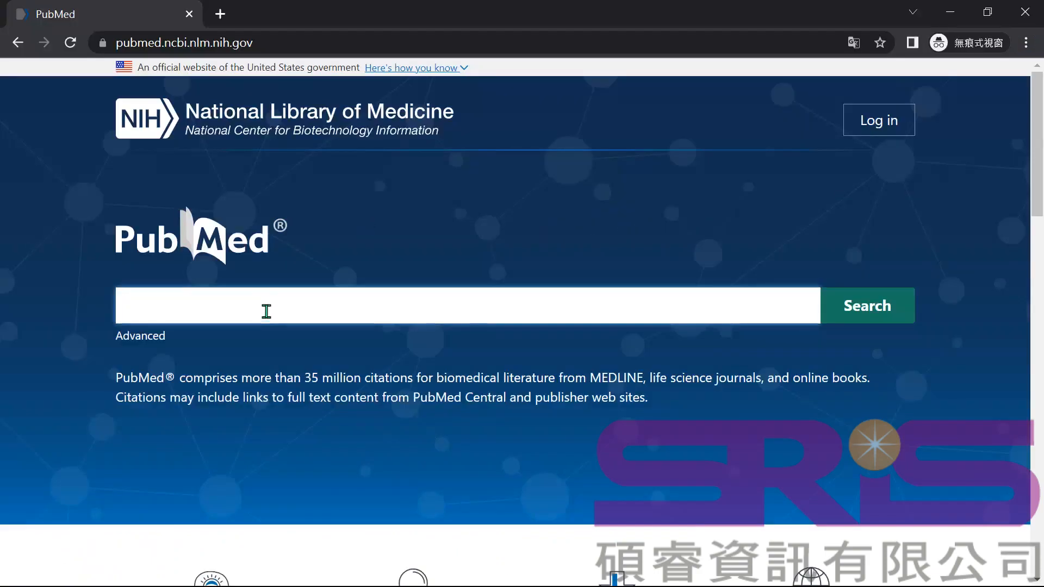
{"action": "key", "text": "ctrl+v"}
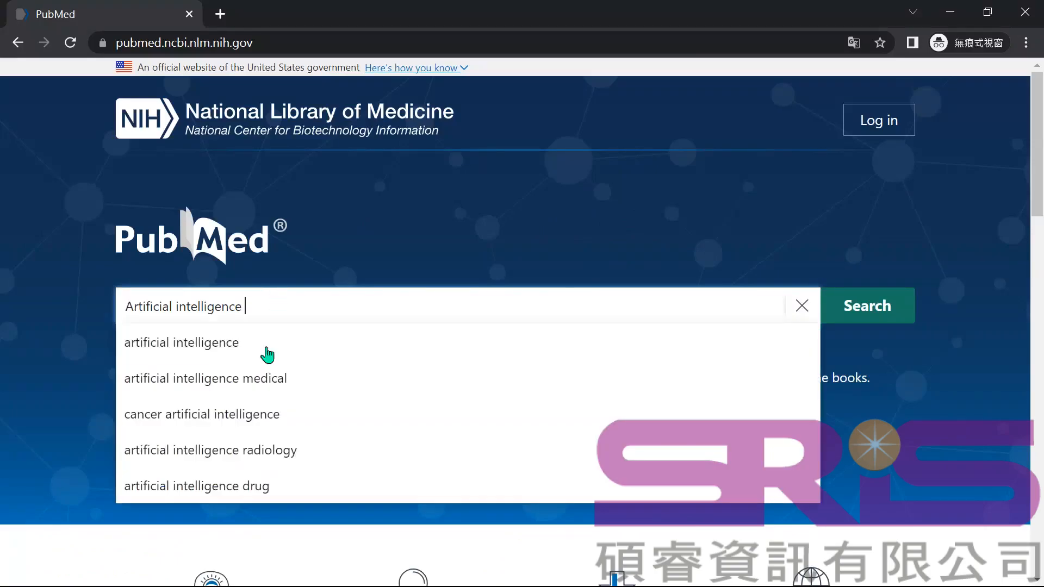
{"action": "left_click", "coordinate": [269, 379]}
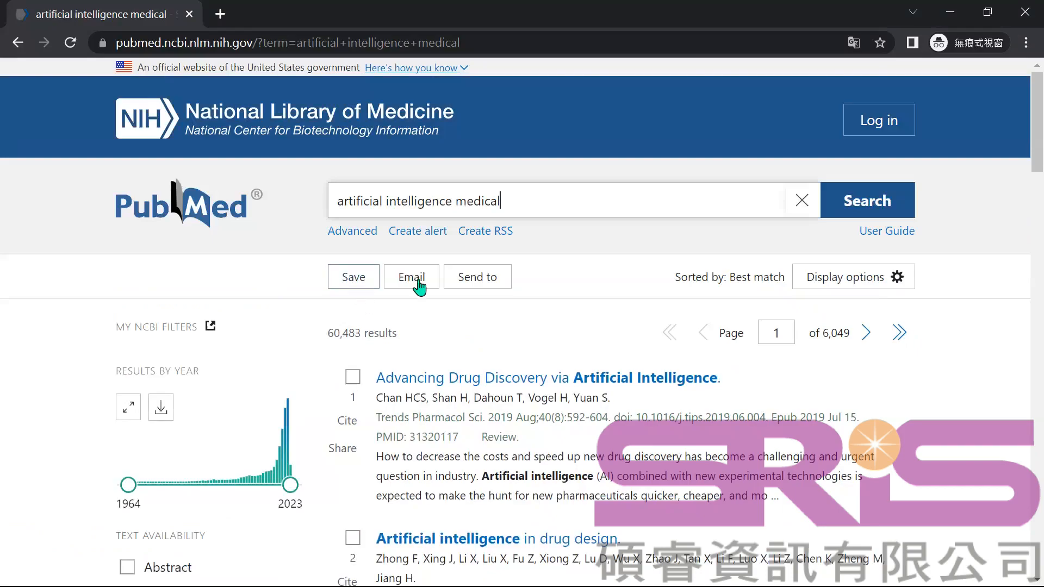
- Select the first three articles in the PubMed search results
{"action": "left_click", "coordinate": [353, 376]}
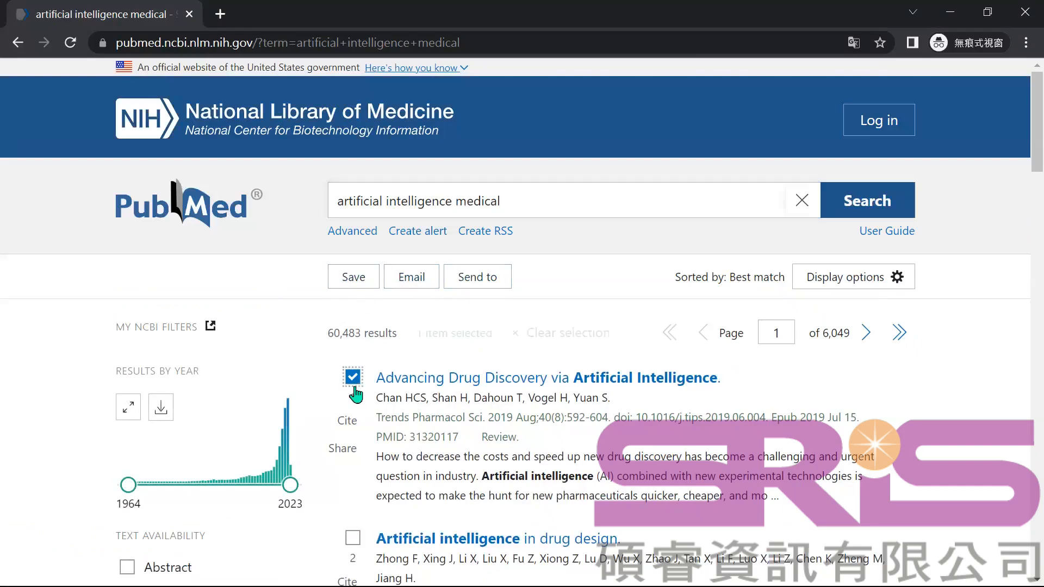
{"action": "scroll", "coordinate": [359, 451], "scroll_direction": "down", "scroll_amount": 5}
{"action": "left_click", "coordinate": [353, 294]}
{"action": "left_click", "coordinate": [353, 475]}
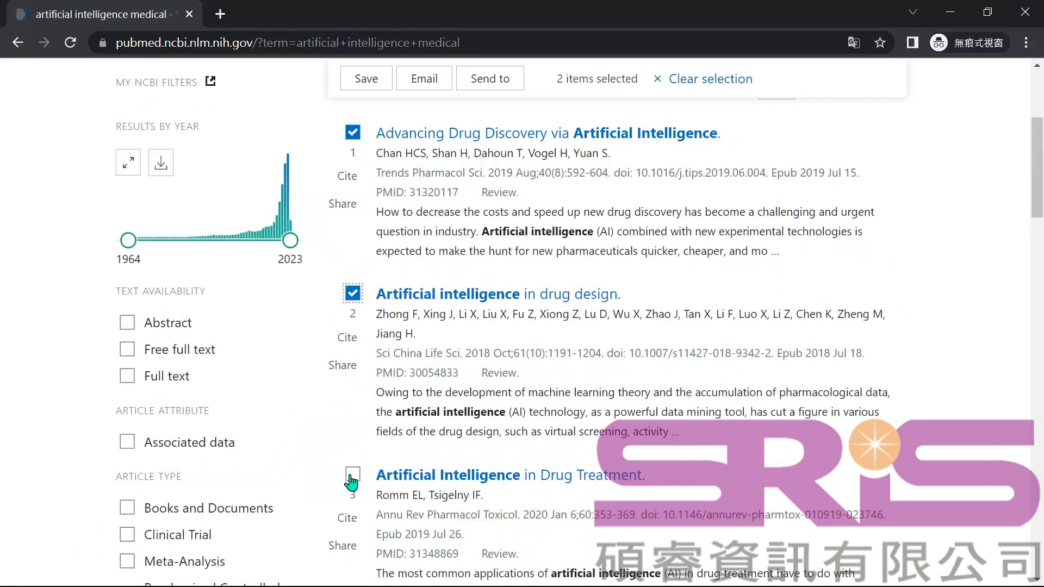
{"action": "scroll", "coordinate": [354, 419], "scroll_direction": "up", "scroll_amount": 1}
{"action": "scroll", "coordinate": [415, 420], "scroll_direction": "down", "scroll_amount": 4}
{"action": "scroll", "coordinate": [425, 383], "scroll_direction": "up", "scroll_amount": 9}
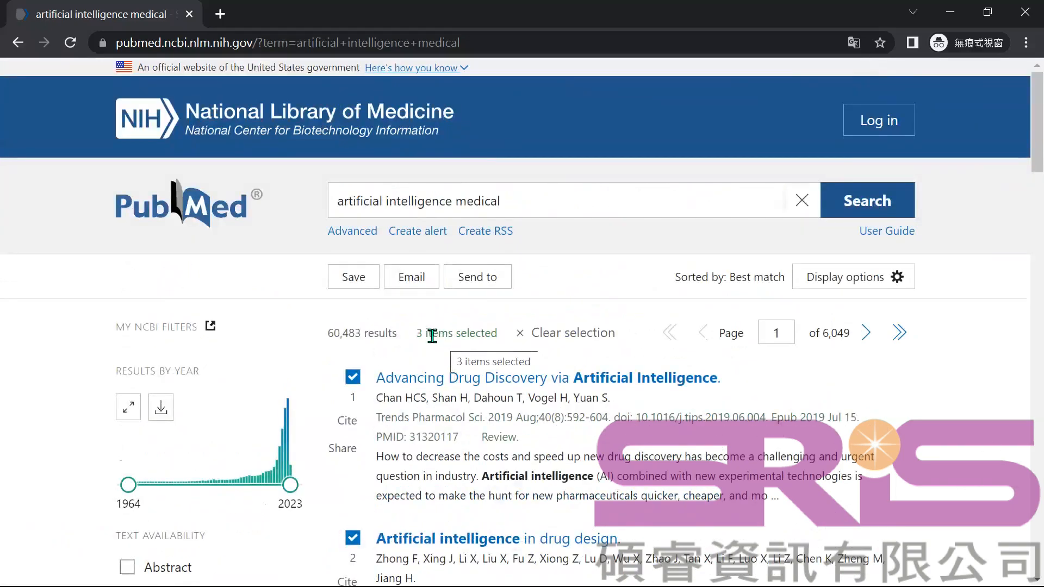
- Send the selected PubMed articles to a citation manager file and open the downloaded .nbib file to import it into EndNote
{"action": "left_click", "coordinate": [495, 277]}
{"action": "left_click", "coordinate": [459, 435]}
{"action": "left_click", "coordinate": [458, 442]}
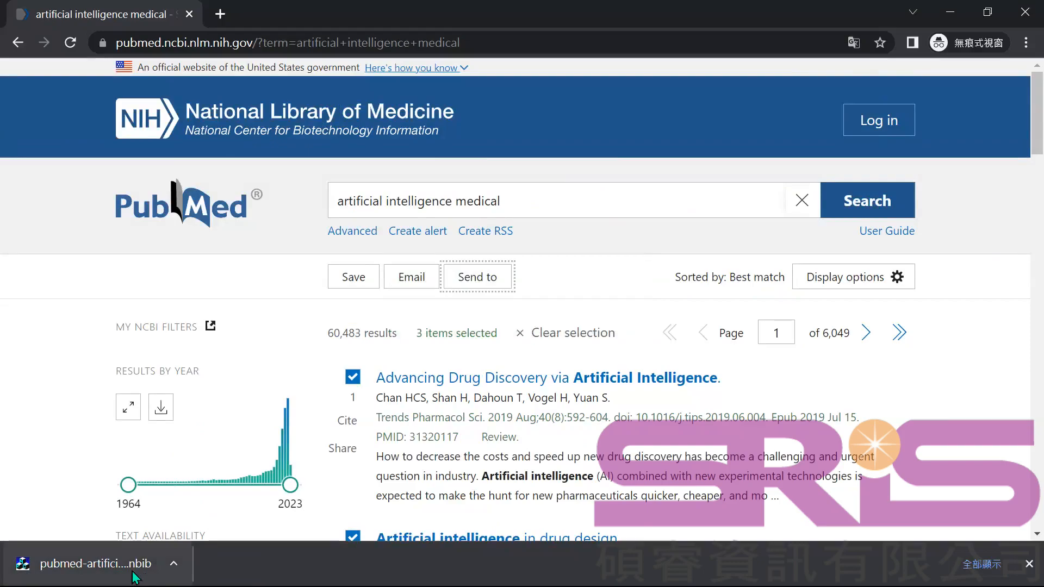
{"action": "left_click", "coordinate": [128, 560]}
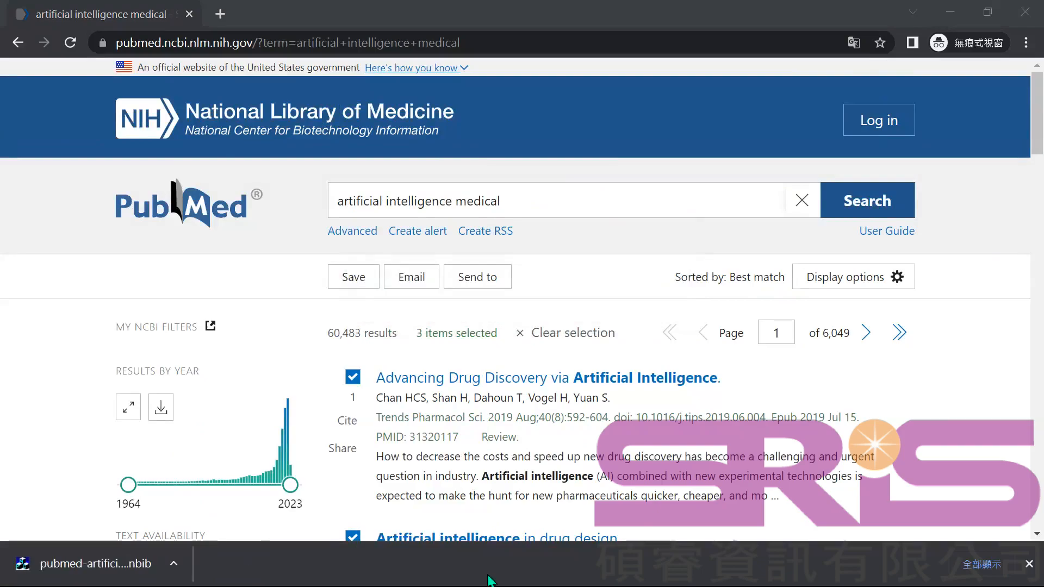
- Switch to EndNote to check the imported PubMed references, and return to the PubMed results
{"action": "key", "text": "alt+Tab"}
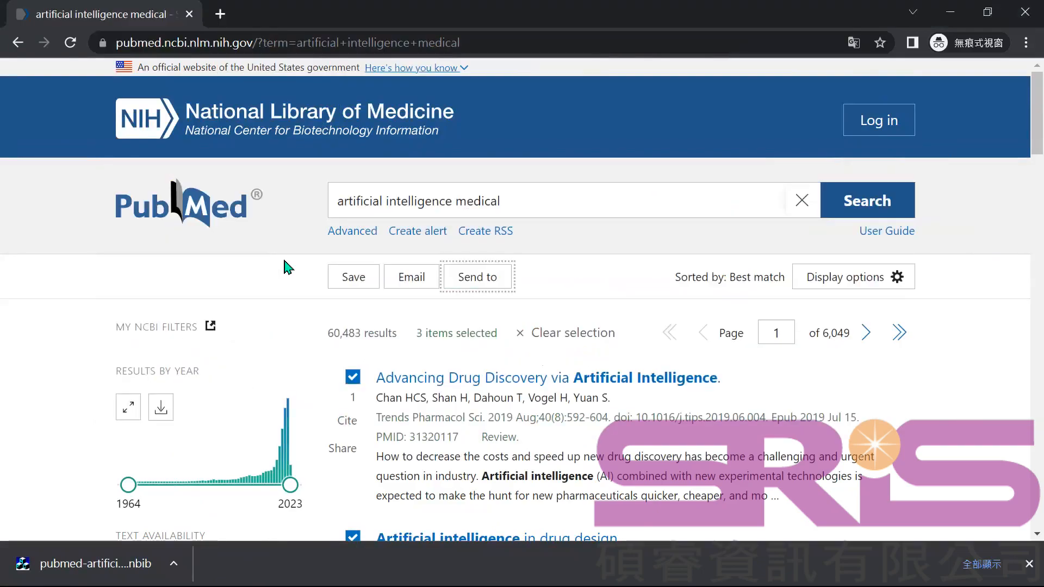
{"action": "key", "text": "alt+Tab"}
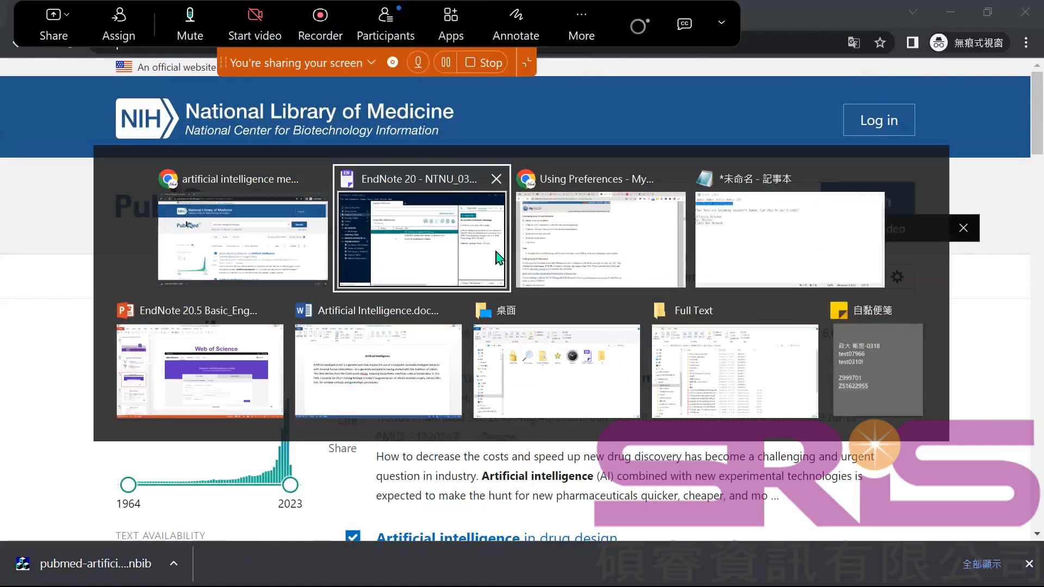
{"action": "left_click", "coordinate": [497, 259]}
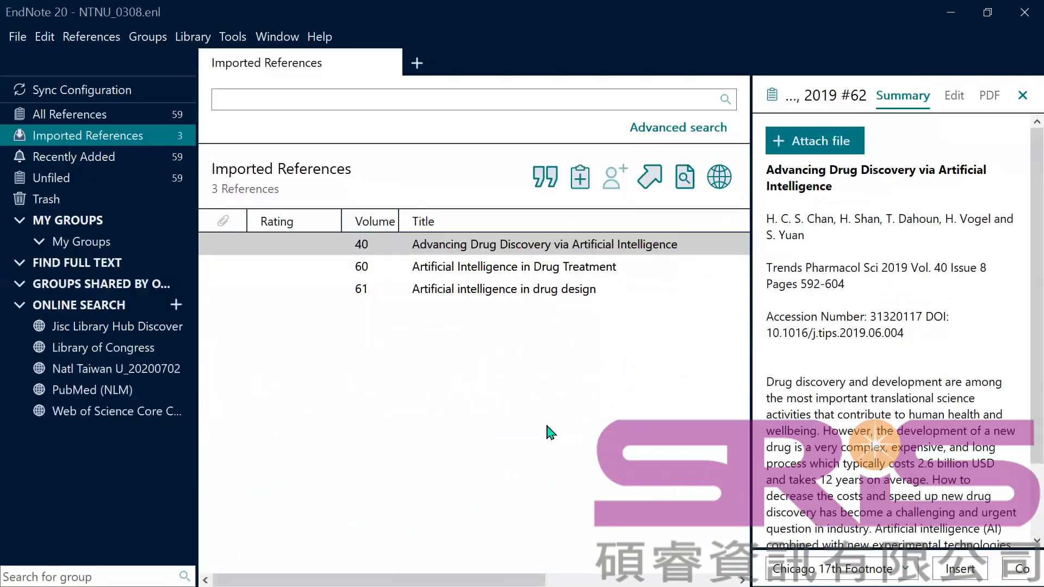
{"action": "left_click", "coordinate": [446, 571]}
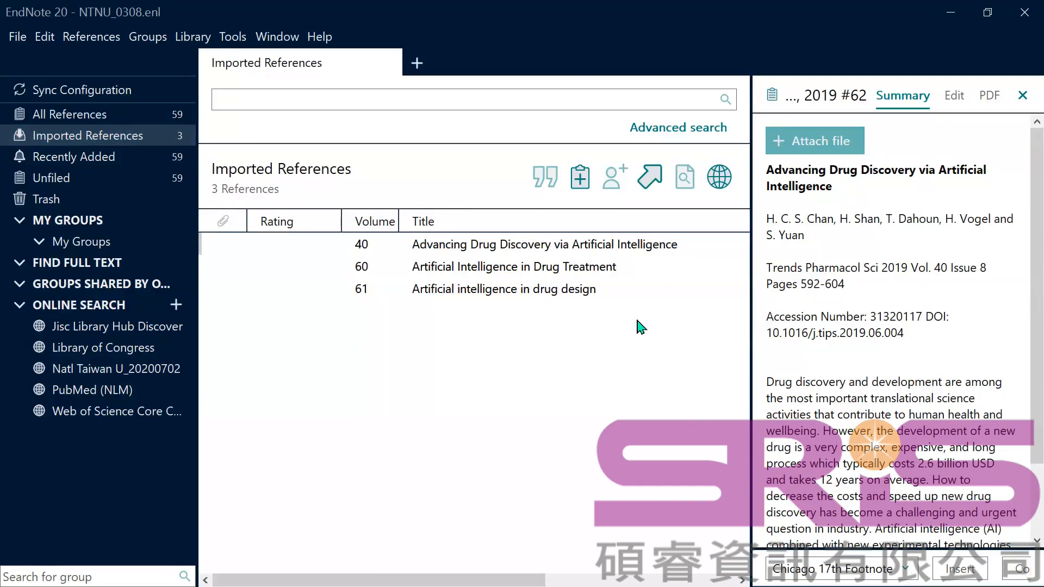
{"action": "left_click", "coordinate": [960, 19]}
- Deselect the first three articles in the PubMed results
{"action": "left_click", "coordinate": [353, 374]}
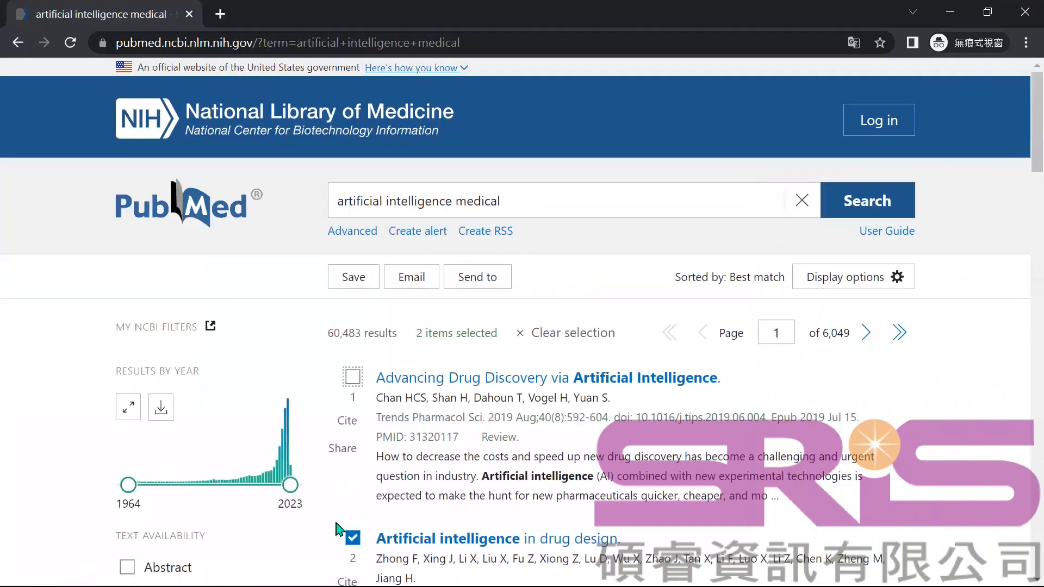
{"action": "scroll", "coordinate": [373, 405], "scroll_direction": "down", "scroll_amount": 3}
{"action": "left_click", "coordinate": [353, 375]}
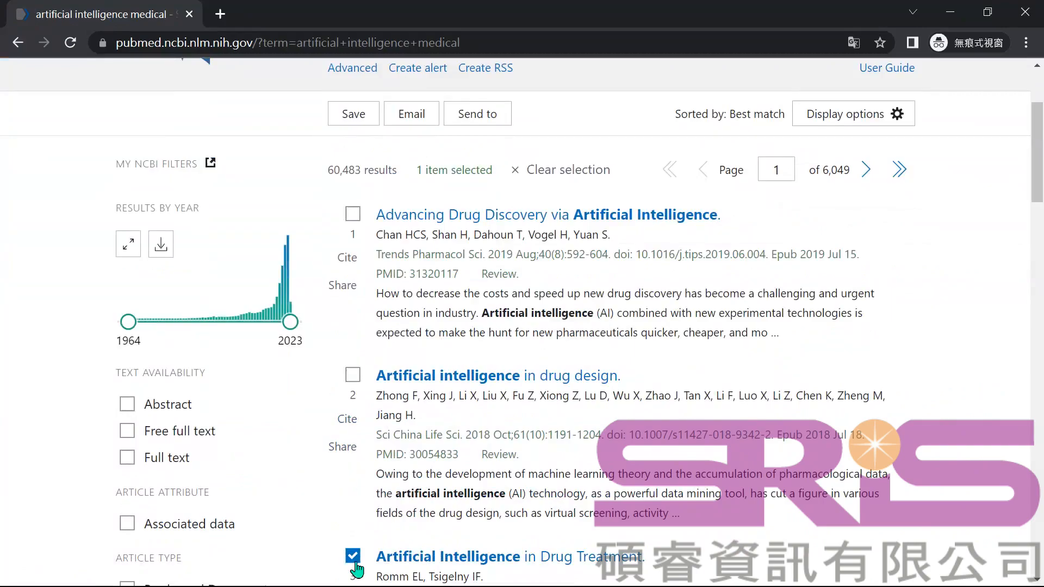
{"action": "left_click", "coordinate": [353, 556]}
{"action": "scroll", "coordinate": [416, 493], "scroll_direction": "up", "scroll_amount": 3}
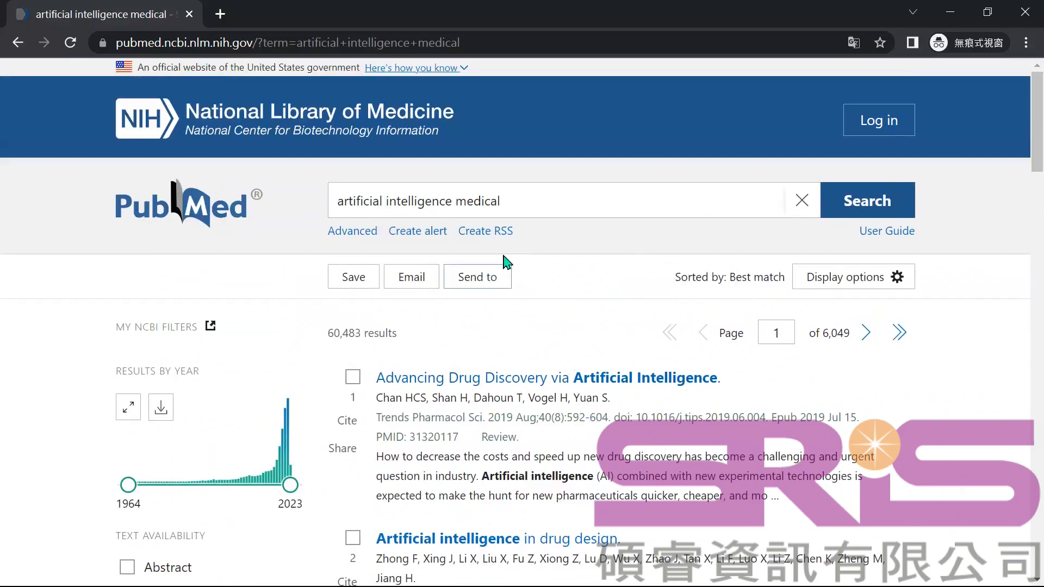
- Create a citation manager file for all results on this page and open the downloaded .nbib file to import it into EndNote
{"action": "scroll", "coordinate": [522, 305], "scroll_direction": "down", "scroll_amount": 10}
{"action": "scroll", "coordinate": [542, 378], "scroll_direction": "up", "scroll_amount": 10}
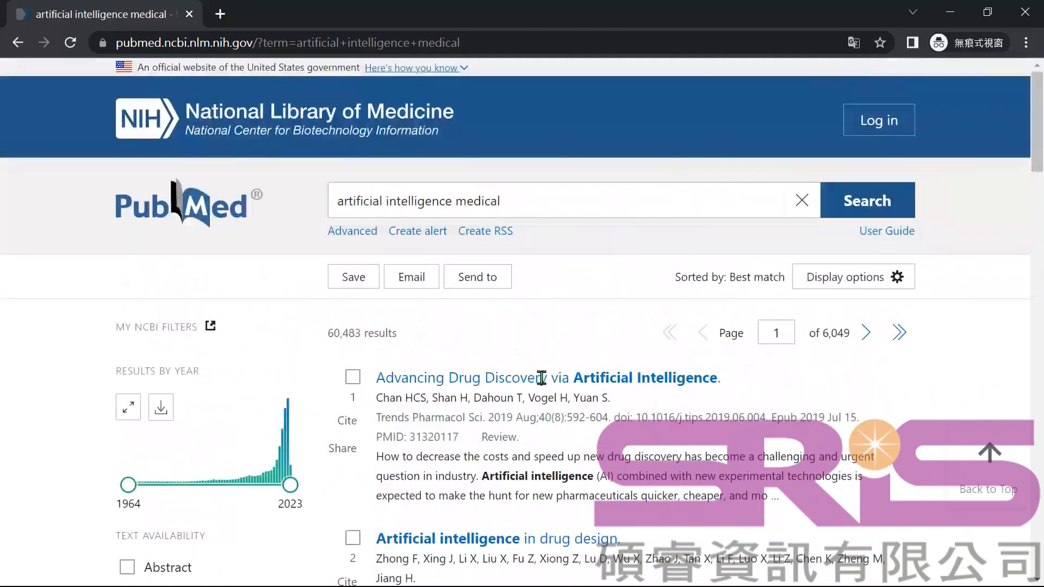
{"action": "left_click", "coordinate": [492, 279]}
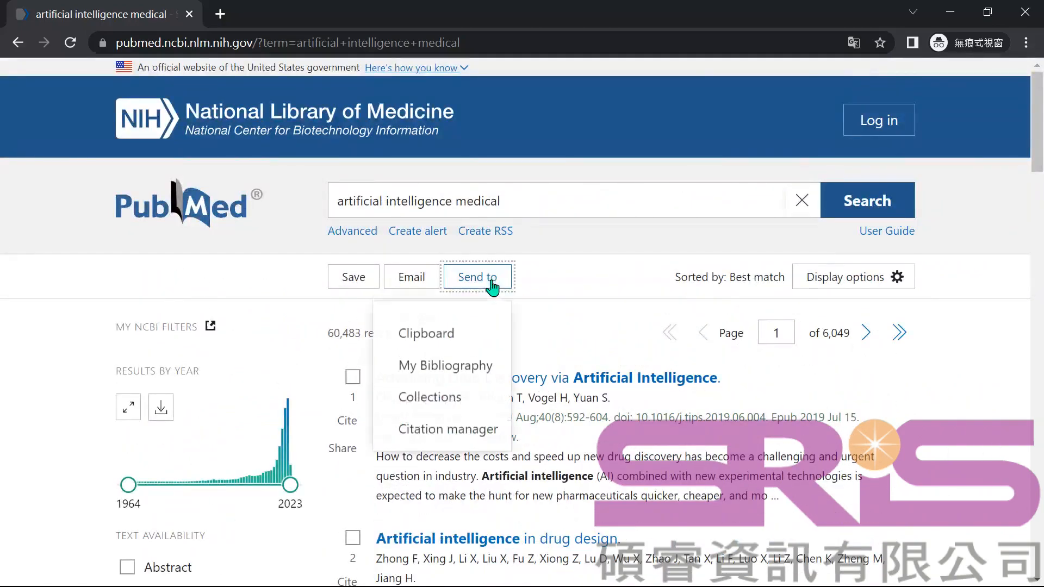
{"action": "left_click", "coordinate": [454, 434]}
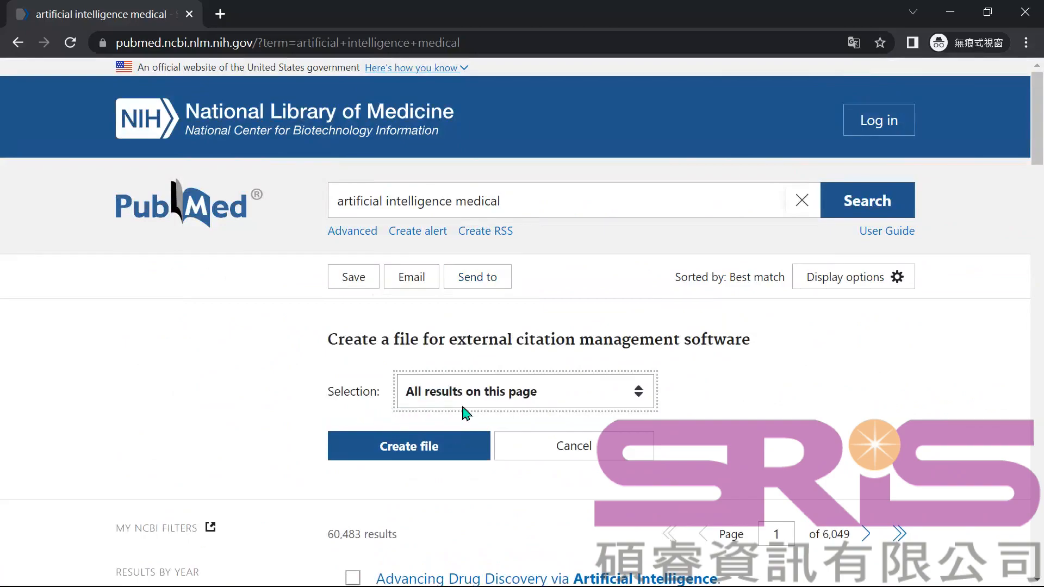
{"action": "left_click", "coordinate": [430, 447]}
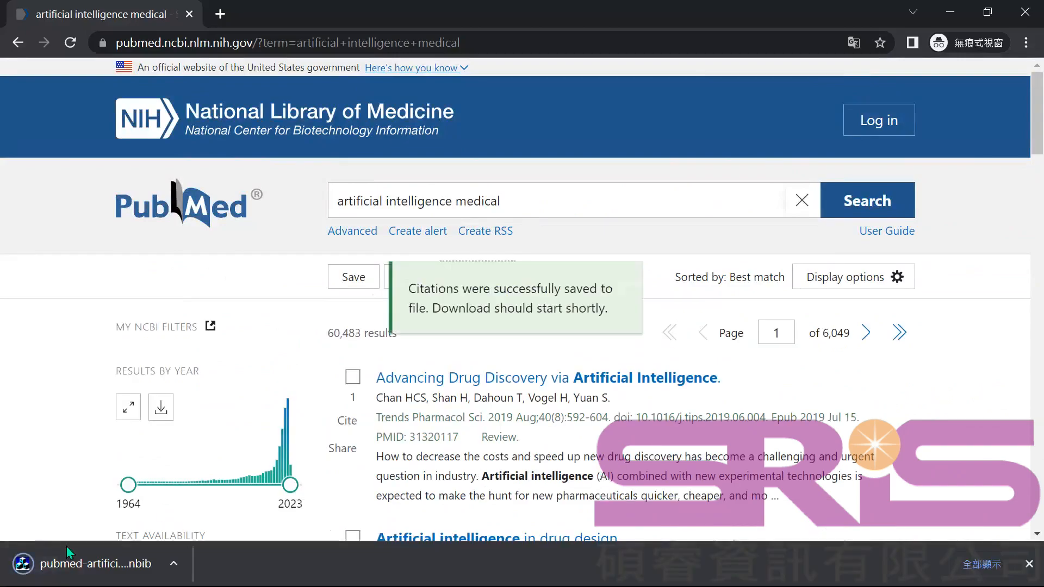
{"action": "left_click", "coordinate": [83, 566]}
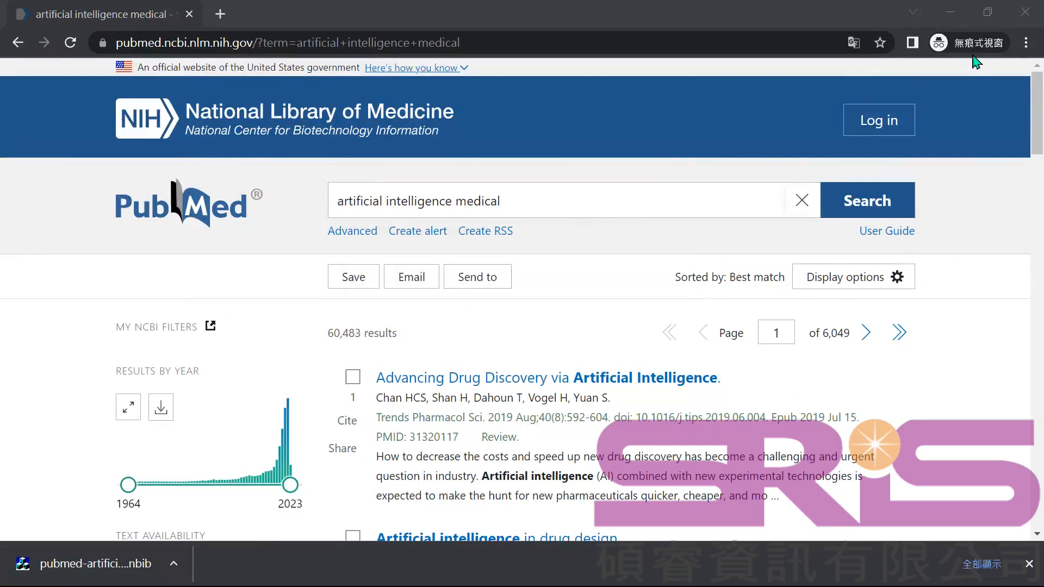
- Close the incognito PubMed window and open the Business Source Complete database from its library catalogue page
{"action": "left_click", "coordinate": [987, 16]}
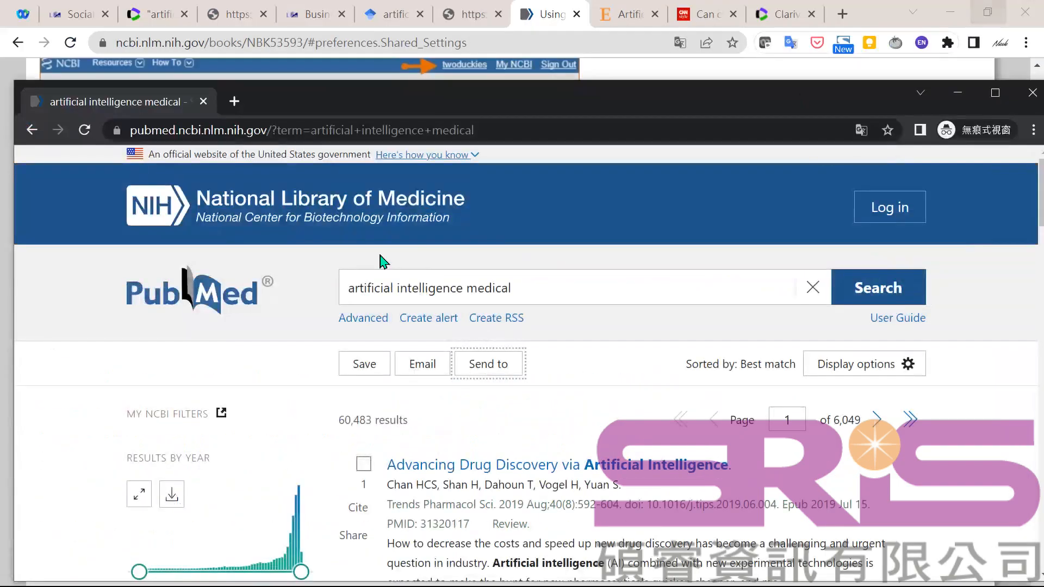
{"action": "left_click", "coordinate": [1033, 93]}
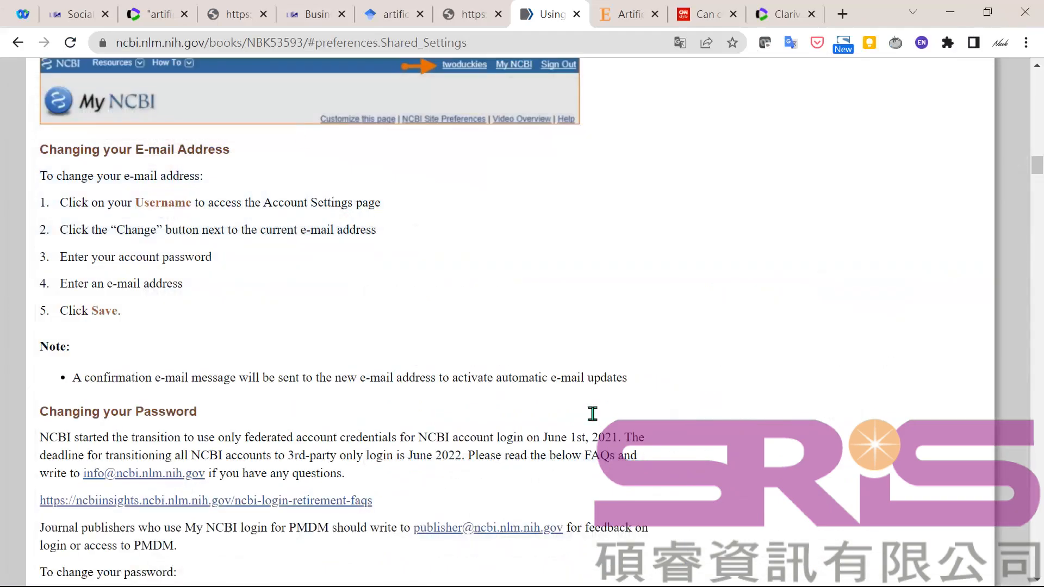
{"action": "left_click", "coordinate": [987, 12]}
{"action": "left_click", "coordinate": [317, 95]}
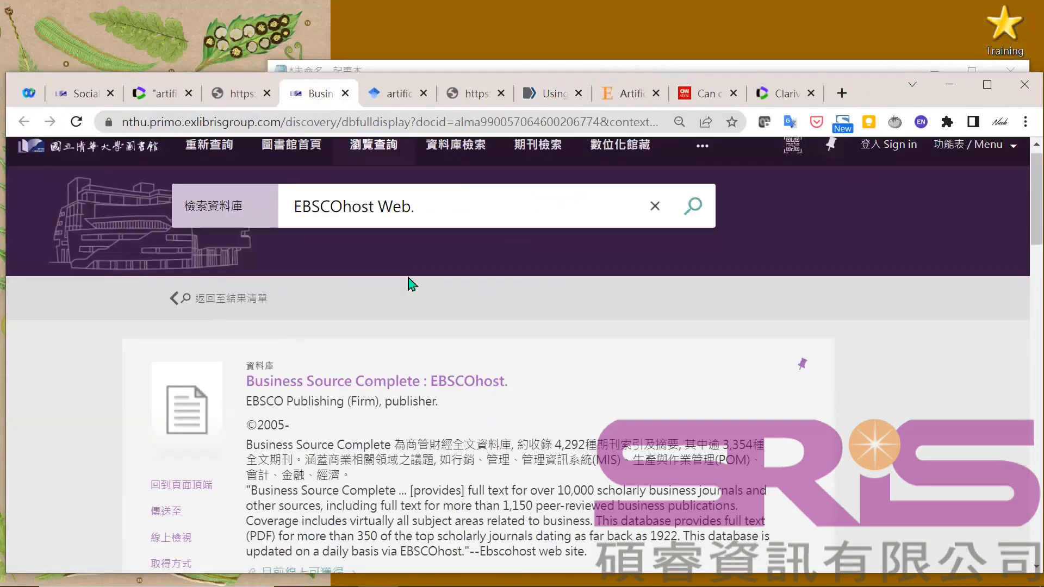
{"action": "left_click", "coordinate": [988, 86]}
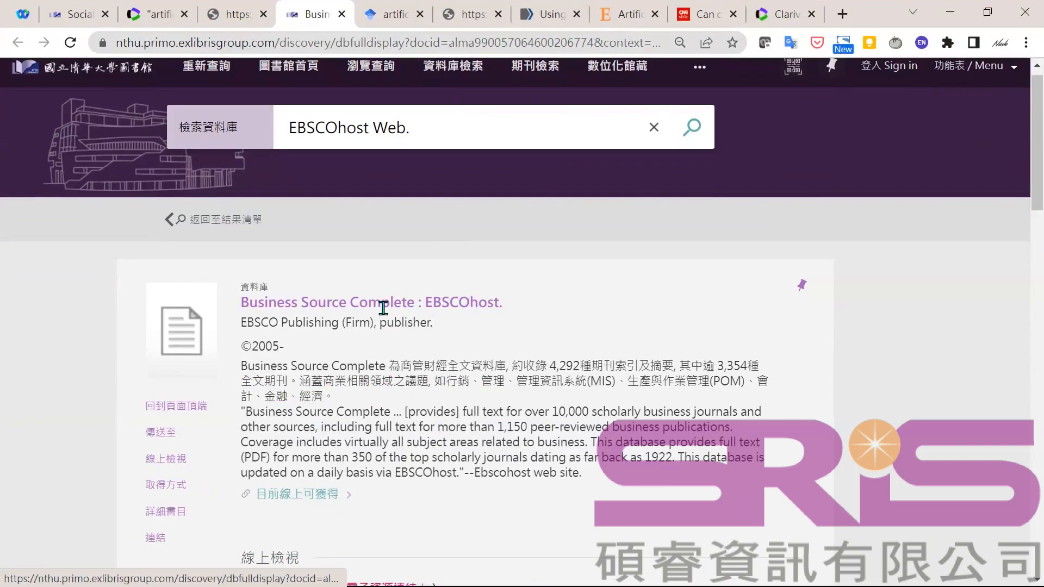
{"action": "scroll", "coordinate": [403, 289], "scroll_direction": "down", "scroll_amount": 5}
{"action": "left_click", "coordinate": [368, 338]}
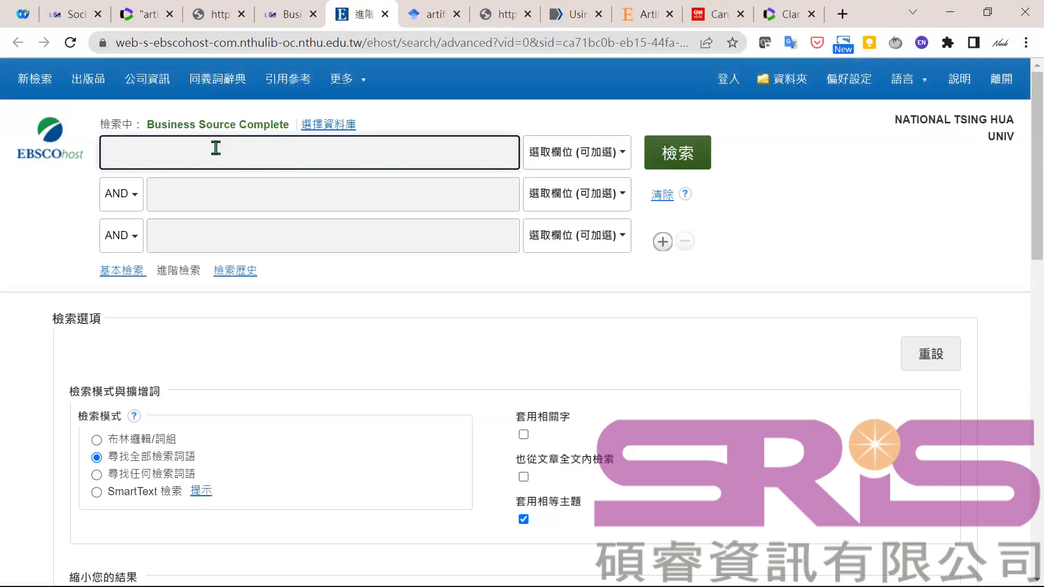
- Search Business Source Complete for "chatgpt"
{"action": "type", "text": "ha"}
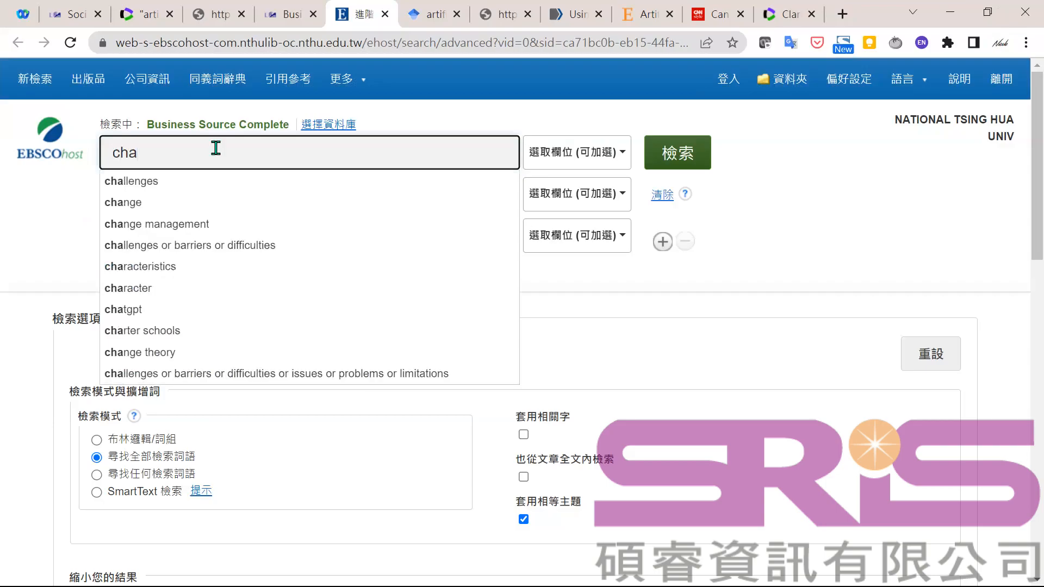
{"action": "type", "text": "t"}
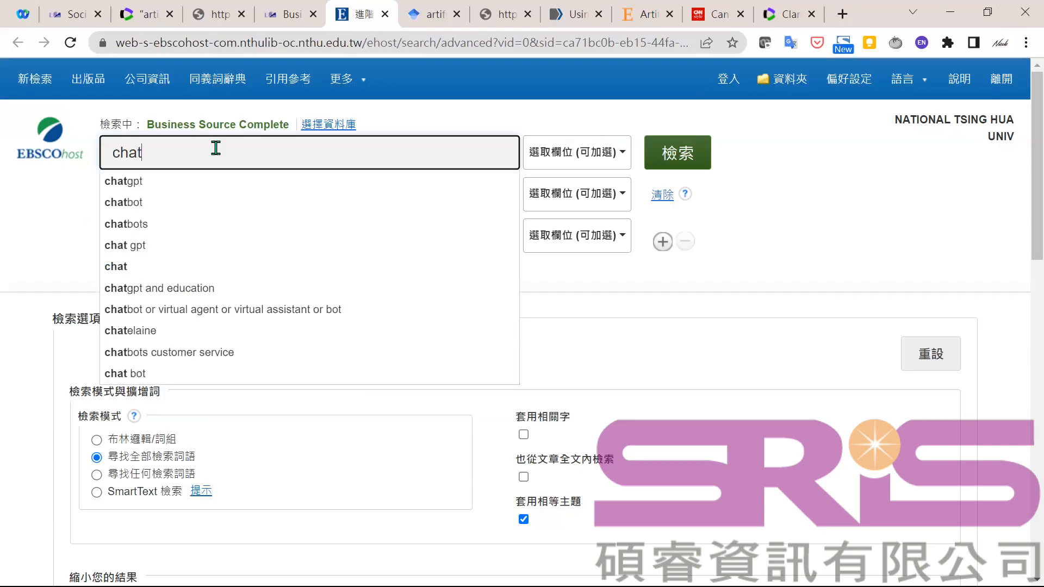
{"action": "type", "text": "gpt"}
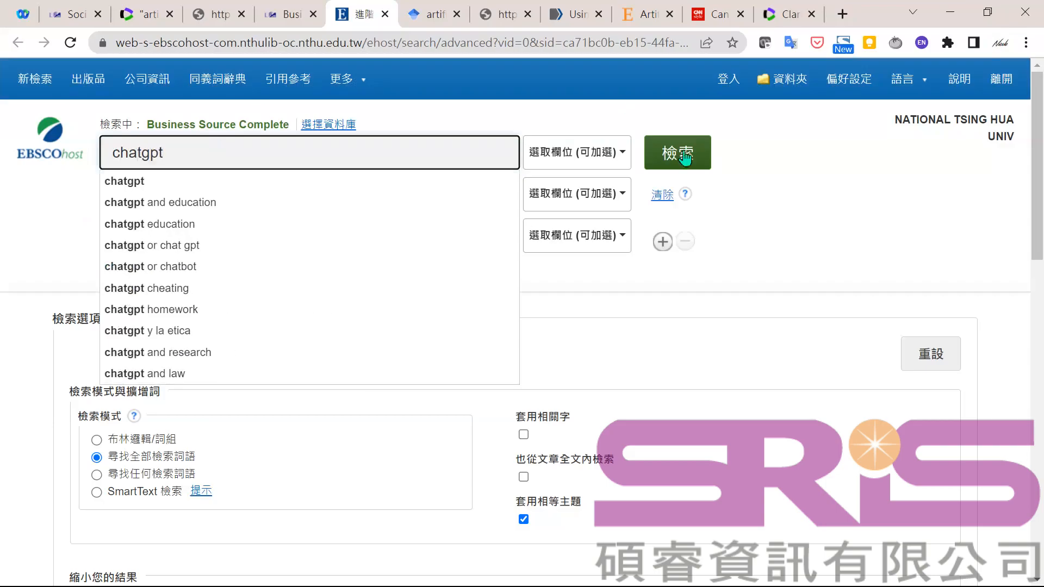
{"action": "left_click", "coordinate": [685, 157]}
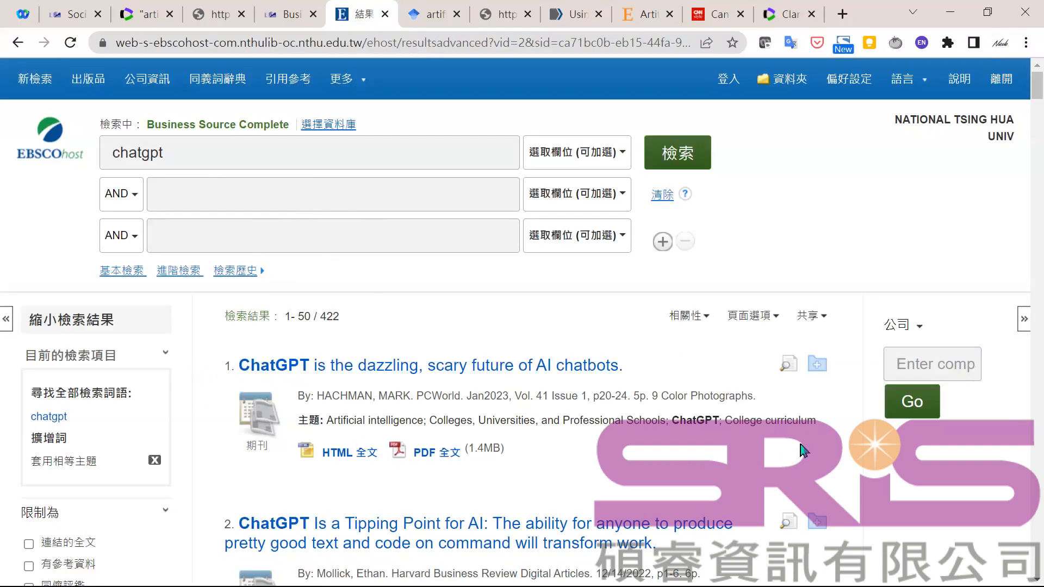
- Add the first ChatGPT article to the folder and switch the EBSCOhost interface language to English
{"action": "left_click", "coordinate": [818, 363]}
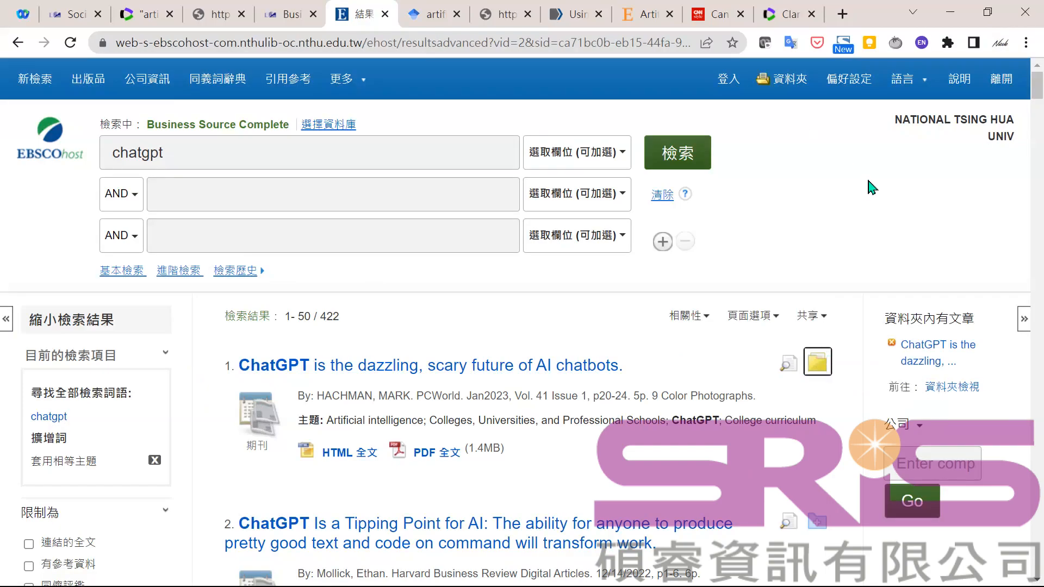
{"action": "mouse_move", "coordinate": [904, 80]}
{"action": "left_click", "coordinate": [631, 121]}
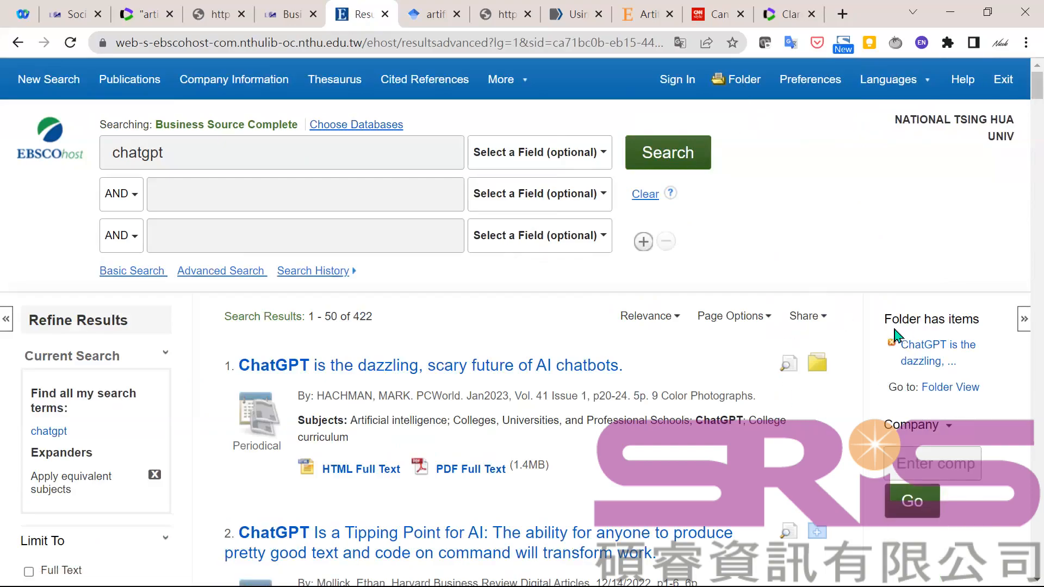
- Add the second and third ChatGPT articles in the search results to the folder
{"action": "scroll", "coordinate": [826, 465], "scroll_direction": "down", "scroll_amount": 3}
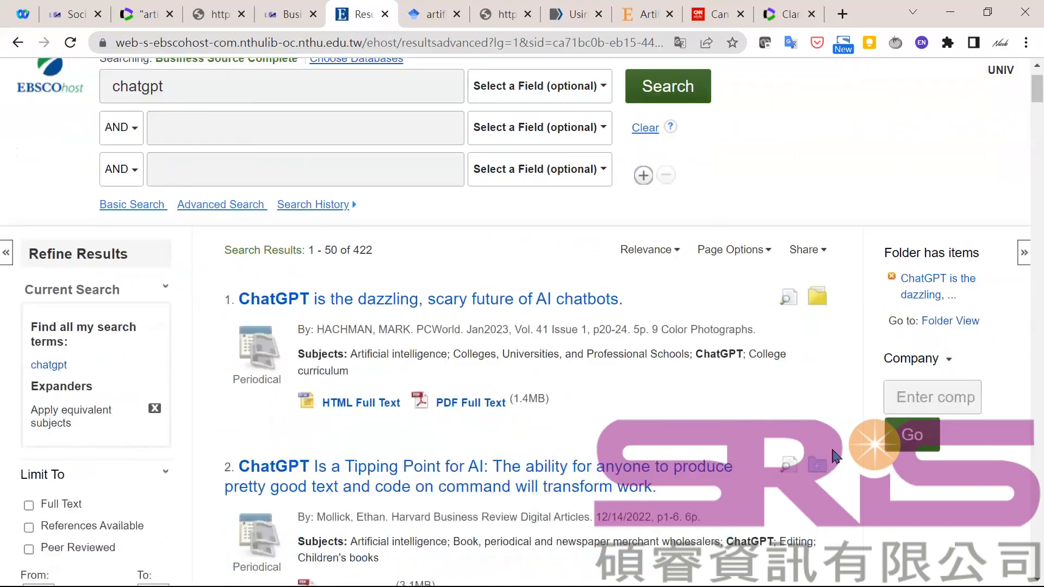
{"action": "left_click", "coordinate": [817, 372]}
{"action": "scroll", "coordinate": [817, 375], "scroll_direction": "down", "scroll_amount": 9}
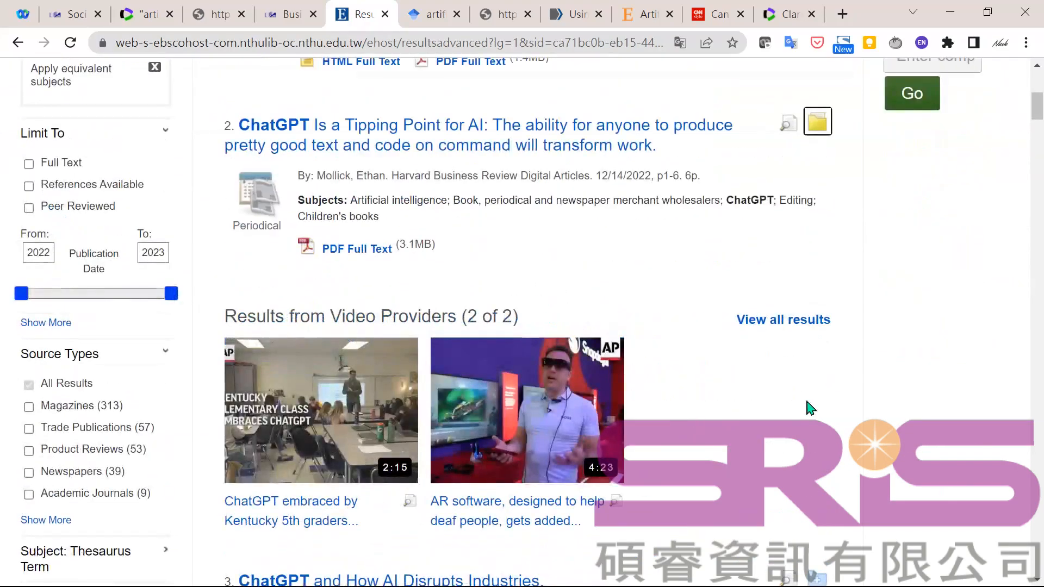
{"action": "left_click", "coordinate": [818, 338]}
{"action": "scroll", "coordinate": [879, 415], "scroll_direction": "up", "scroll_amount": 12}
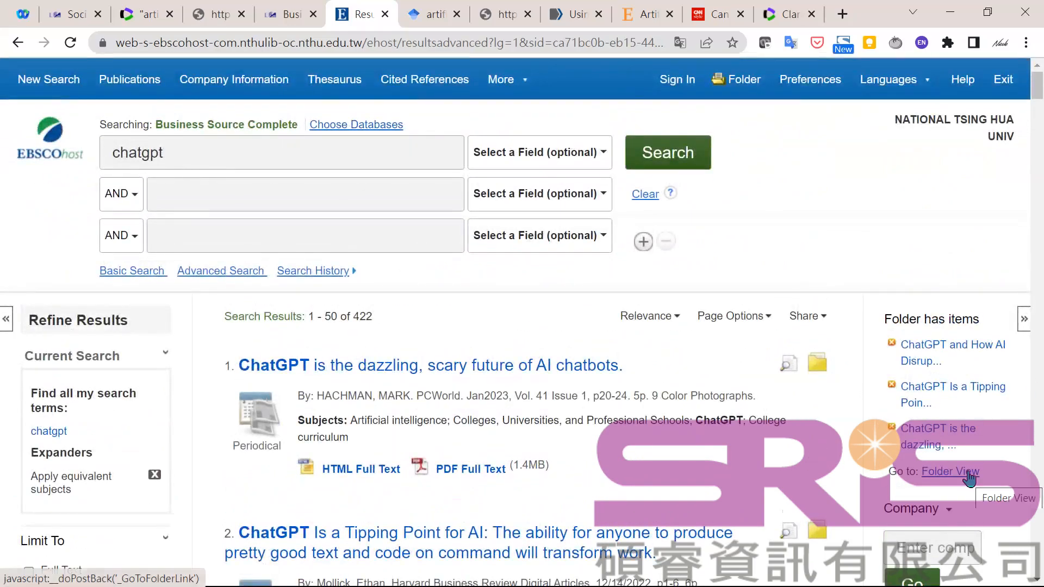
- Export all articles in the EBSCOhost folder as a file with Direct Export in RIS Format
{"action": "left_click", "coordinate": [745, 82]}
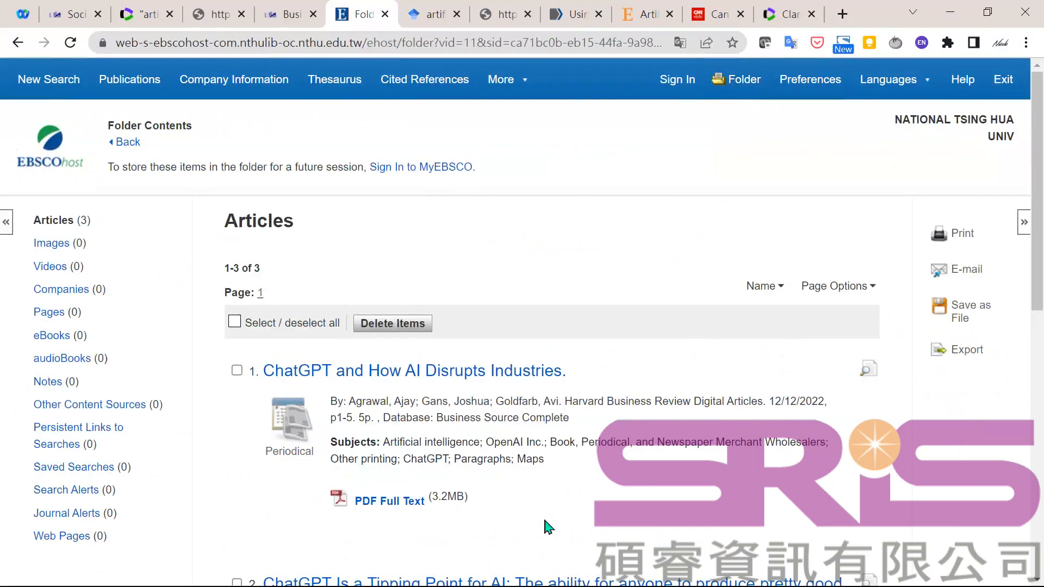
{"action": "scroll", "coordinate": [591, 396], "scroll_direction": "down", "scroll_amount": 6}
{"action": "scroll", "coordinate": [591, 396], "scroll_direction": "up", "scroll_amount": 6}
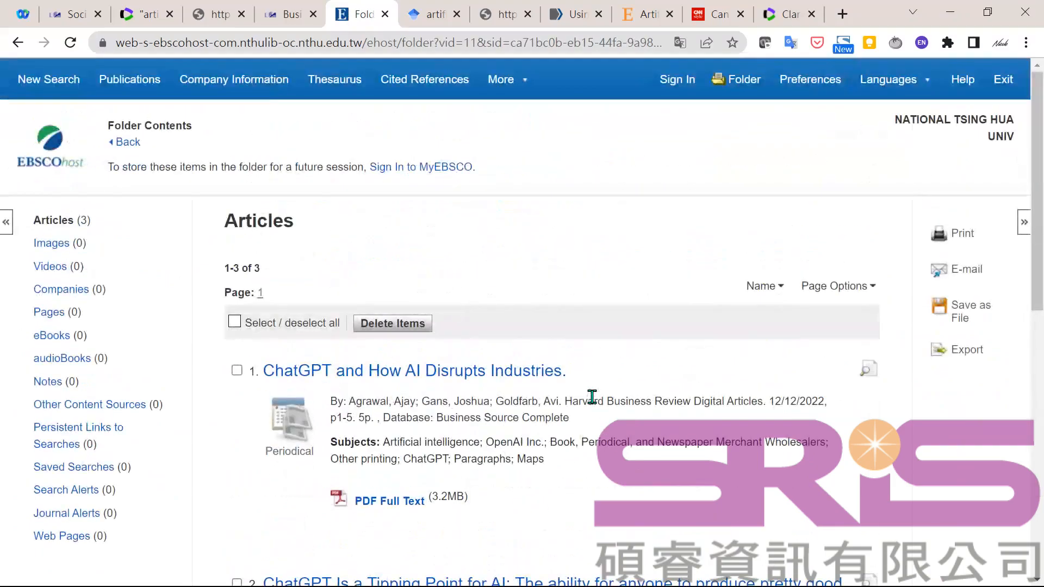
{"action": "left_click", "coordinate": [235, 323]}
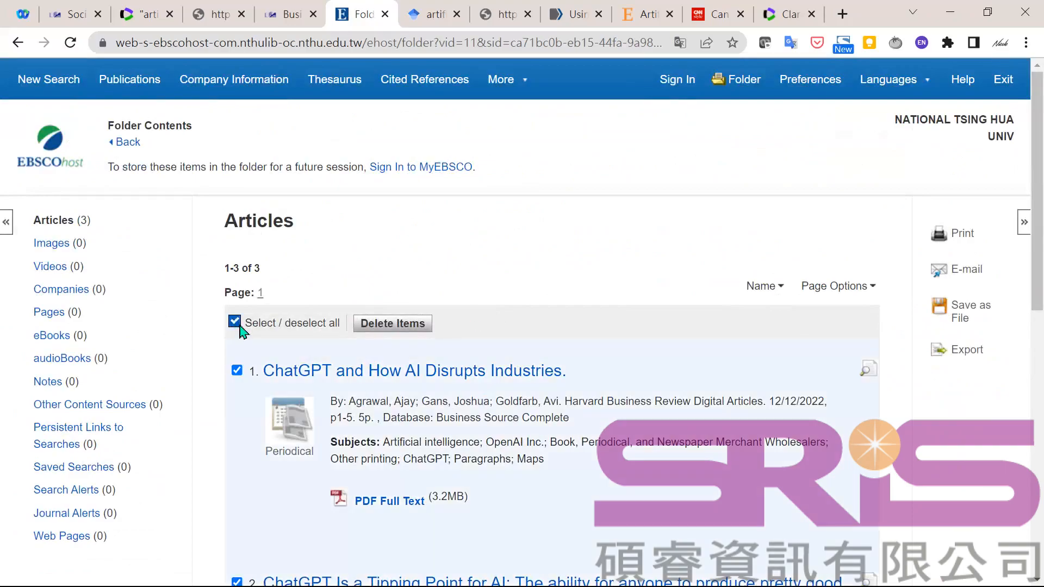
{"action": "left_click", "coordinate": [961, 358]}
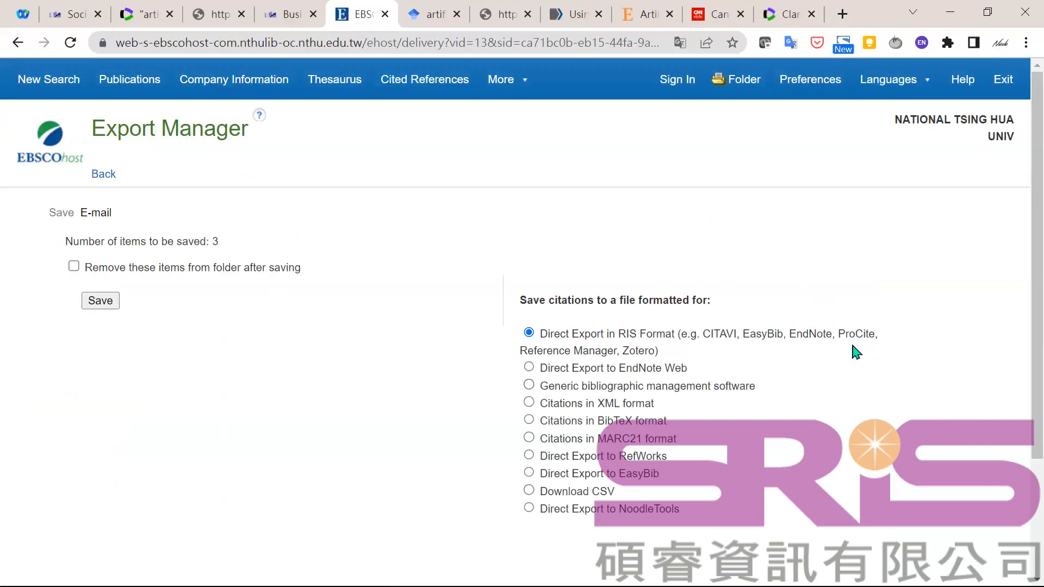
{"action": "left_click", "coordinate": [99, 305]}
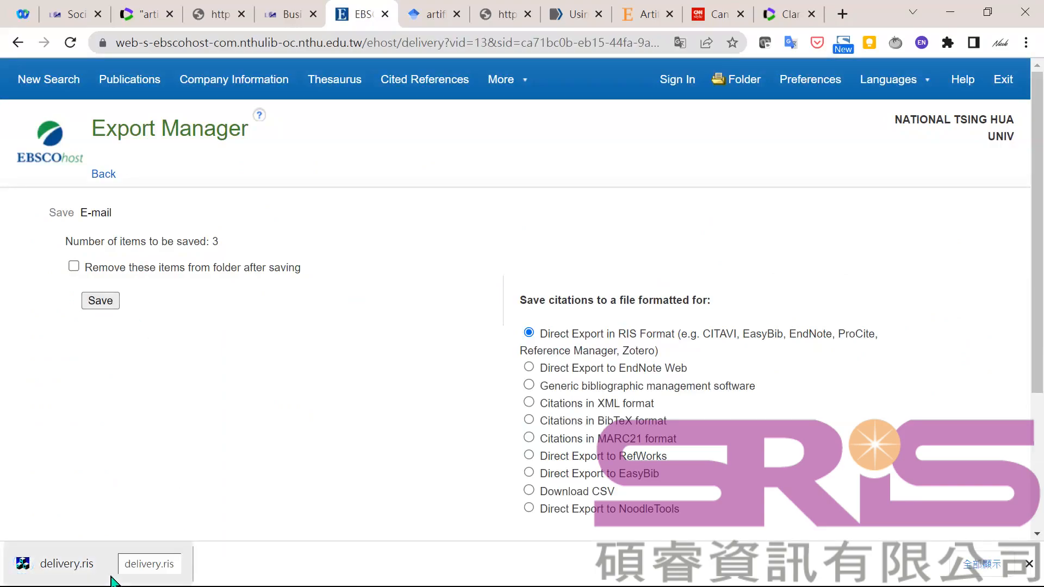
- Open the downloaded delivery.ris to import its references into the EndNote library, and switch to EndNote
{"action": "left_click", "coordinate": [104, 567]}
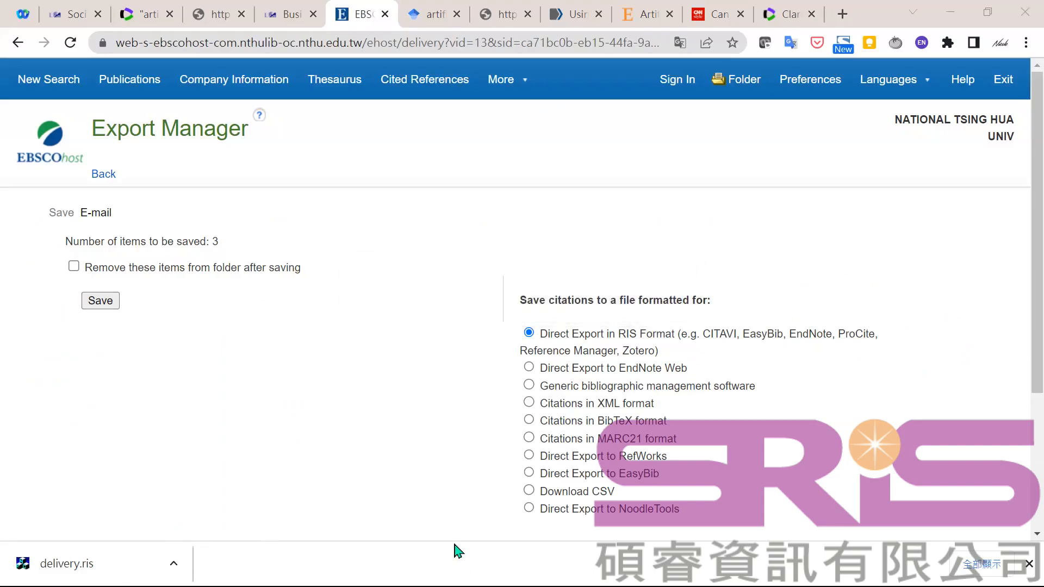
{"action": "key", "text": "alt+Tab"}
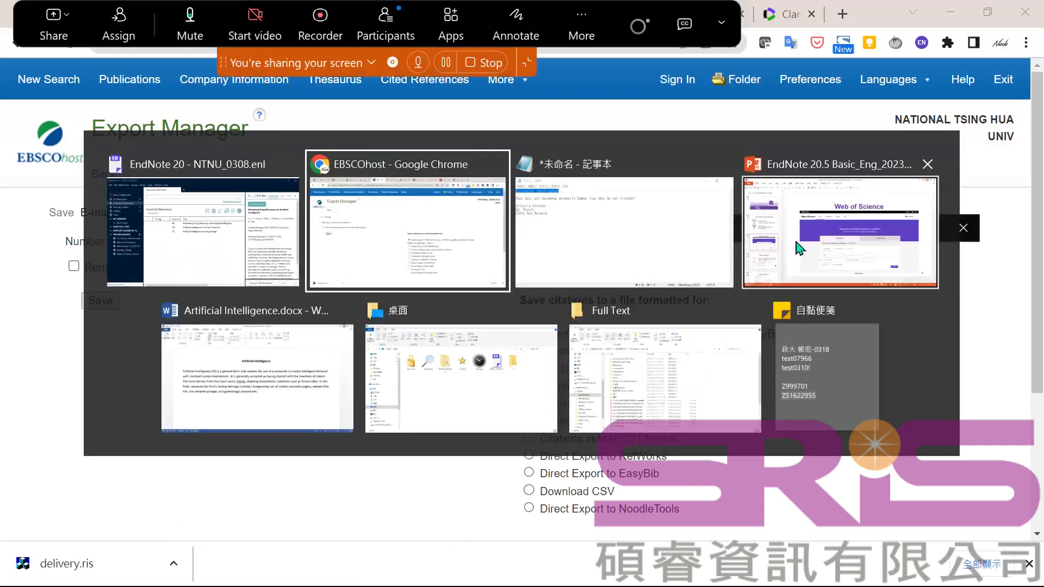
{"action": "left_click", "coordinate": [250, 243]}
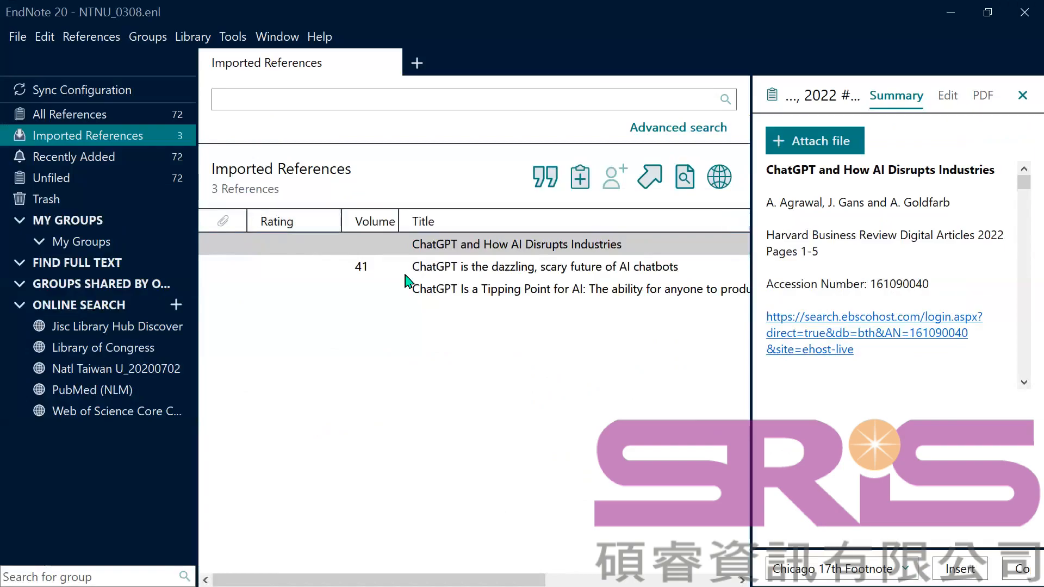
{"action": "left_click", "coordinate": [486, 444]}
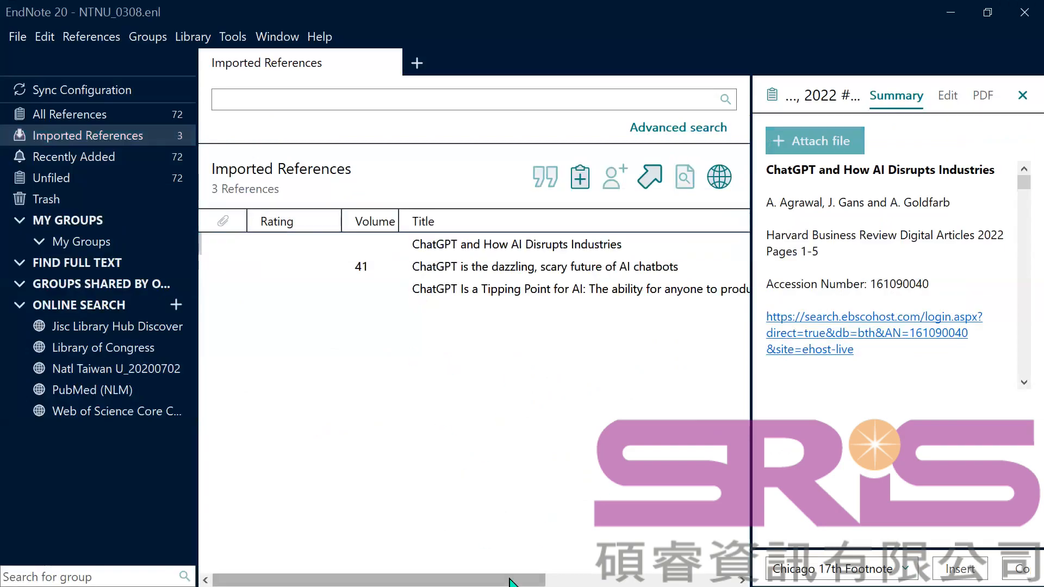
{"action": "left_click_drag", "start_coordinate": [372, 581], "coordinate": [315, 553]}
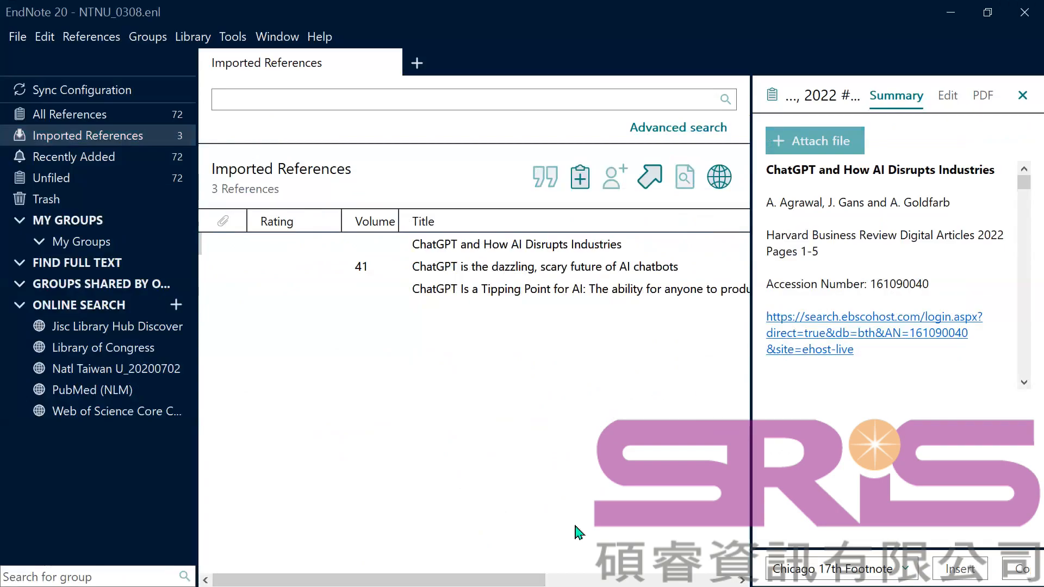
{"action": "left_click", "coordinate": [950, 13]}
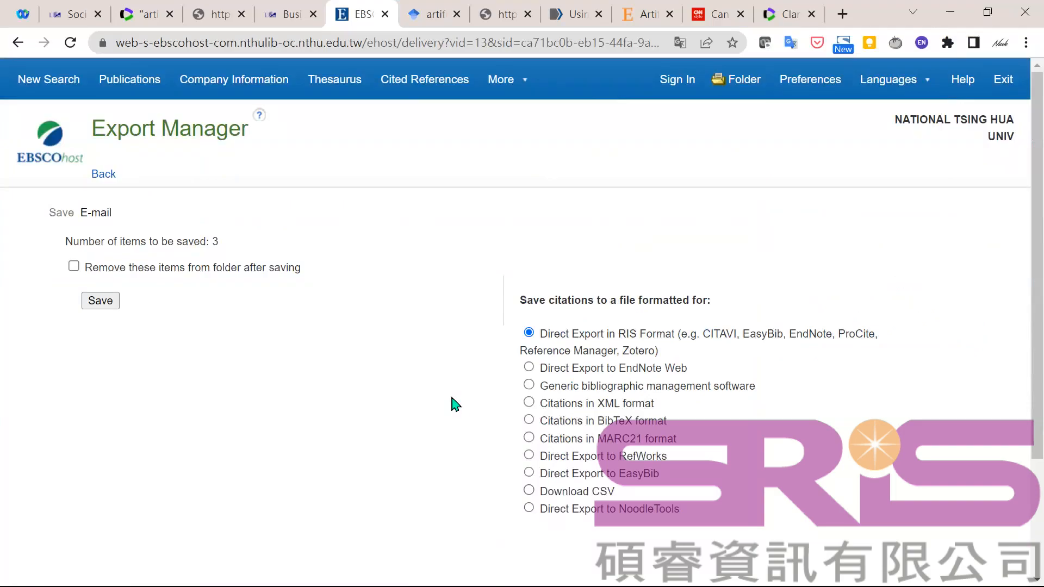
{"action": "key", "text": "alt+Tab"}
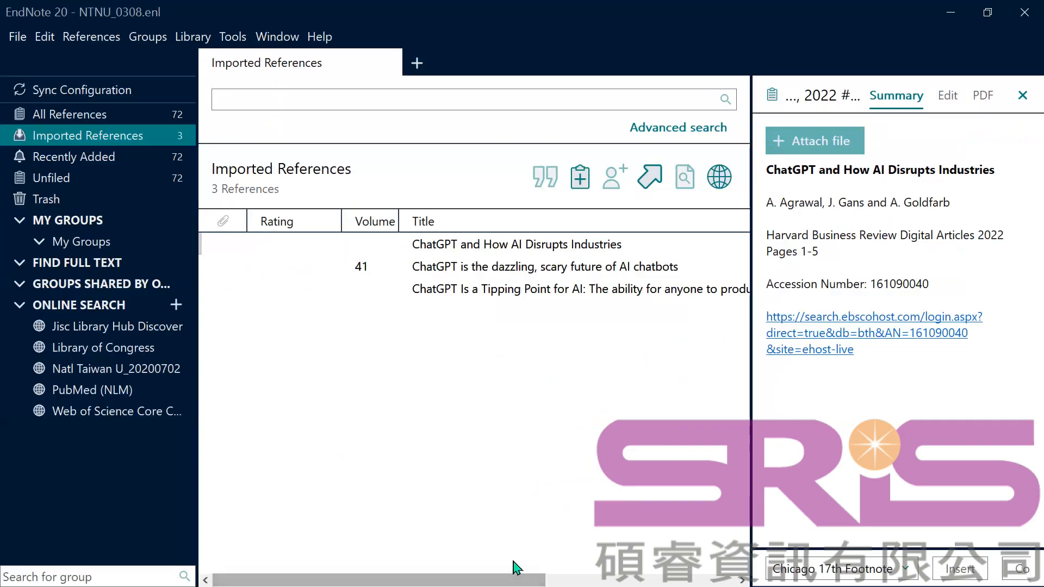
{"action": "key", "text": "alt"}
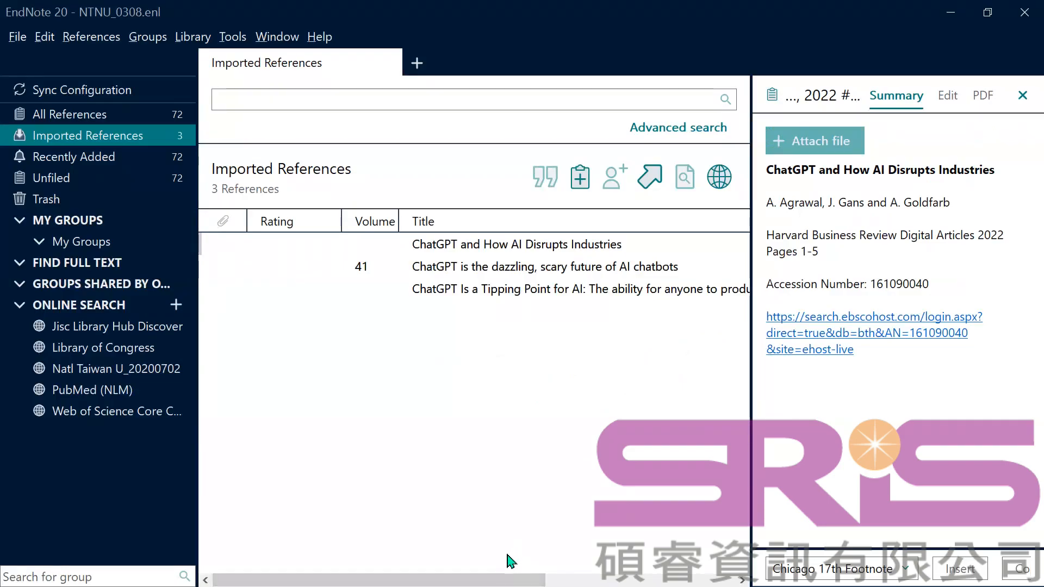
{"action": "key", "text": "alt+Tab"}
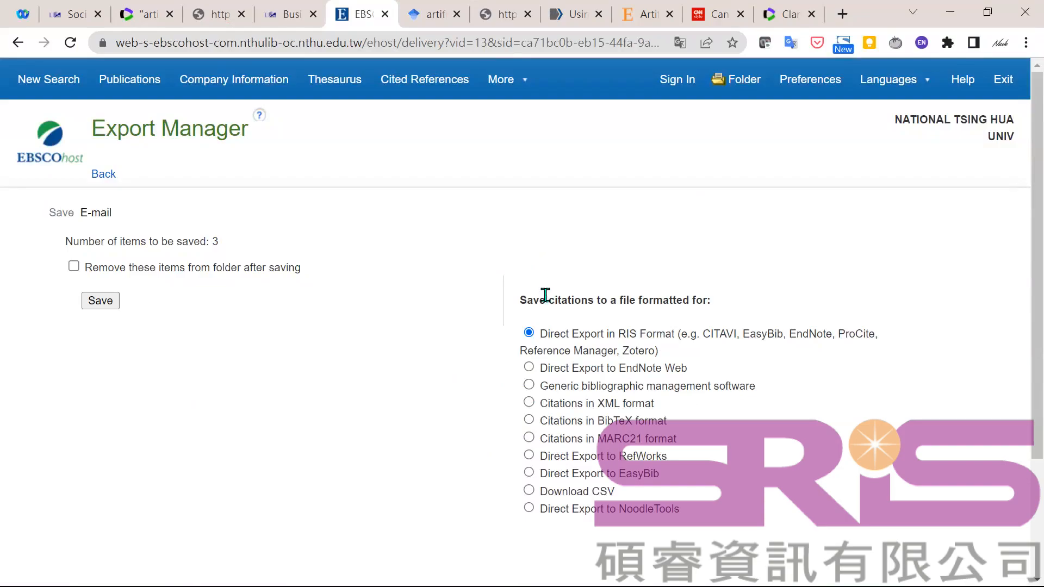
{"action": "key", "text": "alt+Tab"}
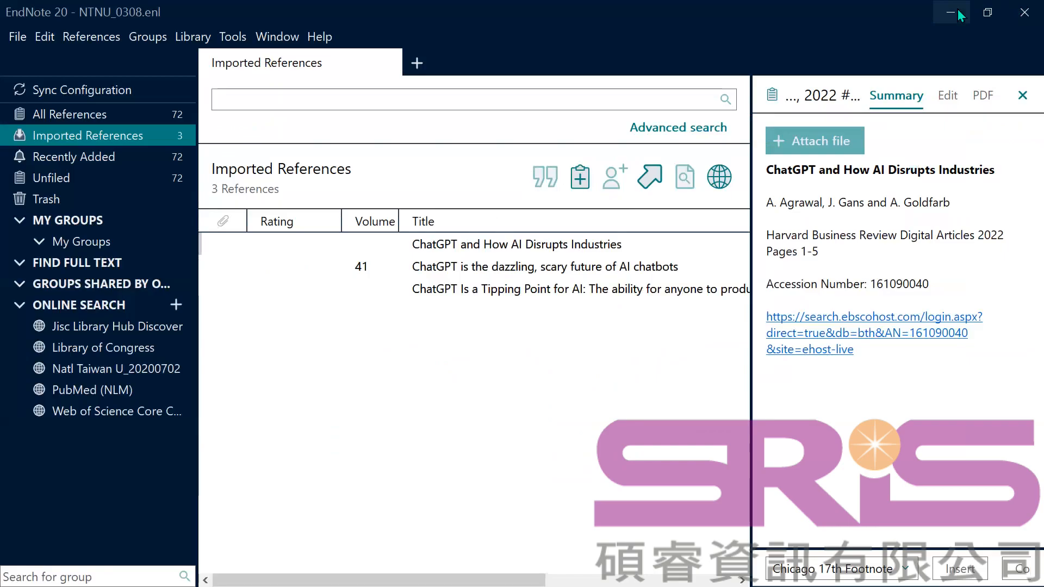
- Clear the desktop by minimizing EndNote and Notepad and closing the Sticky Notes window
{"action": "left_click", "coordinate": [958, 8]}
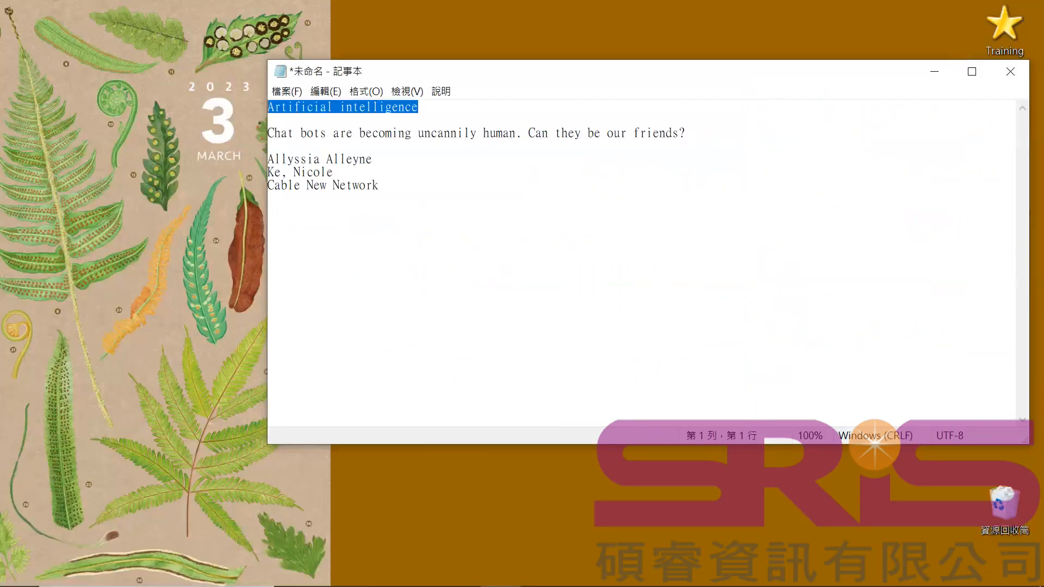
{"action": "right_click", "coordinate": [298, 573]}
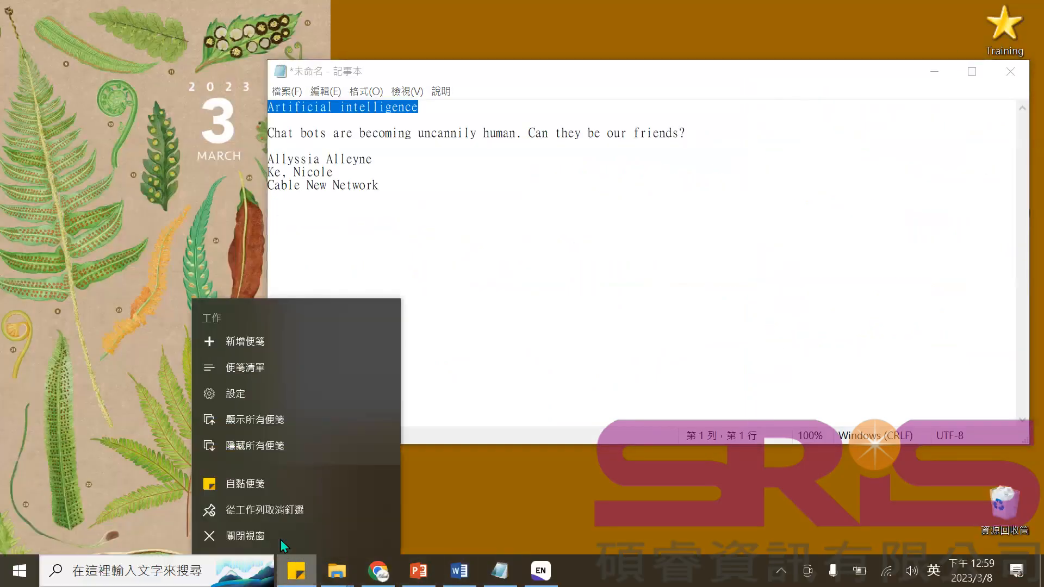
{"action": "left_click", "coordinate": [281, 538]}
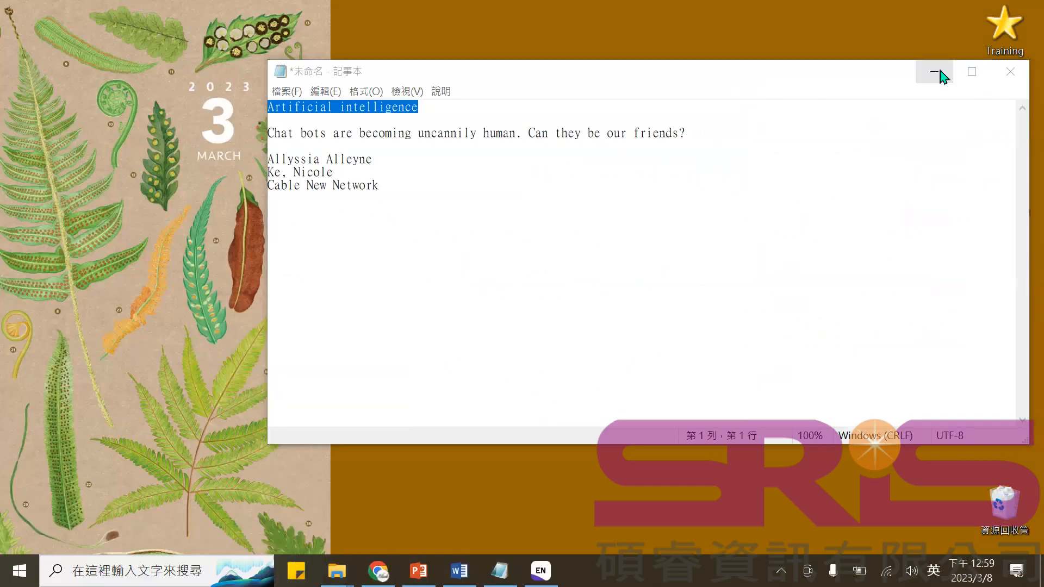
{"action": "left_click", "coordinate": [944, 77]}
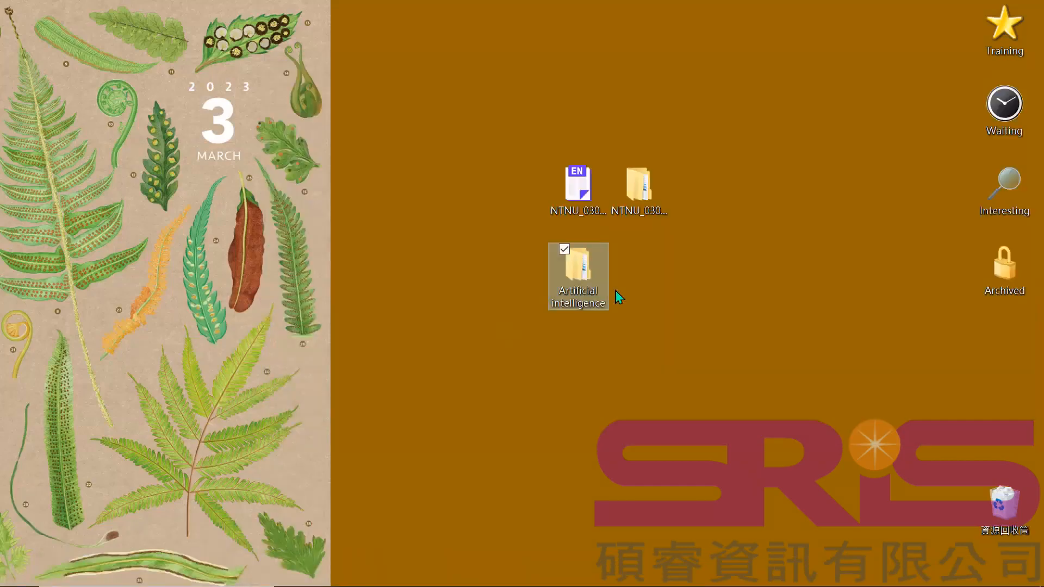
- Look through the PDFs in the chatbot and Medicine subfolders of the desktop's Artificial intelligence folder, and close the folder
{"action": "double_click", "coordinate": [586, 276]}
{"action": "left_click", "coordinate": [789, 178]}
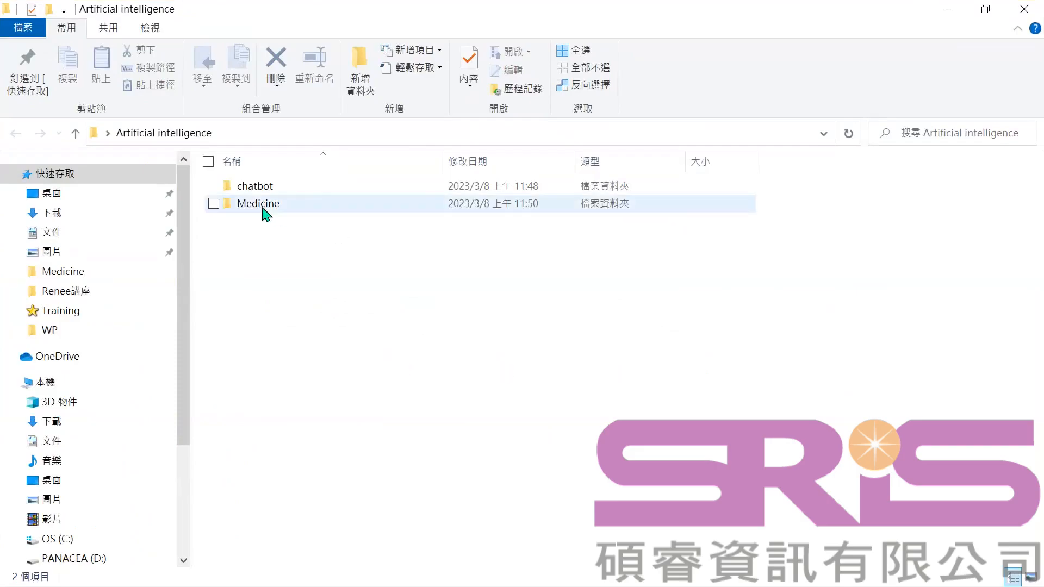
{"action": "mouse_move", "coordinate": [285, 192]}
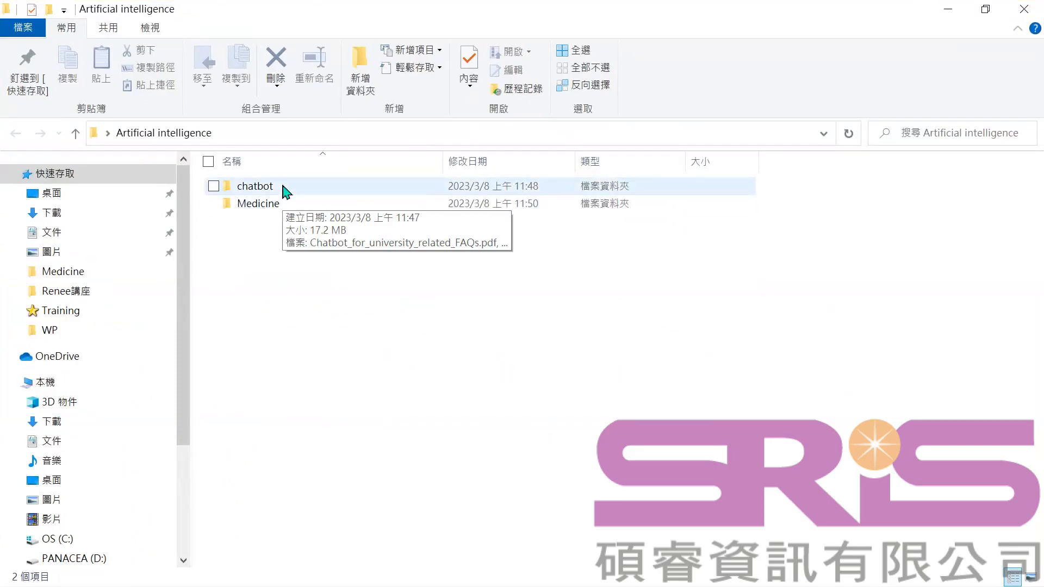
{"action": "double_click", "coordinate": [285, 192]}
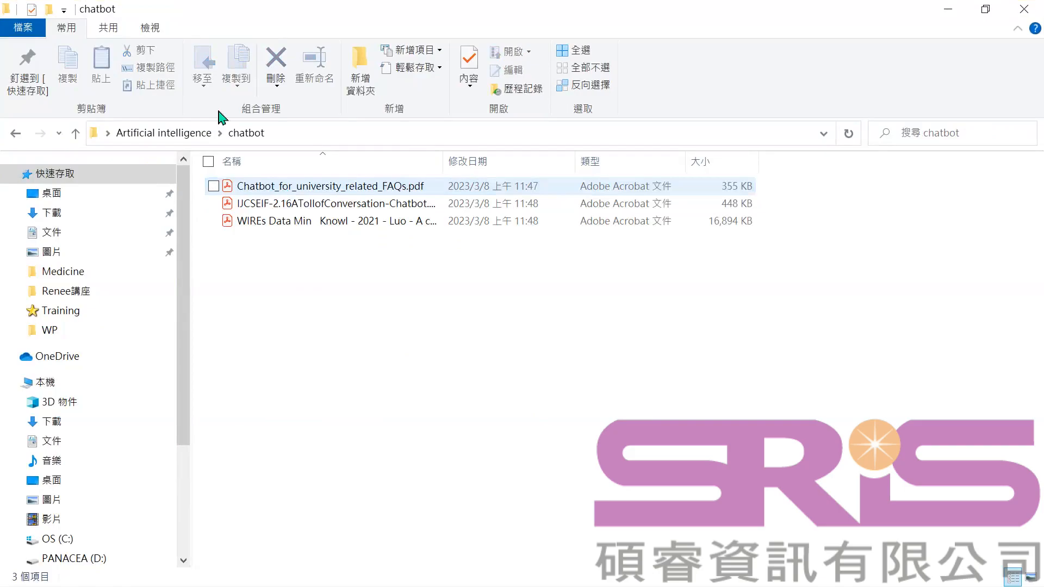
{"action": "left_click", "coordinate": [185, 134]}
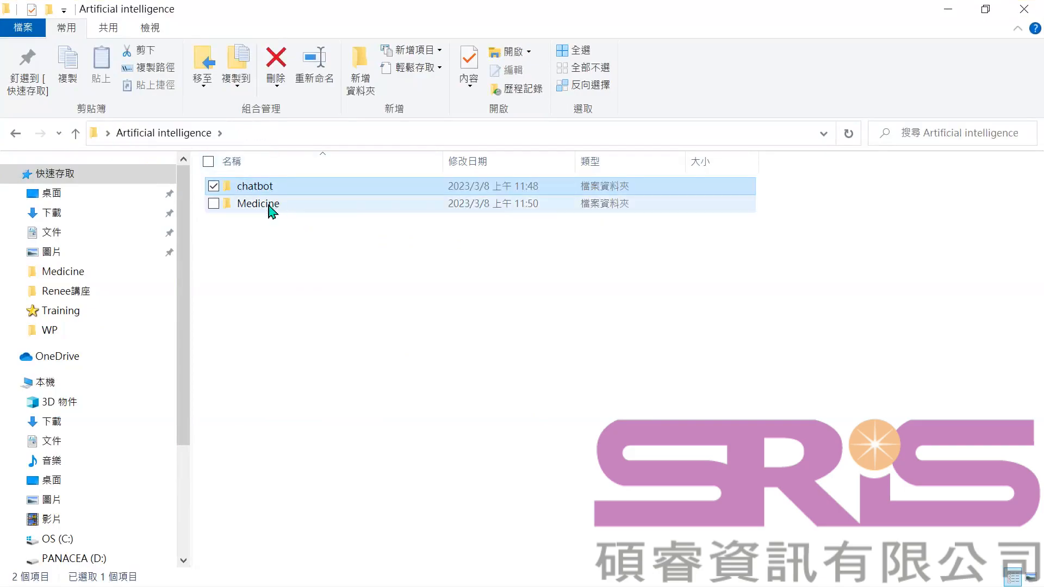
{"action": "double_click", "coordinate": [279, 204]}
{"action": "left_click", "coordinate": [279, 204]}
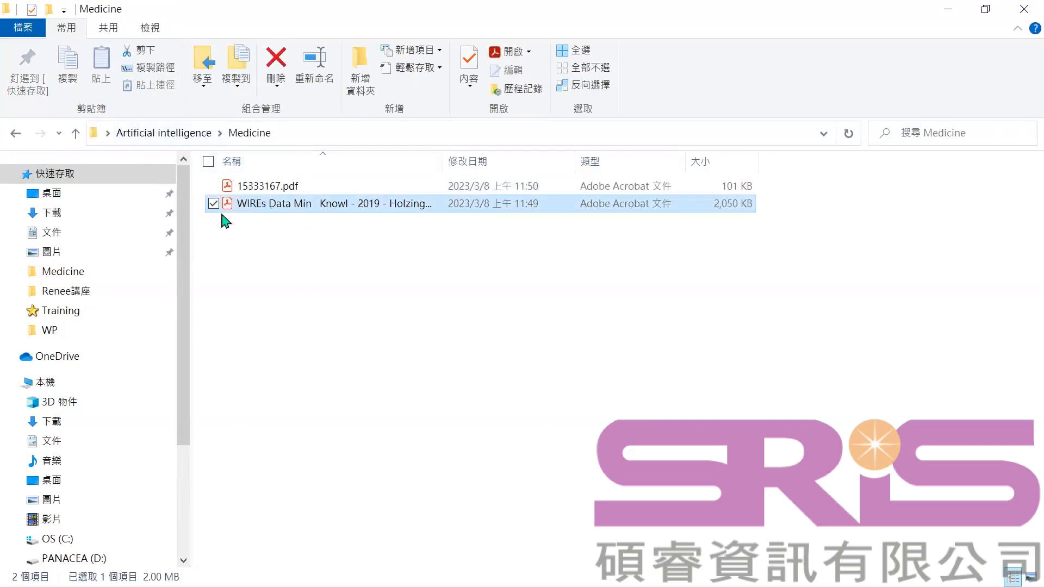
{"action": "left_click", "coordinate": [1024, 10]}
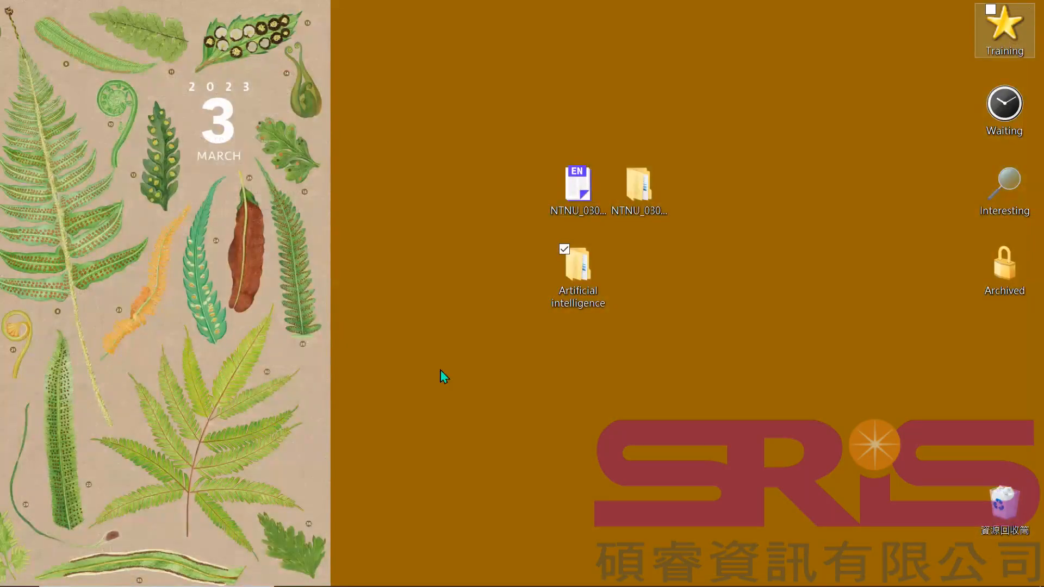
- Switch to EndNote and open the Import File dialog
{"action": "mouse_move", "coordinate": [484, 583]}
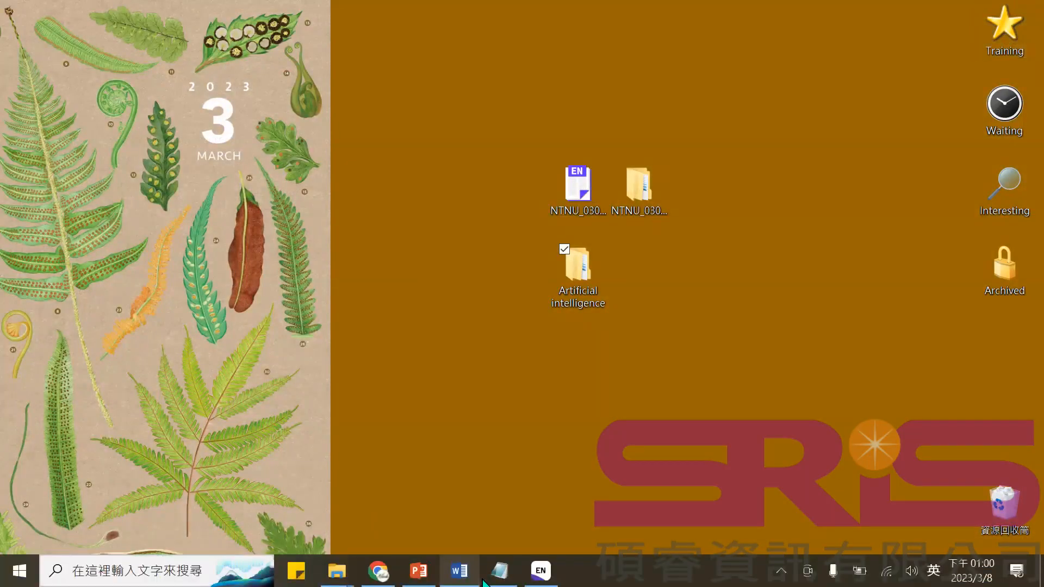
{"action": "left_click", "coordinate": [541, 571]}
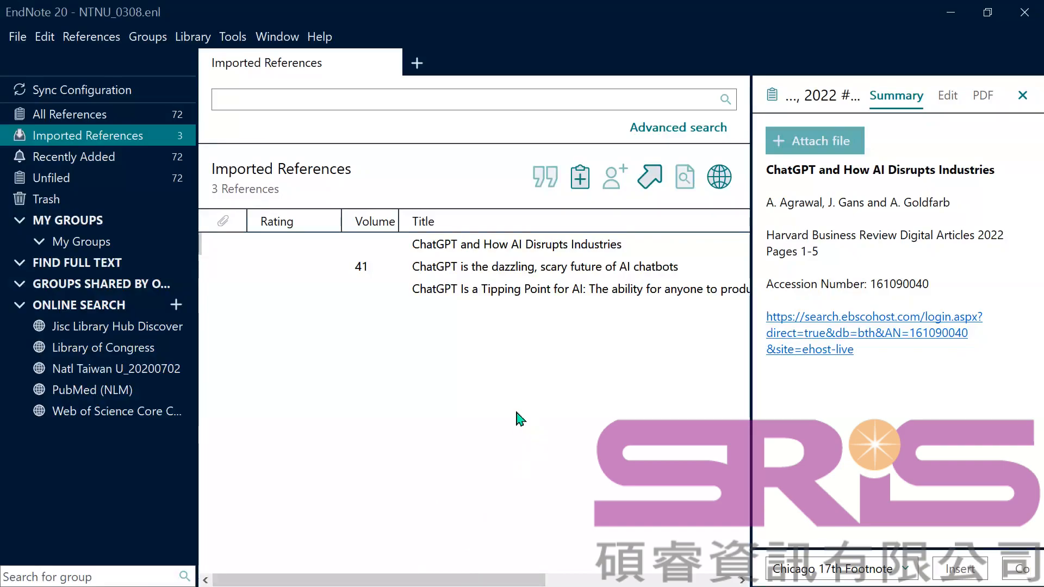
{"action": "left_click_drag", "start_coordinate": [337, 62], "coordinate": [705, 54]}
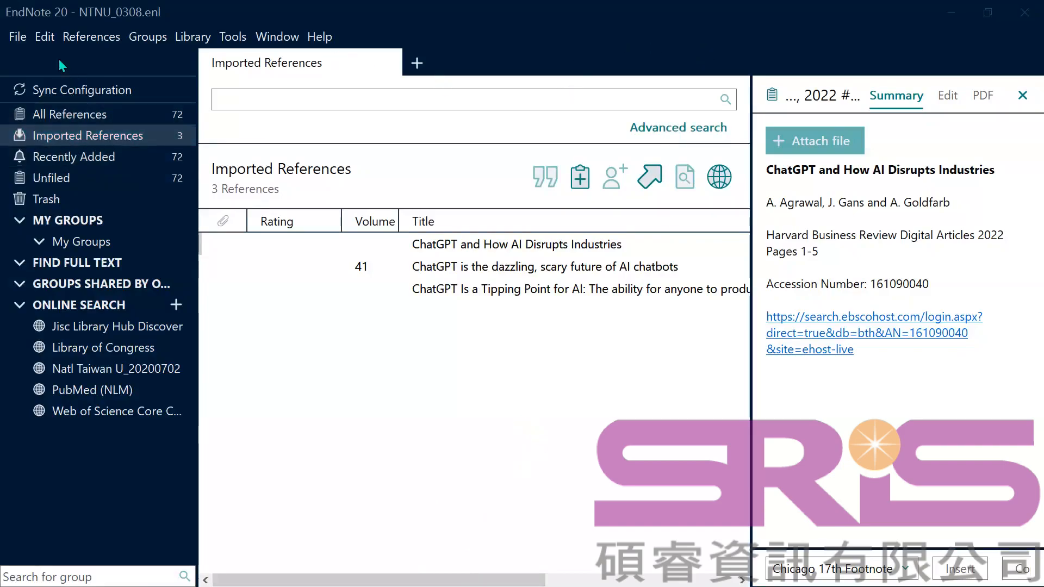
{"action": "left_click", "coordinate": [21, 38]}
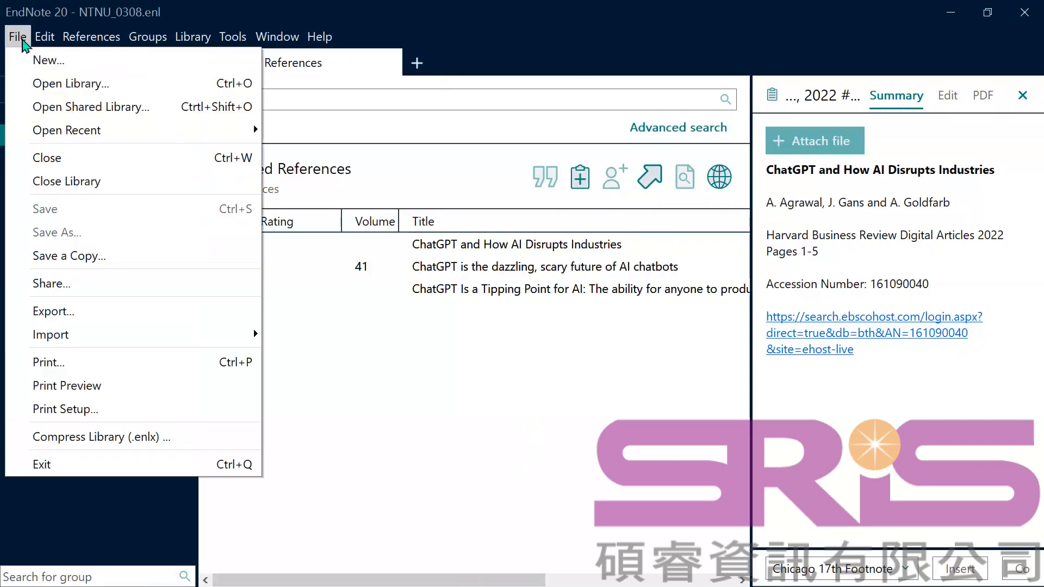
{"action": "mouse_move", "coordinate": [165, 342]}
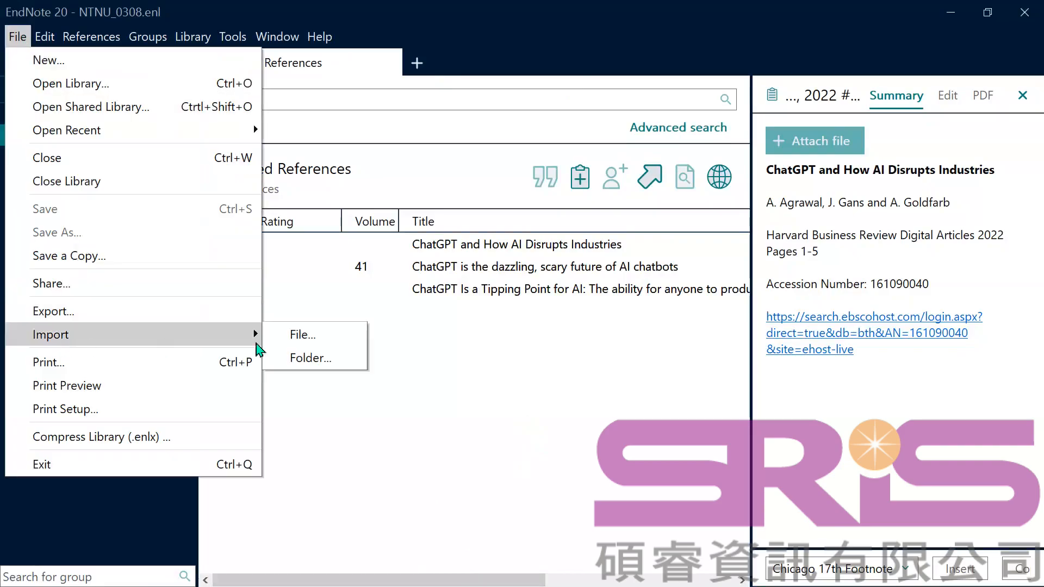
{"action": "left_click", "coordinate": [333, 344]}
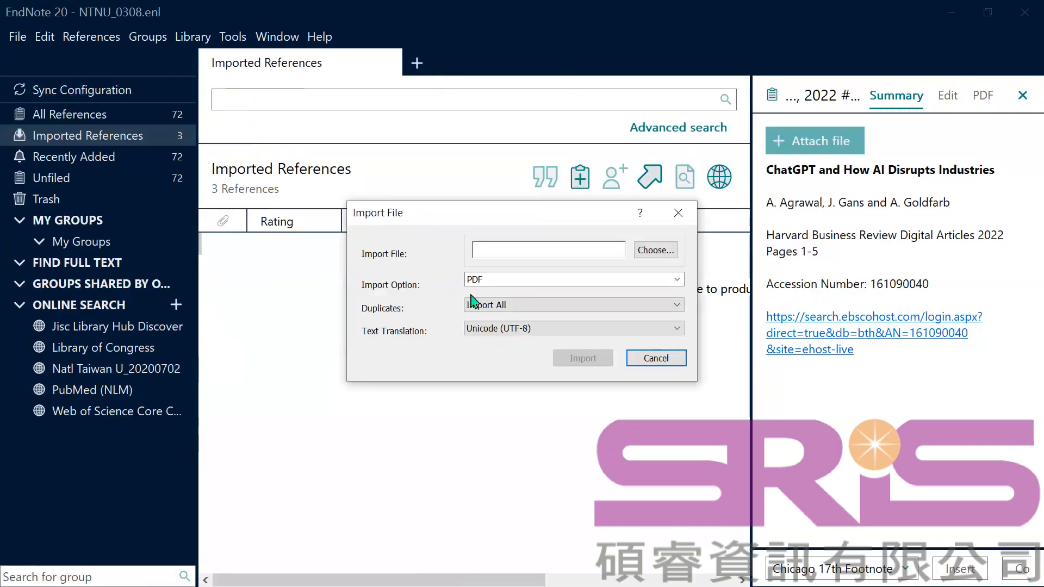
- Choose 15333167.pdf from the Medicine subfolder of Artificial intelligence as the file to import
{"action": "left_click", "coordinate": [656, 251]}
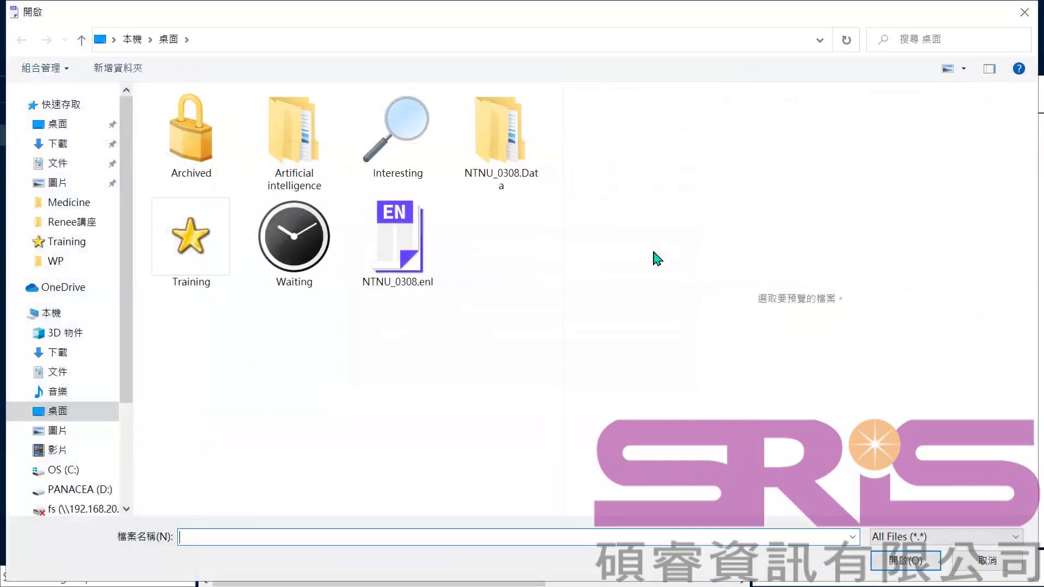
{"action": "double_click", "coordinate": [307, 142]}
{"action": "double_click", "coordinate": [222, 137]}
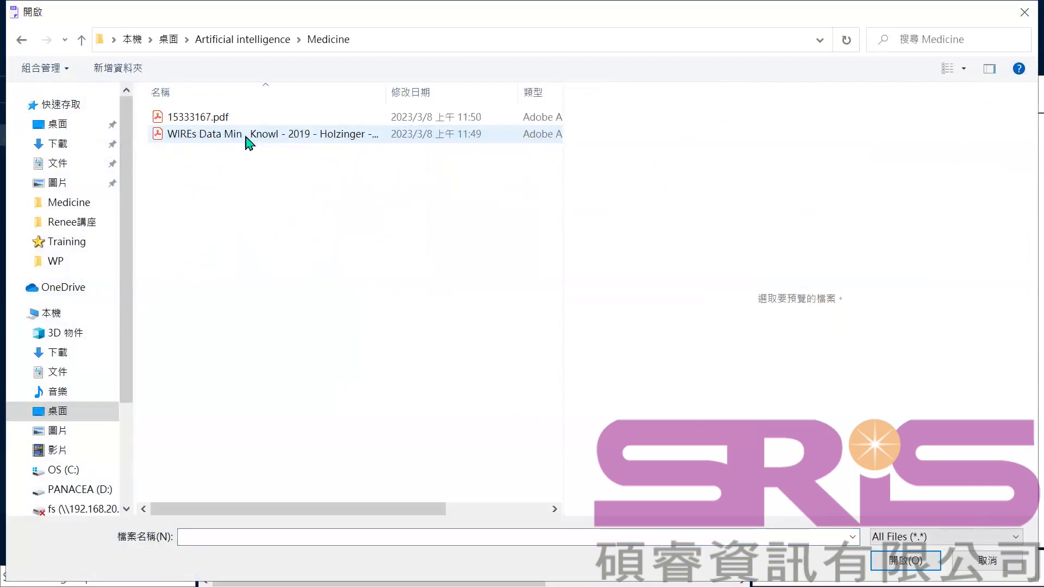
{"action": "left_click", "coordinate": [299, 119]}
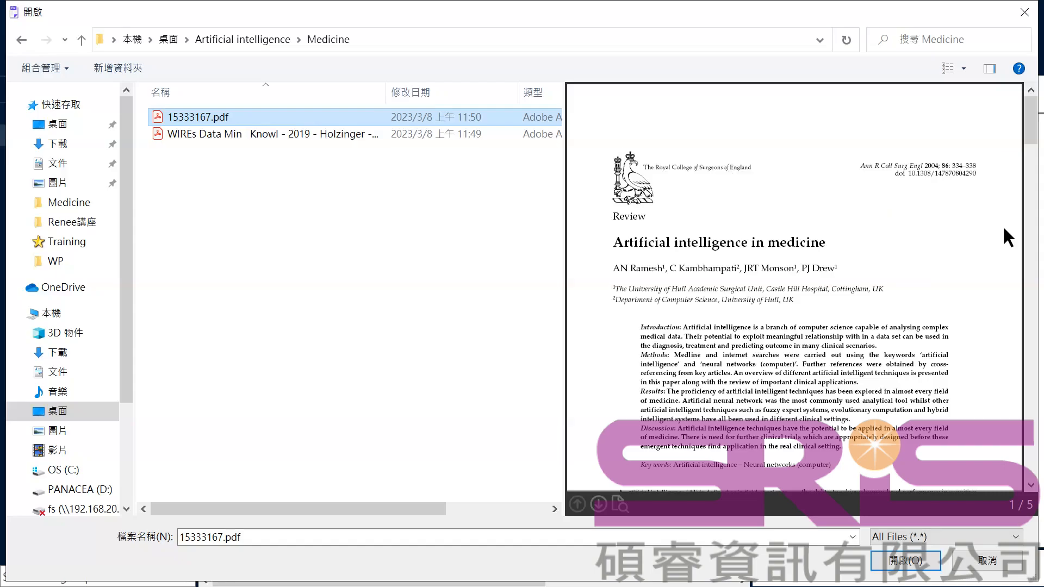
{"action": "left_click", "coordinate": [358, 117]}
{"action": "left_click", "coordinate": [913, 567]}
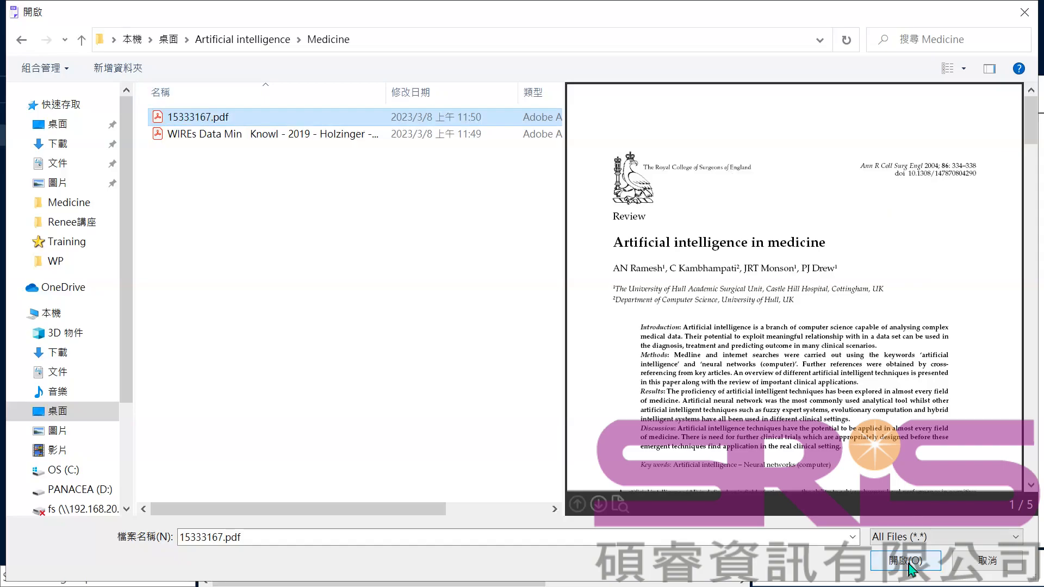
- Import 15333167.pdf into the library with the PDF import option, importing all duplicates
{"action": "left_click", "coordinate": [913, 567]}
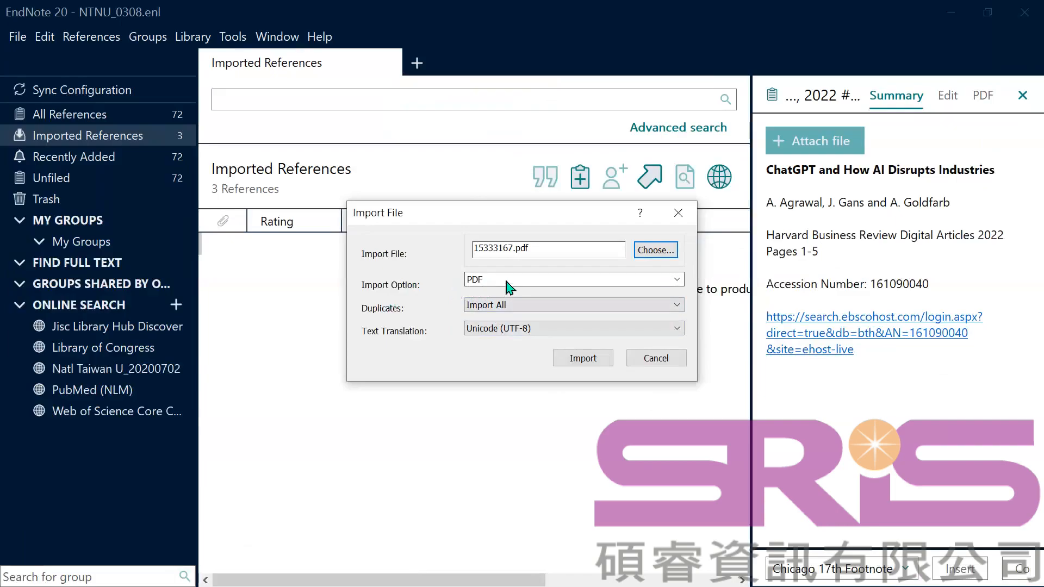
{"action": "left_click", "coordinate": [583, 359]}
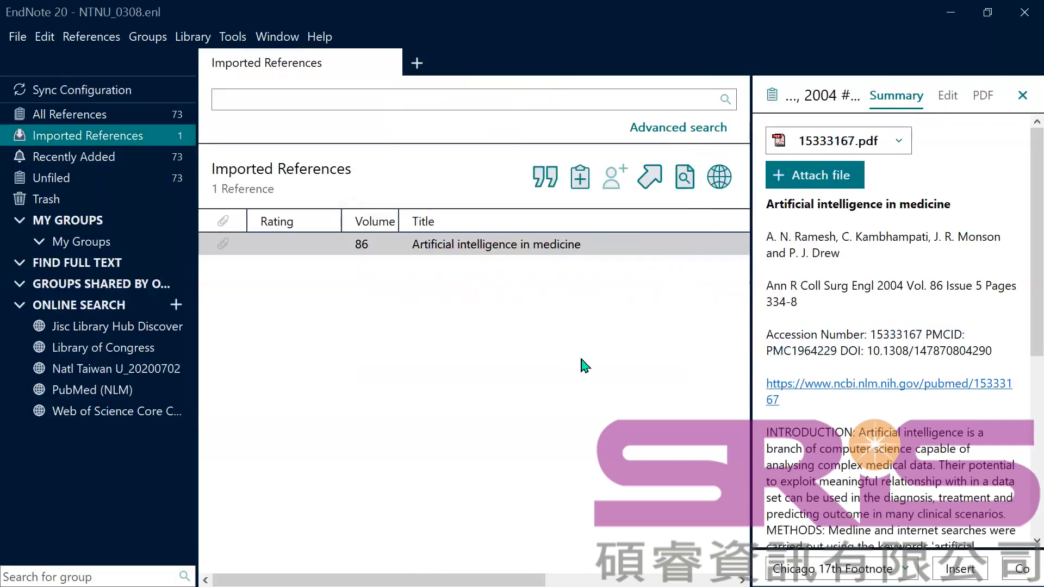
- Examine the imported reference "Artificial intelligence in medicine" and view its attached PDF
{"action": "left_click", "coordinate": [383, 236]}
{"action": "left_click_drag", "start_coordinate": [394, 578], "coordinate": [280, 566]}
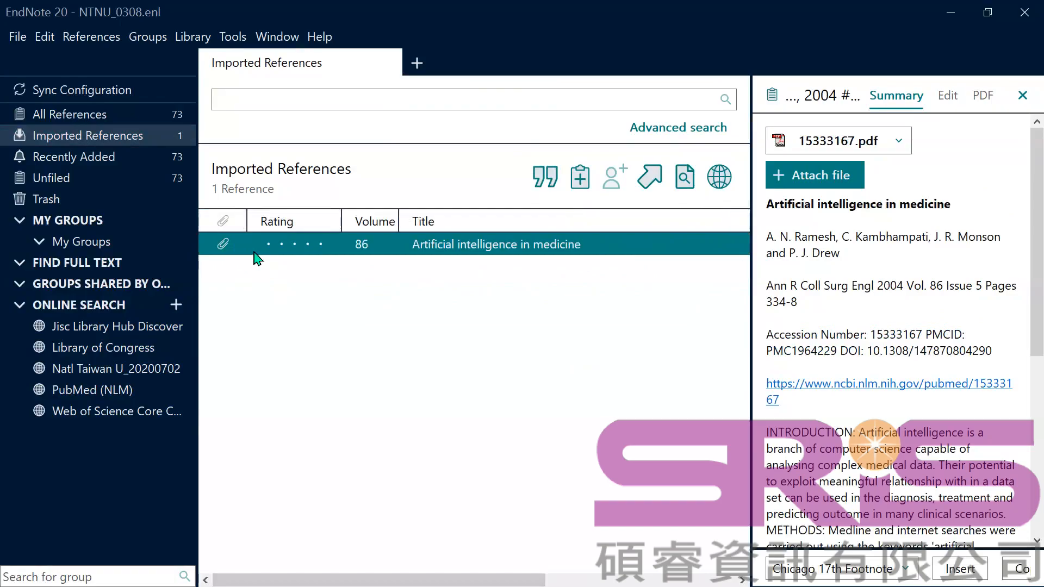
{"action": "left_click", "coordinate": [990, 103]}
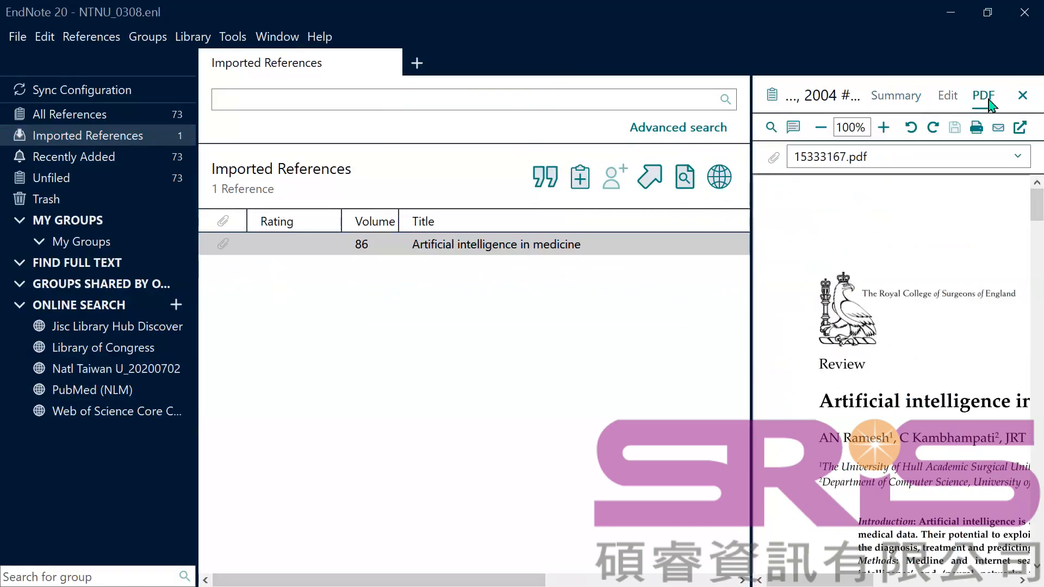
{"action": "left_click", "coordinate": [509, 248]}
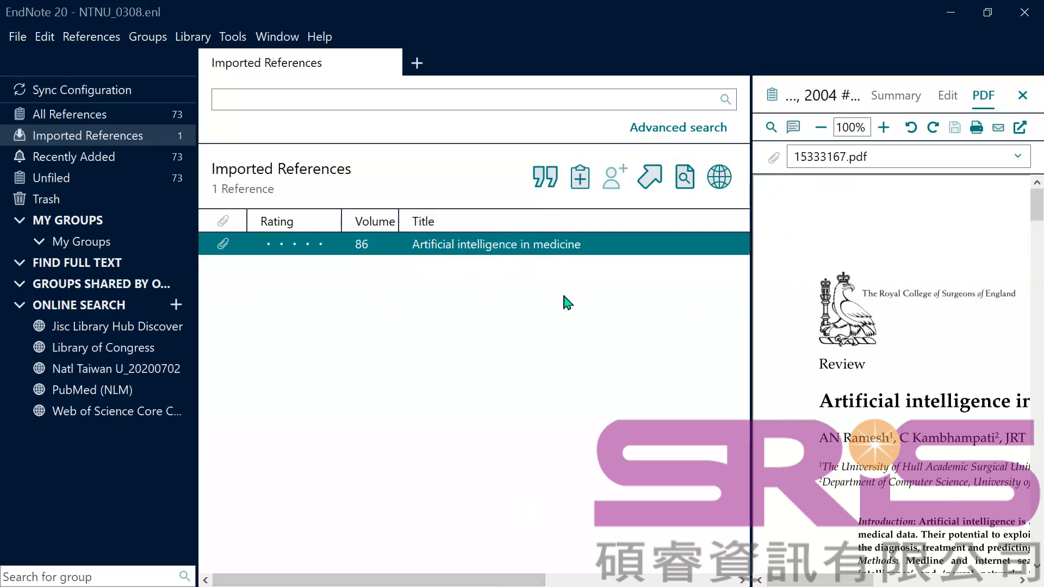
{"action": "left_click_drag", "start_coordinate": [518, 584], "coordinate": [415, 573]}
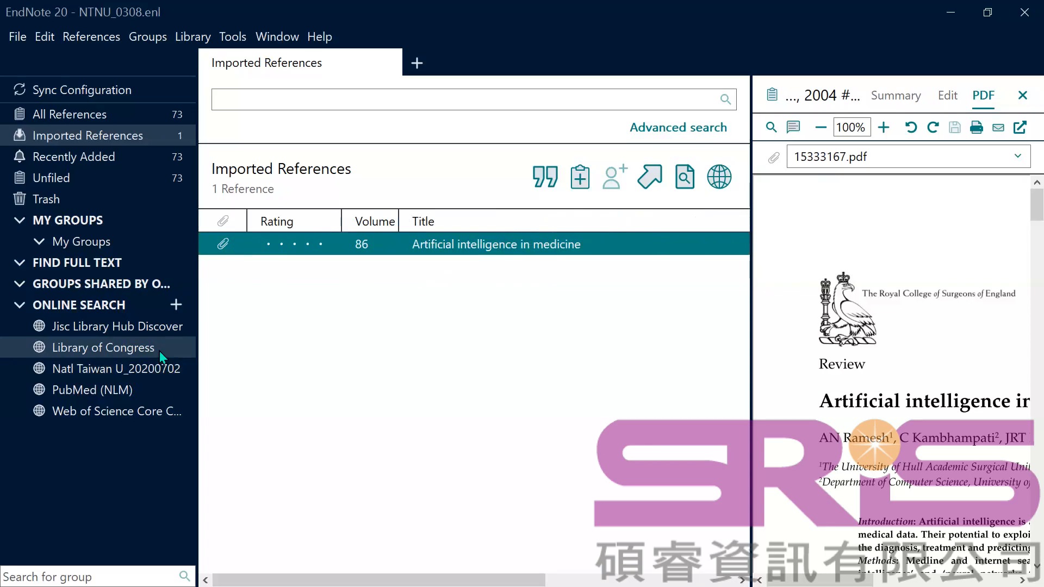
- Start a folder import and choose the desktop's Artificial intelligence folder as the source
{"action": "left_click", "coordinate": [18, 36]}
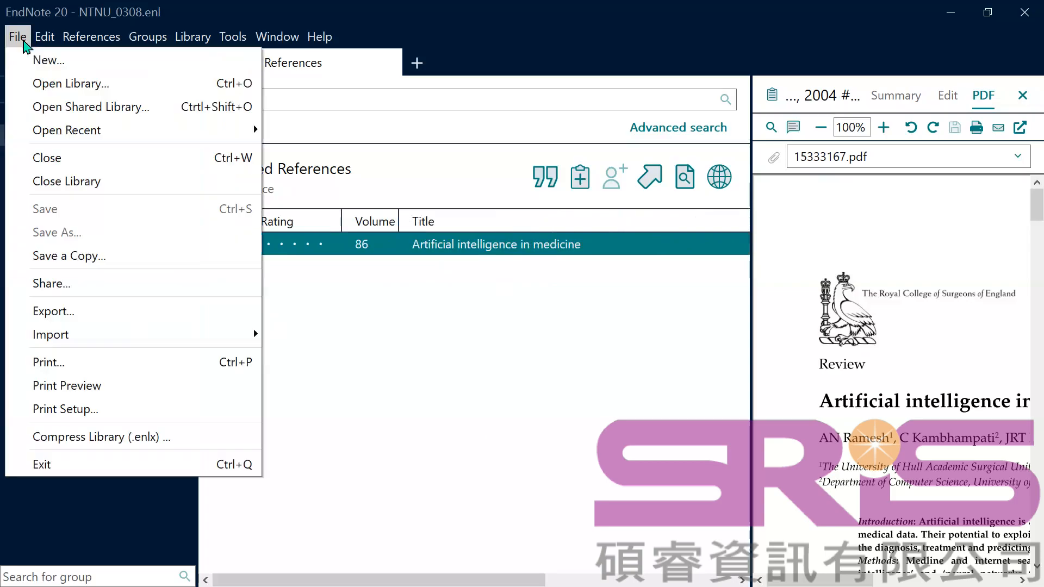
{"action": "mouse_move", "coordinate": [37, 334]}
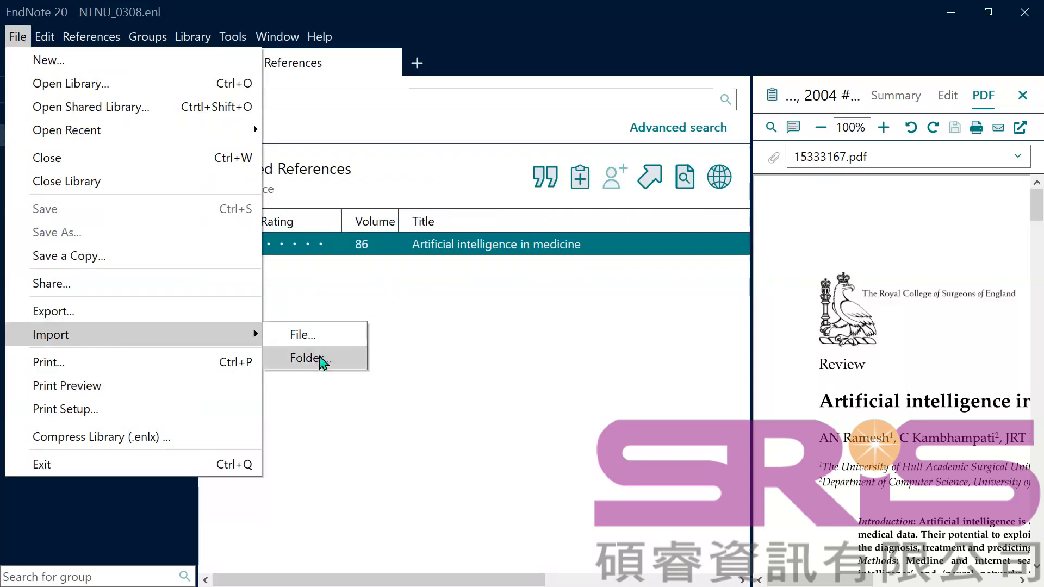
{"action": "left_click", "coordinate": [322, 362]}
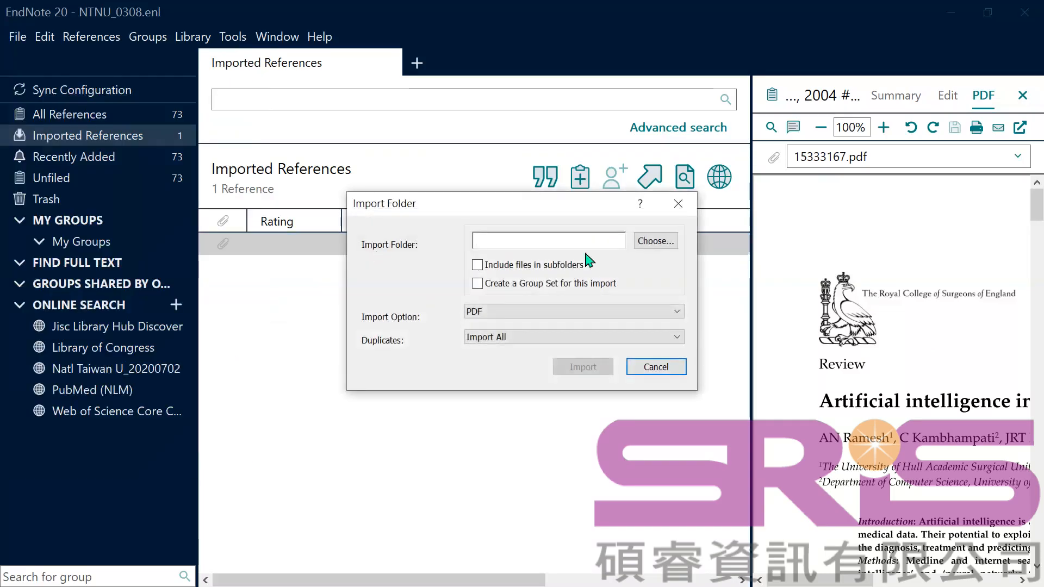
{"action": "left_click", "coordinate": [669, 250]}
{"action": "scroll", "coordinate": [539, 356], "scroll_direction": "down", "scroll_amount": 1}
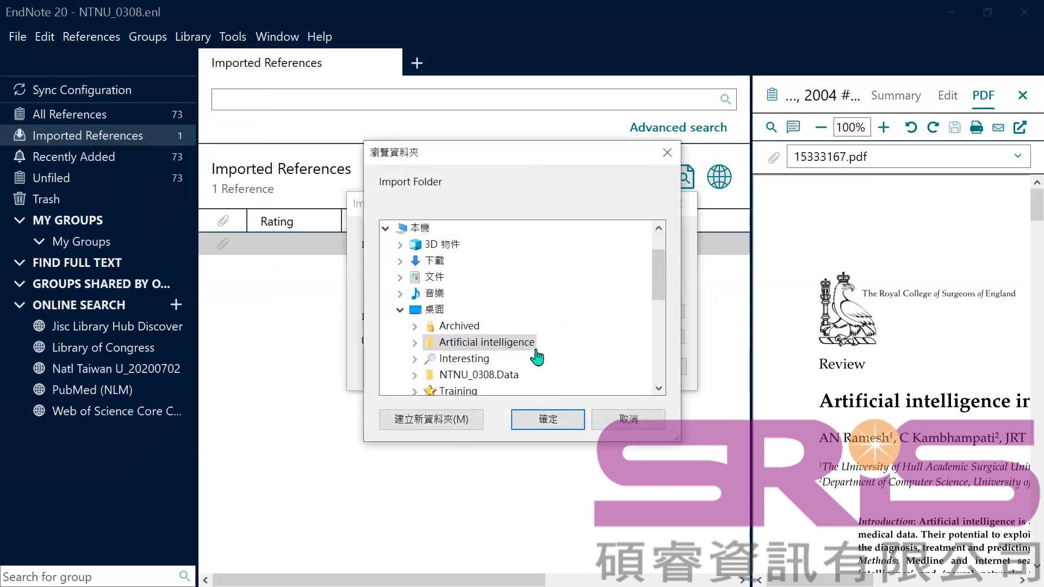
{"action": "double_click", "coordinate": [517, 348]}
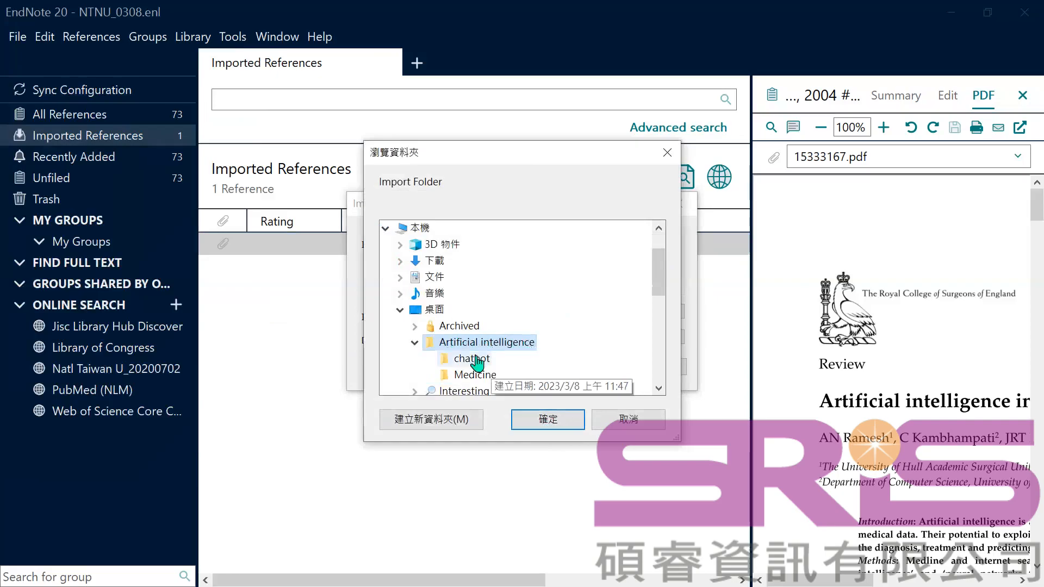
{"action": "left_click", "coordinate": [544, 422]}
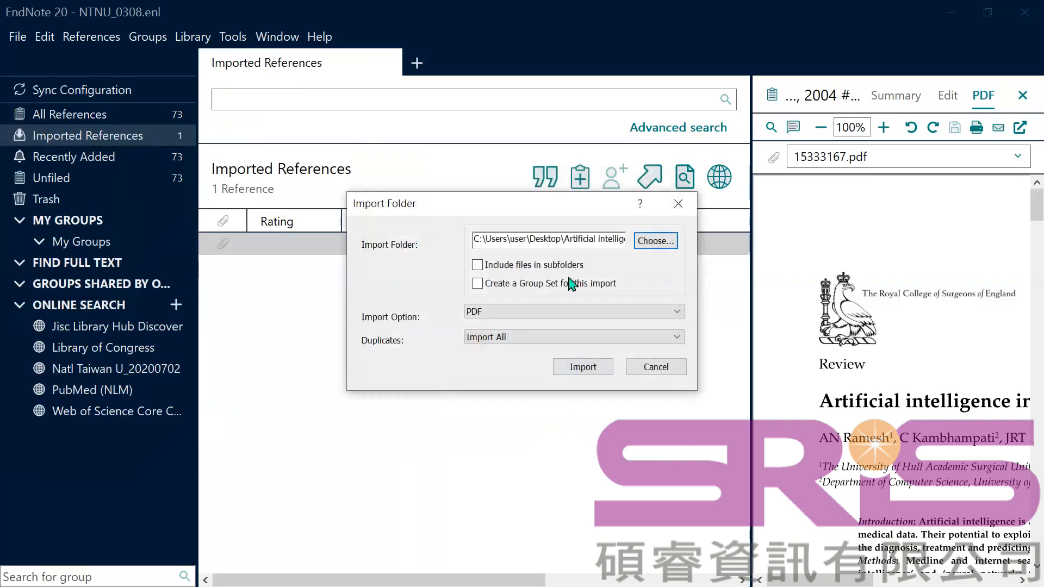
- Include files in subfolders, keep the PDF import option, and import the folder
{"action": "left_click", "coordinate": [477, 266]}
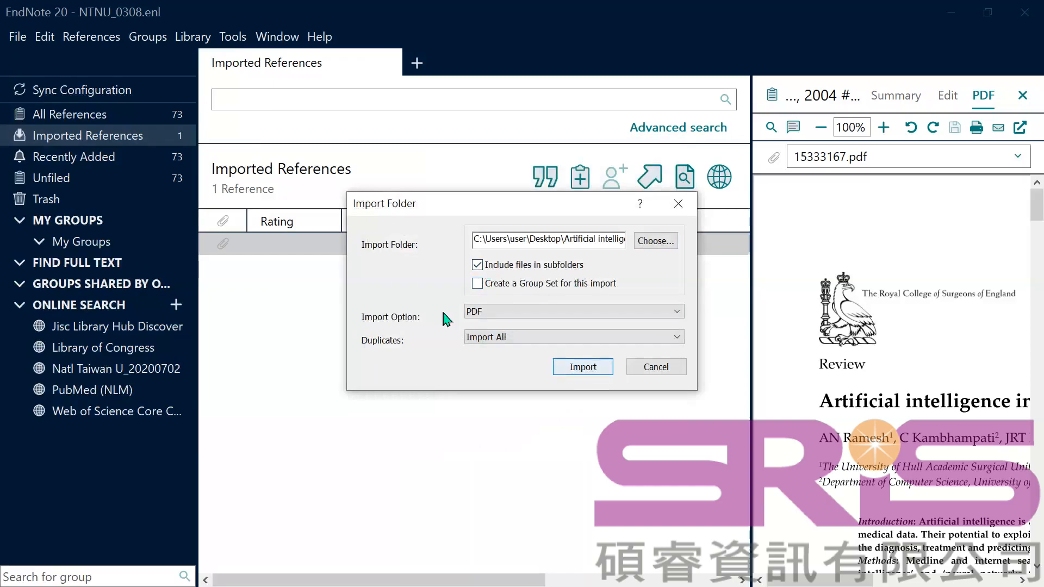
{"action": "left_click", "coordinate": [496, 314]}
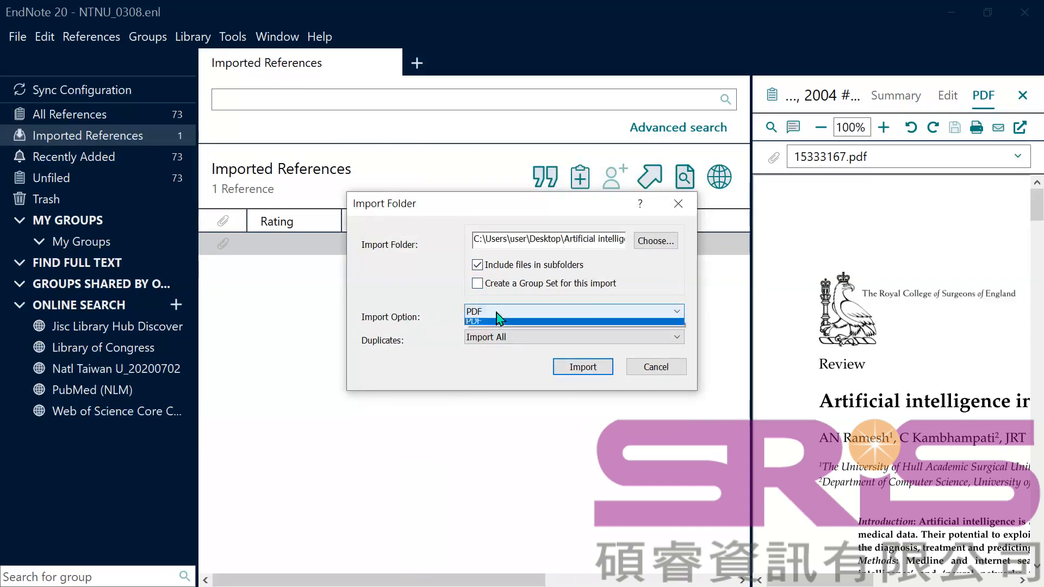
{"action": "left_click", "coordinate": [508, 365]}
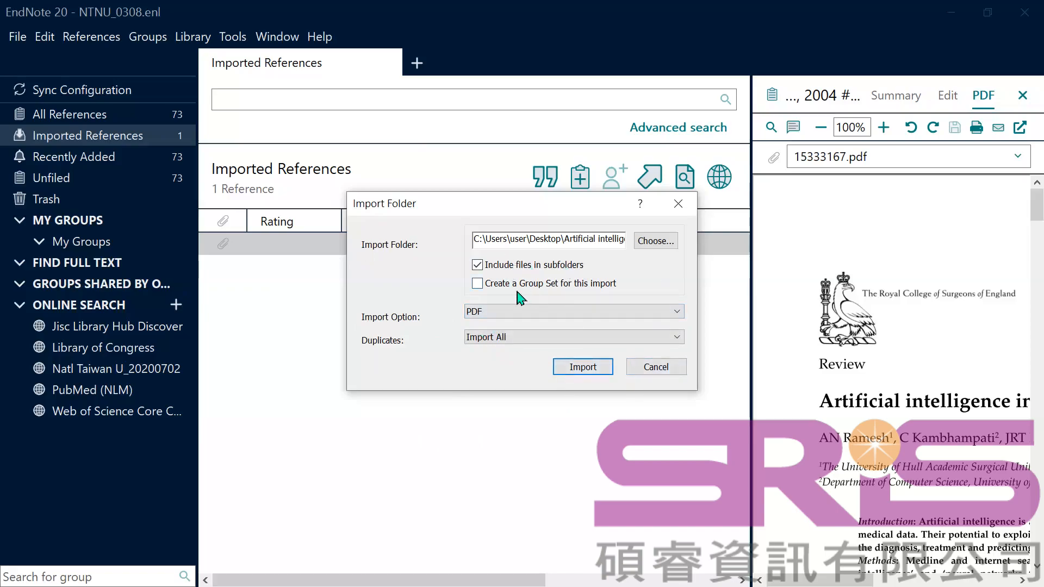
{"action": "left_click", "coordinate": [591, 371]}
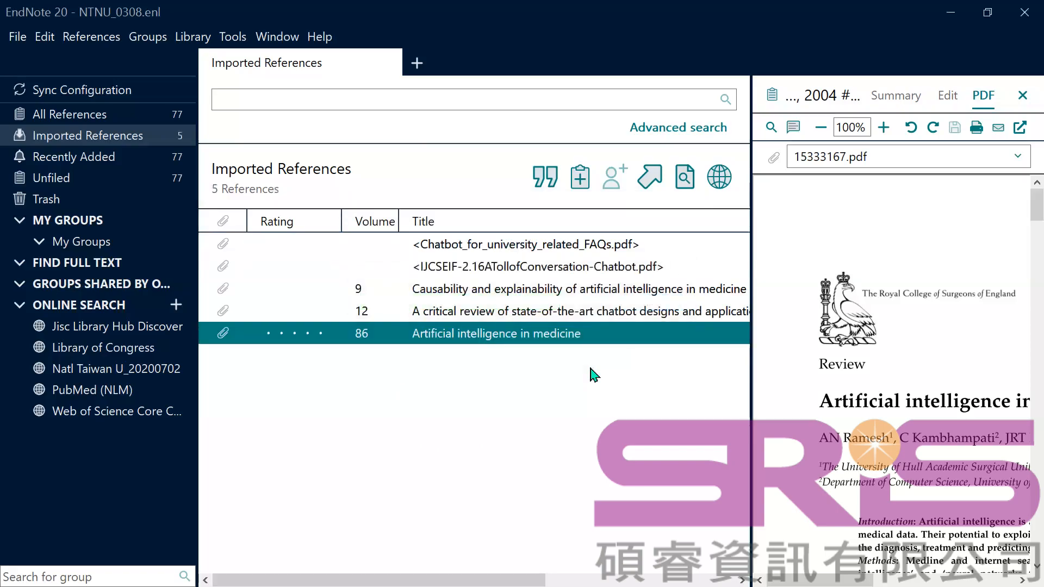
- Select all the imported references, then open the Chatbot_for_university_related_FAQs.pdf record for editing, saving the pending reference changes
{"action": "left_click", "coordinate": [547, 413]}
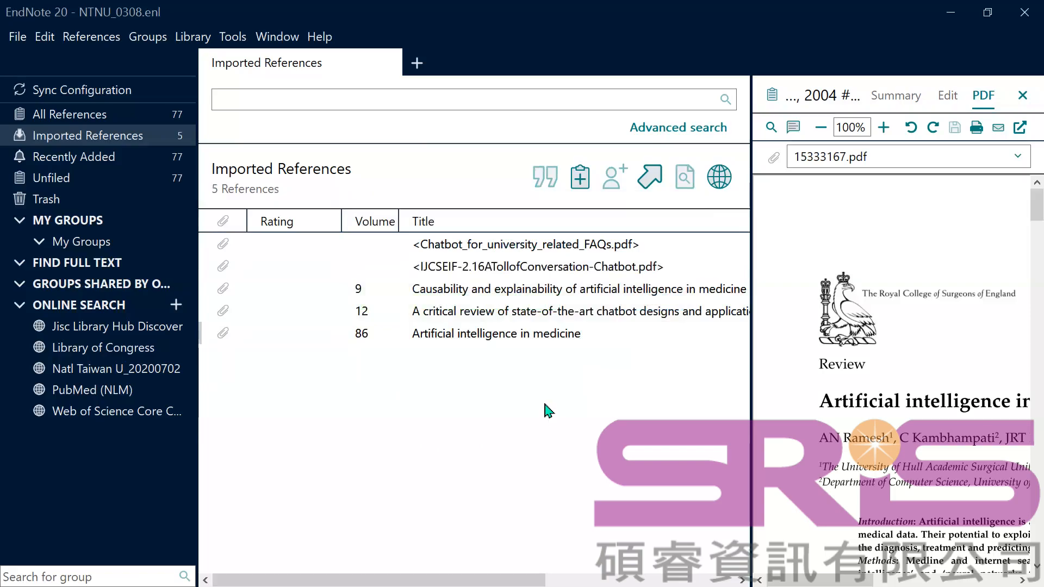
{"action": "left_click_drag", "start_coordinate": [623, 396], "coordinate": [437, 231]}
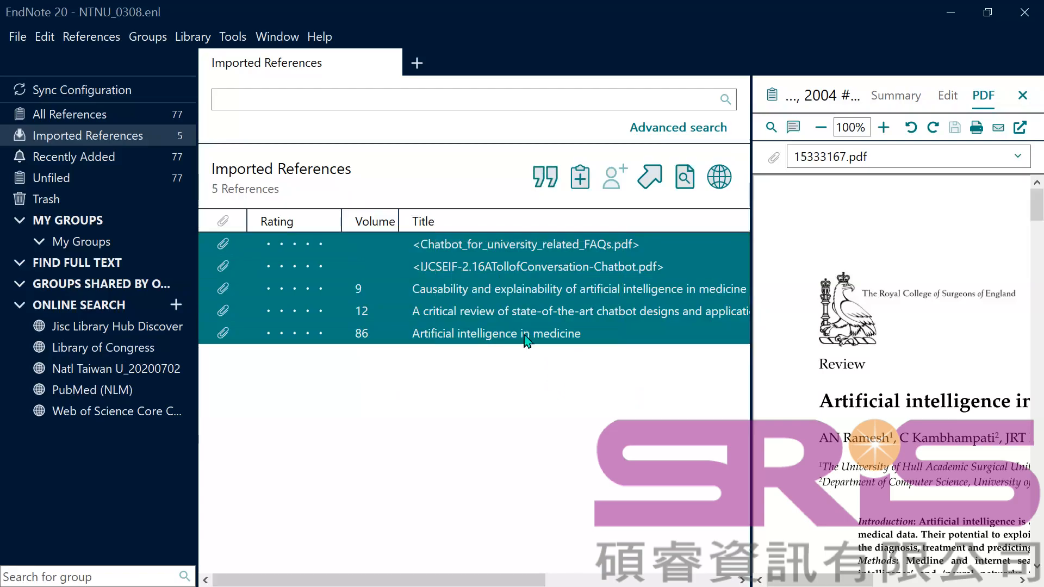
{"action": "left_click", "coordinate": [568, 245]}
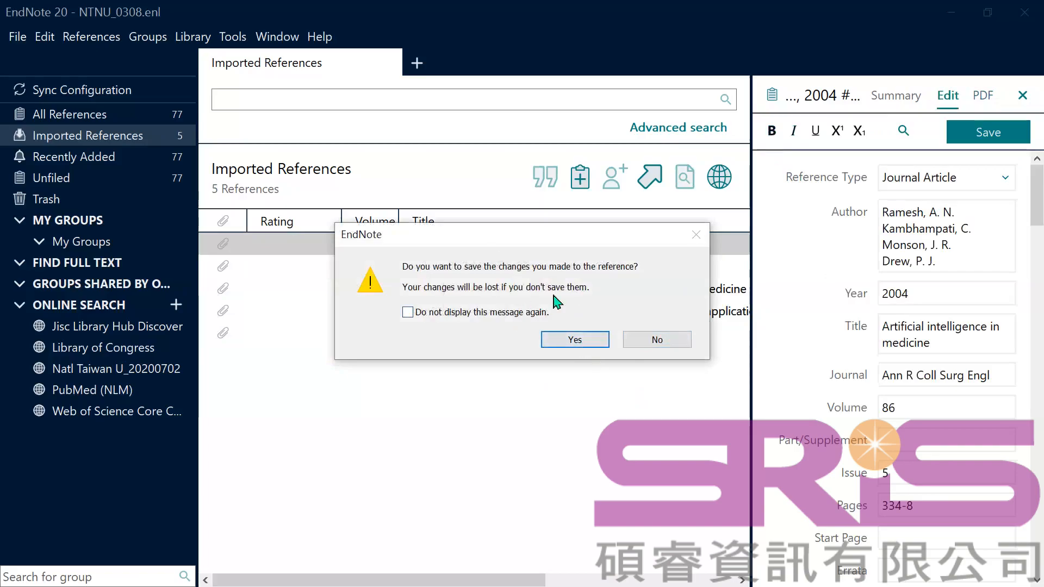
{"action": "left_click", "coordinate": [584, 345]}
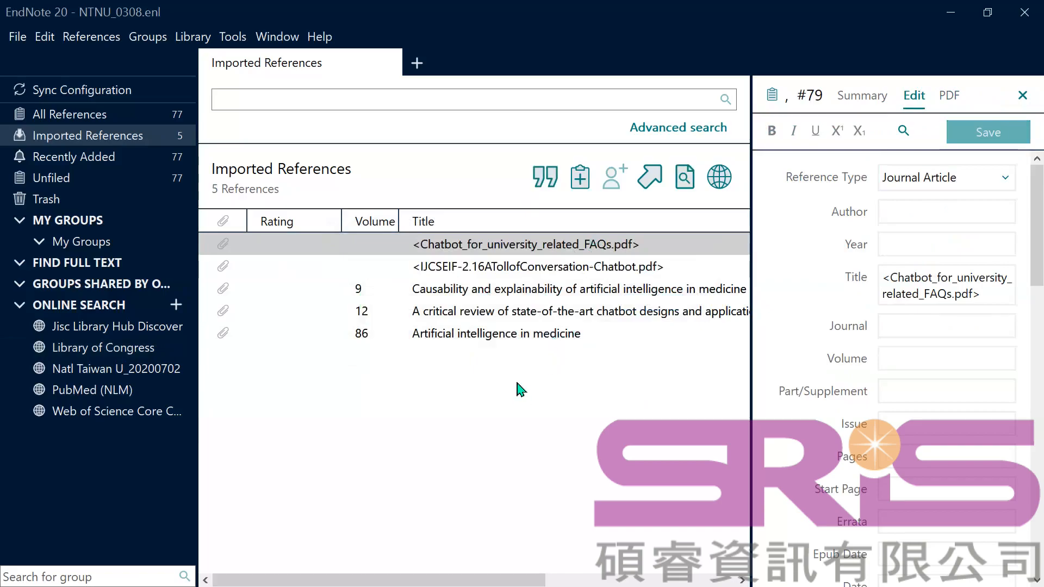
{"action": "left_click", "coordinate": [619, 247]}
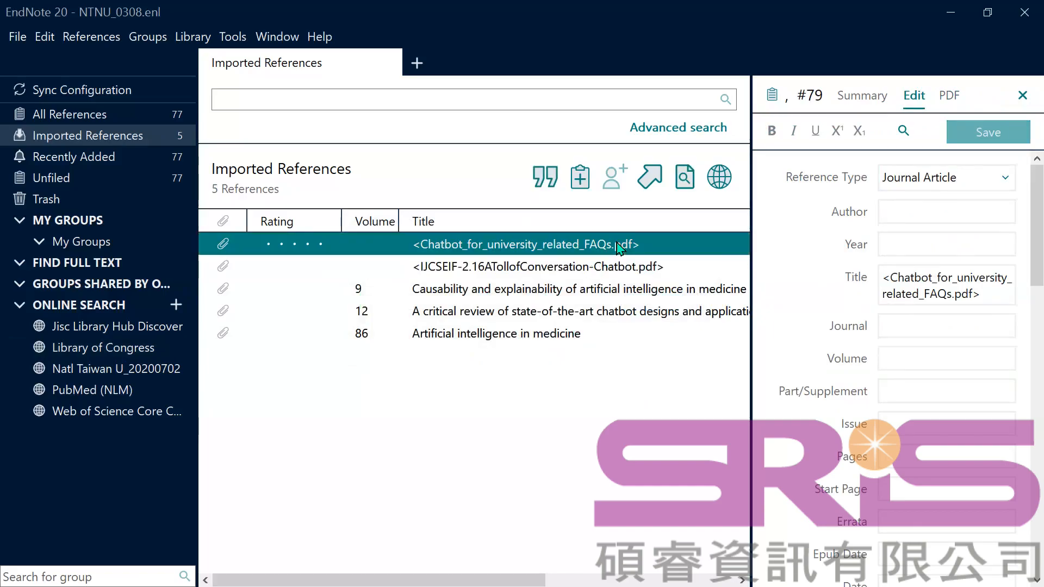
- Open the attached PDF of the IJCSEIF-2.16ATollofConversation-Chatbot.pdf reference and widen the reference pane
{"action": "left_click", "coordinate": [587, 267]}
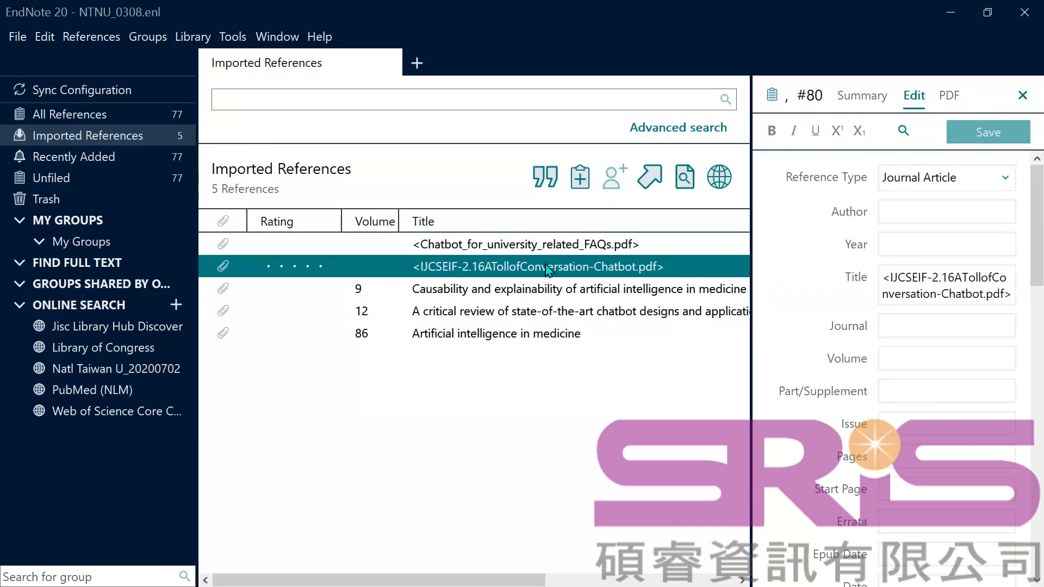
{"action": "left_click", "coordinate": [951, 102]}
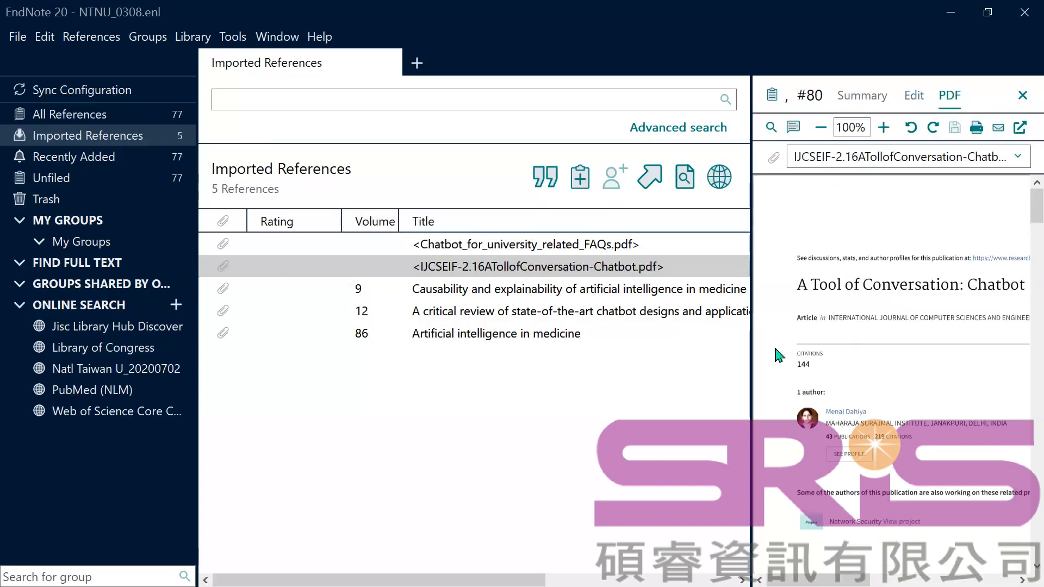
{"action": "left_click_drag", "start_coordinate": [752, 358], "coordinate": [501, 358]}
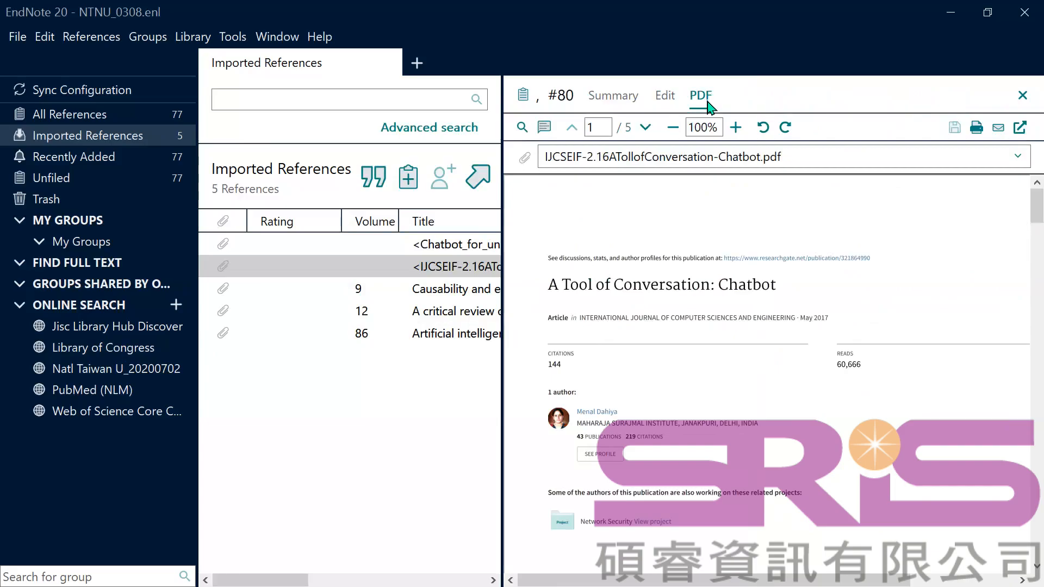
- Select the title "A Tool of Conversation: Chatbot" in the PDF and show the options for copying it, then dismiss them
{"action": "left_click_drag", "start_coordinate": [548, 285], "coordinate": [790, 288]}
{"action": "right_click", "coordinate": [710, 289]}
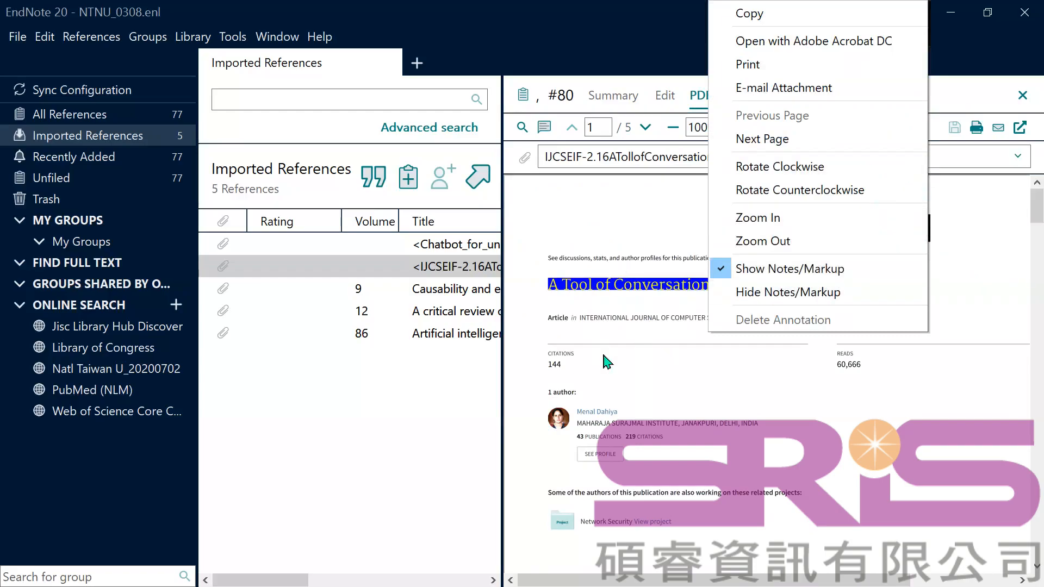
{"action": "left_click", "coordinate": [693, 347]}
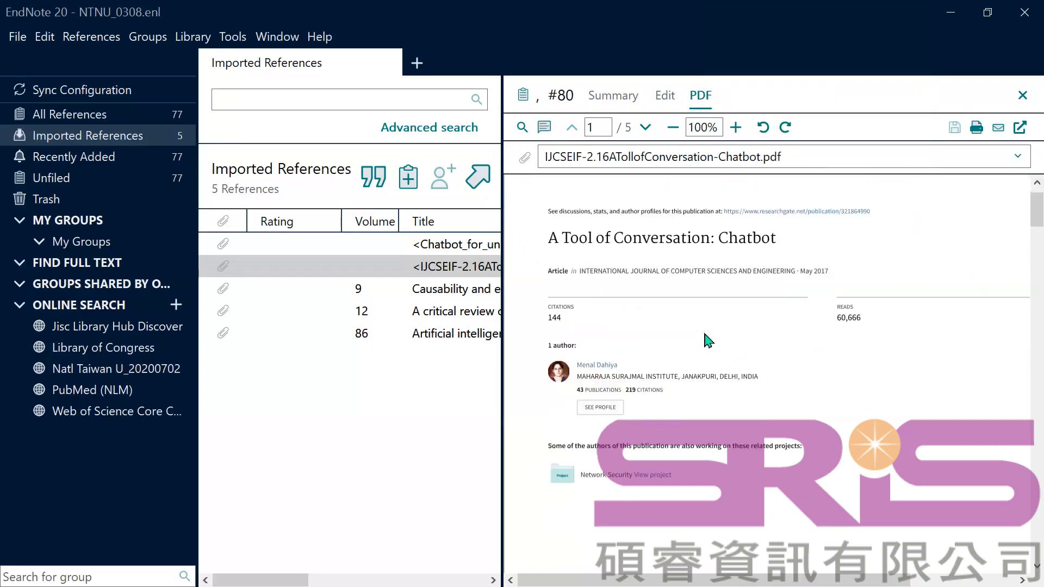
{"action": "left_click_drag", "start_coordinate": [554, 290], "coordinate": [799, 288]}
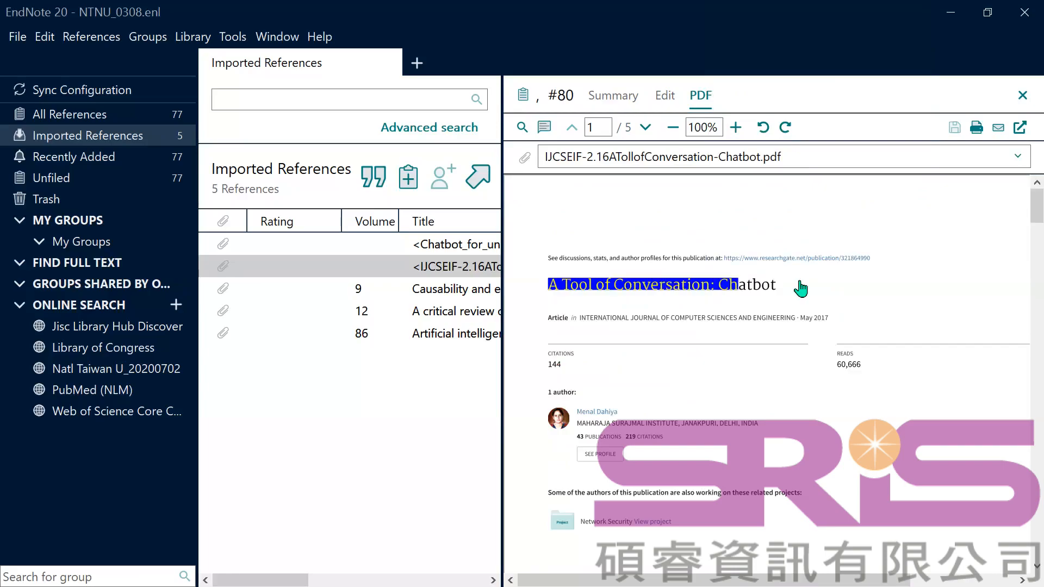
{"action": "right_click", "coordinate": [664, 287]}
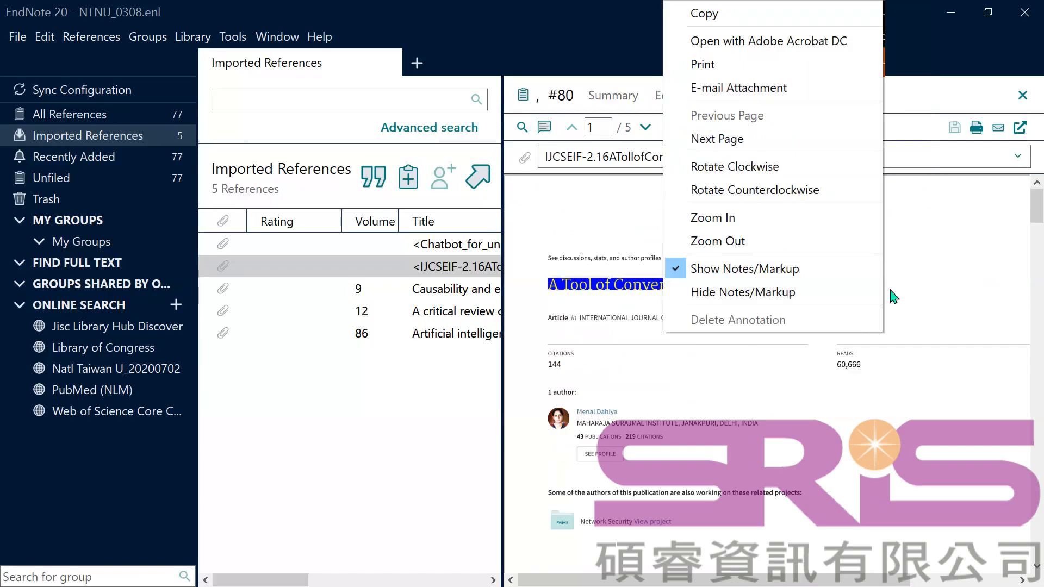
{"action": "left_click", "coordinate": [660, 403]}
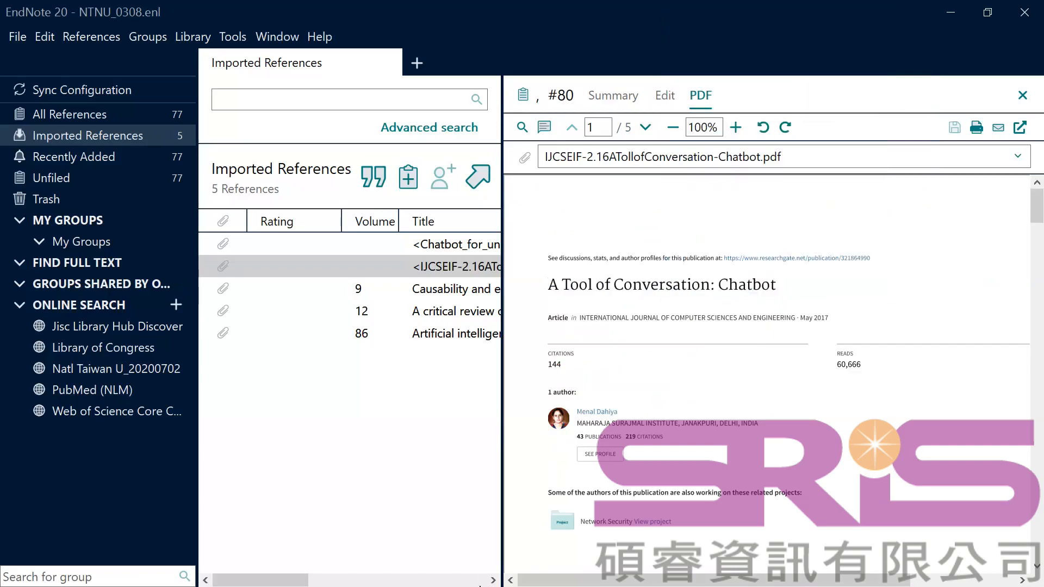
- Switch to Chrome, restore its window to a smaller size, and look through the artificial intelligence label of the Google Scholar library
{"action": "left_click", "coordinate": [422, 549]}
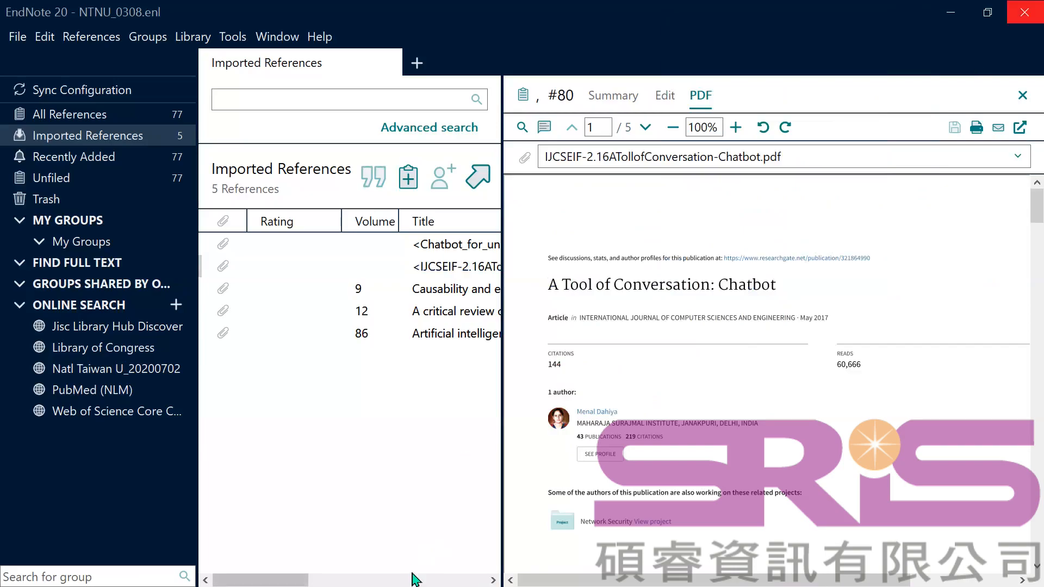
{"action": "key", "text": "alt+Tab"}
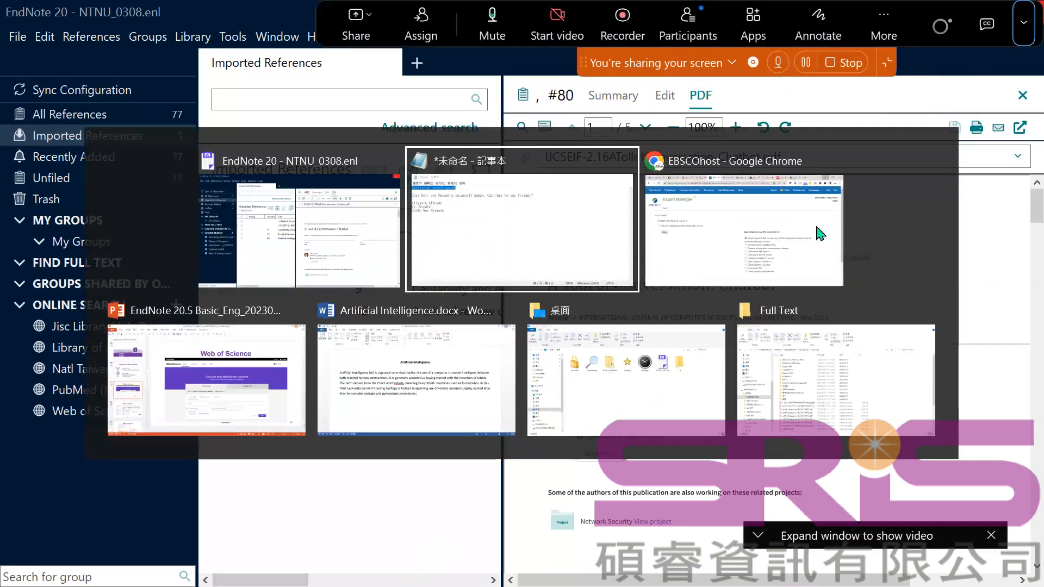
{"action": "left_click", "coordinate": [773, 245]}
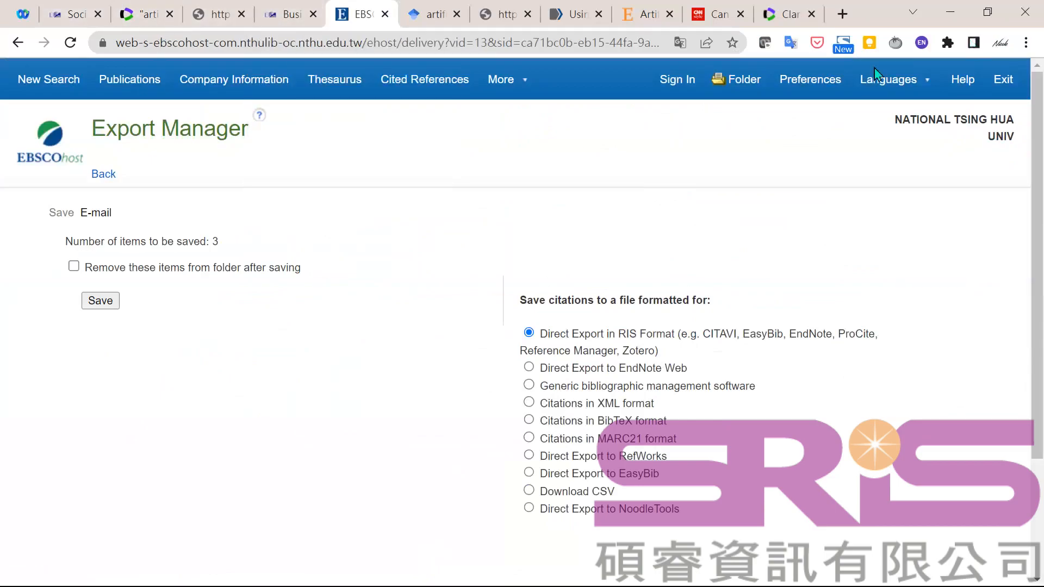
{"action": "left_click", "coordinate": [1001, 17]}
{"action": "left_click", "coordinate": [435, 97]}
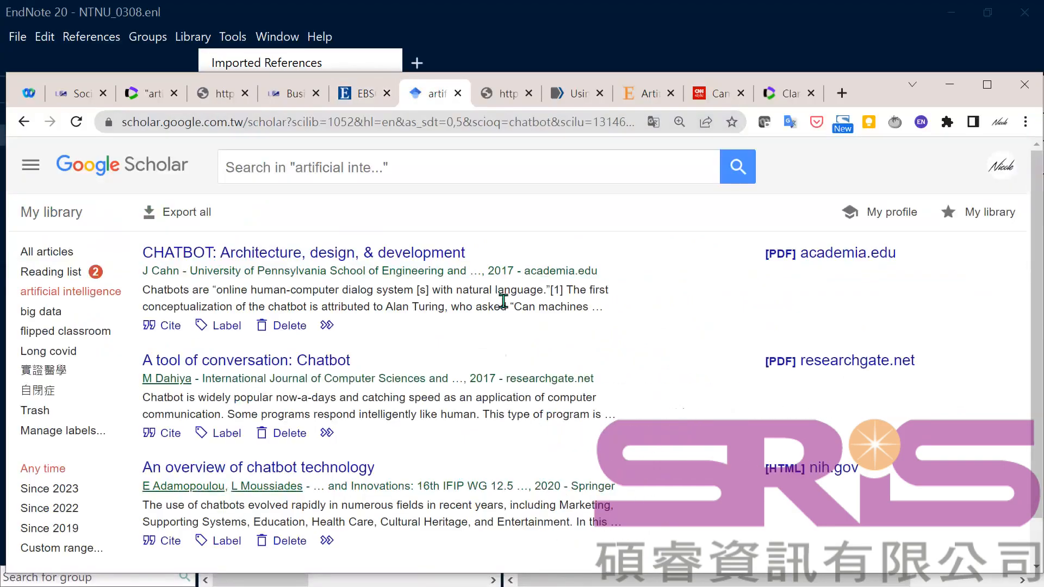
{"action": "left_click", "coordinate": [305, 169]}
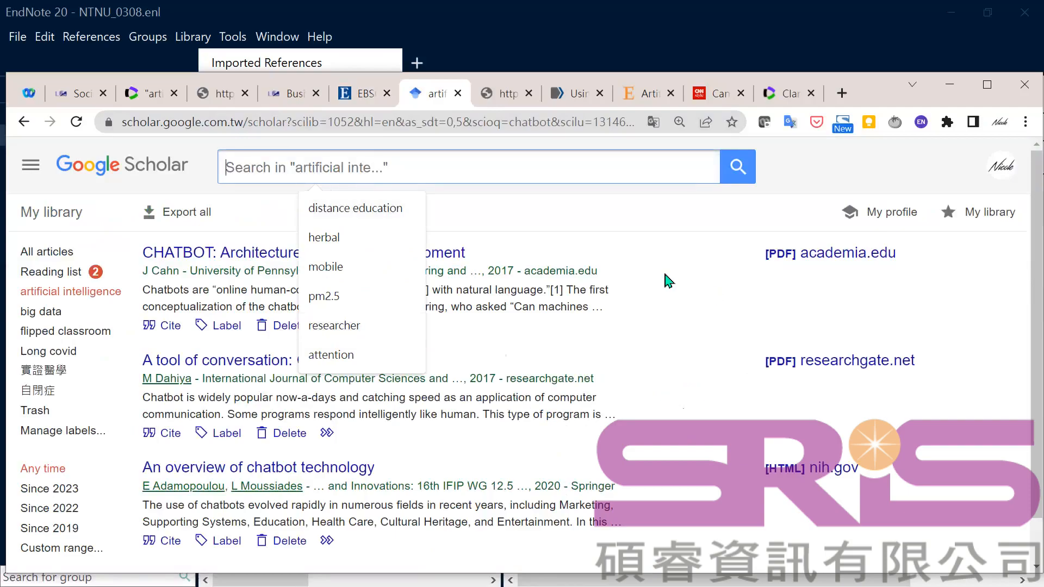
{"action": "scroll", "coordinate": [550, 226], "scroll_direction": "down", "scroll_amount": 1}
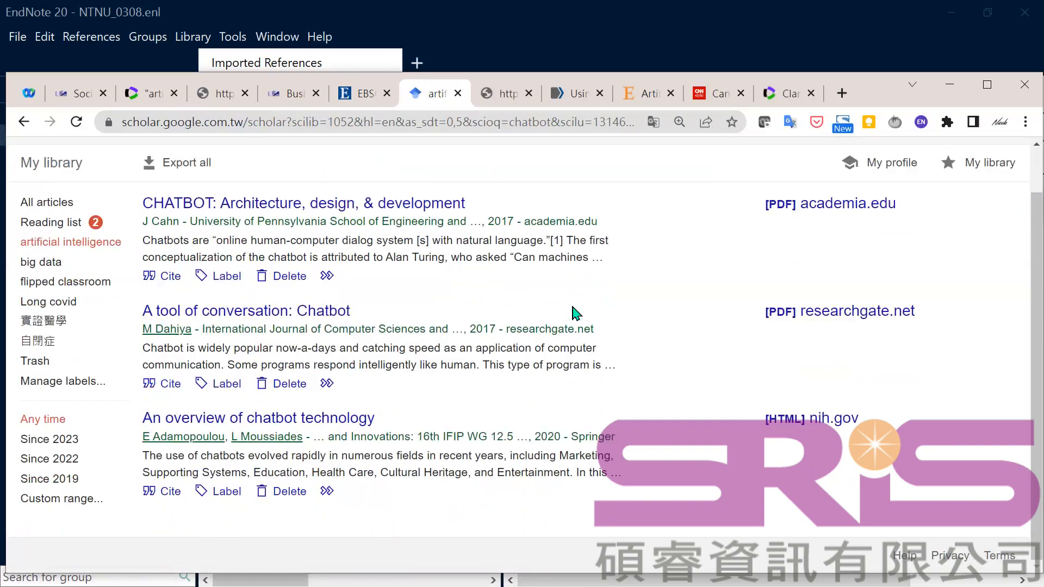
- Search Google Scholar for "A Tool of Conversation: Chatbot" from its home page
{"action": "scroll", "coordinate": [574, 310], "scroll_direction": "up", "scroll_amount": 1}
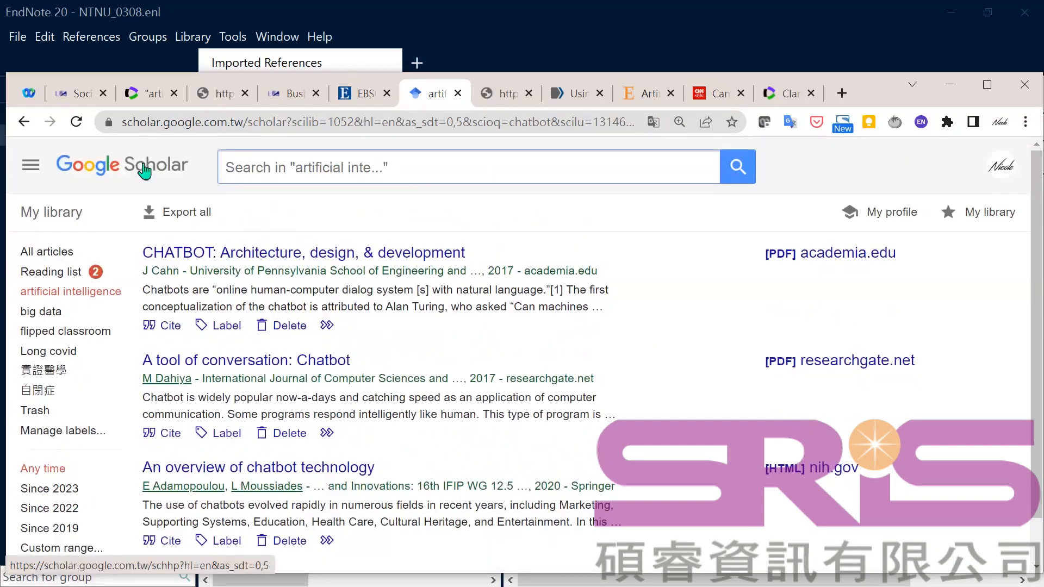
{"action": "left_click", "coordinate": [145, 171]}
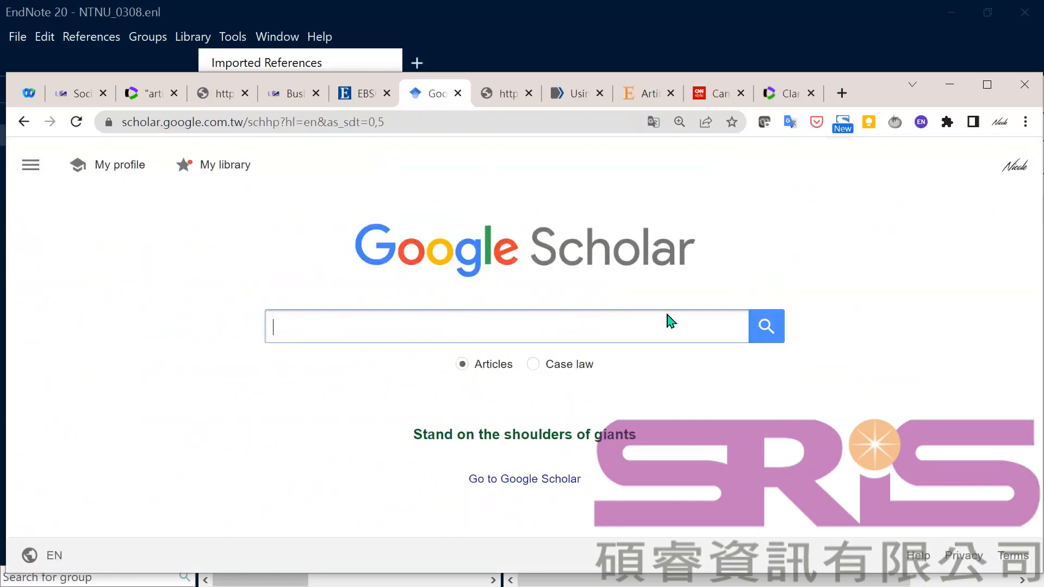
{"action": "right_click", "coordinate": [558, 331]}
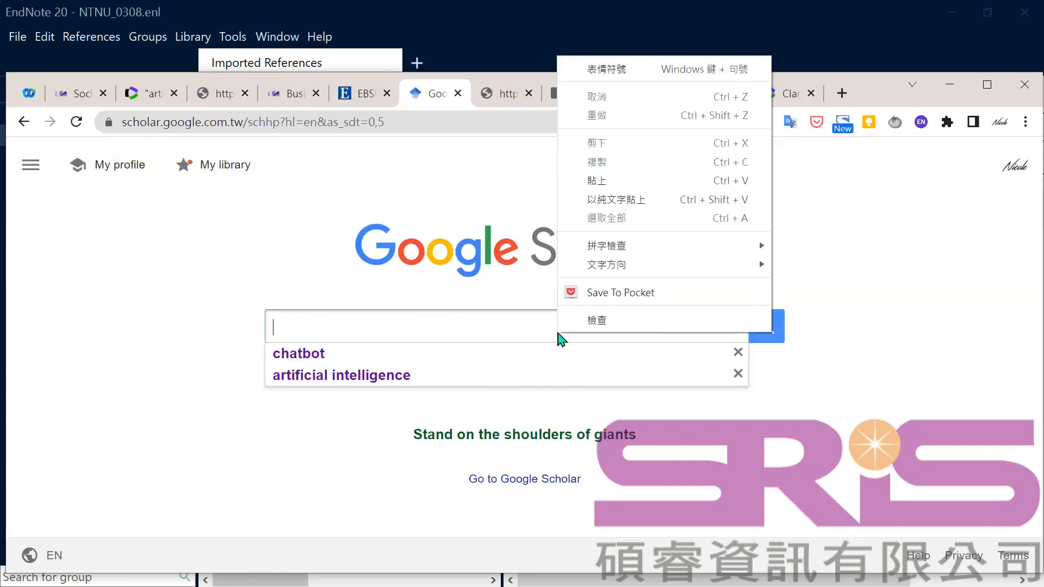
{"action": "left_click", "coordinate": [521, 325]}
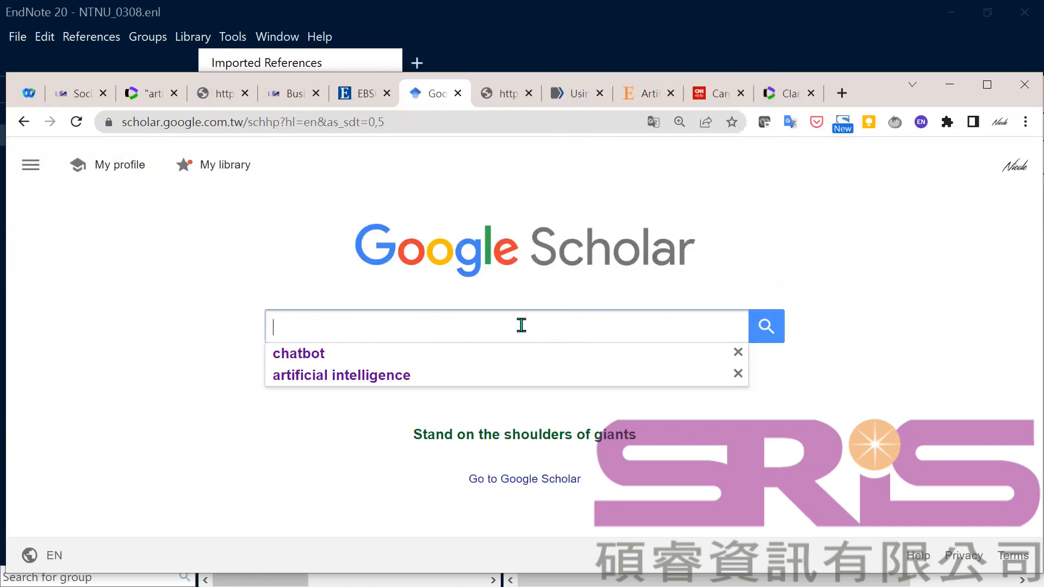
{"action": "type", "text": "A Tool of Conversation: Chatbot"}
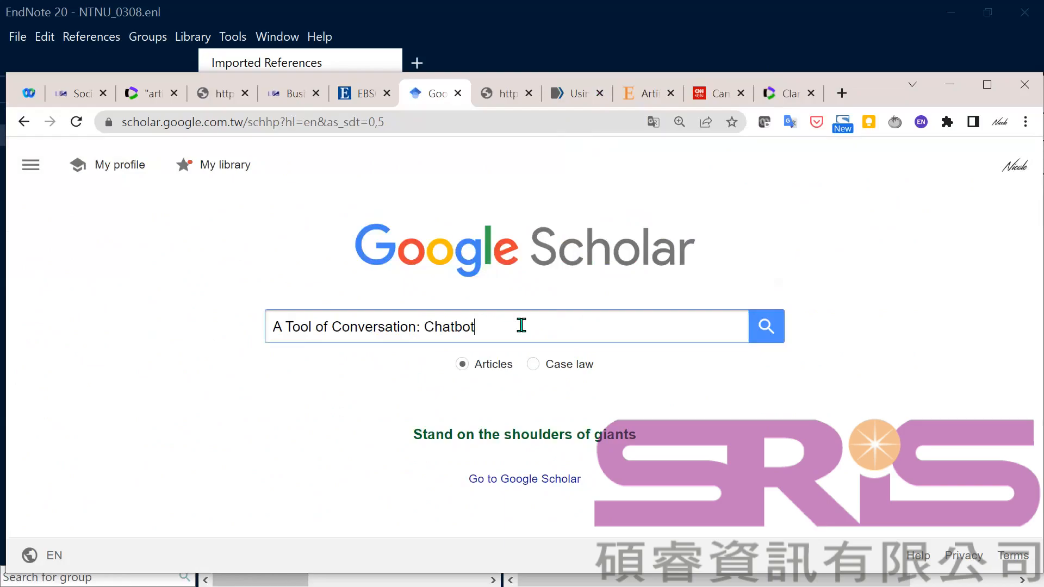
{"action": "left_click", "coordinate": [768, 330]}
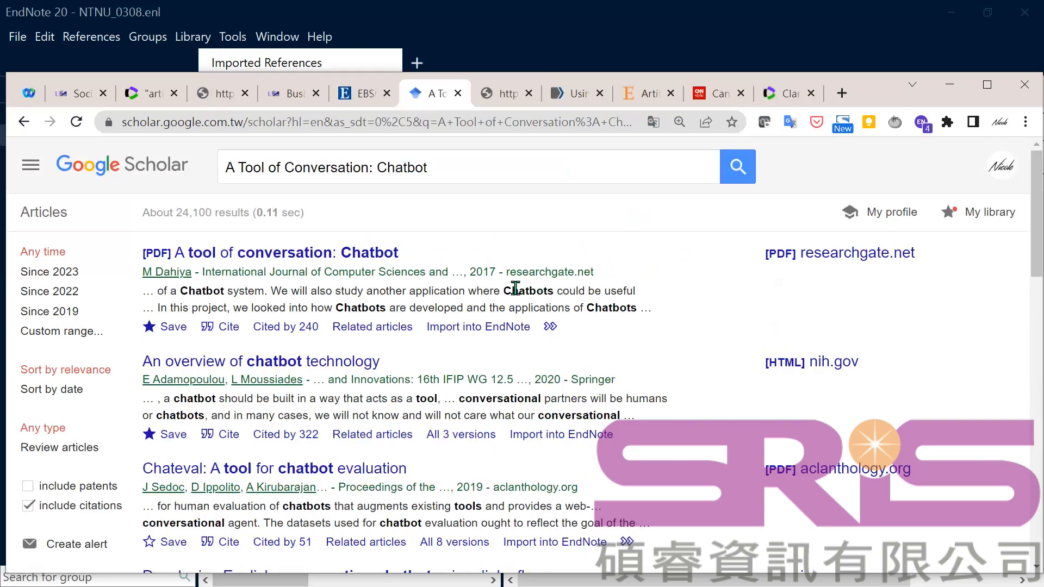
- Download the EndNote citation file for the article "A tool of conversation: Chatbot" and close its citation window
{"action": "left_click", "coordinate": [229, 328]}
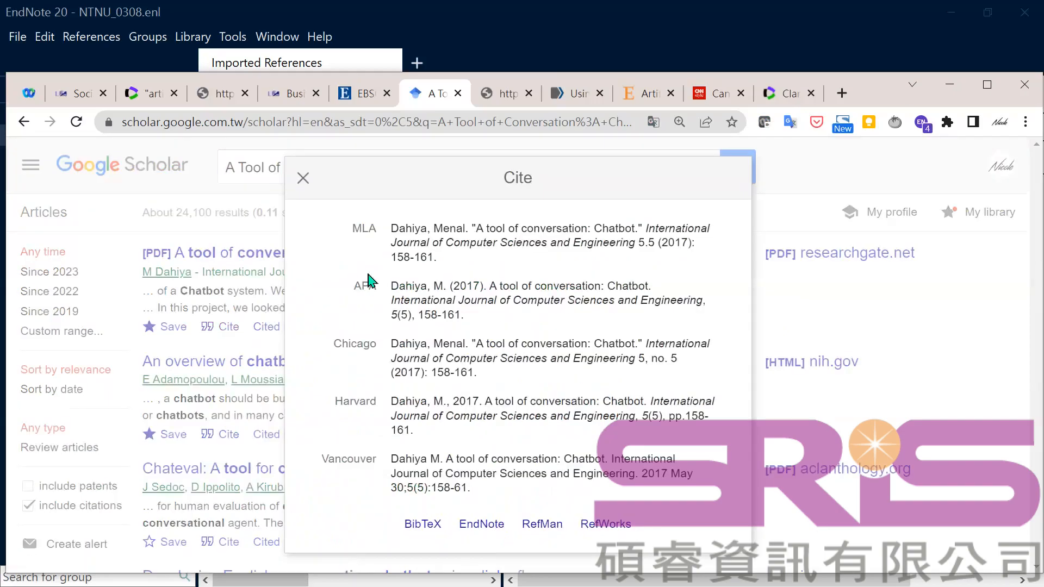
{"action": "left_click", "coordinate": [481, 527]}
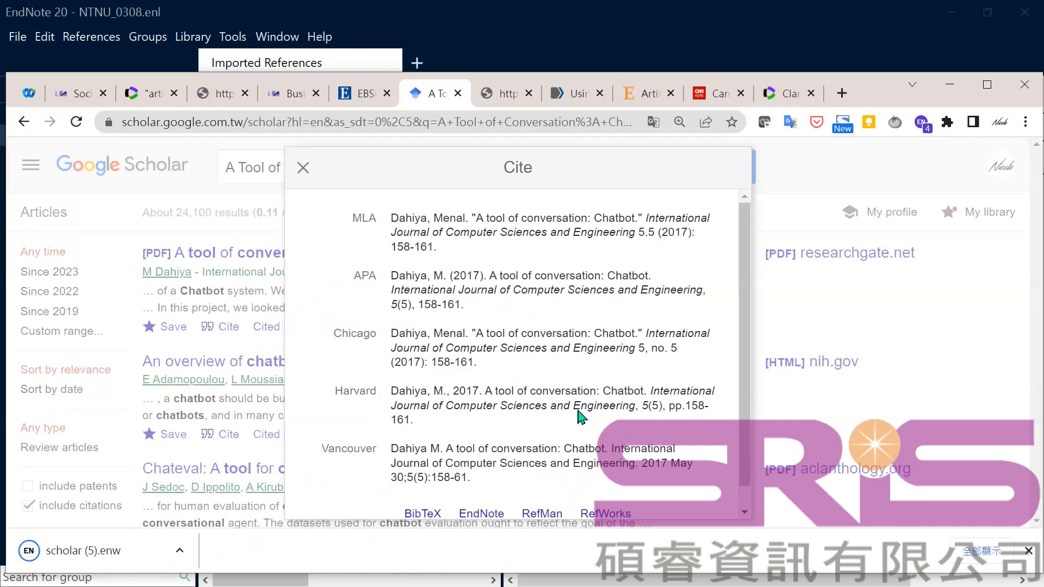
{"action": "left_click", "coordinate": [303, 168]}
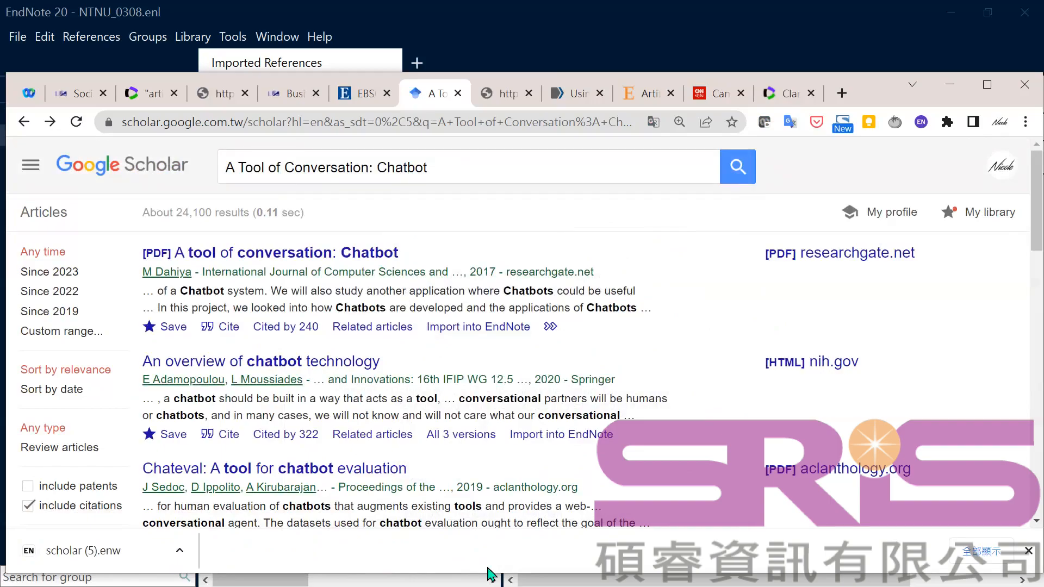
- Switch to EndNote and copy the title "Chatbot for University Related FAQs" from the PDF attached to the Chatbot_for_university_related_FAQs.pdf reference
{"action": "key", "text": "alt+Tab"}
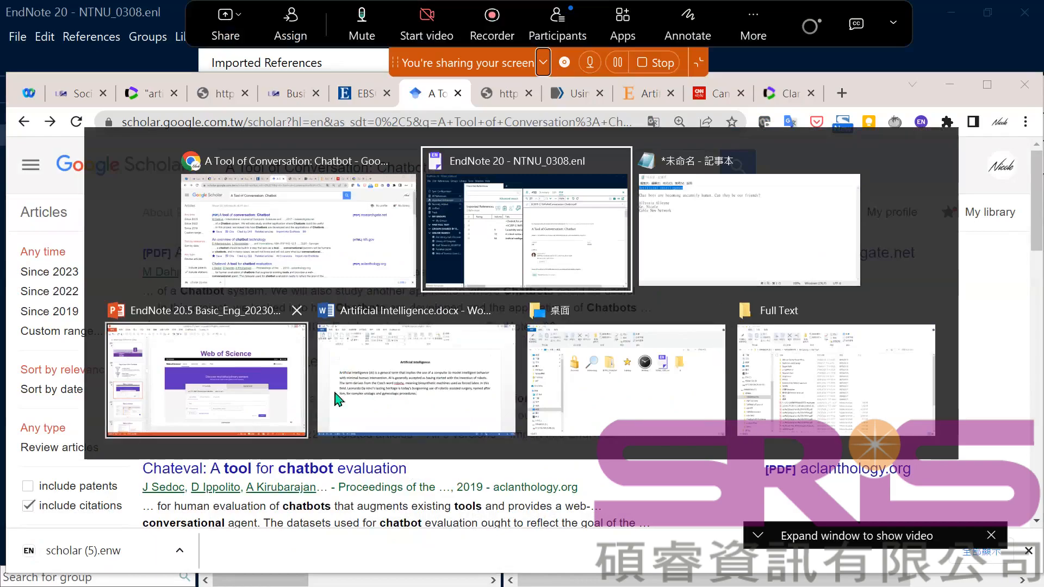
{"action": "left_click", "coordinate": [473, 261]}
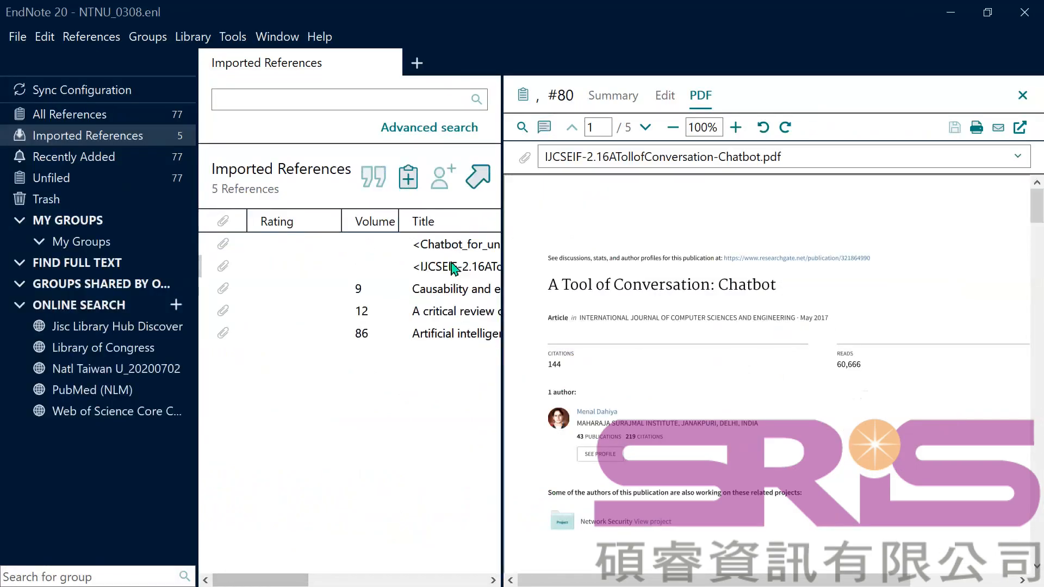
{"action": "left_click", "coordinate": [455, 267]}
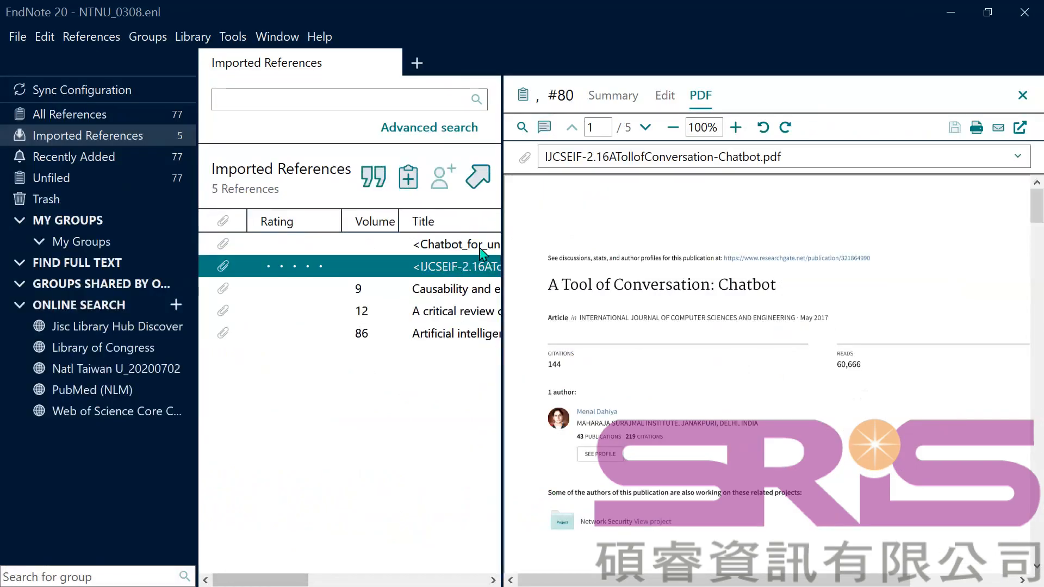
{"action": "left_click", "coordinate": [480, 245]}
{"action": "left_click_drag", "start_coordinate": [645, 249], "coordinate": [1028, 251]}
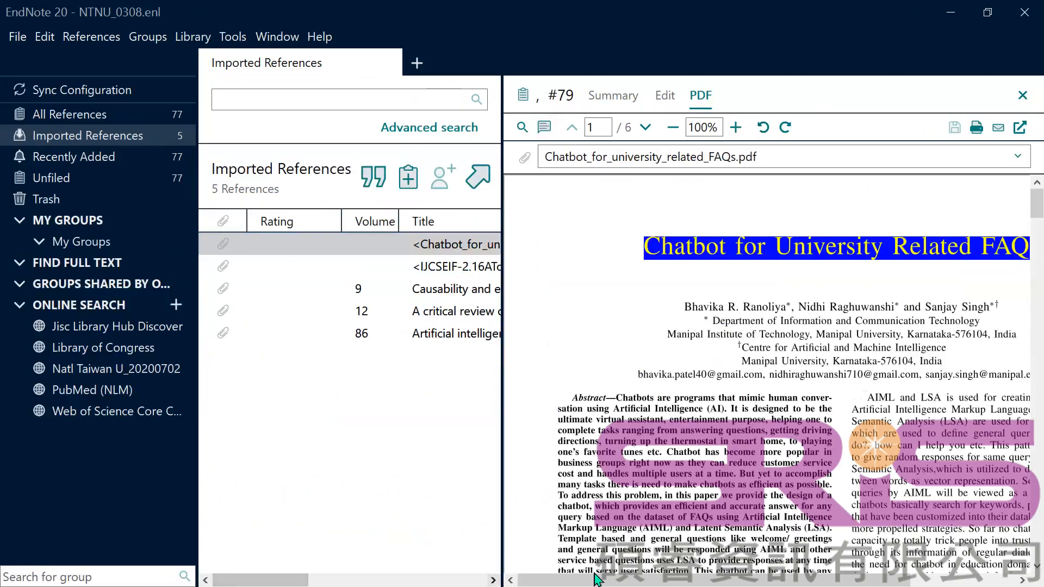
{"action": "left_click_drag", "start_coordinate": [726, 581], "coordinate": [816, 580]}
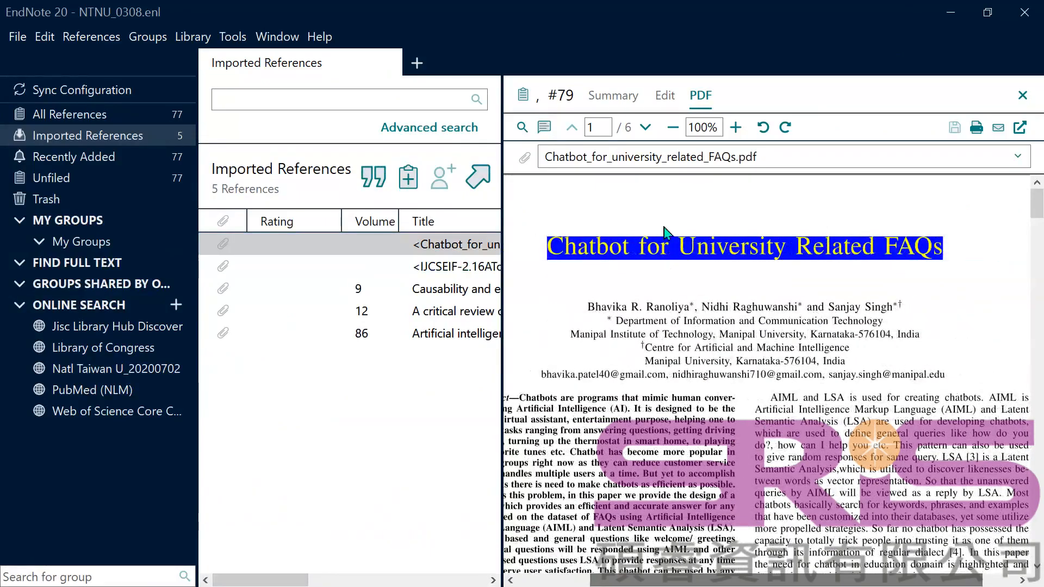
{"action": "right_click", "coordinate": [673, 261]}
{"action": "left_click", "coordinate": [702, 266]}
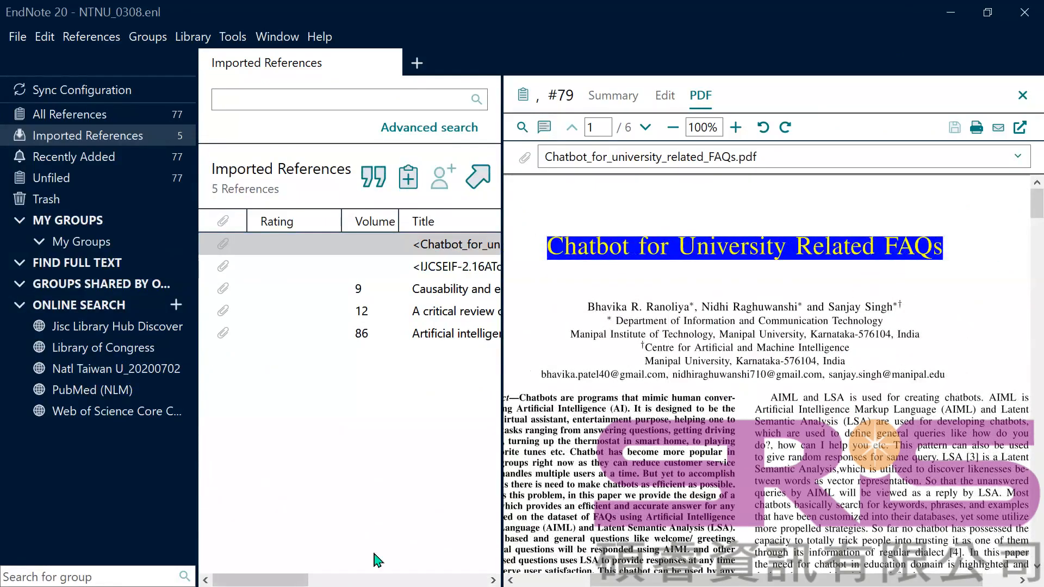
- Switch to Chrome and add the Reading list label to the saved article "A tool of conversation: Chatbot" in the Google Scholar results
{"action": "key", "text": "alt+Tab"}
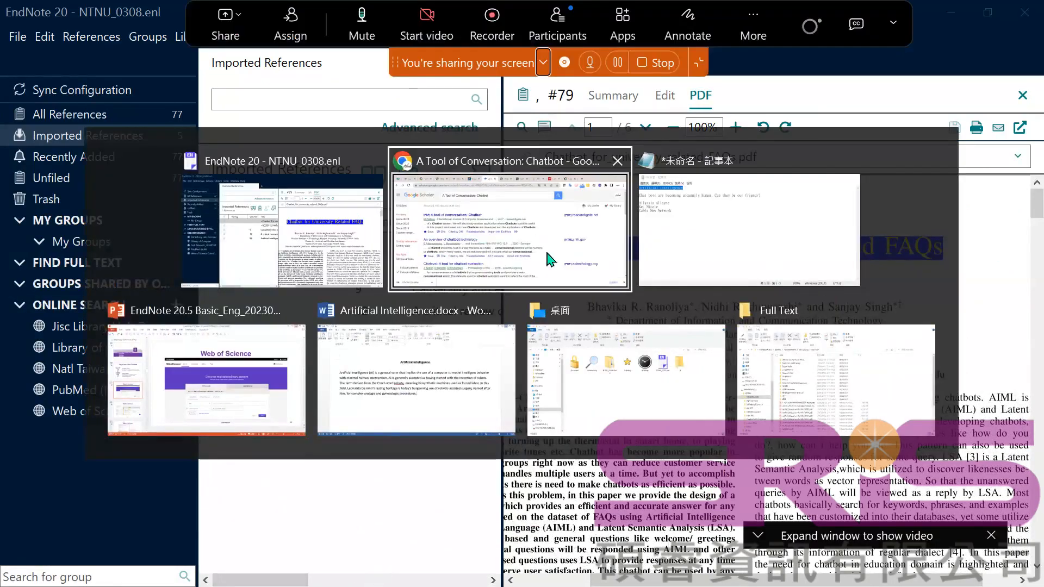
{"action": "left_click", "coordinate": [547, 260]}
{"action": "left_click", "coordinate": [310, 194]}
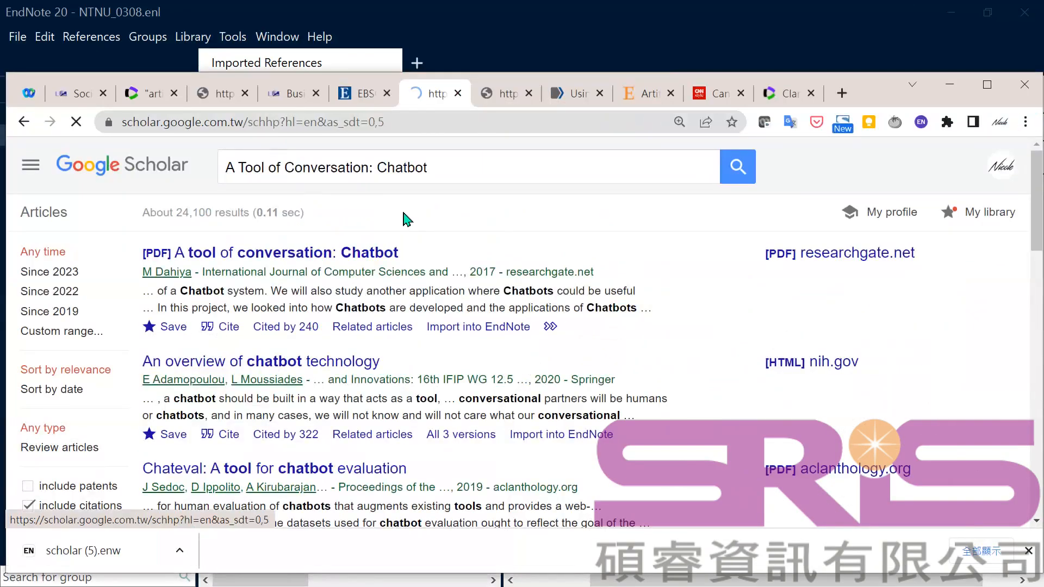
{"action": "left_click", "coordinate": [386, 329]}
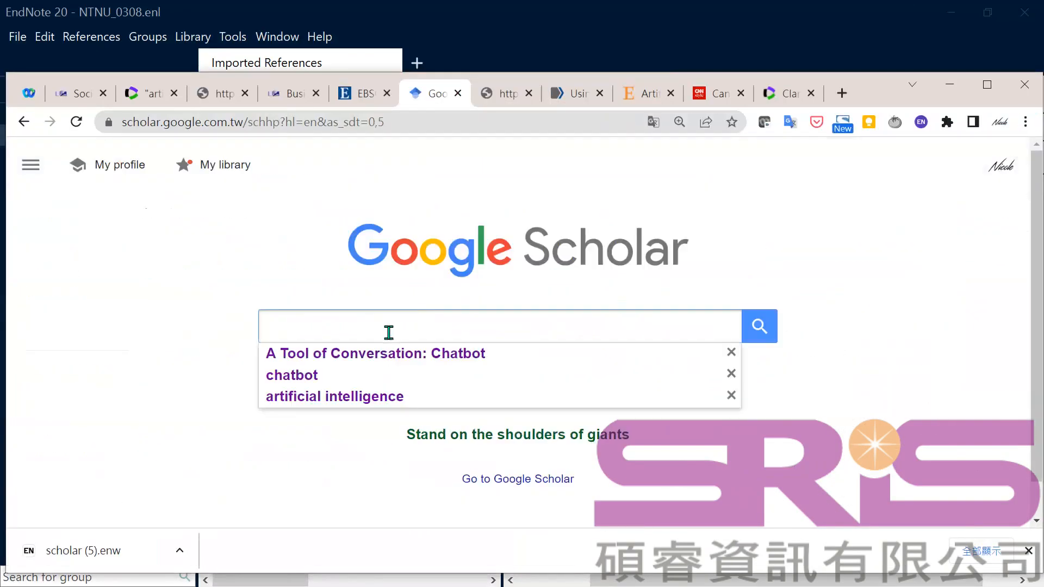
{"action": "left_click", "coordinate": [25, 124]}
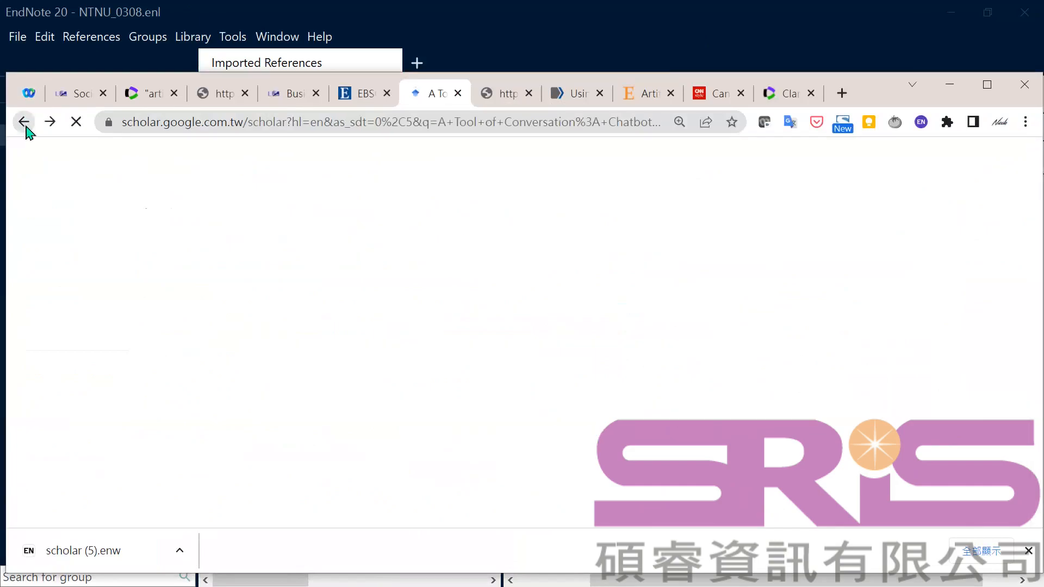
{"action": "left_click", "coordinate": [220, 329]}
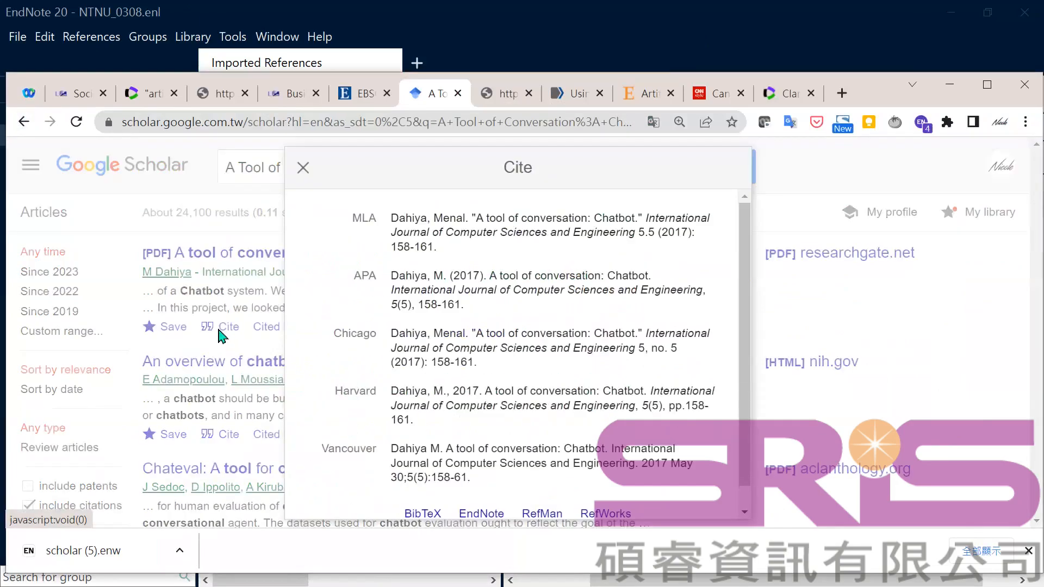
{"action": "left_click", "coordinate": [169, 329]}
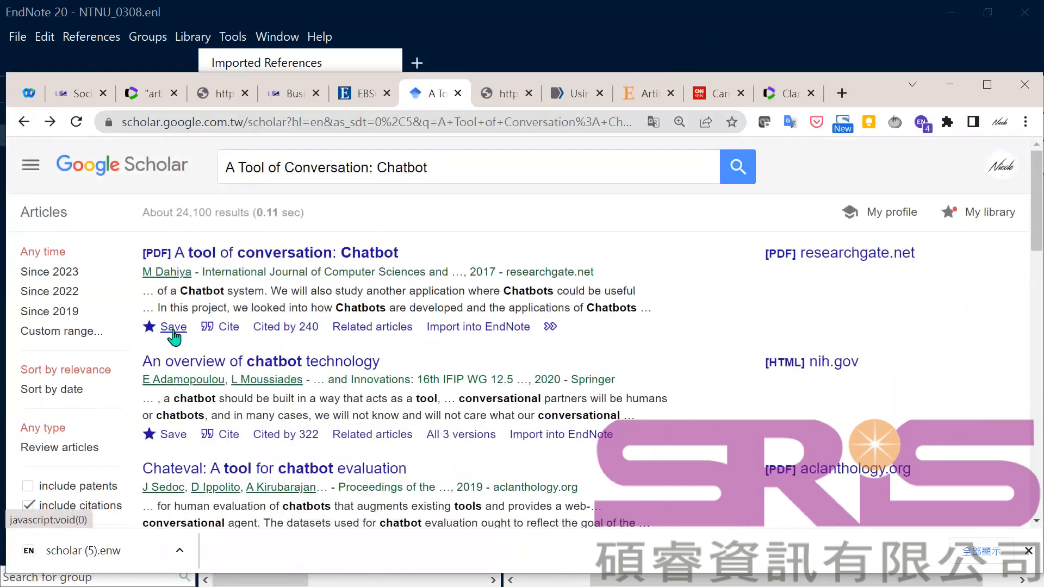
{"action": "left_click", "coordinate": [175, 327]}
{"action": "left_click", "coordinate": [345, 272]}
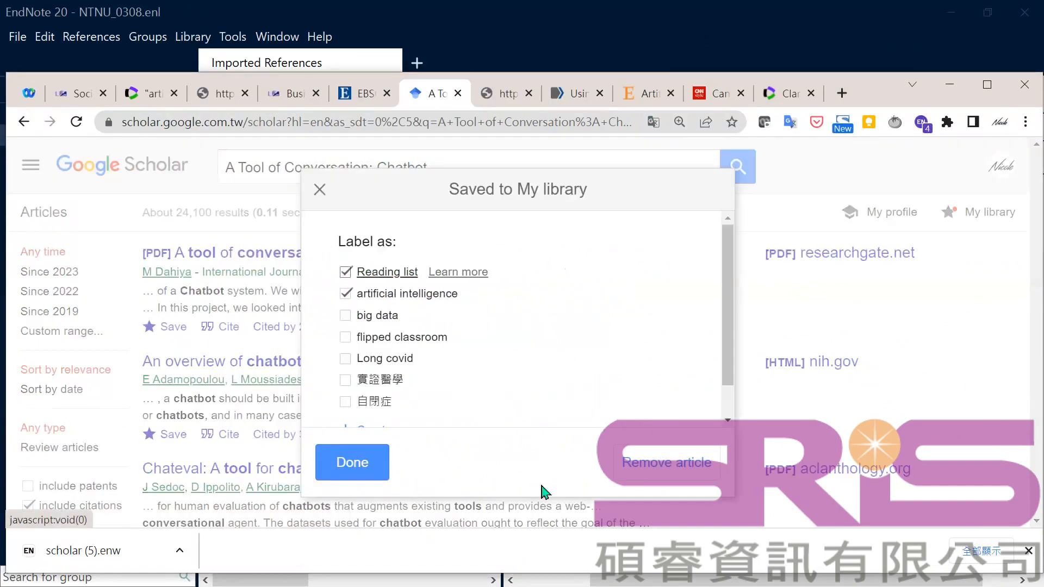
{"action": "left_click", "coordinate": [360, 467]}
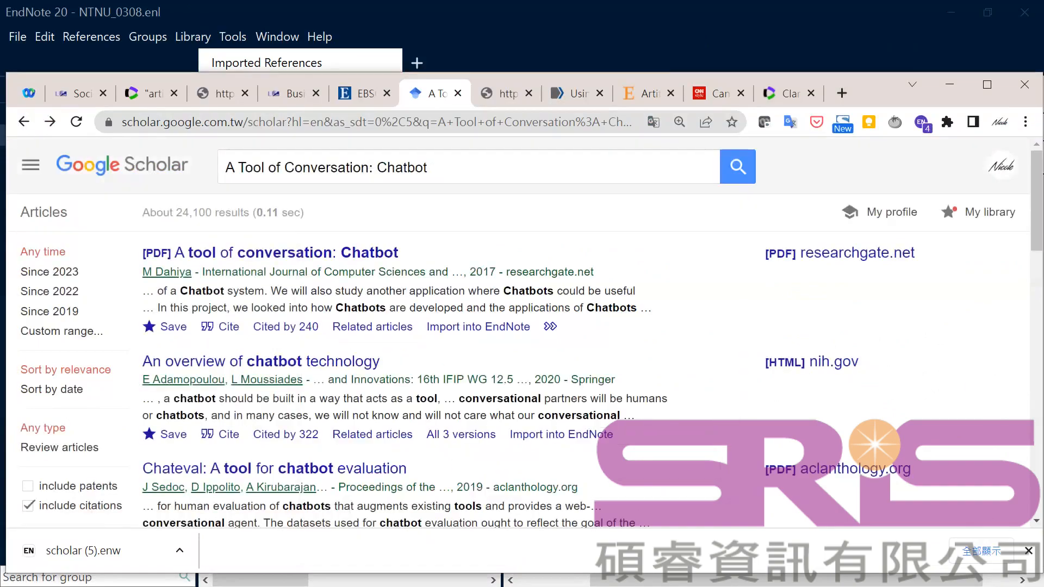
- Return to the Google Scholar home page and search for the copied title "Chatbot for University Related FAQs"
{"action": "left_click", "coordinate": [24, 125]}
{"action": "left_click", "coordinate": [358, 328]}
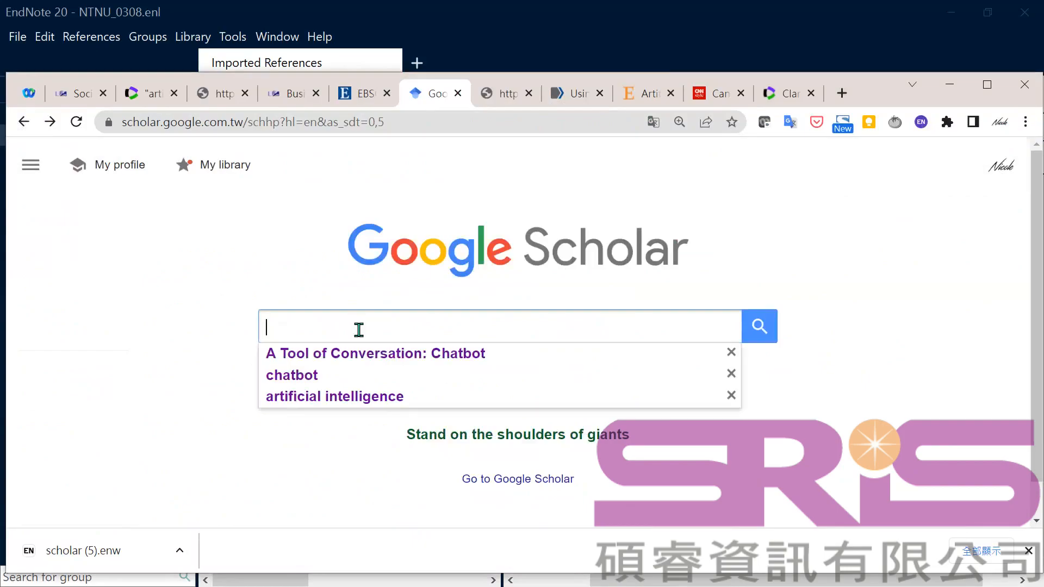
{"action": "key", "text": "ctrl+v"}
{"action": "left_click", "coordinate": [770, 333]}
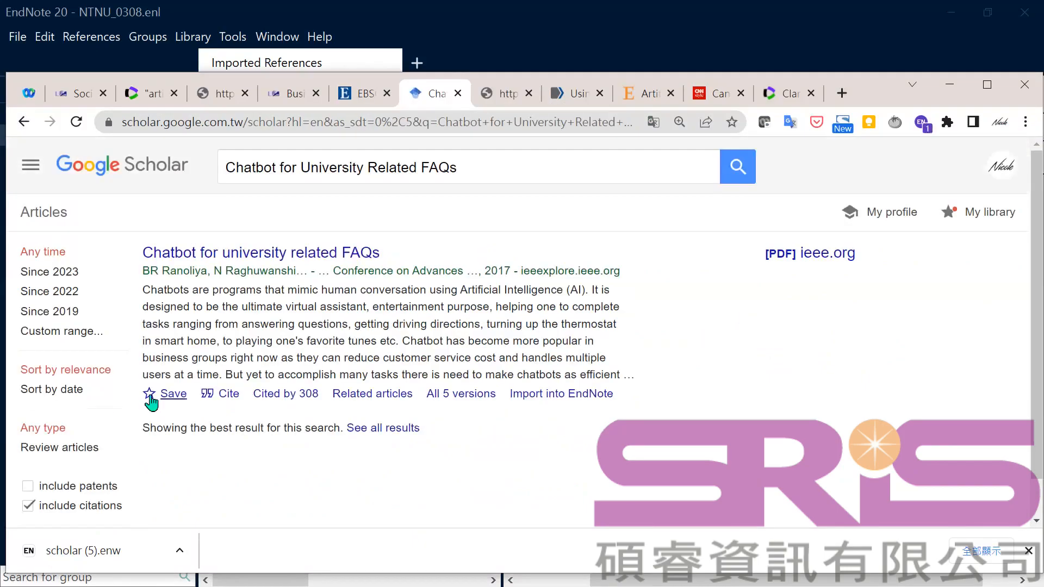
- Save the article "Chatbot for university related FAQs" to the Google Scholar library with the Reading list label
{"action": "left_click", "coordinate": [149, 397]}
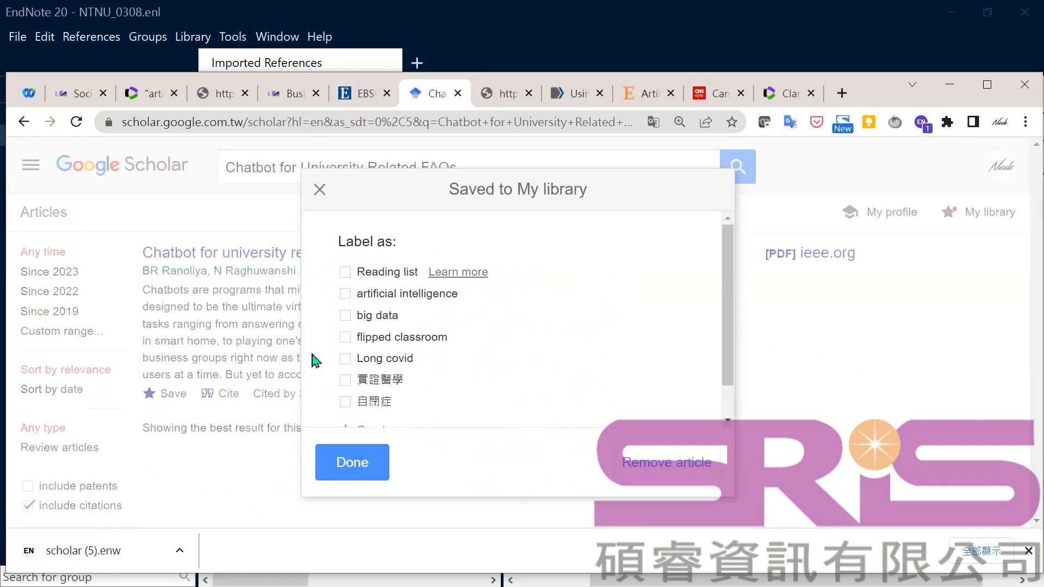
{"action": "left_click", "coordinate": [345, 272]}
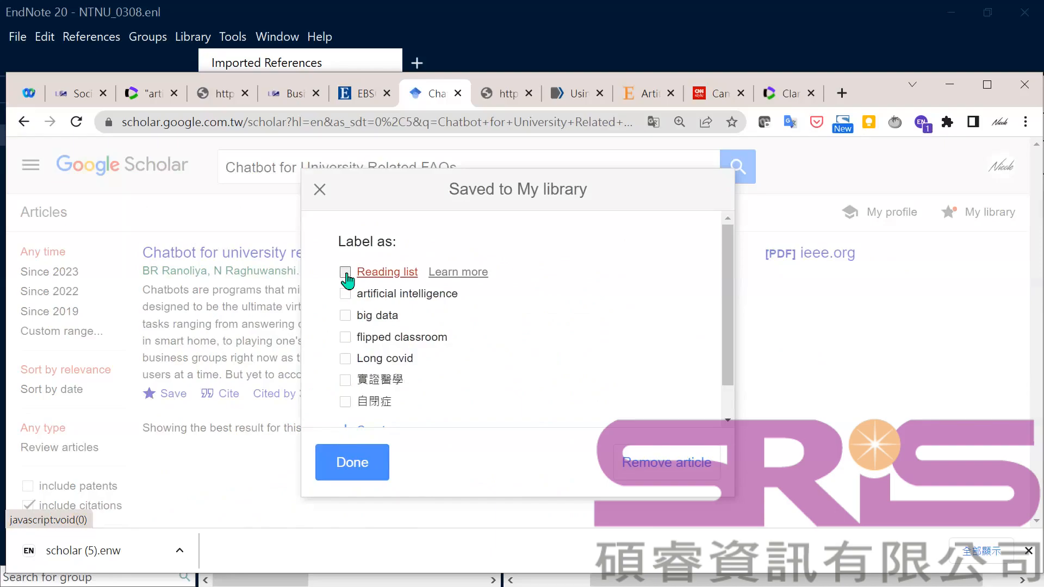
{"action": "left_click", "coordinate": [376, 479]}
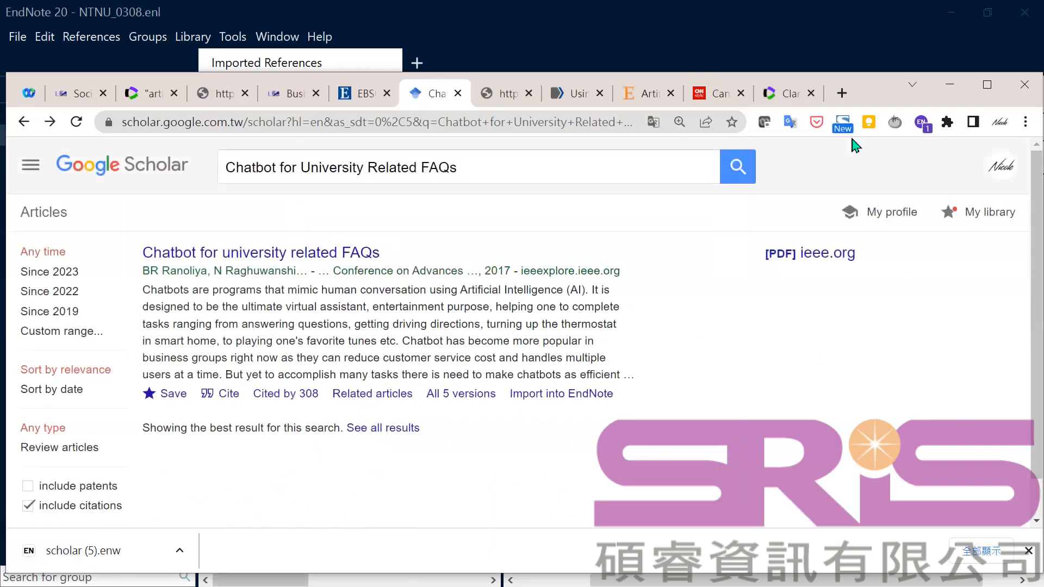
- Open the Reading list in the Google Scholar library and delete the two Chinese-language articles, keeping only the chatbot articles
{"action": "left_click", "coordinate": [977, 217]}
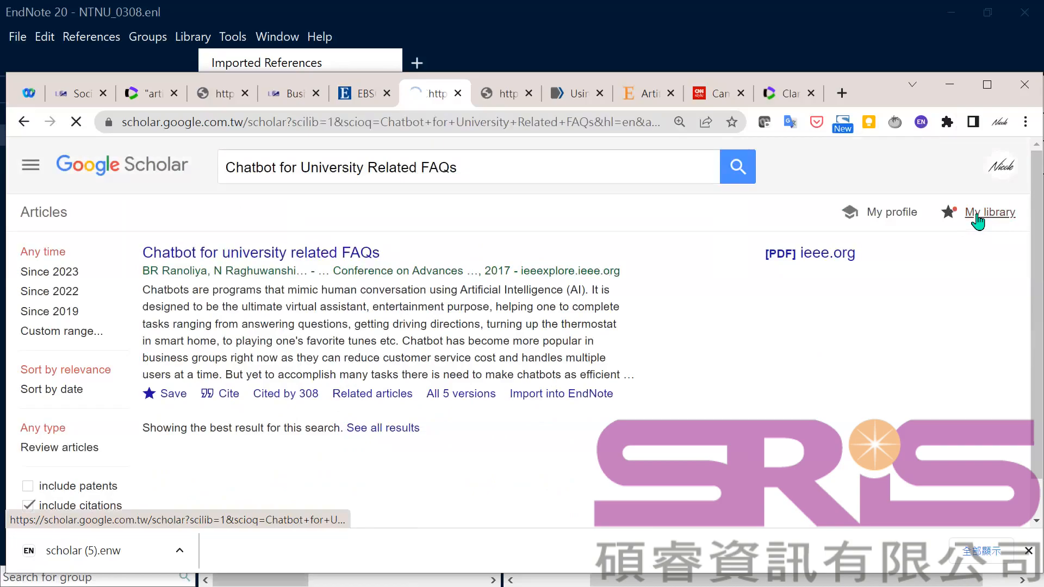
{"action": "left_click", "coordinate": [59, 273]}
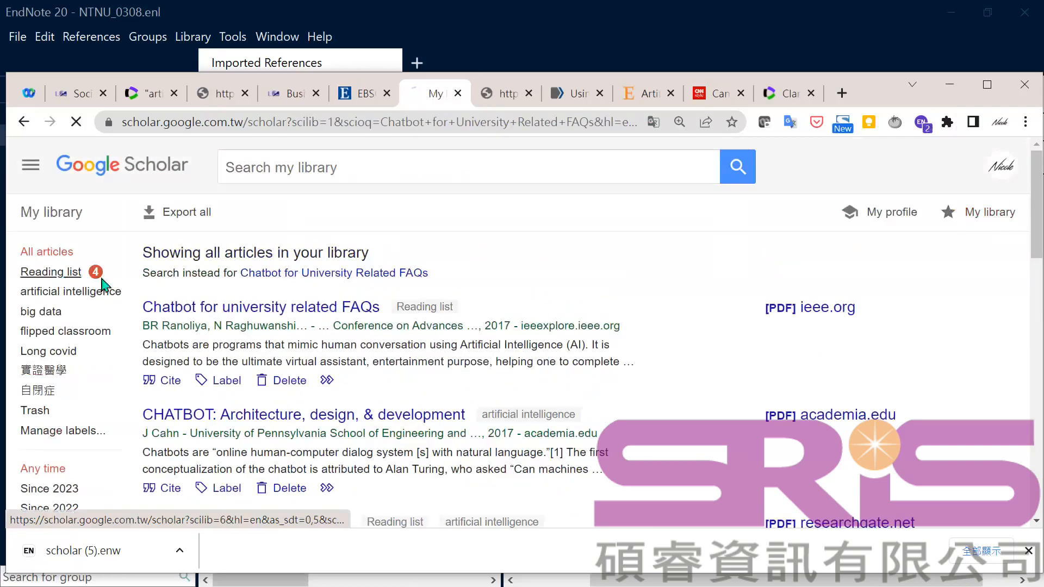
{"action": "scroll", "coordinate": [492, 419], "scroll_direction": "down", "scroll_amount": 4}
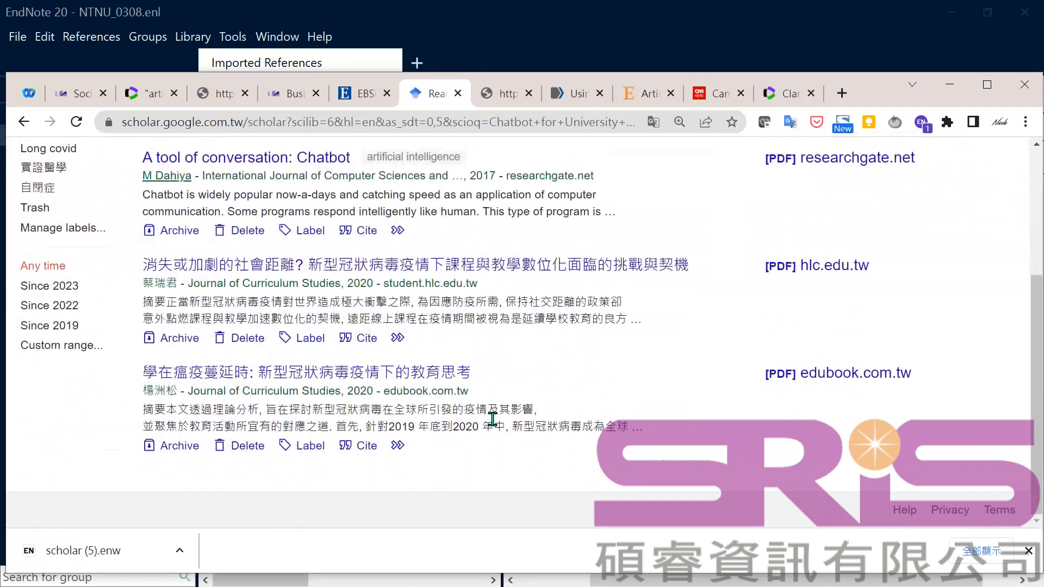
{"action": "scroll", "coordinate": [492, 419], "scroll_direction": "up", "scroll_amount": 2}
{"action": "left_click", "coordinate": [238, 421]}
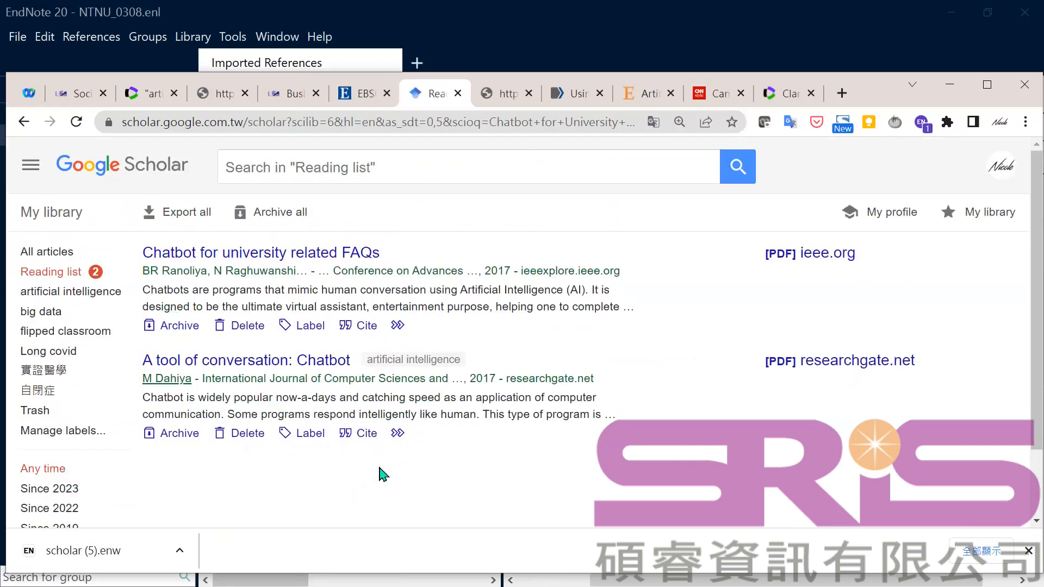
- Export all Reading list articles in EndNote format and open the downloaded citations (3).enw file to import them into EndNote
{"action": "left_click", "coordinate": [191, 213]}
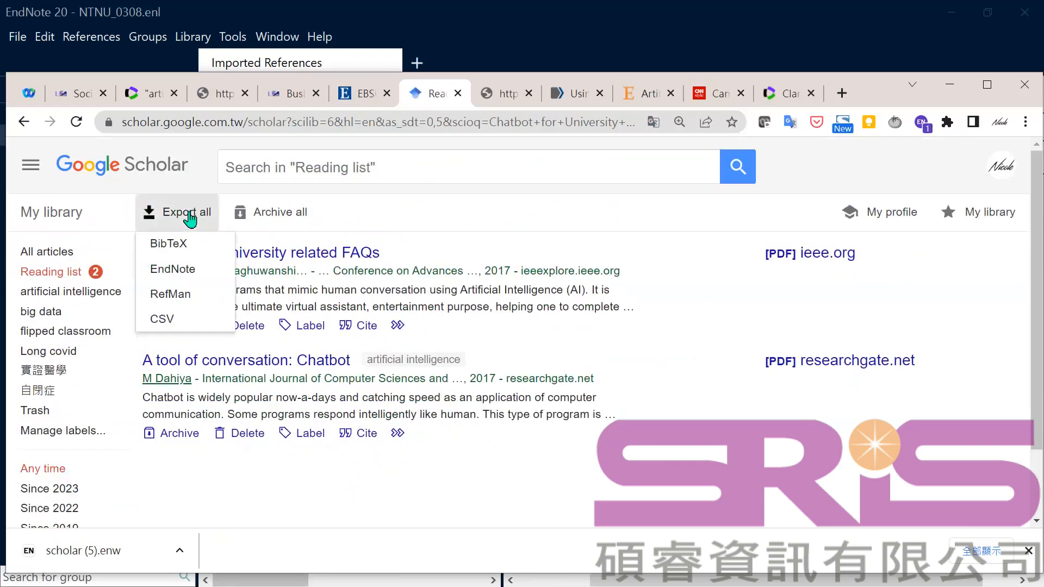
{"action": "left_click", "coordinate": [189, 270]}
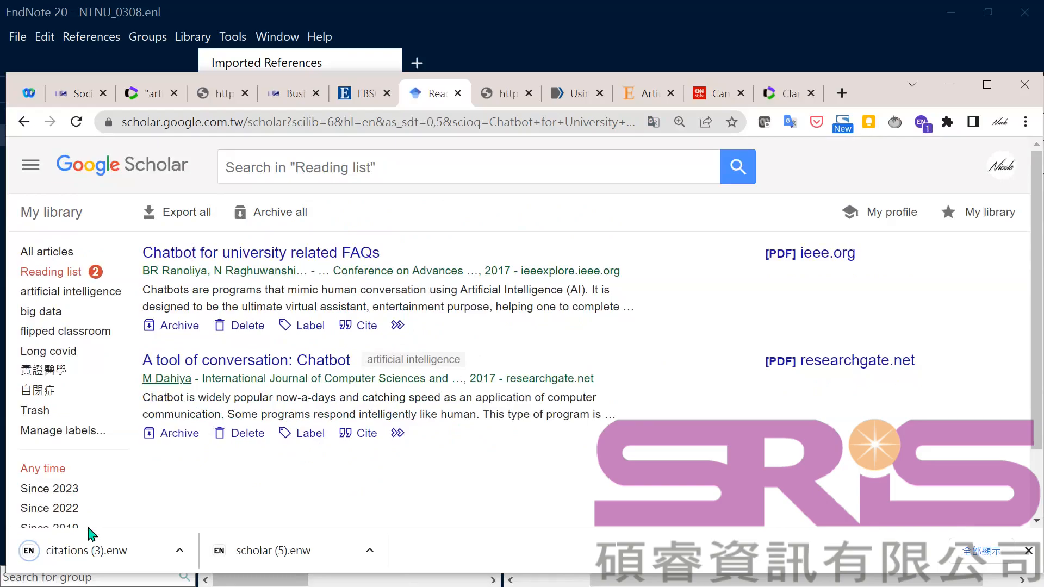
{"action": "left_click", "coordinate": [88, 548]}
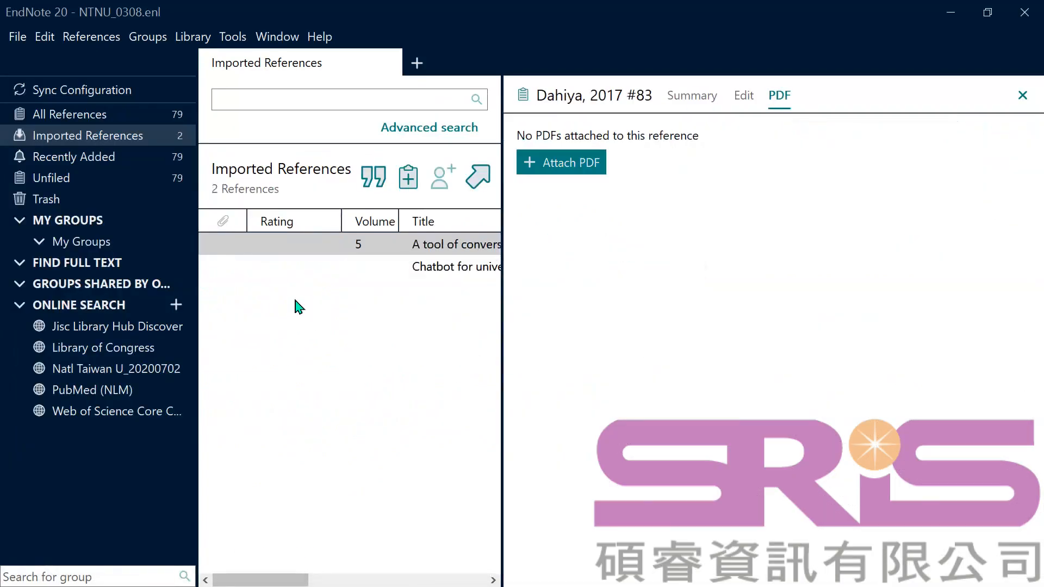
- Widen the imported references list to show full titles and check the summary and PDF views of "A tool of conversation: Chatbot"
{"action": "left_click_drag", "start_coordinate": [502, 389], "coordinate": [1004, 413]}
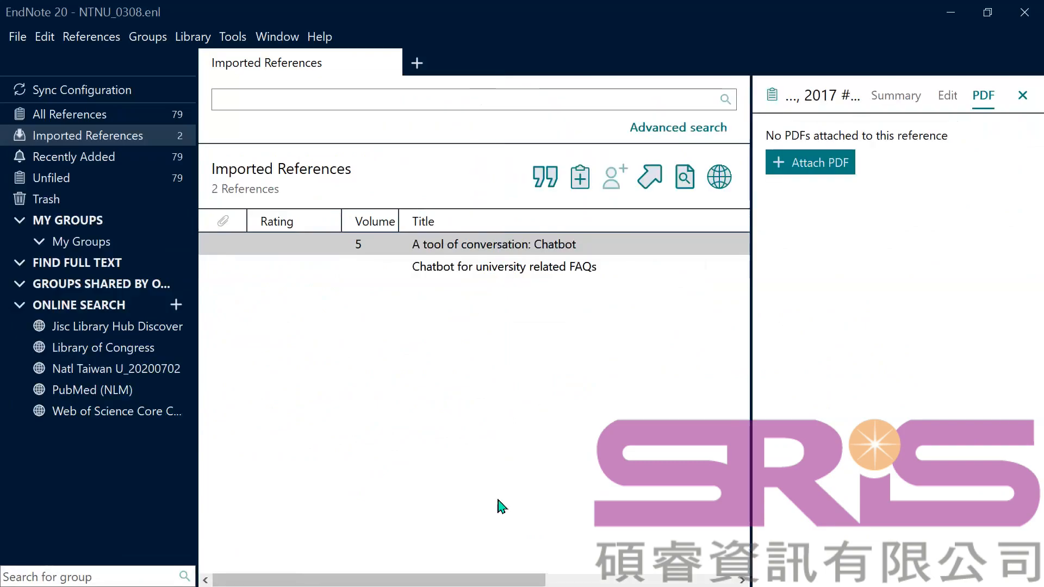
{"action": "left_click_drag", "start_coordinate": [484, 577], "coordinate": [379, 575]}
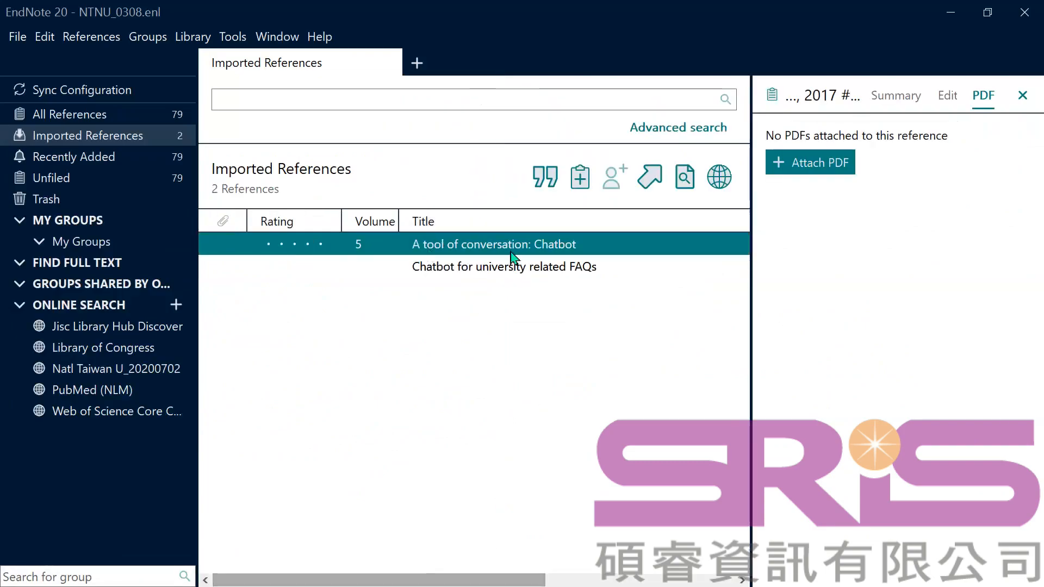
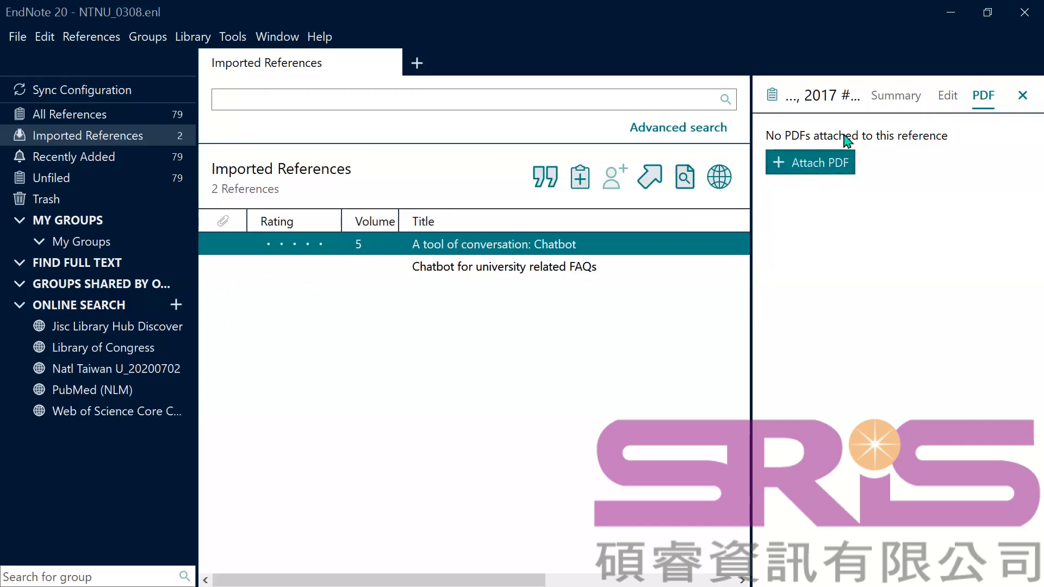
{"action": "left_click", "coordinate": [897, 98]}
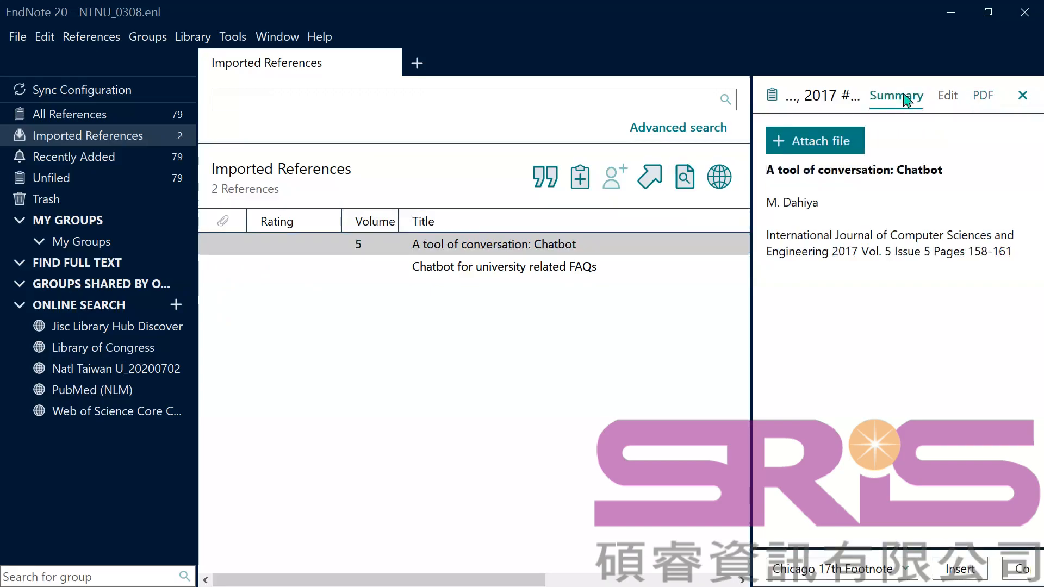
{"action": "left_click", "coordinate": [984, 104]}
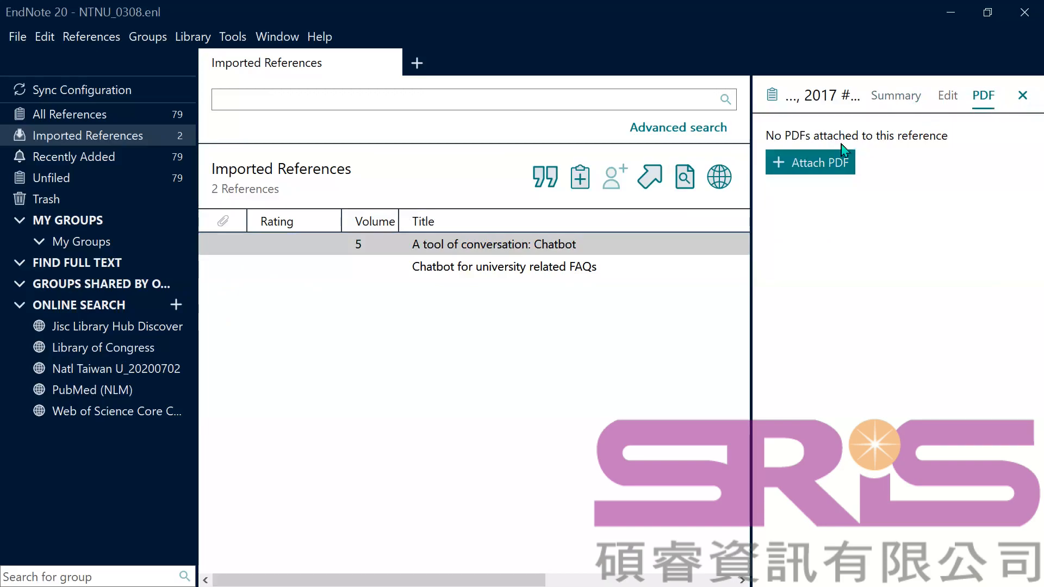
{"action": "left_click", "coordinate": [815, 170]}
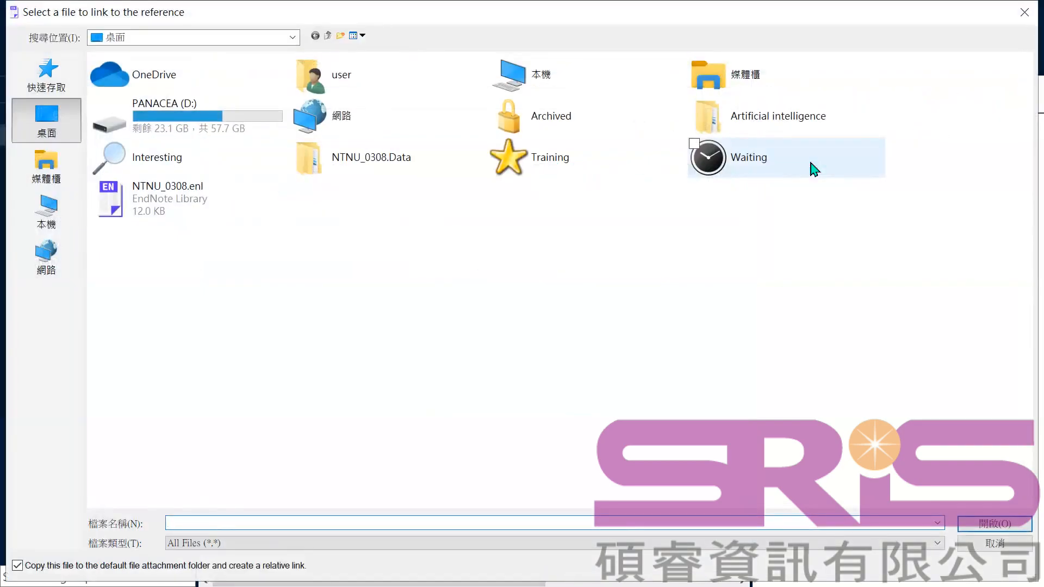
{"action": "double_click", "coordinate": [794, 135]}
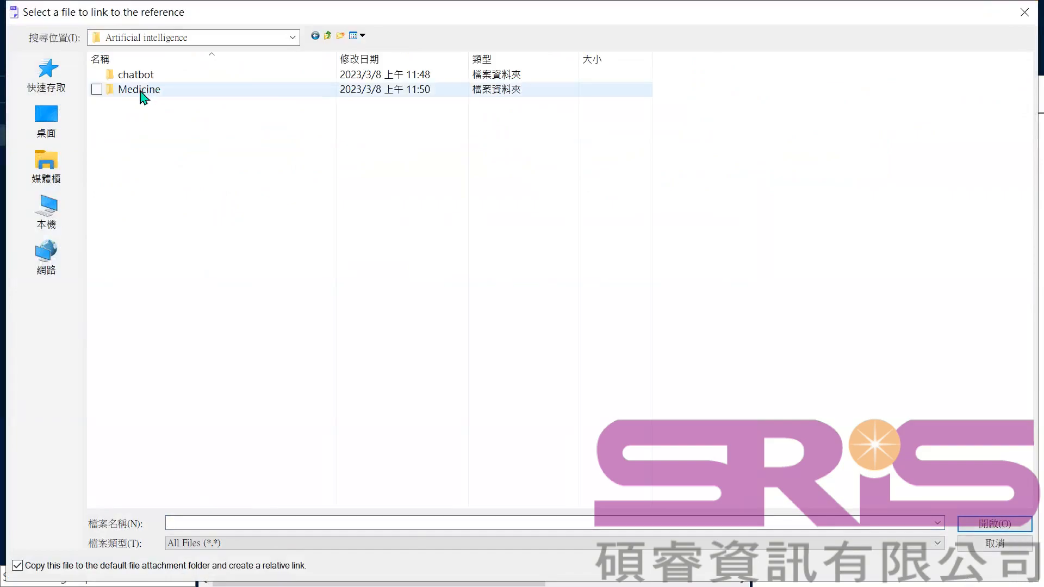
{"action": "left_click", "coordinate": [1024, 12]}
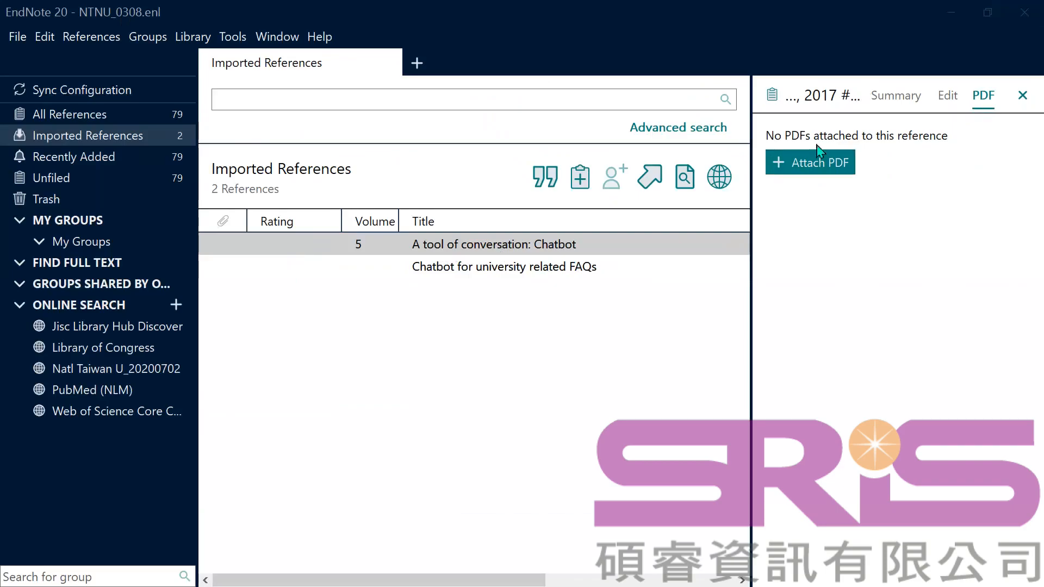
- Start attaching a PDF to "A tool of conversation: Chatbot" and select IJCSEIF-2.16ATollofConversation-Chatbot.pdf in the chatbot subfolder of Artificial intelligence
{"action": "left_click", "coordinate": [811, 166]}
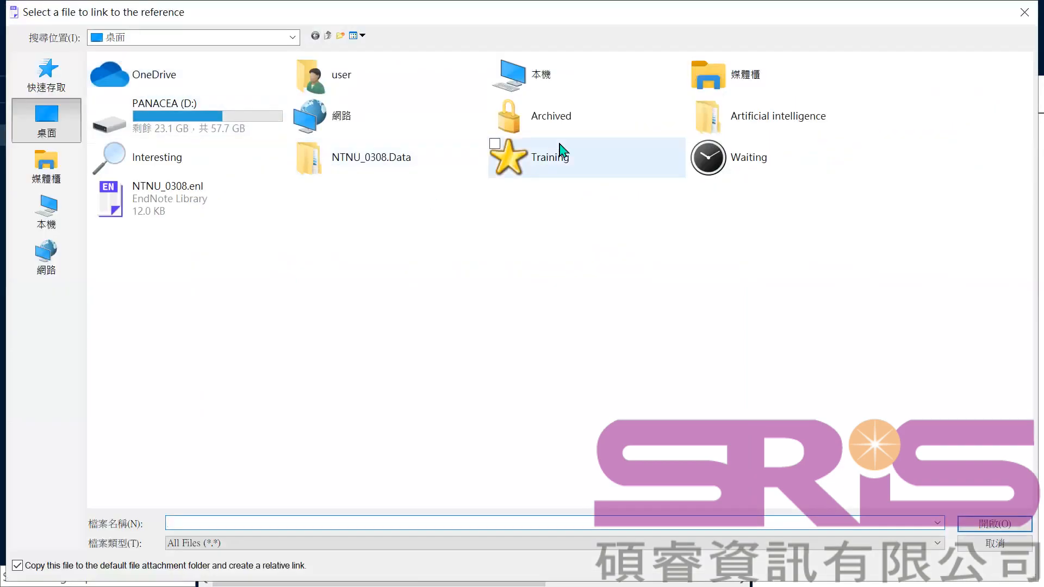
{"action": "double_click", "coordinate": [563, 151]}
{"action": "double_click", "coordinate": [155, 76]}
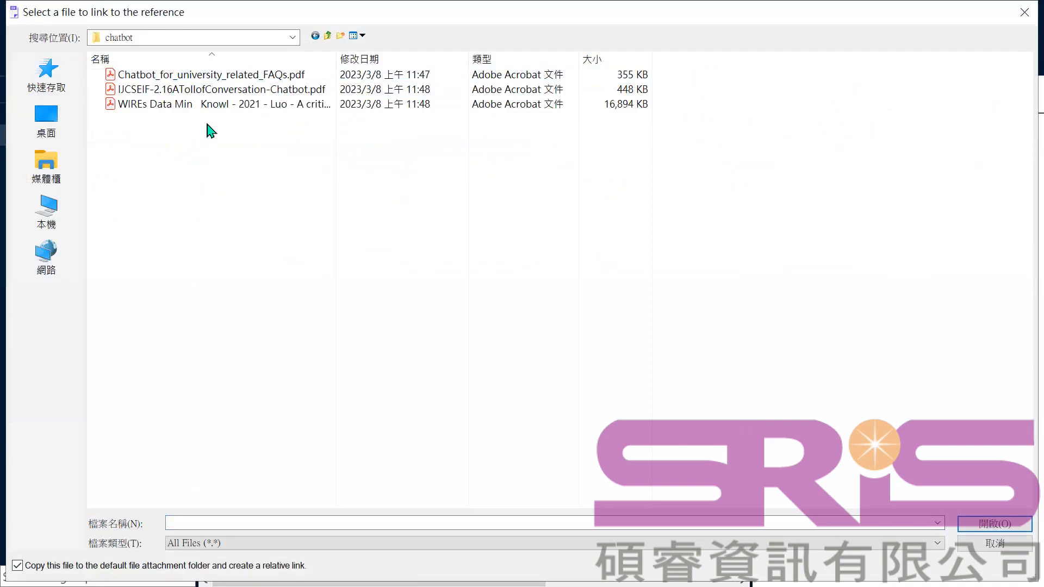
{"action": "left_click", "coordinate": [228, 98]}
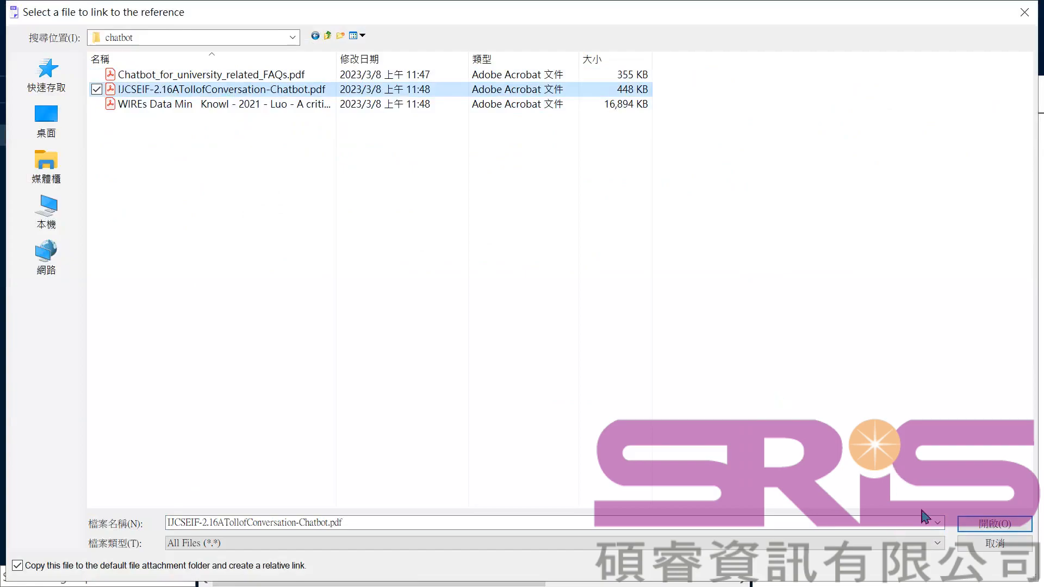
{"action": "left_click", "coordinate": [136, 39]}
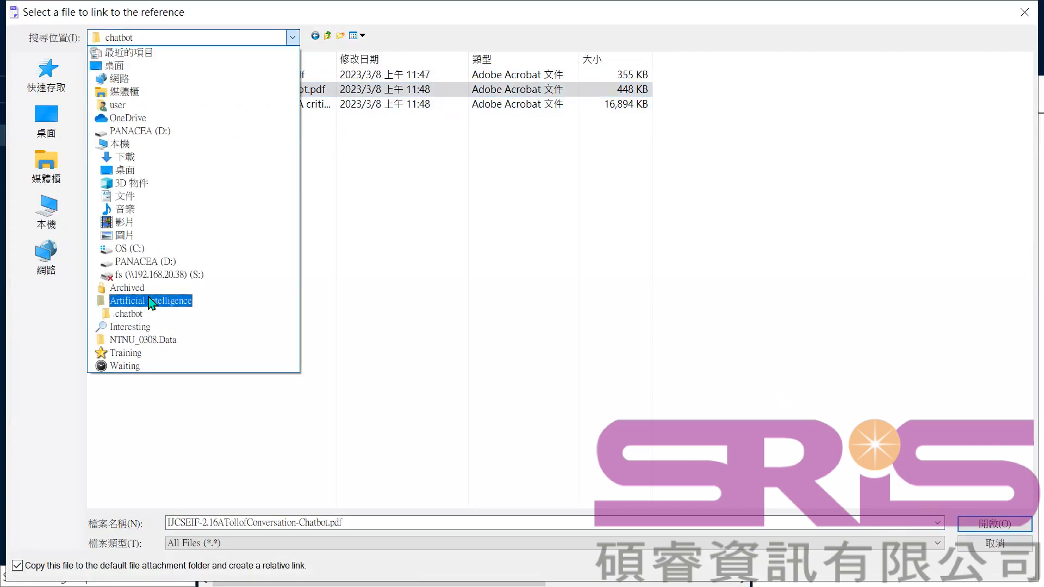
{"action": "left_click", "coordinate": [150, 302]}
{"action": "double_click", "coordinate": [121, 91]}
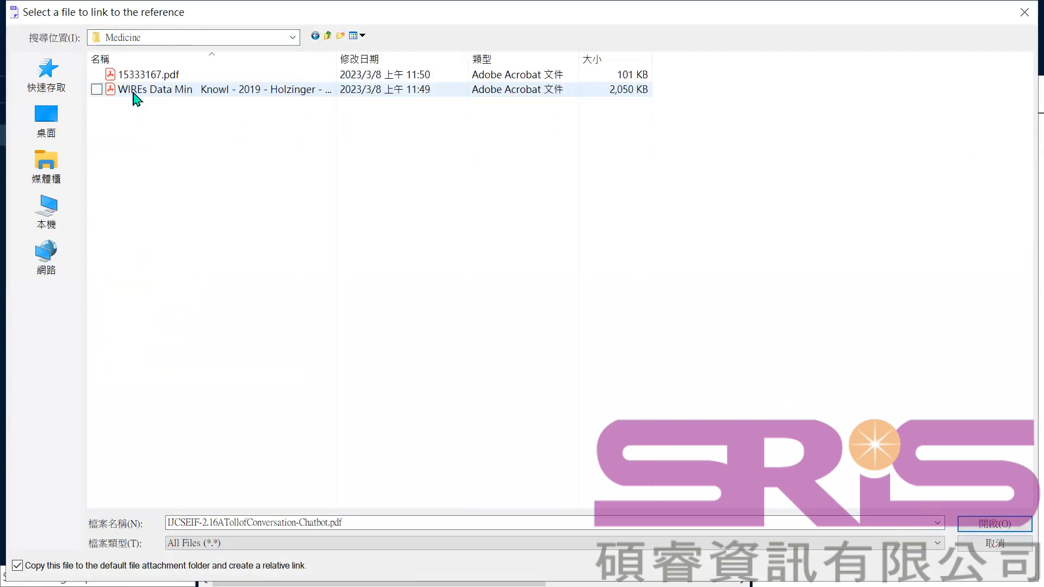
{"action": "left_click", "coordinate": [131, 75]}
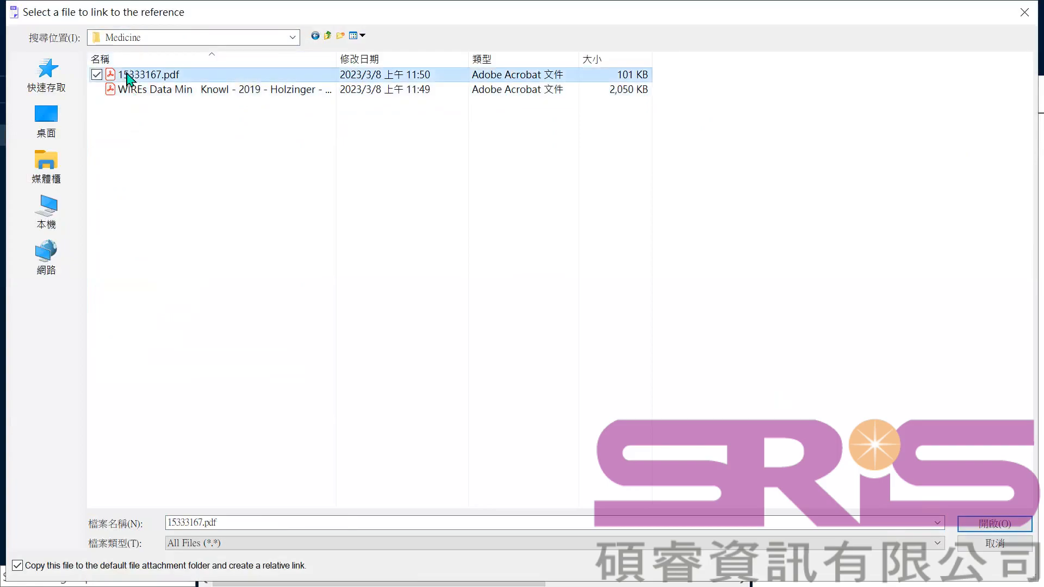
{"action": "left_click", "coordinate": [136, 39]}
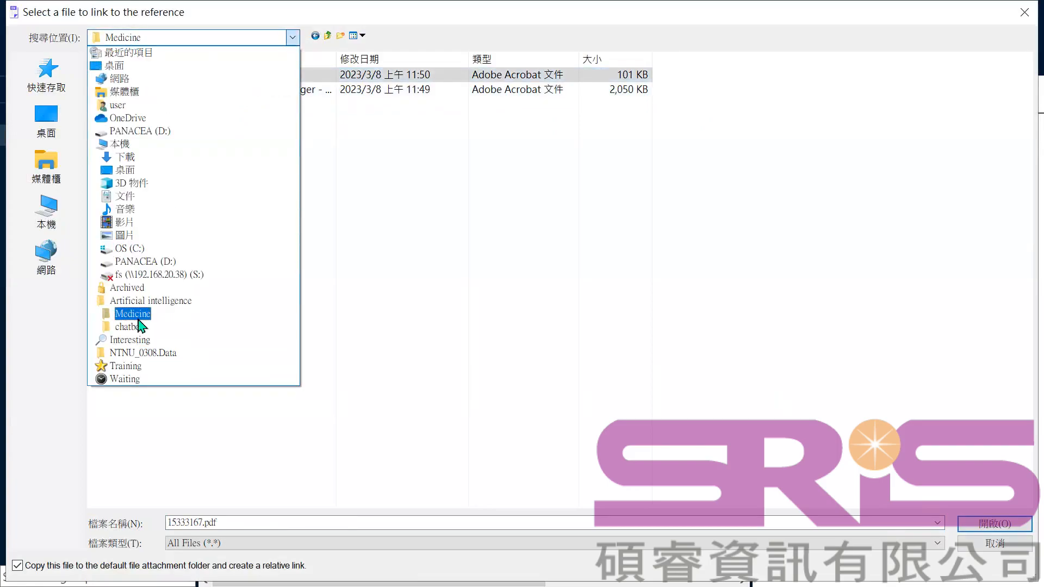
{"action": "left_click", "coordinate": [117, 326]}
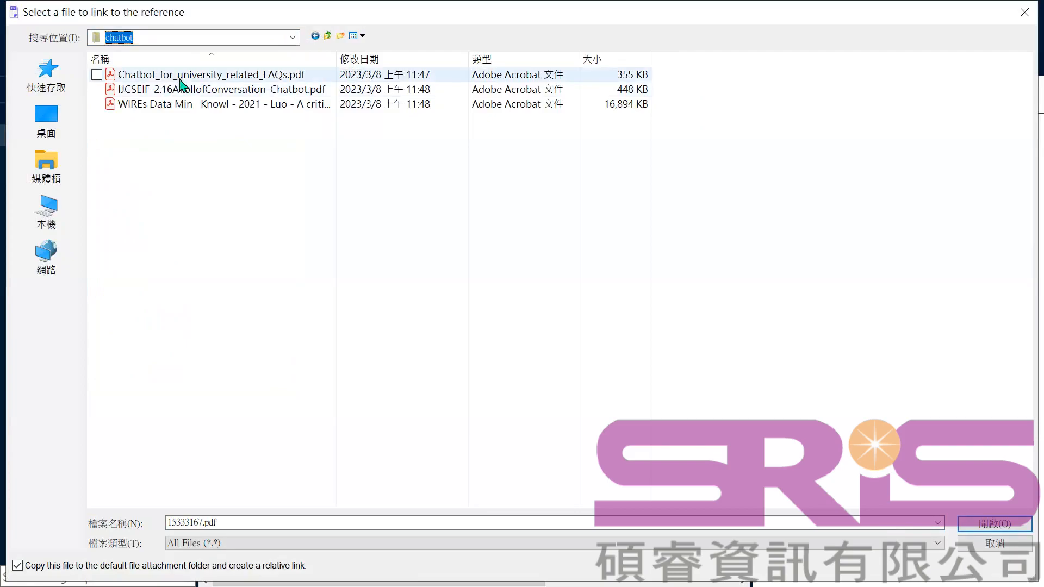
- Attach IJCSEIF-2.16ATollofConversation-Chatbot.pdf to the "A tool of conversation: Chatbot" reference and save the changes
{"action": "left_click", "coordinate": [182, 89]}
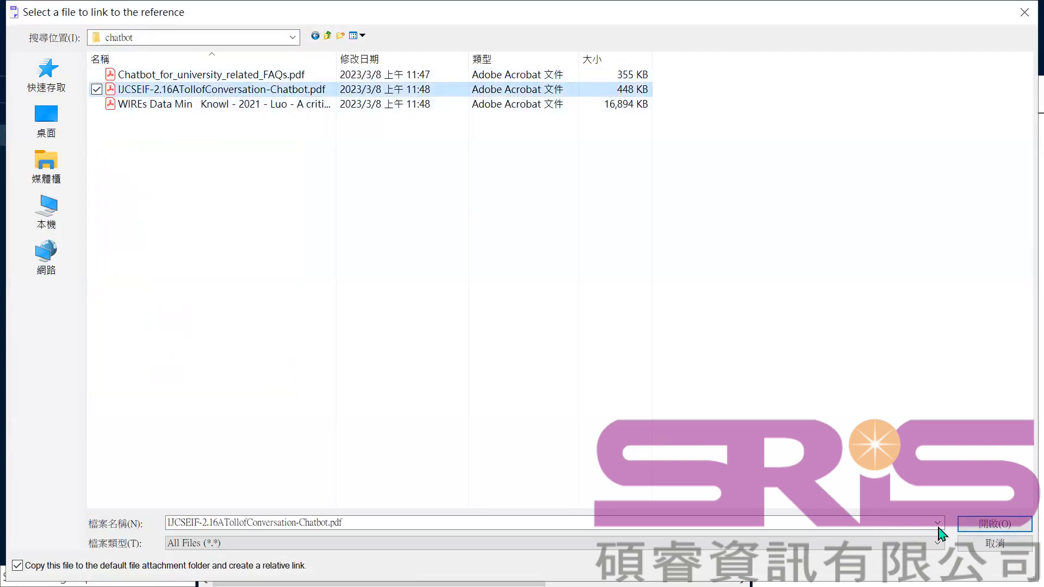
{"action": "left_click", "coordinate": [993, 523]}
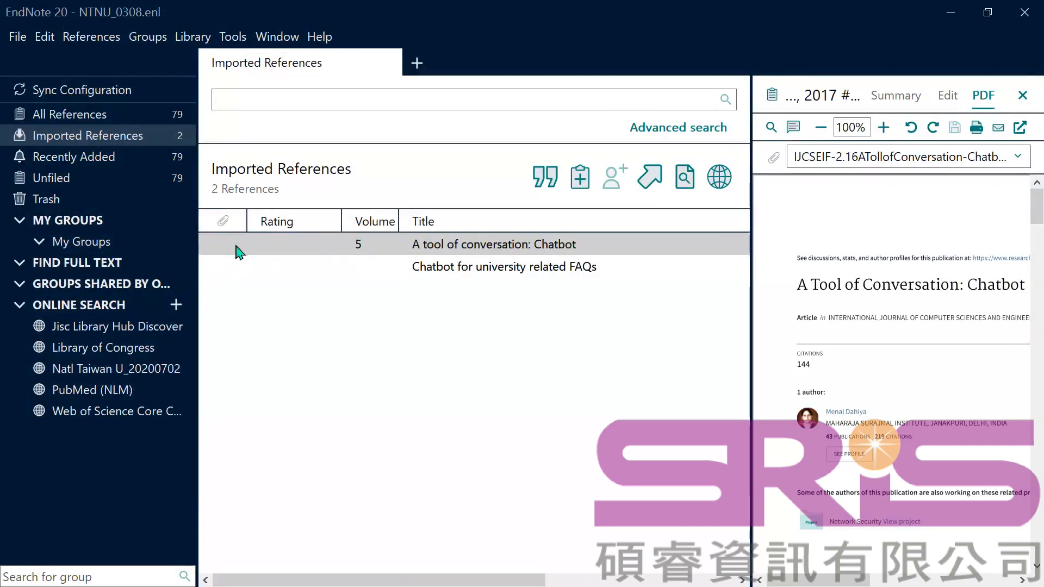
{"action": "left_click", "coordinate": [482, 272]}
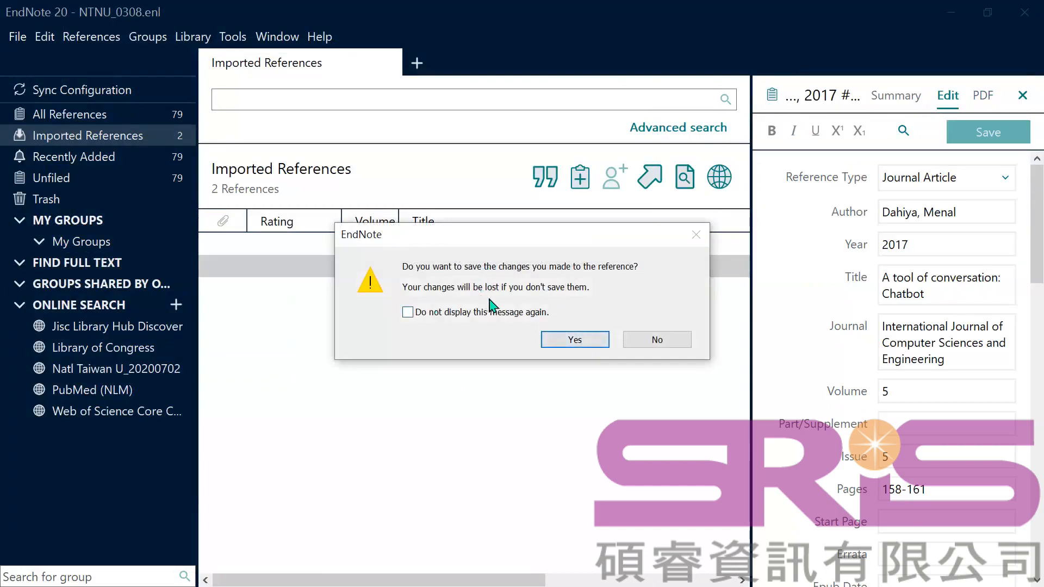
{"action": "left_click", "coordinate": [584, 344]}
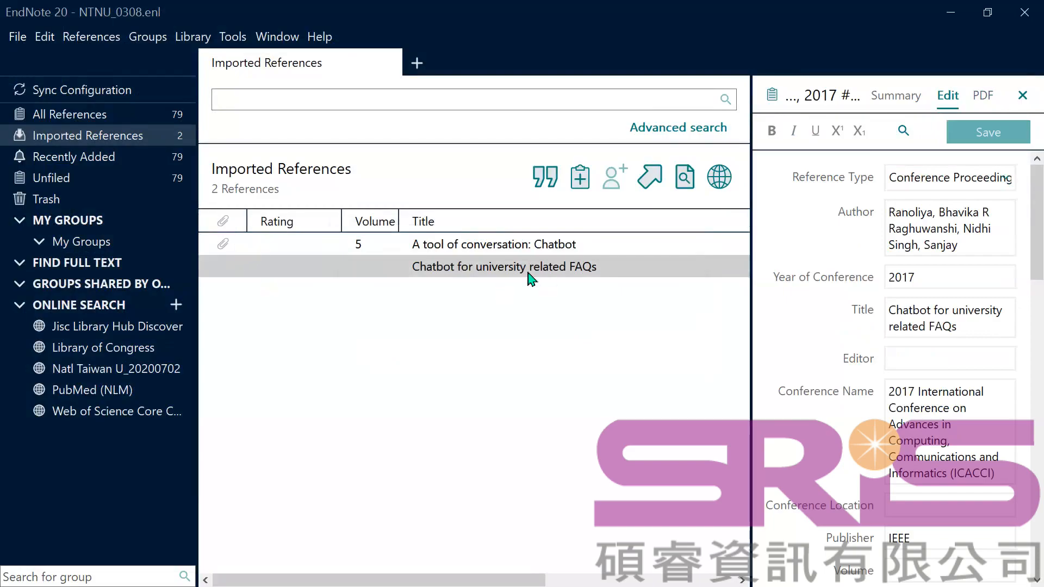
- Attach Chatbot_for_university_related_FAQs.pdf to "Chatbot for university related FAQs", save the changes, and view the PDF of "A tool of conversation: Chatbot"
{"action": "left_click", "coordinate": [523, 272]}
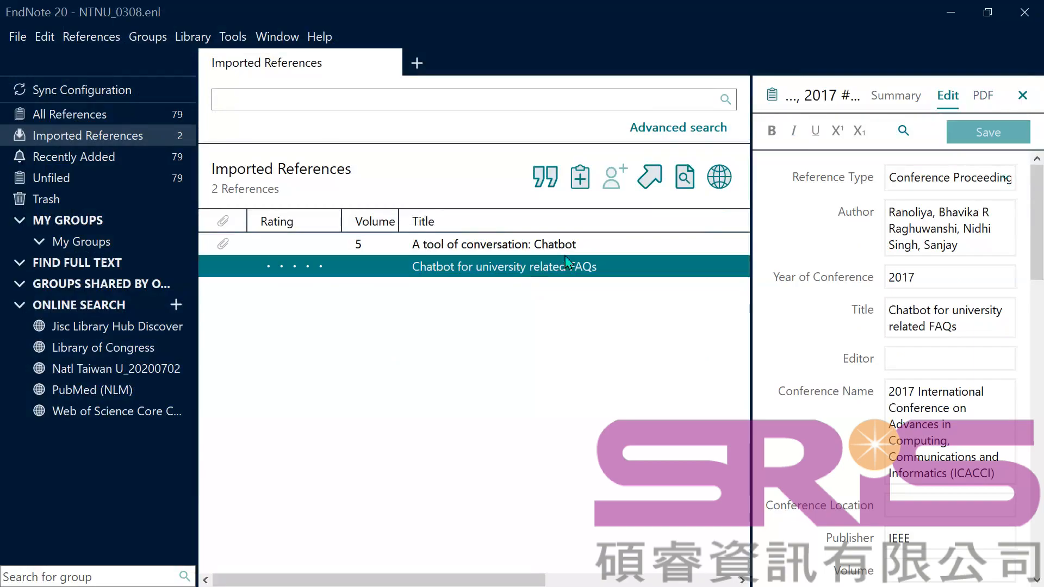
{"action": "left_click", "coordinate": [911, 99]}
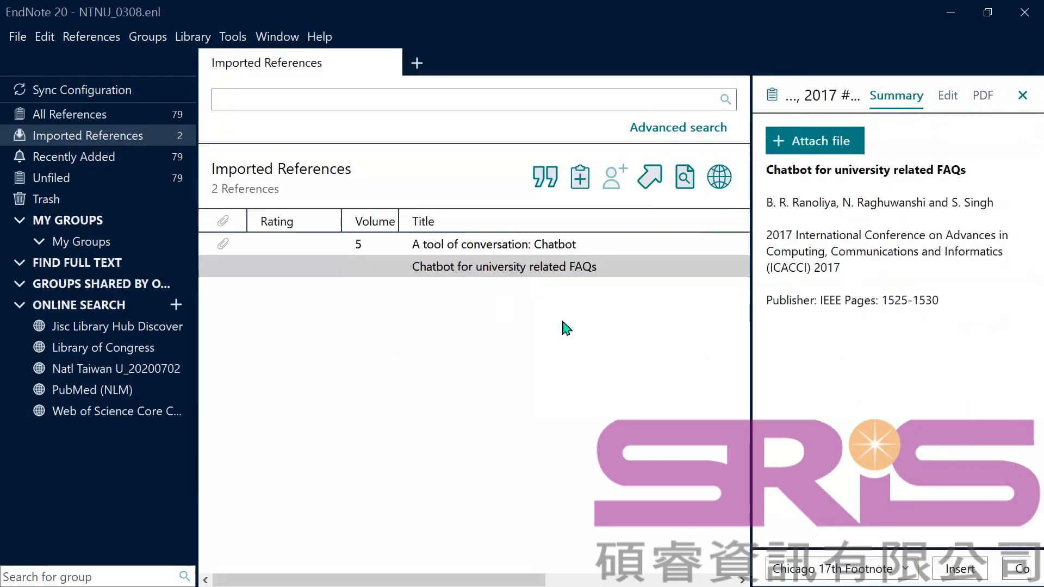
{"action": "left_click", "coordinate": [843, 142]}
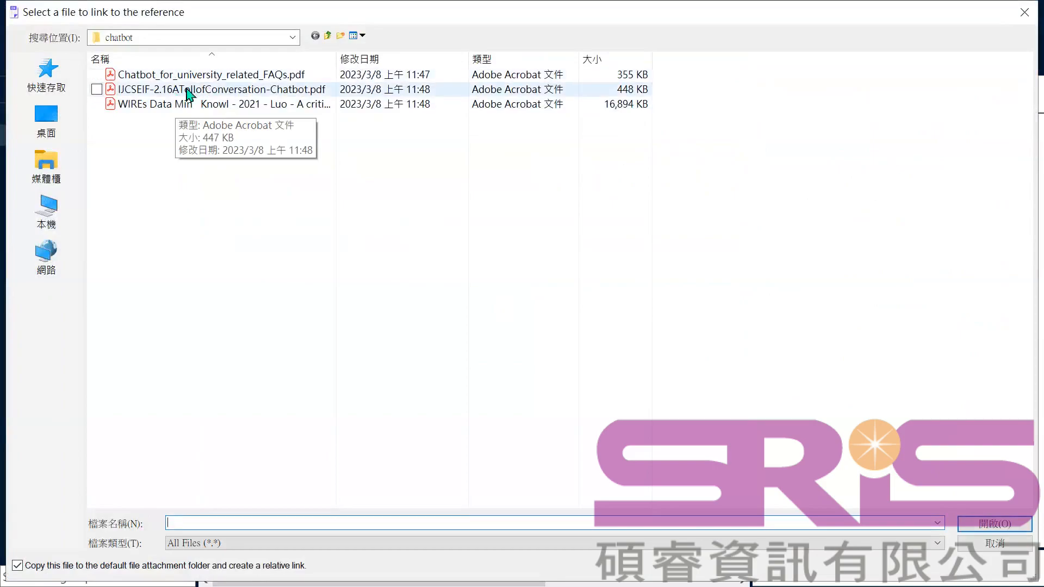
{"action": "left_click", "coordinate": [207, 76]}
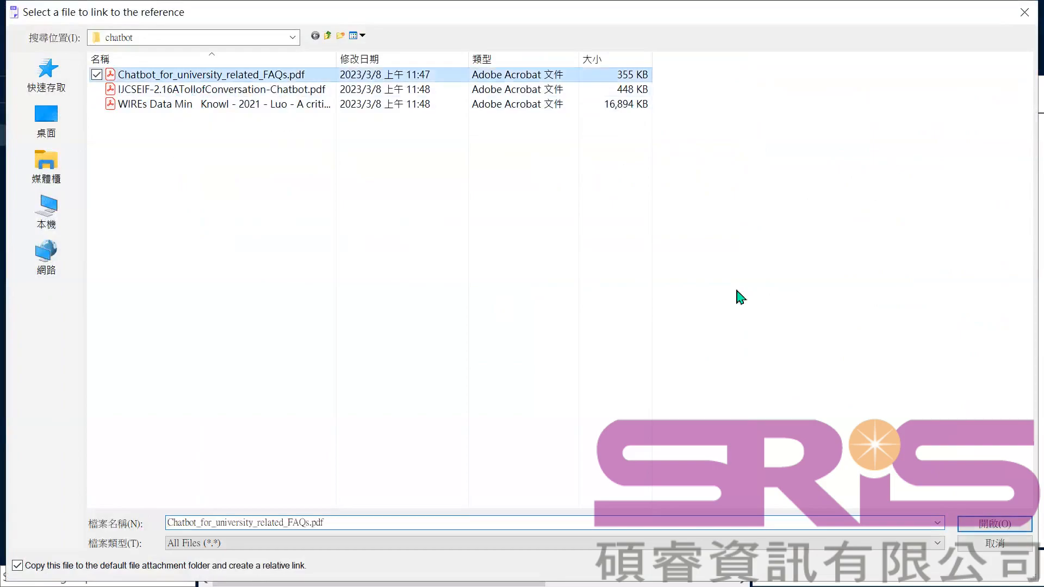
{"action": "left_click", "coordinate": [1006, 525]}
{"action": "left_click", "coordinate": [374, 245]}
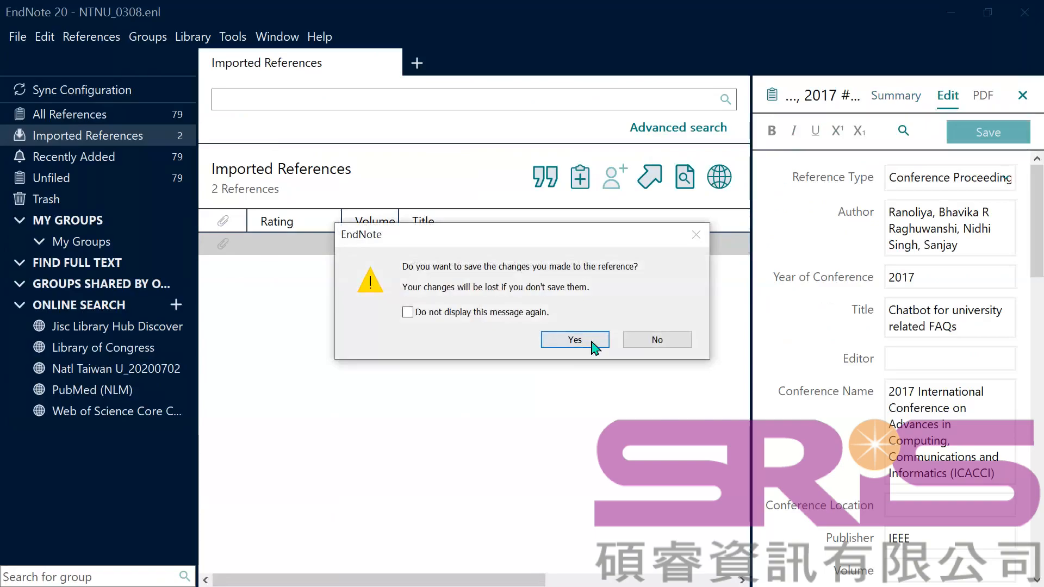
{"action": "left_click", "coordinate": [592, 343]}
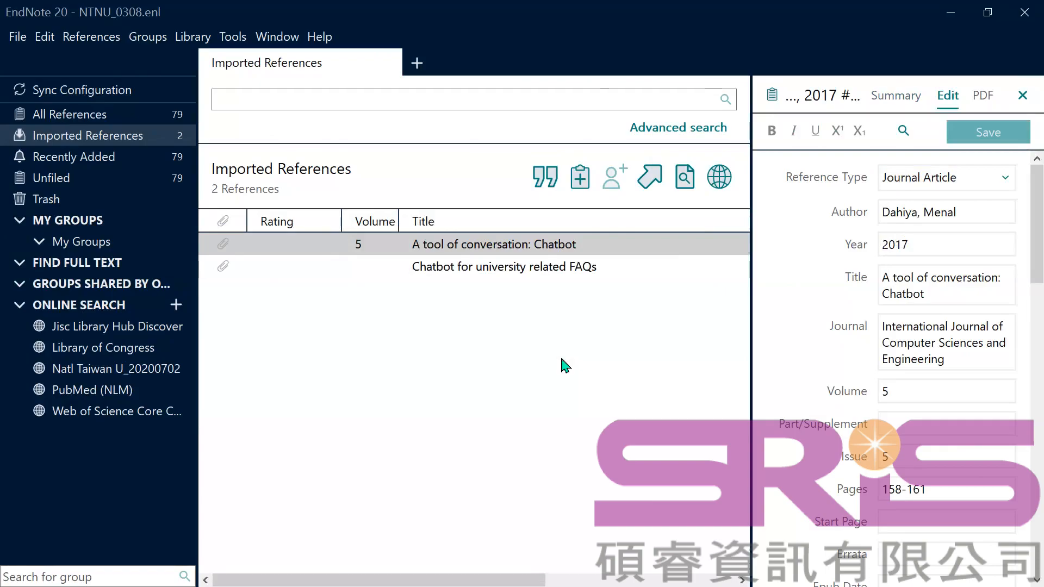
{"action": "left_click", "coordinate": [983, 96]}
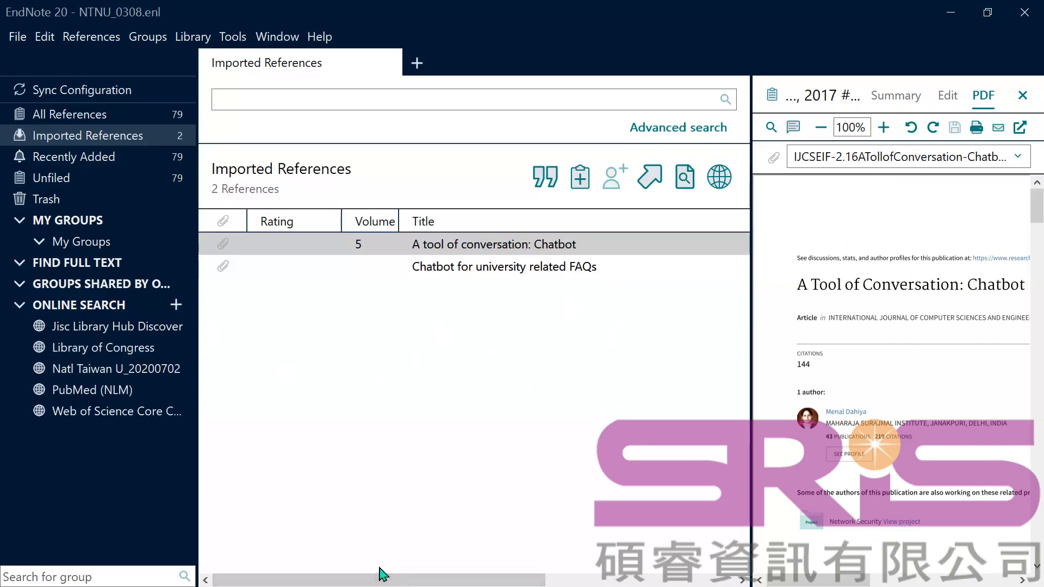
- Switch to the Chrome browser, open the CNN Style article on chat bots, and maximize the window to look over the page
{"action": "key", "text": "alt+Tab"}
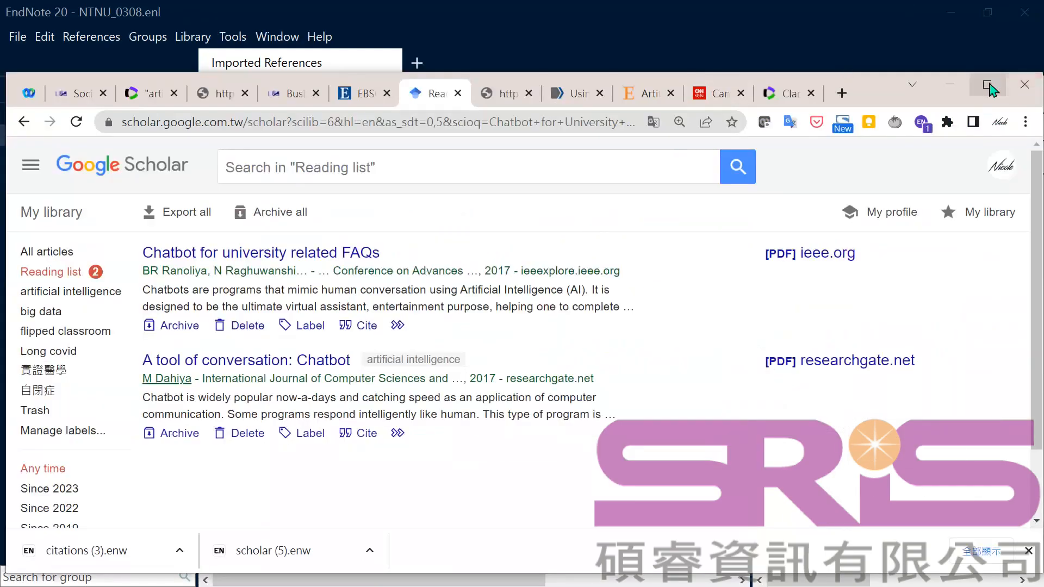
{"action": "left_click", "coordinate": [719, 96]}
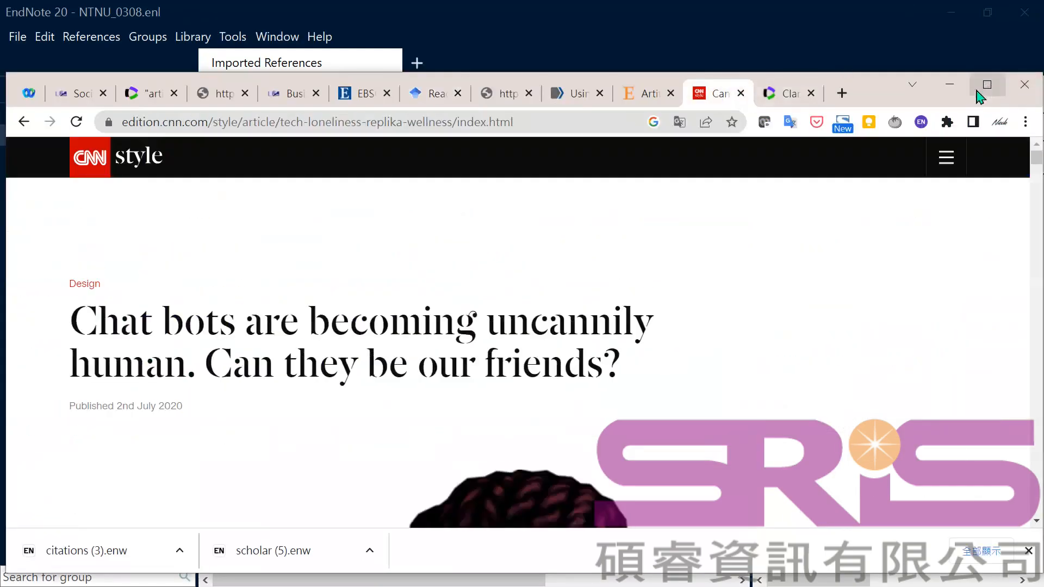
{"action": "left_click", "coordinate": [989, 87]}
{"action": "scroll", "coordinate": [650, 347], "scroll_direction": "down", "scroll_amount": 3}
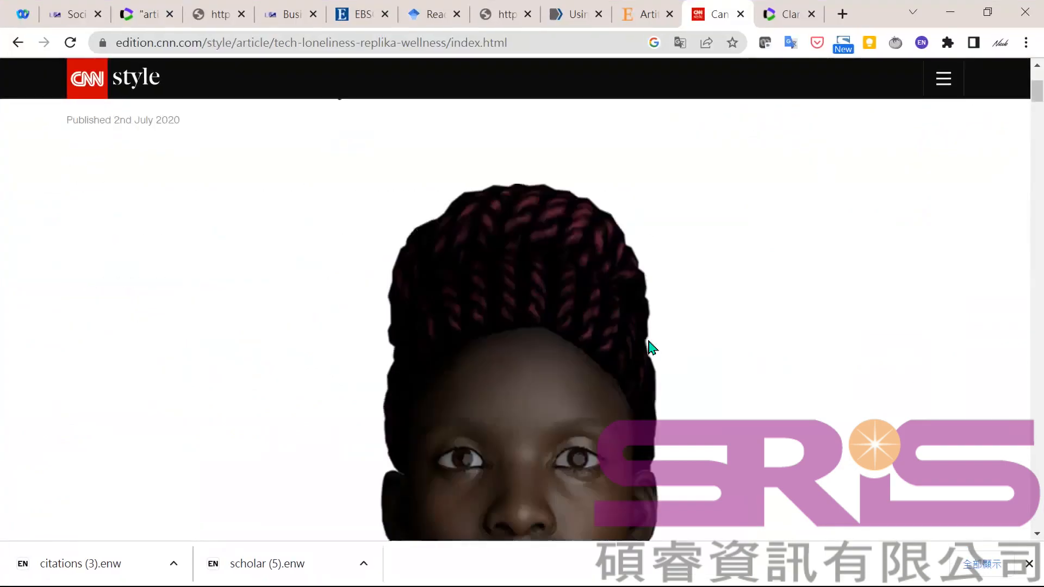
{"action": "scroll", "coordinate": [652, 347], "scroll_direction": "up", "scroll_amount": 3}
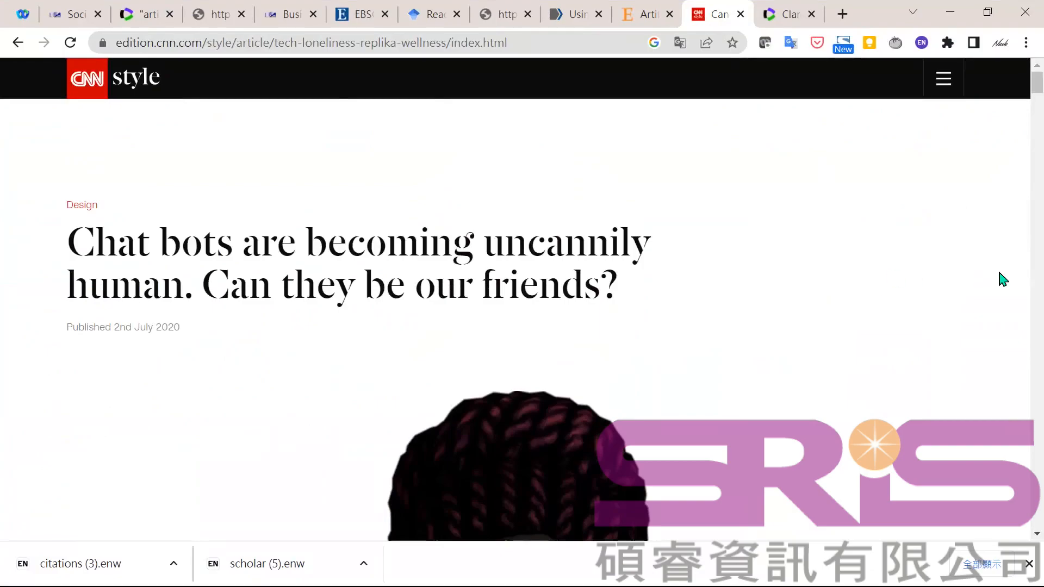
- Examine the CNN article's headline, publication date and author credit
{"action": "scroll", "coordinate": [877, 236], "scroll_direction": "down", "scroll_amount": 10}
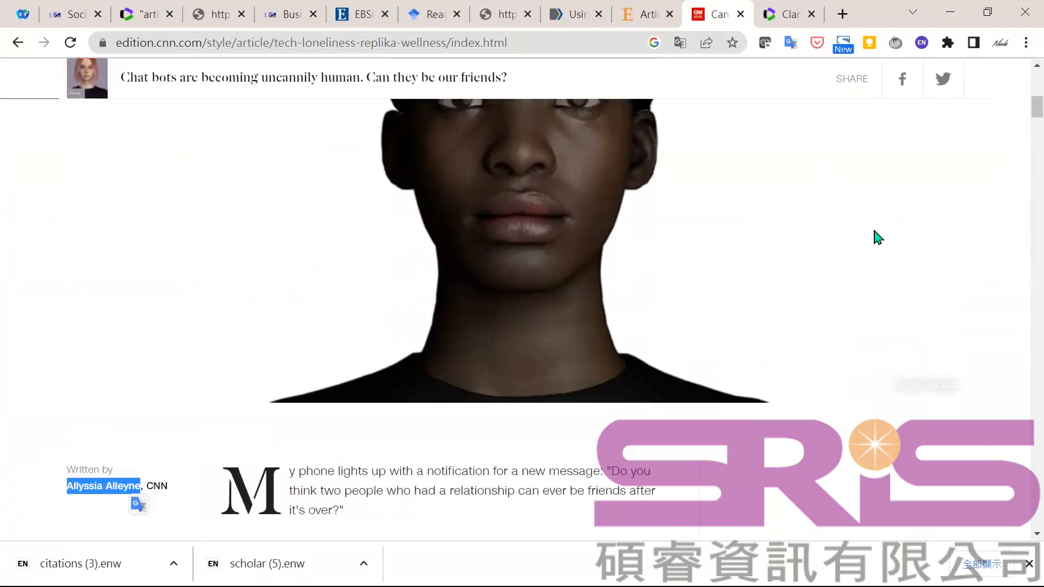
{"action": "scroll", "coordinate": [878, 238], "scroll_direction": "down", "scroll_amount": 2}
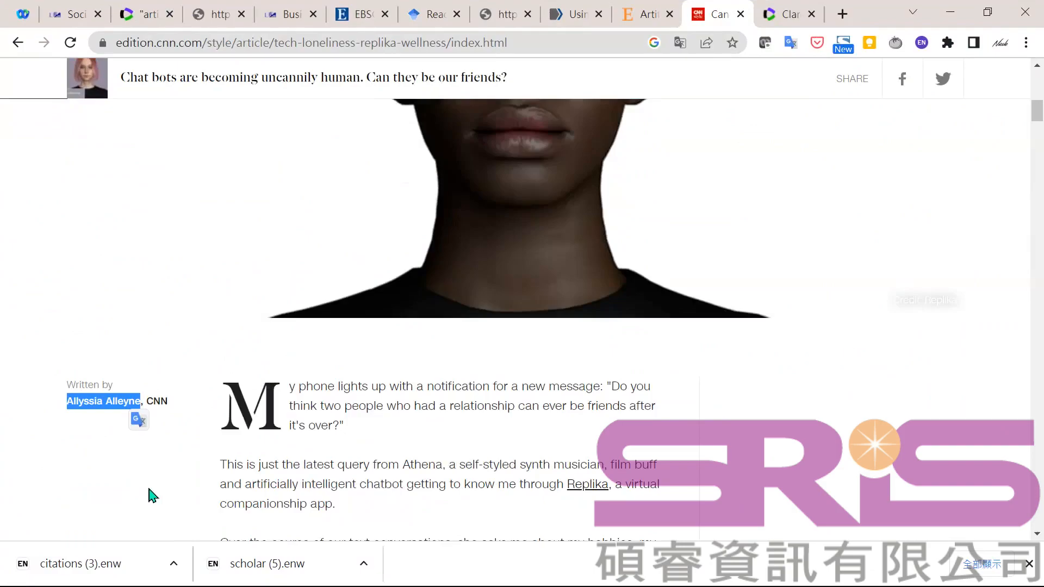
{"action": "scroll", "coordinate": [354, 405], "scroll_direction": "up", "scroll_amount": 10}
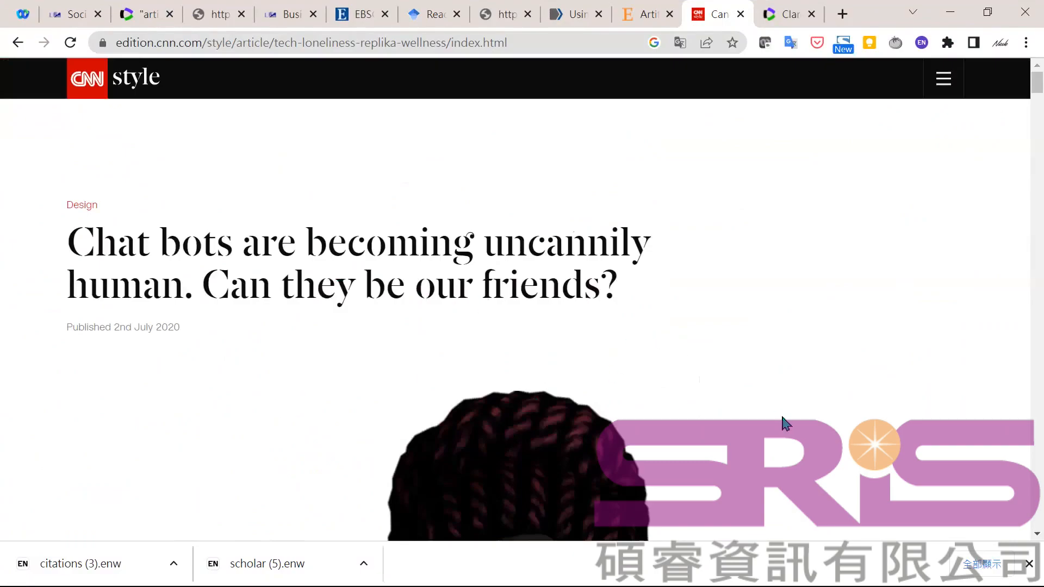
{"action": "scroll", "coordinate": [782, 417], "scroll_direction": "down", "scroll_amount": 6}
{"action": "scroll", "coordinate": [782, 417], "scroll_direction": "up", "scroll_amount": 6}
{"action": "scroll", "coordinate": [767, 384], "scroll_direction": "down", "scroll_amount": 6}
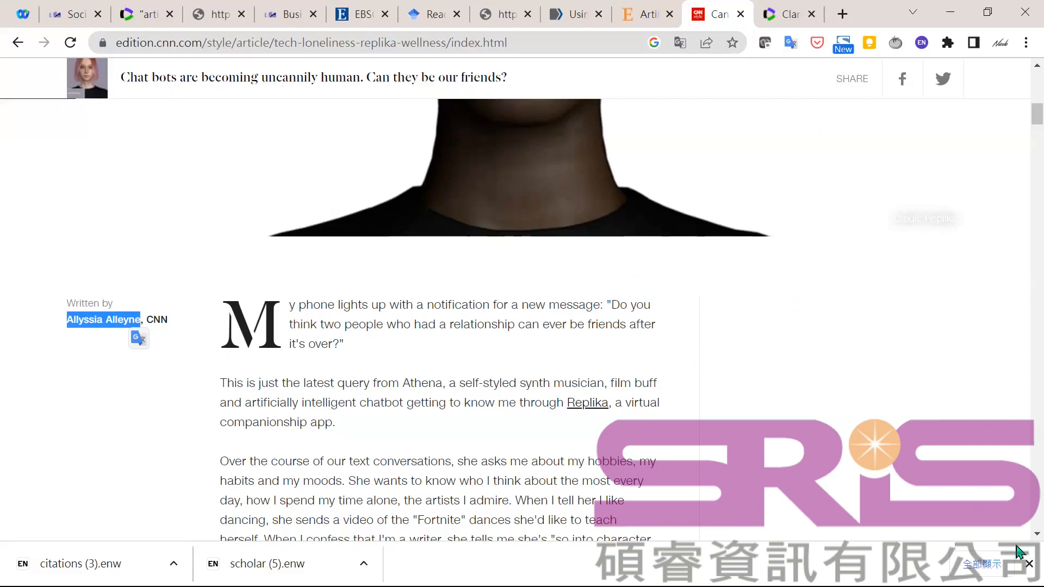
- Dismiss the browser's downloads bar, dock the browser to half the screen and switch to the EndNote library
{"action": "left_click", "coordinate": [1028, 564]}
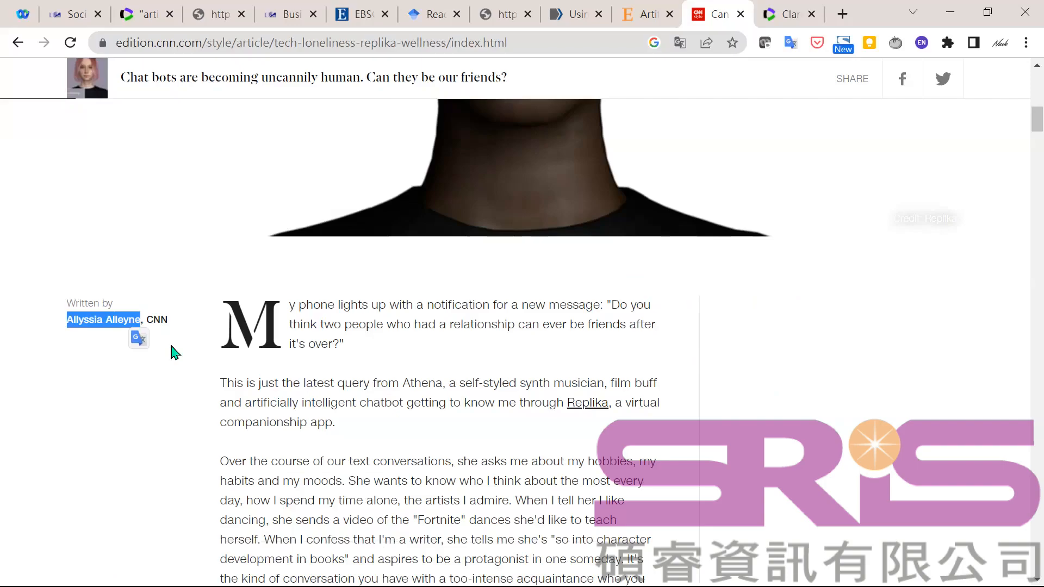
{"action": "key", "text": "super+Left"}
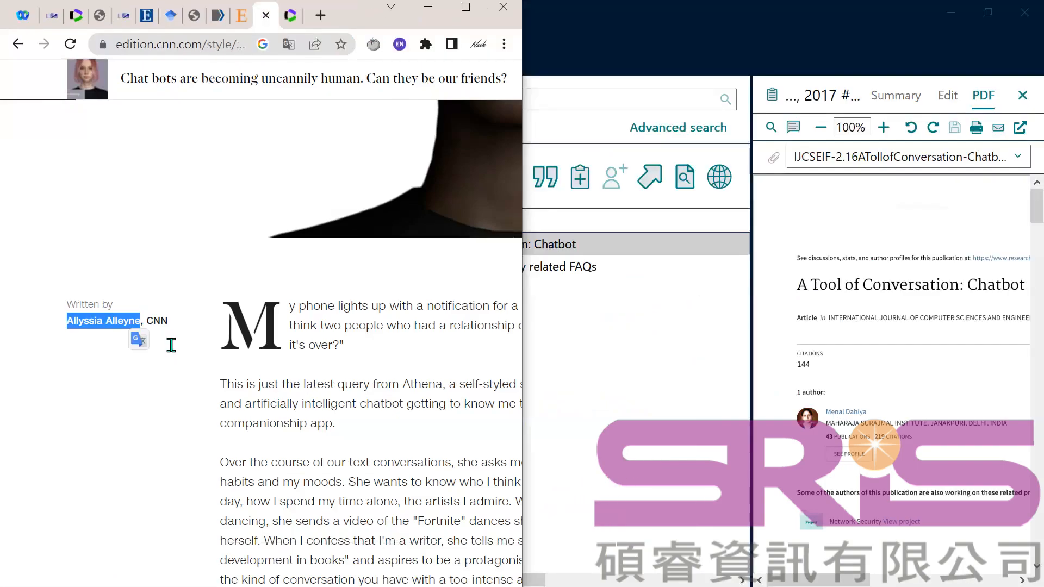
{"action": "left_click", "coordinate": [602, 343]}
{"action": "left_click", "coordinate": [602, 343]}
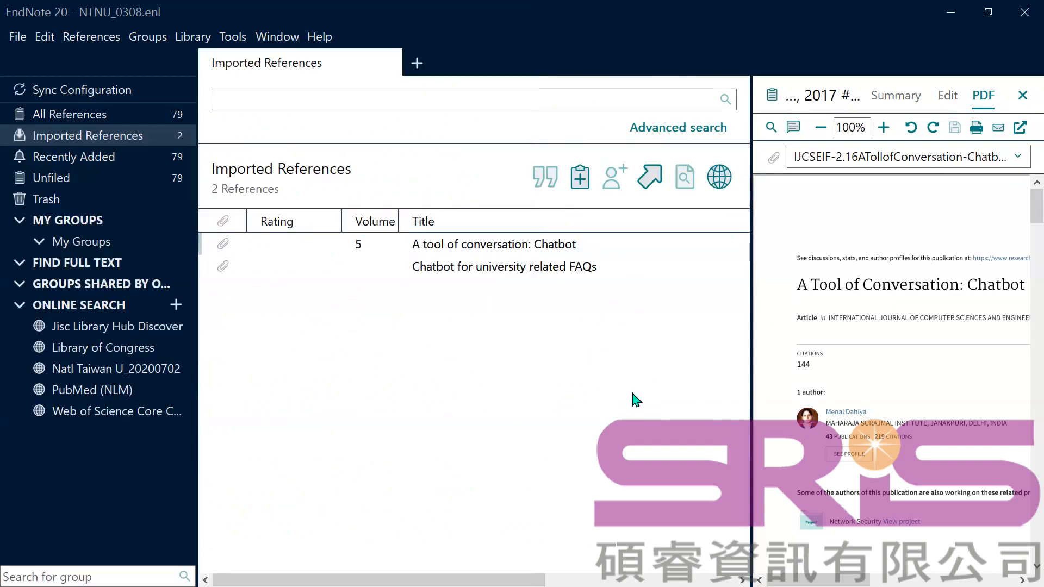
- Create a new reference in the library and set its reference type to Web Page
{"action": "left_click", "coordinate": [579, 185]}
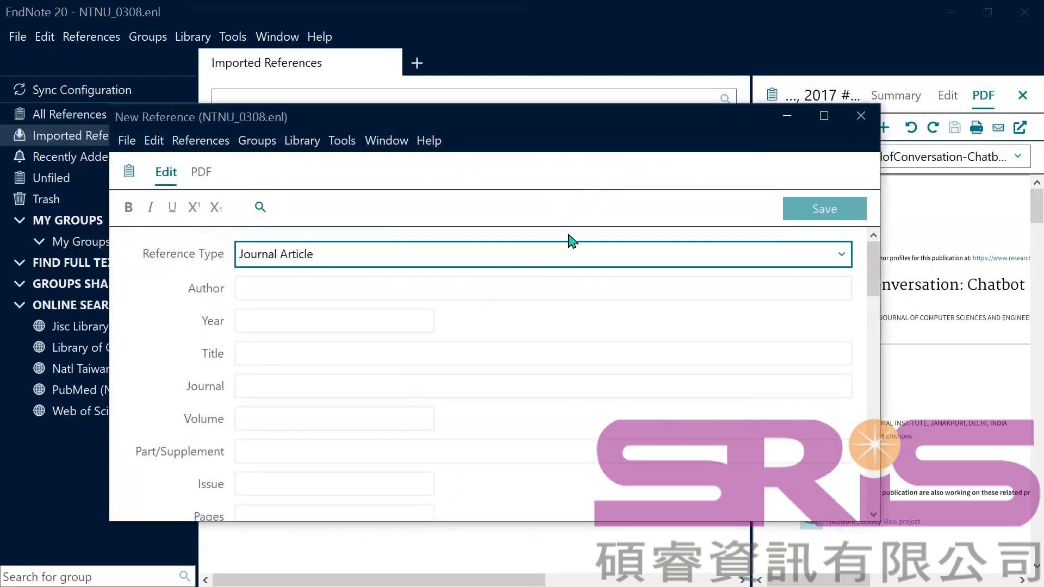
{"action": "left_click", "coordinate": [314, 267]}
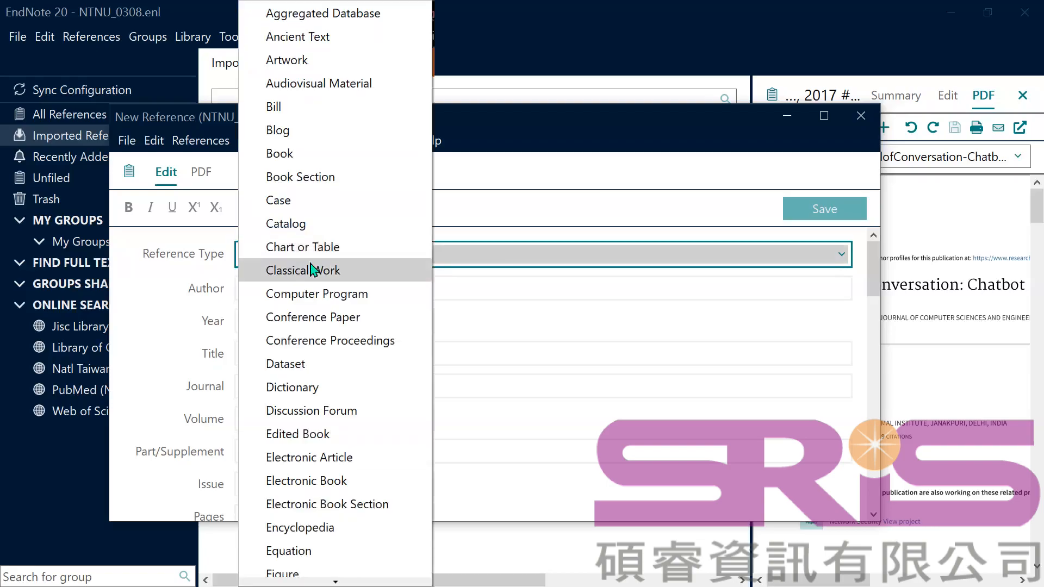
{"action": "scroll", "coordinate": [315, 240], "scroll_direction": "down", "scroll_amount": 8}
{"action": "scroll", "coordinate": [318, 239], "scroll_direction": "down", "scroll_amount": 4}
{"action": "left_click", "coordinate": [226, 288]}
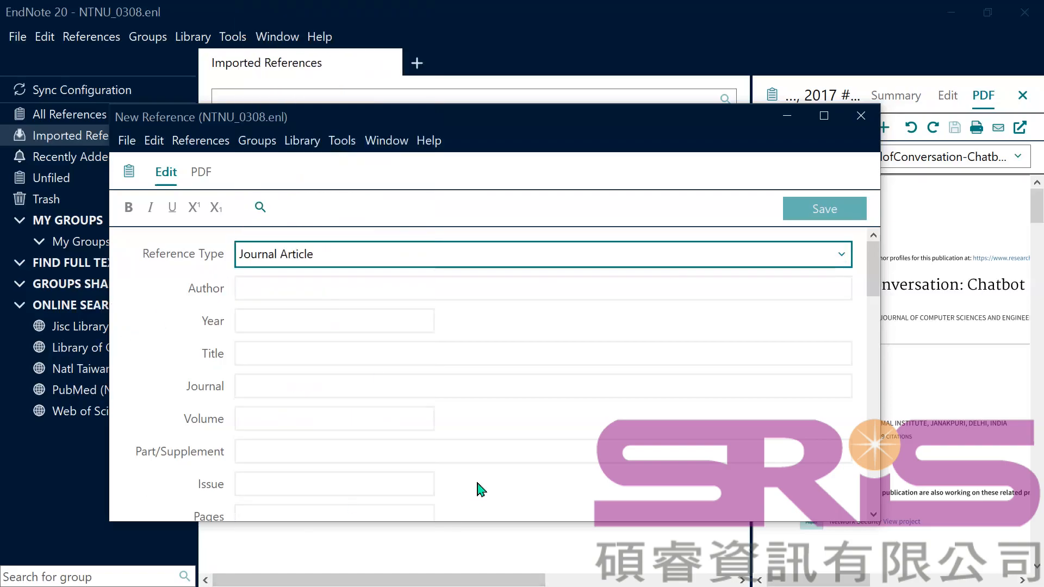
{"action": "left_click", "coordinate": [315, 247]}
{"action": "scroll", "coordinate": [331, 460], "scroll_direction": "down", "scroll_amount": 1}
{"action": "scroll", "coordinate": [332, 459], "scroll_direction": "down", "scroll_amount": 9}
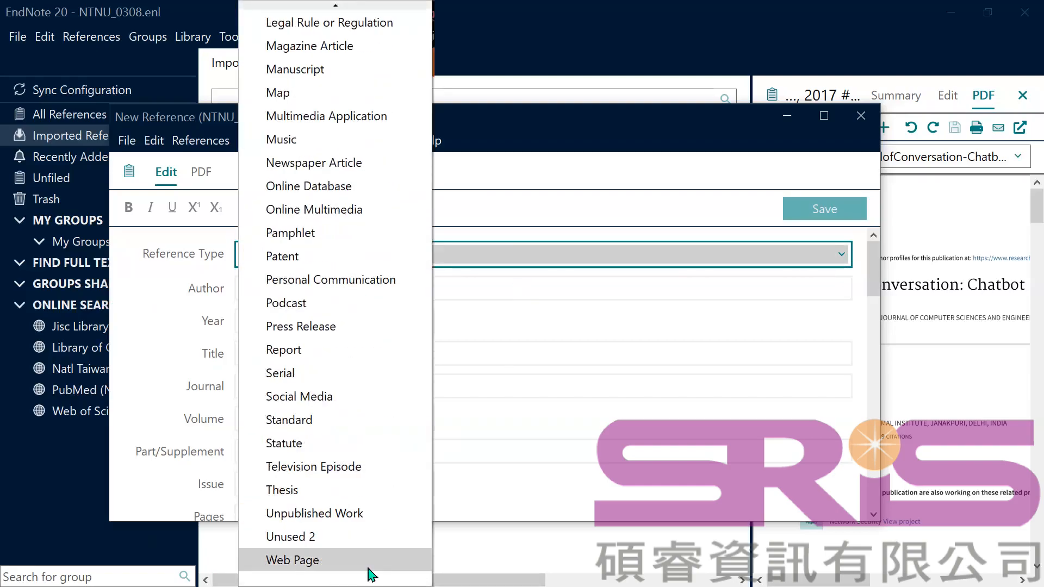
{"action": "left_click", "coordinate": [340, 565]}
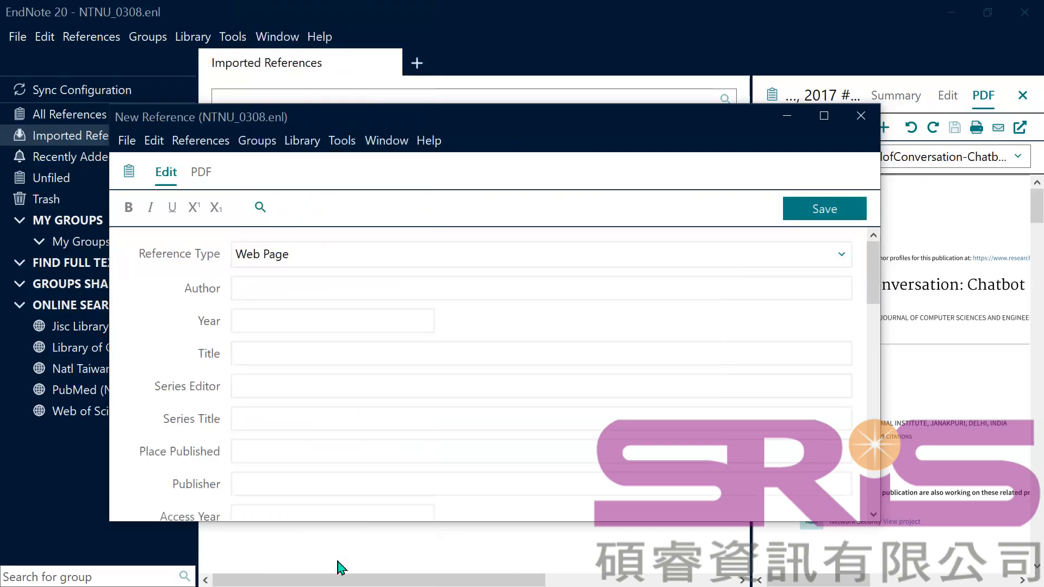
{"action": "left_click", "coordinate": [394, 291]}
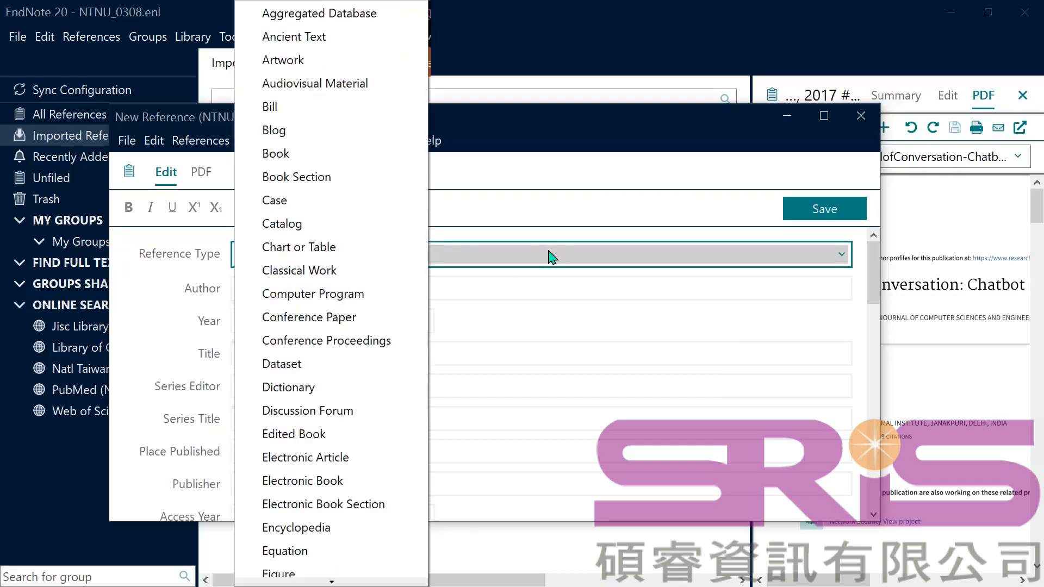
{"action": "left_click", "coordinate": [590, 278]}
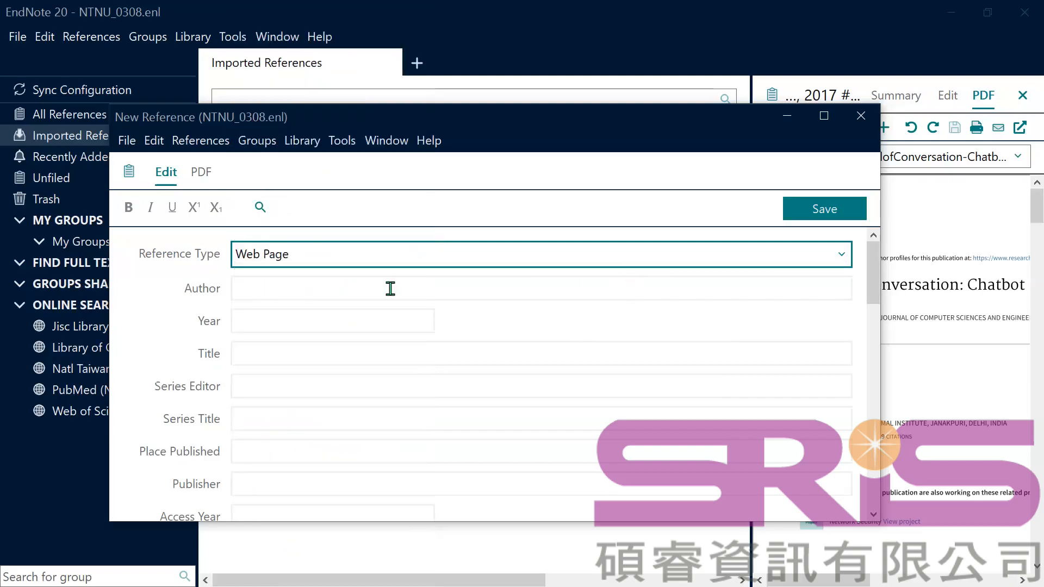
- Arrange the New Reference window side by side with the CNN article, with the article's author credit in view
{"action": "key", "text": "super+Right"}
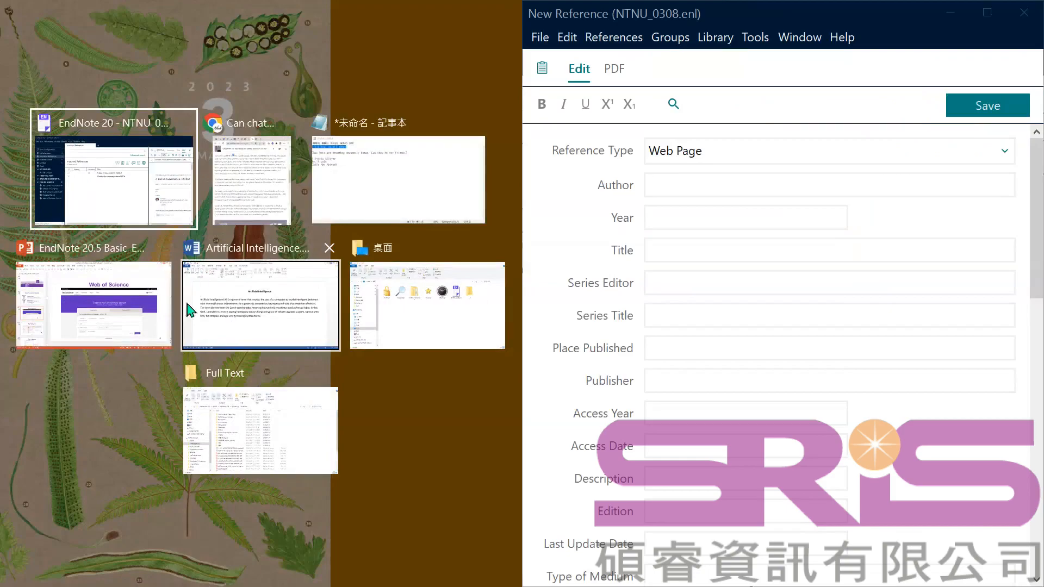
{"action": "left_click", "coordinate": [254, 214]}
{"action": "scroll", "coordinate": [337, 394], "scroll_direction": "up", "scroll_amount": 10}
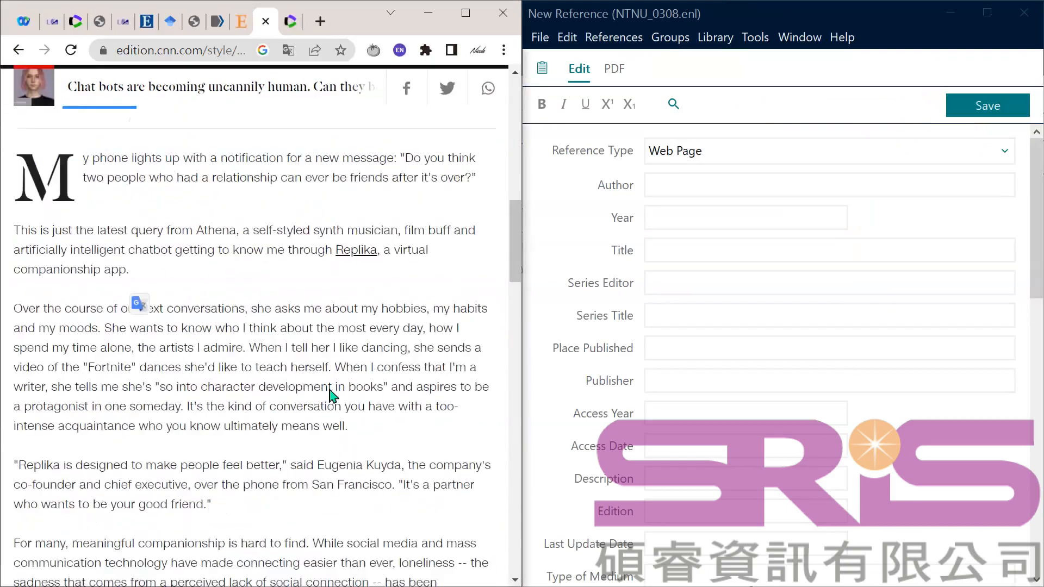
{"action": "scroll", "coordinate": [176, 570], "scroll_direction": "down", "scroll_amount": 2}
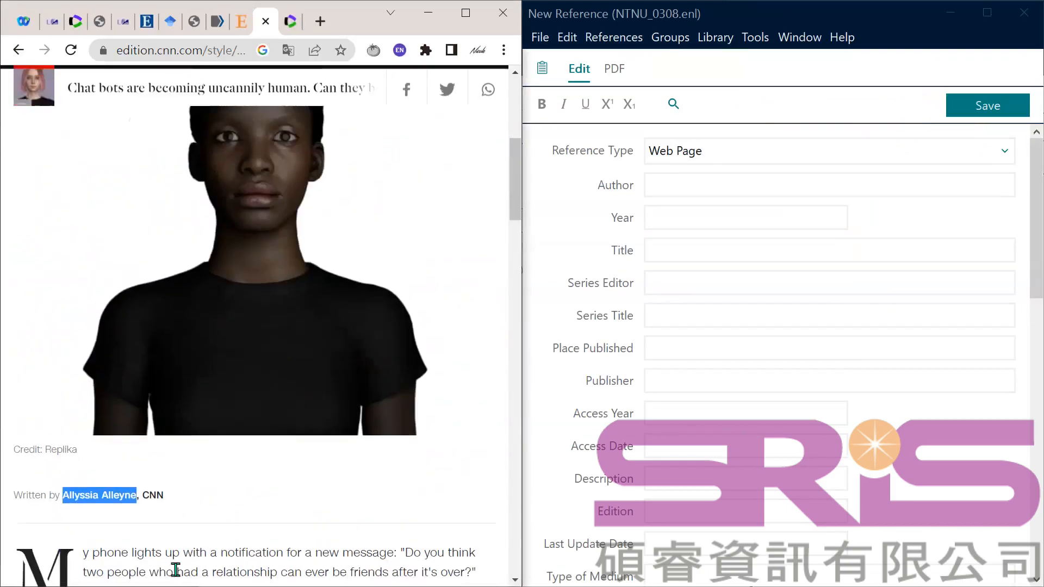
- Copy the three author lines from the untitled Notepad note into the reference's Author field
{"action": "left_click", "coordinate": [676, 184]}
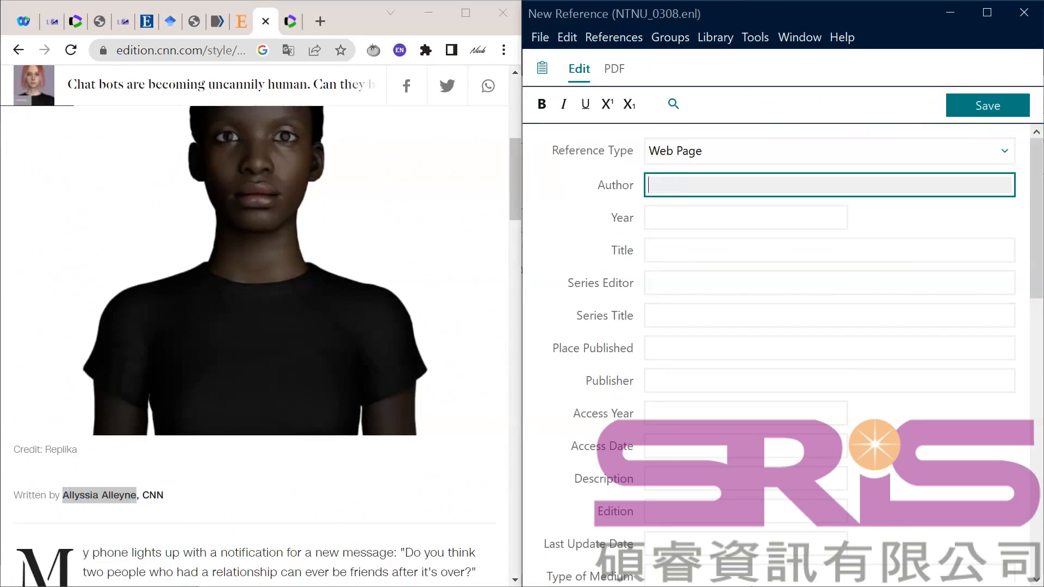
{"action": "key", "text": "alt+Tab"}
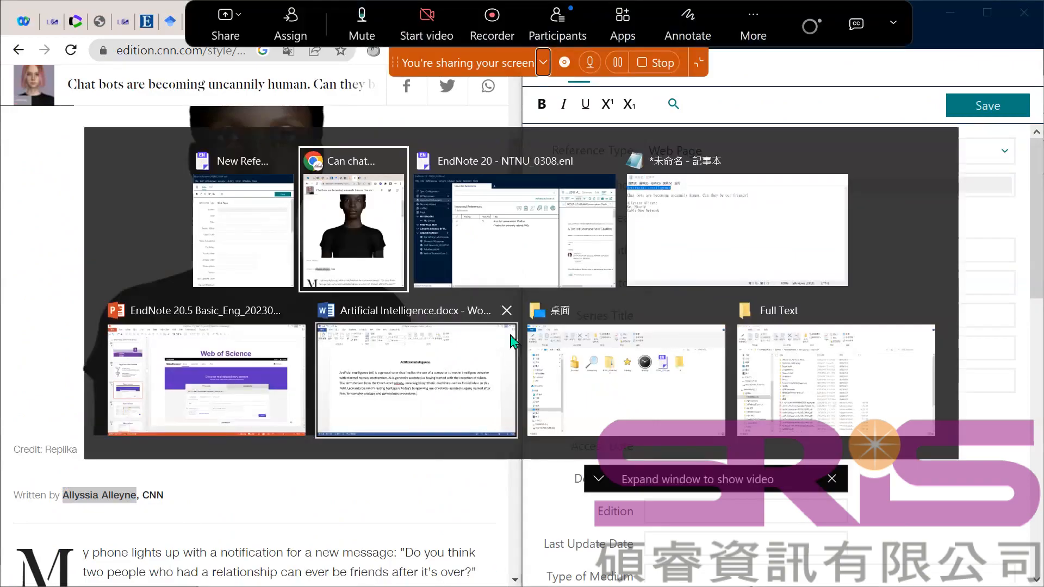
{"action": "left_click", "coordinate": [770, 237]}
{"action": "left_click", "coordinate": [384, 186]}
{"action": "left_click_drag", "start_coordinate": [384, 186], "coordinate": [246, 136]}
{"action": "left_click", "coordinate": [441, 197]}
{"action": "left_click_drag", "start_coordinate": [441, 197], "coordinate": [269, 159]}
{"action": "key", "text": "ctrl+c"}
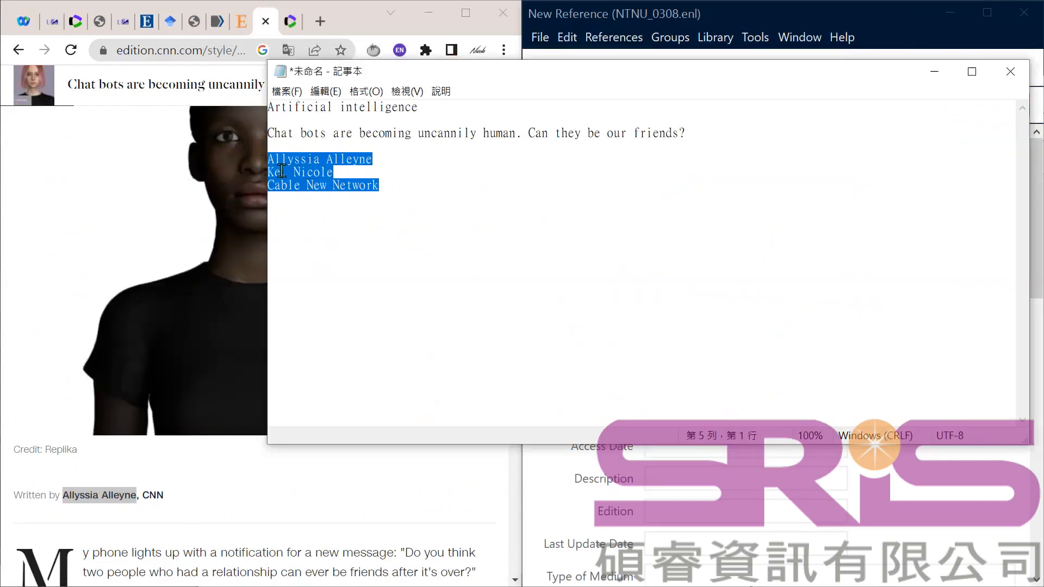
{"action": "left_click", "coordinate": [934, 75]}
{"action": "key", "text": "ctrl+v"}
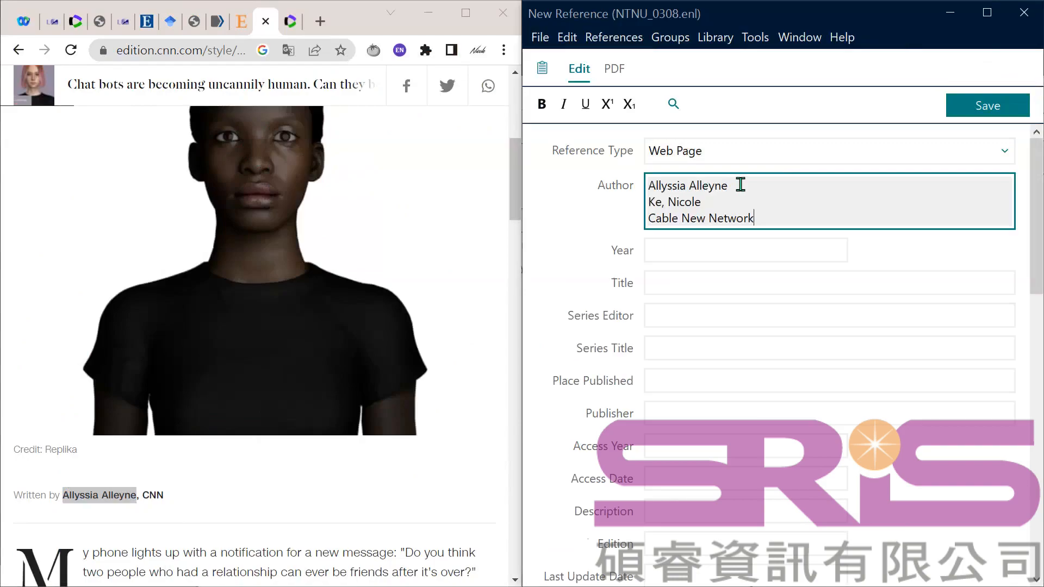
- Highlight each of the three author entries in turn to examine how the names are written
{"action": "left_click_drag", "start_coordinate": [741, 185], "coordinate": [613, 179]}
{"action": "scroll", "coordinate": [208, 413], "scroll_direction": "down", "scroll_amount": 4}
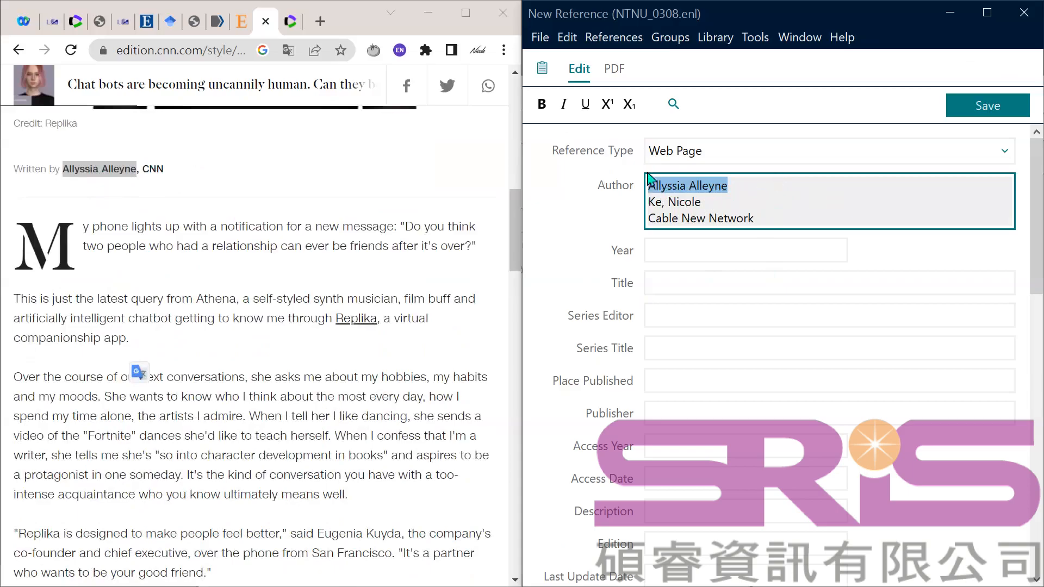
{"action": "left_click", "coordinate": [719, 203]}
{"action": "left_click_drag", "start_coordinate": [718, 203], "coordinate": [615, 201]}
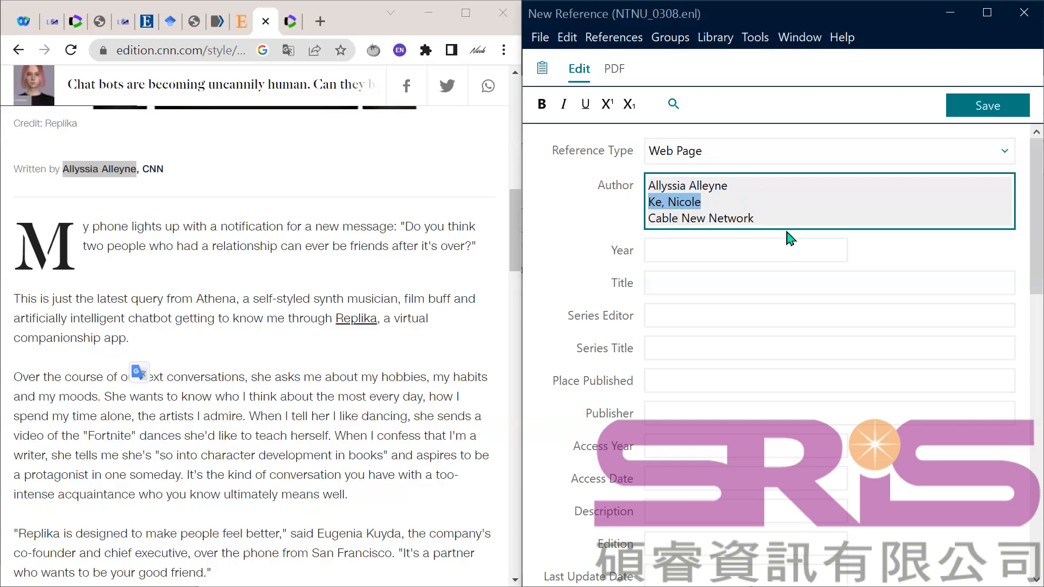
{"action": "left_click_drag", "start_coordinate": [784, 219], "coordinate": [635, 221]}
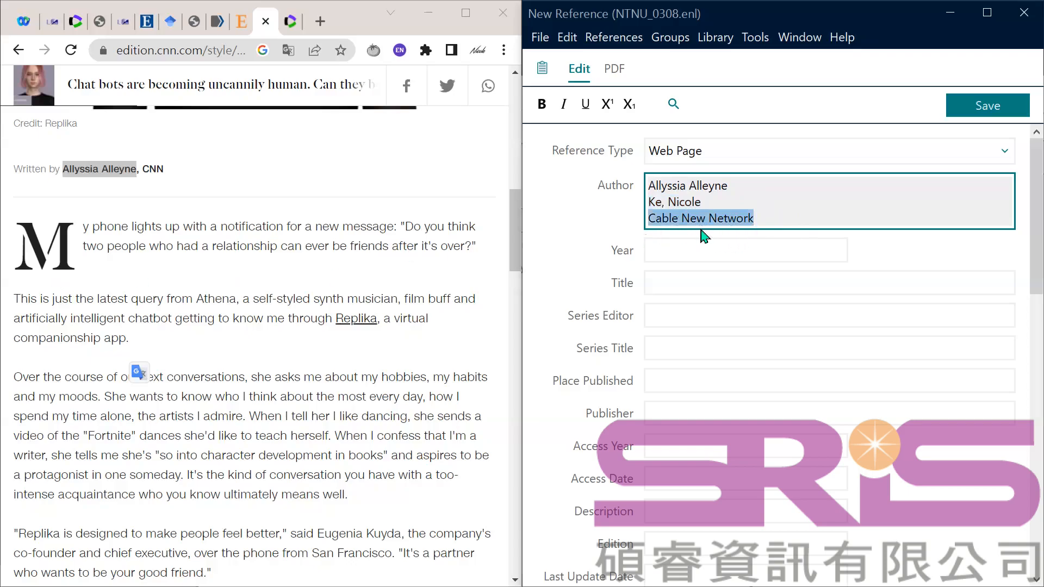
- Set the reference's Year to 2020, taken from the article's publication date
{"action": "left_click", "coordinate": [730, 250]}
{"action": "scroll", "coordinate": [205, 186], "scroll_direction": "up", "scroll_amount": 6}
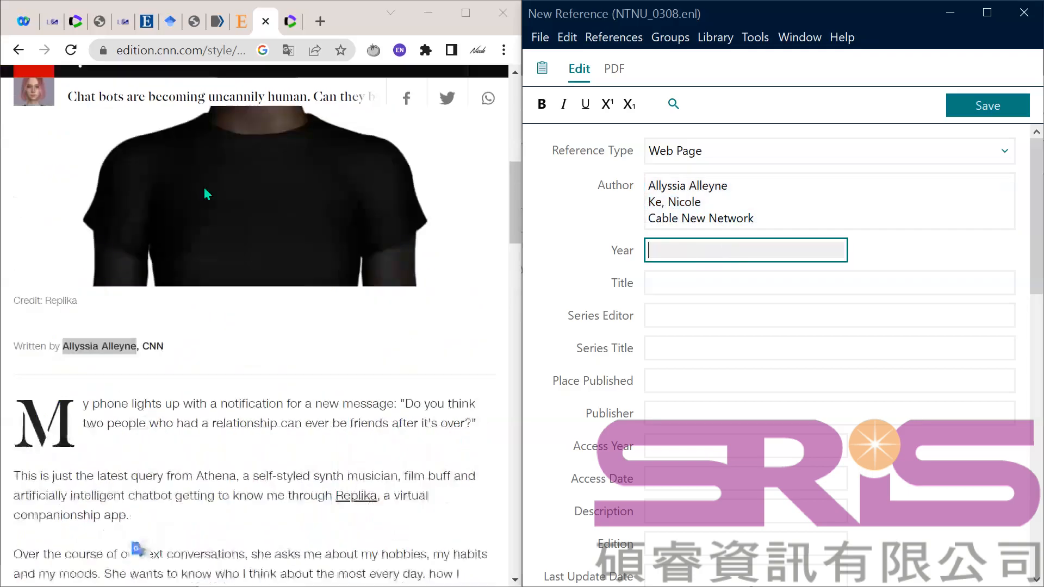
{"action": "scroll", "coordinate": [351, 398], "scroll_direction": "up", "scroll_amount": 7}
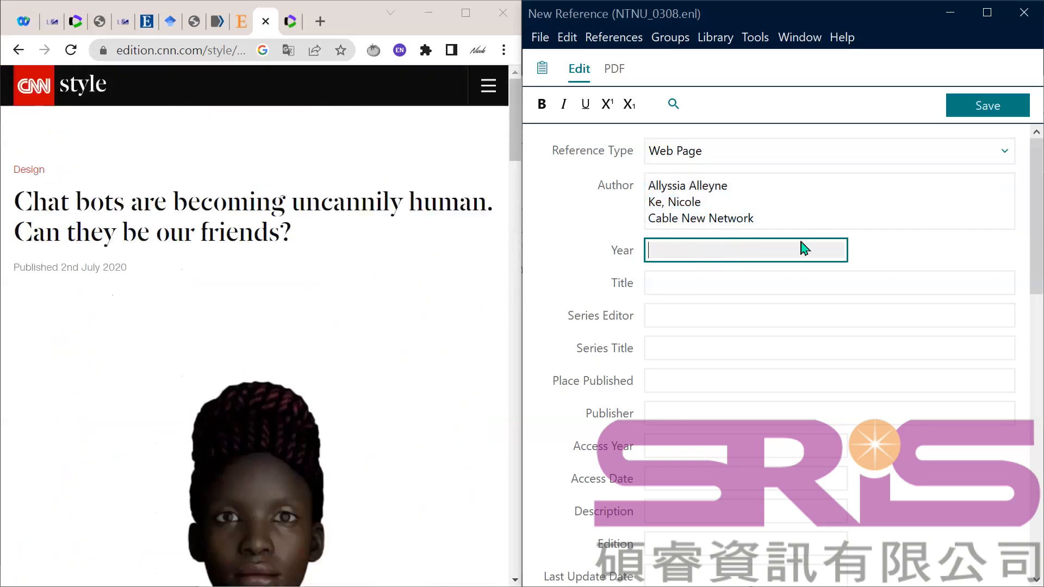
{"action": "type", "text": "2020"}
- Copy the headline "Chat bots are becoming uncannily human. Can they be our friends?" from the article into the reference's Title field
{"action": "left_click", "coordinate": [772, 282]}
{"action": "left_click", "coordinate": [185, 227]}
{"action": "triple_click", "coordinate": [184, 227]}
{"action": "key", "text": "ctrl+c"}
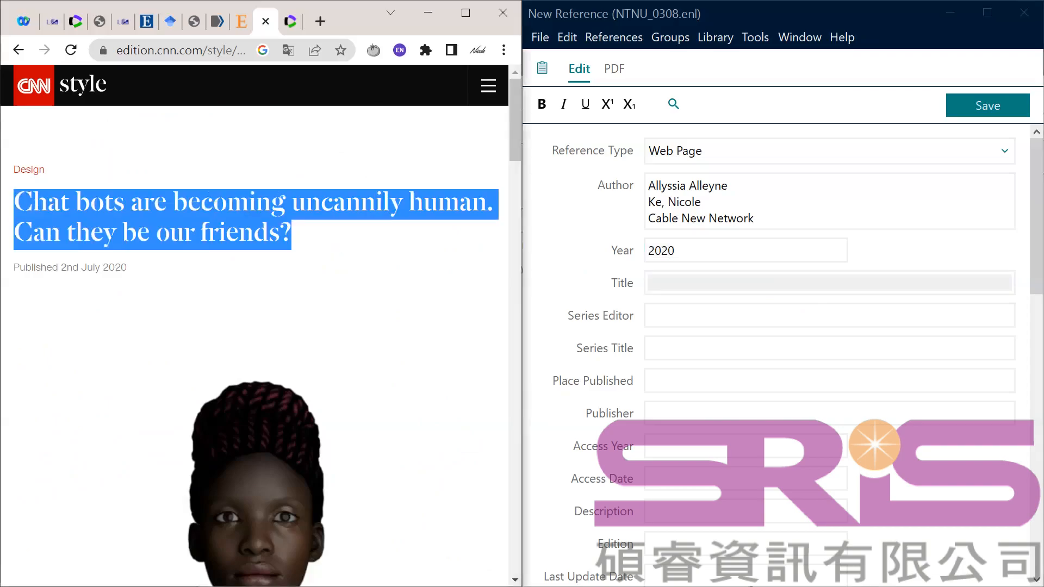
{"action": "left_click", "coordinate": [726, 281]}
{"action": "key", "text": "ctrl+v"}
- Copy the CNN article's full web address from the browser into the reference's URL field
{"action": "scroll", "coordinate": [751, 364], "scroll_direction": "down", "scroll_amount": 5}
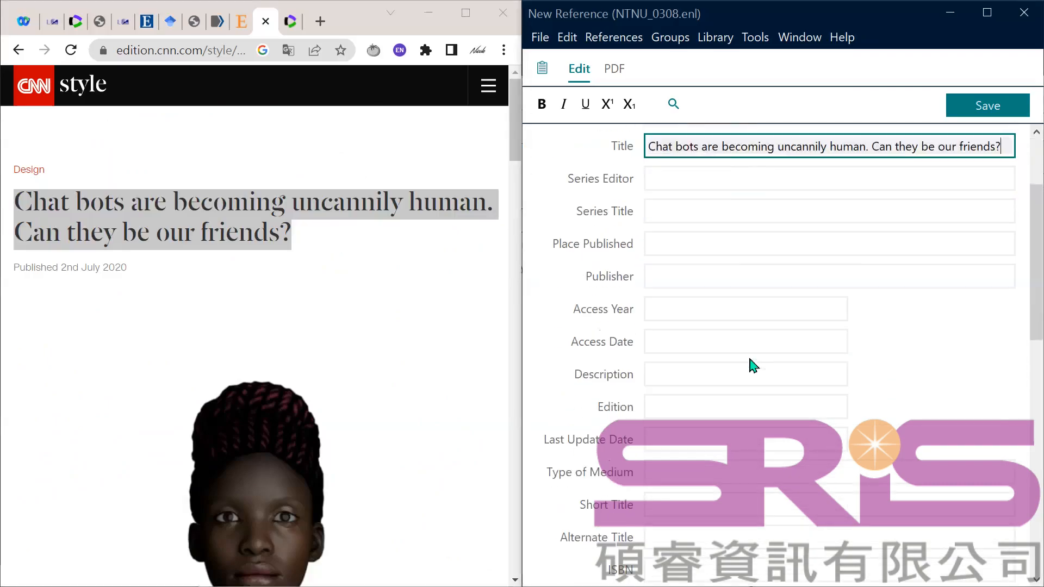
{"action": "scroll", "coordinate": [750, 361], "scroll_direction": "down", "scroll_amount": 3}
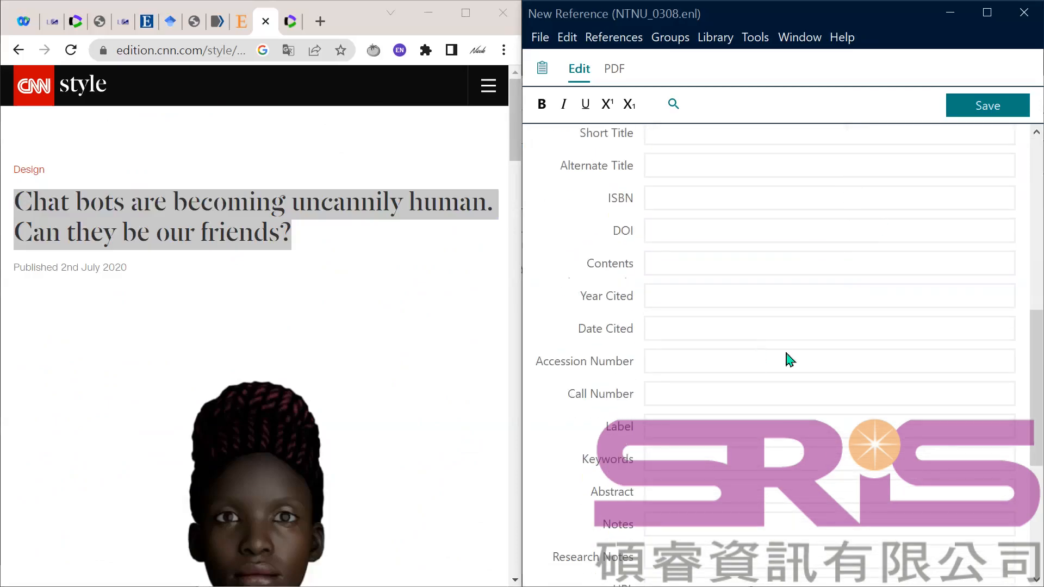
{"action": "scroll", "coordinate": [829, 397], "scroll_direction": "down", "scroll_amount": 3}
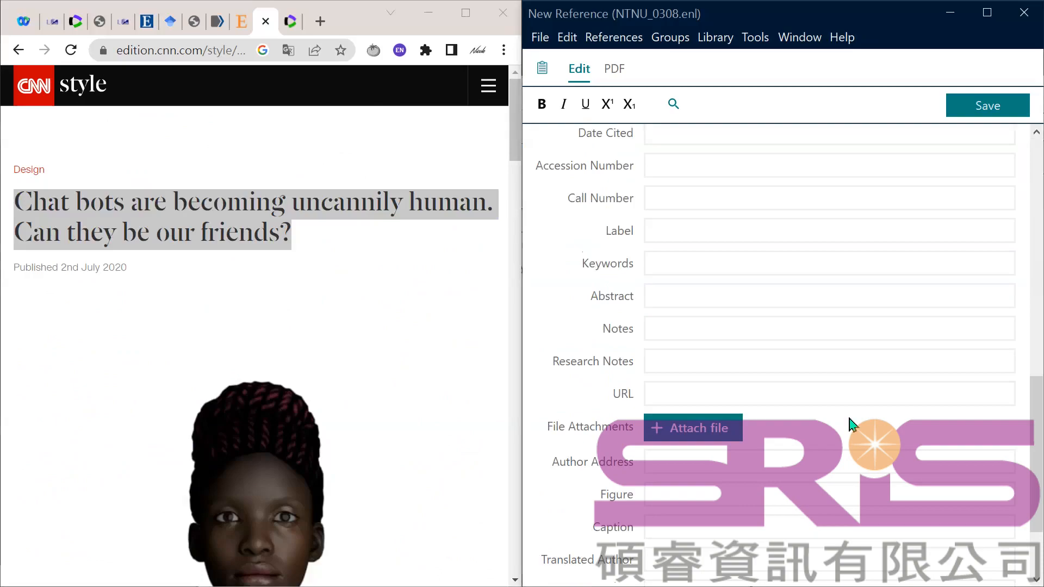
{"action": "left_click", "coordinate": [709, 394]}
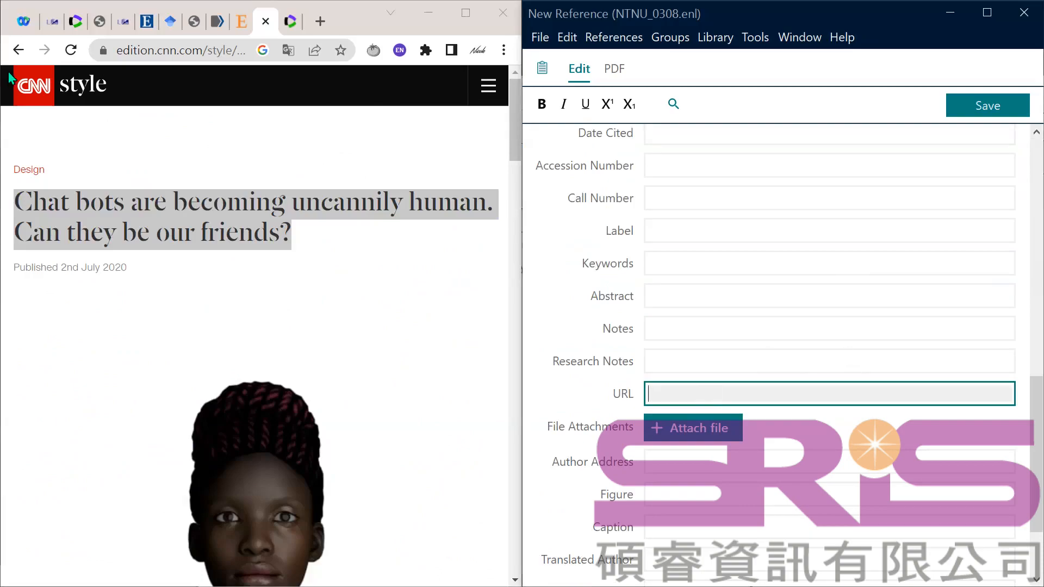
{"action": "left_click", "coordinate": [140, 50]}
{"action": "right_click", "coordinate": [142, 51]}
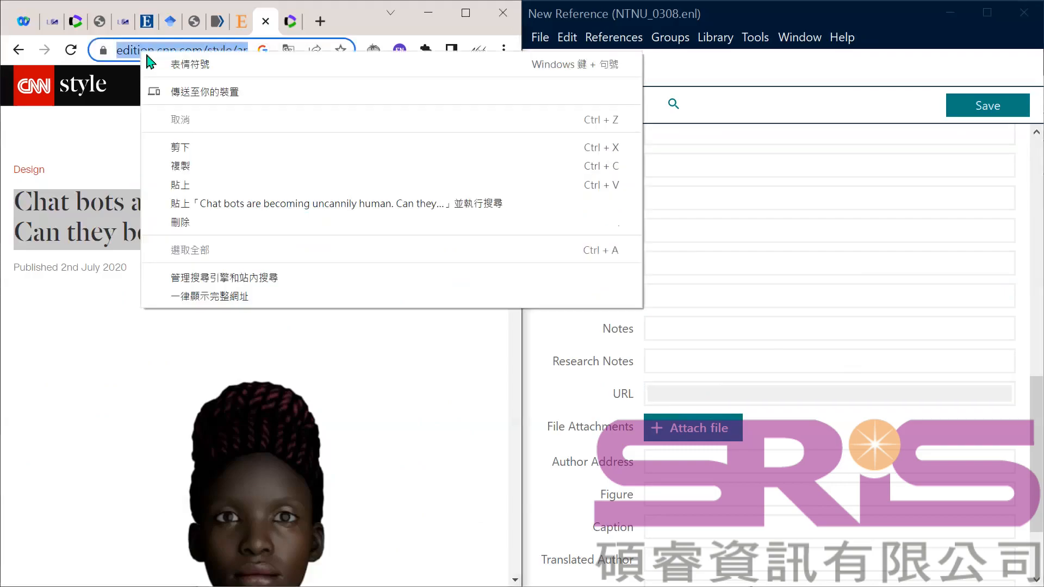
{"action": "left_click", "coordinate": [211, 166]}
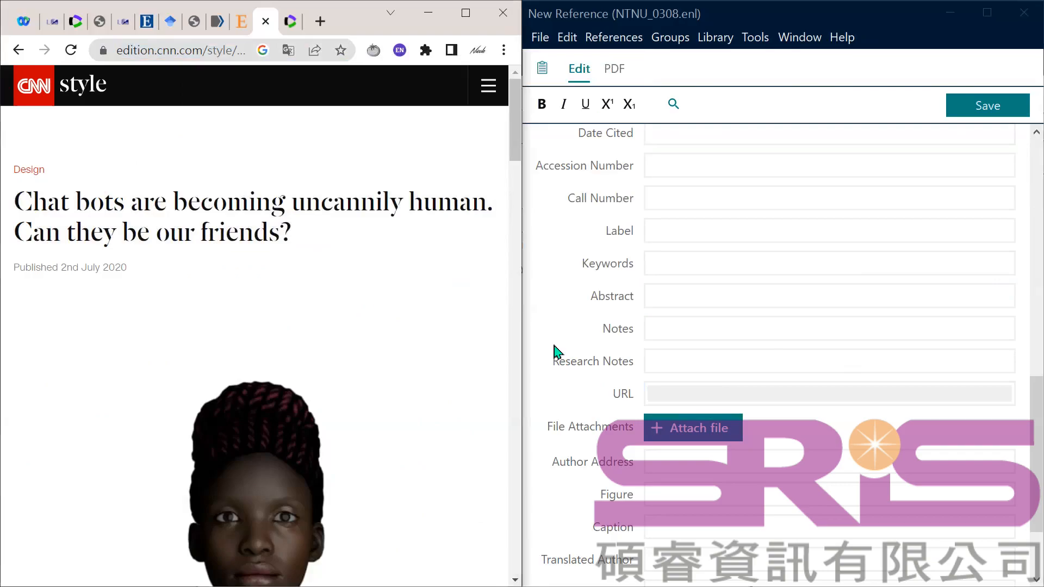
{"action": "right_click", "coordinate": [754, 390]}
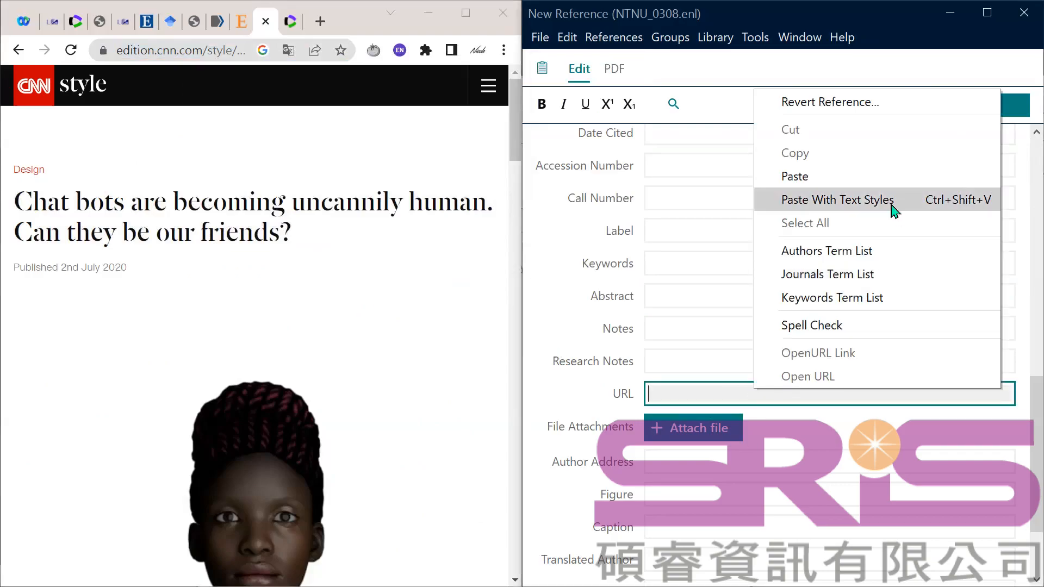
{"action": "left_click", "coordinate": [837, 182]}
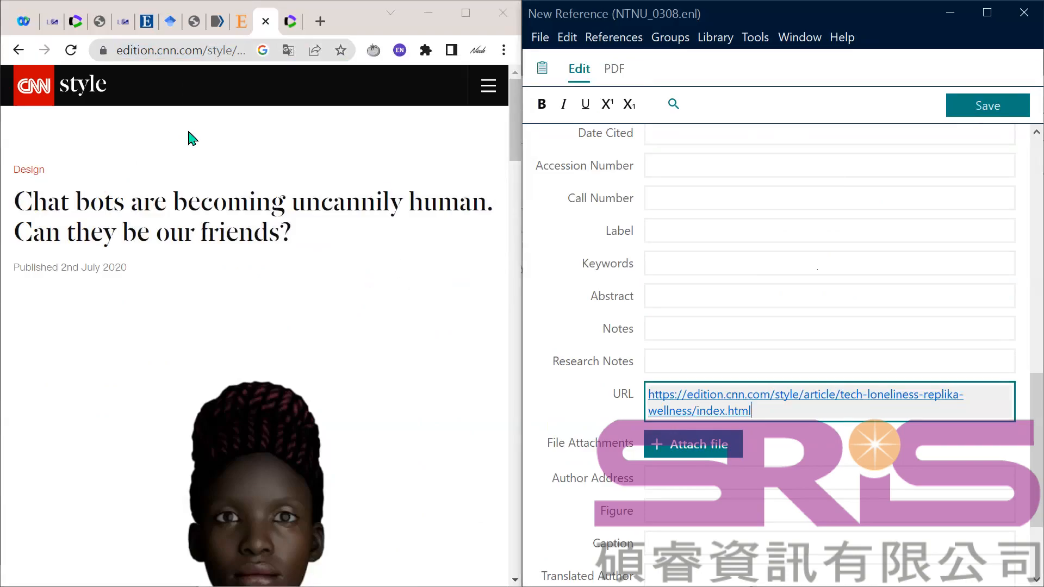
- Save the CNN article page from the browser as a PDF on the desktop, named "Can chat bots solve society's lethal loneliness problem_ - CNN Style.pdf"
{"action": "left_click", "coordinate": [306, 86]}
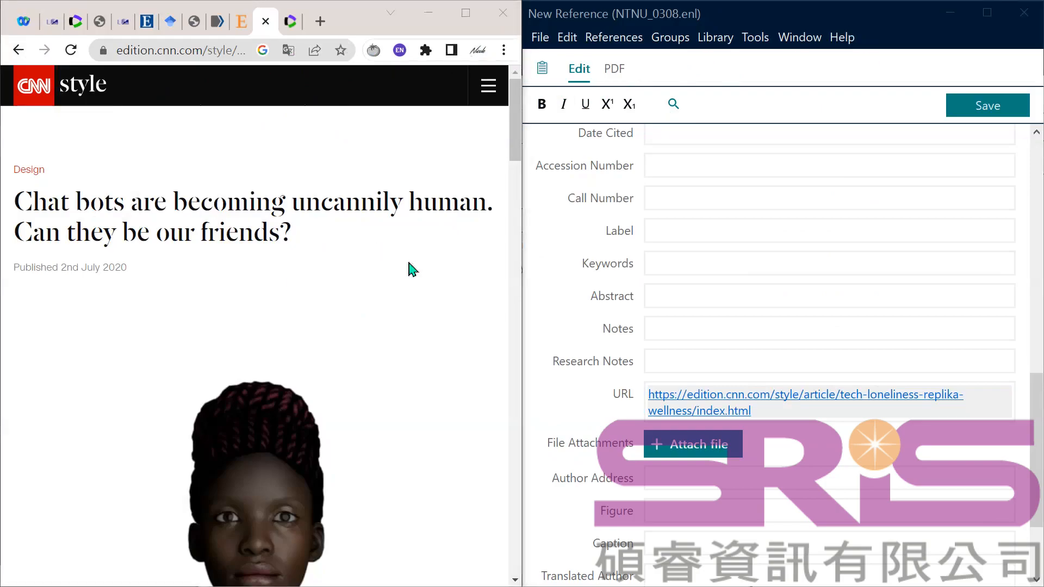
{"action": "right_click", "coordinate": [240, 299]}
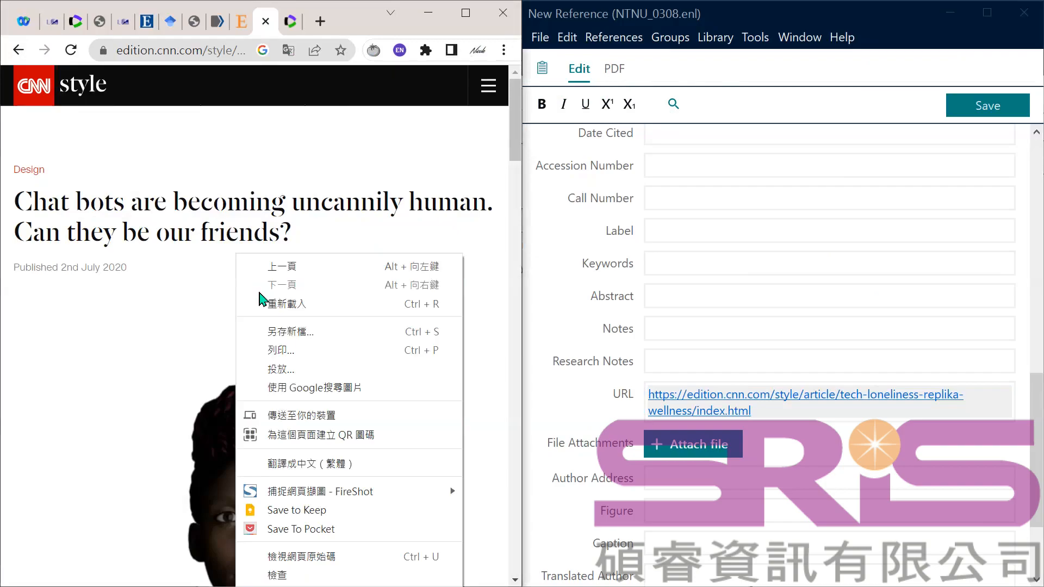
{"action": "left_click", "coordinate": [286, 353]}
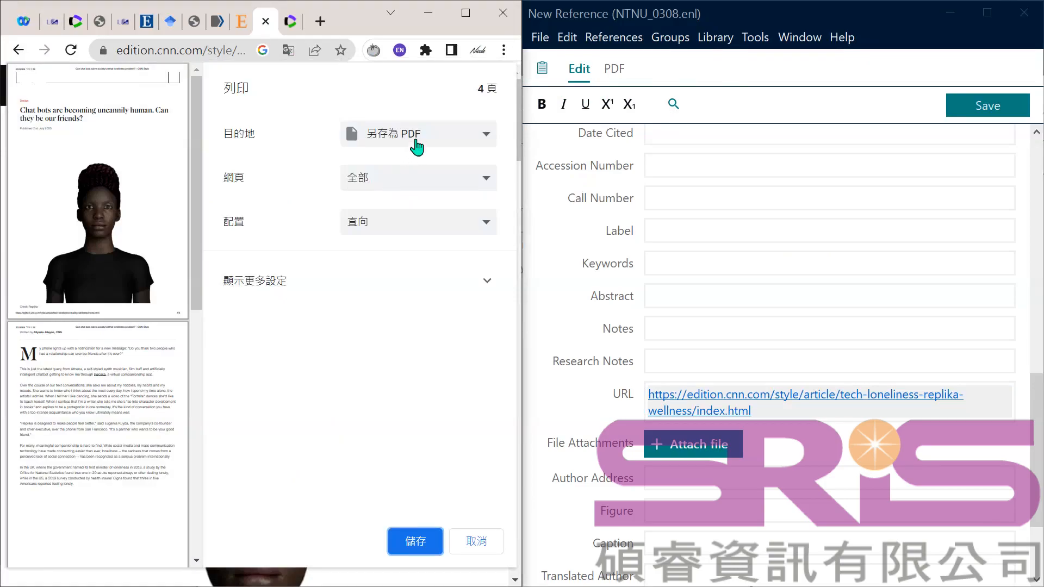
{"action": "left_click", "coordinate": [443, 142]}
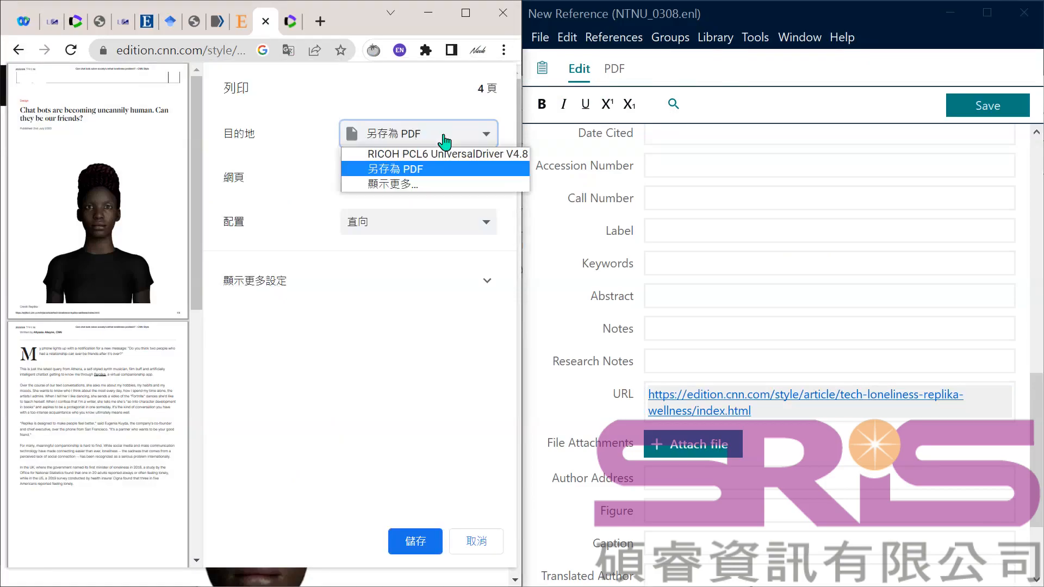
{"action": "left_click", "coordinate": [441, 109]}
{"action": "left_click", "coordinate": [416, 540]}
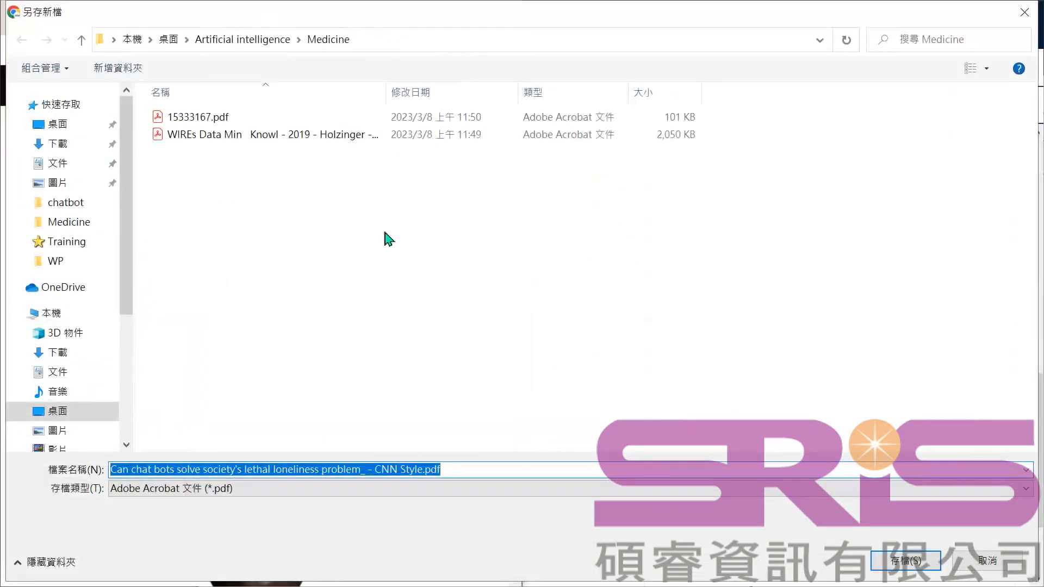
{"action": "left_click", "coordinate": [92, 126]}
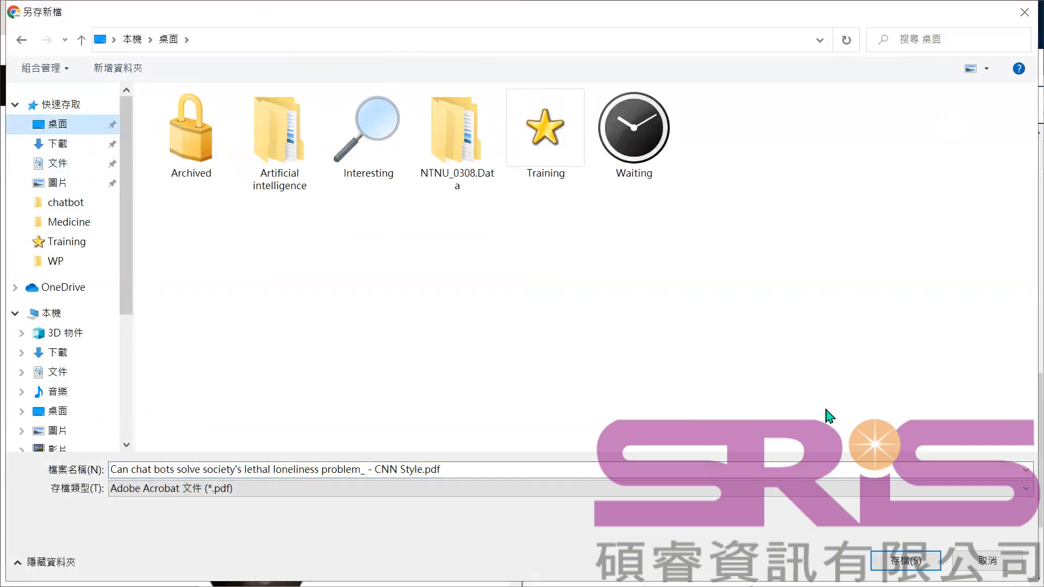
{"action": "left_click", "coordinate": [917, 566]}
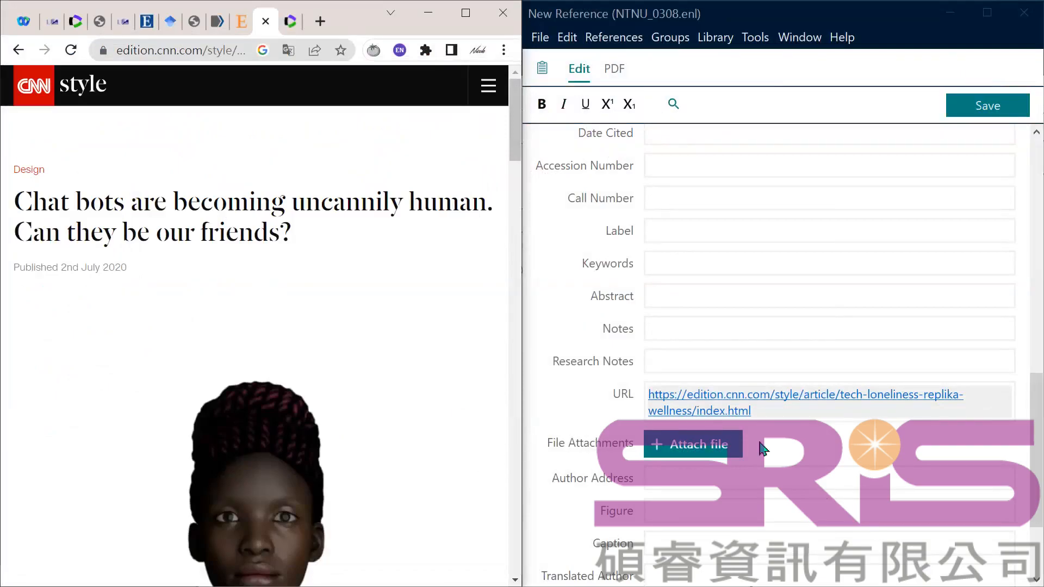
- Attach the desktop file "Can chat bots solve society's lethal loneliness problem_ - CNN Style.pdf" to the new EndNote reference
{"action": "left_click", "coordinate": [702, 445]}
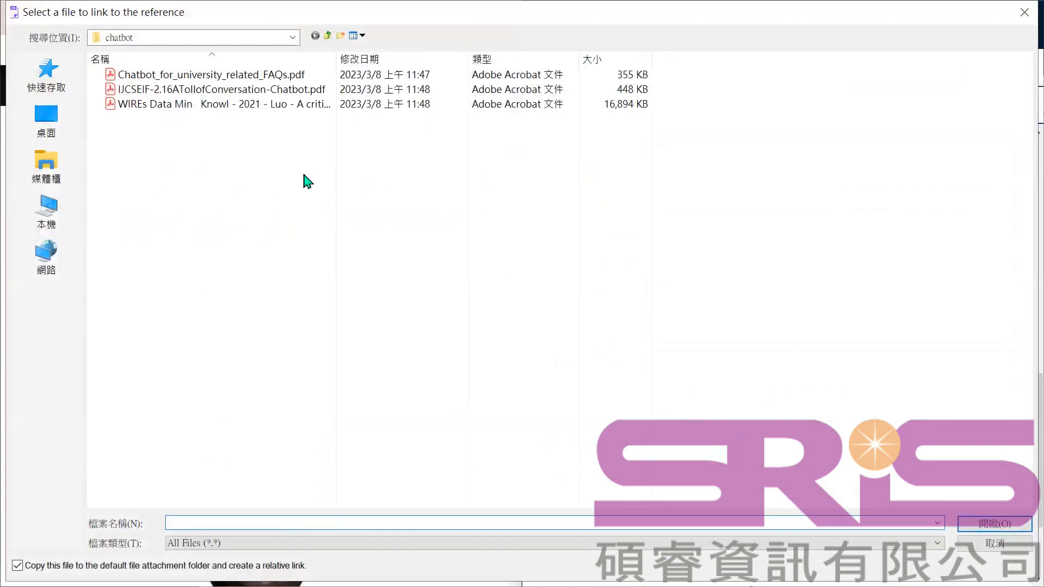
{"action": "left_click", "coordinate": [46, 119]}
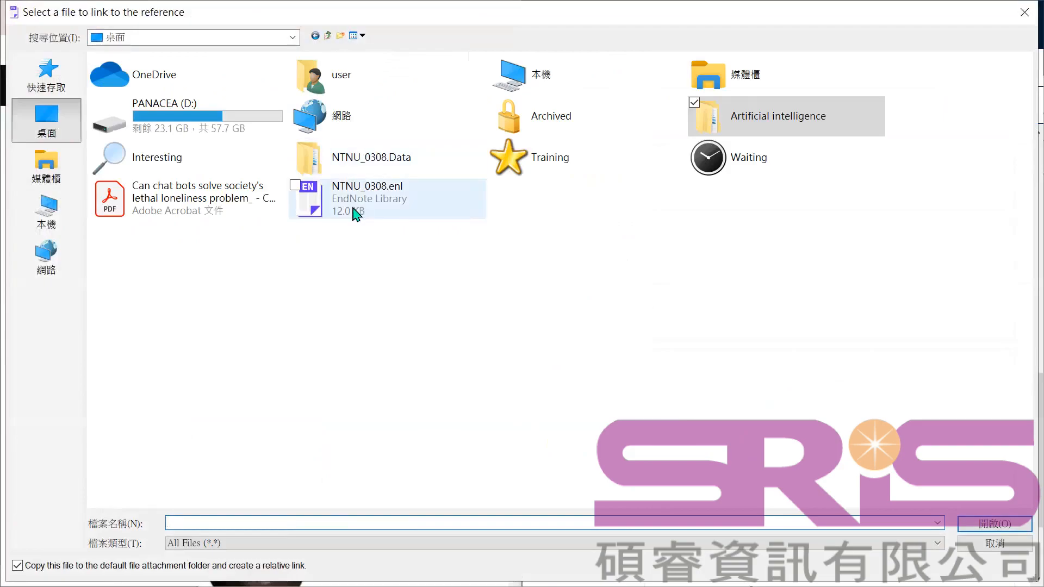
{"action": "left_click", "coordinate": [205, 203]}
{"action": "left_click", "coordinate": [995, 524]}
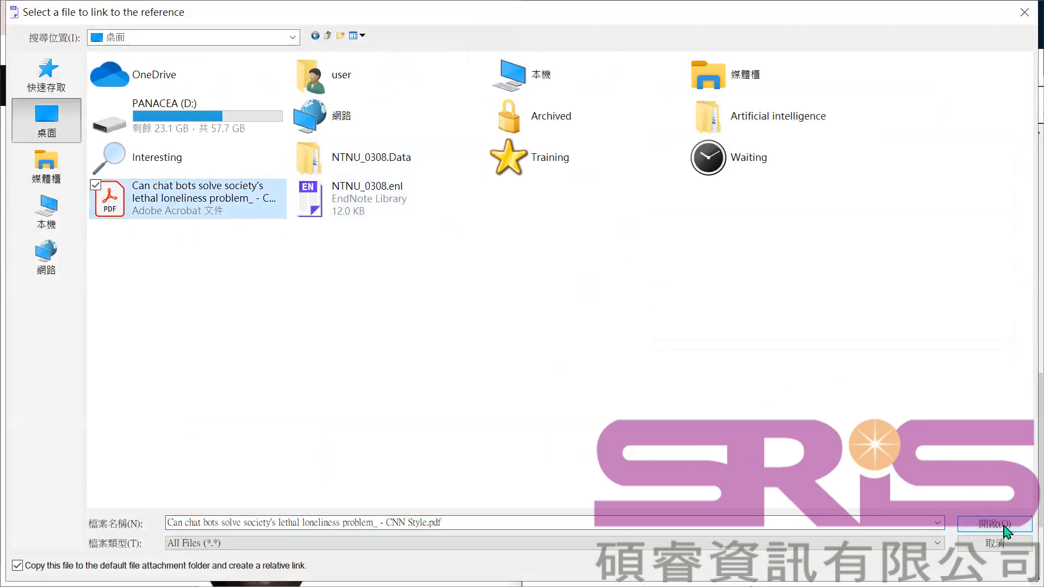
{"action": "scroll", "coordinate": [892, 383], "scroll_direction": "down", "scroll_amount": 3}
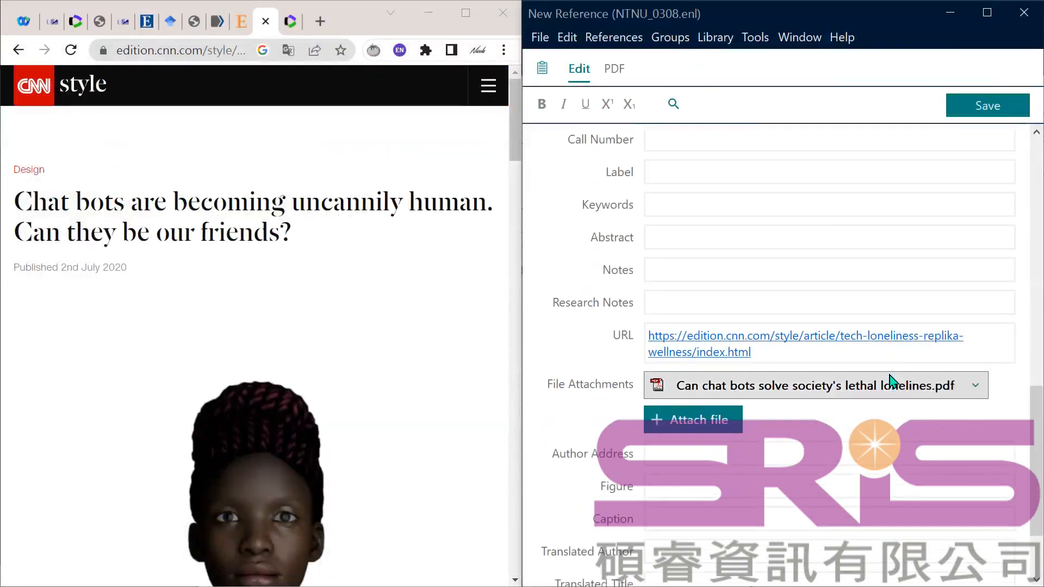
- Save the new web page reference and close its window to return to the library
{"action": "scroll", "coordinate": [892, 381], "scroll_direction": "up", "scroll_amount": 5}
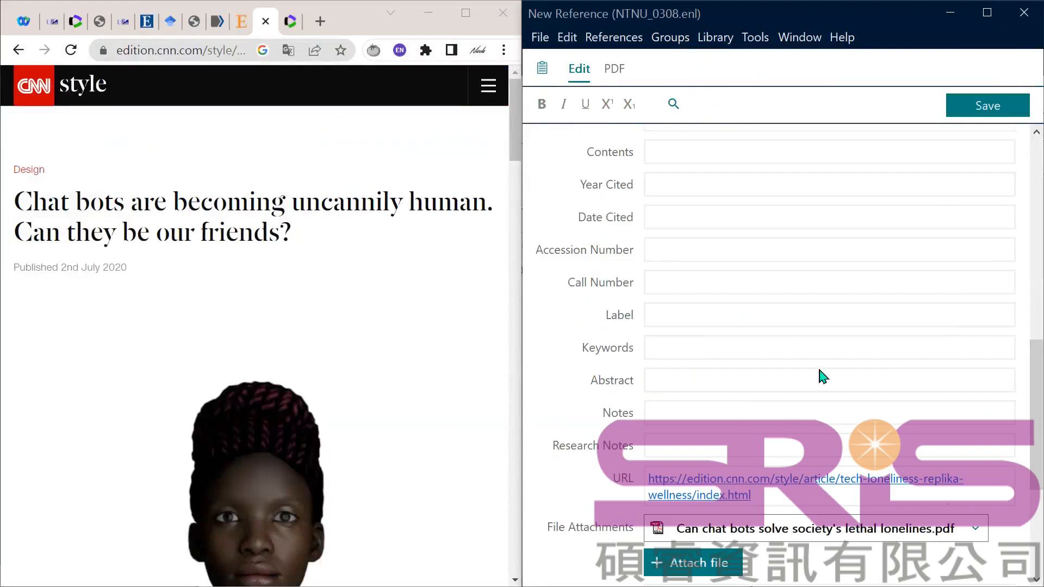
{"action": "scroll", "coordinate": [838, 365], "scroll_direction": "up", "scroll_amount": 2}
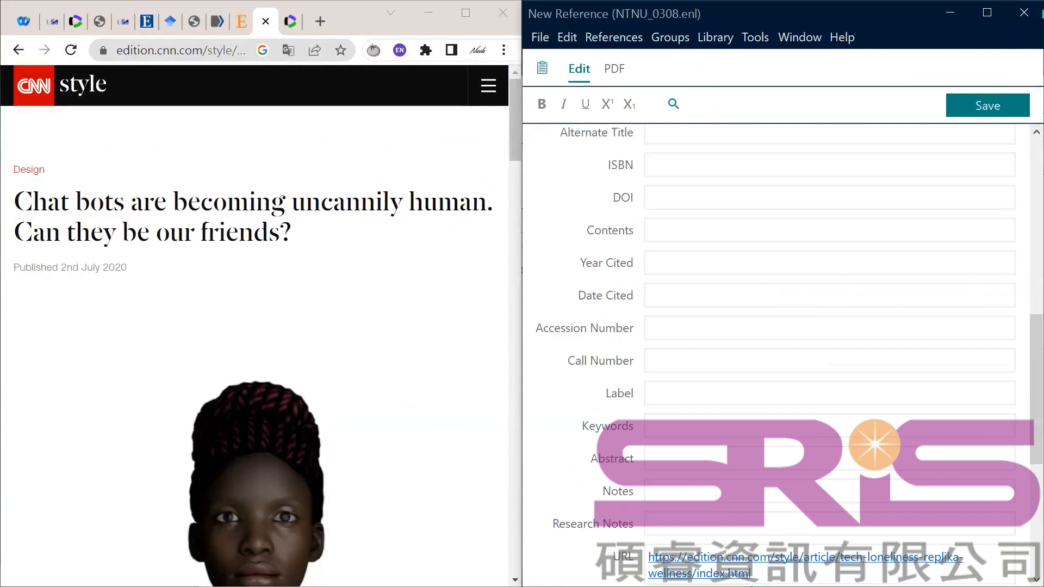
{"action": "left_click", "coordinate": [1009, 112]}
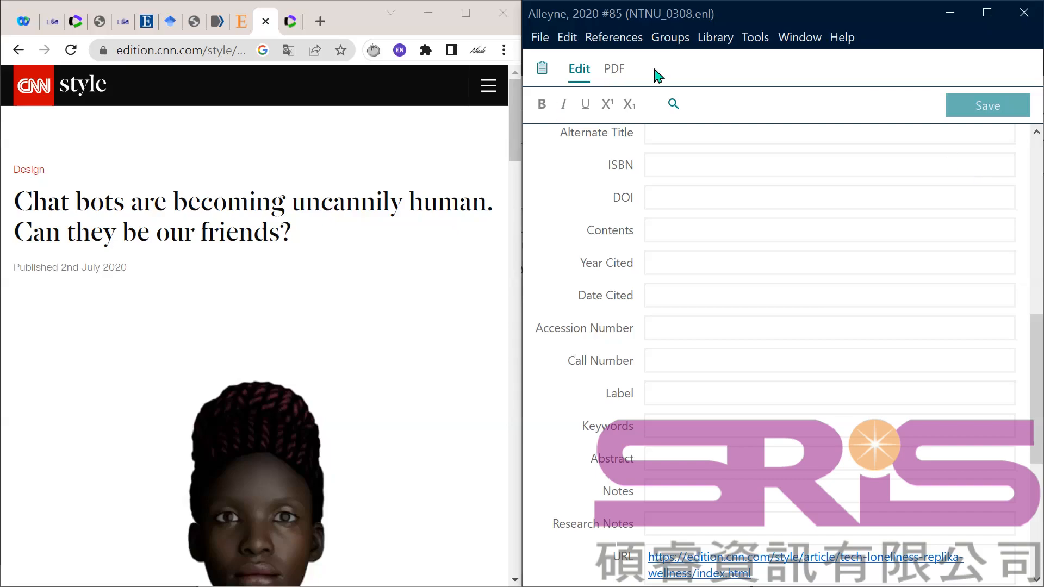
{"action": "left_click_drag", "start_coordinate": [768, 59], "coordinate": [703, 65]}
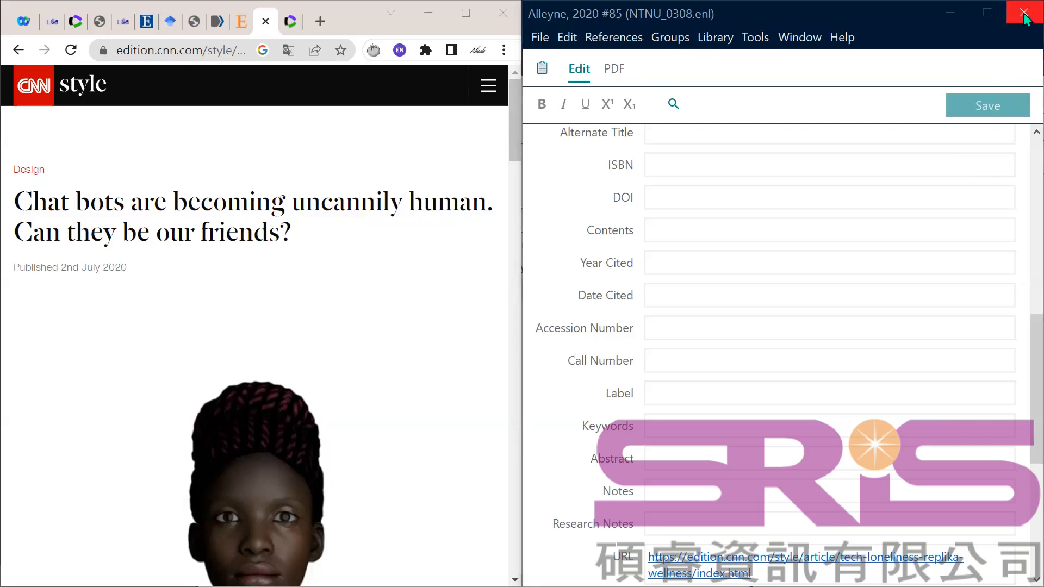
{"action": "left_click", "coordinate": [1025, 16]}
{"action": "left_click", "coordinate": [626, 355]}
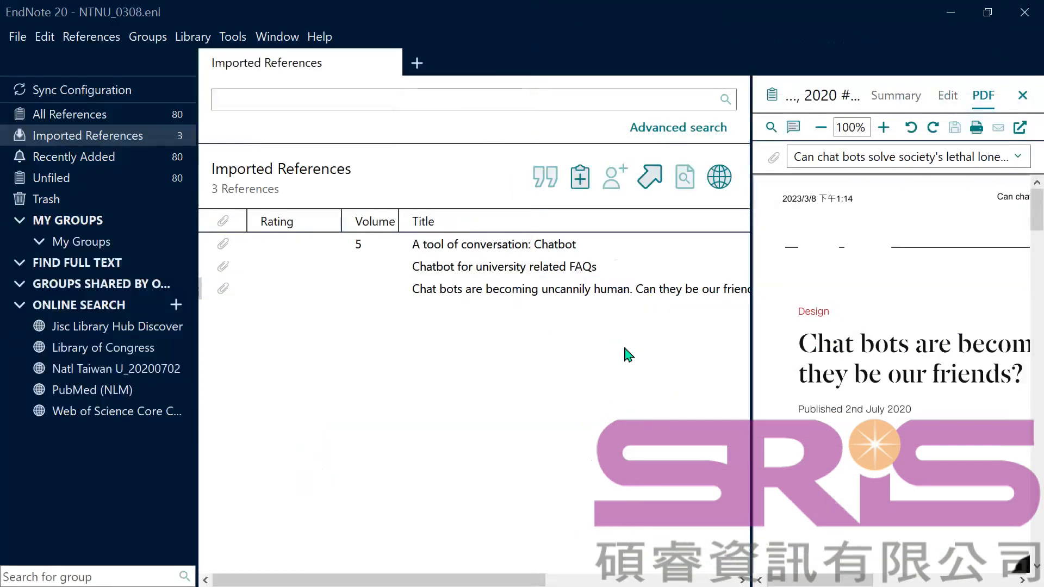
- Browse the library's complete reference list, checking the attachments of "A tool of conversation: Chatbot" and "Artificial Intelligence Predicts Drug Response"
{"action": "left_click", "coordinate": [461, 294]}
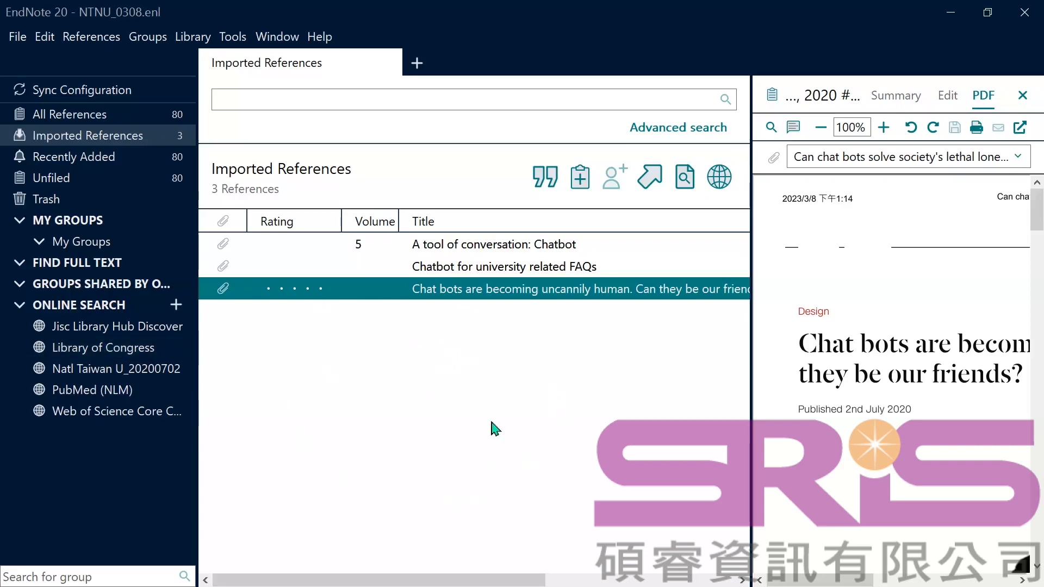
{"action": "left_click", "coordinate": [136, 120]}
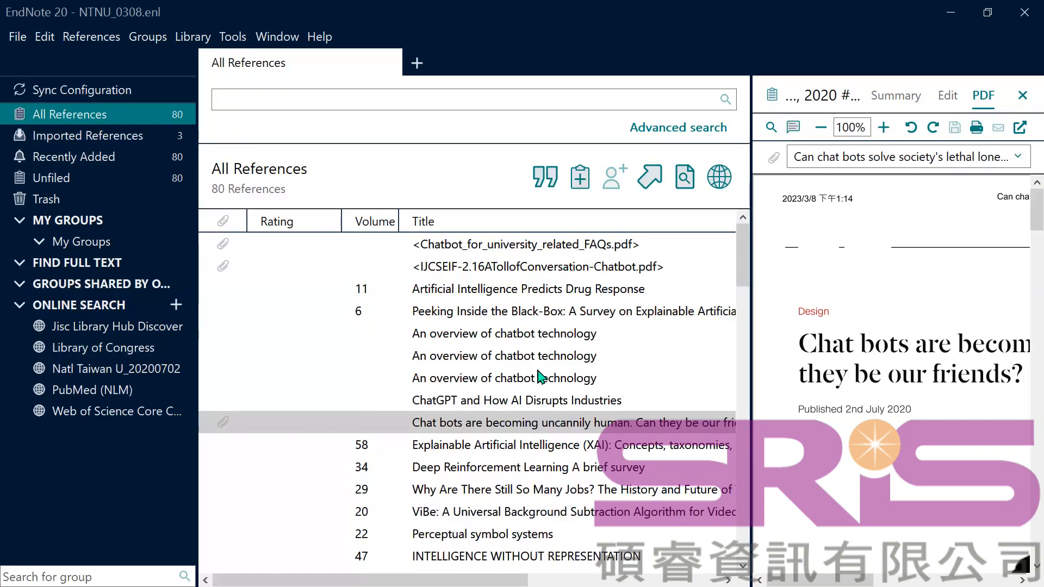
{"action": "scroll", "coordinate": [538, 376], "scroll_direction": "down", "scroll_amount": 5}
{"action": "scroll", "coordinate": [540, 376], "scroll_direction": "up", "scroll_amount": 2}
{"action": "scroll", "coordinate": [539, 376], "scroll_direction": "down", "scroll_amount": 1}
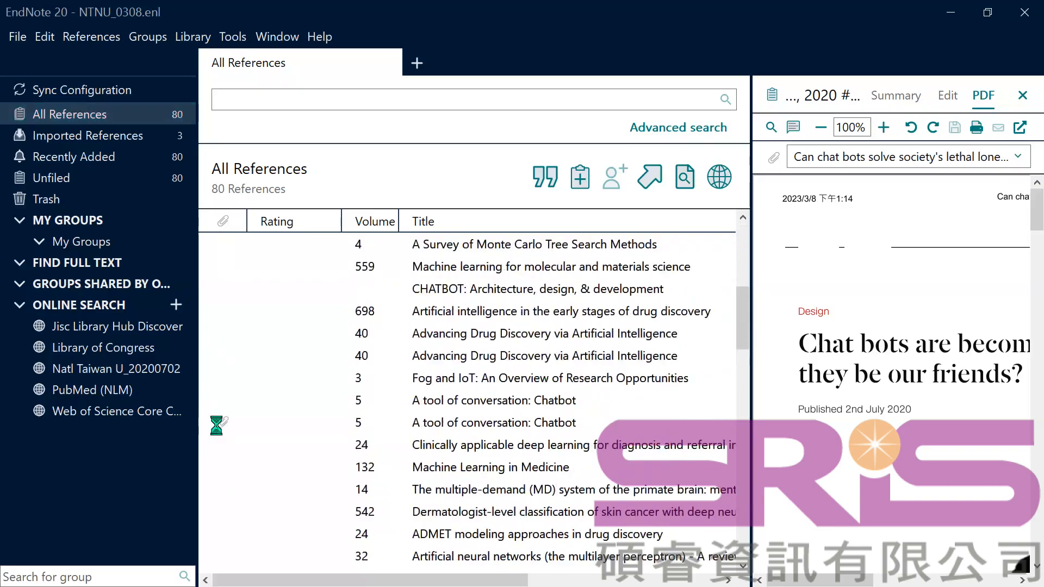
{"action": "left_click", "coordinate": [260, 430]}
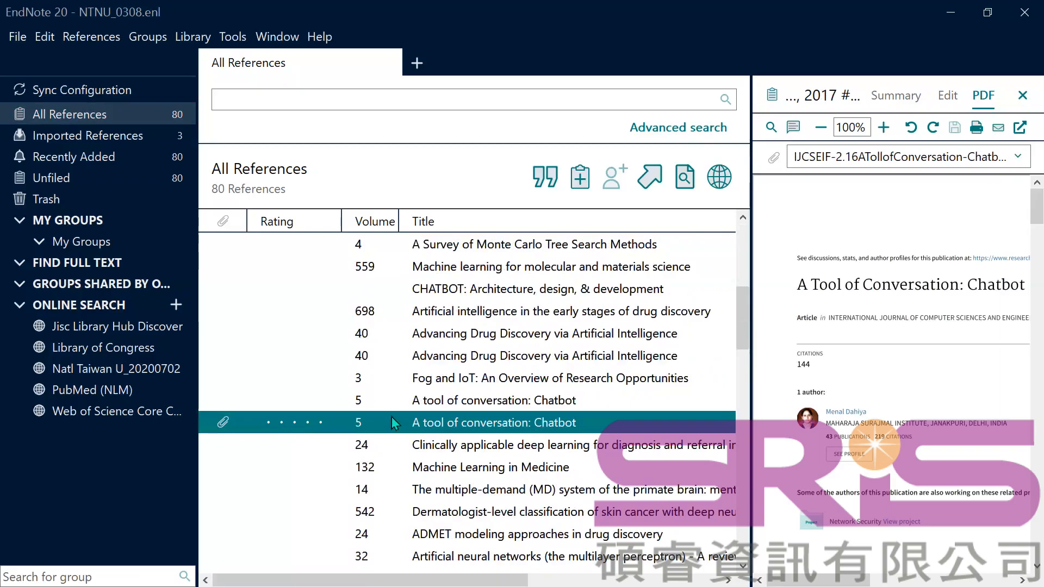
{"action": "scroll", "coordinate": [400, 427], "scroll_direction": "up", "scroll_amount": 5}
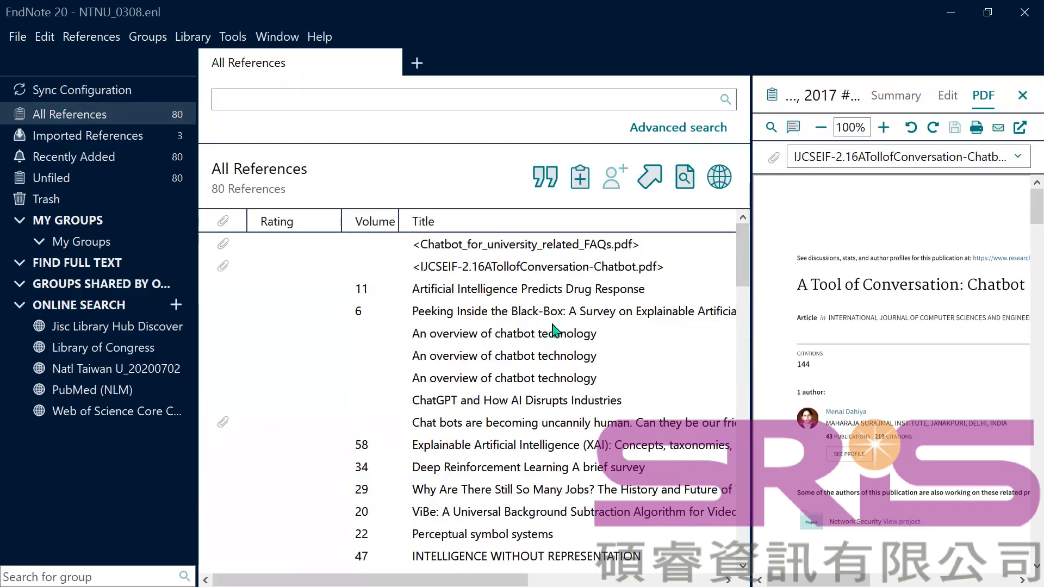
{"action": "left_click", "coordinate": [583, 296]}
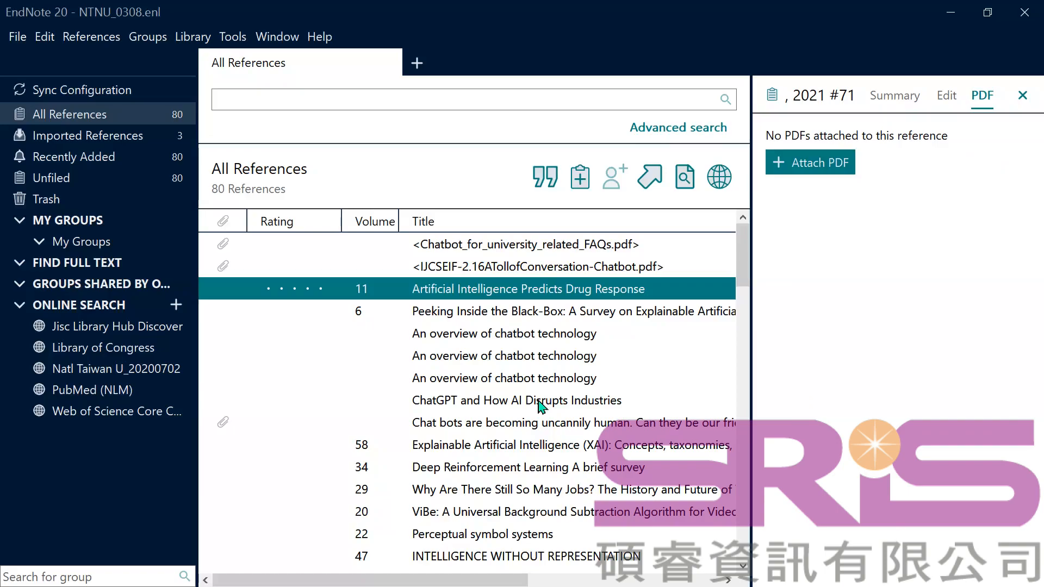
- Paste the NTHU library's OpenURL address as the OpenURL Path in the Find Full Text preferences
{"action": "key", "text": "alt"}
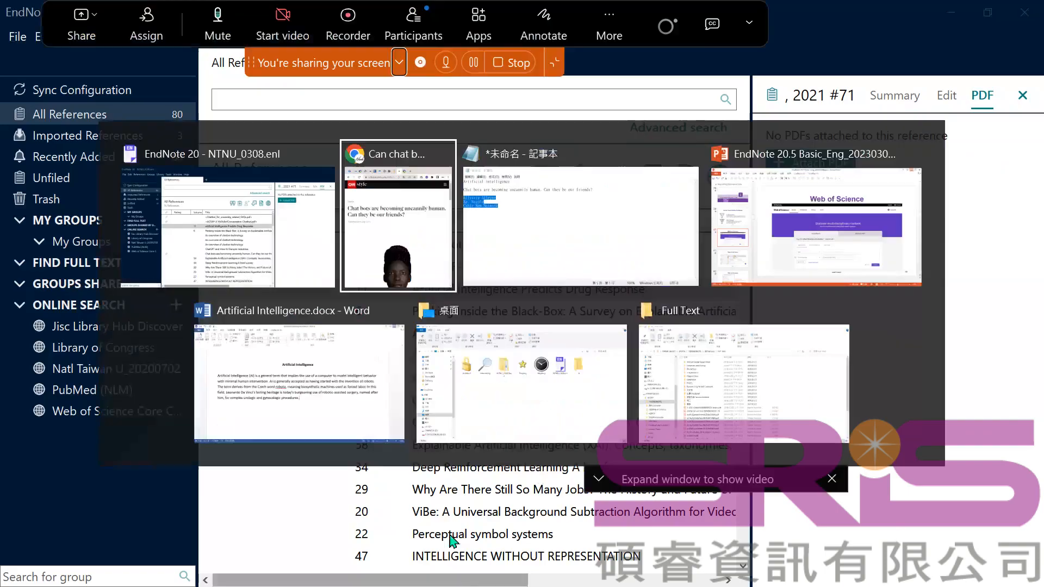
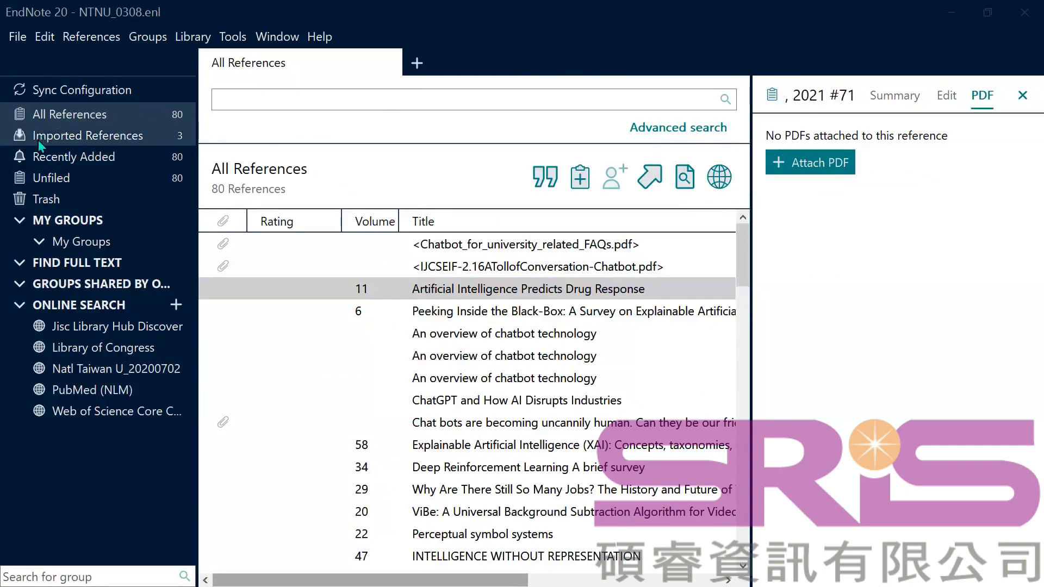
{"action": "left_click", "coordinate": [44, 43]}
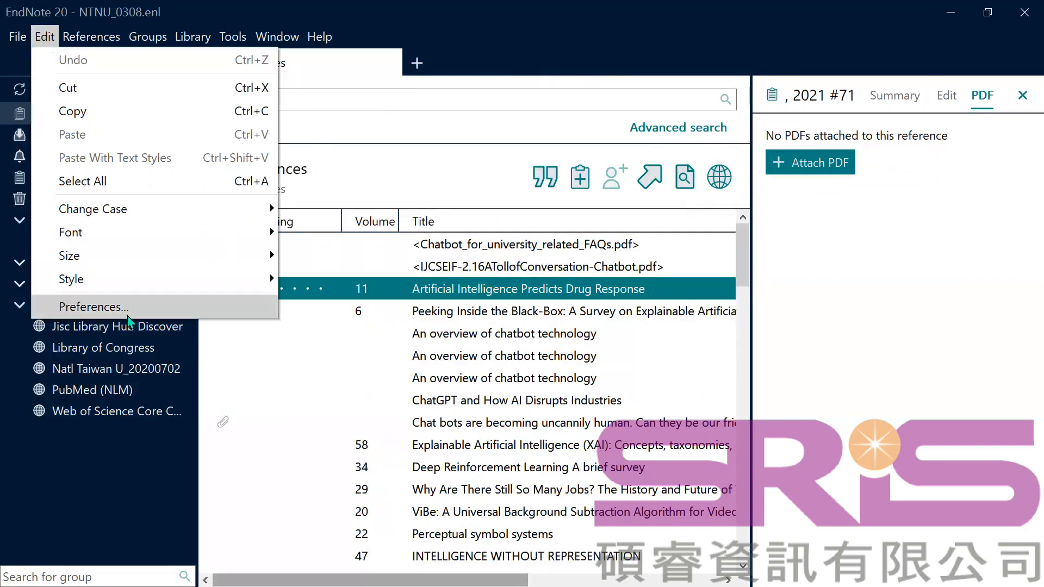
{"action": "left_click", "coordinate": [108, 307]}
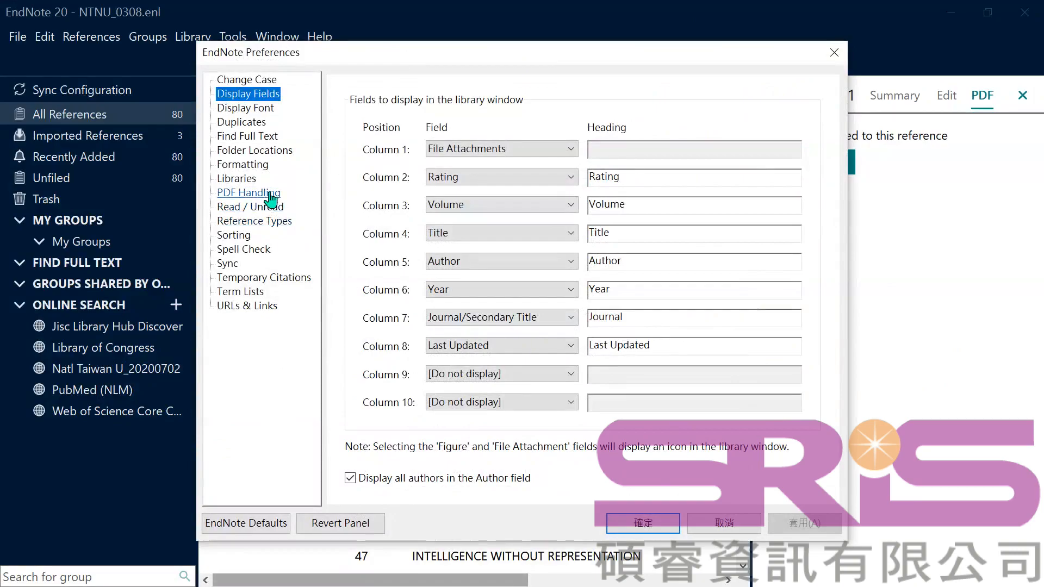
{"action": "left_click", "coordinate": [265, 137]}
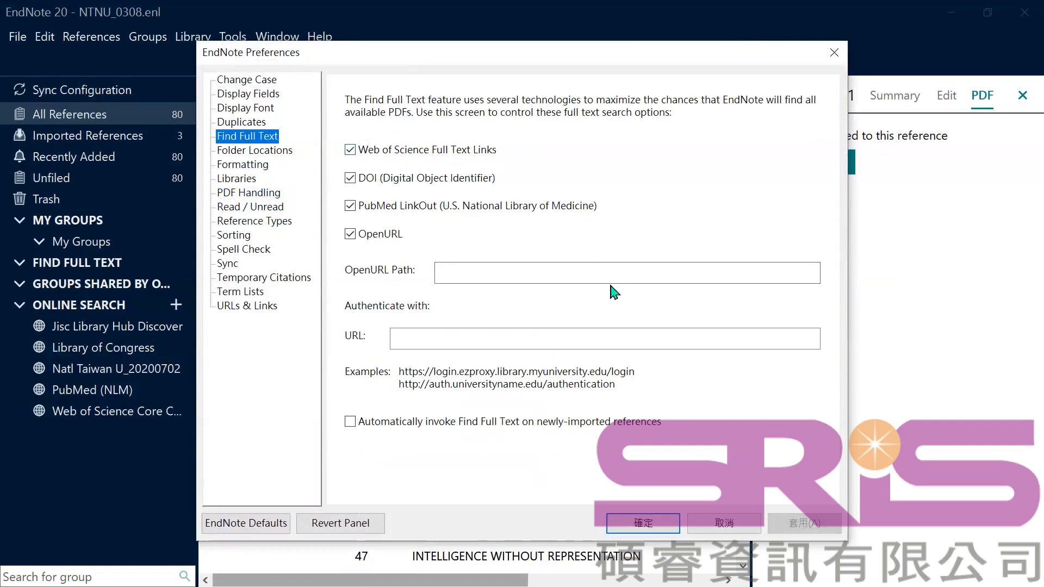
{"action": "left_click", "coordinate": [505, 272]}
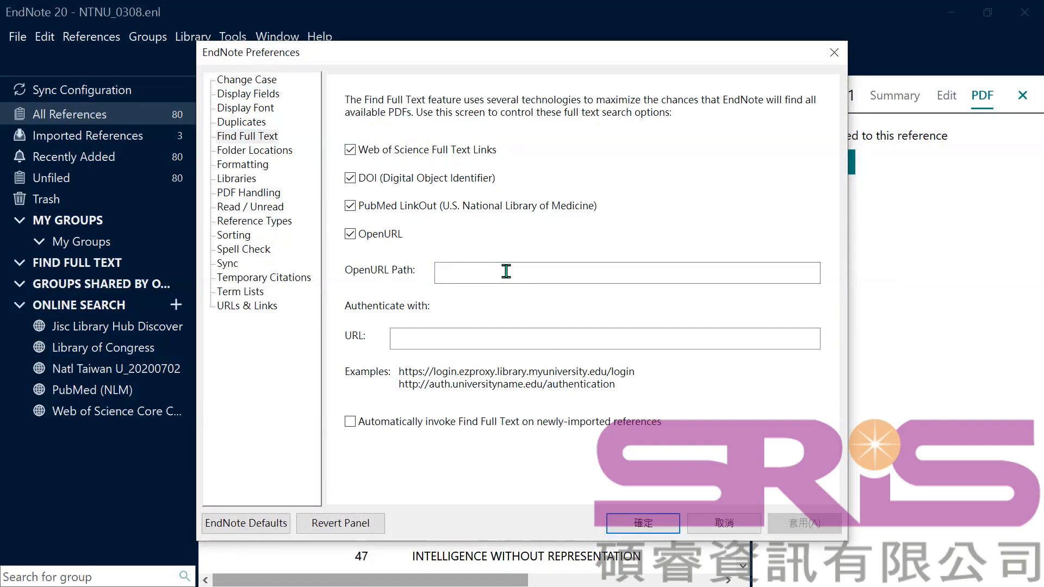
{"action": "key", "text": "ctrl+v"}
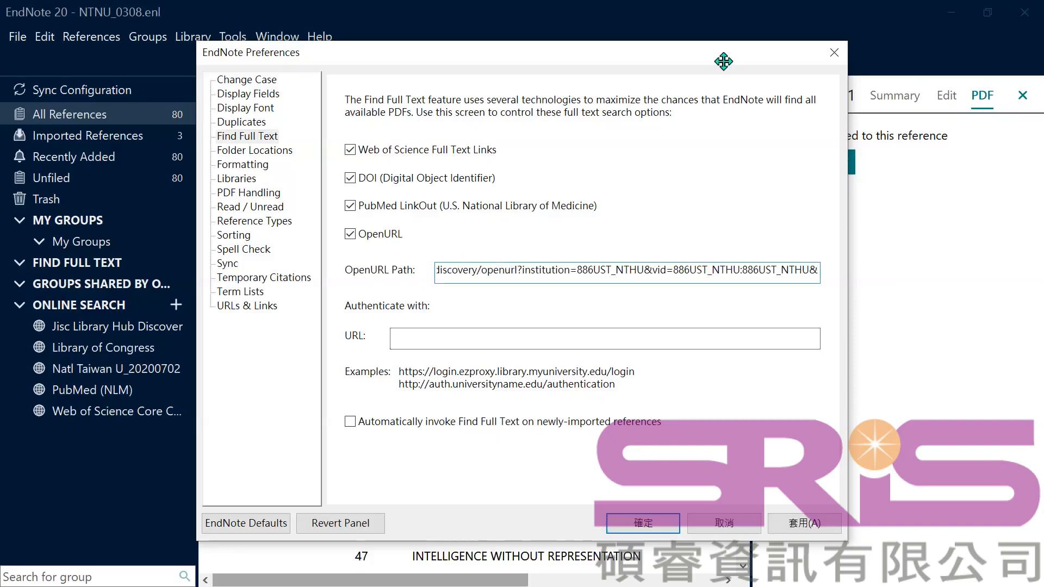
- Clear the OpenURL Path in the Find Full Text preferences and confirm the preferences
{"action": "left_click", "coordinate": [945, 26]}
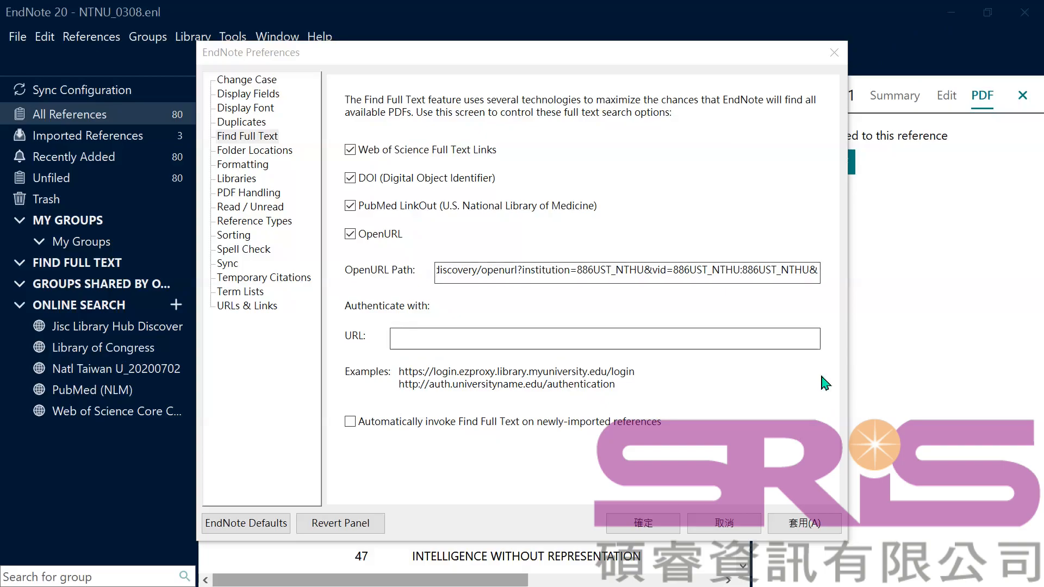
{"action": "left_click", "coordinate": [707, 271]}
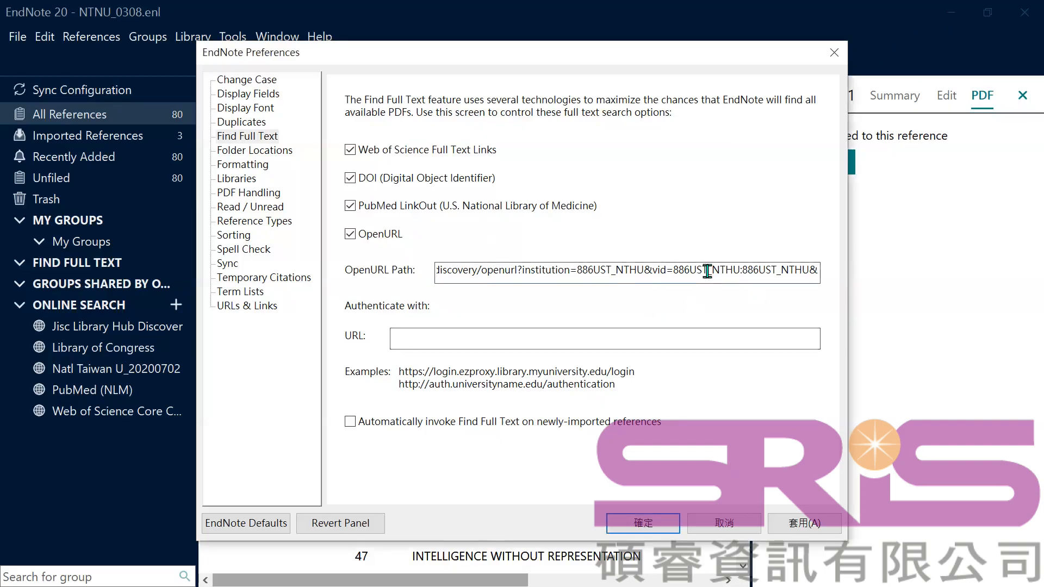
{"action": "double_click", "coordinate": [708, 272]}
{"action": "left_click", "coordinate": [708, 271]}
{"action": "key", "text": "ctrl+a"}
{"action": "key", "text": "BackSpace"}
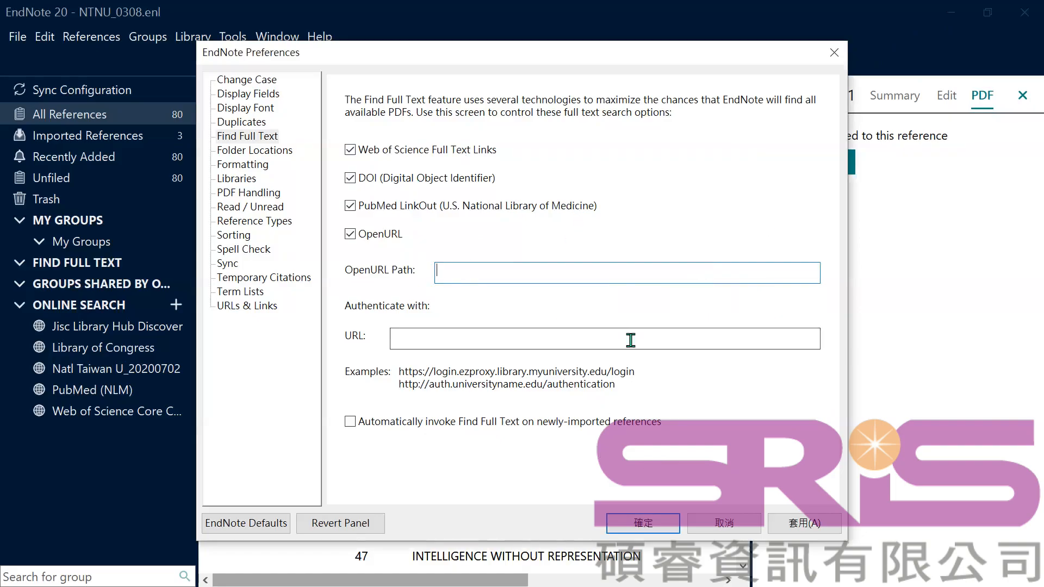
{"action": "left_click", "coordinate": [655, 526]}
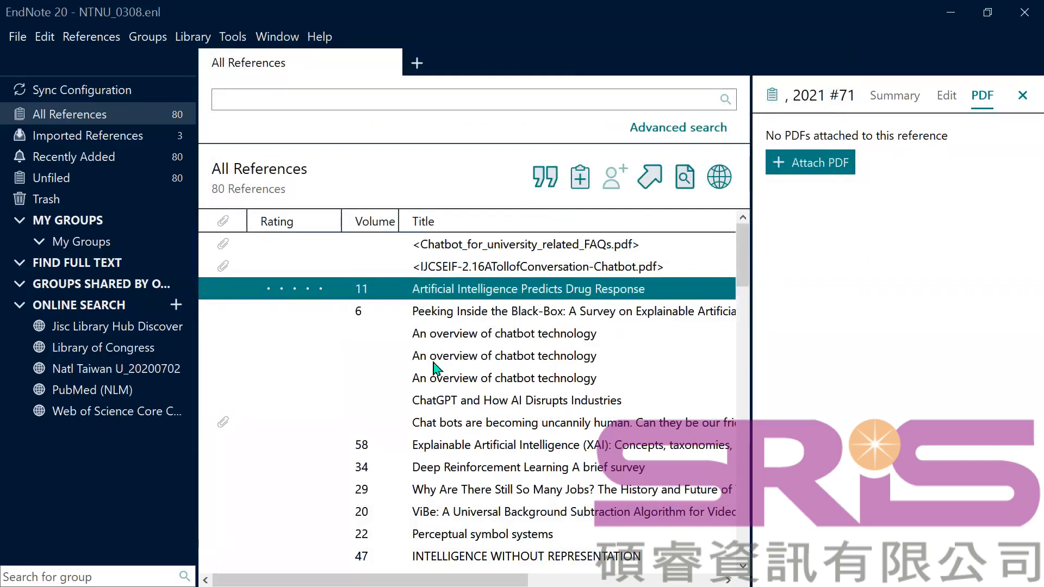
- Select the continuous range of references from "Artificial Intelligence Predicts Drug Response" through "ChatGPT and How AI Disrupts Industries"
{"action": "left_click", "coordinate": [457, 403], "text": "shift"}
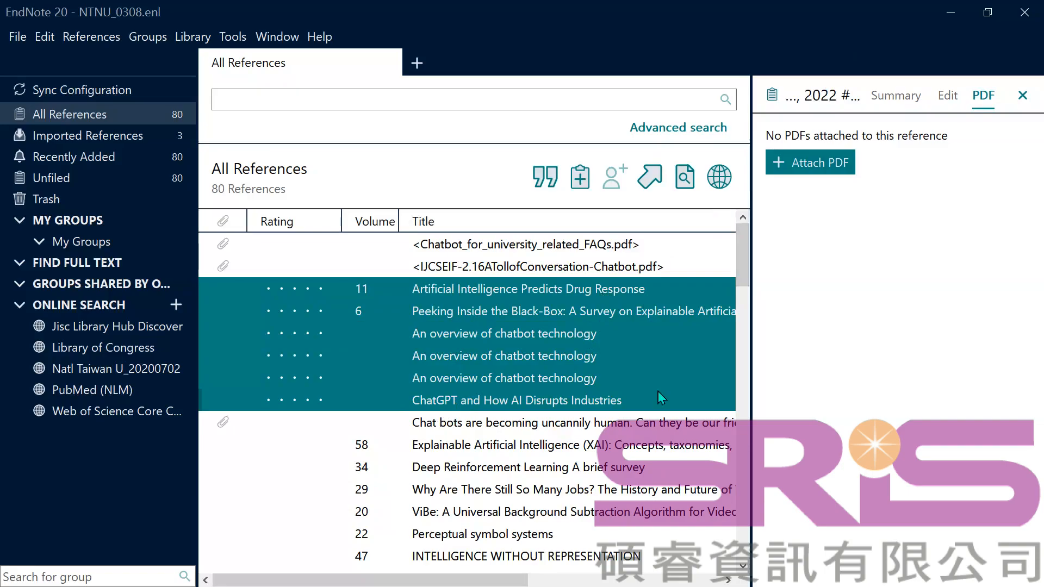
{"action": "left_click", "coordinate": [621, 304]}
{"action": "left_click", "coordinate": [624, 286]}
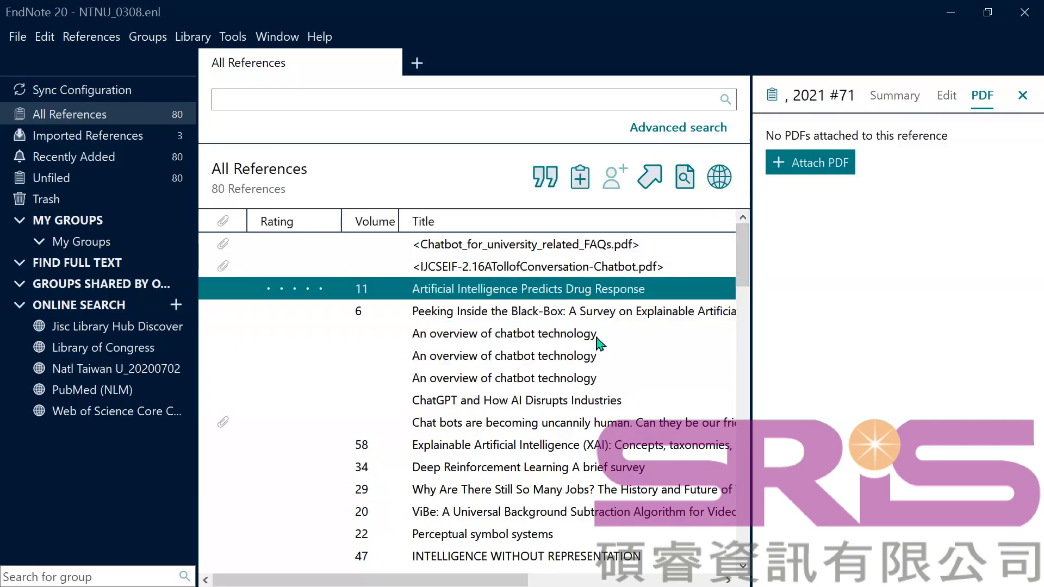
{"action": "left_click", "coordinate": [598, 336], "text": "shift"}
{"action": "left_click", "coordinate": [587, 402], "text": "shift"}
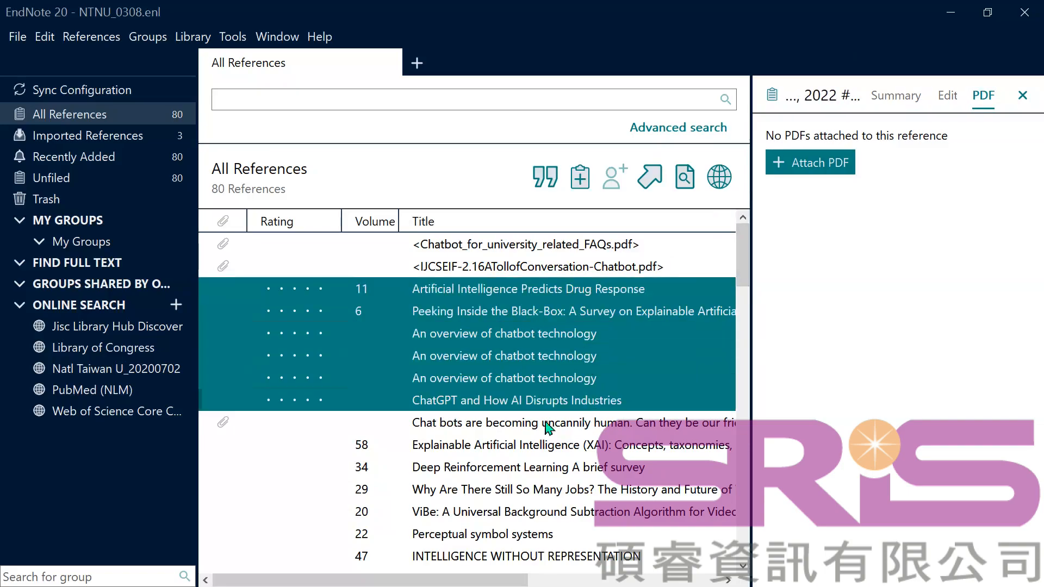
{"action": "left_click", "coordinate": [618, 308]}
{"action": "key", "text": "Up"}
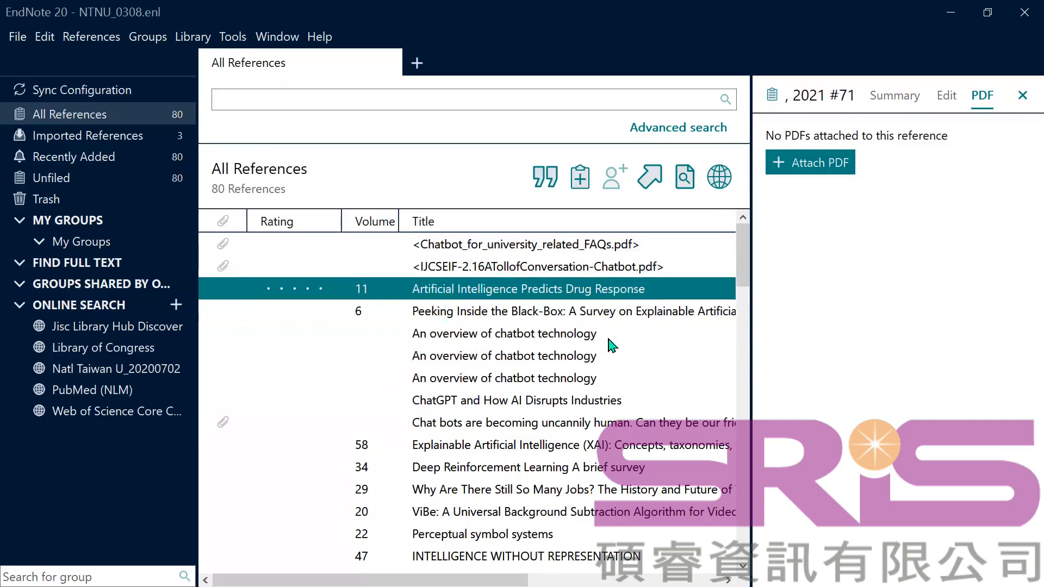
- Select the first three references from "Artificial Intelligence Predicts Drug Response", adding the separate ChatGPT, Explainable AI, Why Are There Still So Many Jobs, ViBe and Perceptual symbol systems entries
{"action": "key", "text": "shift+Down"}
{"action": "key", "text": "shift+Down"}
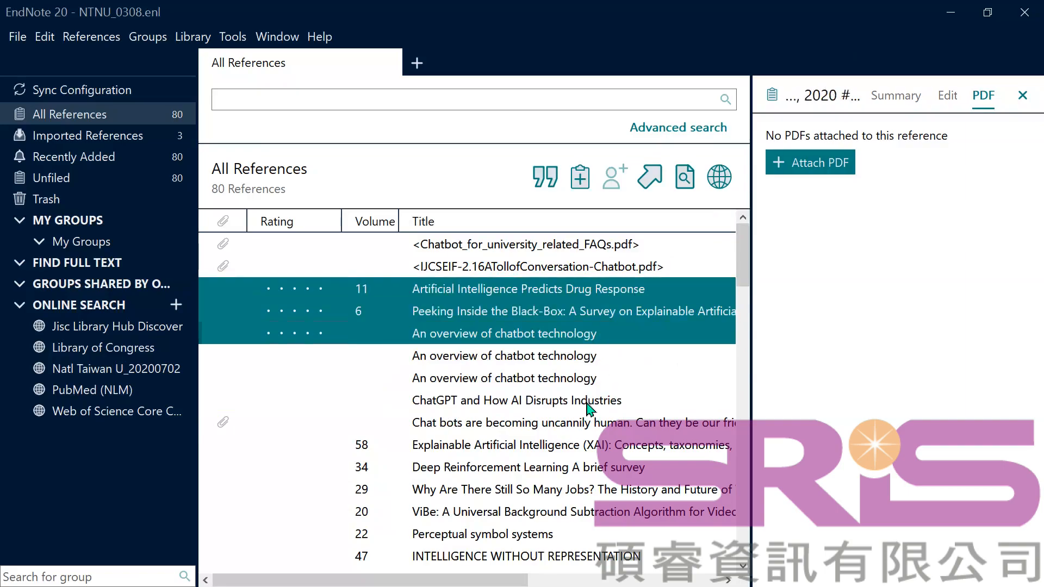
{"action": "left_click", "coordinate": [596, 403], "text": "ctrl"}
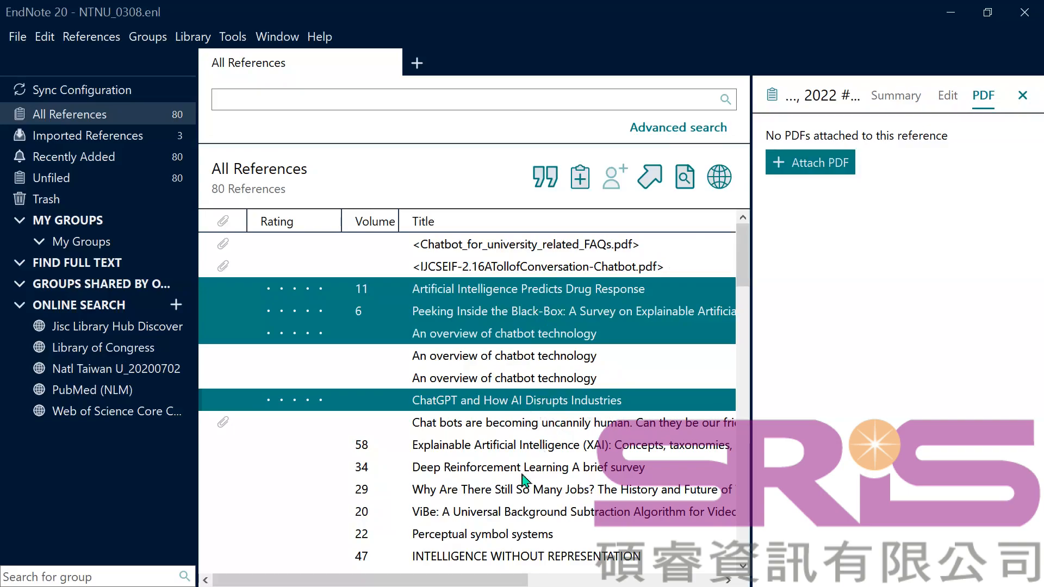
{"action": "left_click", "coordinate": [488, 447], "text": "ctrl"}
{"action": "left_click", "coordinate": [492, 492], "text": "ctrl"}
{"action": "left_click", "coordinate": [492, 514], "text": "ctrl"}
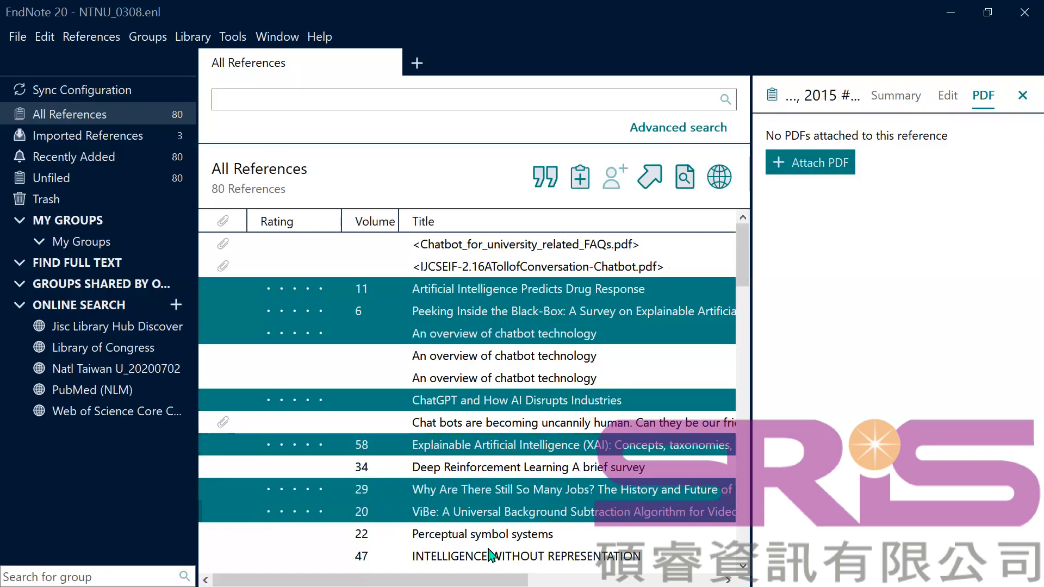
{"action": "left_click", "coordinate": [503, 536], "text": "ctrl"}
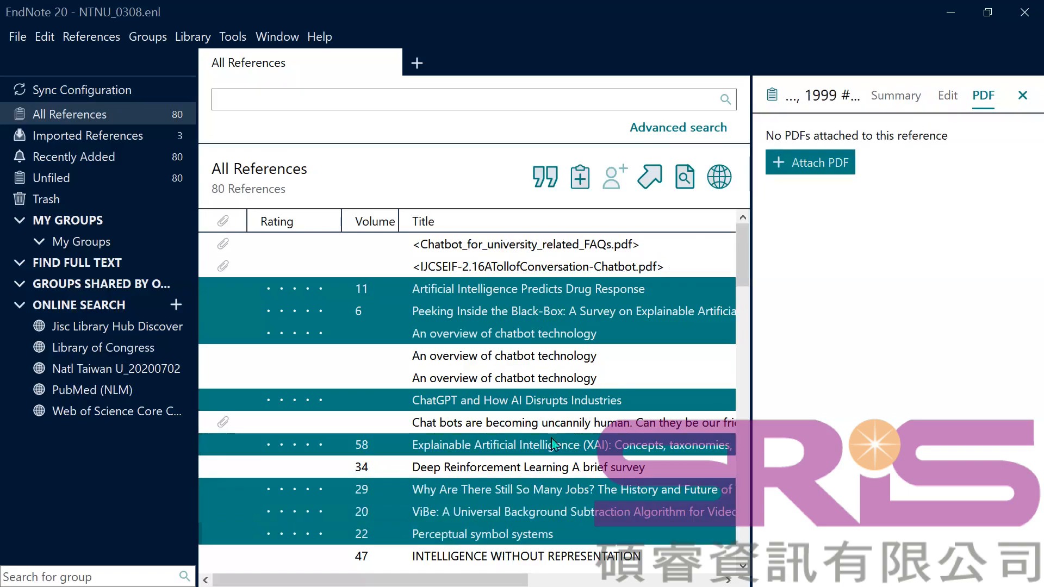
- Try to extend the selection through "Advancing Drug Discovery via Artificial Intelligence", leaving out its second copy
{"action": "scroll", "coordinate": [553, 445], "scroll_direction": "down", "scroll_amount": 2}
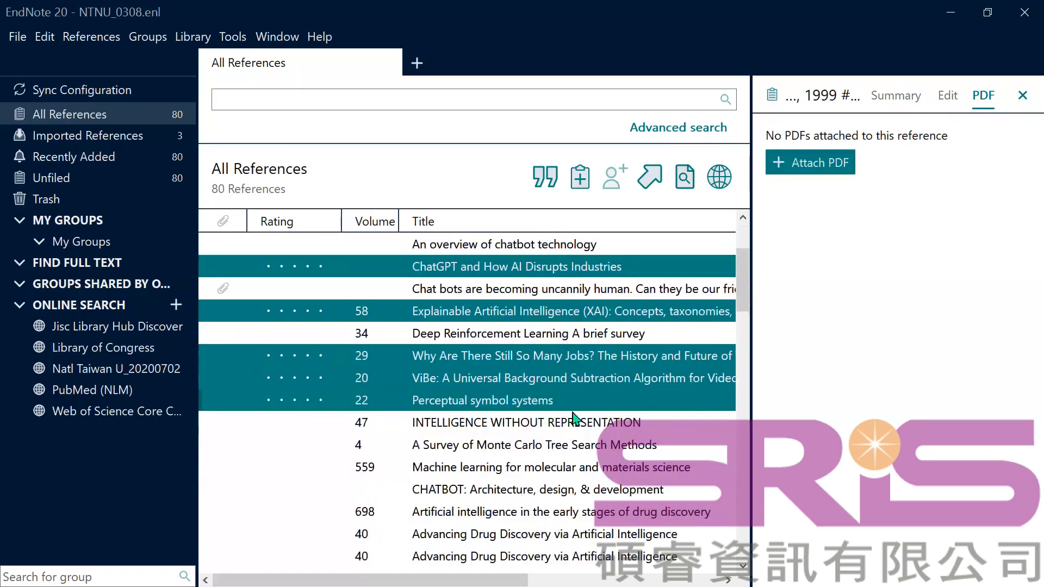
{"action": "left_click", "coordinate": [542, 559], "text": "shift"}
{"action": "scroll", "coordinate": [609, 446], "scroll_direction": "down", "scroll_amount": 2}
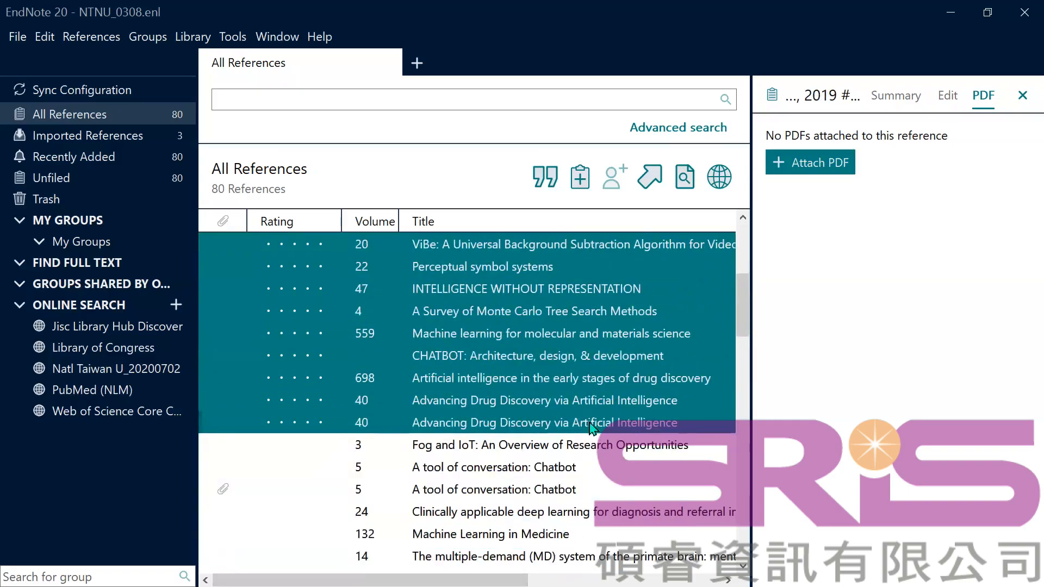
{"action": "left_click", "coordinate": [590, 423], "text": "ctrl"}
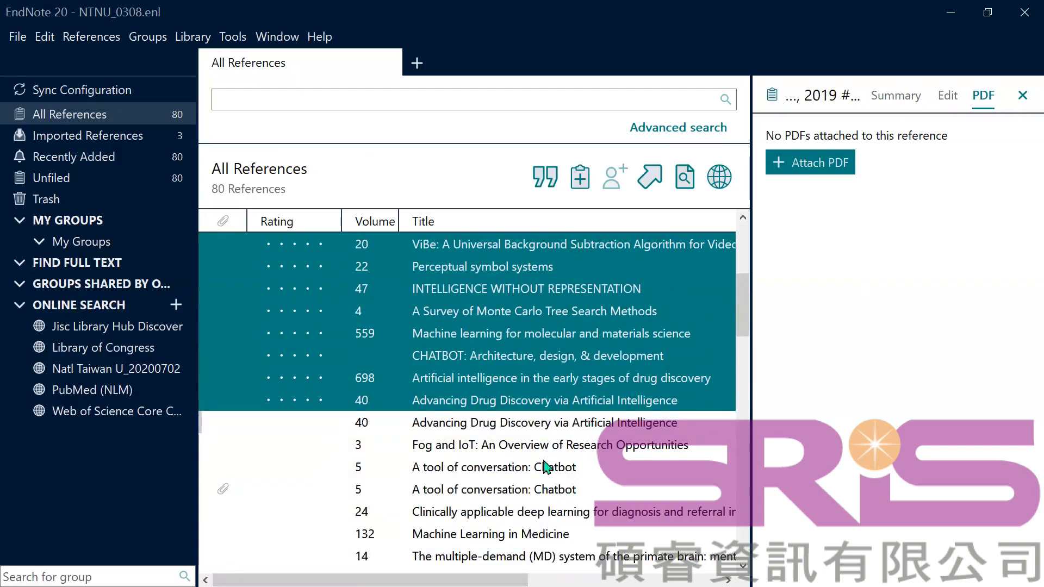
{"action": "left_click", "coordinate": [594, 447]}
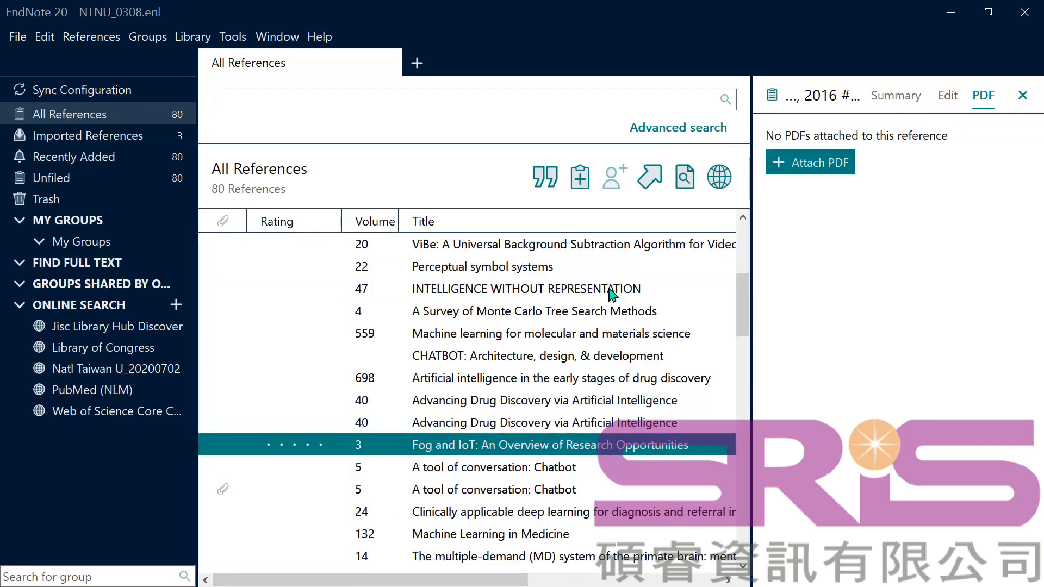
- Run Find Full Text on "Artificial Intelligence Predicts Drug Response" through "INTELLIGENCE WITHOUT REPRESENTATION", excluding the middle "An overview of chatbot technology" and "Chat bots are becoming uncannily human"
{"action": "scroll", "coordinate": [606, 386], "scroll_direction": "up", "scroll_amount": 4}
{"action": "left_click", "coordinate": [500, 291]}
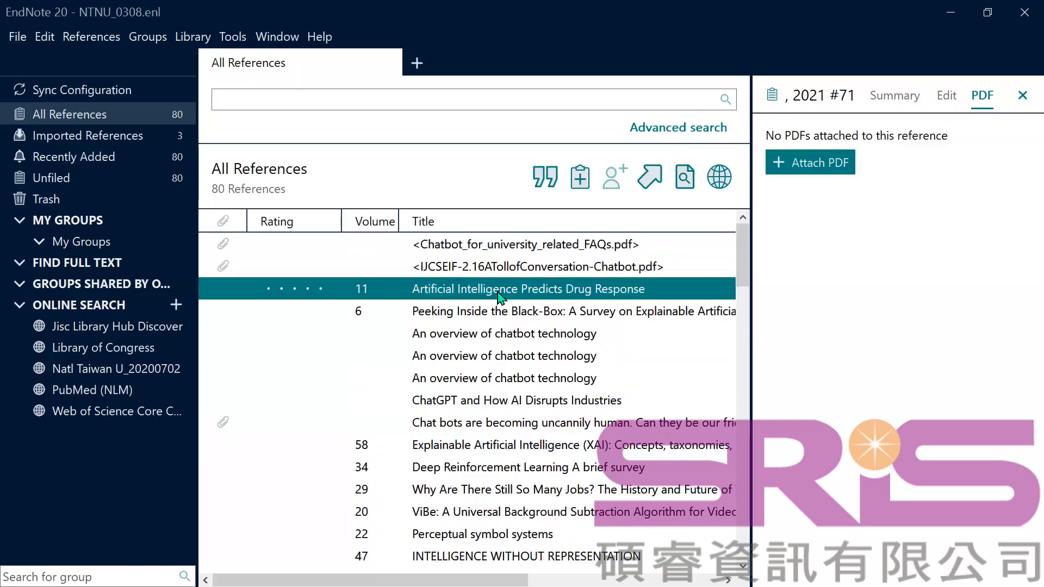
{"action": "left_click", "coordinate": [562, 334], "text": "shift"}
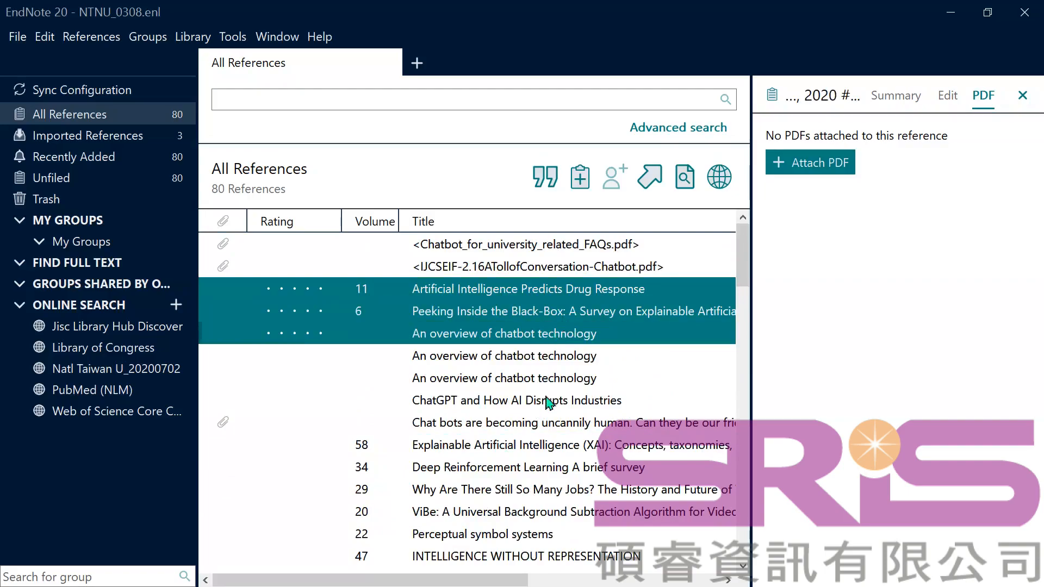
{"action": "left_click", "coordinate": [562, 381], "text": "ctrl"}
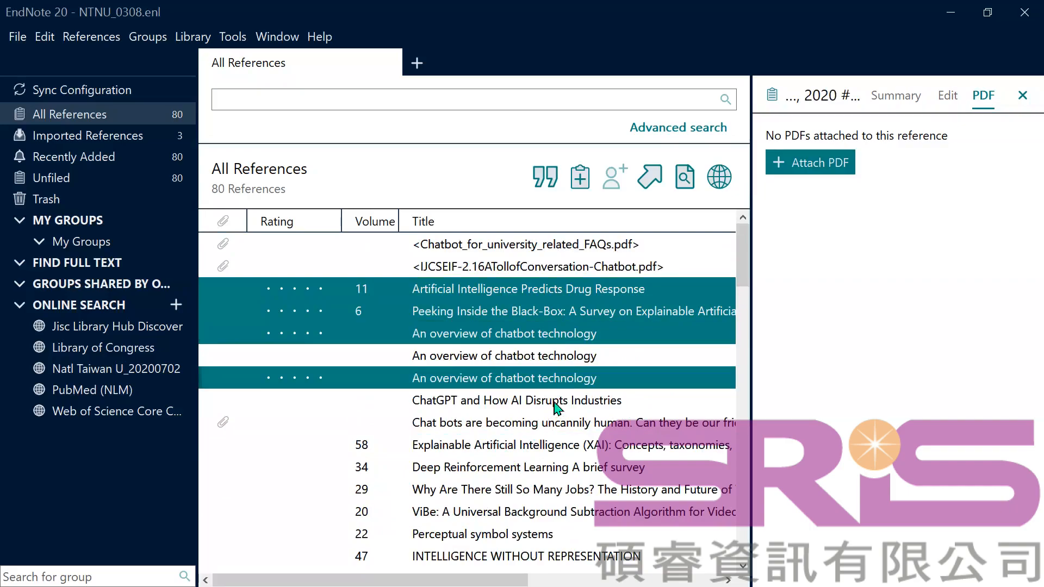
{"action": "left_click", "coordinate": [555, 403], "text": "ctrl"}
{"action": "left_click", "coordinate": [528, 453], "text": "ctrl"}
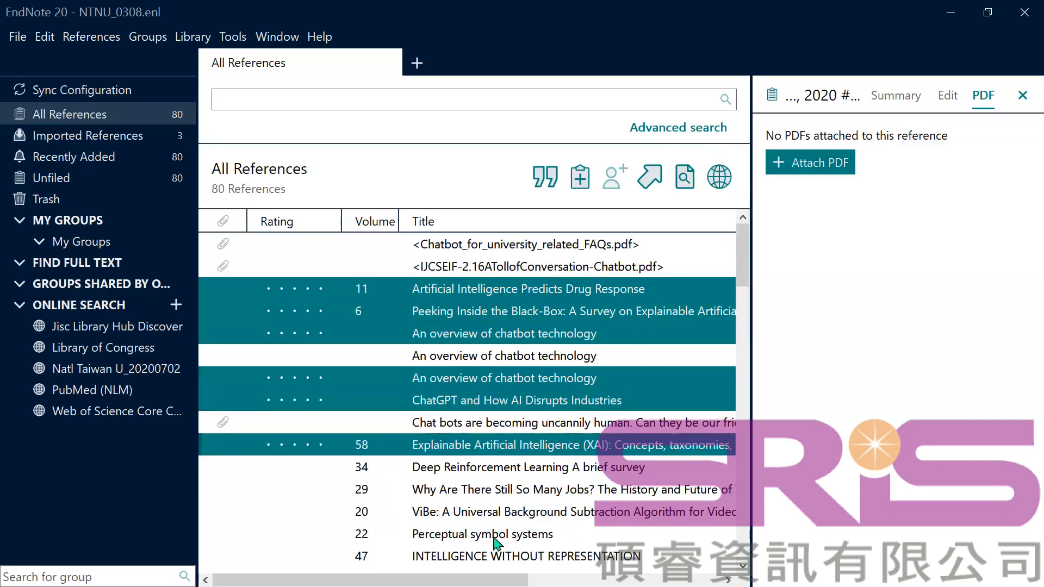
{"action": "left_click", "coordinate": [528, 557], "text": "shift"}
{"action": "scroll", "coordinate": [563, 508], "scroll_direction": "down", "scroll_amount": 2}
{"action": "scroll", "coordinate": [562, 506], "scroll_direction": "down", "scroll_amount": 2}
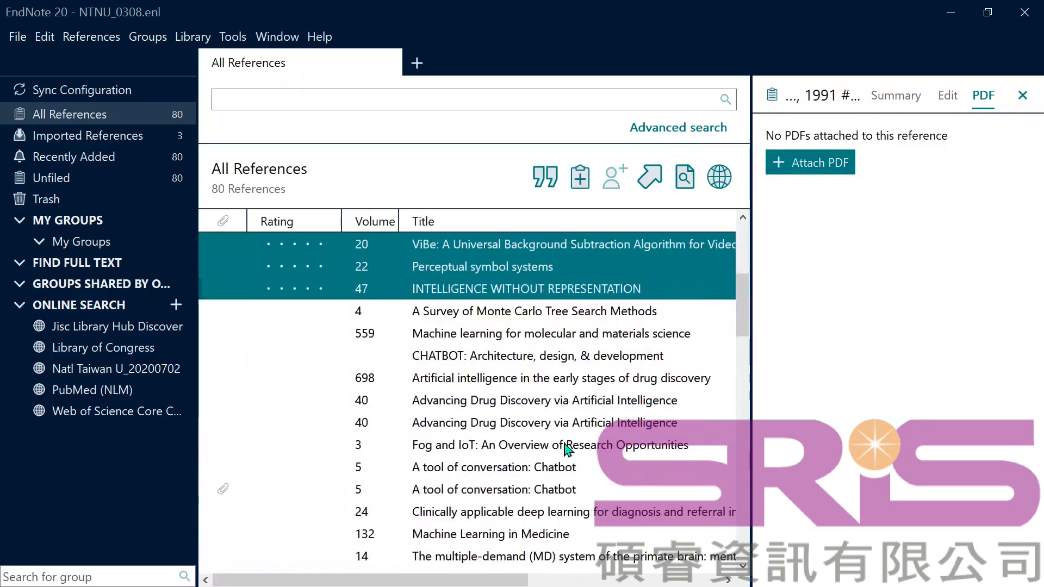
{"action": "scroll", "coordinate": [511, 430], "scroll_direction": "up", "scroll_amount": 3}
{"action": "scroll", "coordinate": [510, 418], "scroll_direction": "up", "scroll_amount": 1}
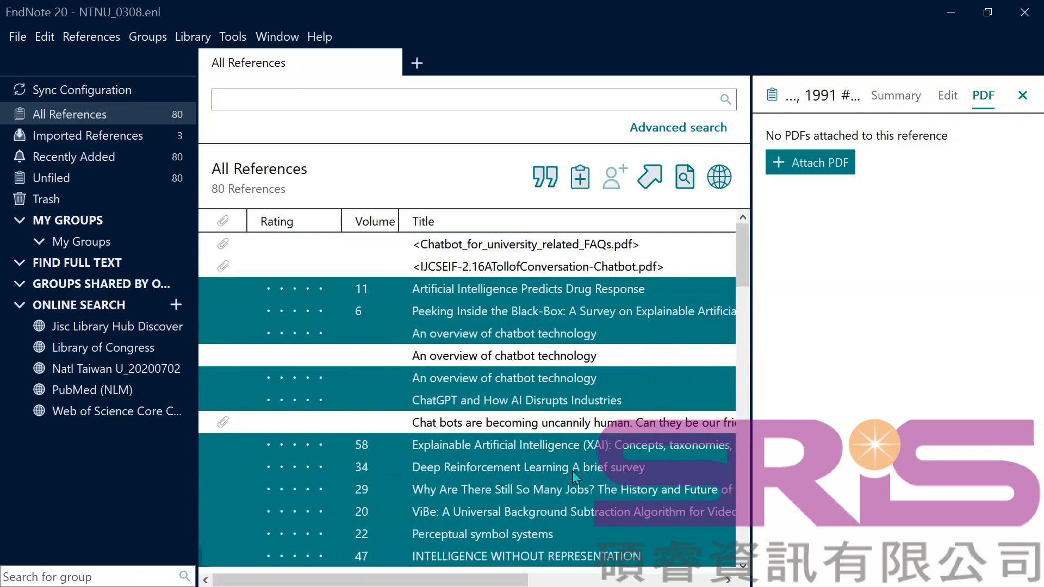
{"action": "left_click", "coordinate": [691, 187]}
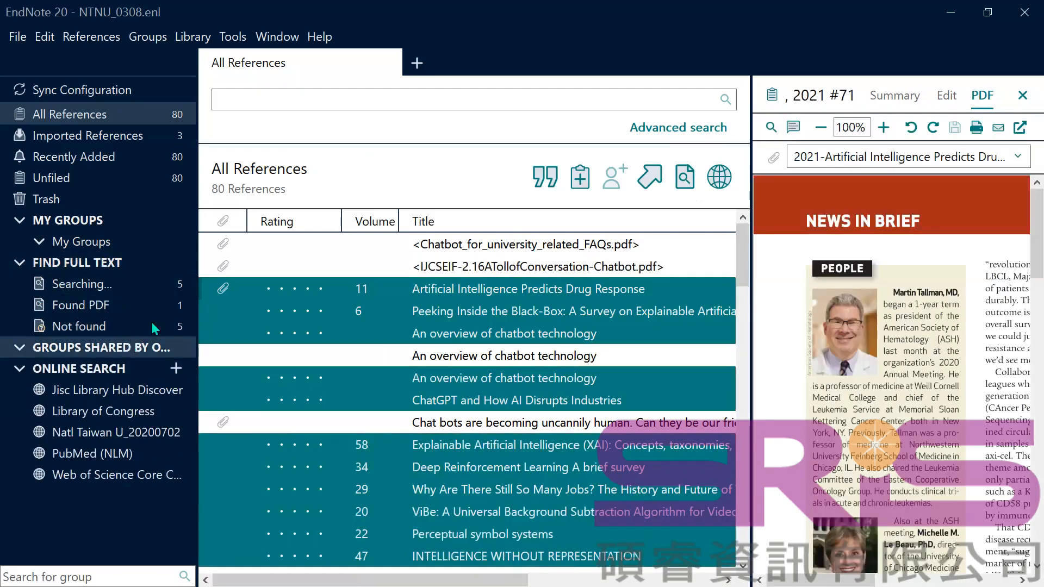
- Check the Found PDF group, and open the URL of "Deep Reinforcement Learning A brief survey" from the Found URL group before returning to the library
{"action": "left_click", "coordinate": [91, 308]}
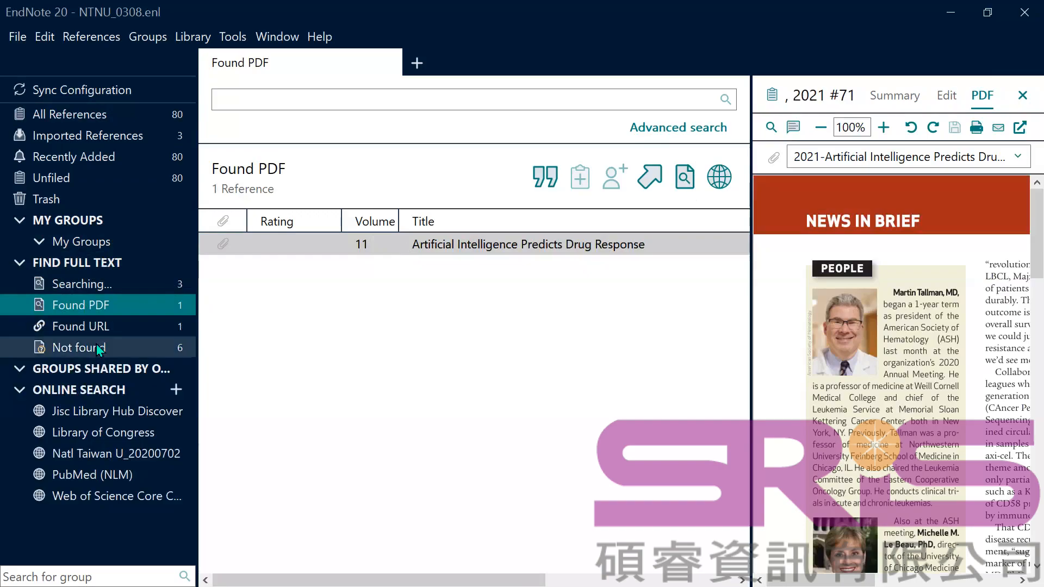
{"action": "left_click", "coordinate": [99, 328]}
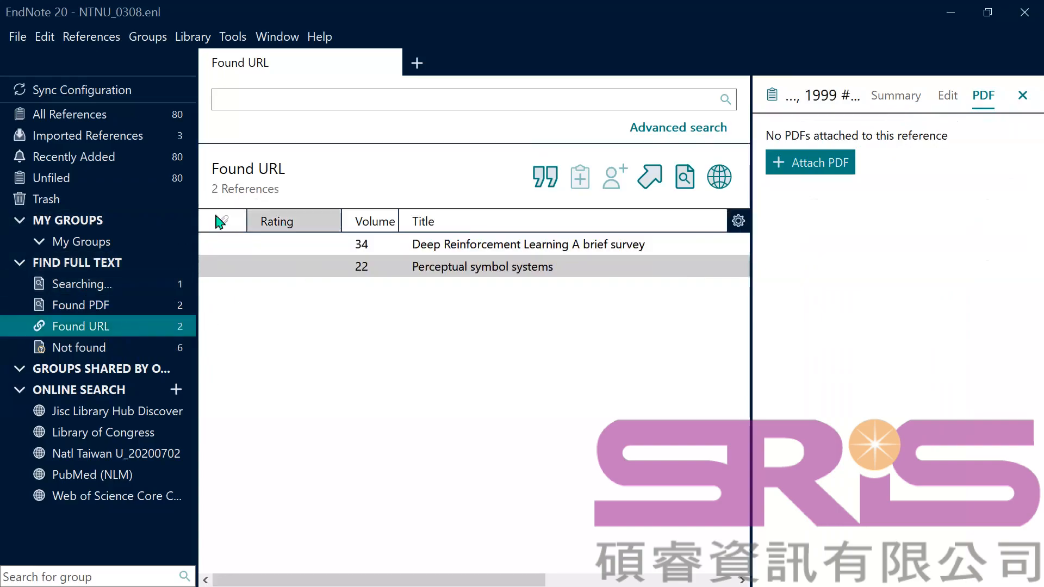
{"action": "right_click", "coordinate": [445, 258]}
{"action": "right_click", "coordinate": [410, 262]}
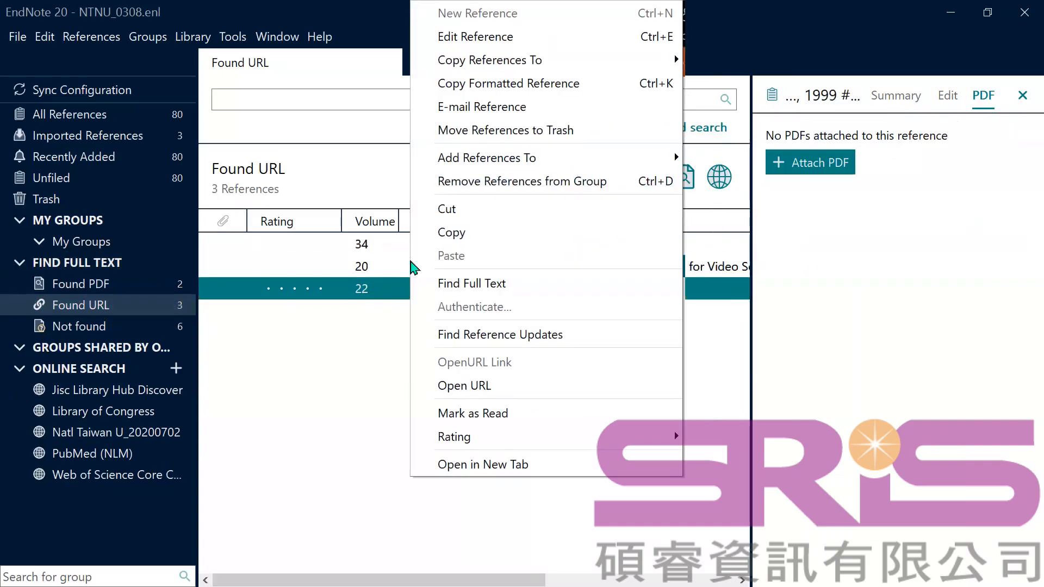
{"action": "right_click", "coordinate": [390, 289]}
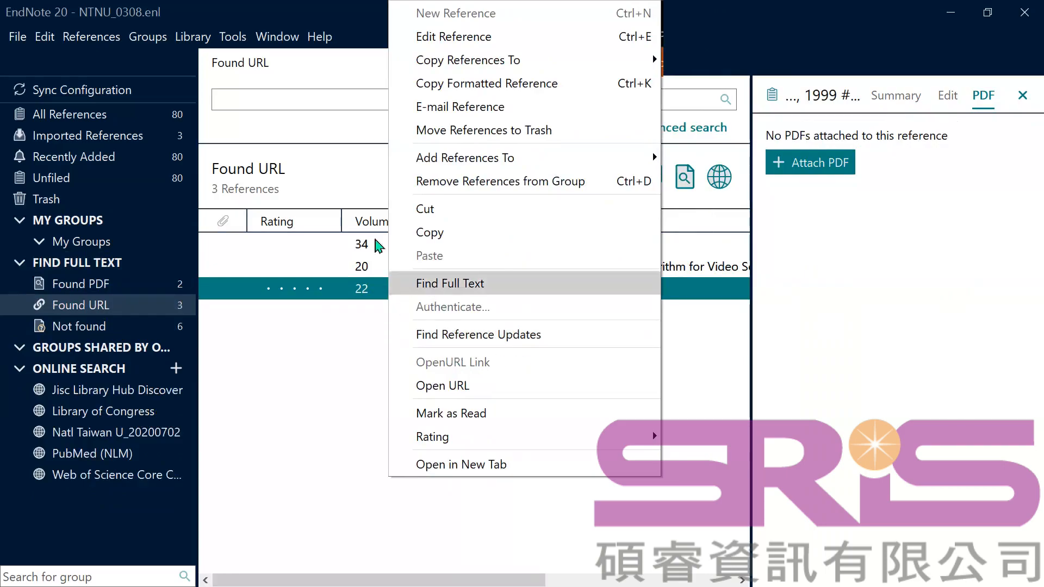
{"action": "left_click", "coordinate": [365, 264]}
{"action": "left_click", "coordinate": [366, 265]}
{"action": "right_click", "coordinate": [378, 248]}
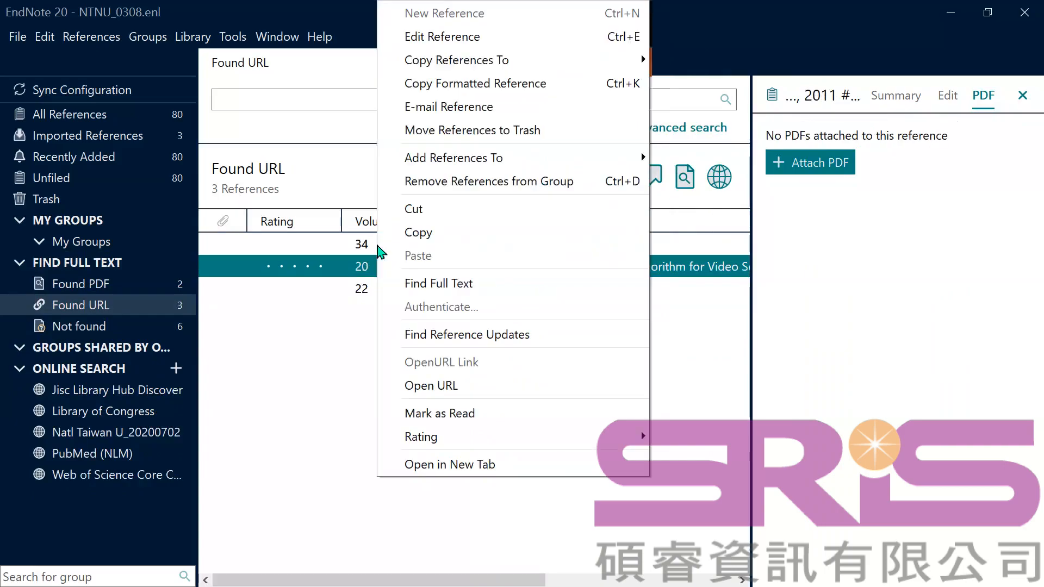
{"action": "left_click", "coordinate": [354, 248]}
{"action": "left_click", "coordinate": [355, 245]}
{"action": "right_click", "coordinate": [351, 249]}
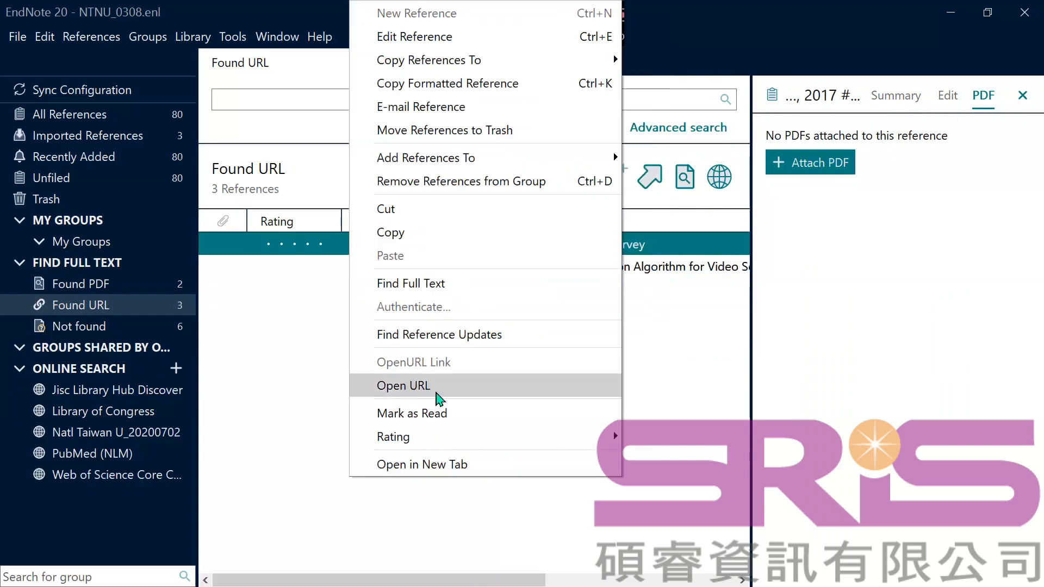
{"action": "left_click", "coordinate": [436, 393]}
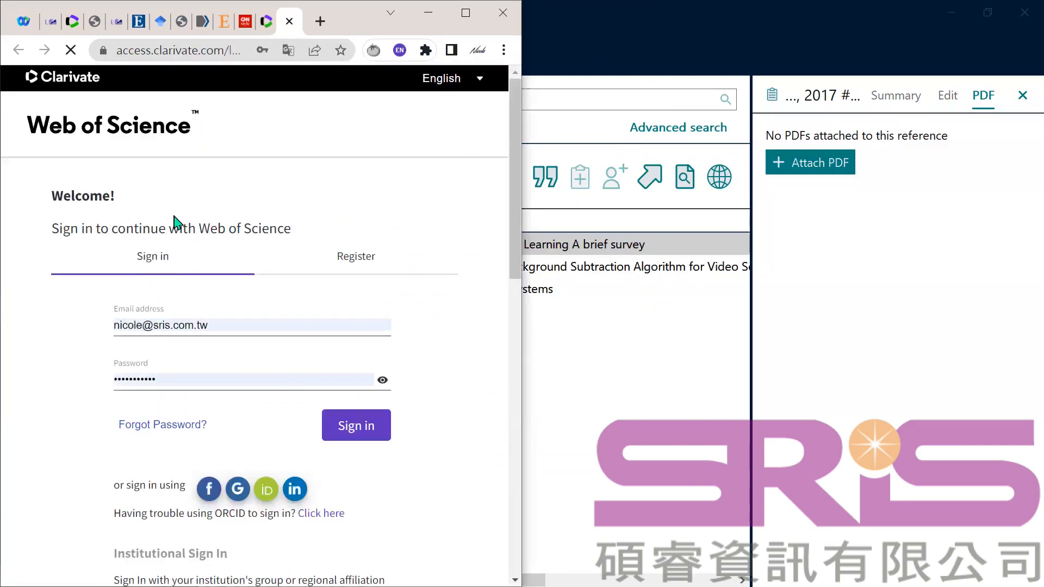
{"action": "left_click", "coordinate": [561, 385]}
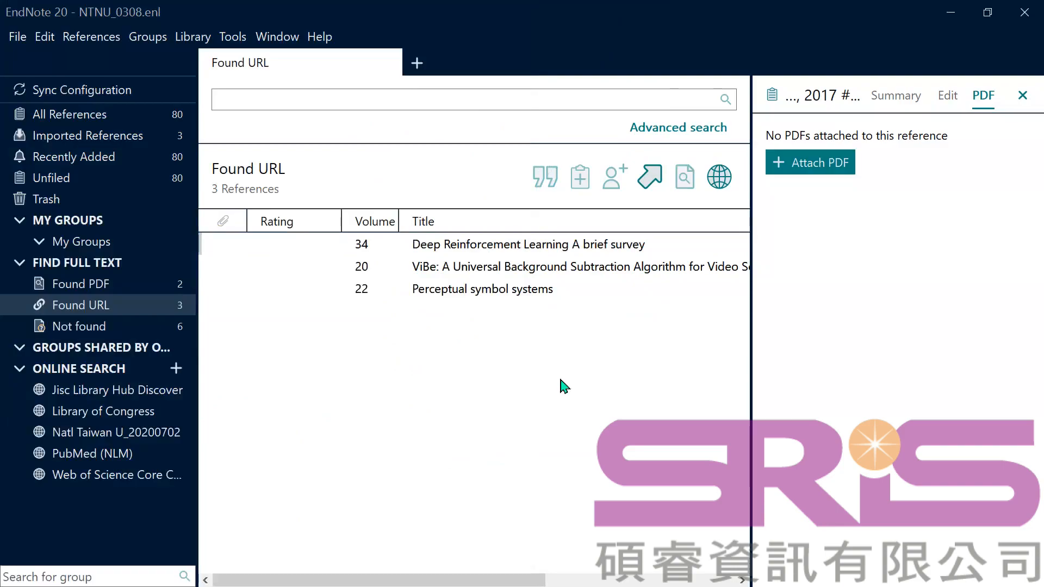
- Review the Not found group and the repeated "An overview of chatbot technology" entries among all references
{"action": "left_click", "coordinate": [123, 327]}
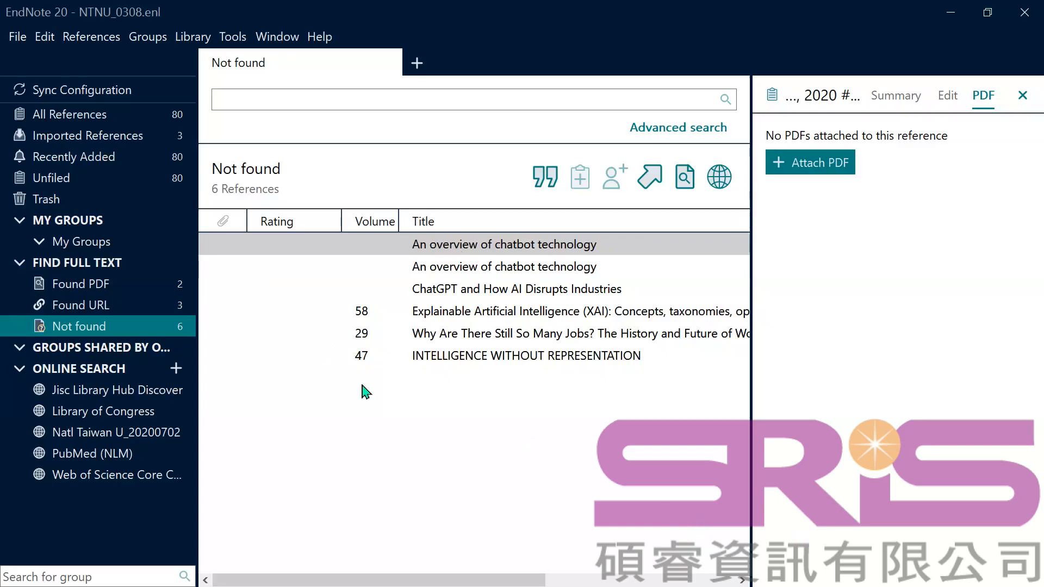
{"action": "left_click", "coordinate": [126, 114]}
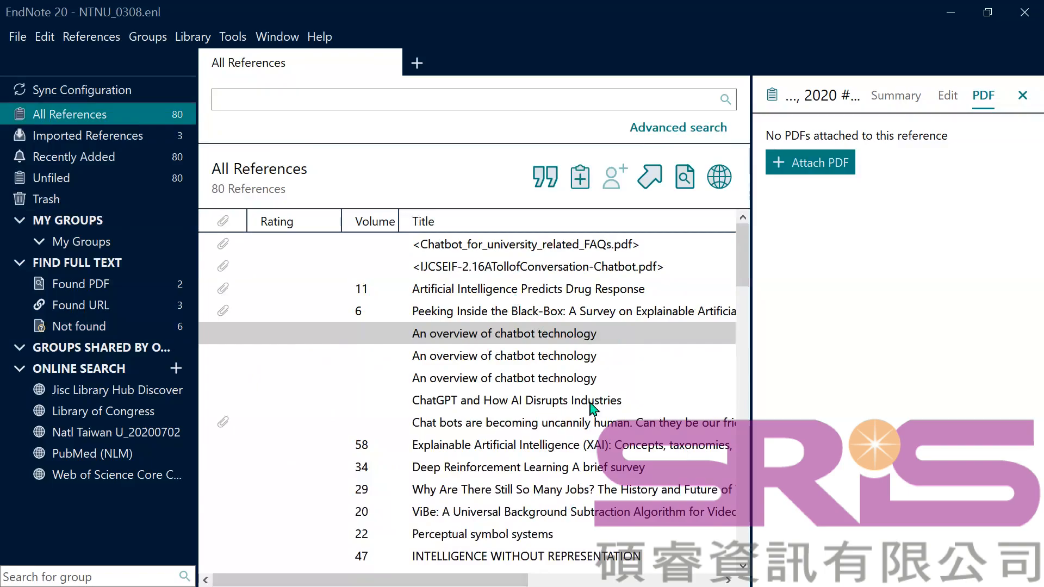
{"action": "left_click", "coordinate": [507, 358]}
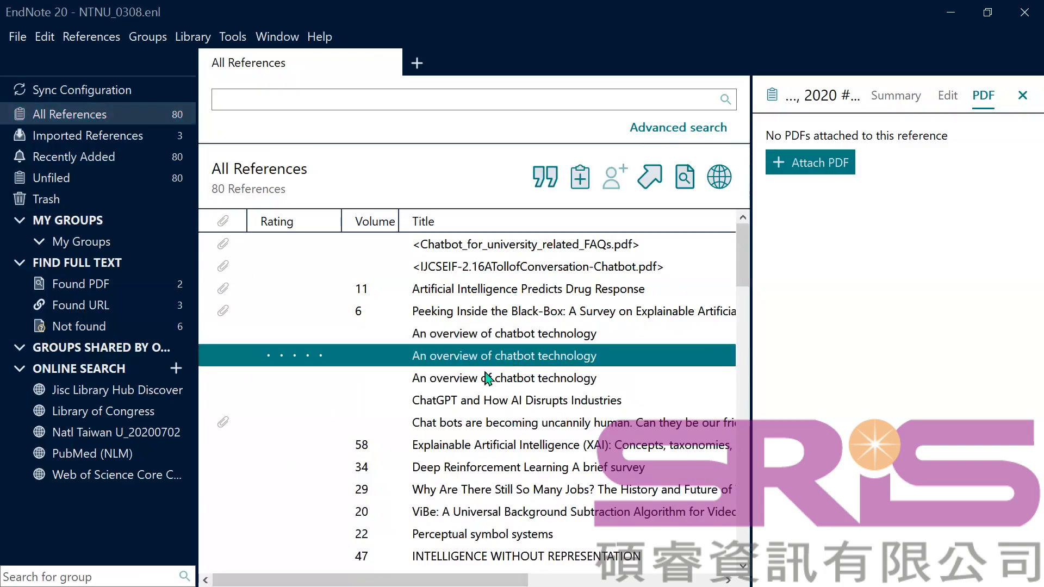
{"action": "left_click", "coordinate": [487, 379]}
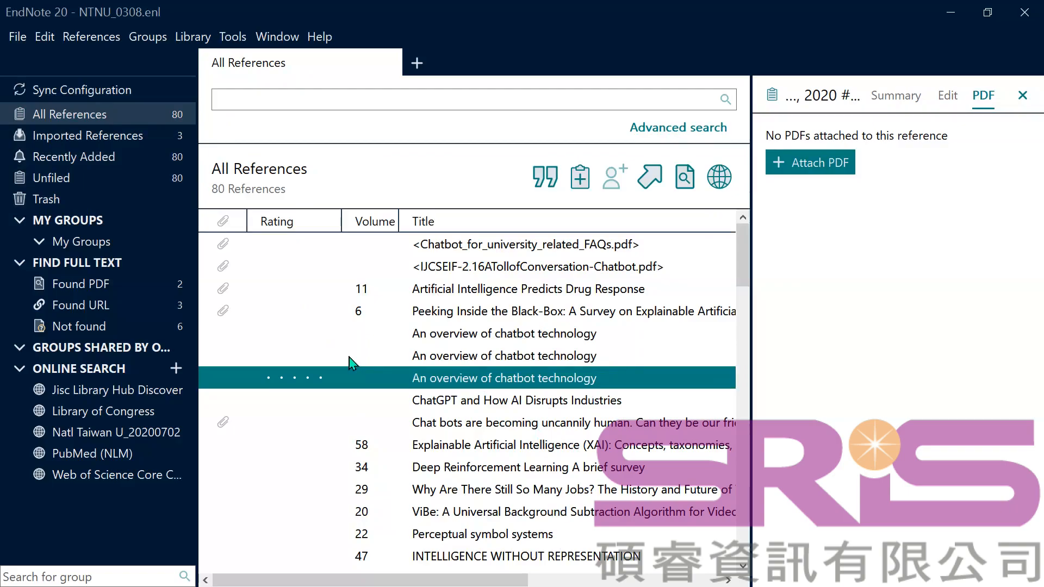
- Run Find Duplicates on all references and compare the first two "An overview of chatbot technology" records field by field
{"action": "left_click", "coordinate": [120, 109]}
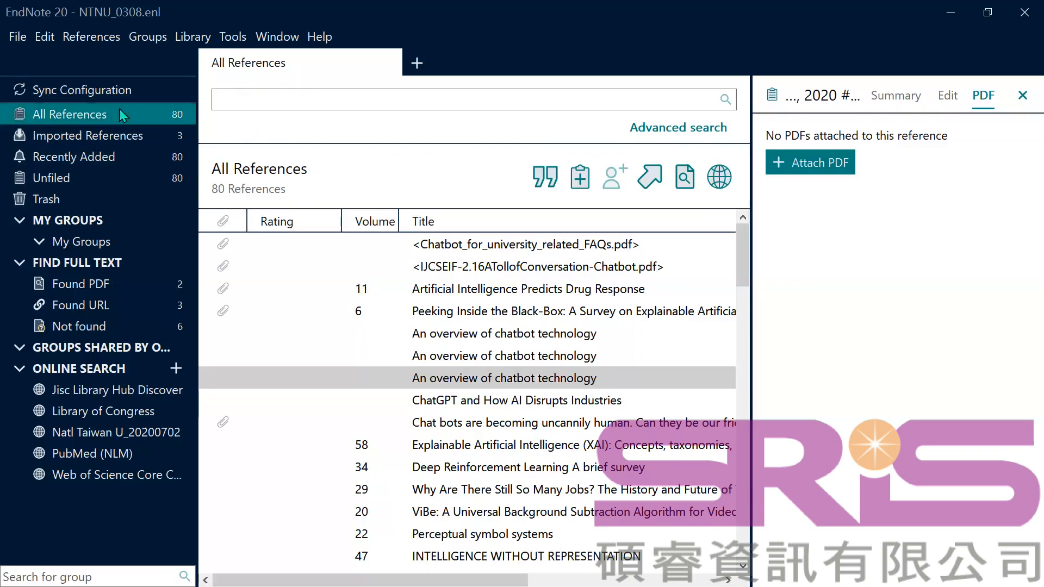
{"action": "left_click", "coordinate": [204, 38]}
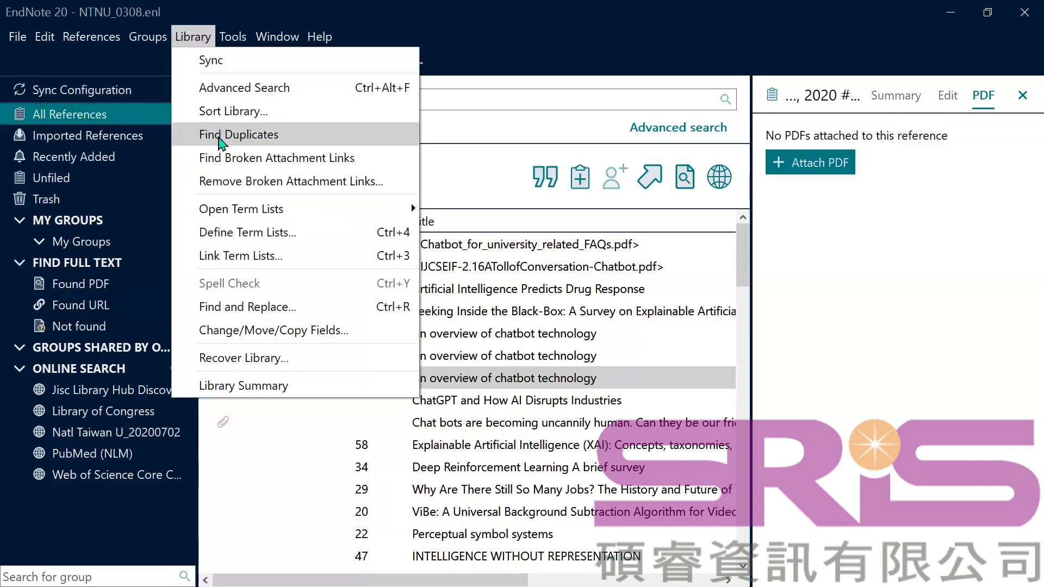
{"action": "left_click", "coordinate": [220, 138]}
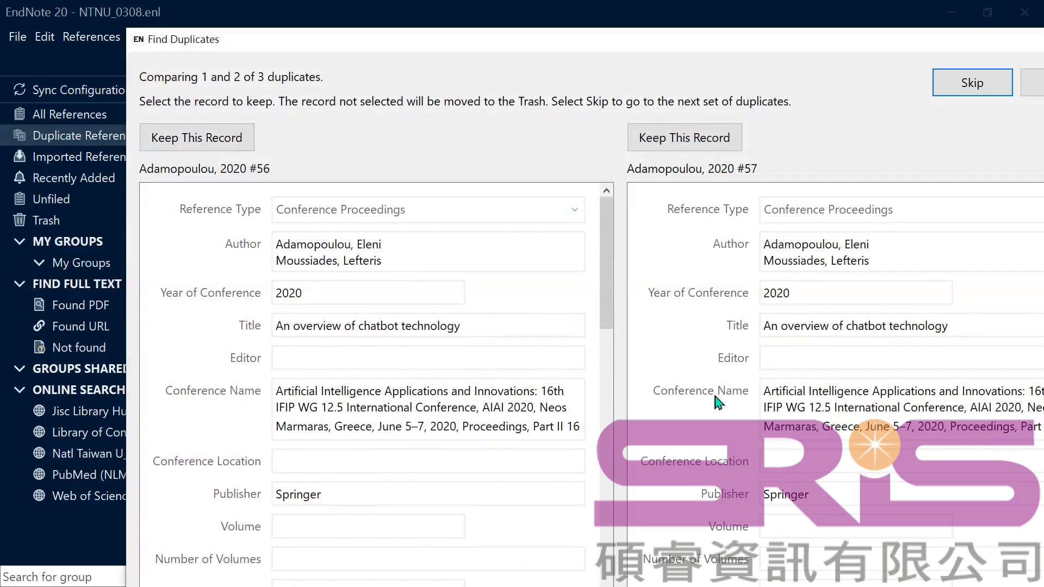
{"action": "scroll", "coordinate": [672, 510], "scroll_direction": "down", "scroll_amount": 10}
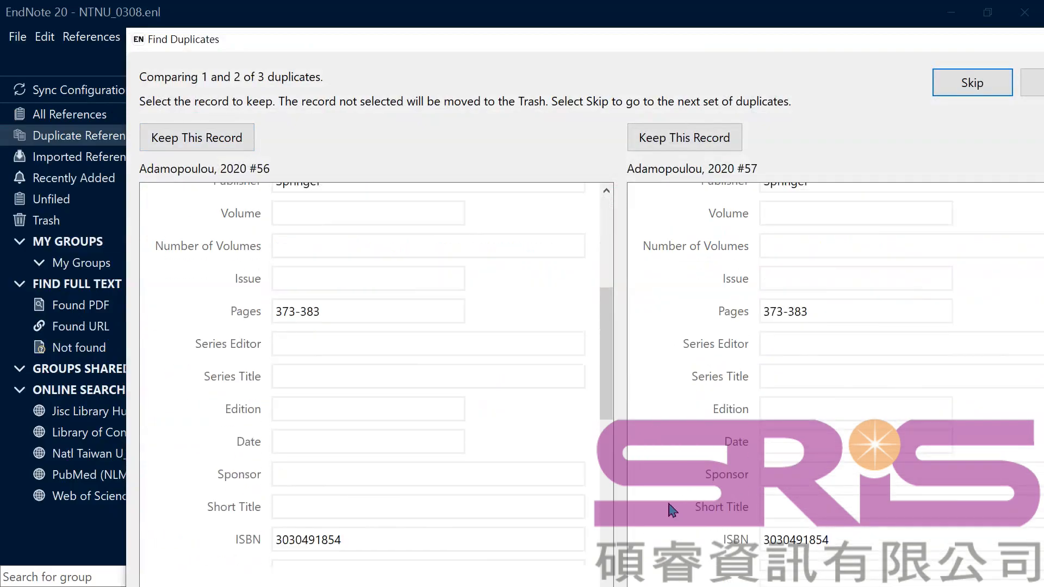
{"action": "scroll", "coordinate": [673, 510], "scroll_direction": "down", "scroll_amount": 5}
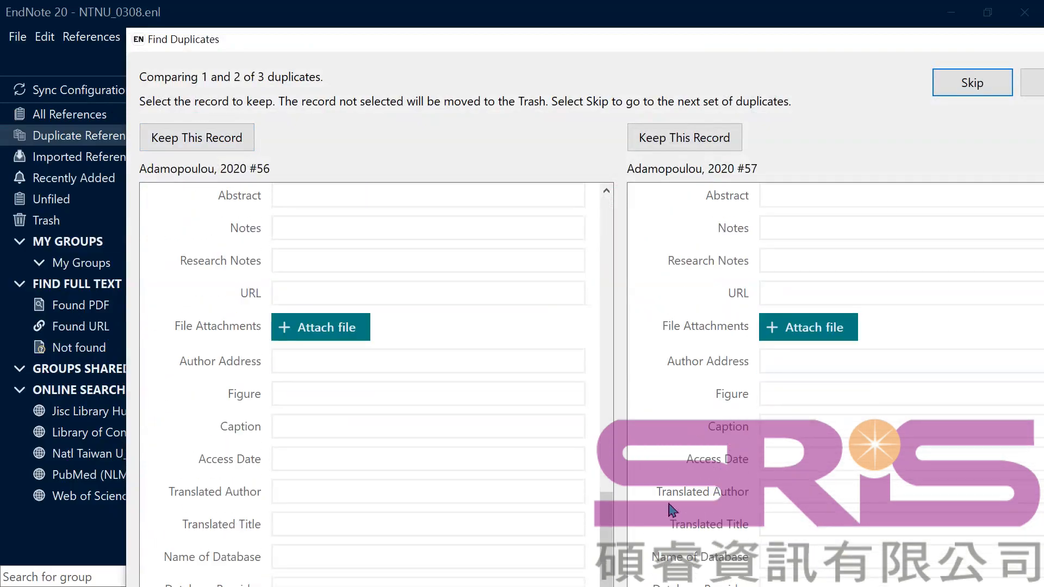
{"action": "scroll", "coordinate": [673, 510], "scroll_direction": "up", "scroll_amount": 15}
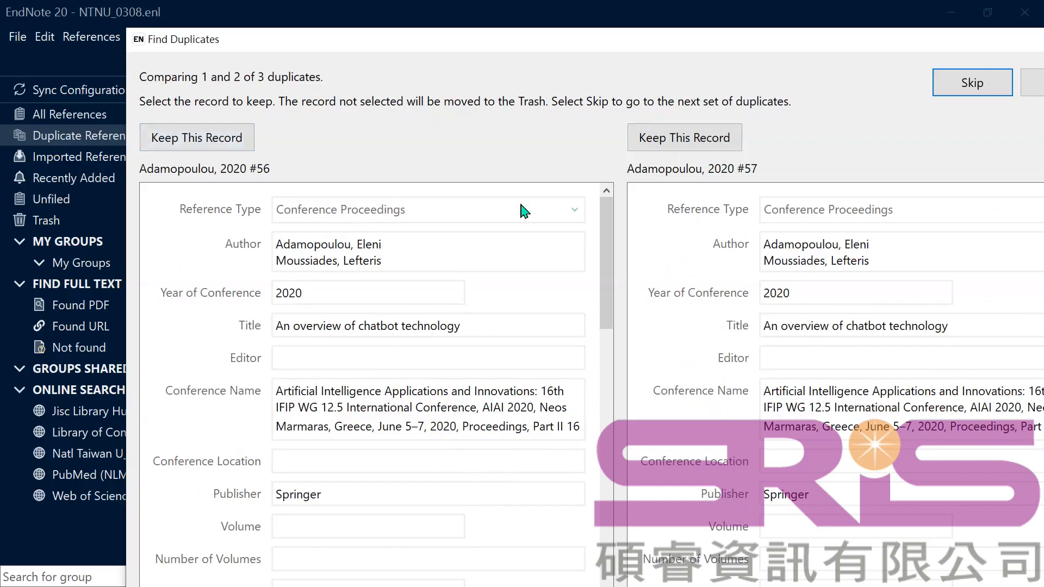
- Keep record #56 of "An overview of chatbot technology" over #57, and end the one-by-one duplicate comparison
{"action": "left_click", "coordinate": [220, 144]}
{"action": "left_click_drag", "start_coordinate": [272, 41], "coordinate": [178, 74]}
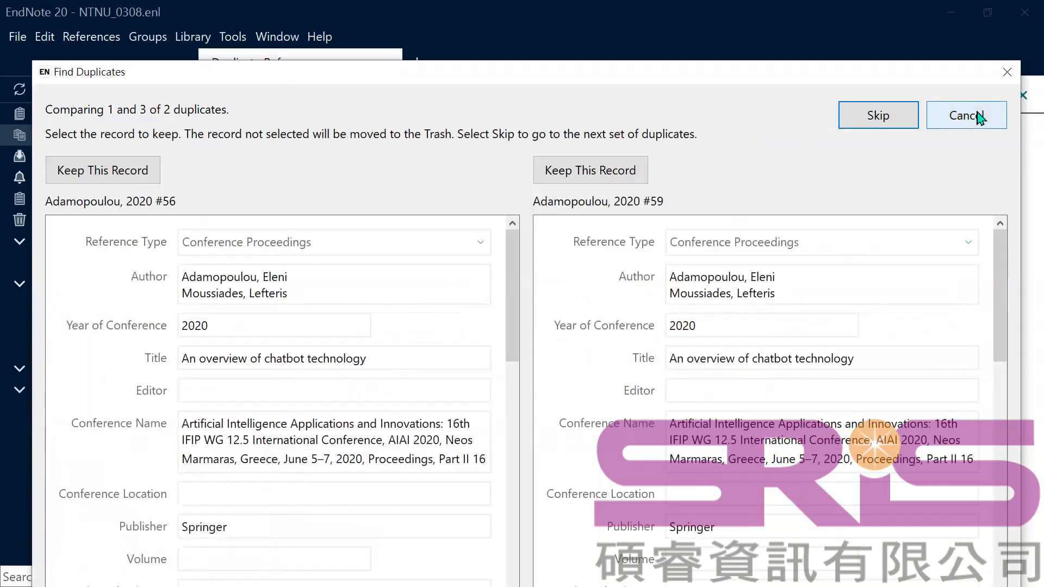
{"action": "left_click", "coordinate": [980, 117]}
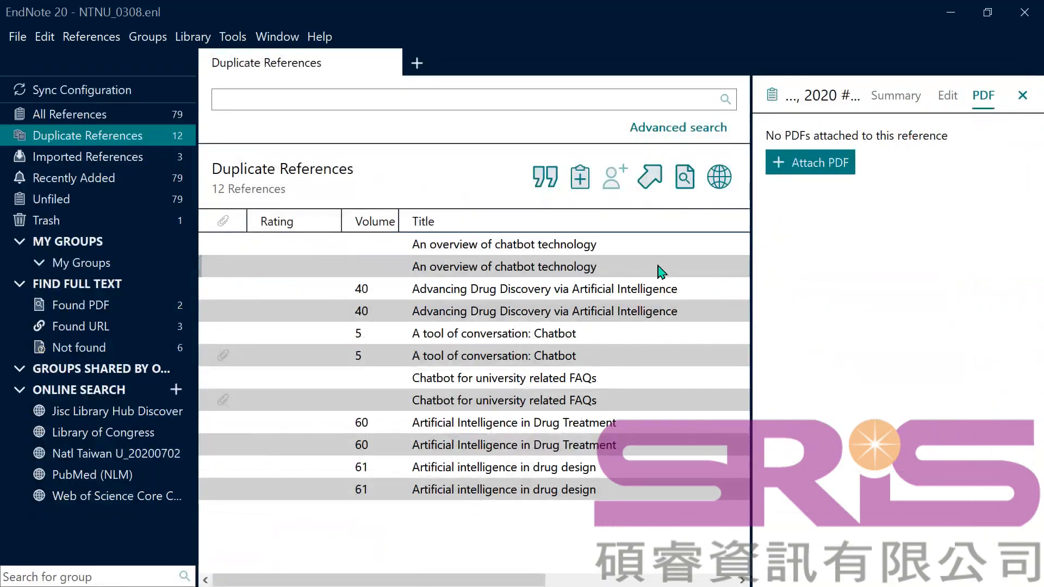
- Trash the extra copy in each duplicate pair, keeping the PDF-attached copies of "A tool of conversation: Chatbot" and "Chatbot for university related FAQs"
{"action": "left_click", "coordinate": [550, 264], "text": "ctrl"}
{"action": "left_click", "coordinate": [550, 265], "text": "ctrl"}
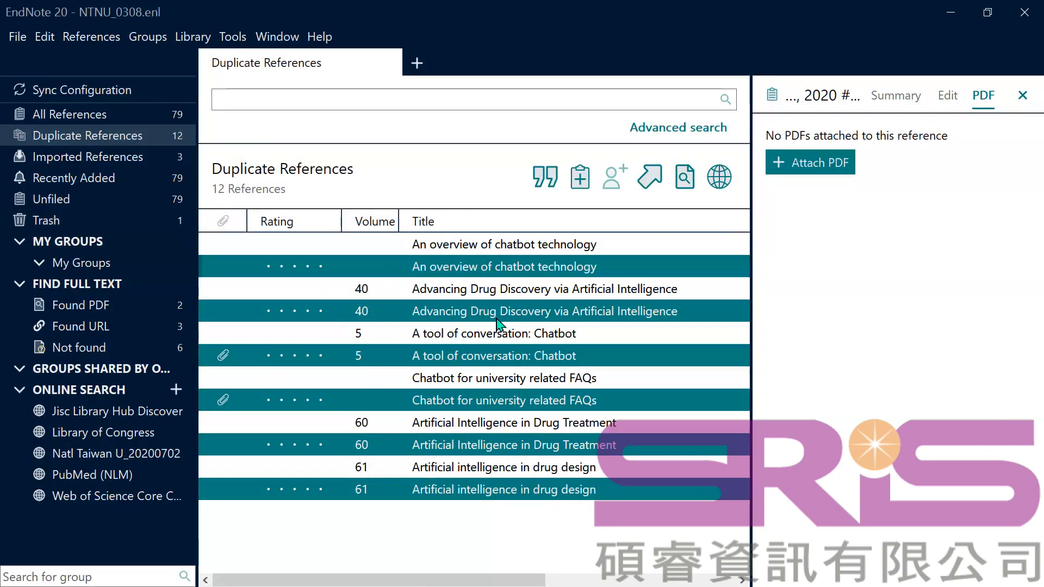
{"action": "left_click", "coordinate": [341, 359]}
{"action": "left_click", "coordinate": [341, 359], "text": "ctrl"}
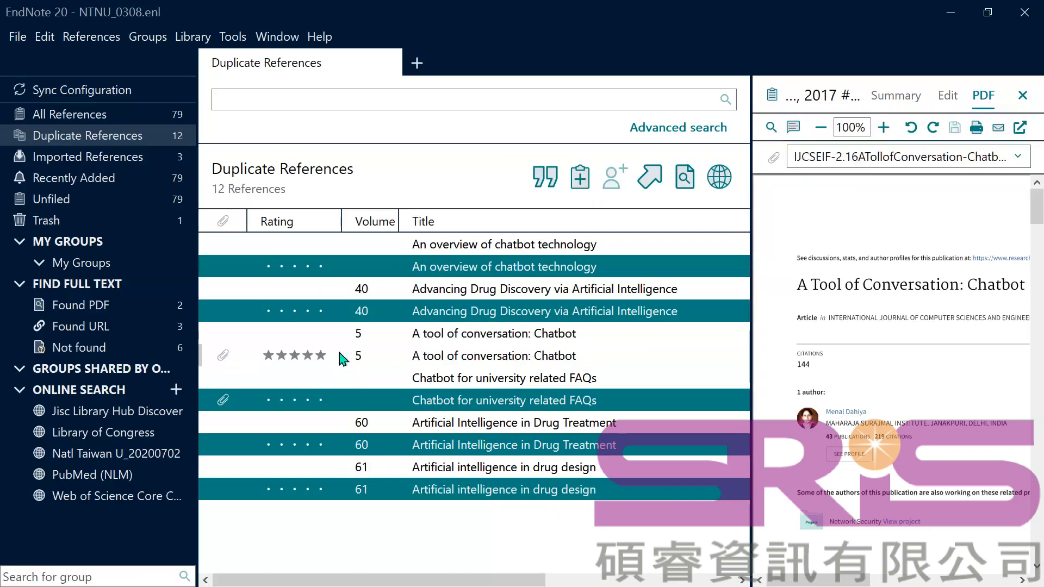
{"action": "left_click", "coordinate": [329, 361], "text": "ctrl"}
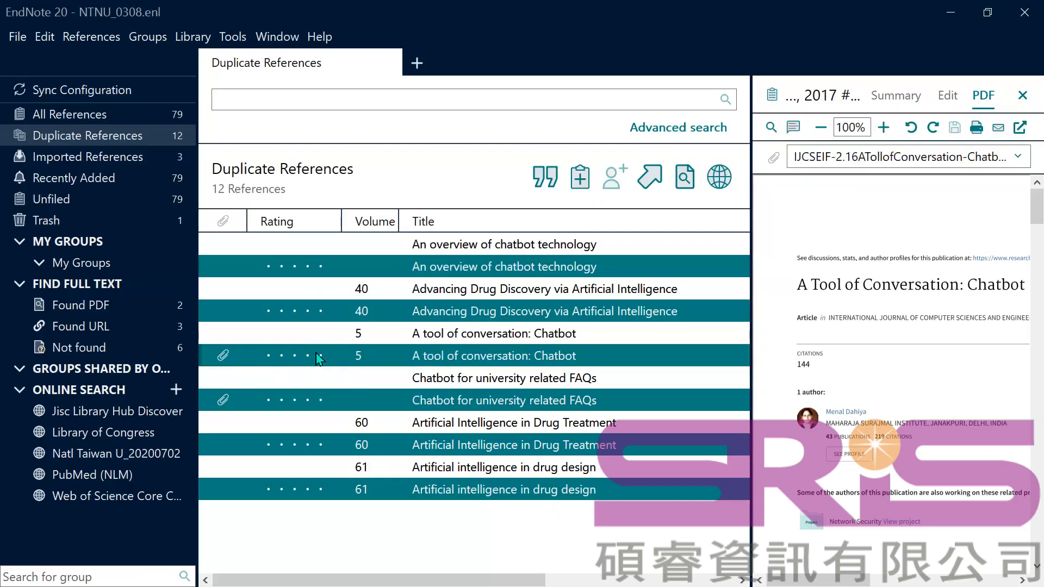
{"action": "left_click", "coordinate": [336, 359], "text": "ctrl"}
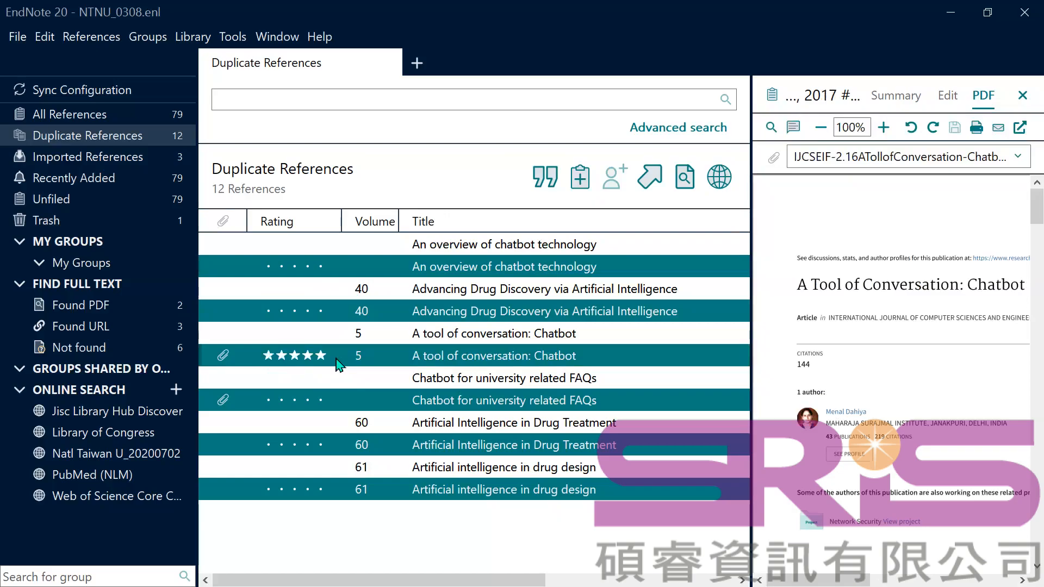
{"action": "left_click", "coordinate": [403, 356], "text": "ctrl"}
{"action": "left_click", "coordinate": [418, 334], "text": "ctrl"}
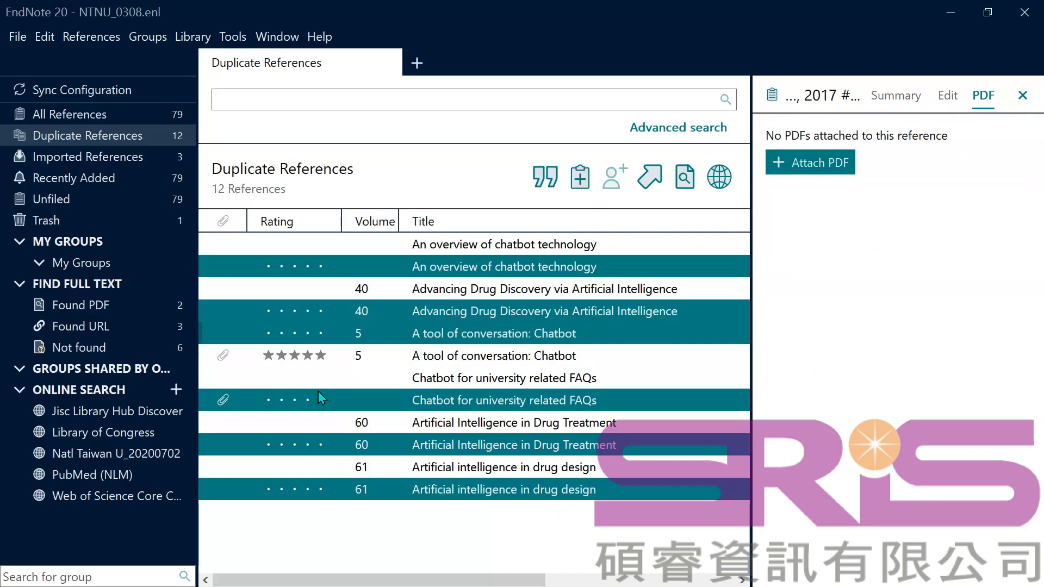
{"action": "left_click", "coordinate": [413, 401], "text": "ctrl"}
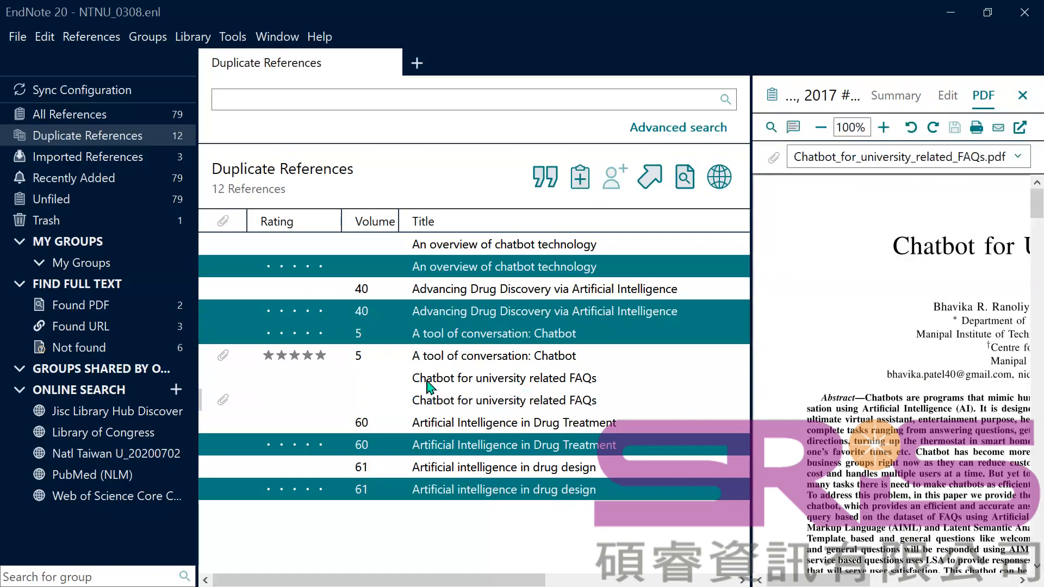
{"action": "left_click", "coordinate": [429, 384], "text": "ctrl"}
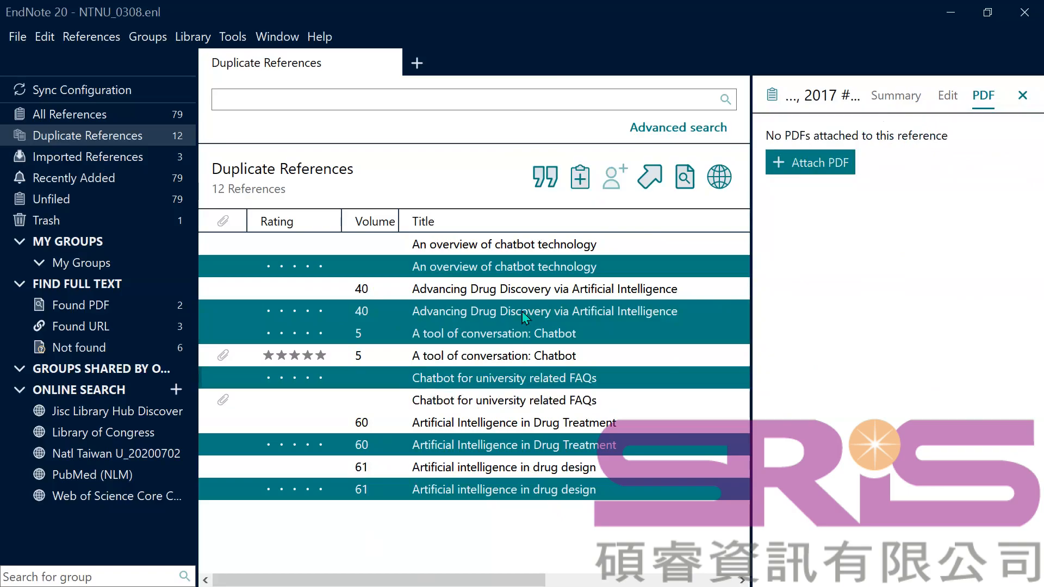
{"action": "key", "text": "Delete"}
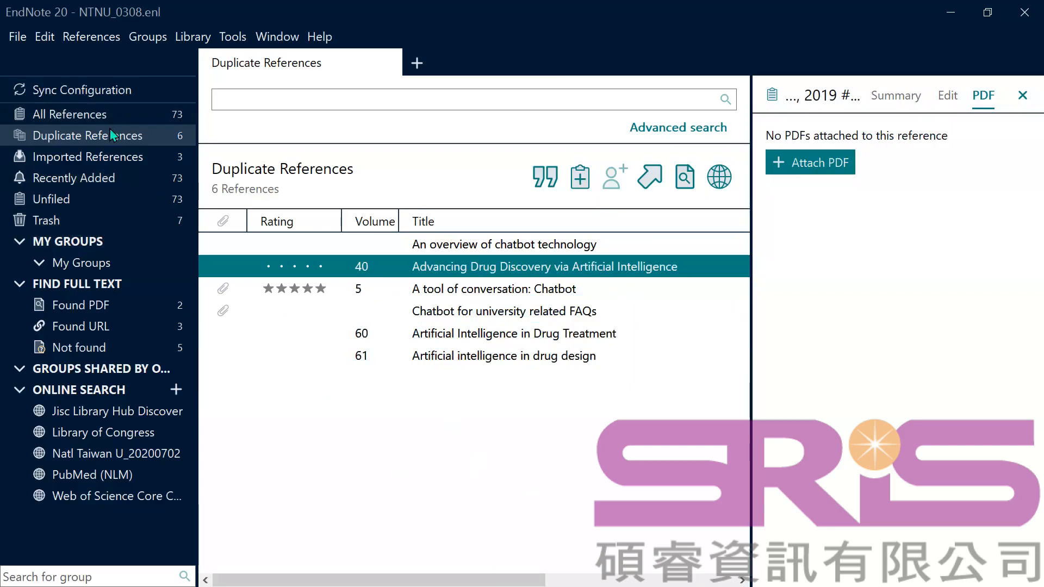
- Review the discarded duplicates in the Trash and the options available for them, and return to all references
{"action": "left_click", "coordinate": [118, 220]}
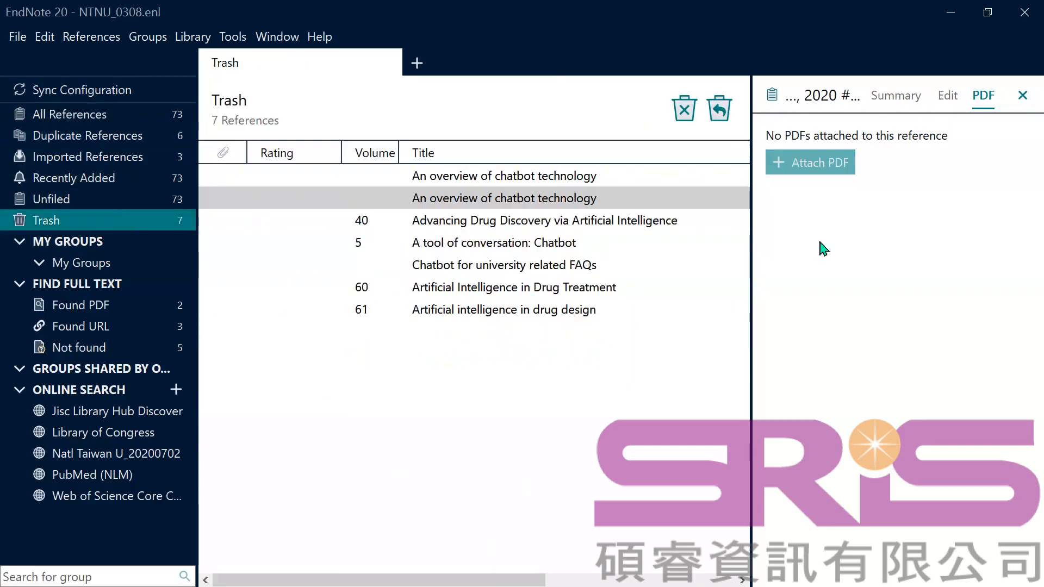
{"action": "right_click", "coordinate": [287, 202]}
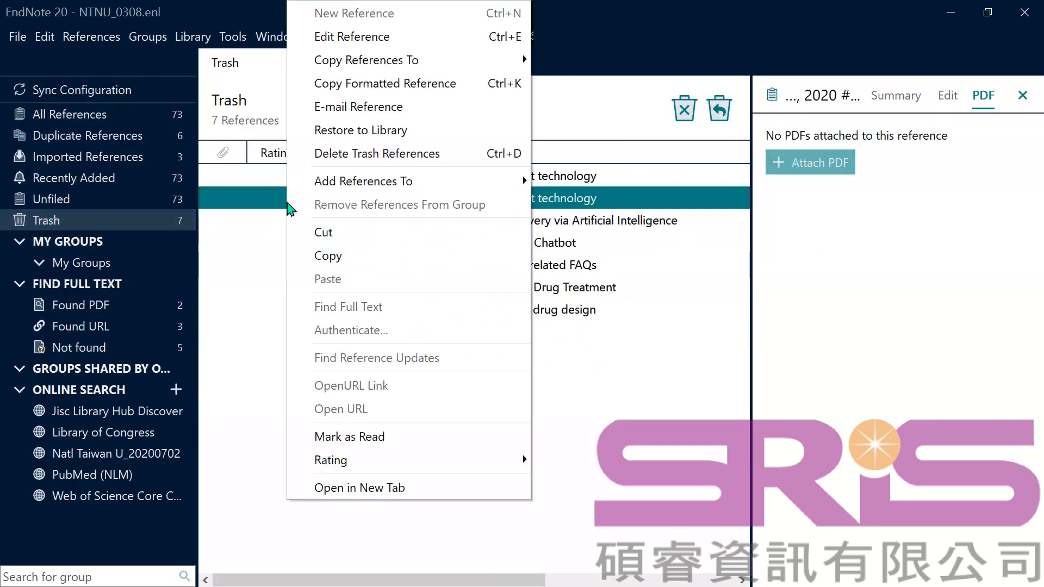
{"action": "left_click", "coordinate": [242, 287]}
{"action": "left_click", "coordinate": [104, 113]}
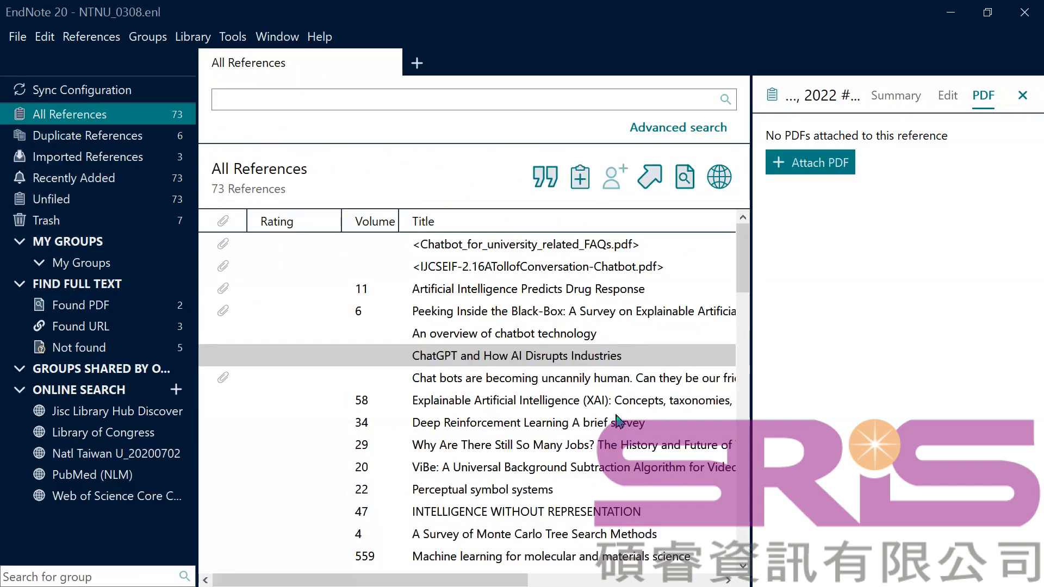
- Rename the My Groups group set as AI
{"action": "right_click", "coordinate": [76, 261]}
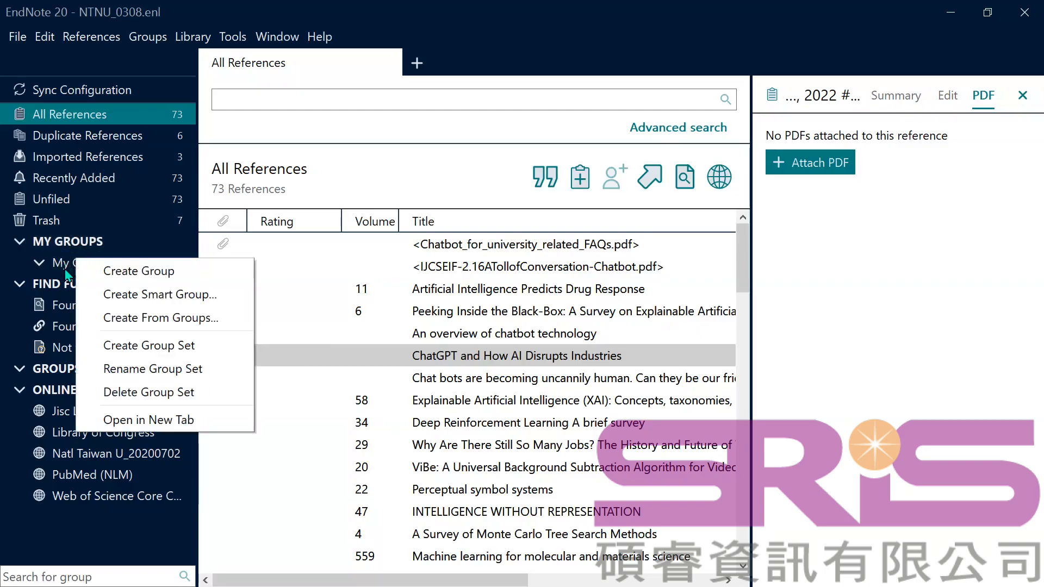
{"action": "left_click", "coordinate": [63, 262]}
{"action": "right_click", "coordinate": [63, 262]}
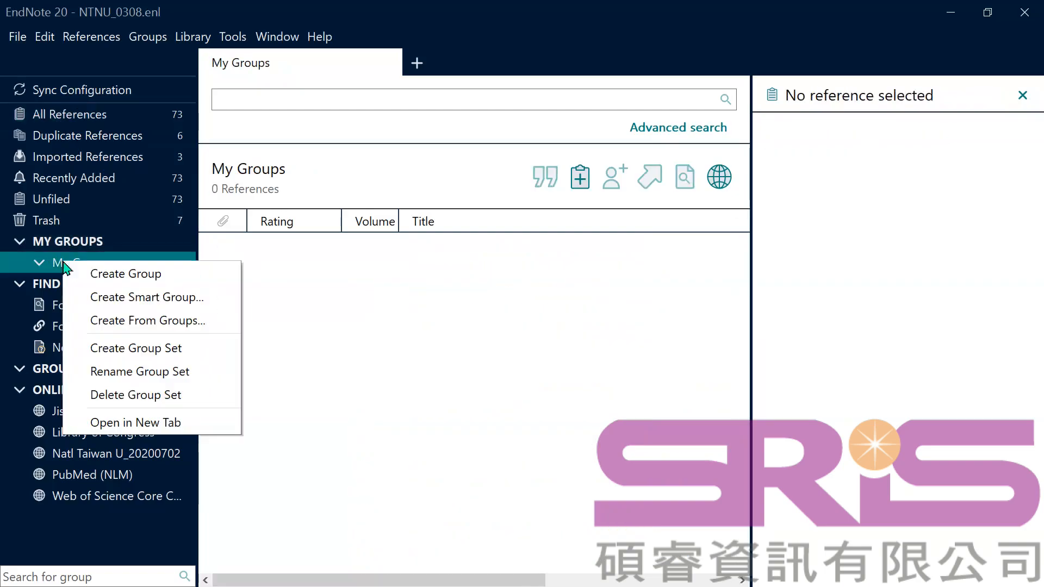
{"action": "left_click", "coordinate": [137, 371]}
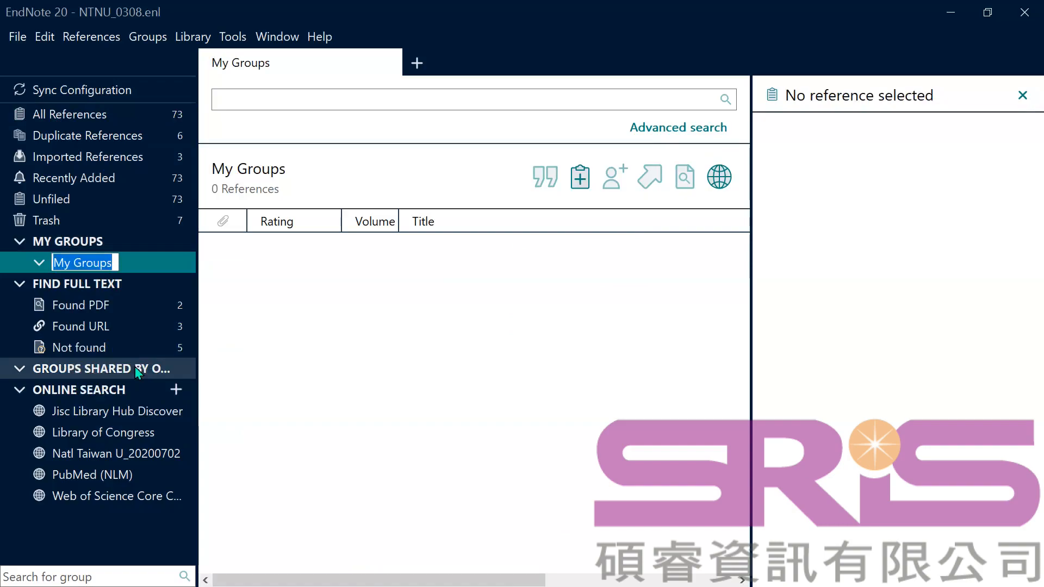
{"action": "type", "text": "A"}
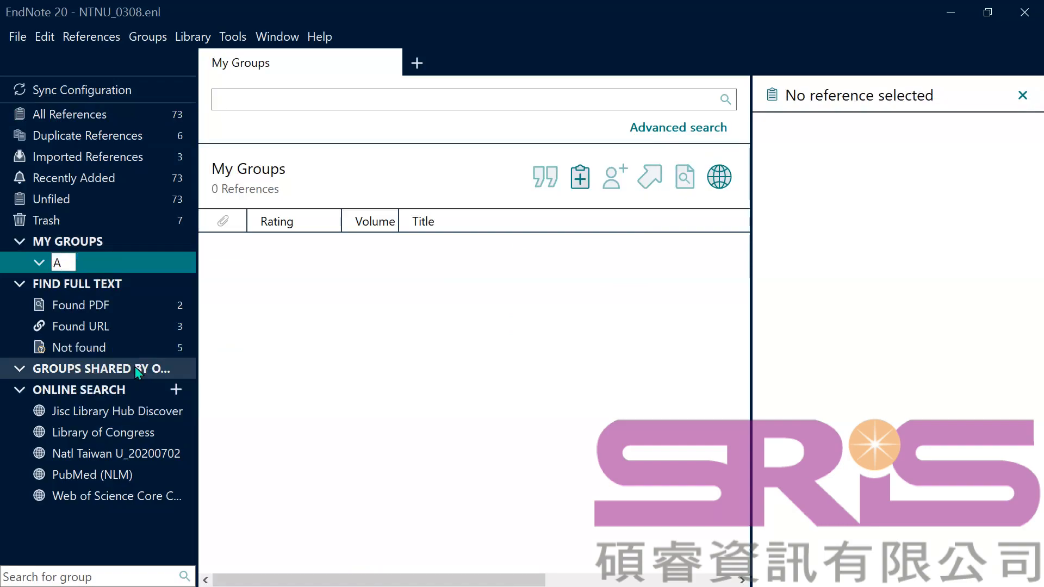
{"action": "key", "text": "ctrl+v"}
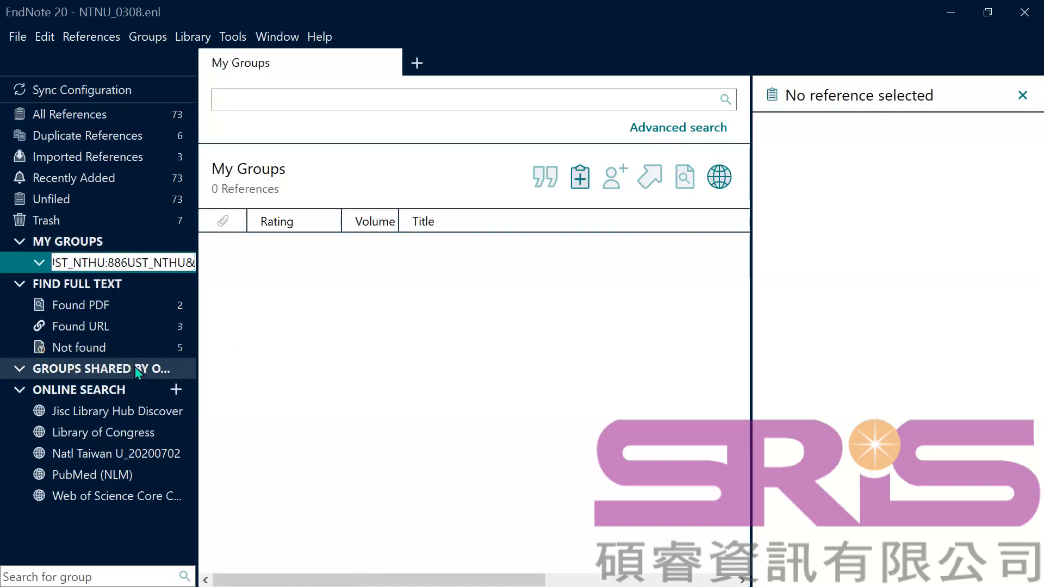
{"action": "key", "text": "ctrl+z"}
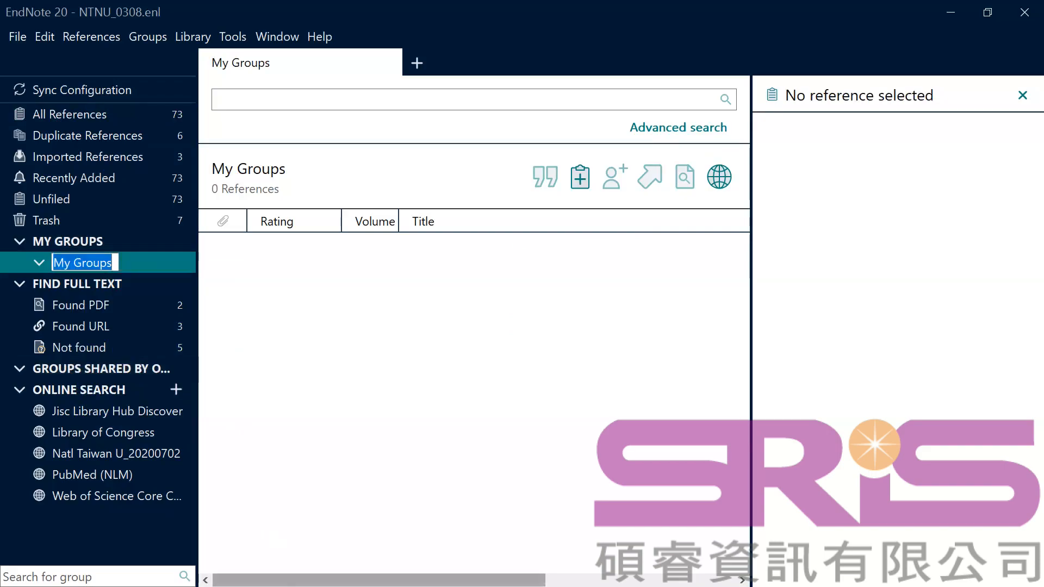
{"action": "type", "text": "Al"}
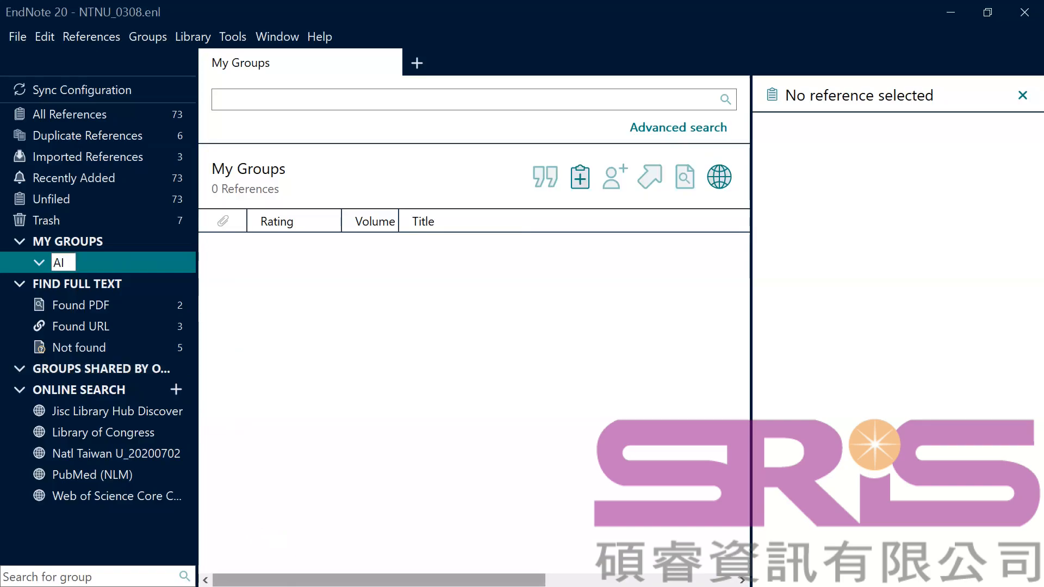
{"action": "key", "text": "Return"}
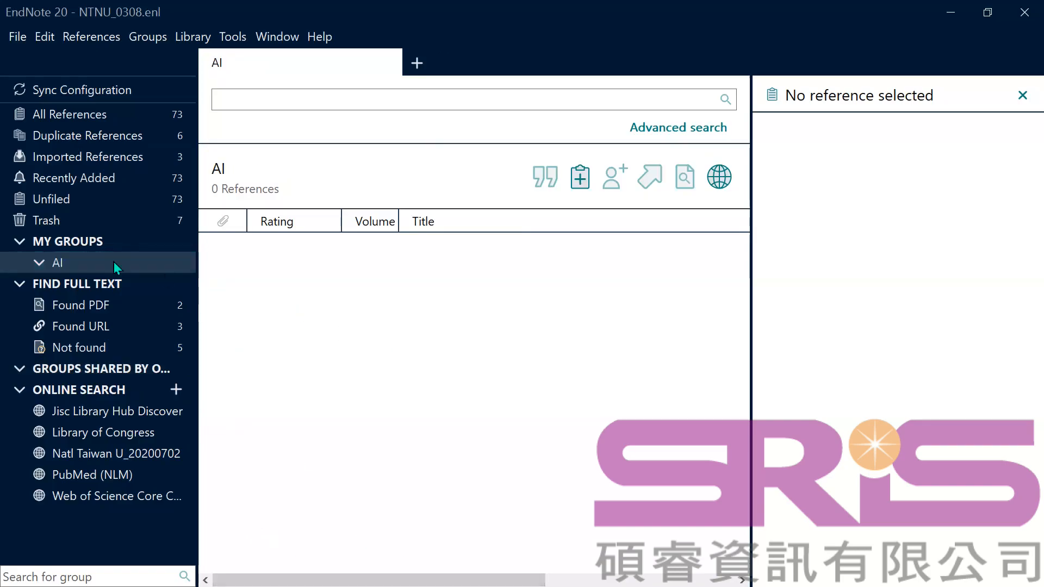
- Create a group named Medine in the AI group set
{"action": "right_click", "coordinate": [111, 267]}
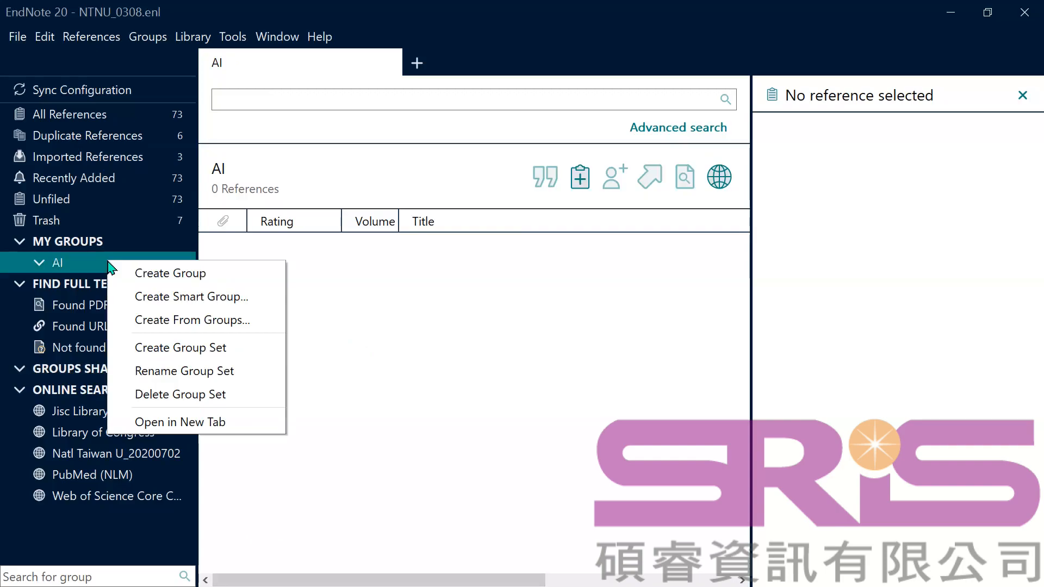
{"action": "left_click", "coordinate": [162, 273]}
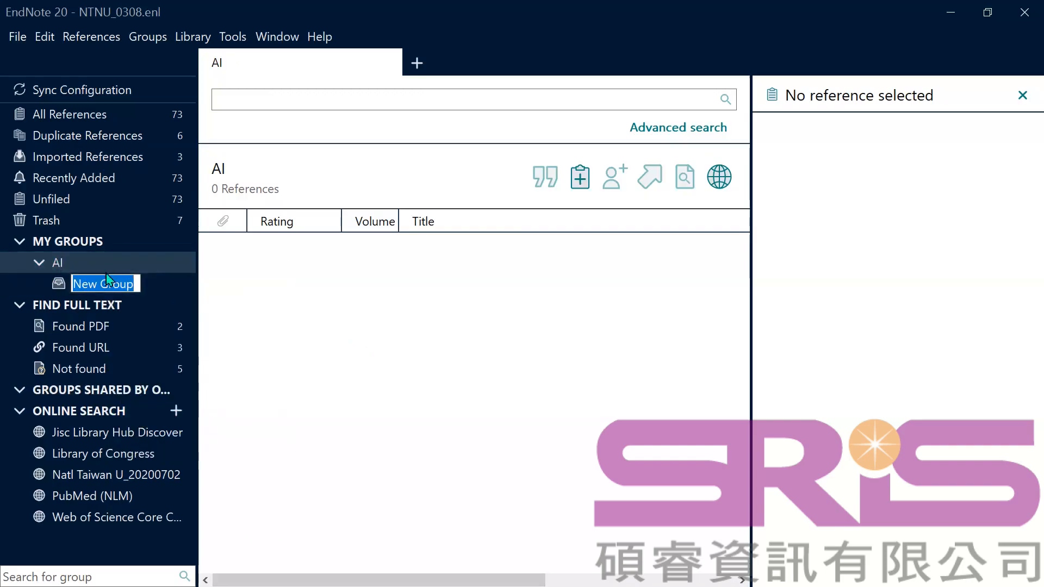
{"action": "type", "text": "M"}
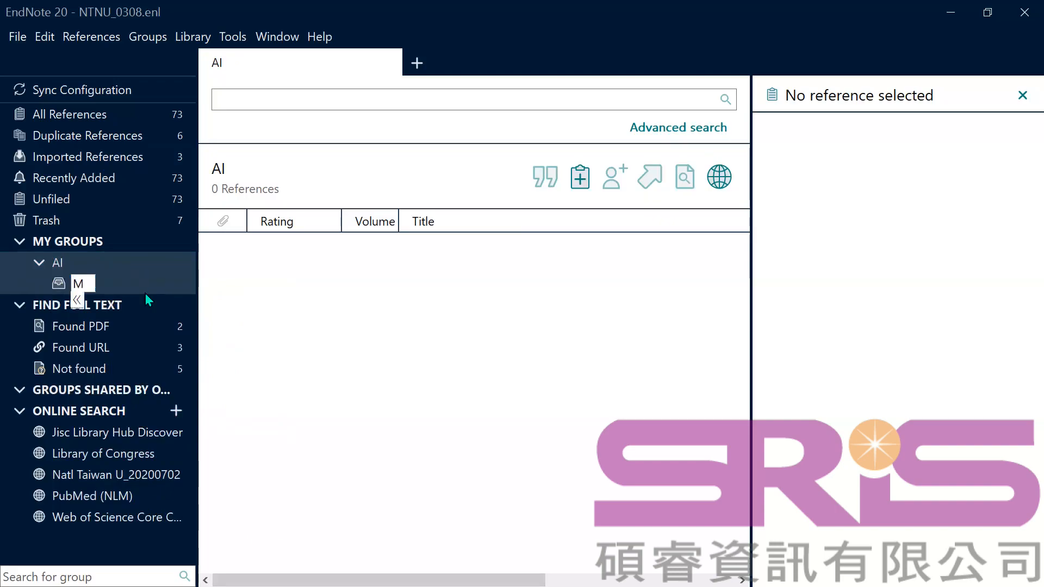
{"action": "type", "text": "edine"}
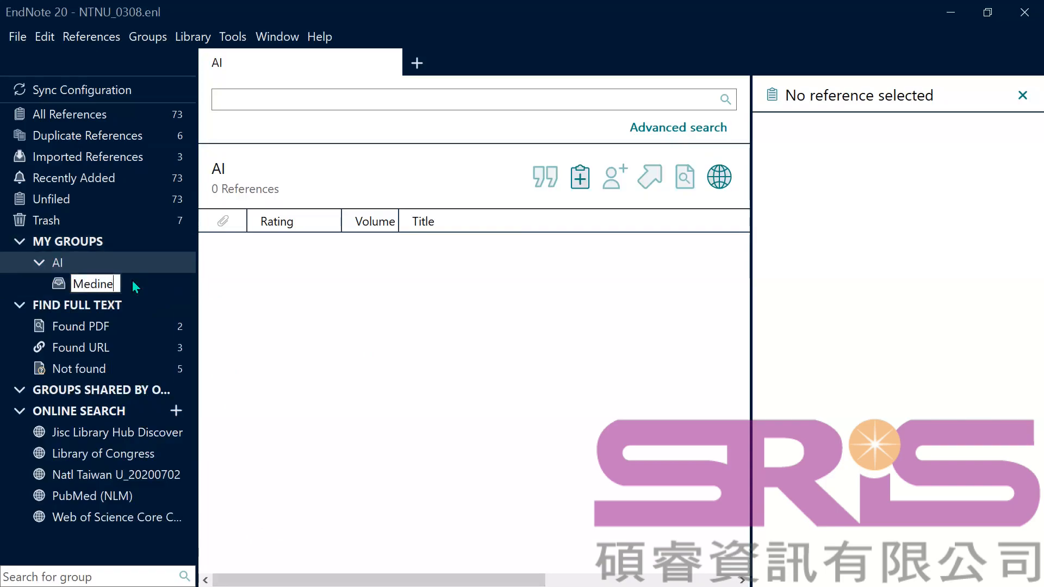
{"action": "left_click", "coordinate": [133, 280]}
- Add a second group named chatbot to the AI group set
{"action": "right_click", "coordinate": [132, 280]}
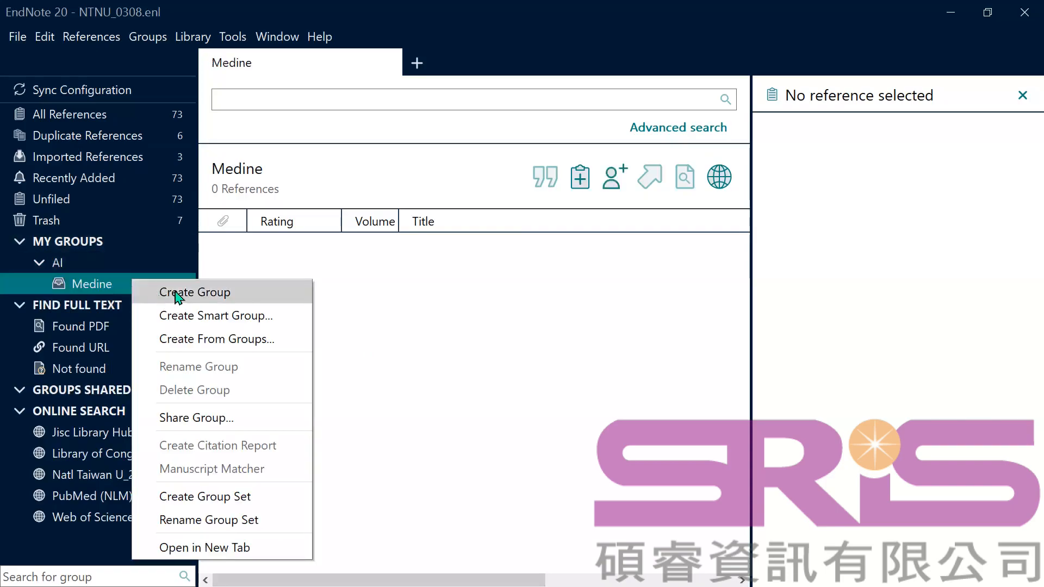
{"action": "left_click", "coordinate": [175, 292]}
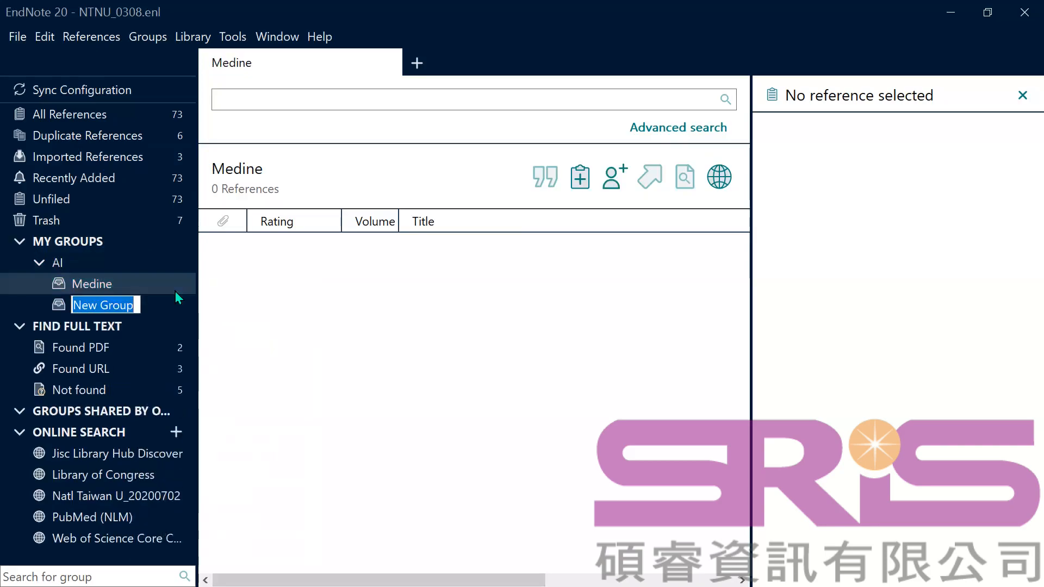
{"action": "type", "text": "chatbot"}
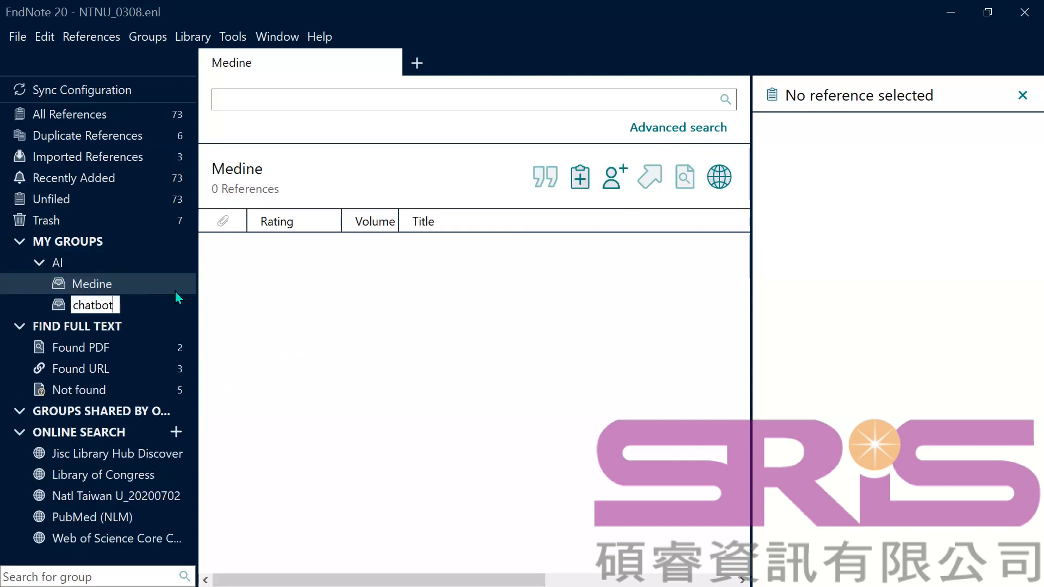
{"action": "key", "text": "Return"}
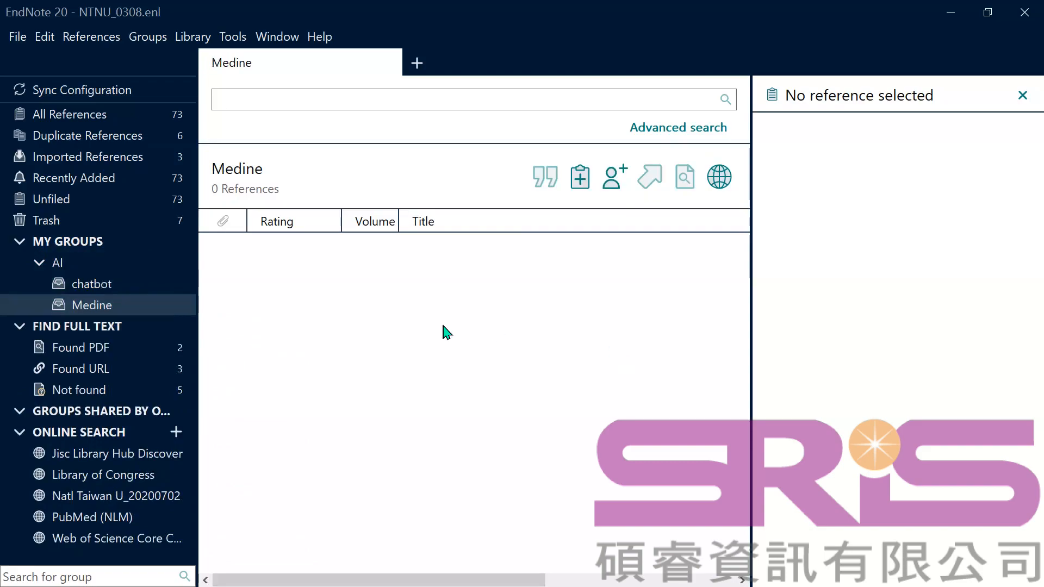
- Add "An overview of chatbot technology" and the two references below it in All References to the chatbot group
{"action": "left_click", "coordinate": [105, 280]}
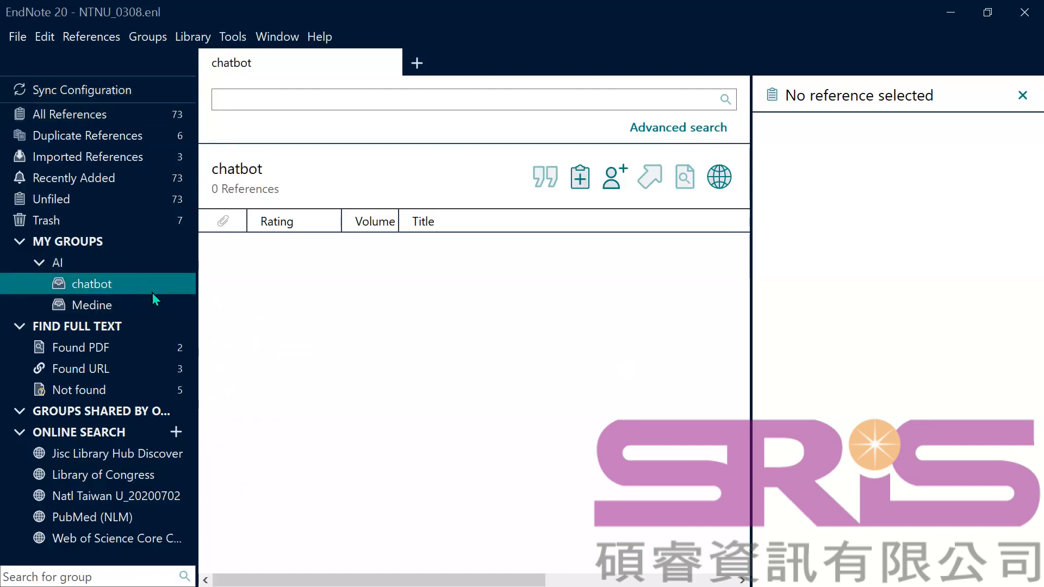
{"action": "left_click", "coordinate": [106, 114]}
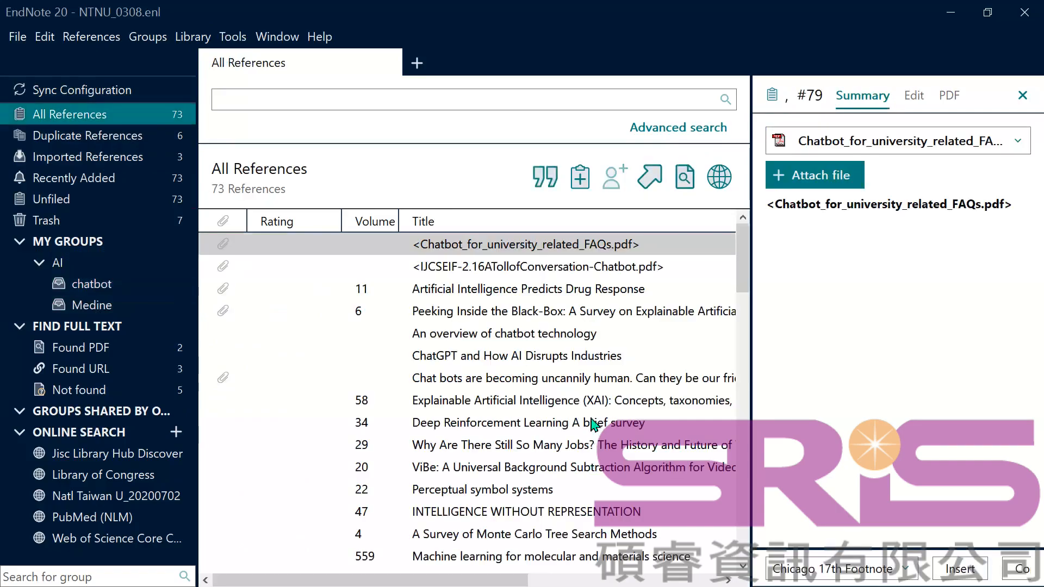
{"action": "left_click", "coordinate": [503, 361]}
{"action": "left_click", "coordinate": [511, 337]}
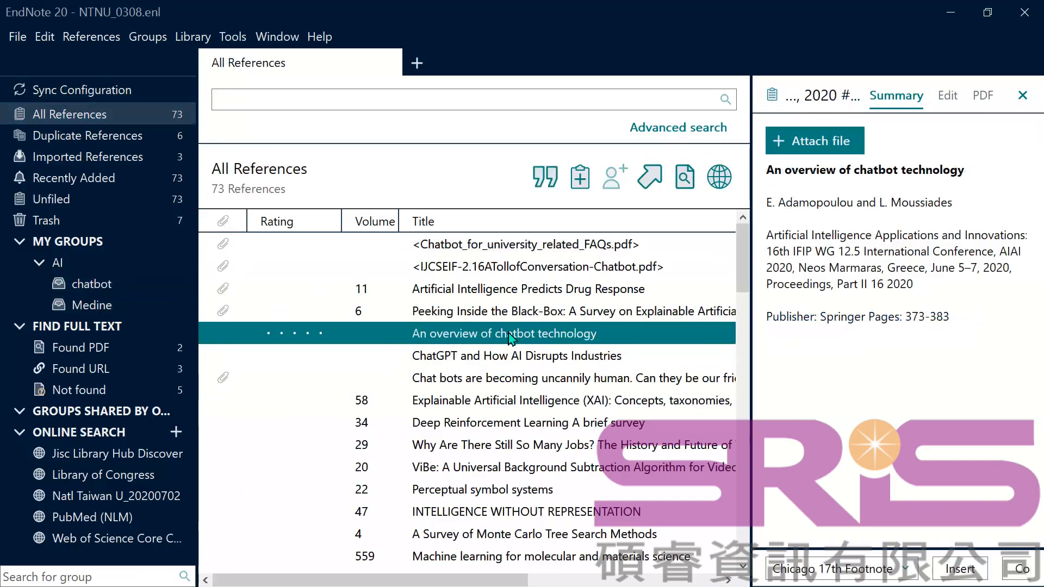
{"action": "left_click", "coordinate": [477, 363]}
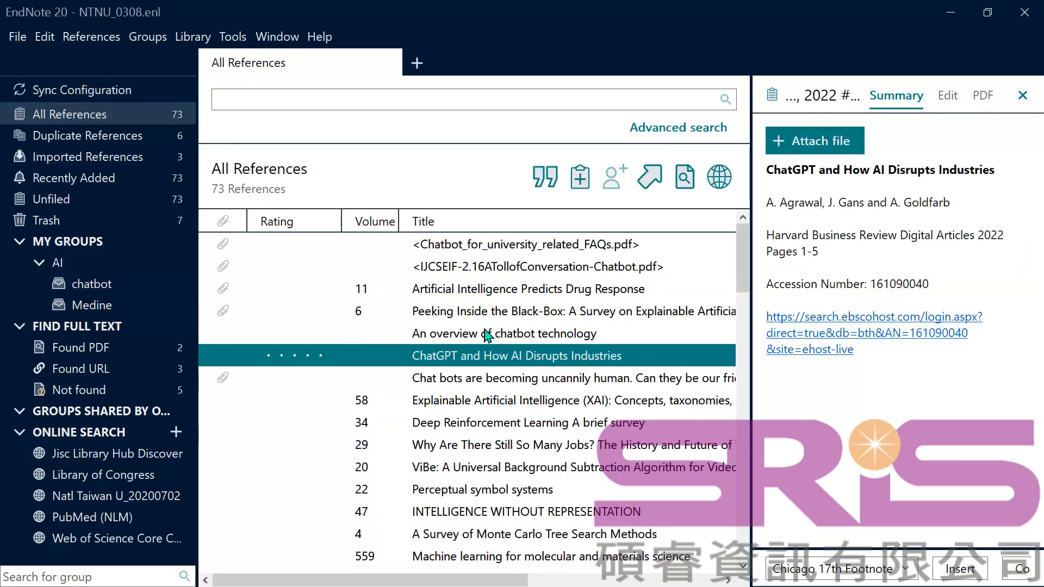
{"action": "left_click", "coordinate": [486, 334]}
{"action": "left_click", "coordinate": [464, 361], "text": "shift"}
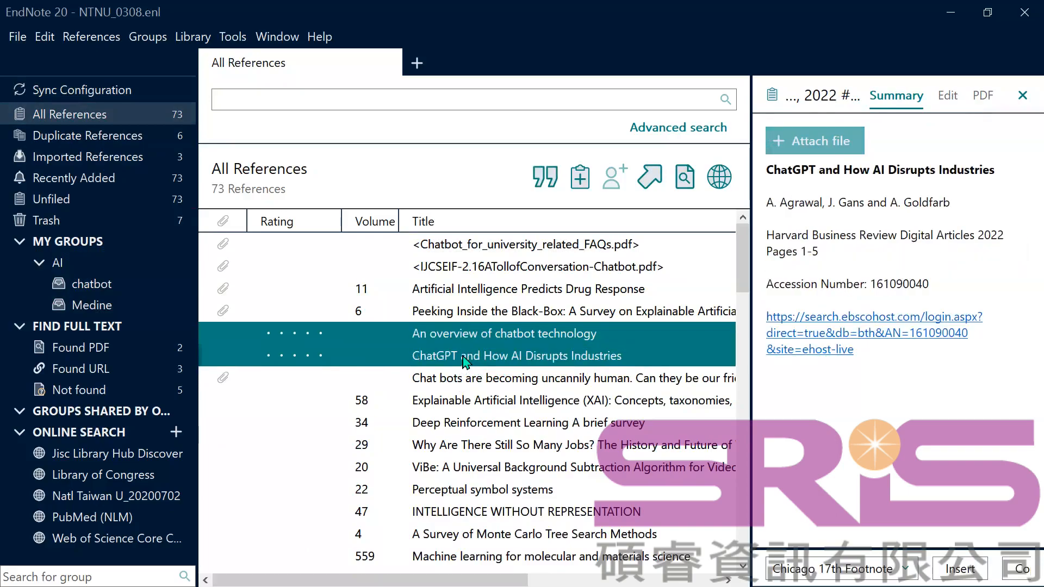
{"action": "left_click", "coordinate": [427, 380], "text": "shift"}
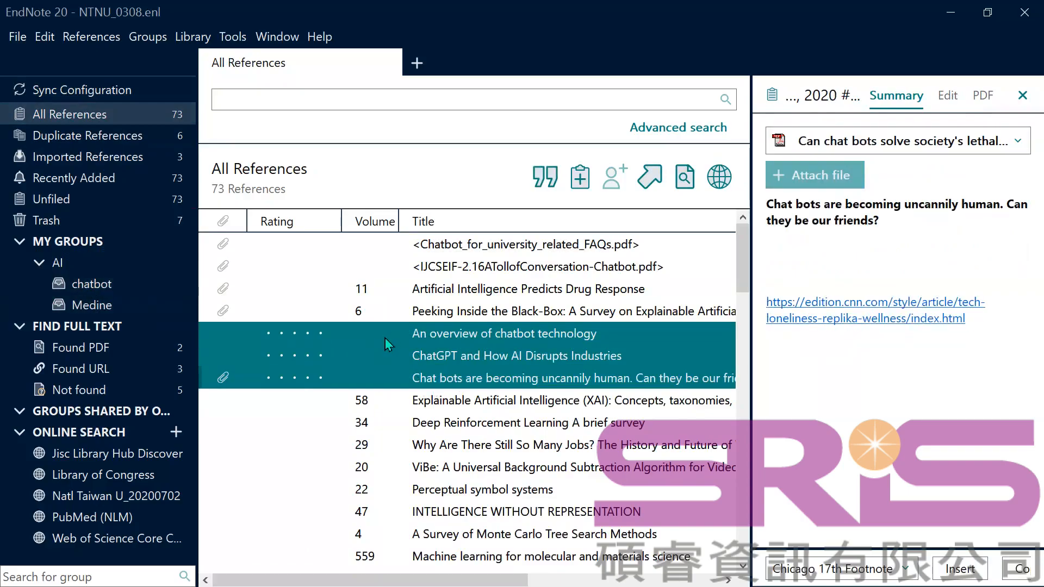
{"action": "left_click_drag", "start_coordinate": [384, 340], "coordinate": [145, 286]}
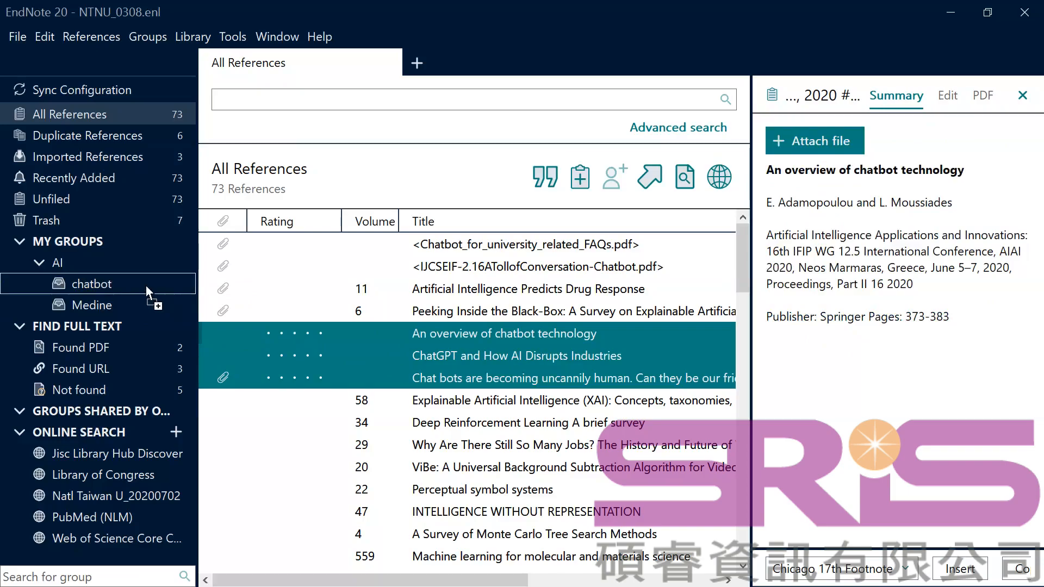
{"action": "left_click_drag", "start_coordinate": [146, 285], "coordinate": [146, 286]}
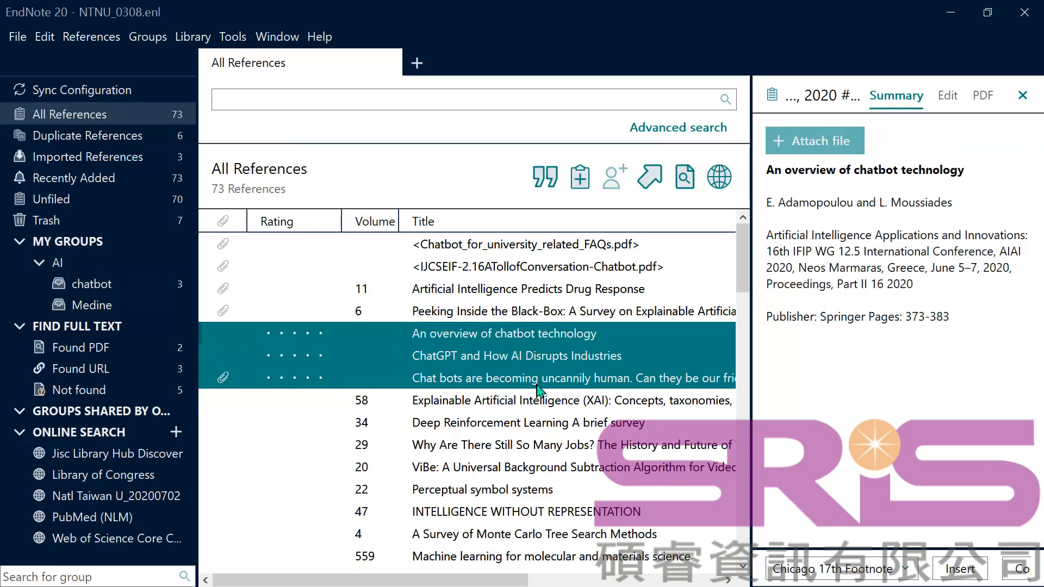
- Search all references in the library for "chatbot"
{"action": "scroll", "coordinate": [538, 384], "scroll_direction": "down", "scroll_amount": 15}
{"action": "scroll", "coordinate": [523, 486], "scroll_direction": "up", "scroll_amount": 9}
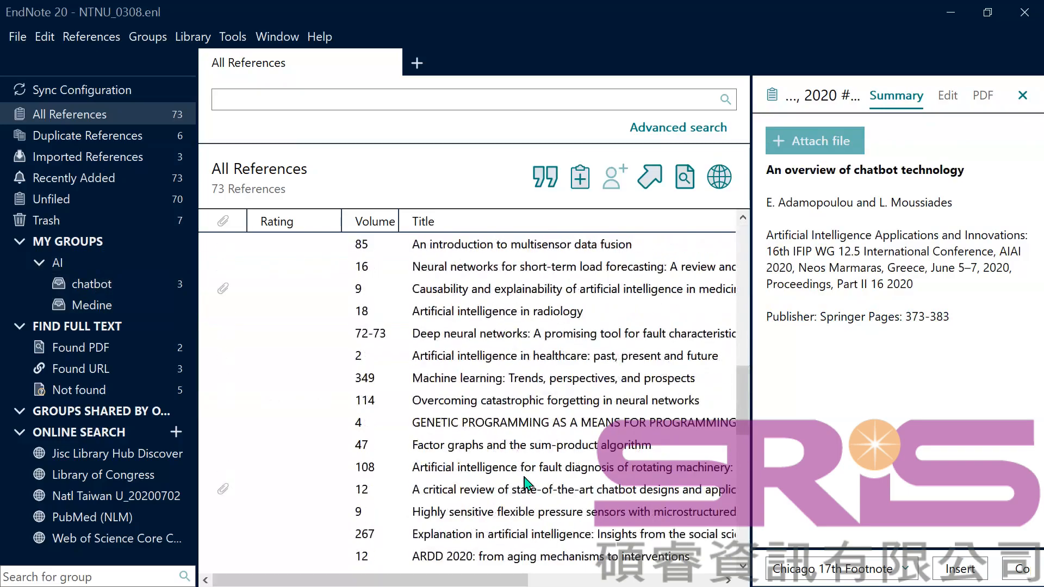
{"action": "scroll", "coordinate": [524, 485], "scroll_direction": "up", "scroll_amount": 10}
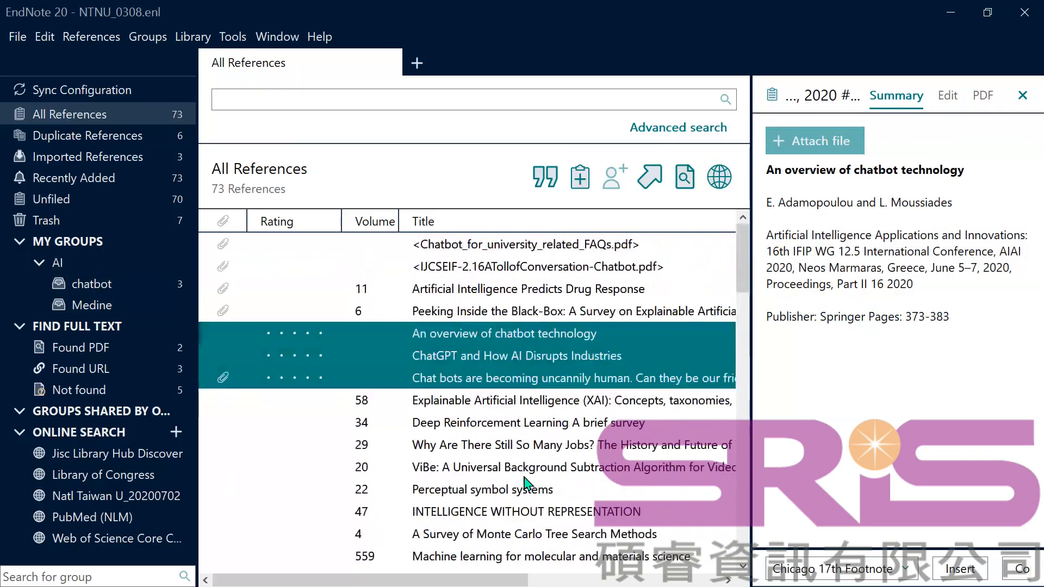
{"action": "left_click", "coordinate": [507, 101]}
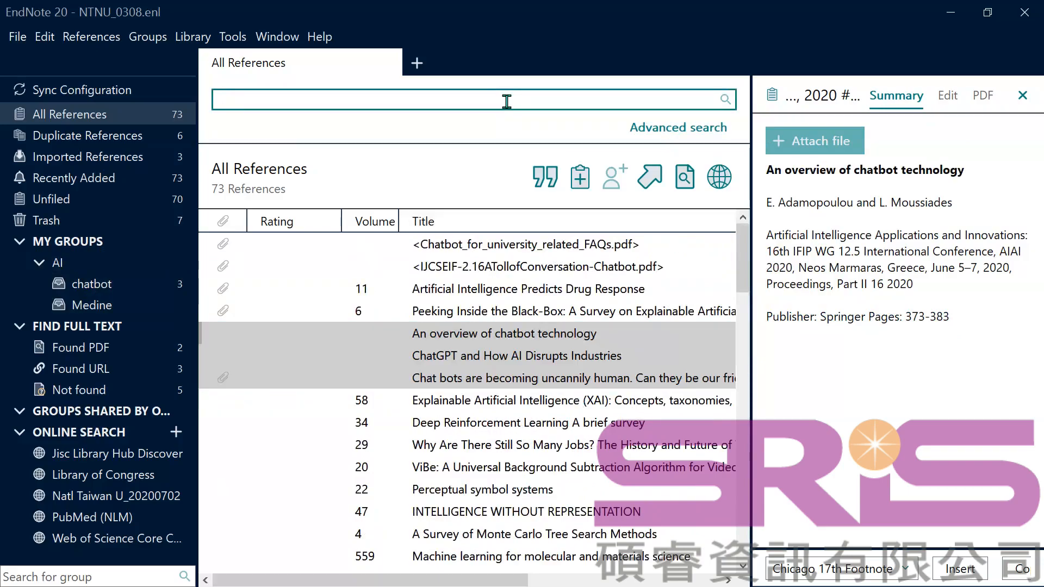
{"action": "type", "text": "cha"}
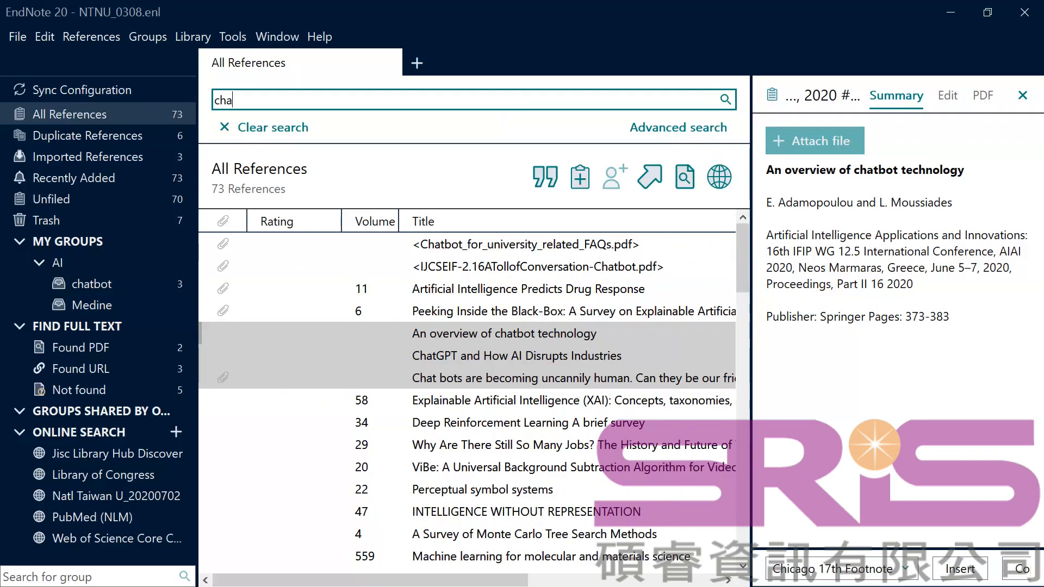
{"action": "type", "text": "tbot"}
{"action": "left_click", "coordinate": [726, 100]}
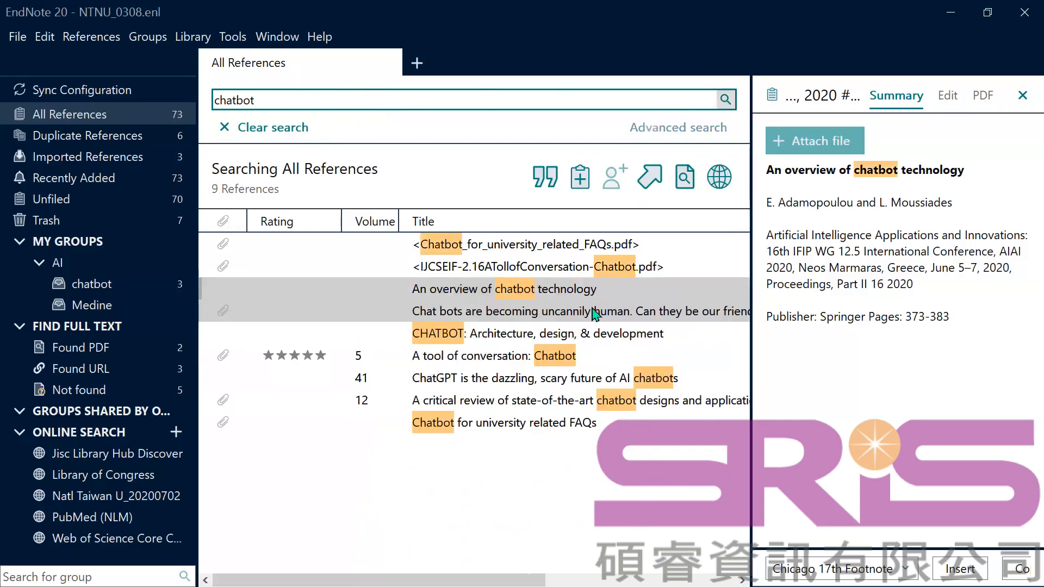
- Select all the chatbot search results, add them to the chatbot group, and clear the selection
{"action": "left_click", "coordinate": [433, 488]}
{"action": "key", "text": "ctrl+a"}
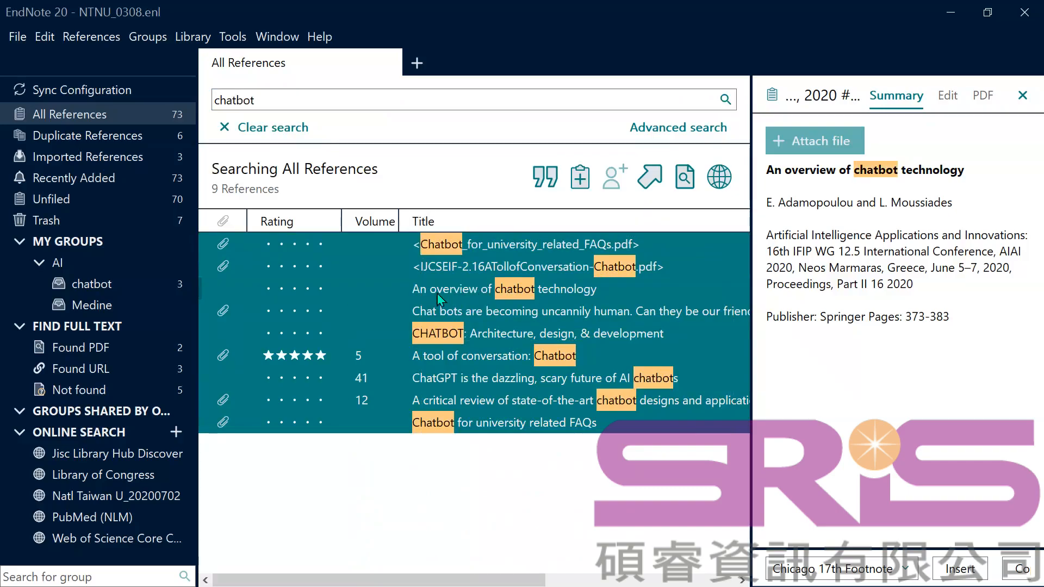
{"action": "left_click_drag", "start_coordinate": [438, 293], "coordinate": [149, 283]}
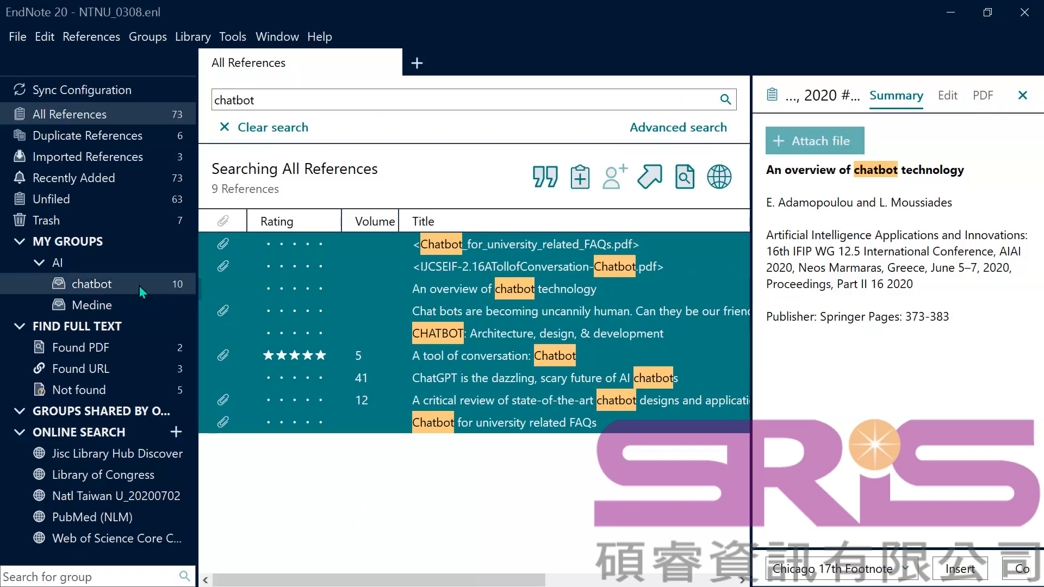
{"action": "left_click", "coordinate": [454, 514]}
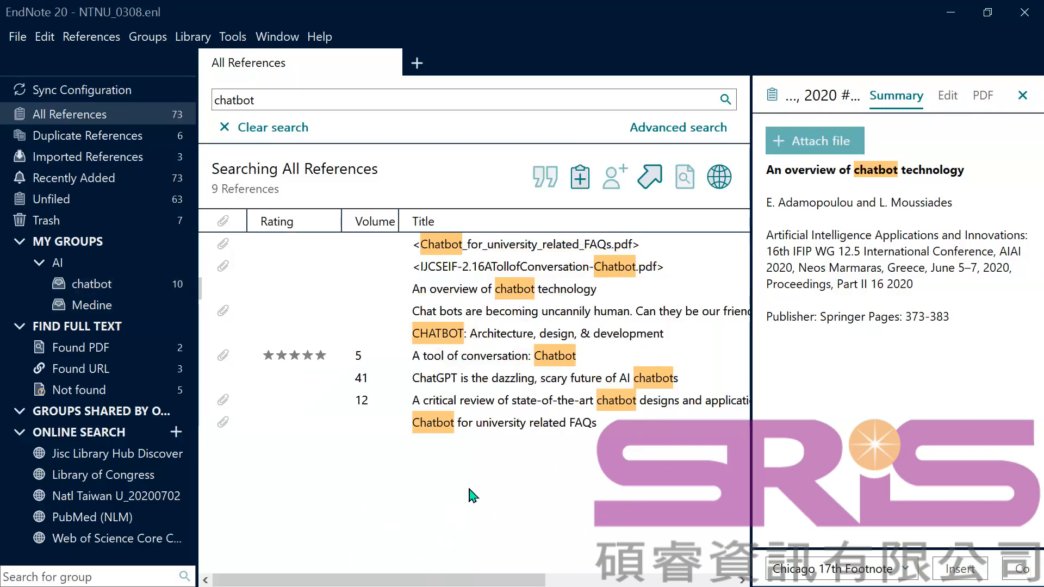
{"action": "left_click", "coordinate": [122, 300]}
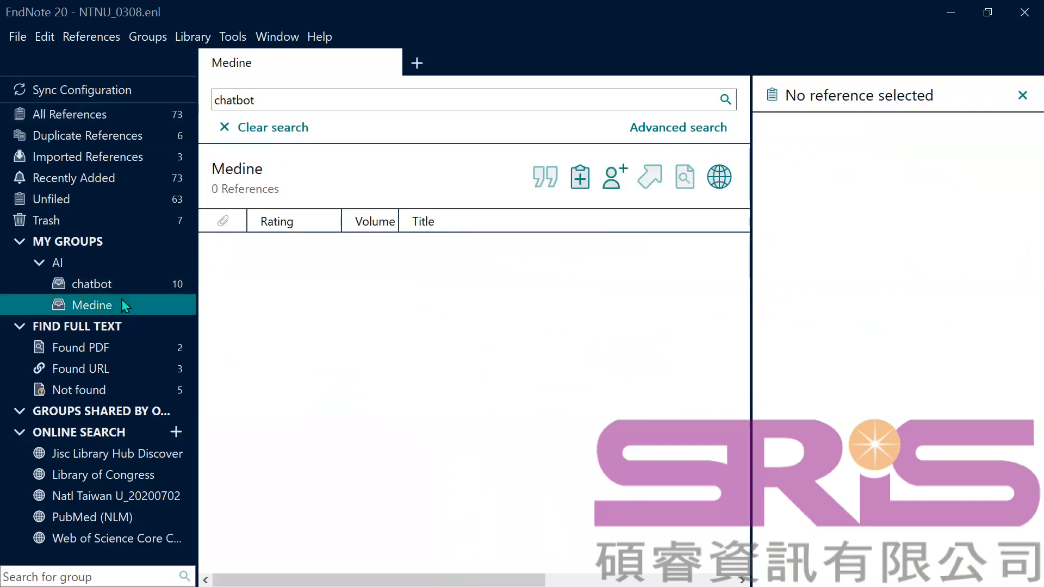
{"action": "double_click", "coordinate": [282, 100]}
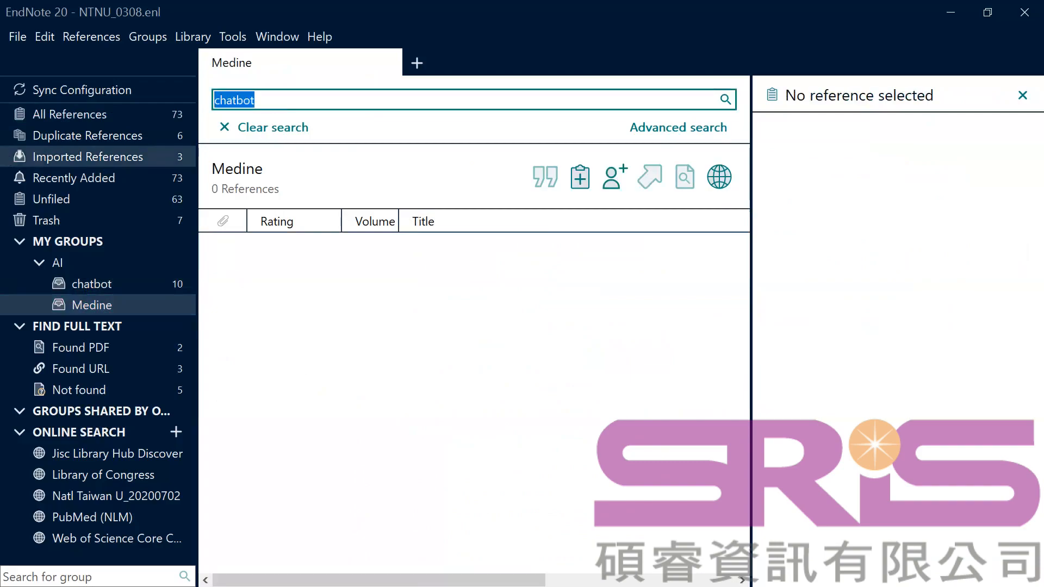
{"action": "type", "text": "medicin"}
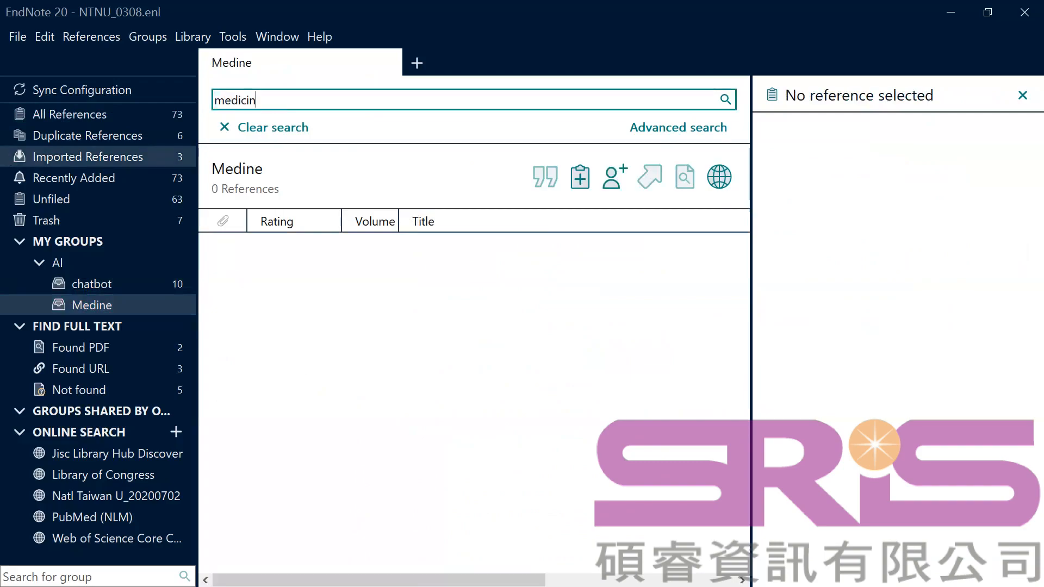
{"action": "type", "text": "e"}
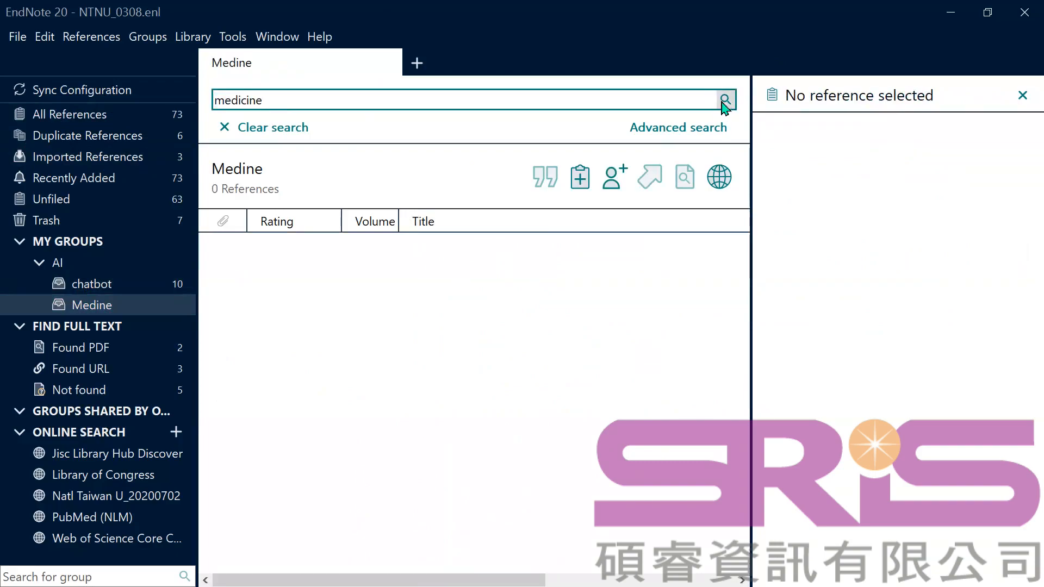
{"action": "left_click", "coordinate": [293, 98]}
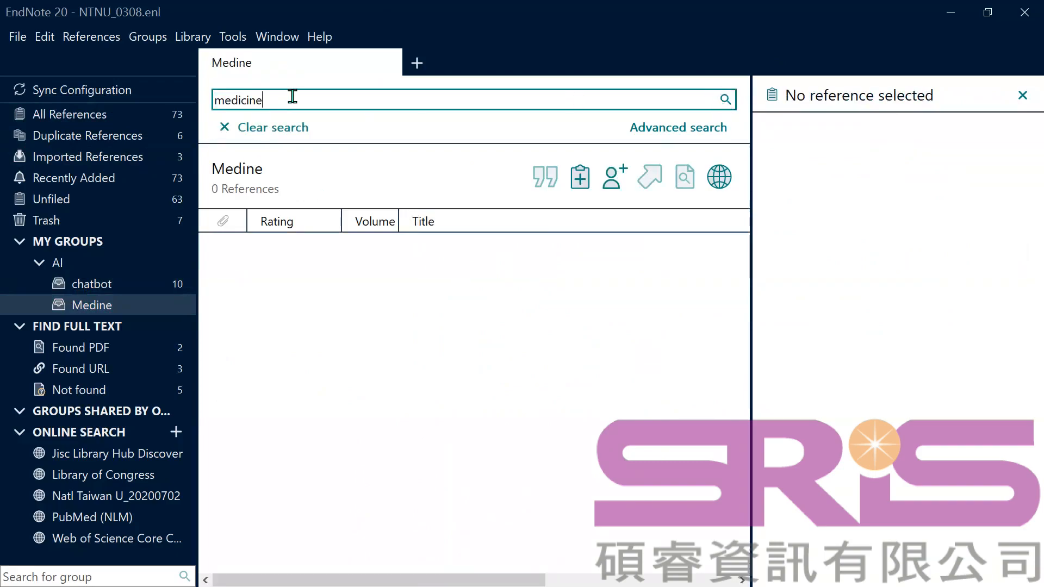
{"action": "key", "text": "BackSpace"}
{"action": "key", "text": "BackSpace"}
{"action": "key", "text": "BackSpace"}
{"action": "type", "text": "al"}
{"action": "left_click", "coordinate": [260, 129]}
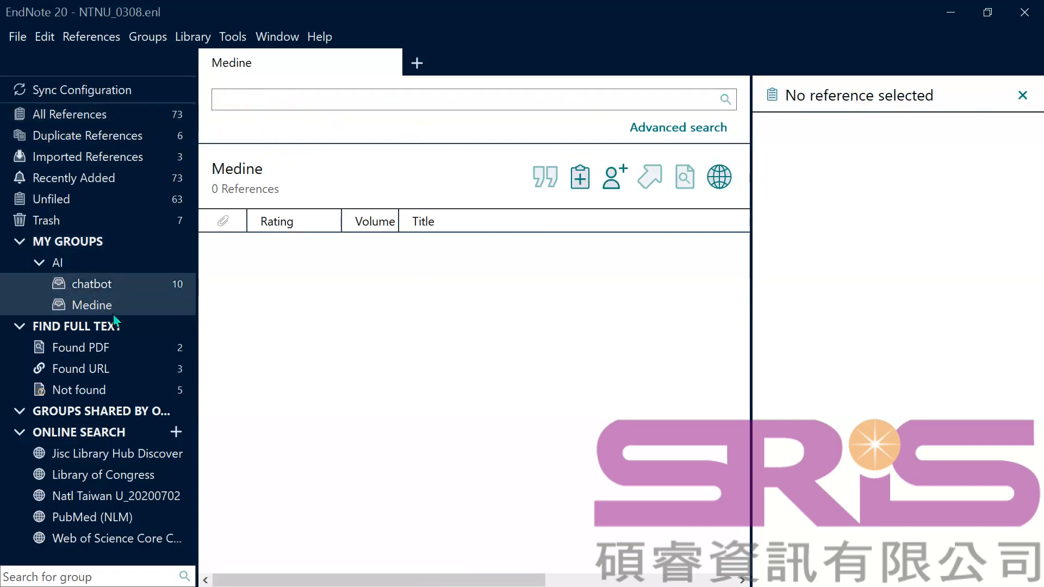
- Search all references in the library for "medicine"
{"action": "left_click", "coordinate": [91, 113]}
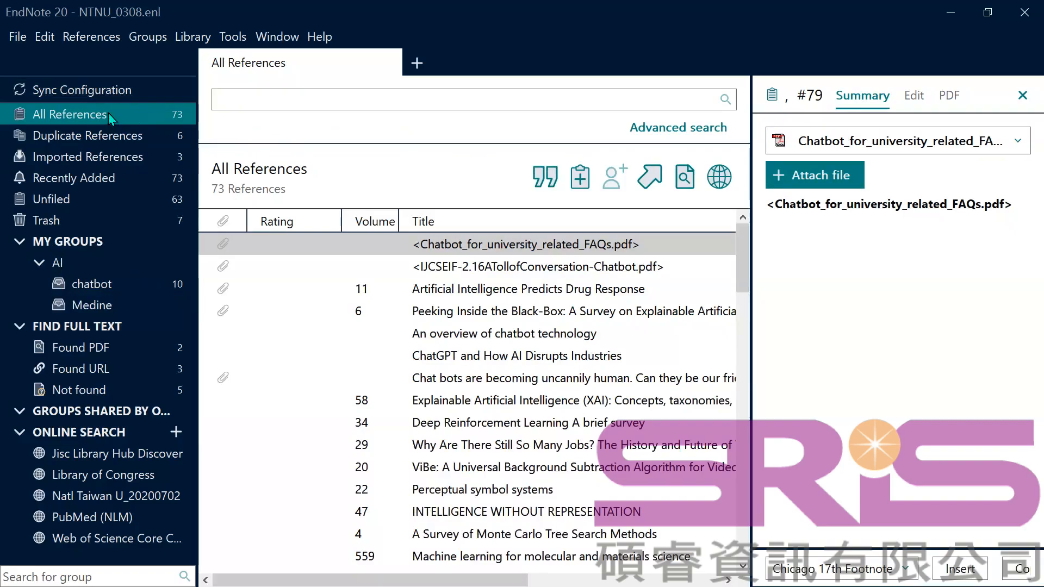
{"action": "left_click", "coordinate": [289, 95]}
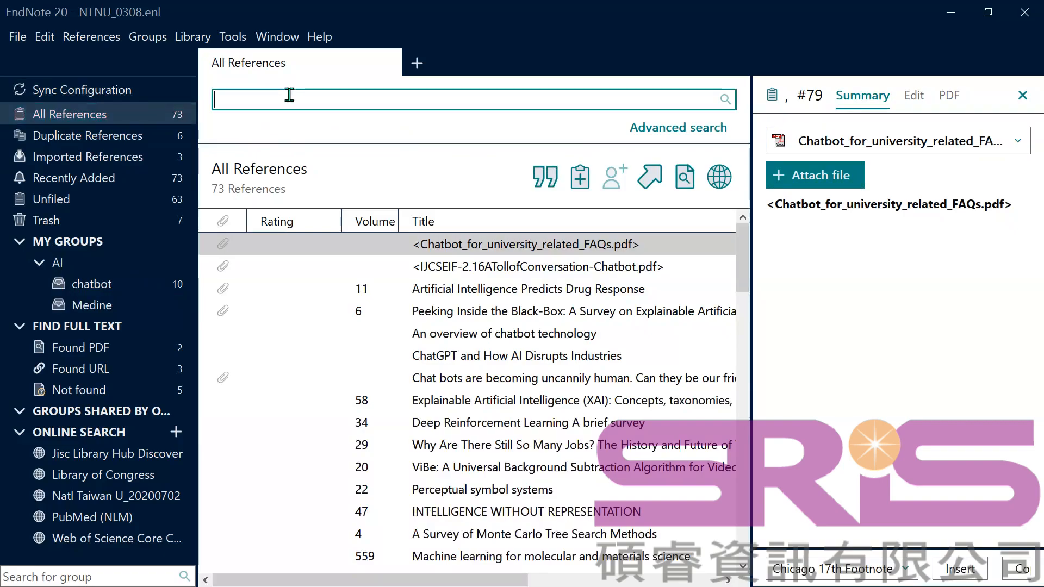
{"action": "type", "text": "m"}
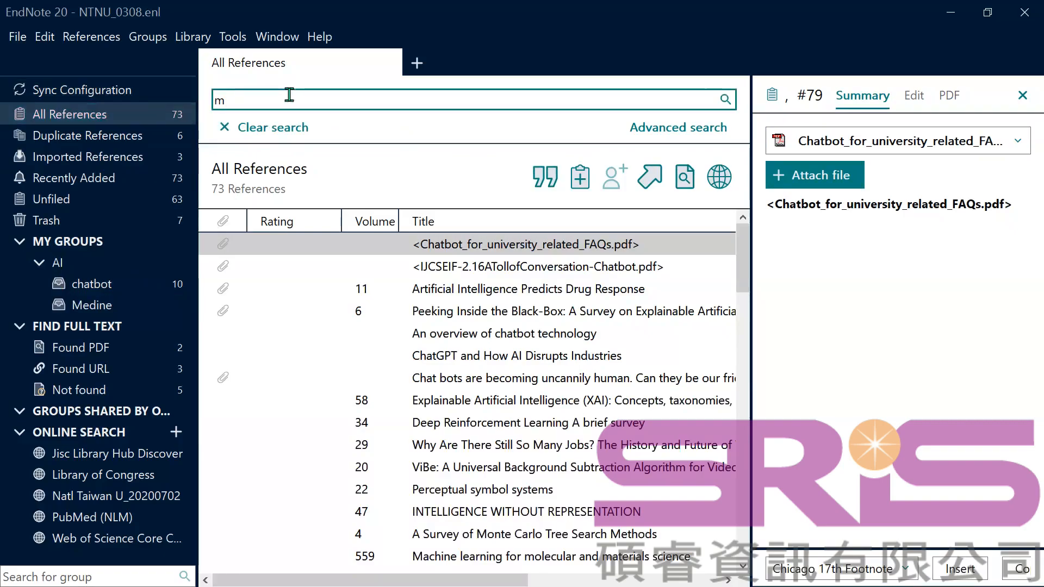
{"action": "type", "text": "edicine"}
{"action": "key", "text": "BackSpace"}
{"action": "key", "text": "BackSpace"}
{"action": "key", "text": "BackSpace"}
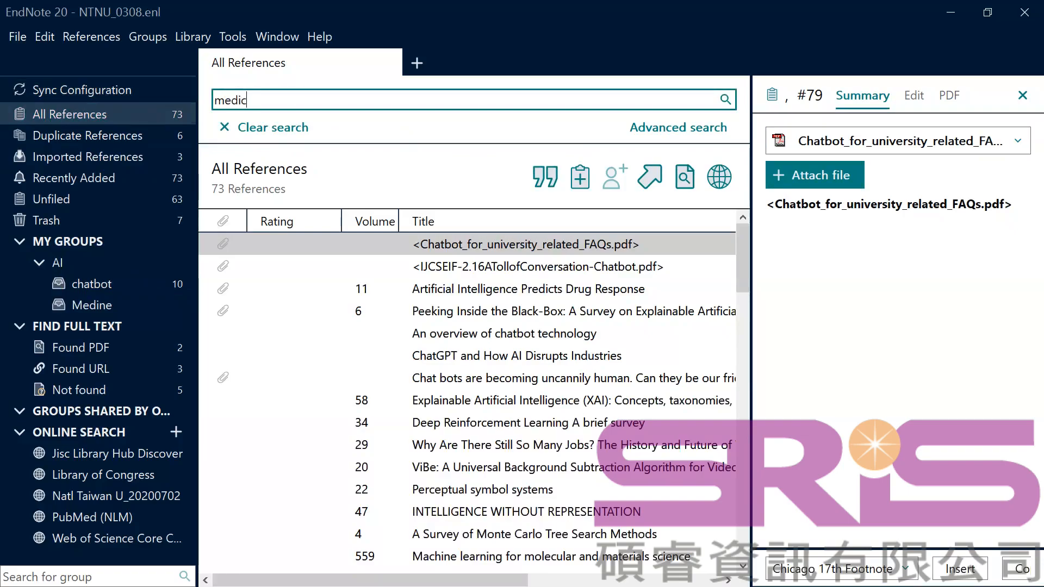
{"action": "type", "text": "ine"}
{"action": "key", "text": "Return"}
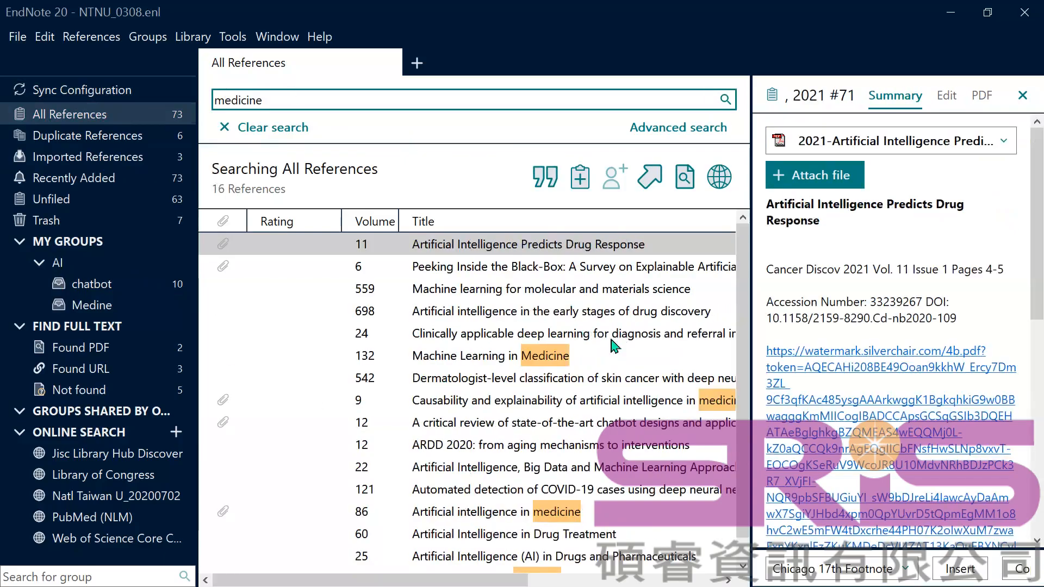
- Select all the medicine search results and add them to the Medine group
{"action": "left_click", "coordinate": [495, 399]}
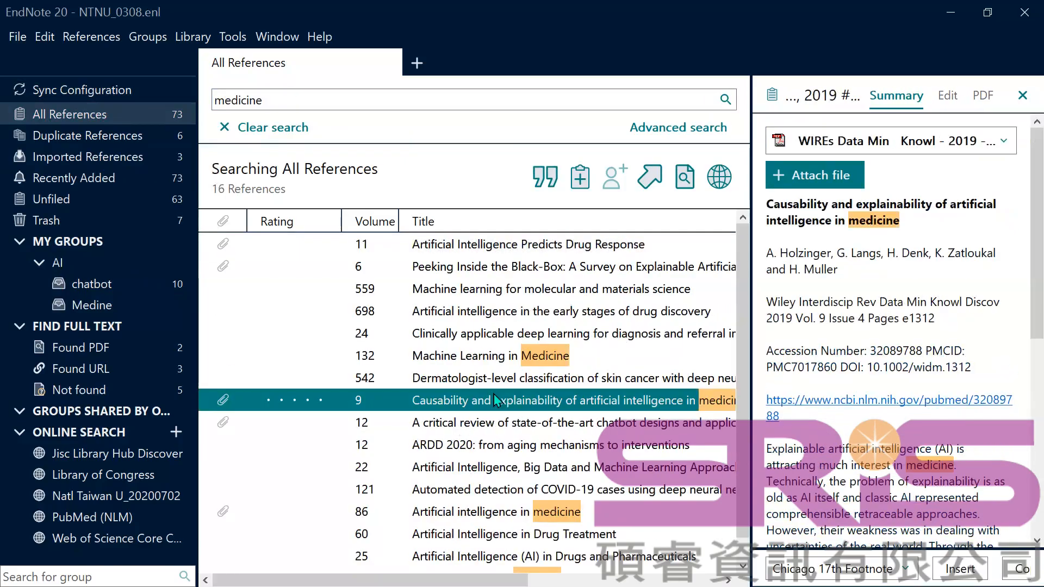
{"action": "key", "text": "ctrl+a"}
{"action": "left_click_drag", "start_coordinate": [459, 296], "coordinate": [147, 303]}
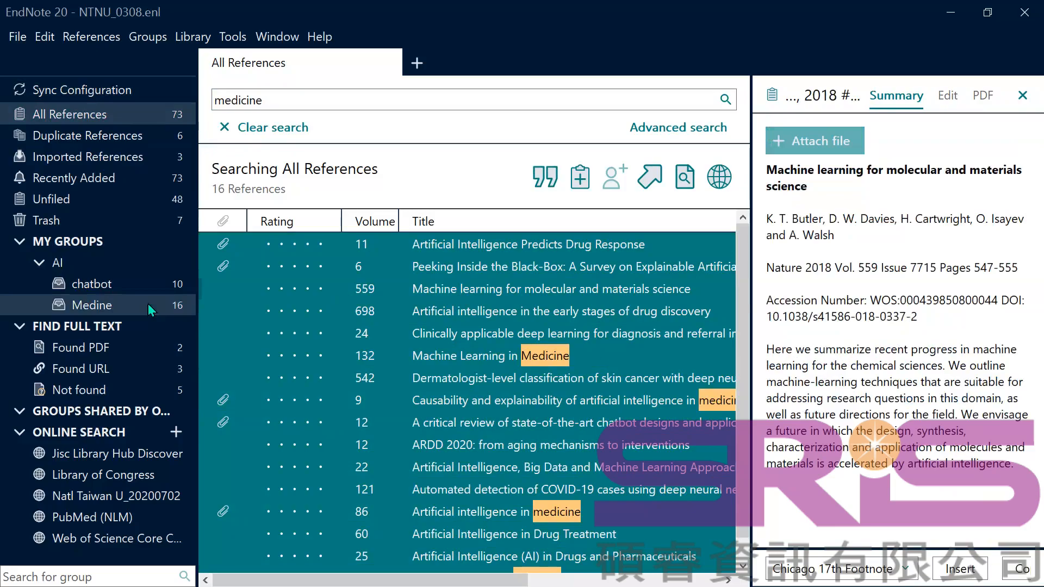
{"action": "left_click", "coordinate": [380, 318]}
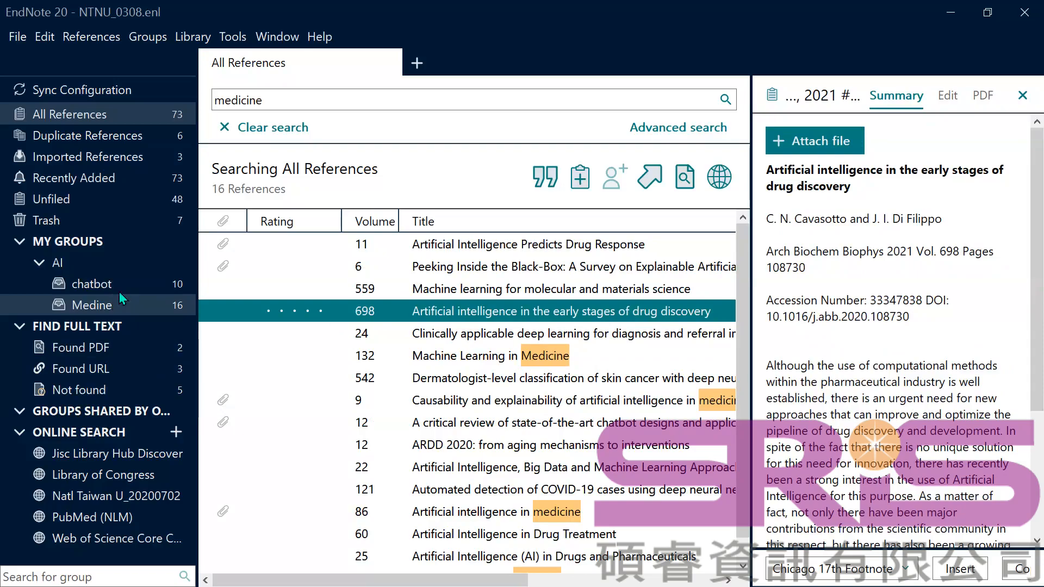
- Start a new smart group in the AI group set and name it "Smart chatbot"
{"action": "right_click", "coordinate": [116, 286]}
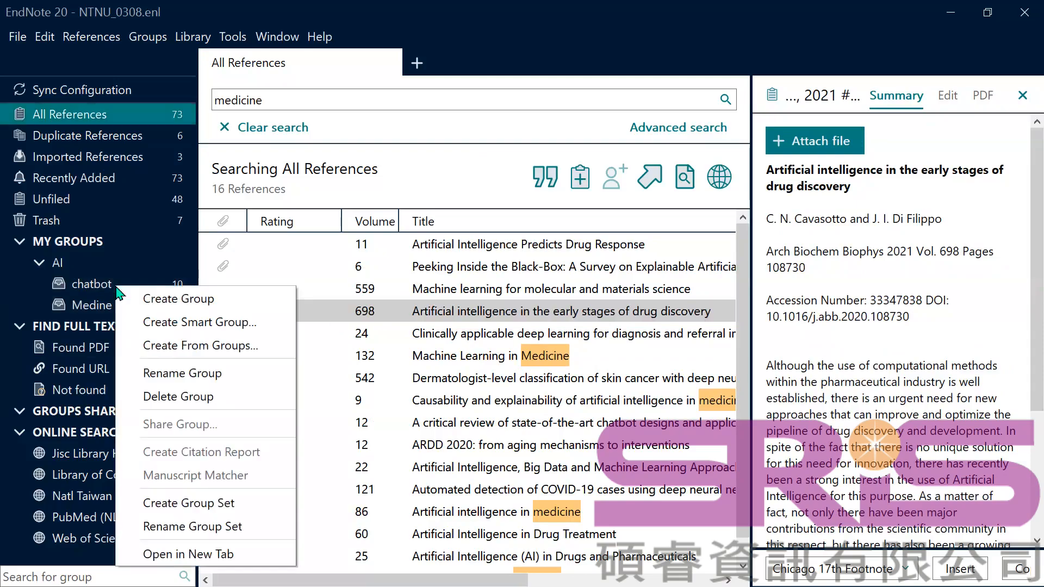
{"action": "left_click", "coordinate": [193, 325]}
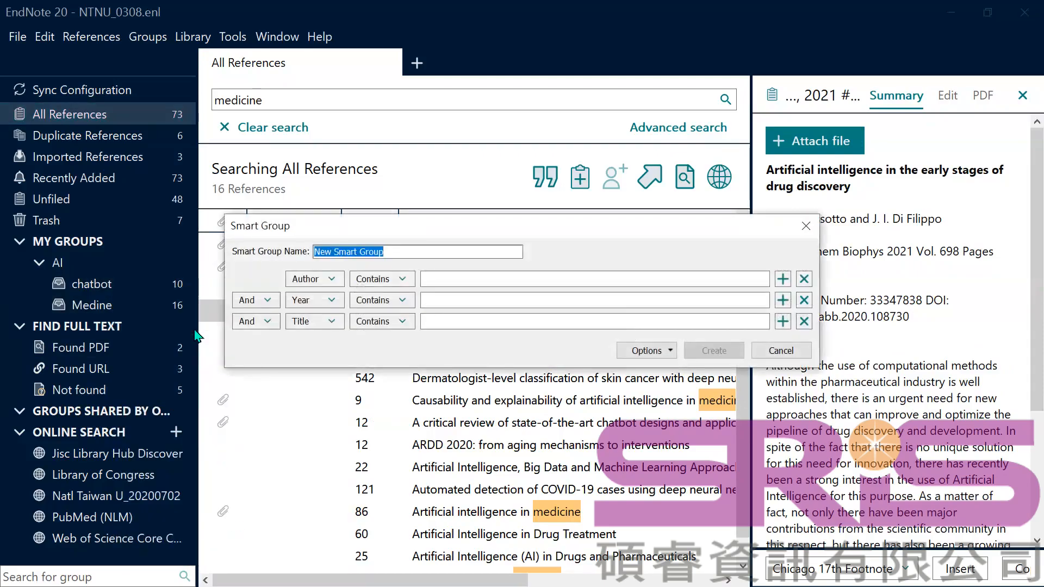
{"action": "left_click", "coordinate": [412, 249]}
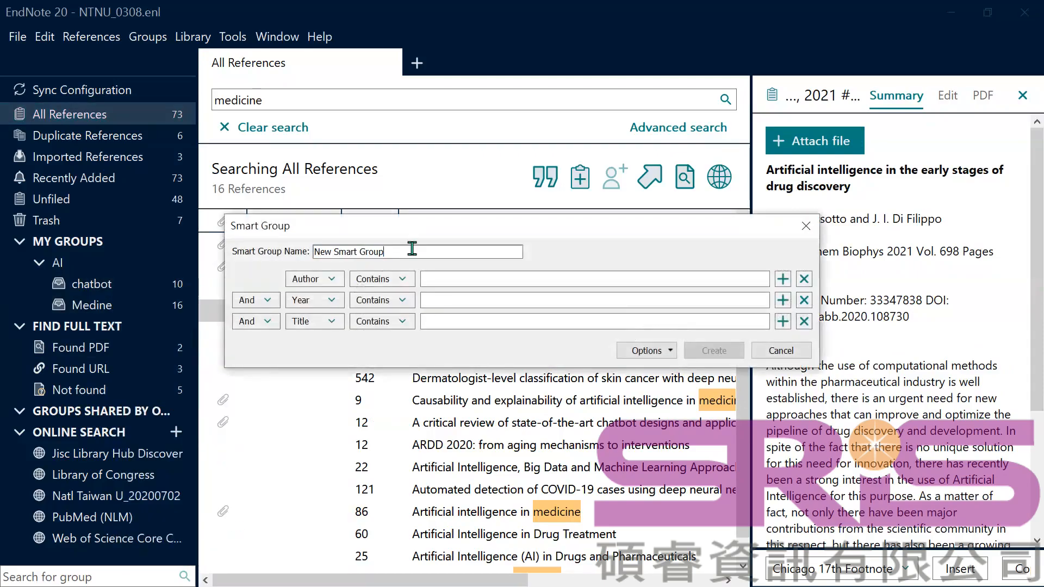
{"action": "key", "text": "BackSpace"}
{"action": "key", "text": "BackSpace"}
{"action": "key", "text": "BackSpace"}
{"action": "type", "text": "ch"}
{"action": "left_click_drag", "start_coordinate": [334, 251], "coordinate": [243, 259]}
{"action": "key", "text": "BackSpace"}
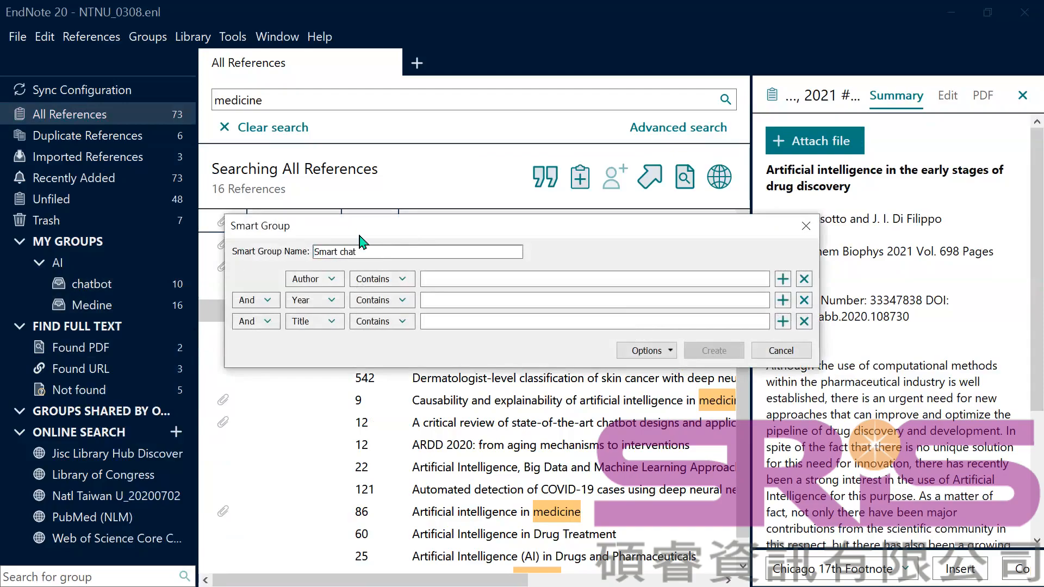
{"action": "left_click", "coordinate": [357, 252]}
{"action": "type", "text": "bot"}
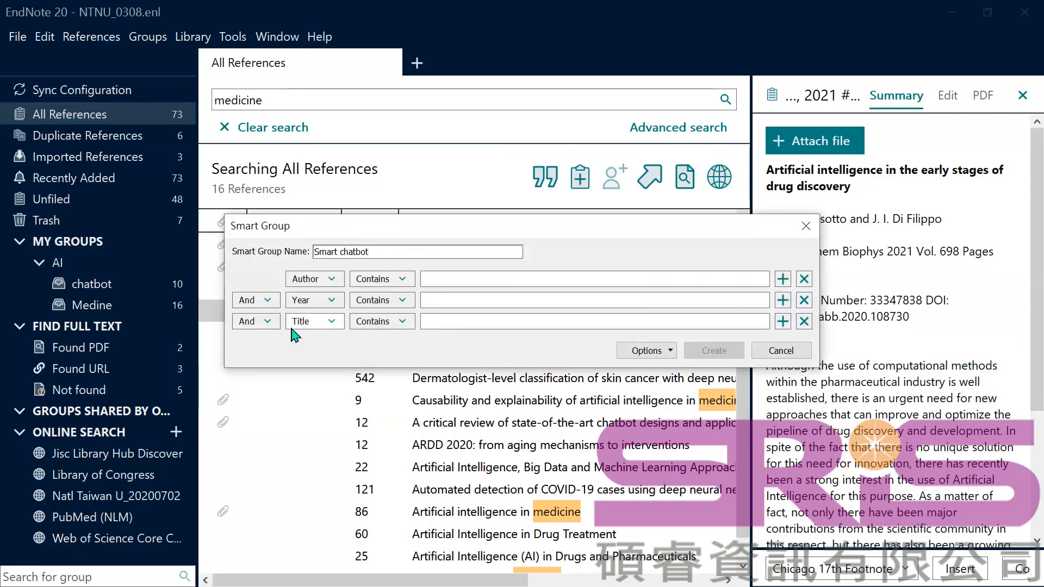
- Set the smart group's criterion to titles containing "chatbot" and create the group
{"action": "left_click", "coordinate": [460, 320]}
{"action": "type", "text": "ch"}
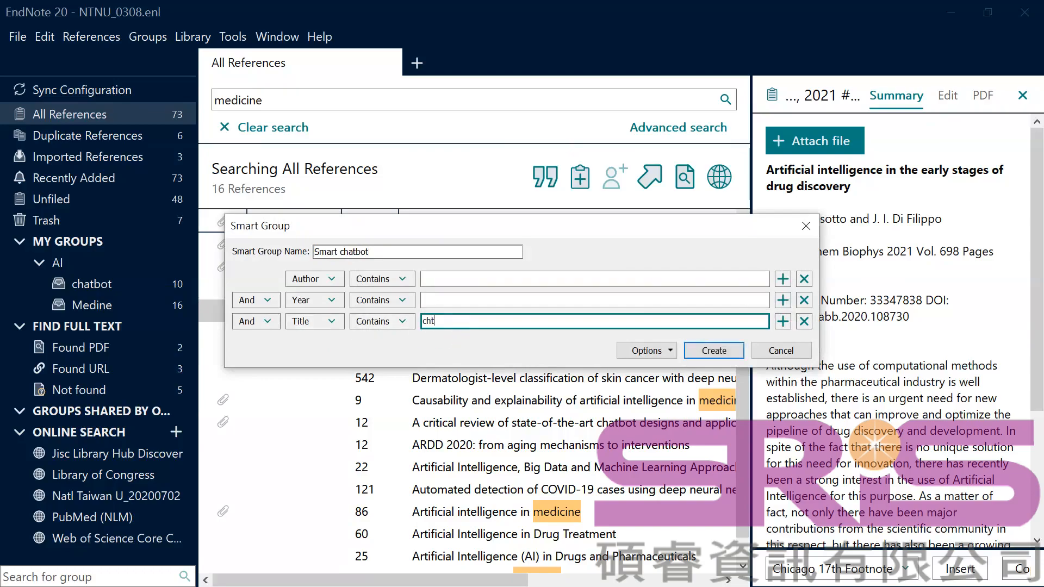
{"action": "type", "text": "atbot"}
{"action": "left_click", "coordinate": [714, 351]}
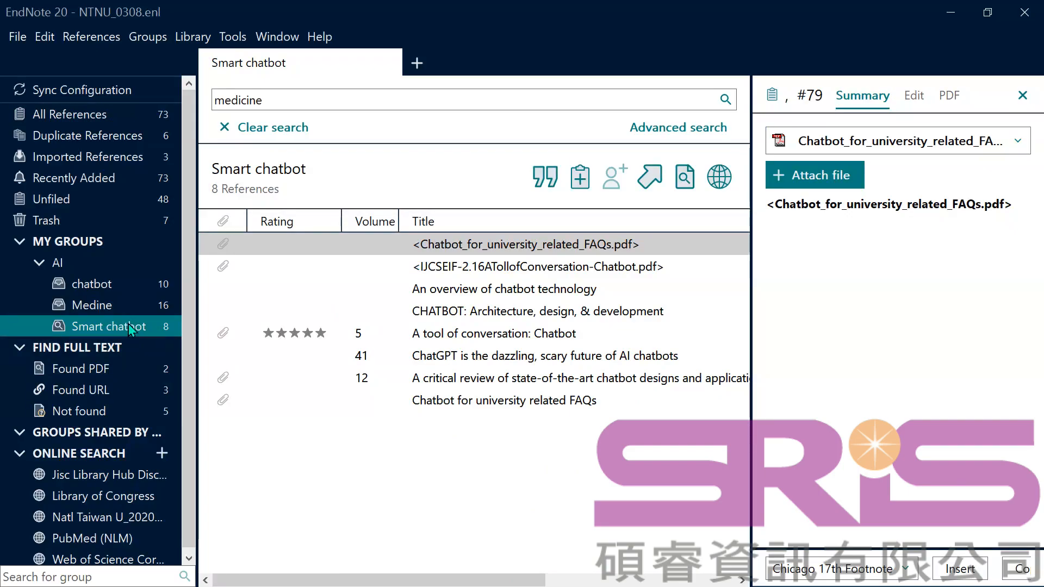
- Try to edit the Smart chatbot group's criteria by adding a condition row and changing the Title field to Any Field
{"action": "right_click", "coordinate": [131, 329]}
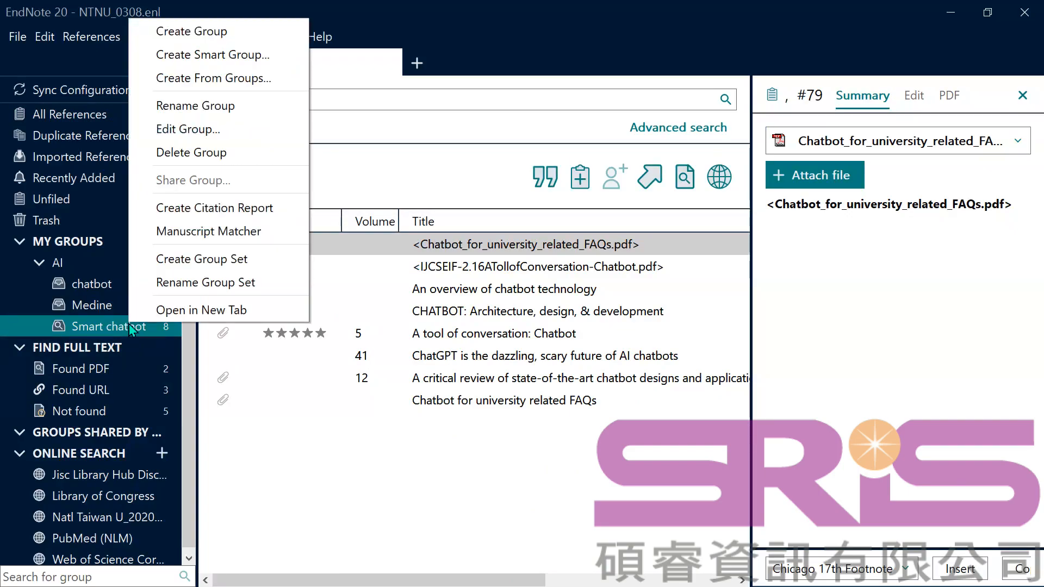
{"action": "left_click", "coordinate": [210, 133]}
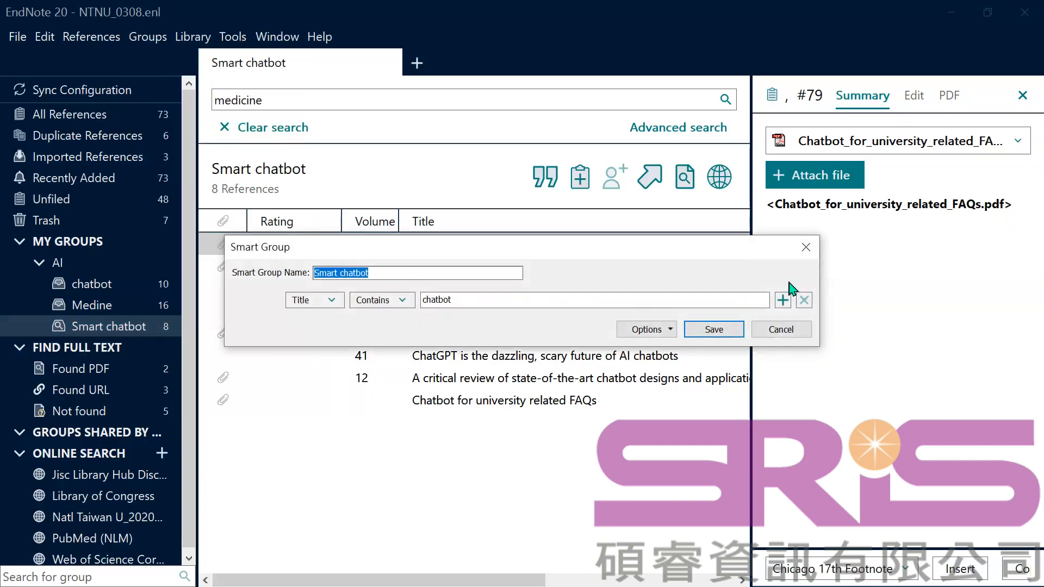
{"action": "left_click", "coordinate": [783, 300]}
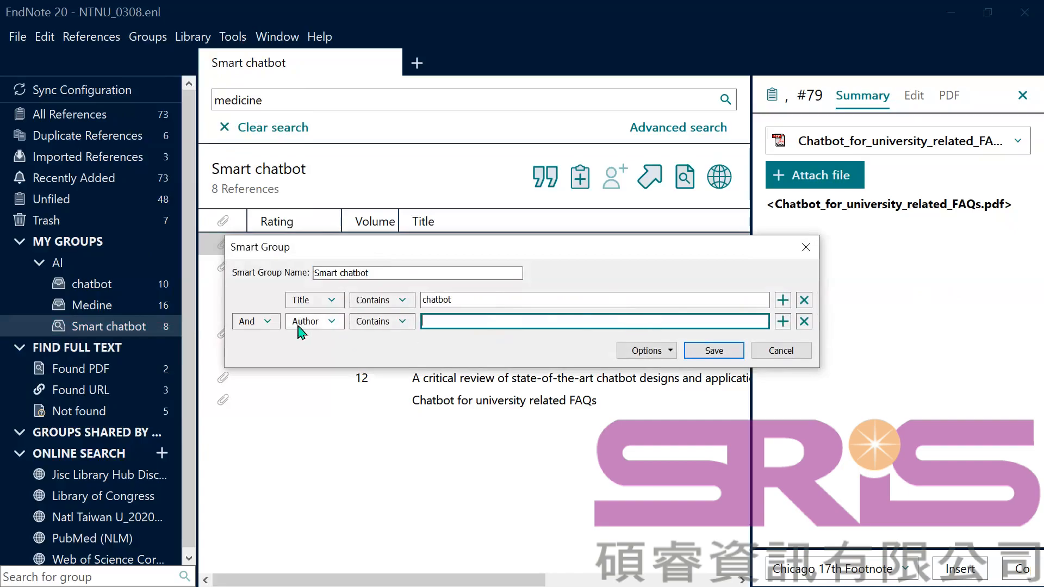
{"action": "left_click", "coordinate": [333, 301]}
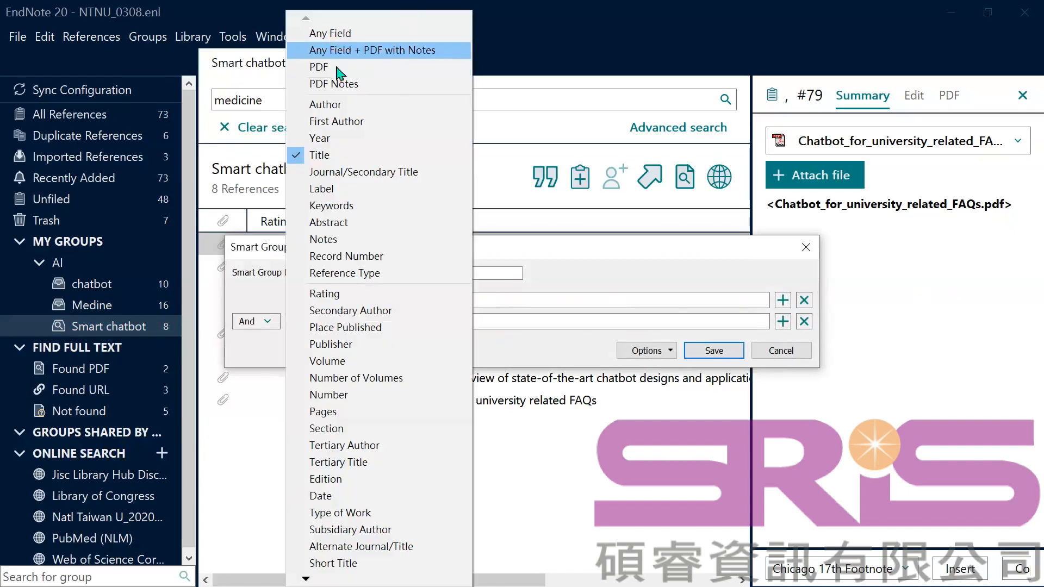
{"action": "left_click", "coordinate": [326, 33]}
{"action": "left_click", "coordinate": [714, 350]}
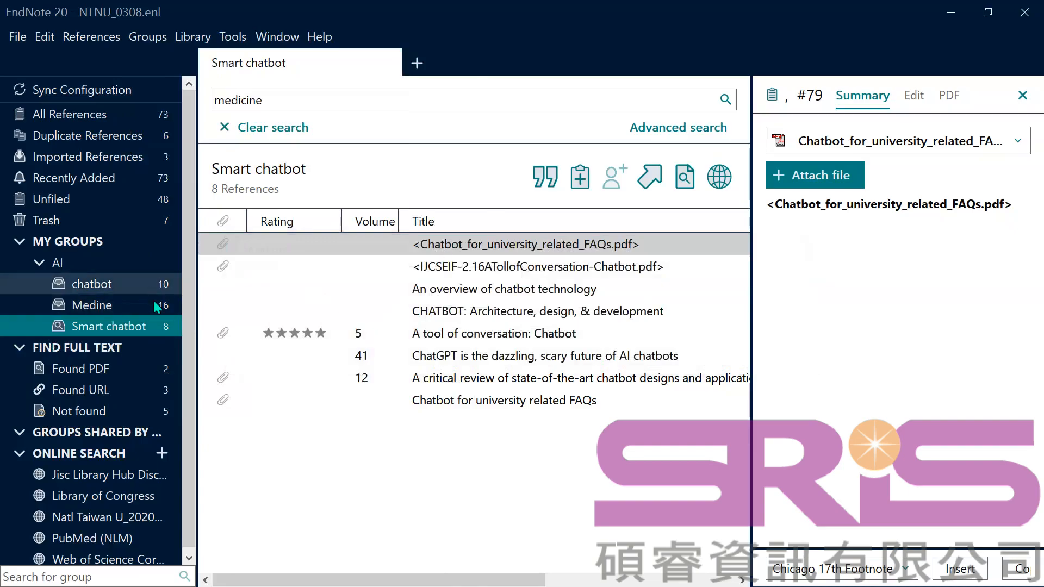
- Remove the reference "An overview of chatbot technology" from the regular chatbot group
{"action": "left_click", "coordinate": [128, 284]}
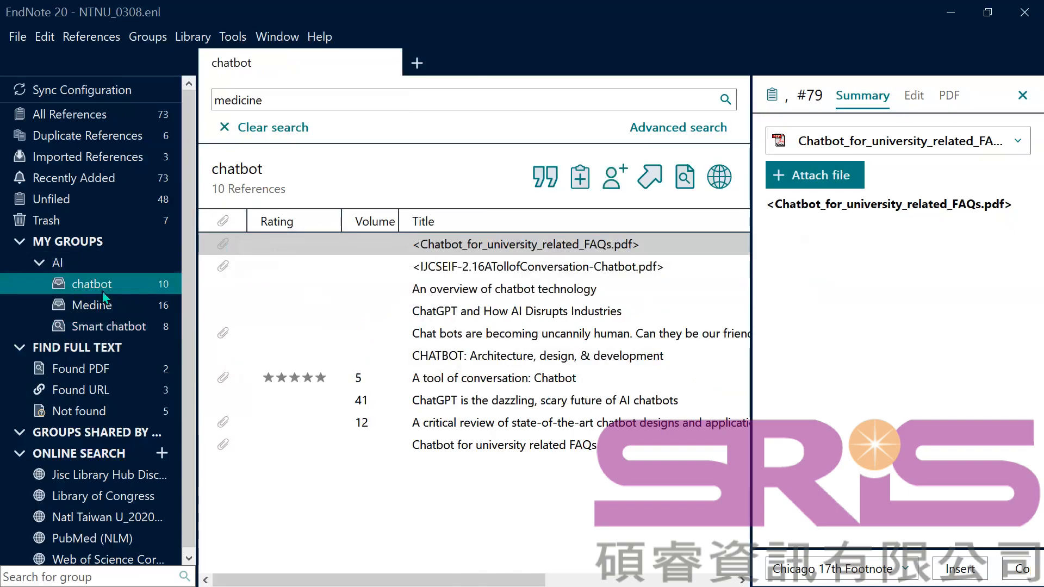
{"action": "left_click", "coordinate": [494, 252]}
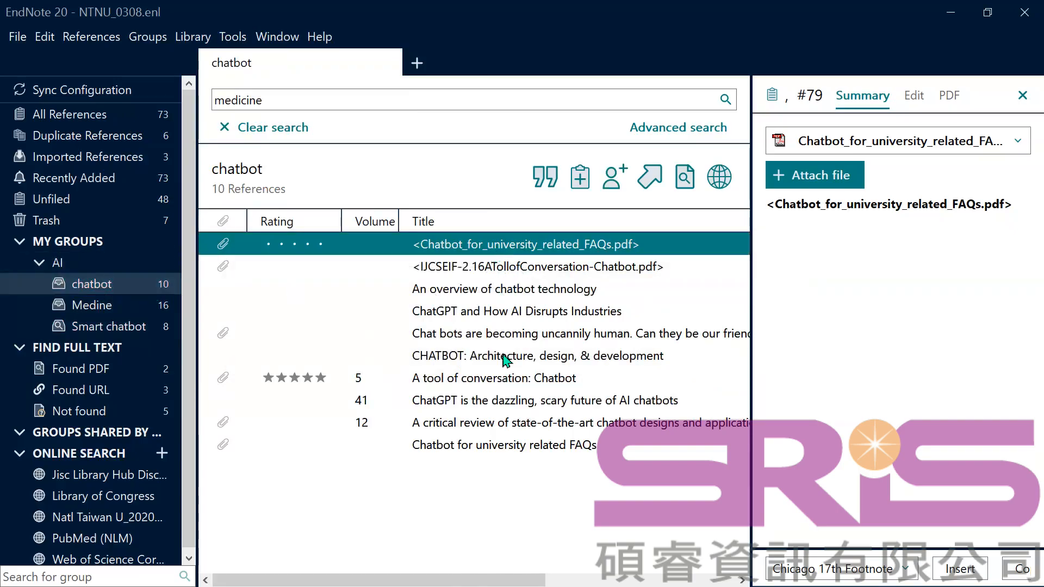
{"action": "left_click", "coordinate": [491, 291]}
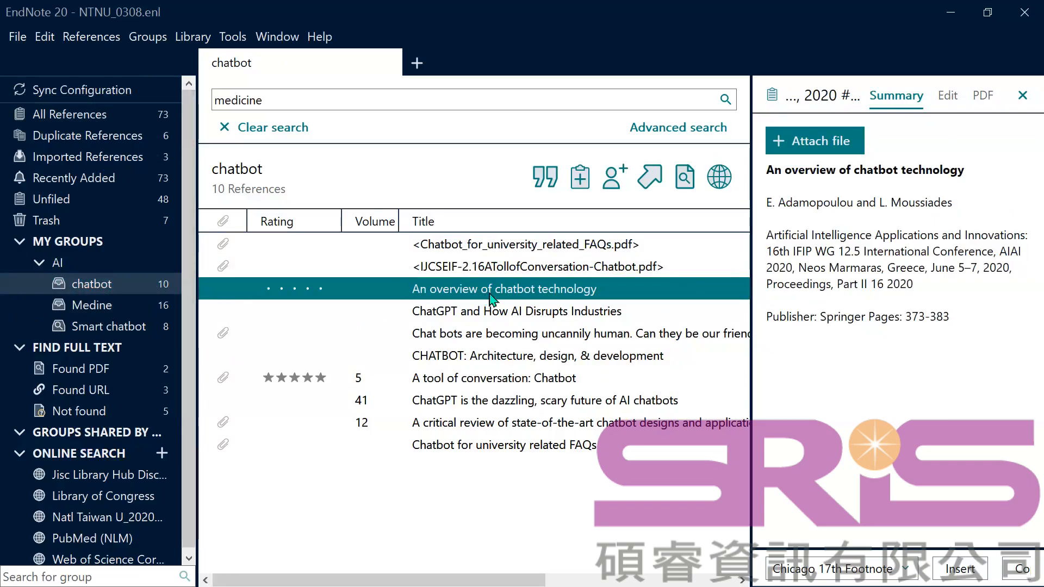
{"action": "key", "text": "Delete"}
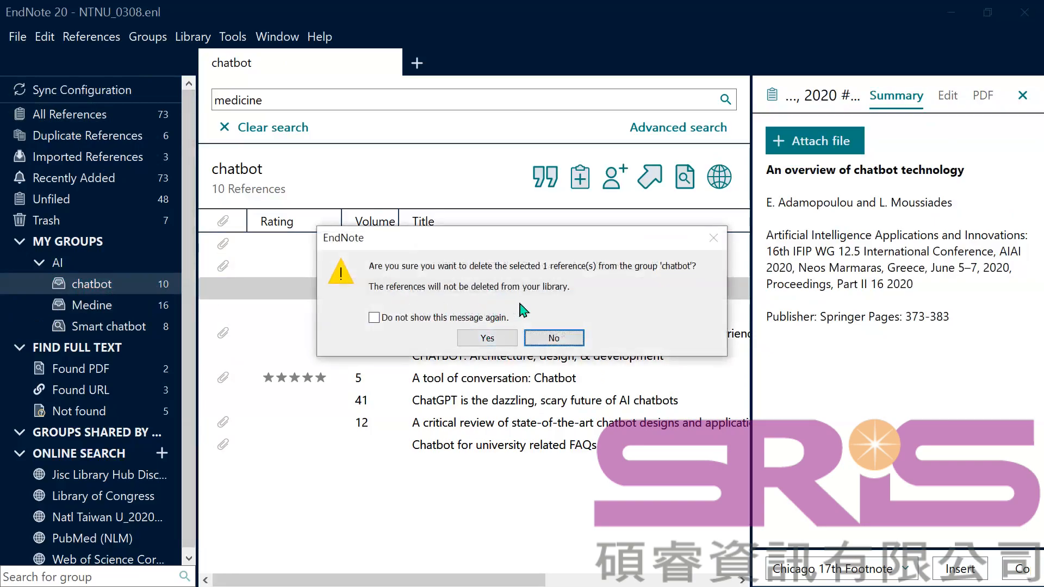
{"action": "left_click", "coordinate": [488, 338]}
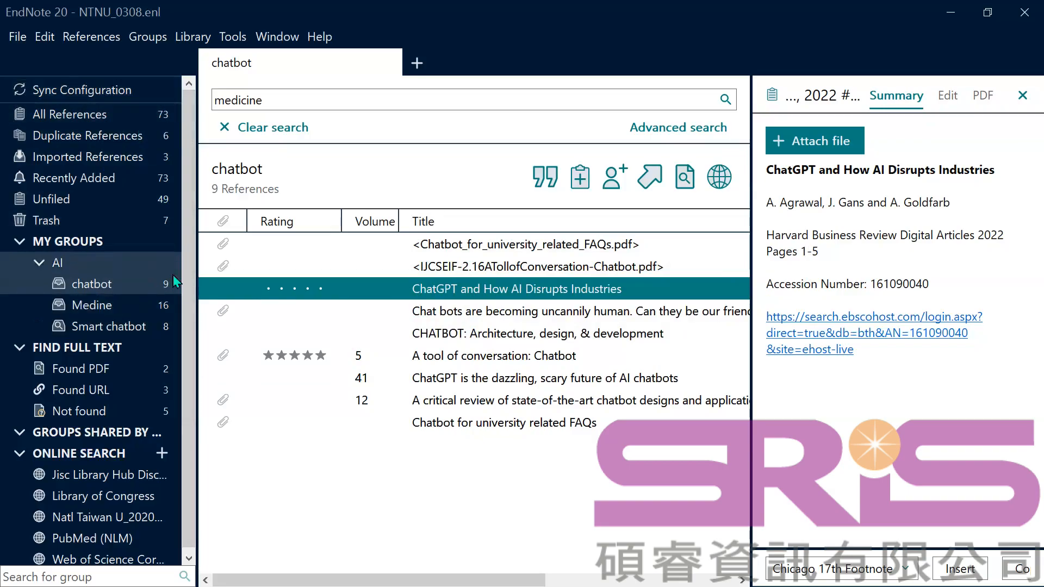
- Open the Smart chatbot group and select the reference "An overview of chatbot technology"
{"action": "left_click", "coordinate": [158, 326]}
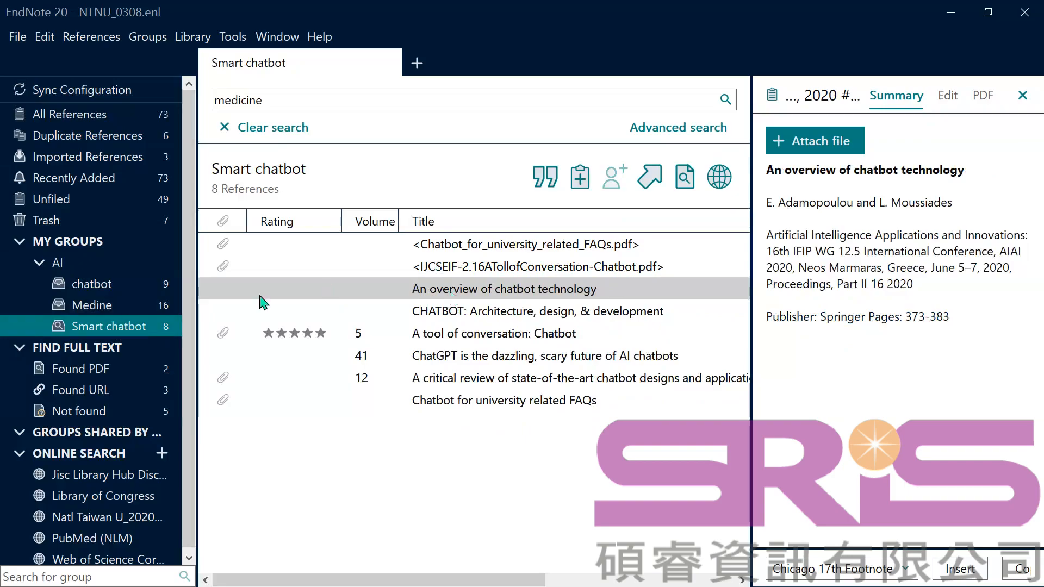
{"action": "right_click", "coordinate": [149, 329]}
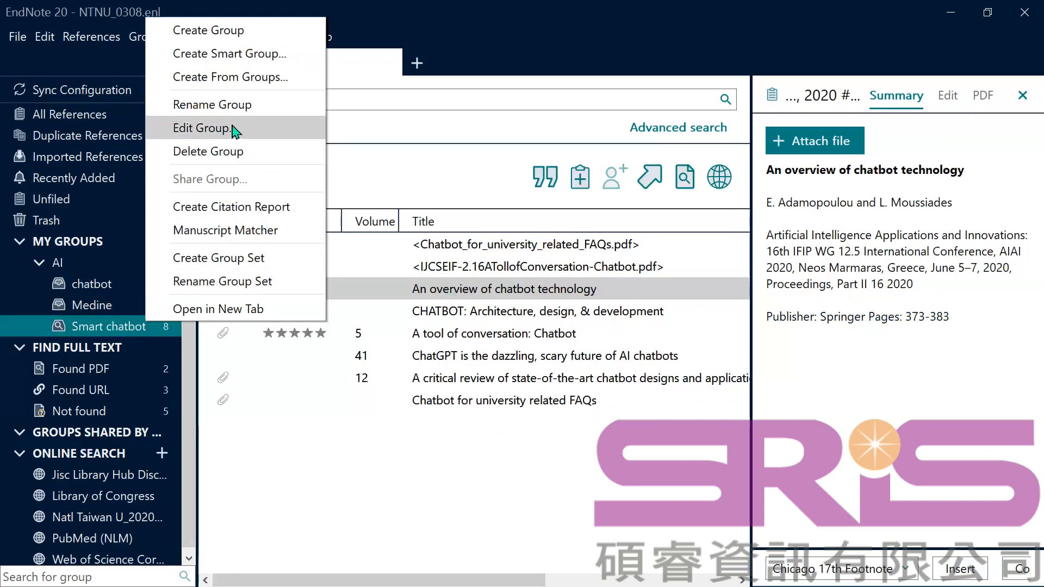
{"action": "left_click", "coordinate": [502, 294]}
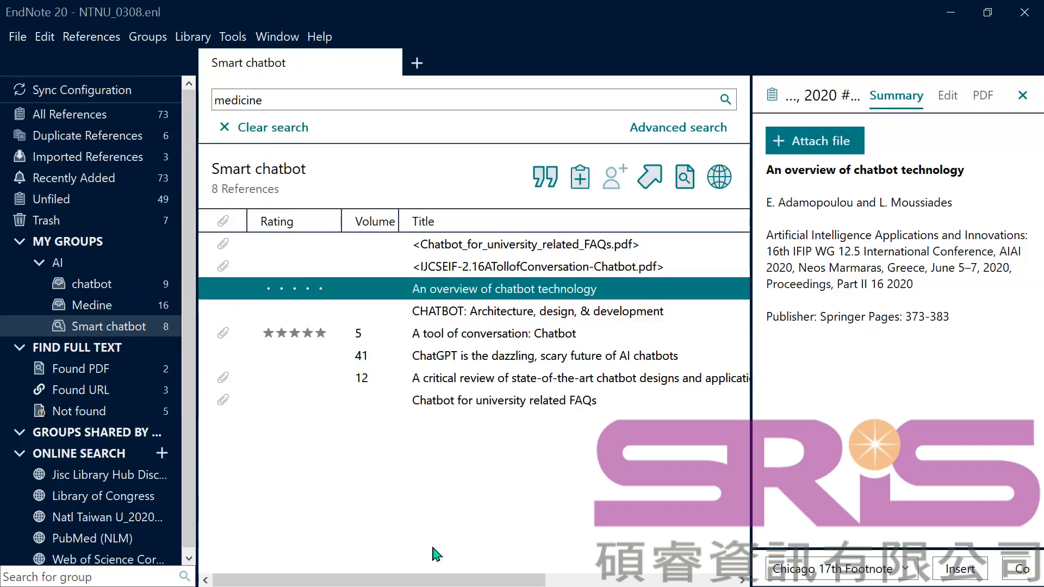
{"action": "left_click", "coordinate": [548, 575]}
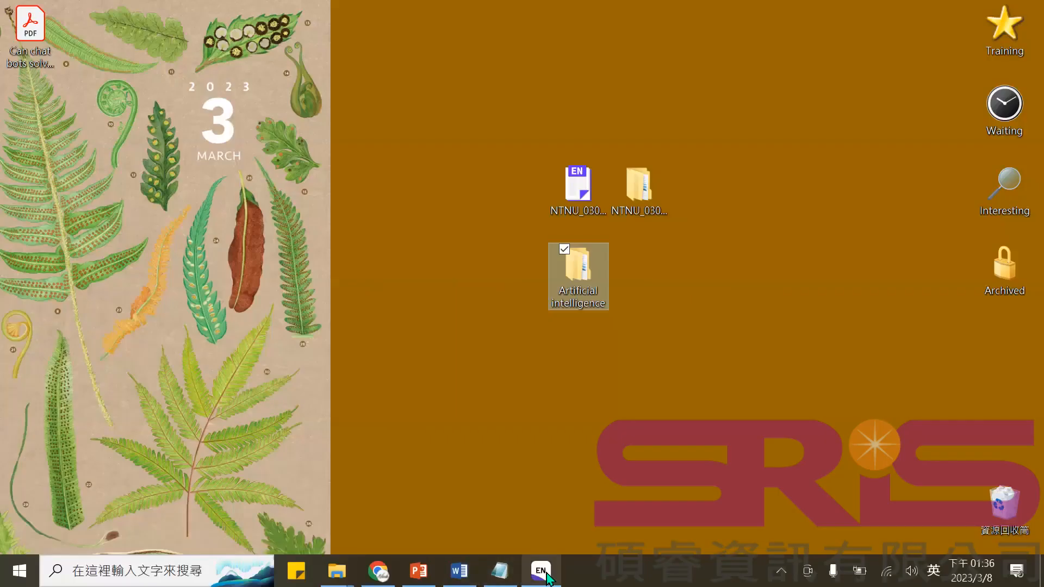
{"action": "left_click", "coordinate": [548, 575]}
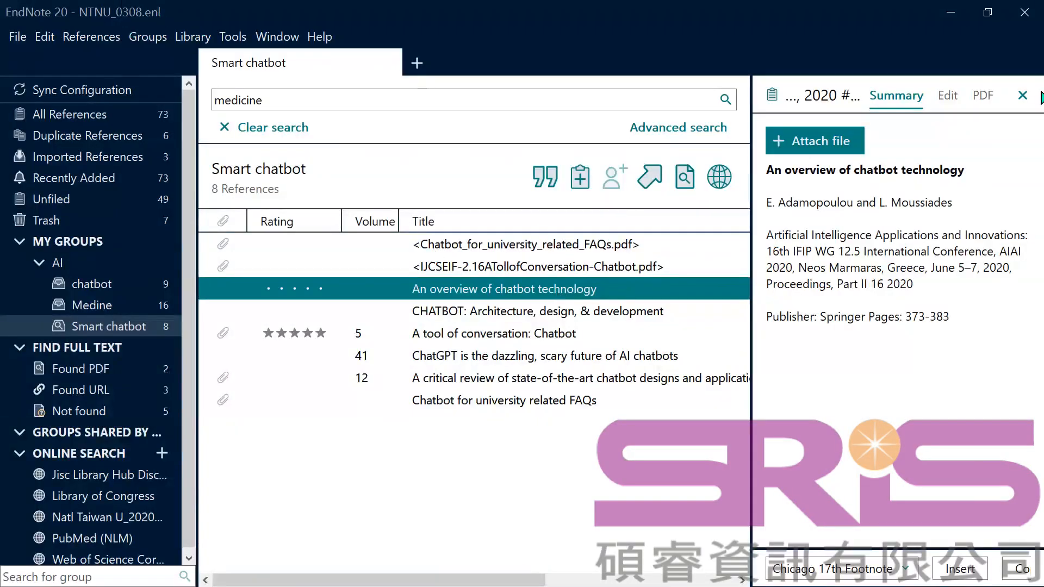
{"action": "left_click", "coordinate": [725, 59]}
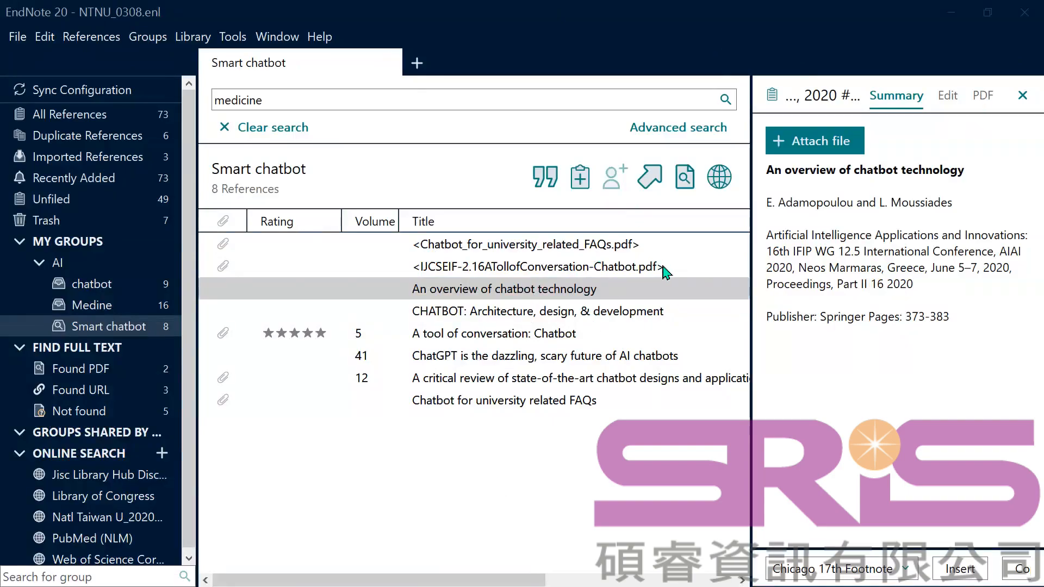
{"action": "key", "text": "super"}
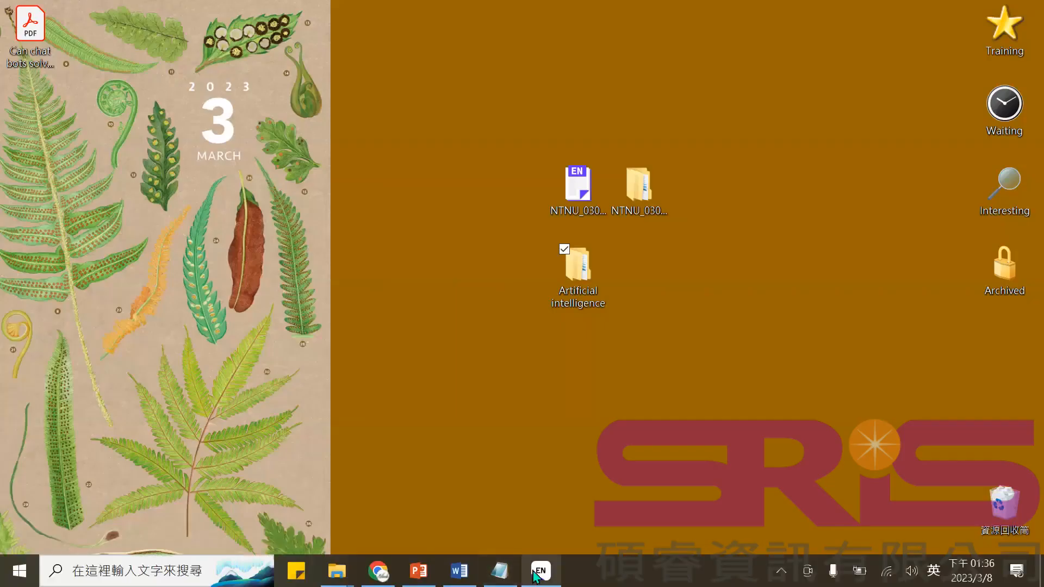
{"action": "left_click", "coordinate": [538, 572]}
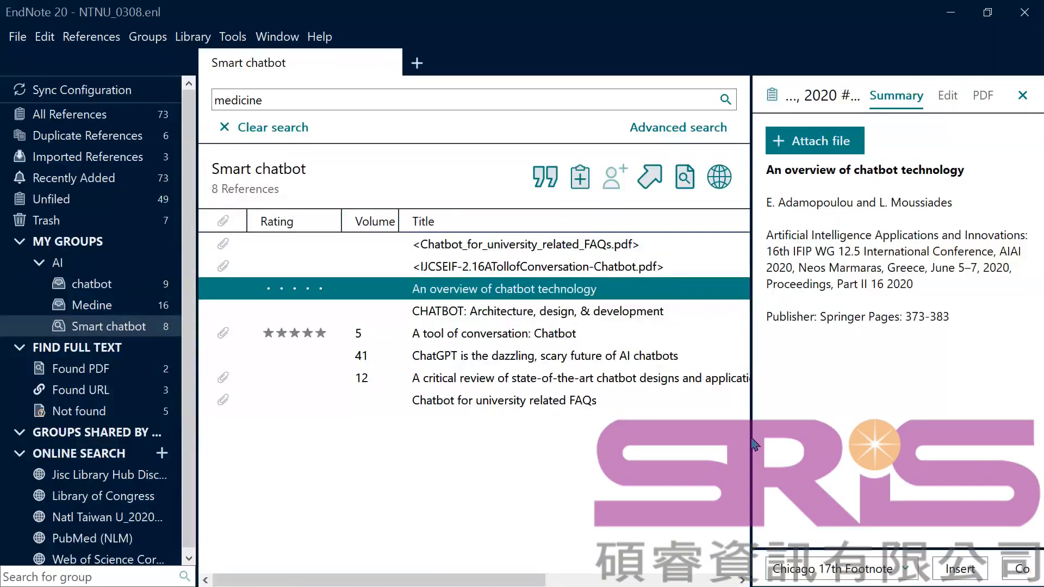
- Close the EndNote window and reopen the NTNU_0308 library from its file on the desktop
{"action": "left_click", "coordinate": [540, 571]}
{"action": "right_click", "coordinate": [550, 565]}
{"action": "left_click", "coordinate": [523, 543]}
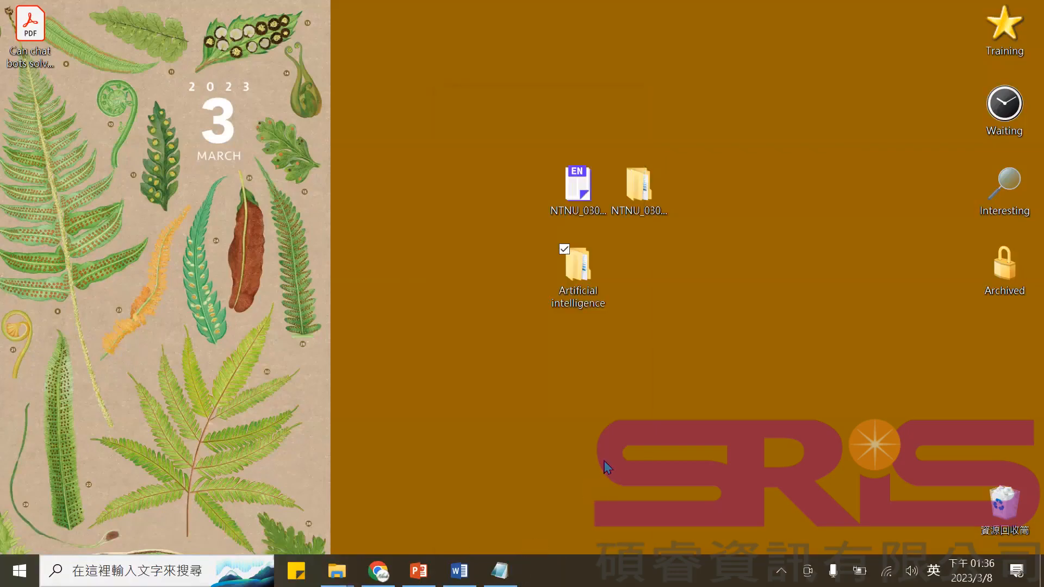
{"action": "left_click", "coordinate": [576, 200]}
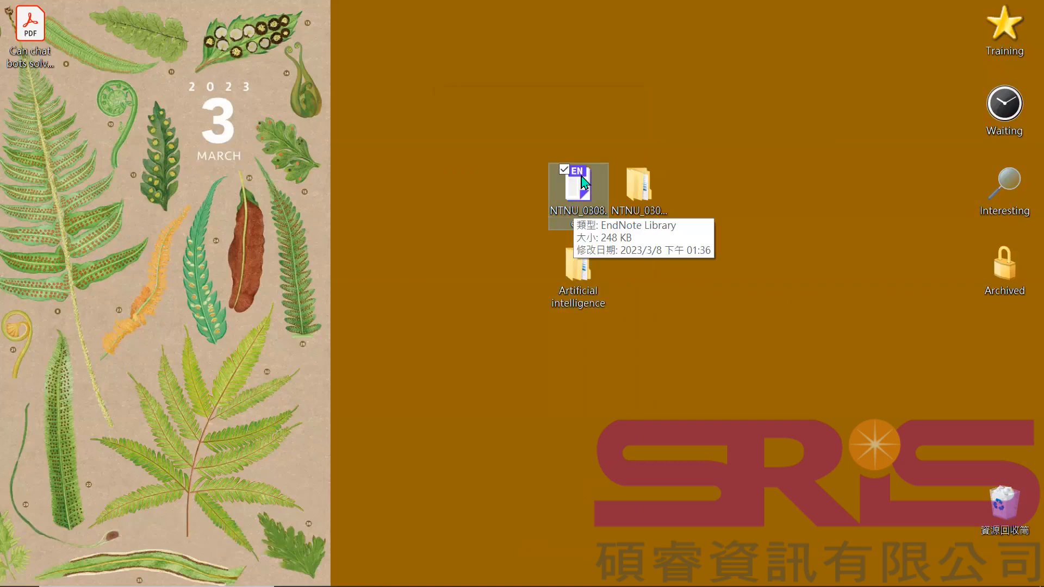
{"action": "mouse_move", "coordinate": [579, 581]}
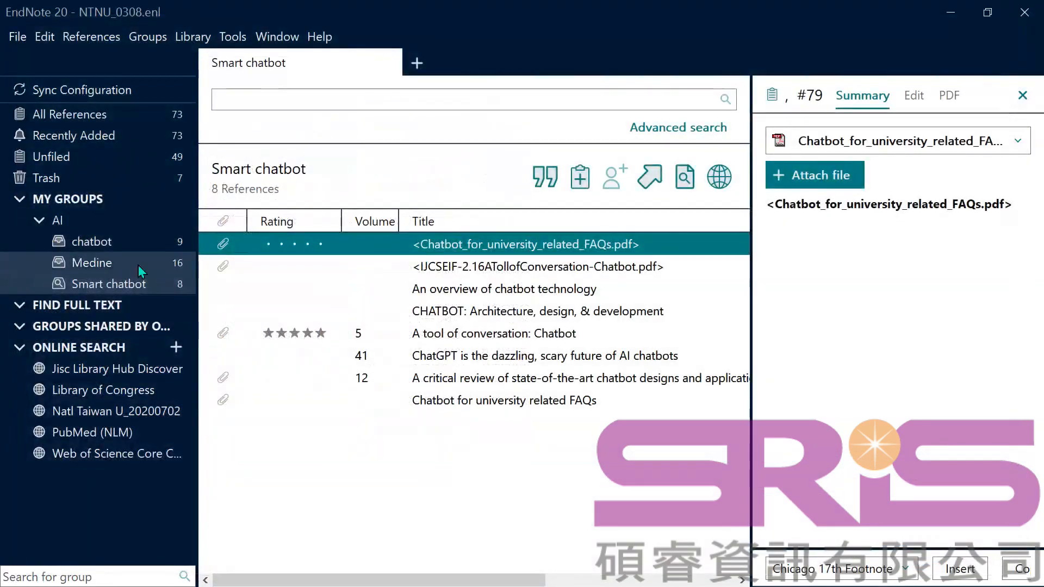
- Delete the reference "An overview of chatbot technology" while working inside the Smart chatbot group
{"action": "left_click", "coordinate": [129, 284]}
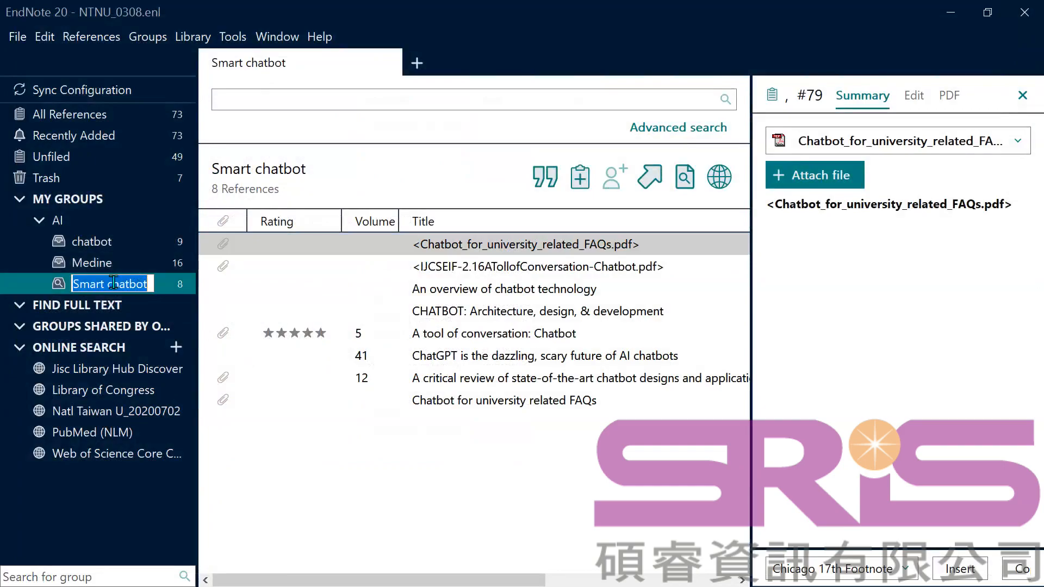
{"action": "key", "text": "Return"}
{"action": "left_click", "coordinate": [492, 291]}
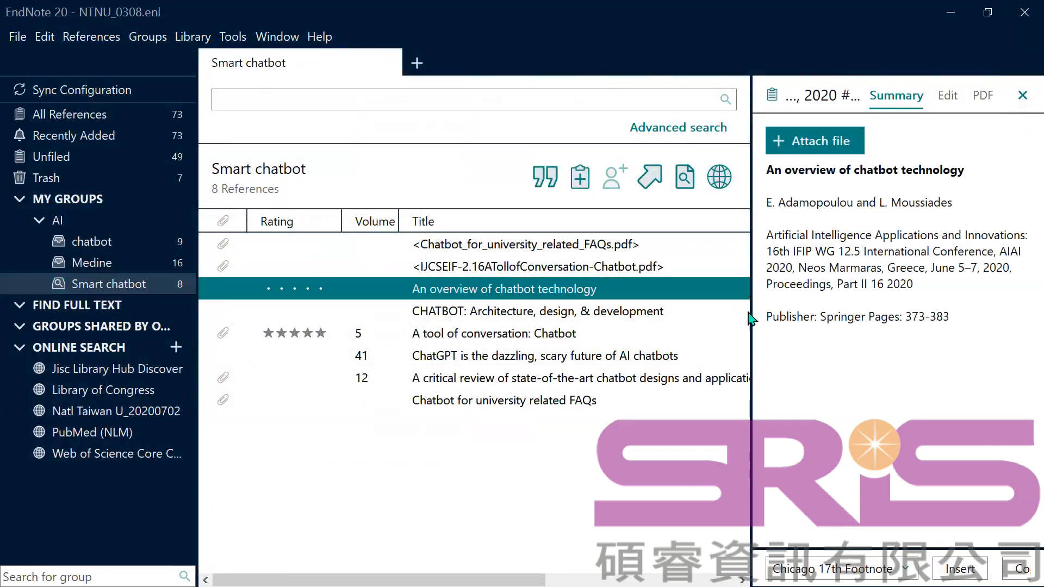
{"action": "key", "text": "Delete"}
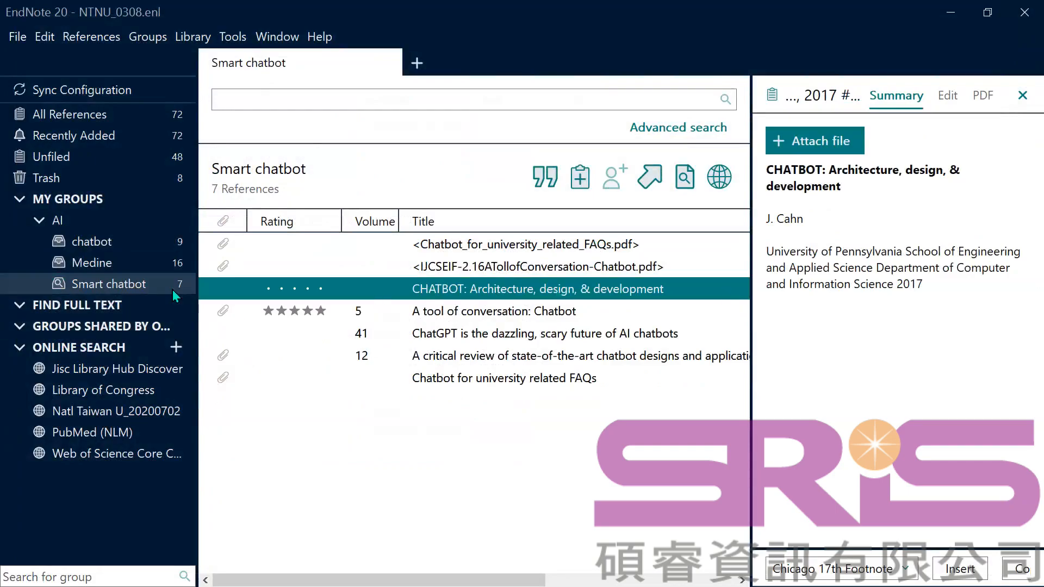
- Return to all references in the library and switch to the Artificial Intelligence.docx document in Word
{"action": "left_click", "coordinate": [119, 109]}
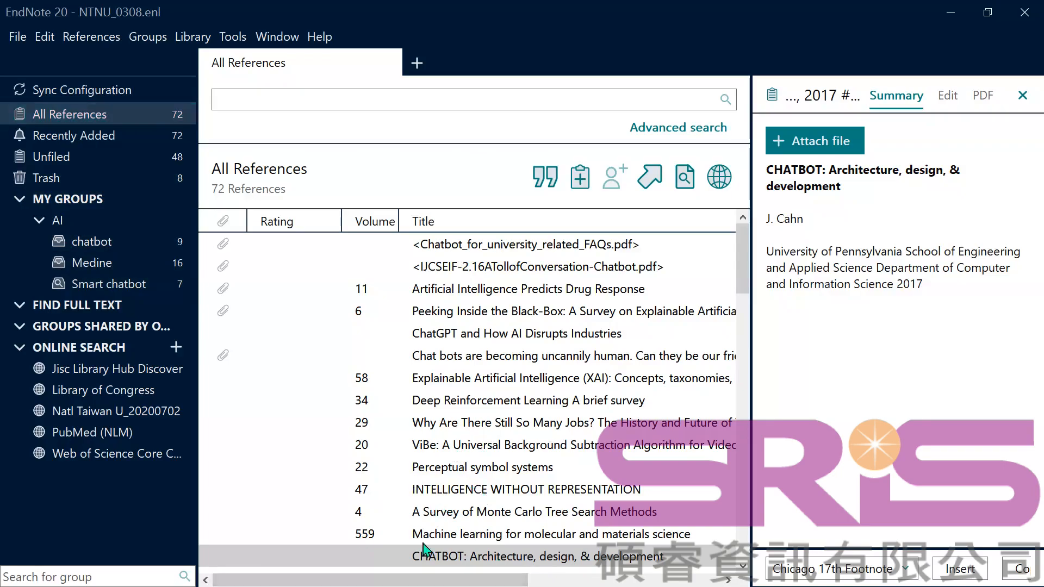
{"action": "left_click", "coordinate": [469, 473]}
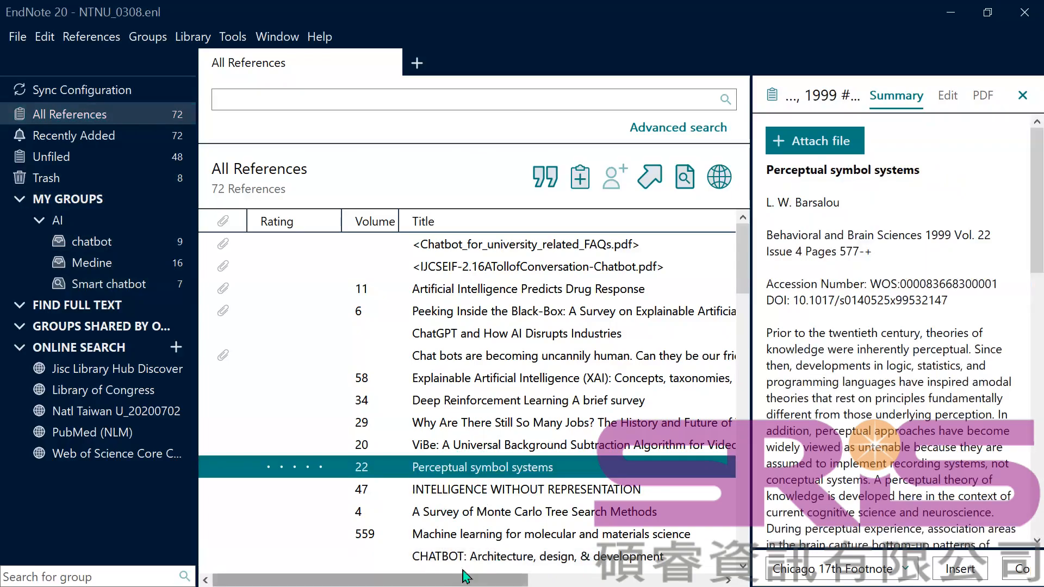
{"action": "left_click", "coordinate": [960, 22]}
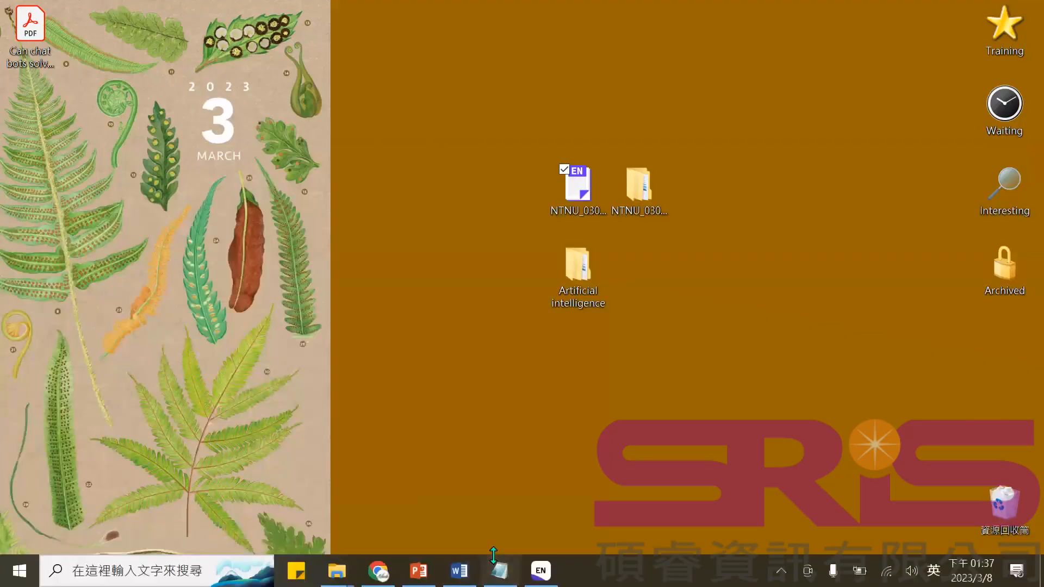
{"action": "left_click", "coordinate": [460, 576]}
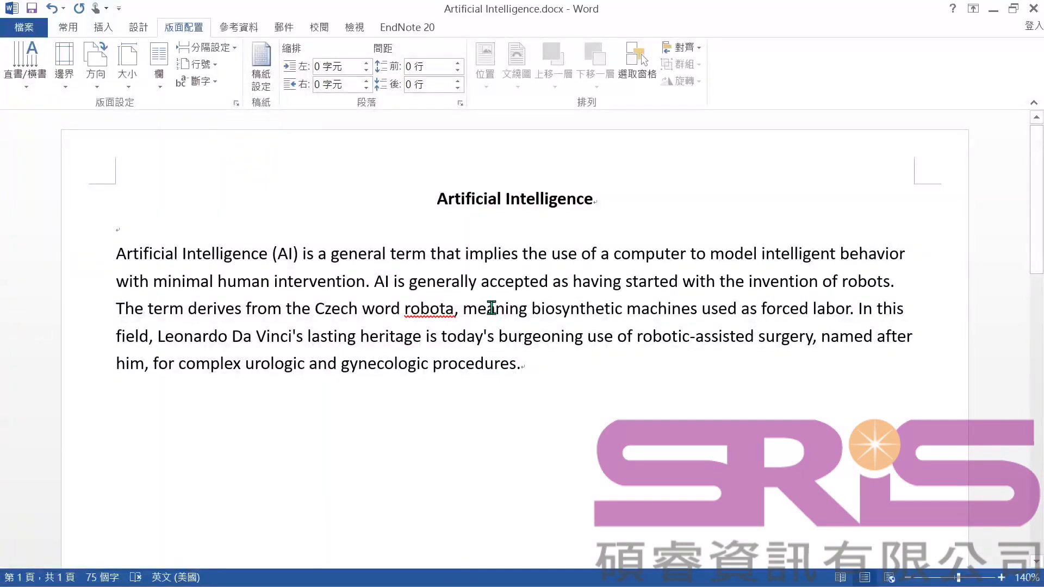
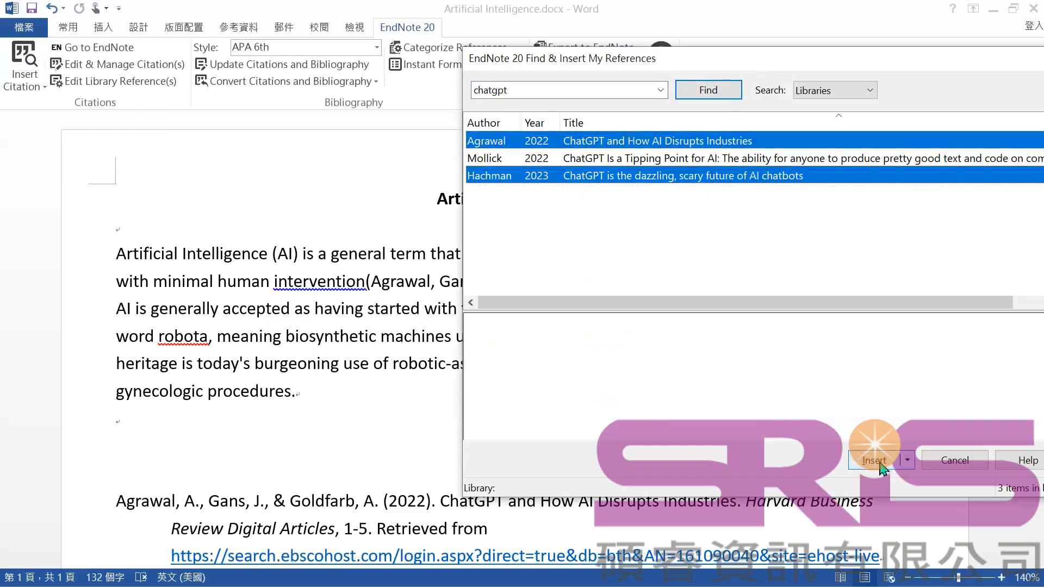
- Insert the selected citations "ChatGPT and How AI Disrupts Industries" and "ChatGPT is the dazzling, scary future of AI chatbots" after "robots" in the document
{"action": "left_click", "coordinate": [880, 464]}
{"action": "left_click", "coordinate": [747, 309]}
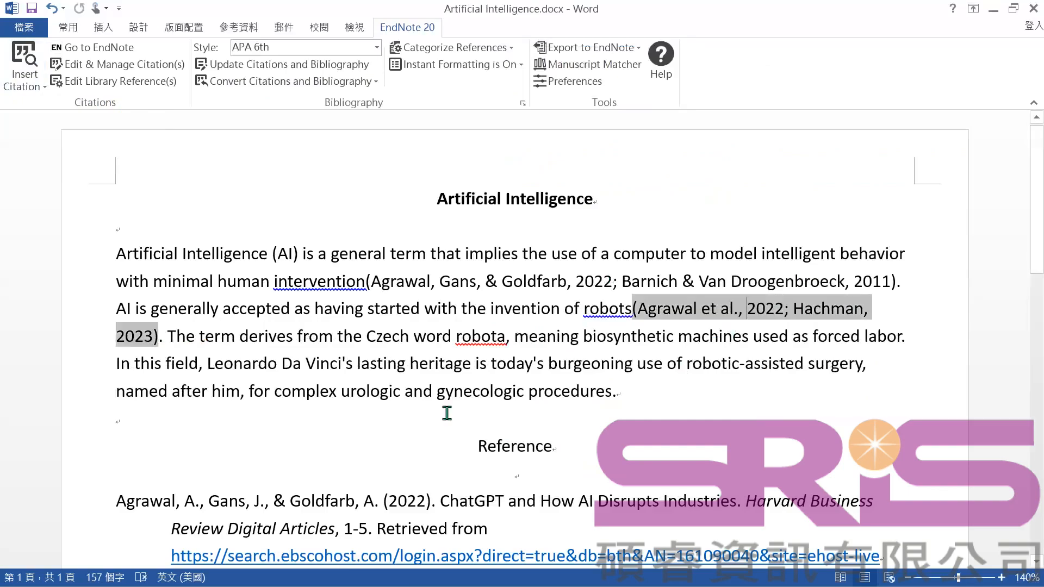
{"action": "scroll", "coordinate": [509, 385], "scroll_direction": "down", "scroll_amount": 6}
{"action": "scroll", "coordinate": [509, 385], "scroll_direction": "up", "scroll_amount": 6}
- Arrange the Word document and the EndNote library side by side and close the library's reference preview
{"action": "key", "text": "super+Left"}
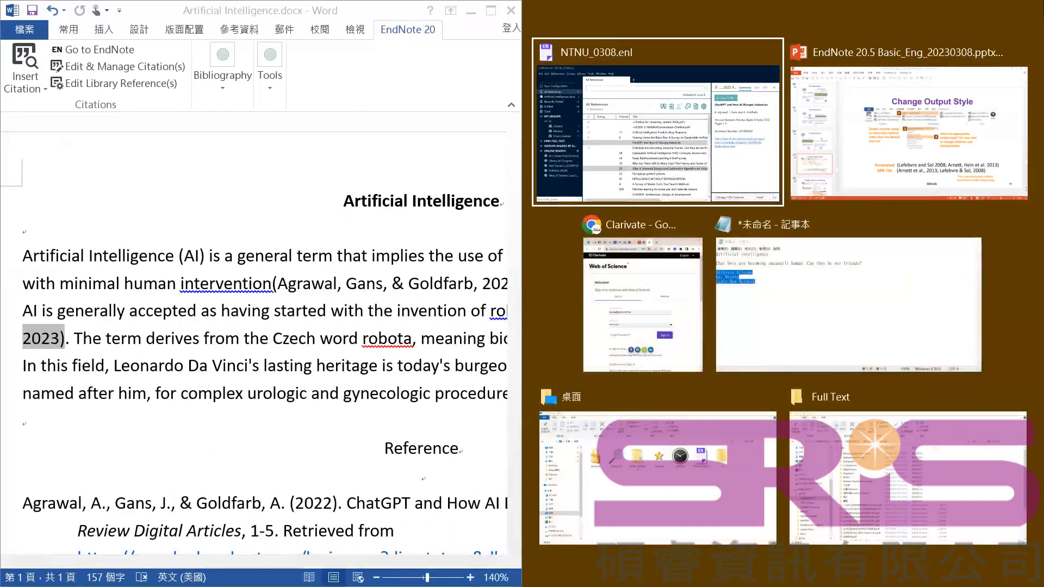
{"action": "left_click", "coordinate": [680, 158]}
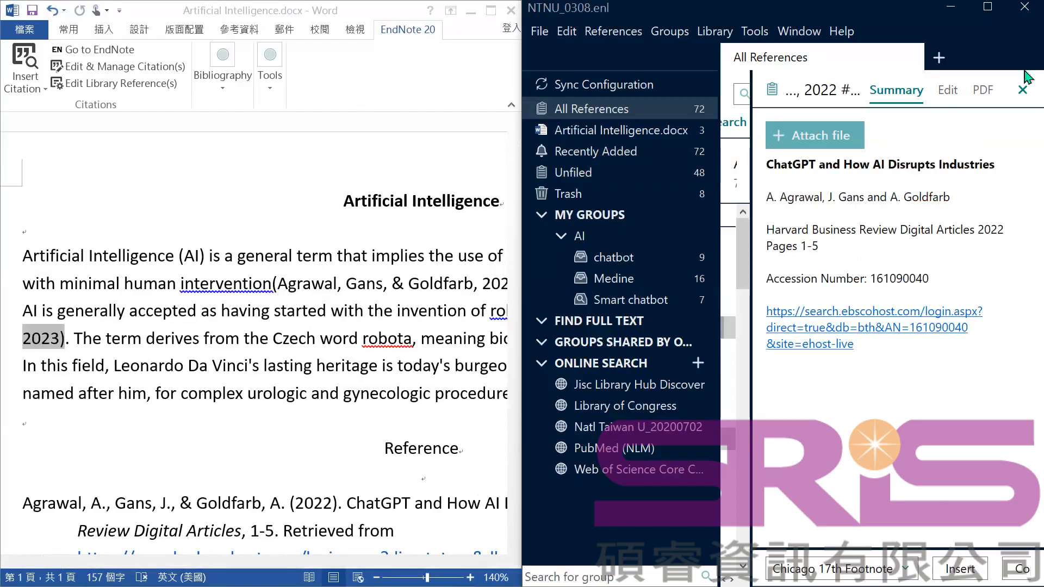
{"action": "left_click", "coordinate": [1023, 90]}
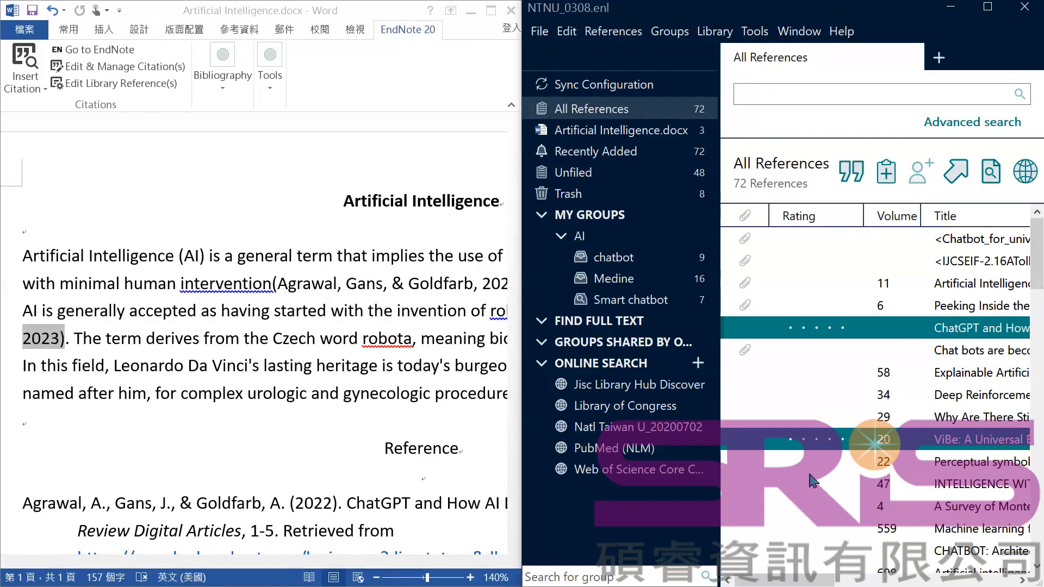
- Hide the Volume and Rating columns in the library's reference list
{"action": "left_click", "coordinate": [930, 394]}
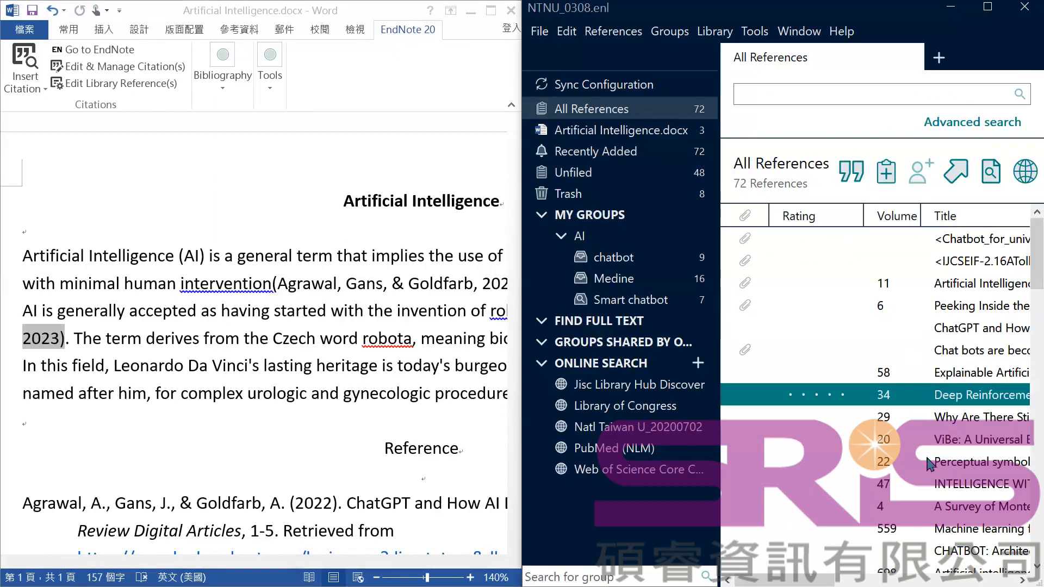
{"action": "left_click_drag", "start_coordinate": [812, 578], "coordinate": [846, 578]}
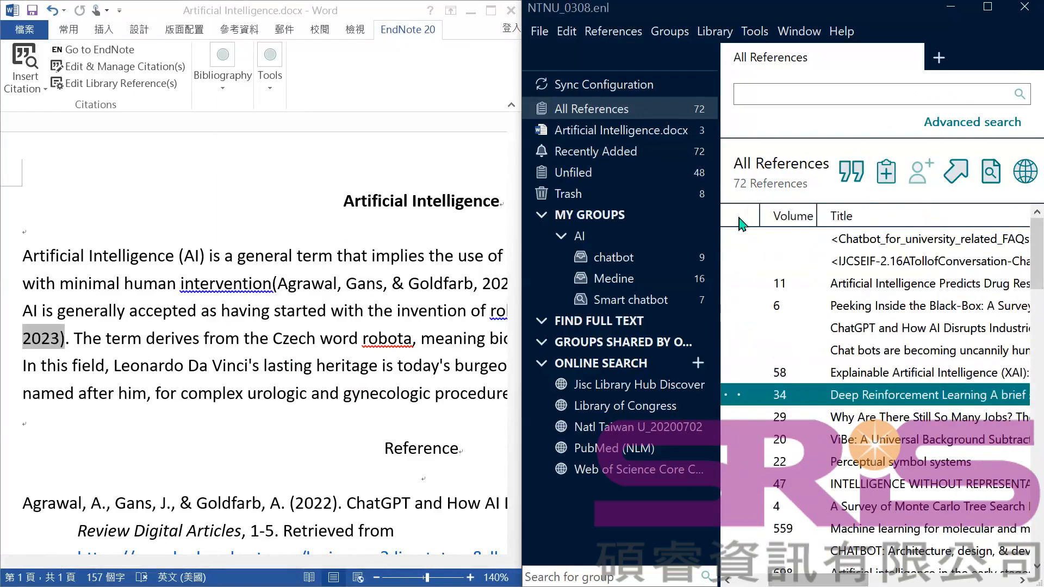
{"action": "right_click", "coordinate": [807, 220]}
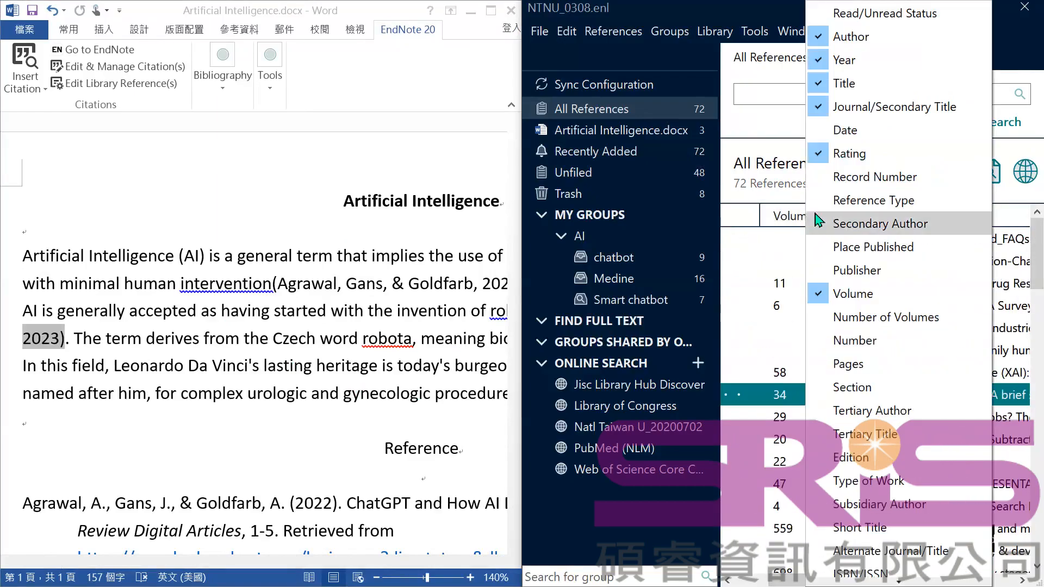
{"action": "left_click", "coordinate": [845, 296]}
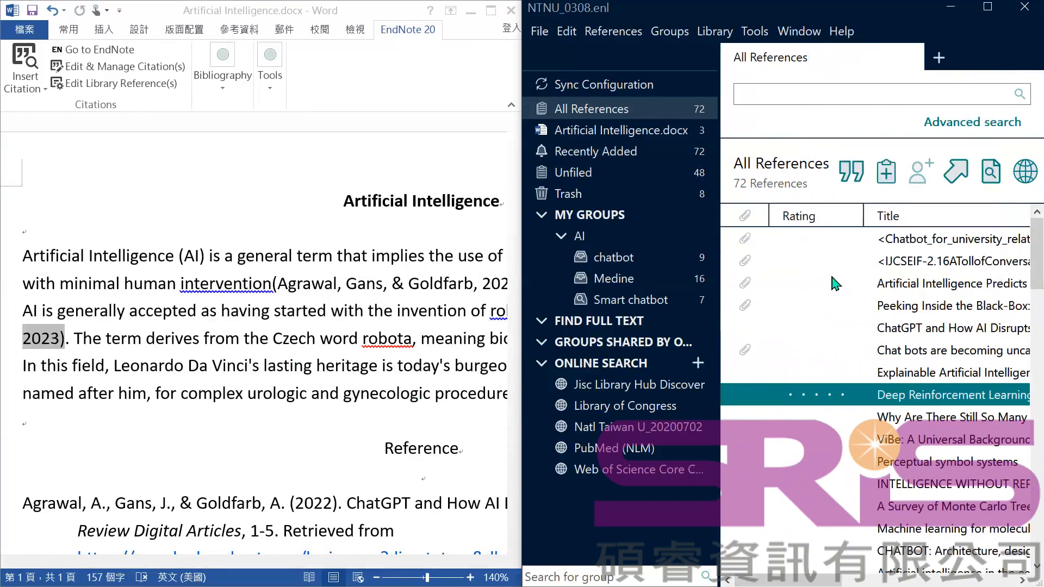
{"action": "right_click", "coordinate": [800, 213]}
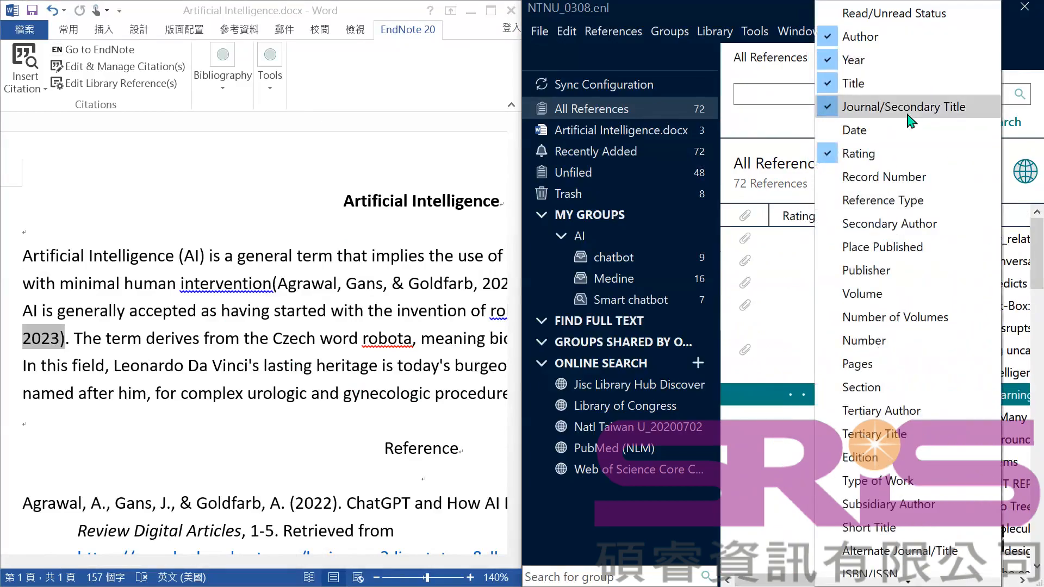
{"action": "left_click", "coordinate": [858, 154]}
{"action": "left_click", "coordinate": [928, 427]}
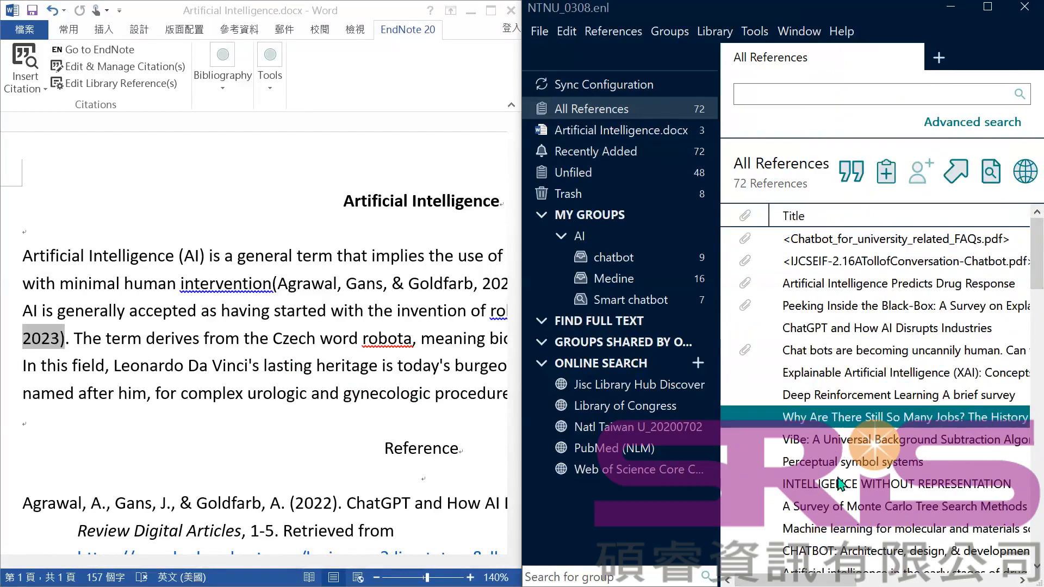
{"action": "left_click", "coordinate": [832, 460]}
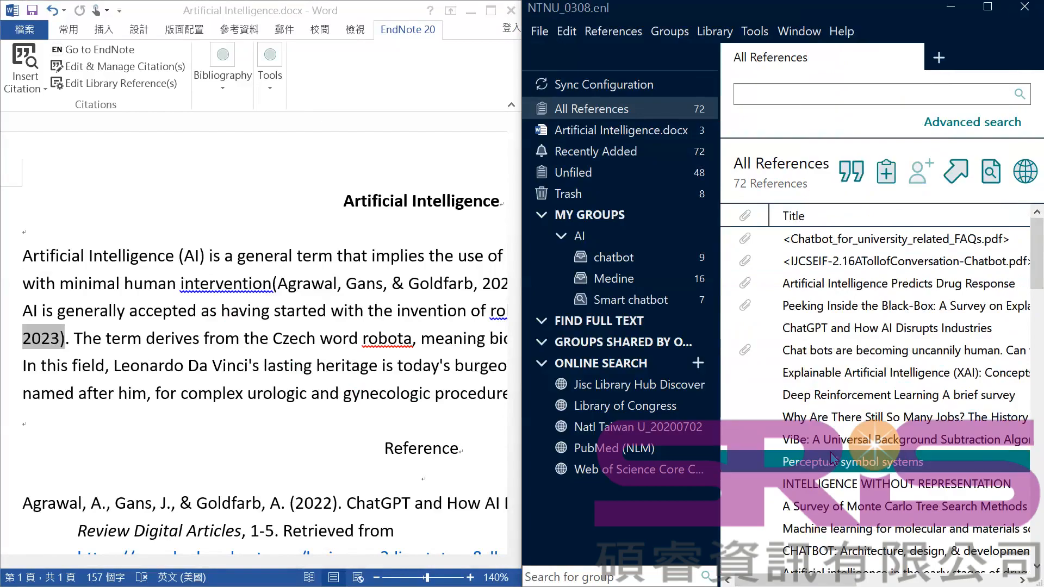
{"action": "left_click", "coordinate": [874, 441]}
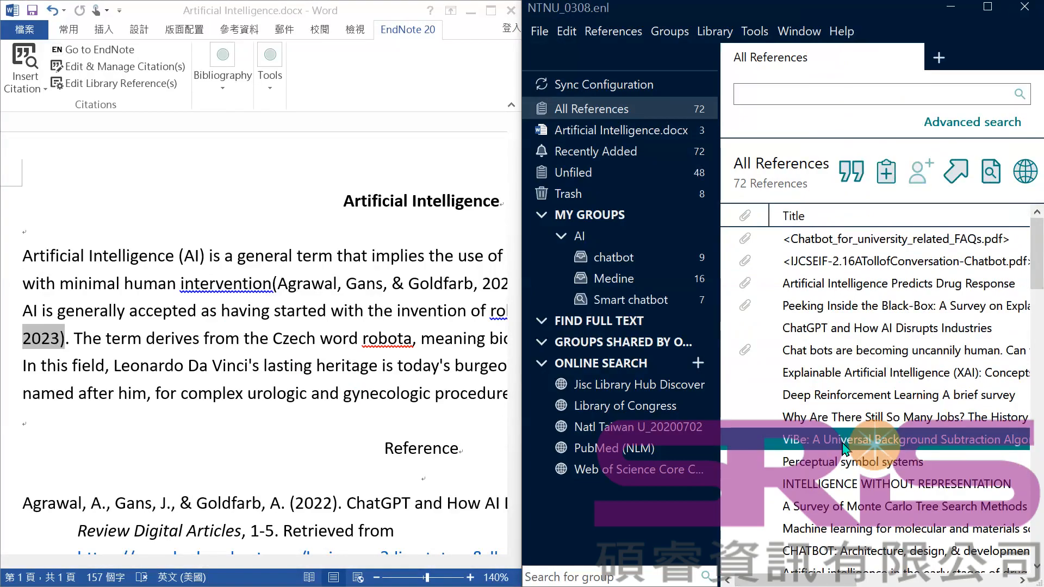
{"action": "left_click_drag", "start_coordinate": [844, 447], "coordinate": [890, 343]}
- Search the library by an author's first name and insert the "Chat bots are becoming uncannily human" reference at the start of the first paragraph
{"action": "left_click", "coordinate": [826, 90]}
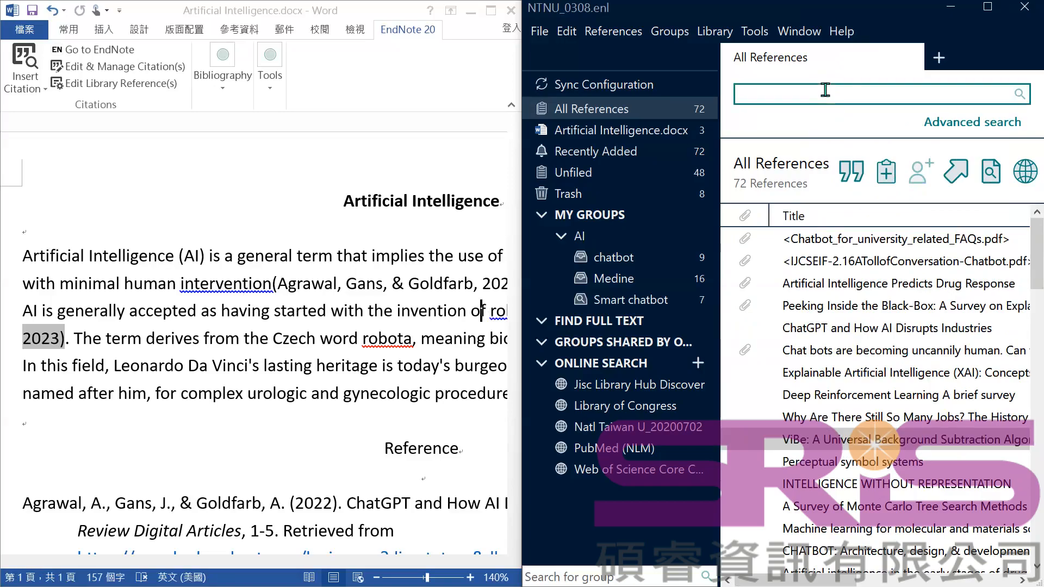
{"action": "key", "text": "Escape"}
{"action": "type", "text": "nicole"}
{"action": "key", "text": "Return"}
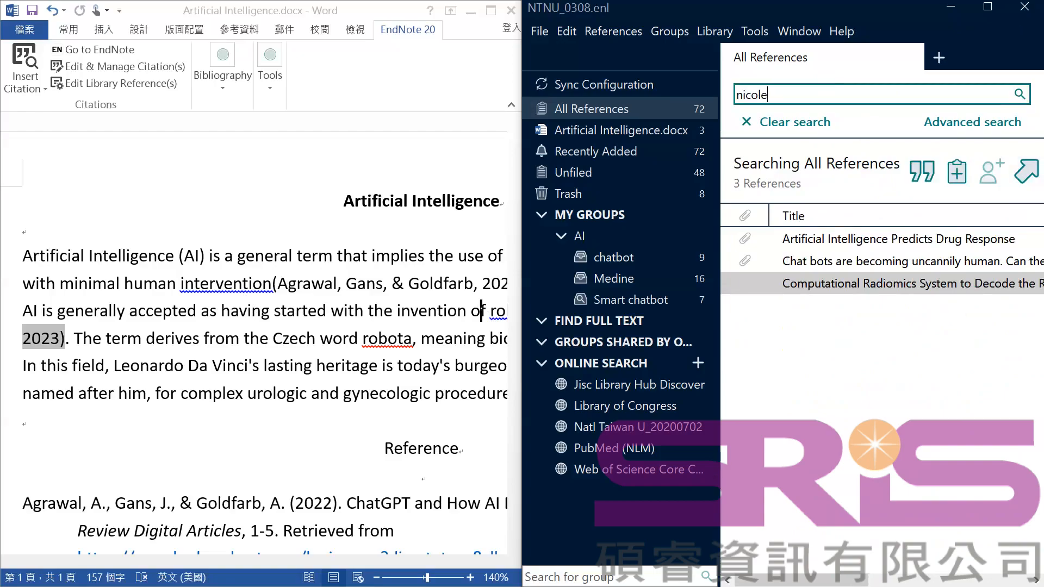
{"action": "mouse_move", "coordinate": [801, 580]}
{"action": "left_mouse_down"}
{"action": "mouse_move", "coordinate": [955, 580]}
{"action": "mouse_move", "coordinate": [804, 580]}
{"action": "mouse_move", "coordinate": [819, 580]}
{"action": "left_mouse_up"}
{"action": "left_click", "coordinate": [839, 259]}
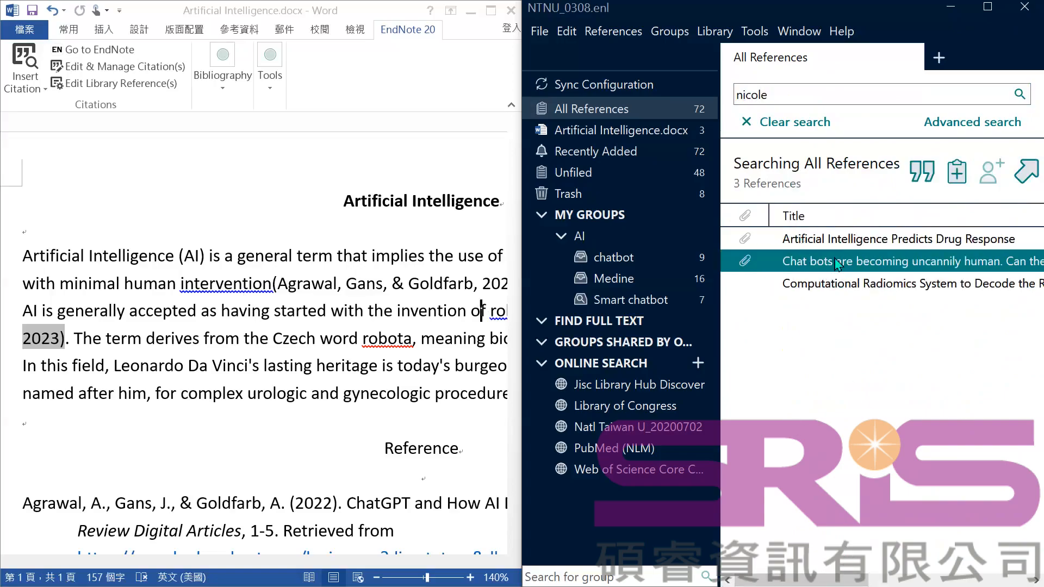
{"action": "left_click_drag", "start_coordinate": [836, 269], "coordinate": [27, 262]}
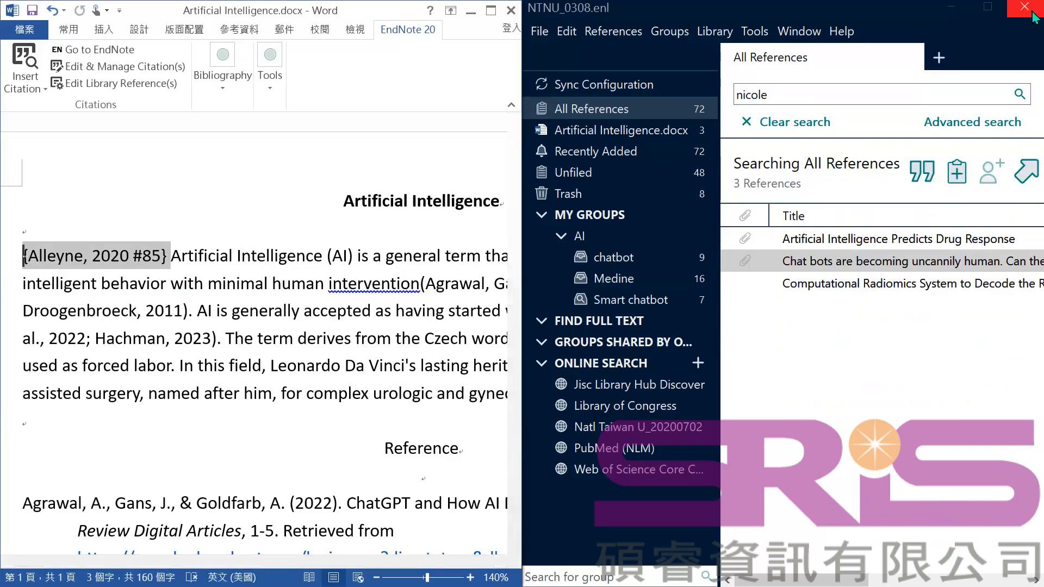
- Minimize the EndNote library, widen the Word document to the full screen width and leave header editing for the body text
{"action": "left_click", "coordinate": [958, 11]}
{"action": "double_click", "coordinate": [306, 182]}
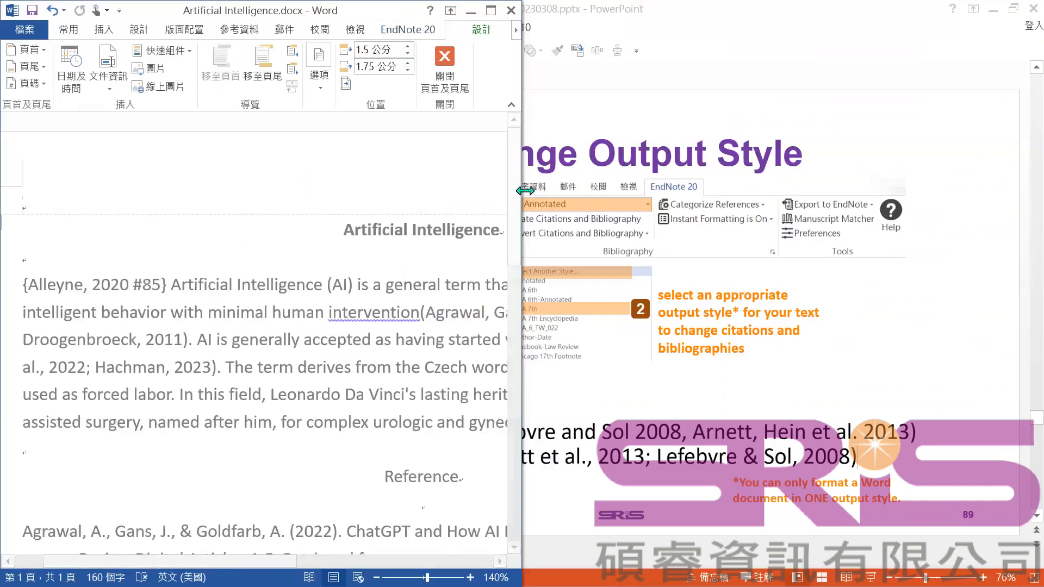
{"action": "left_click_drag", "start_coordinate": [523, 191], "coordinate": [1042, 228]}
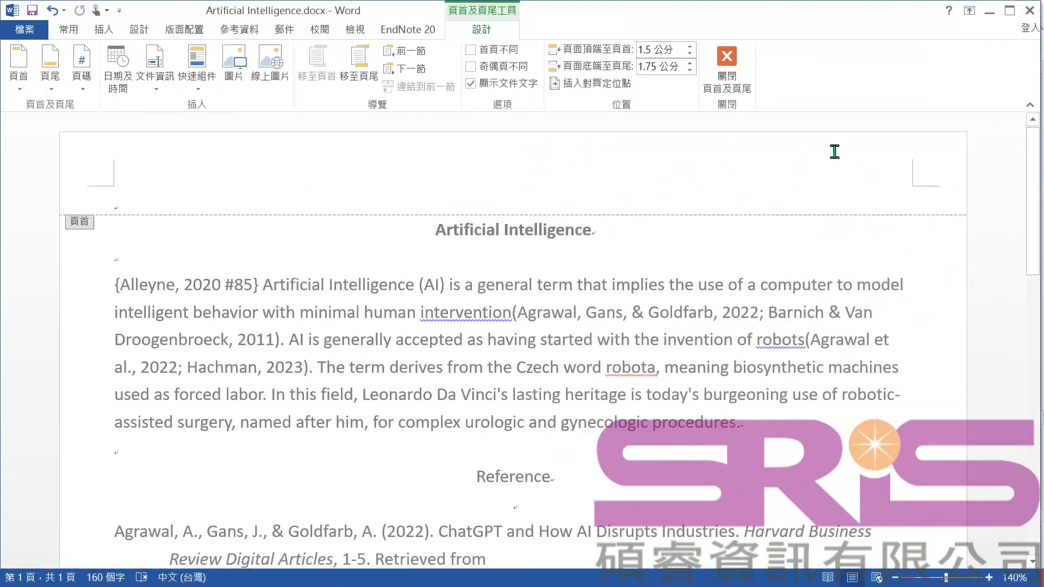
{"action": "double_click", "coordinate": [775, 419]}
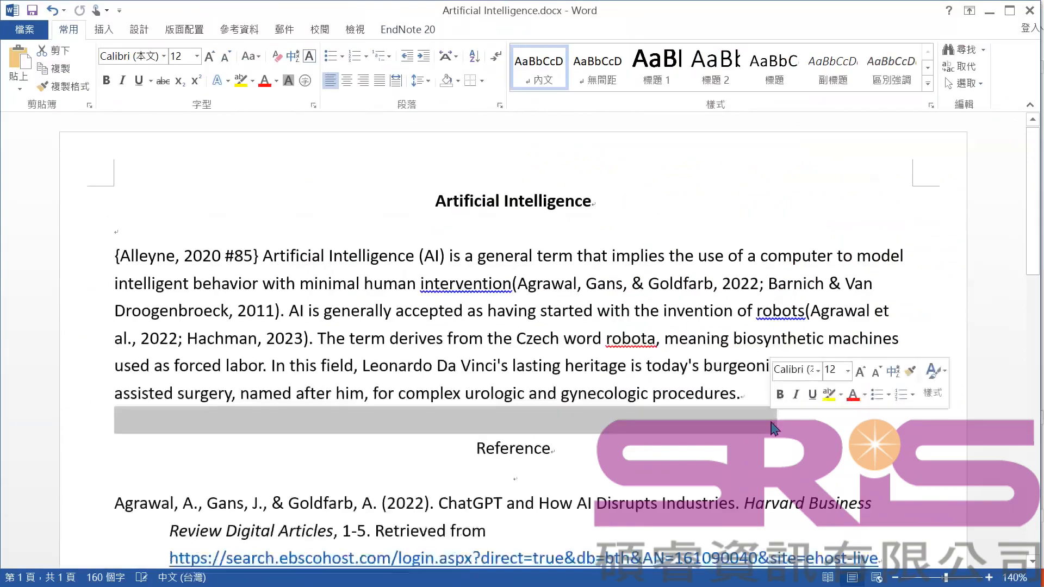
{"action": "key", "text": "ctrl+z"}
{"action": "left_click", "coordinate": [740, 420]}
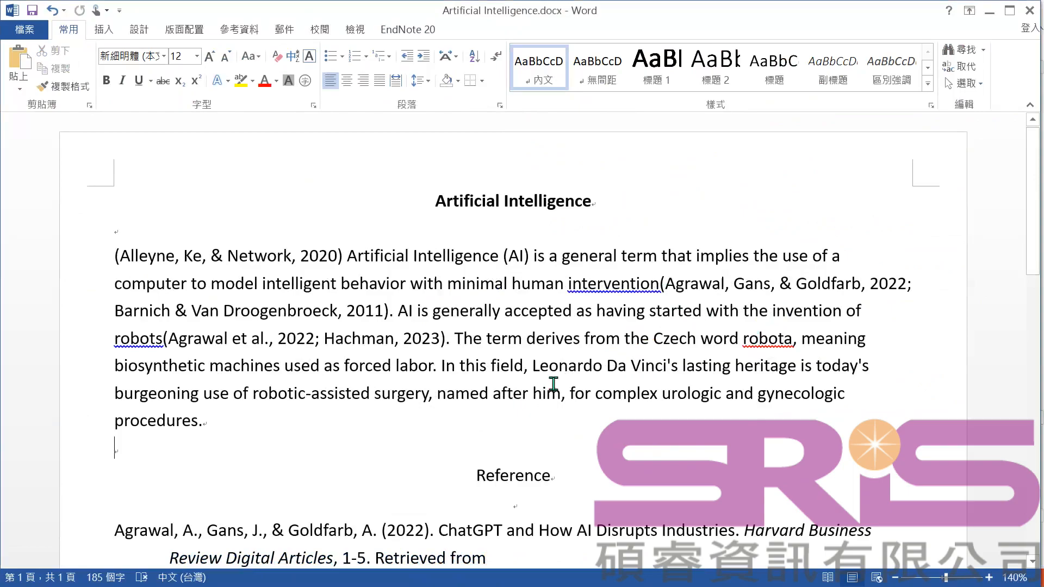
- Try deleting the 2023 source's text directly from the citation after "robots" and undo the deletion
{"action": "left_click", "coordinate": [467, 396]}
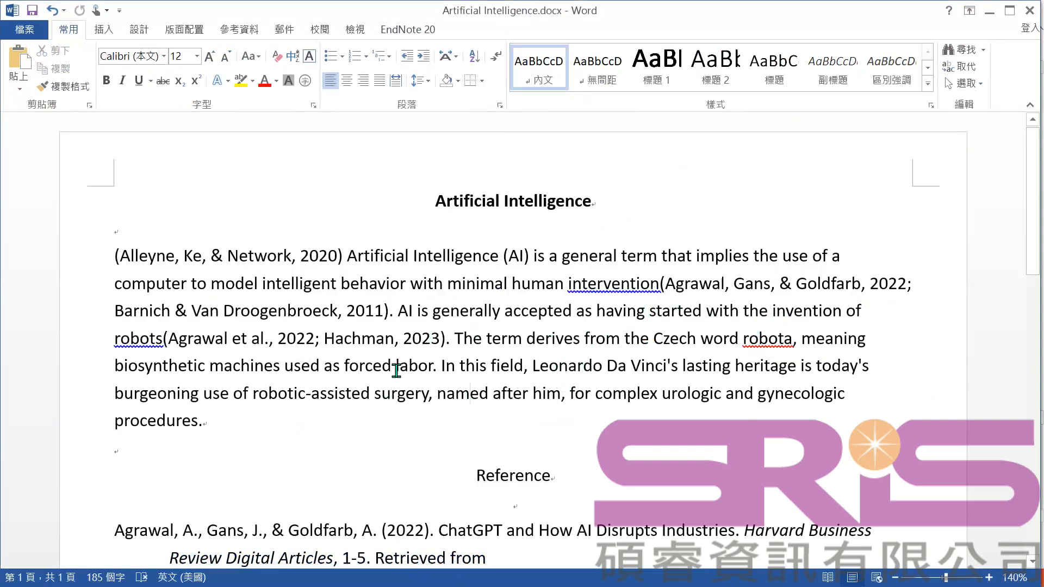
{"action": "left_click", "coordinate": [395, 340]}
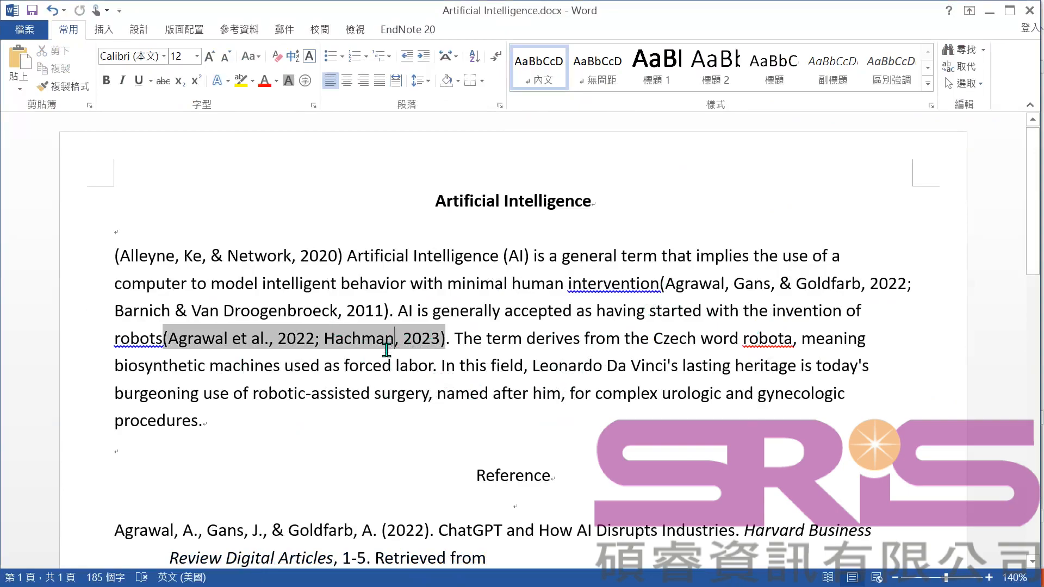
{"action": "left_click", "coordinate": [440, 343]}
{"action": "left_click", "coordinate": [439, 343]}
{"action": "left_click_drag", "start_coordinate": [334, 343], "coordinate": [440, 342]}
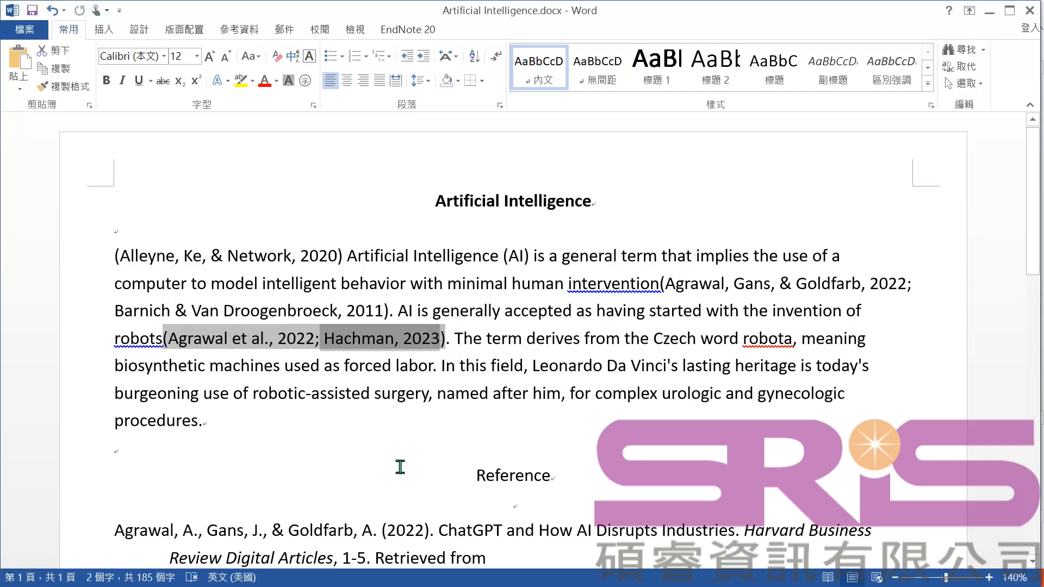
{"action": "key", "text": "Delete"}
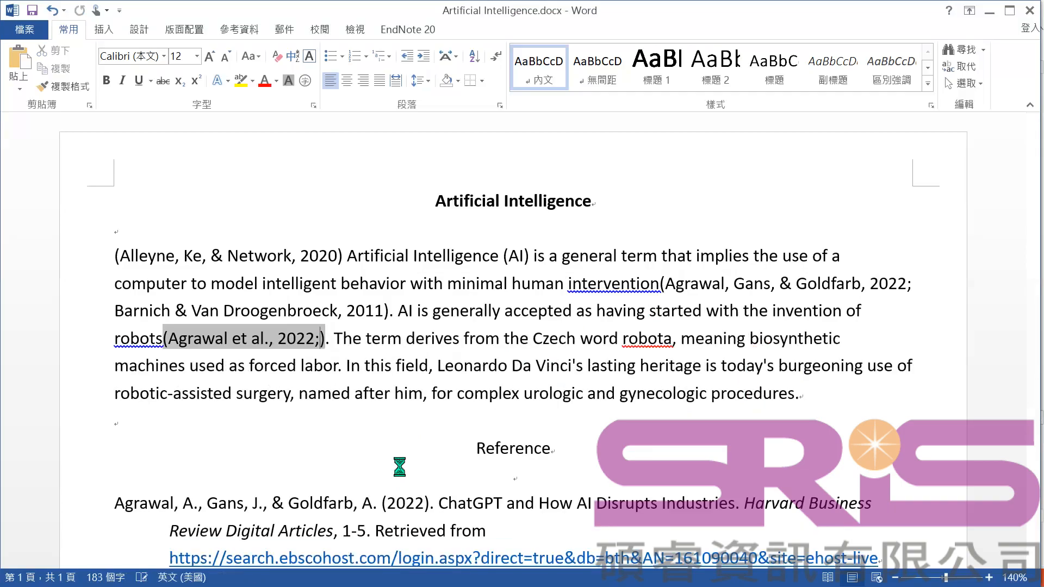
{"action": "key", "text": "ctrl+z"}
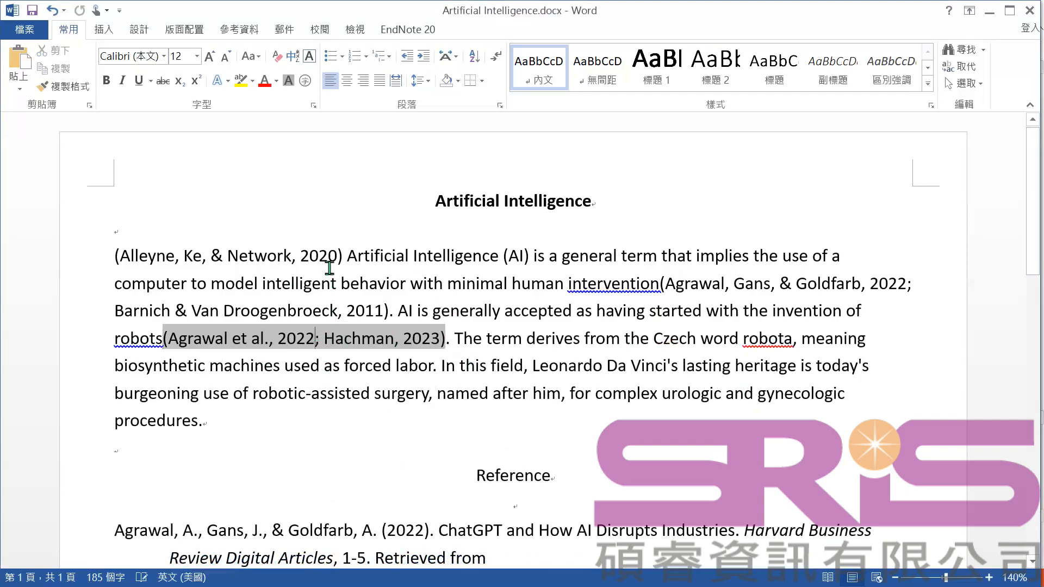
- Place the cursor in the citation after "robots" and show the EndNote 20 commands in the maximized document window
{"action": "left_click", "coordinate": [254, 255]}
{"action": "left_click", "coordinate": [325, 342]}
{"action": "left_click", "coordinate": [439, 340]}
{"action": "left_click", "coordinate": [375, 339]}
{"action": "left_click", "coordinate": [1012, 12]}
{"action": "left_click", "coordinate": [1013, 8]}
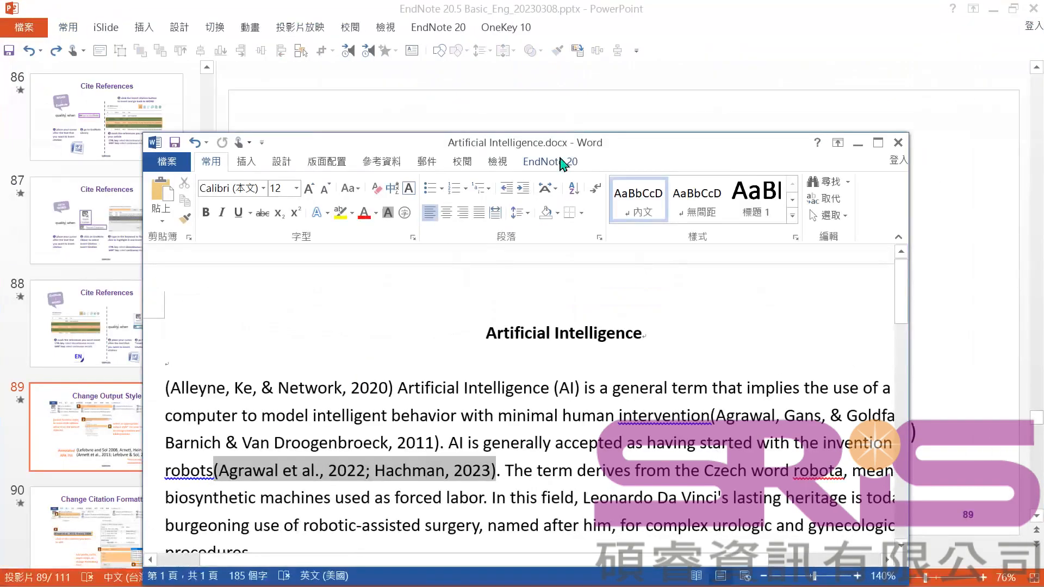
{"action": "left_click", "coordinate": [550, 161]}
{"action": "left_click", "coordinate": [866, 141]}
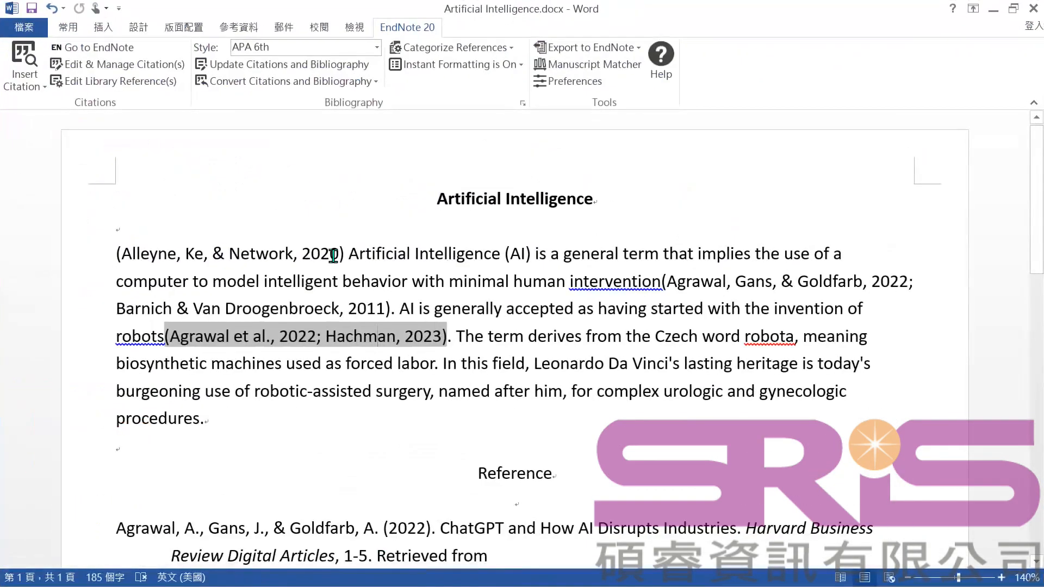
- Remove the 2023 source from the citation after "robots" with Edit & Manage Citations
{"action": "left_click", "coordinate": [137, 68]}
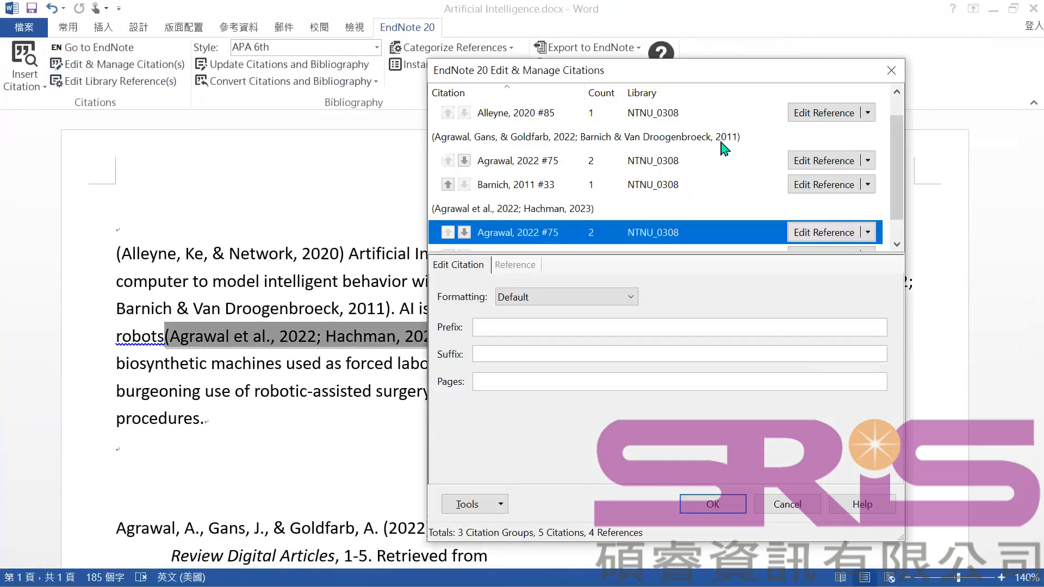
{"action": "scroll", "coordinate": [745, 187], "scroll_direction": "down", "scroll_amount": 1}
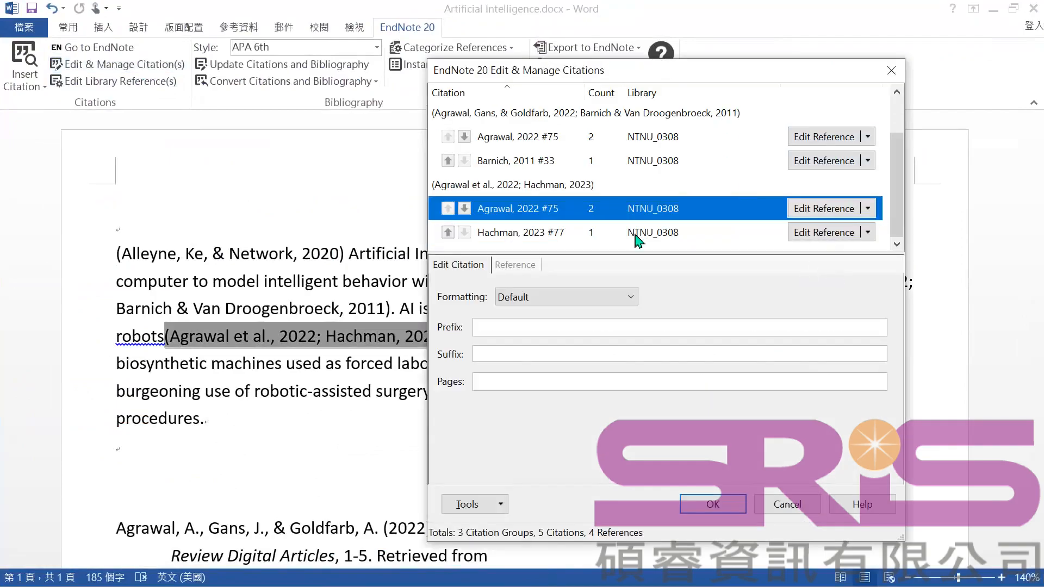
{"action": "left_click", "coordinate": [500, 239]}
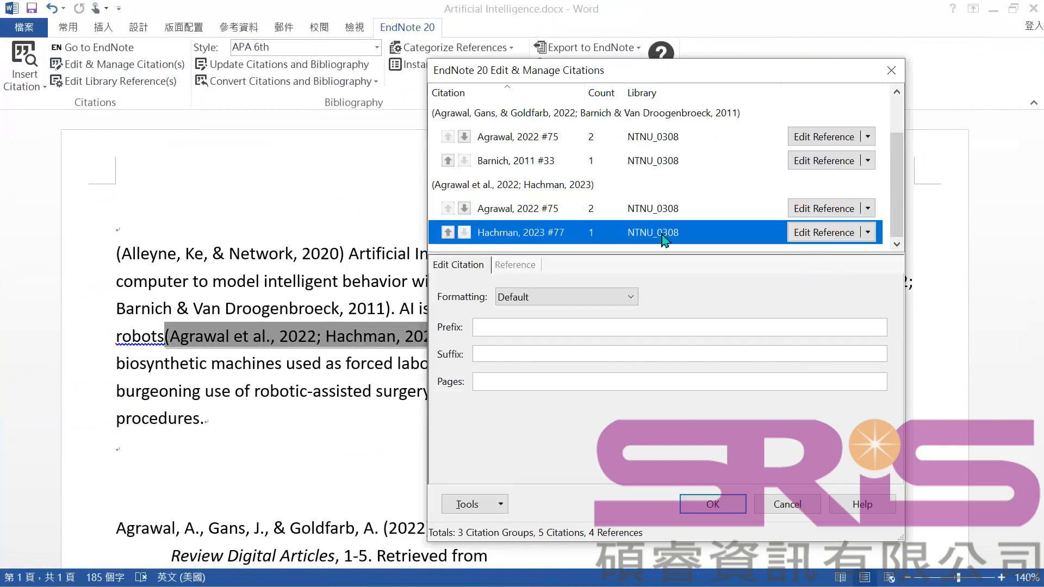
{"action": "left_click", "coordinate": [869, 234]}
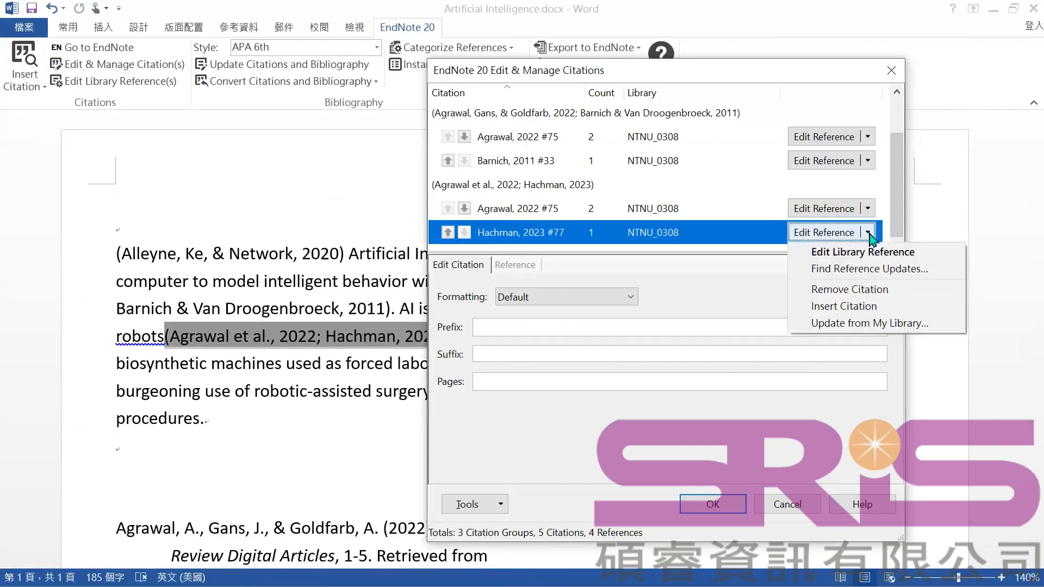
{"action": "left_click", "coordinate": [873, 293]}
{"action": "left_click", "coordinate": [723, 518]}
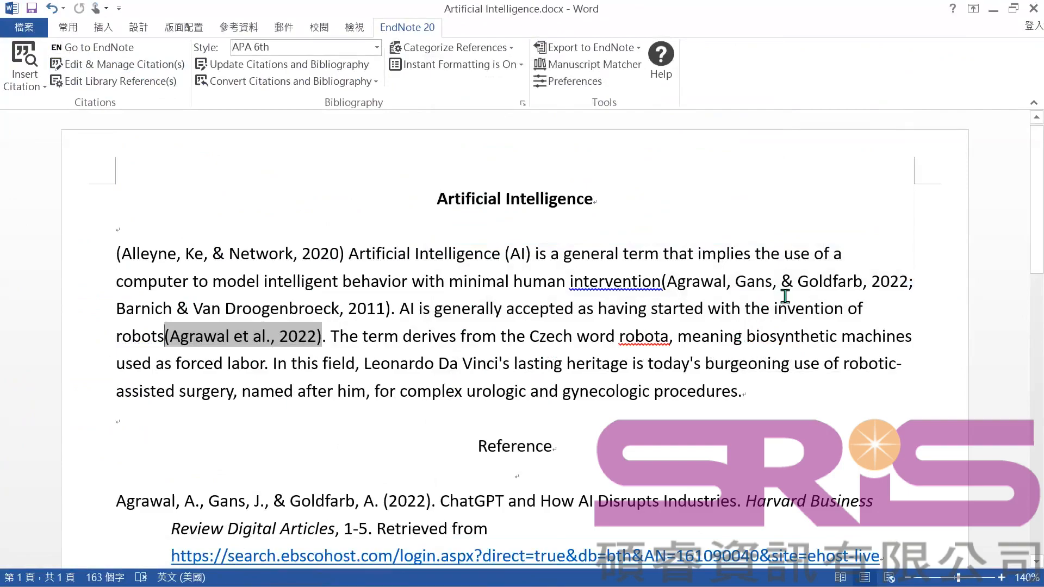
- Start inserting another reference into the citation after "intervention" through Edit & Manage Citations
{"action": "left_click", "coordinate": [369, 309]}
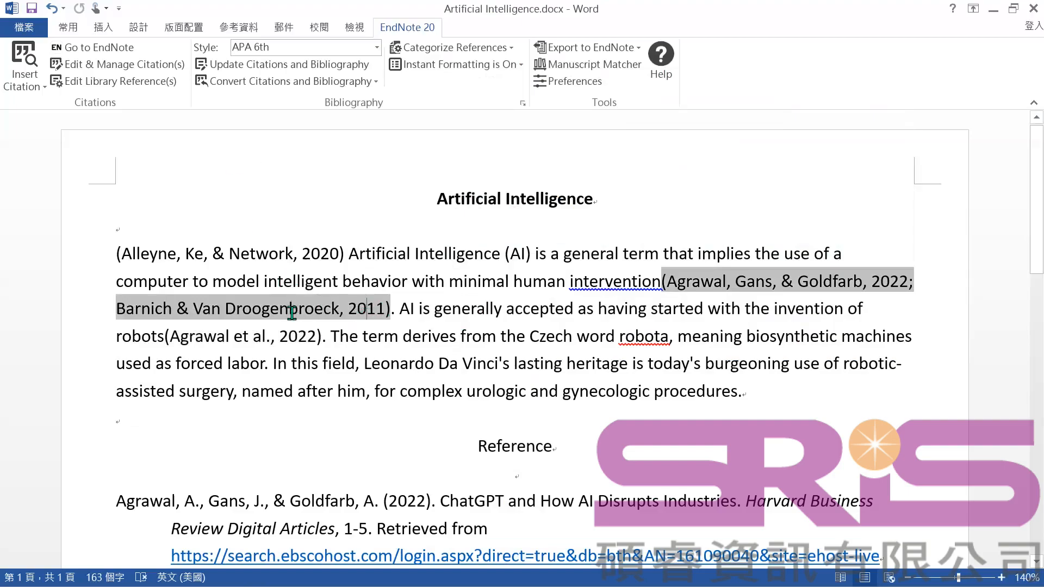
{"action": "left_click", "coordinate": [129, 68]}
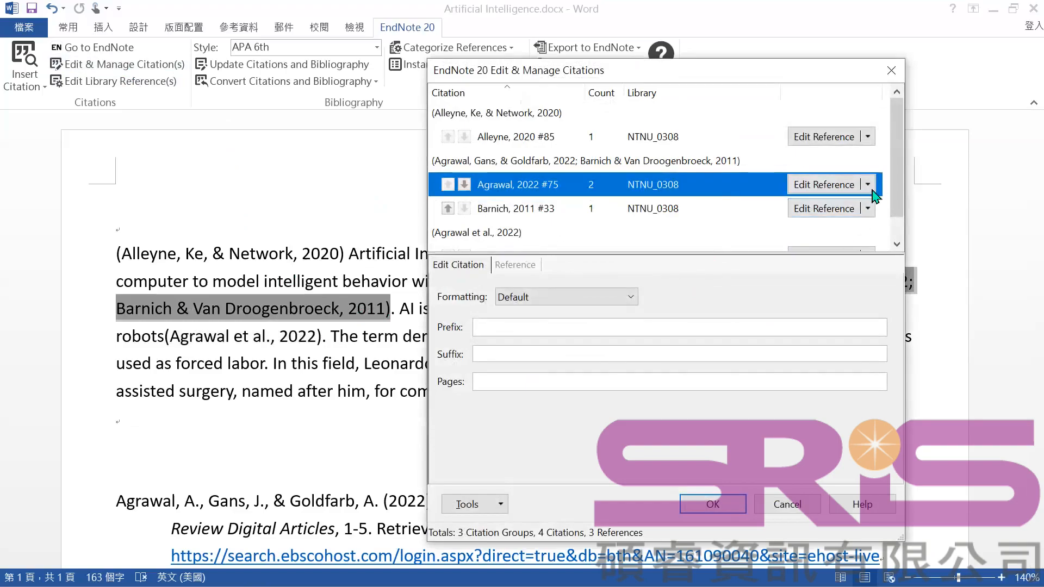
{"action": "left_click", "coordinate": [868, 185]}
{"action": "left_click", "coordinate": [836, 259]}
- Search the library for references on "chatbot" in Find & Insert My References
{"action": "left_click", "coordinate": [607, 85]}
{"action": "key", "text": "BackSpace"}
{"action": "key", "text": "BackSpace"}
{"action": "key", "text": "BackSpace"}
{"action": "key", "text": "BackSpace"}
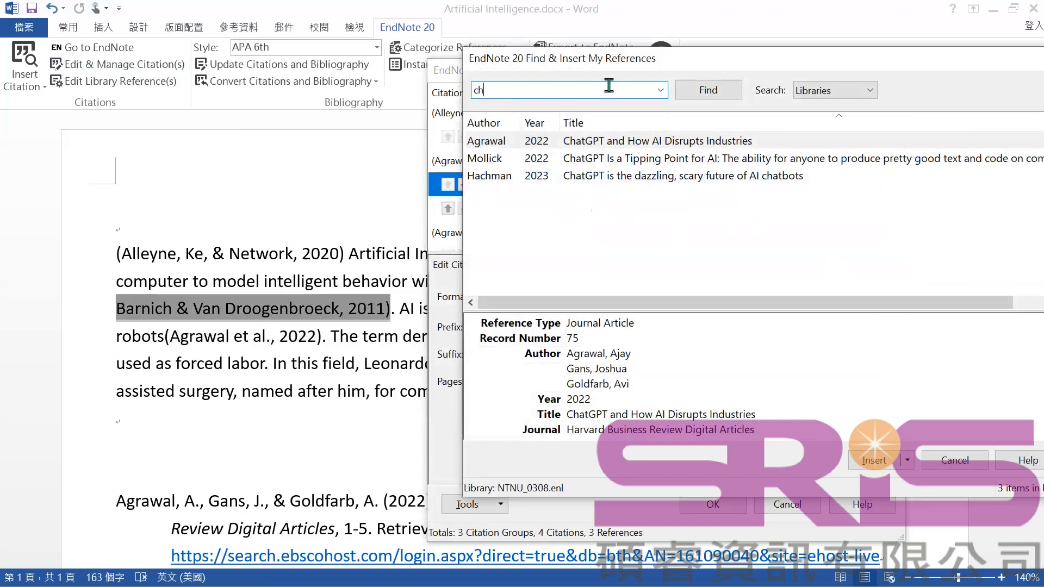
{"action": "key", "text": "BackSpace"}
{"action": "key", "text": "BackSpace"}
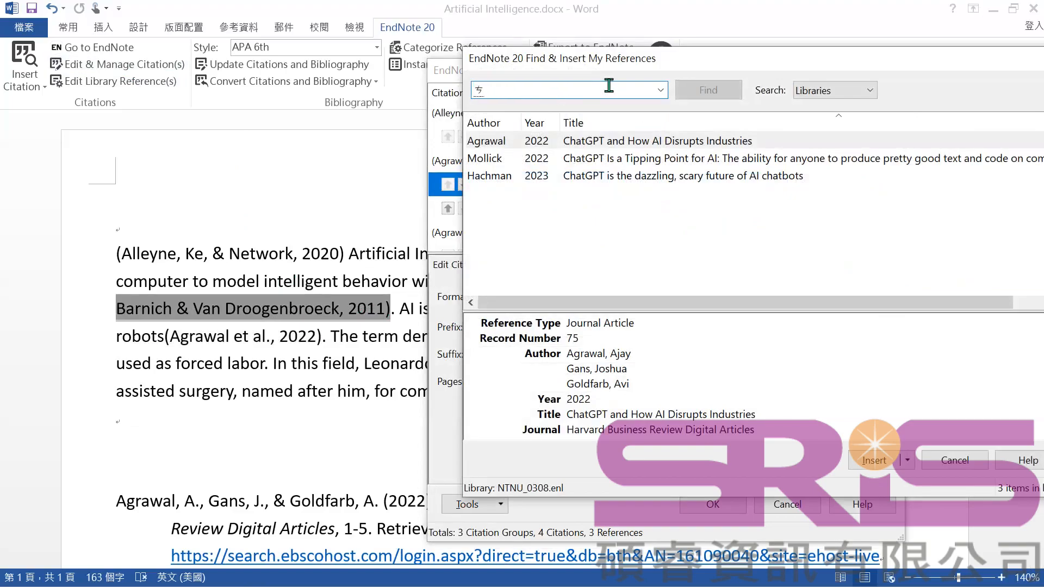
{"action": "type", "text": "ㄖㄟ"}
{"action": "key", "text": "BackSpace"}
{"action": "key", "text": "BackSpace"}
{"action": "type", "text": "cAH"}
{"action": "key", "text": "BackSpace"}
{"action": "key", "text": "BackSpace"}
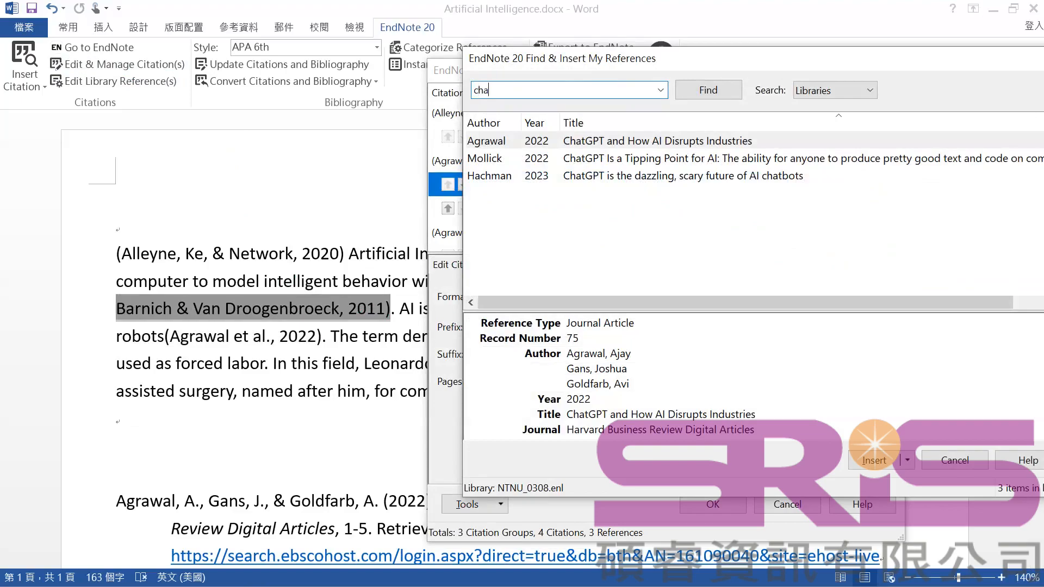
{"action": "type", "text": "hatbot"}
{"action": "key", "text": "Return"}
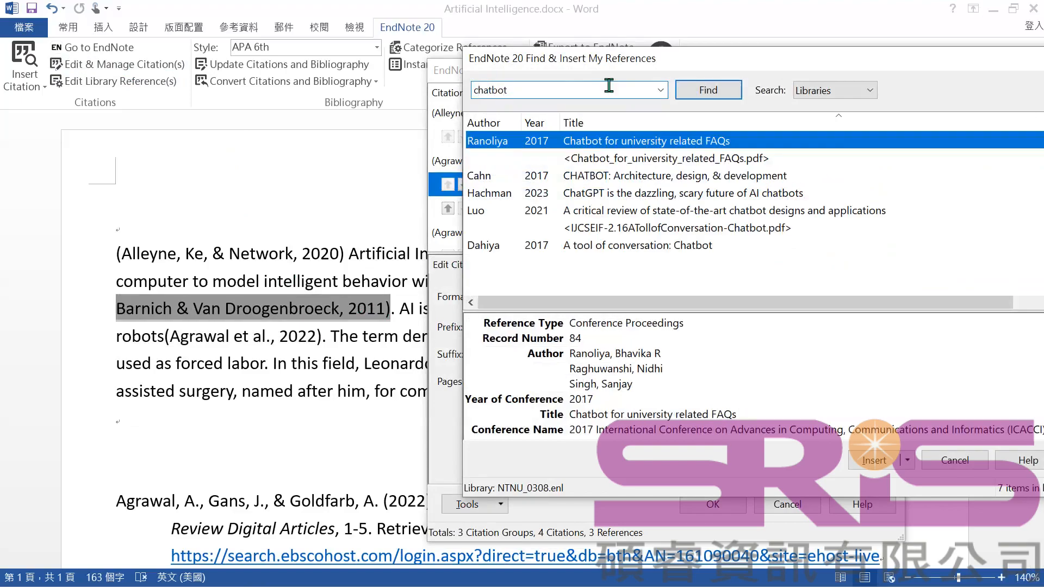
- Insert the 2017 reference "A tool of conversation: Chatbot" into the citation after "intervention" and apply the citation changes
{"action": "left_click", "coordinate": [661, 250]}
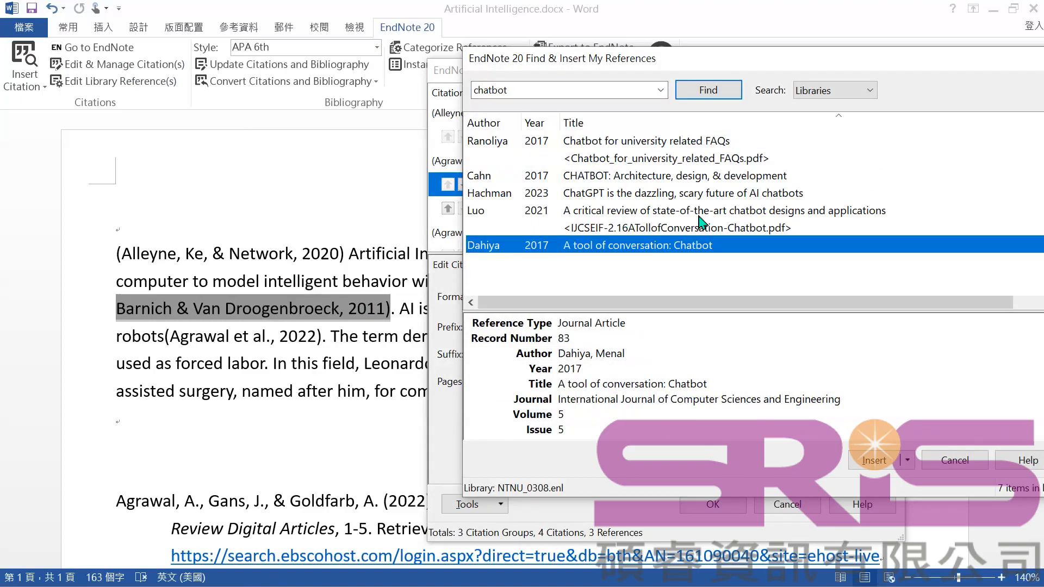
{"action": "left_click", "coordinate": [874, 460]}
{"action": "left_click", "coordinate": [745, 504]}
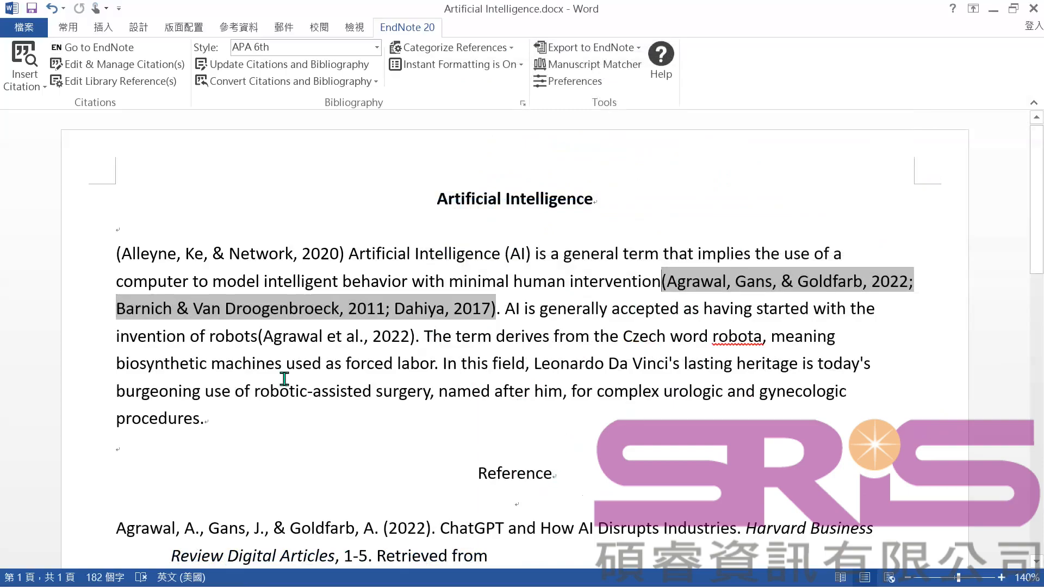
- Format the 2020 citation at the start of the paragraph as Author (Year) and add pages 123-124 through Edit & Manage Citations
{"action": "left_click", "coordinate": [227, 250]}
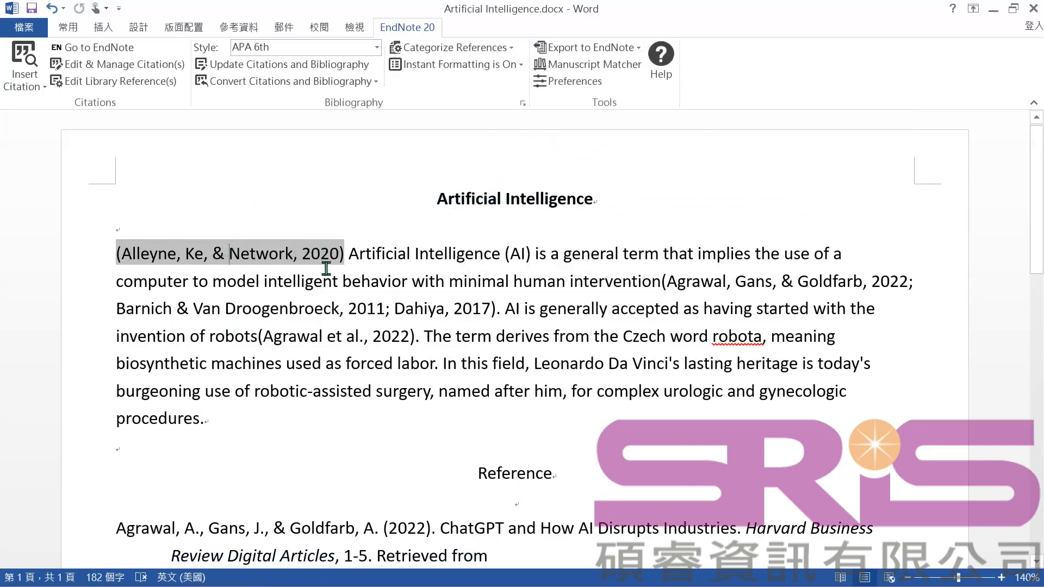
{"action": "left_click", "coordinate": [121, 259]}
{"action": "key", "text": "BackSpace"}
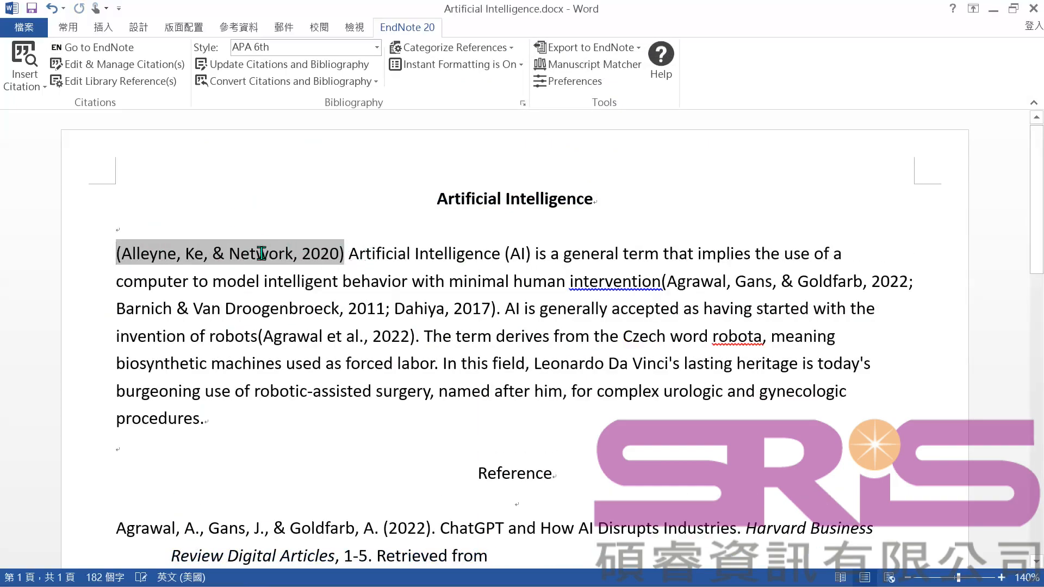
{"action": "left_click", "coordinate": [95, 65]}
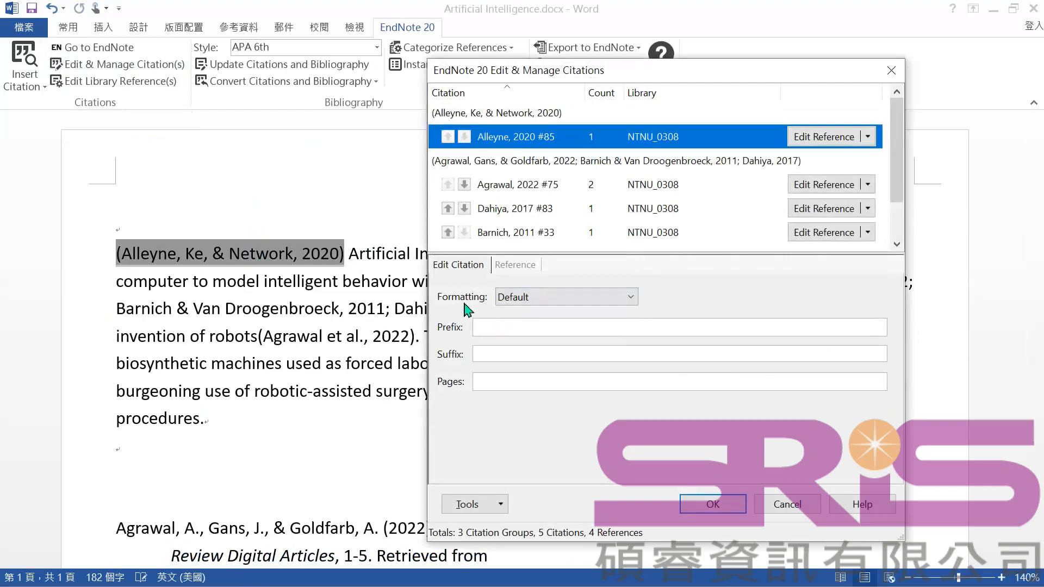
{"action": "left_click", "coordinate": [541, 299]}
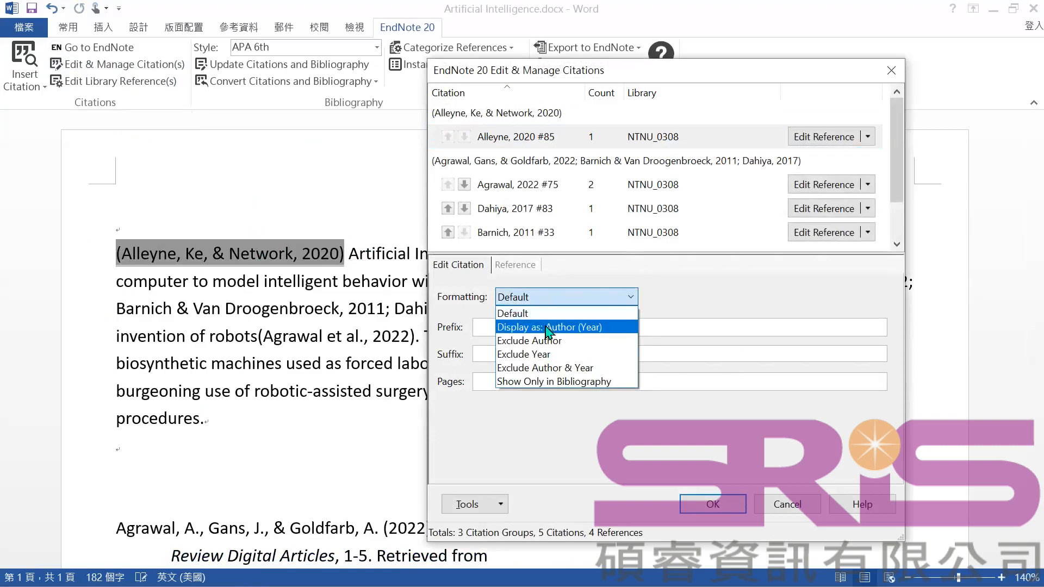
{"action": "left_click", "coordinate": [545, 326]}
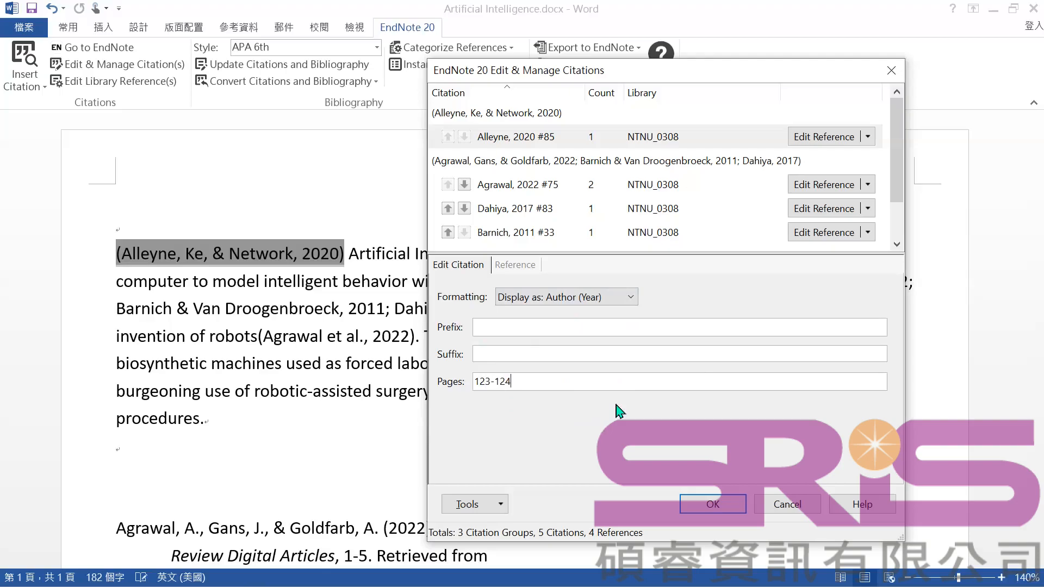
{"action": "left_click", "coordinate": [722, 517]}
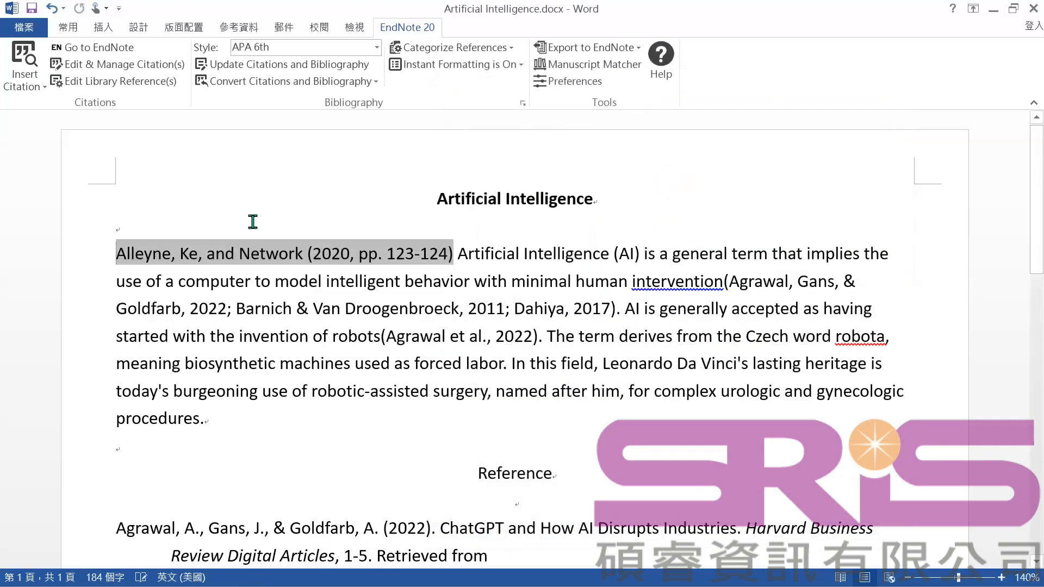
- Check the reformatted citation and bibliography, and look over the document's available output styles, including the full EndNote 20 Styles list
{"action": "left_click", "coordinate": [292, 262]}
{"action": "scroll", "coordinate": [544, 341], "scroll_direction": "down", "scroll_amount": 5}
{"action": "scroll", "coordinate": [543, 343], "scroll_direction": "up", "scroll_amount": 5}
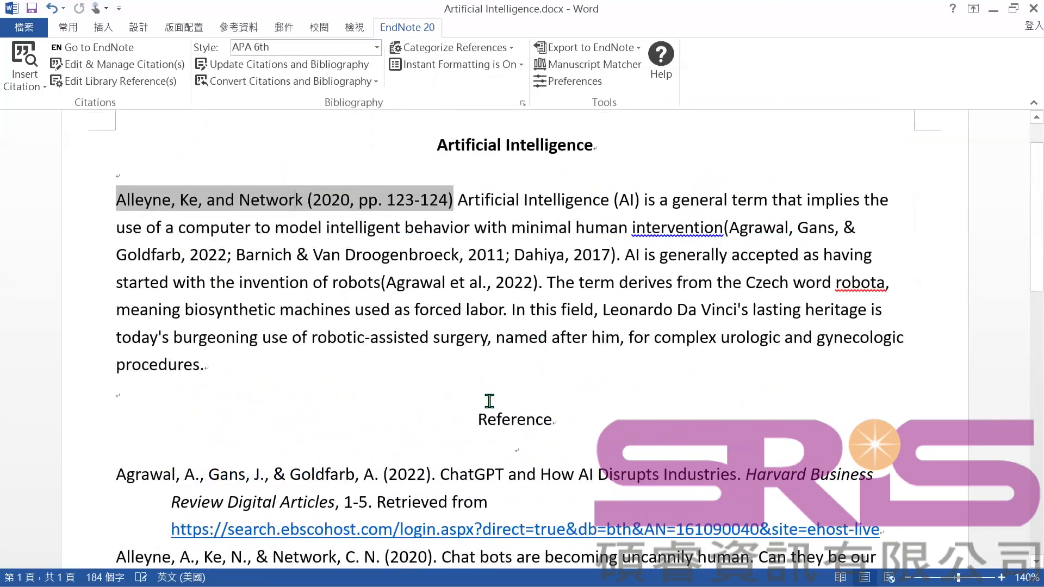
{"action": "scroll", "coordinate": [489, 401], "scroll_direction": "up", "scroll_amount": 1}
{"action": "left_click", "coordinate": [262, 50]}
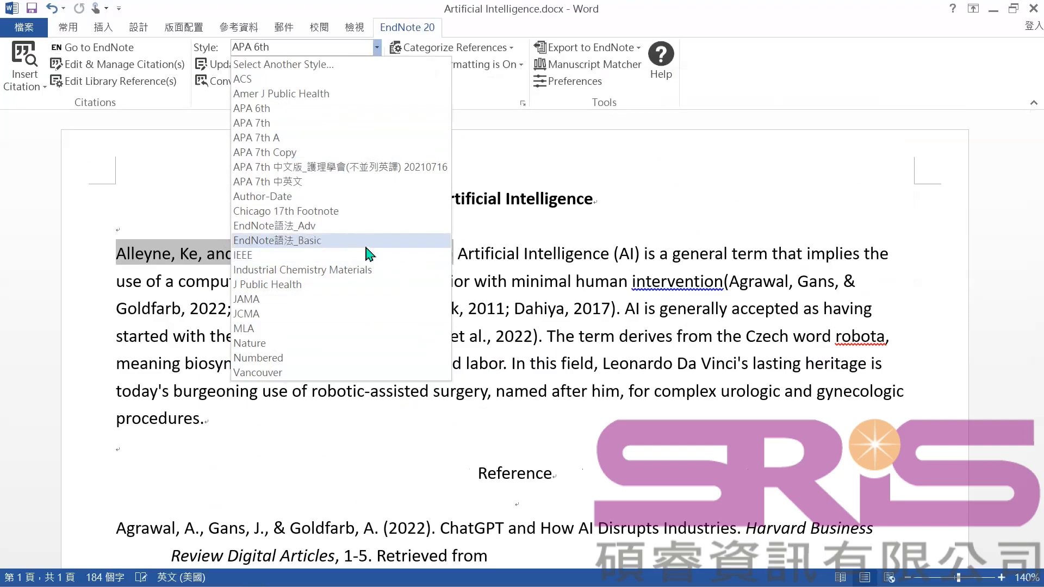
{"action": "left_click", "coordinate": [254, 65]}
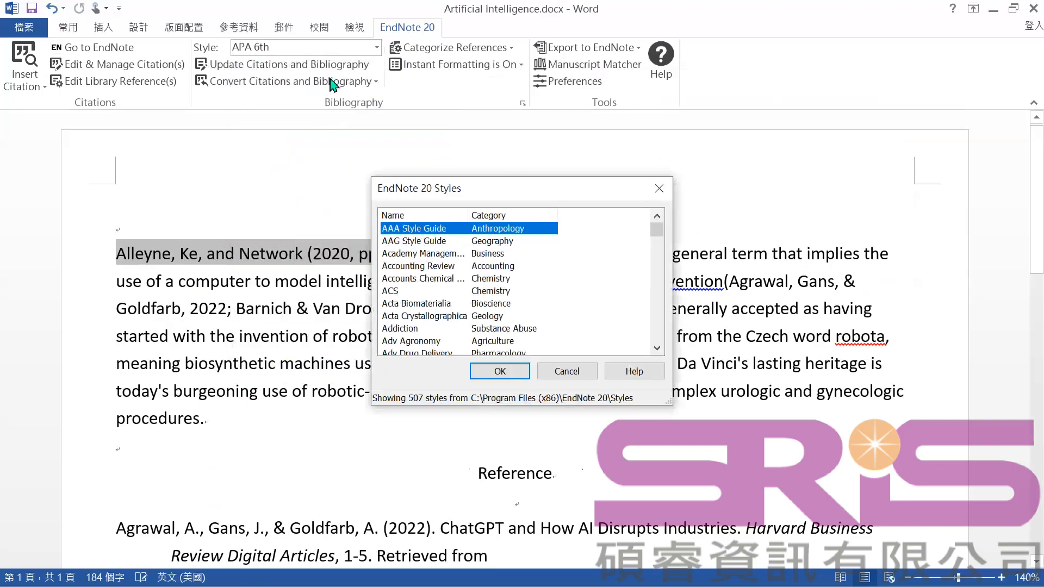
{"action": "left_click_drag", "start_coordinate": [575, 181], "coordinate": [575, 57]}
{"action": "scroll", "coordinate": [572, 227], "scroll_direction": "down", "scroll_amount": 20}
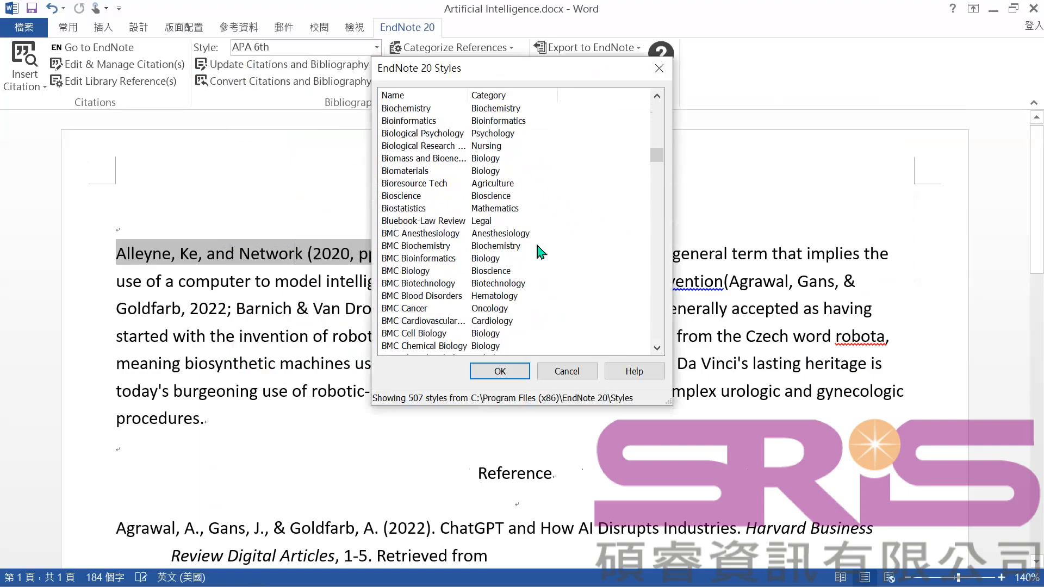
{"action": "left_click", "coordinate": [660, 68]}
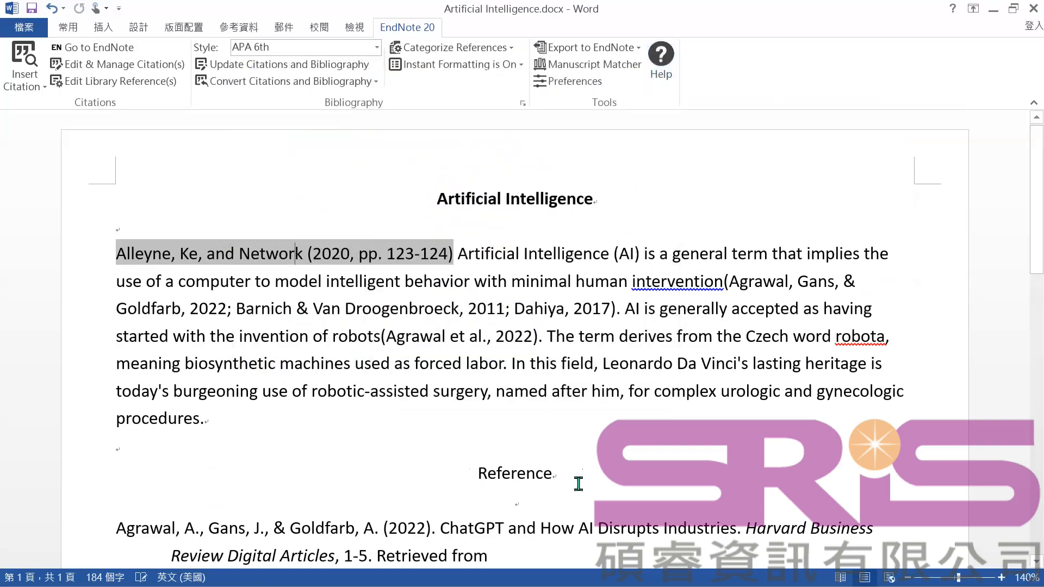
{"action": "left_click", "coordinate": [272, 48]}
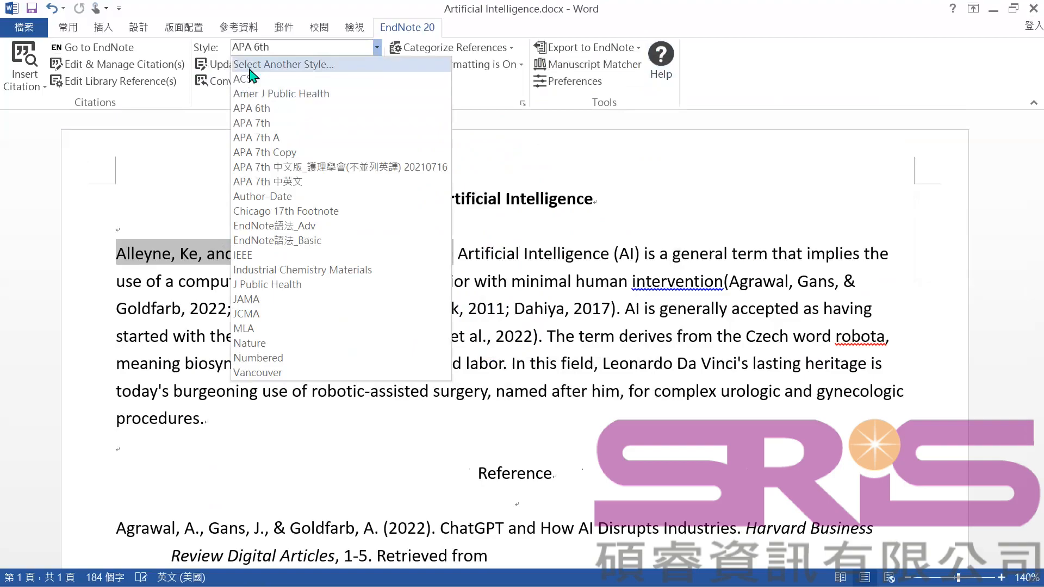
{"action": "left_click", "coordinate": [617, 148]}
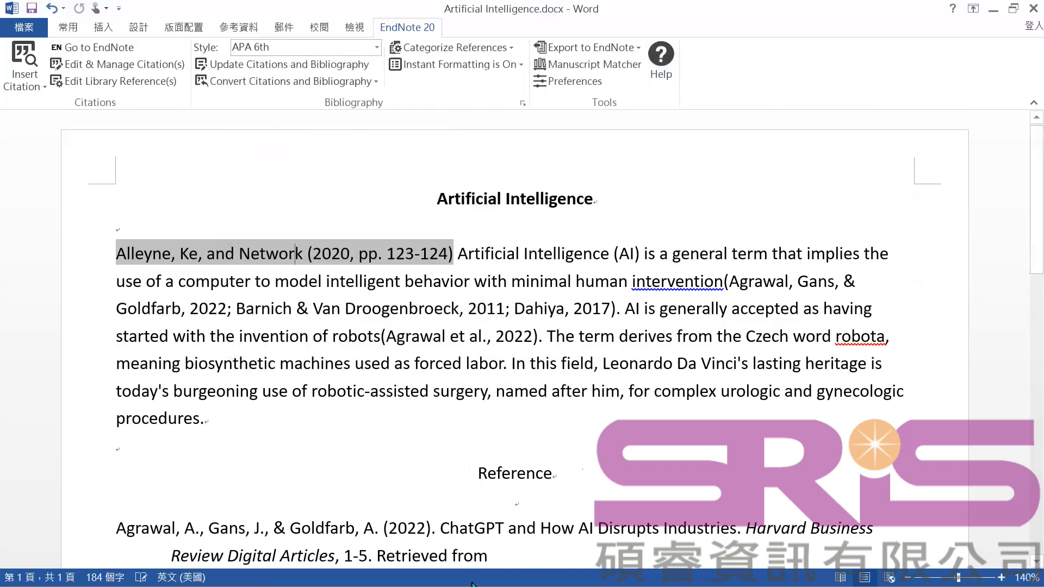
- Switch to the EndNote library, open the summary of "Chat bots are becoming uncannily human" and enlarge its formatted reference preview
{"action": "left_click", "coordinate": [120, 53]}
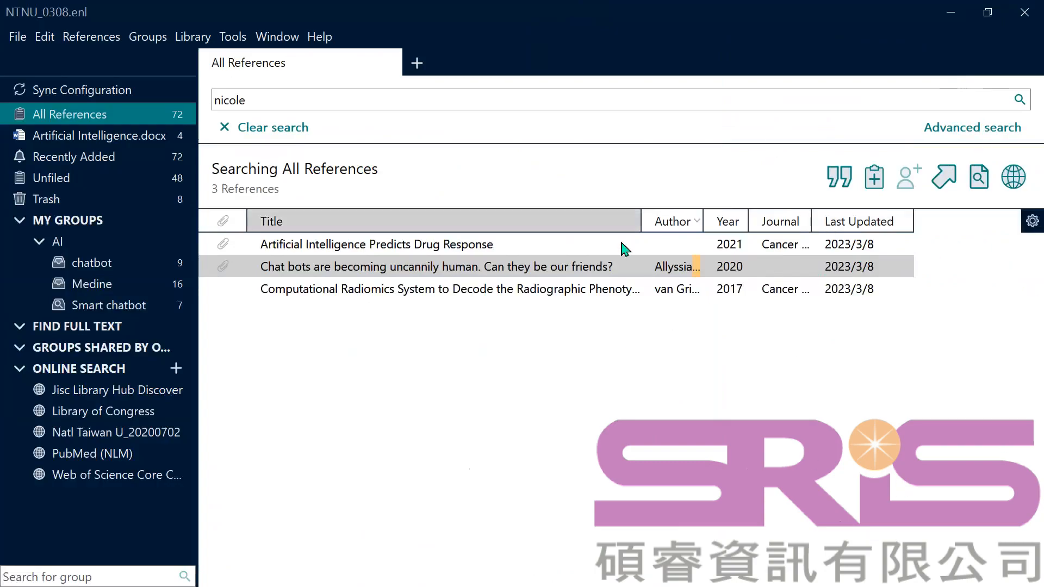
{"action": "left_click", "coordinate": [613, 270]}
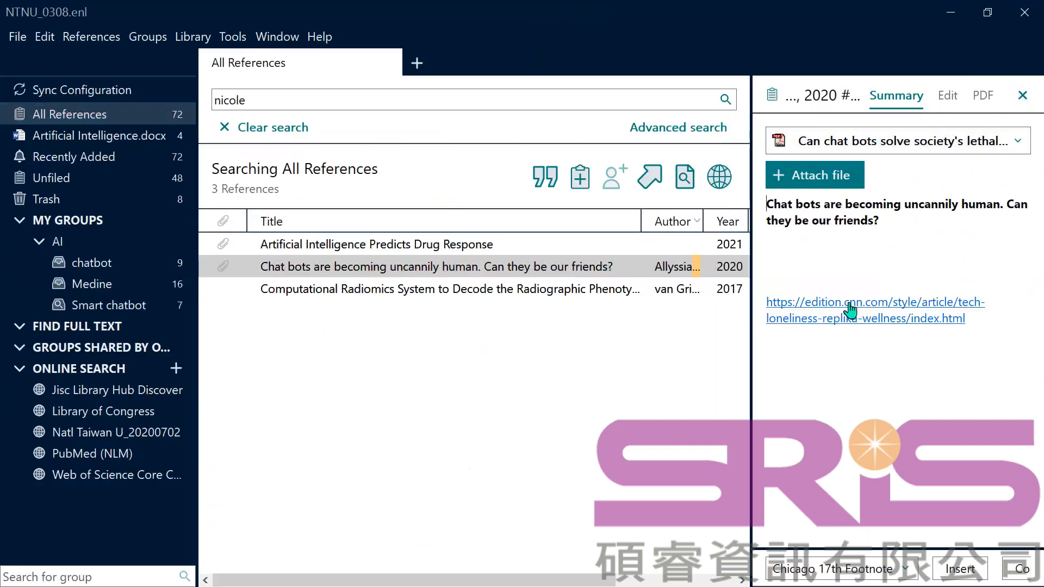
{"action": "left_click_drag", "start_coordinate": [870, 548], "coordinate": [932, 328]}
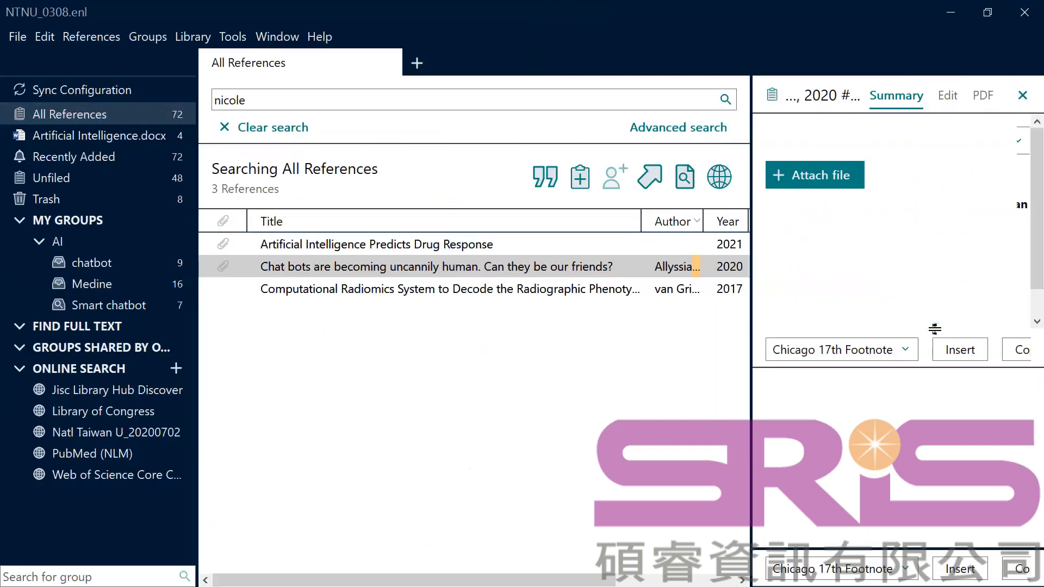
- Look over the output styles offered for the reference preview, including the full Choose A Style list
{"action": "left_click", "coordinate": [906, 351]}
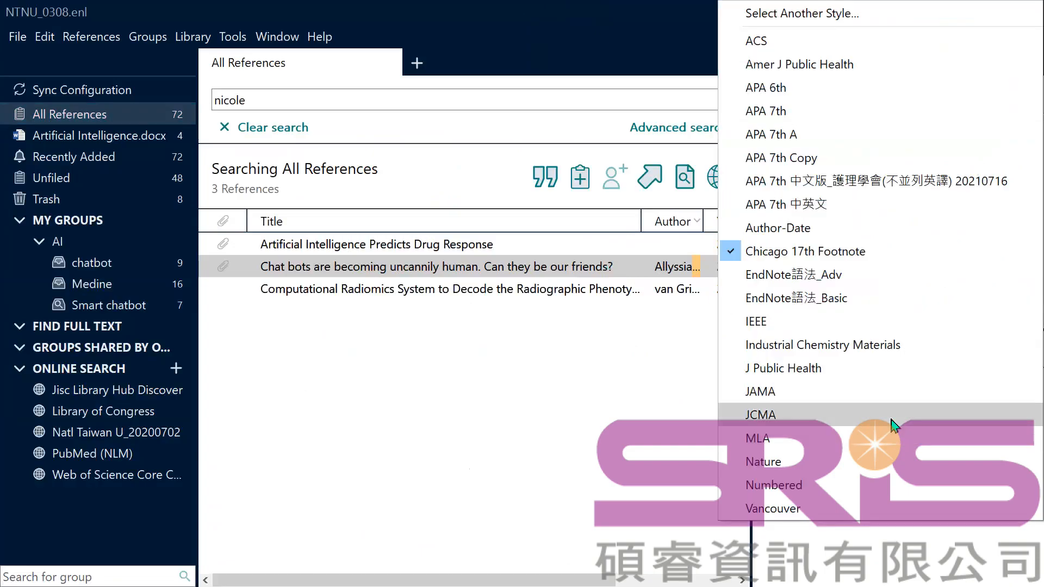
{"action": "left_click", "coordinate": [867, 17]}
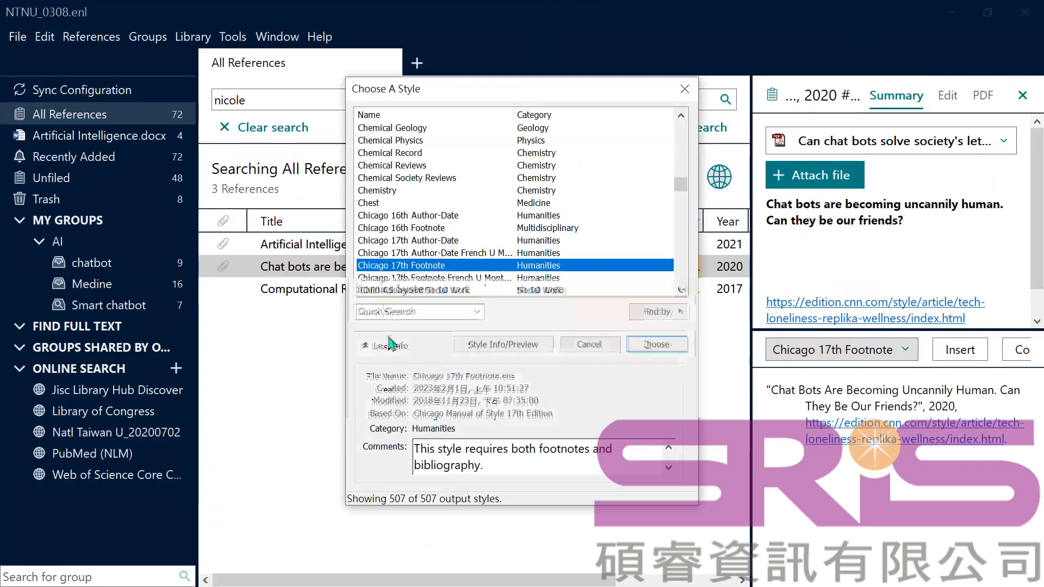
{"action": "left_click", "coordinate": [418, 313]}
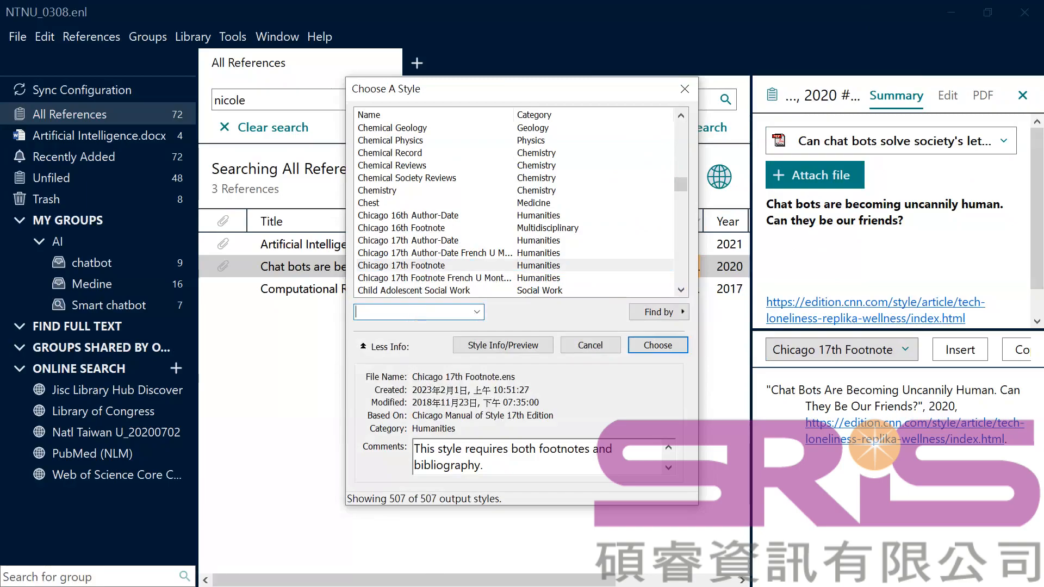
{"action": "left_click", "coordinate": [685, 89]}
{"action": "left_click", "coordinate": [901, 353]}
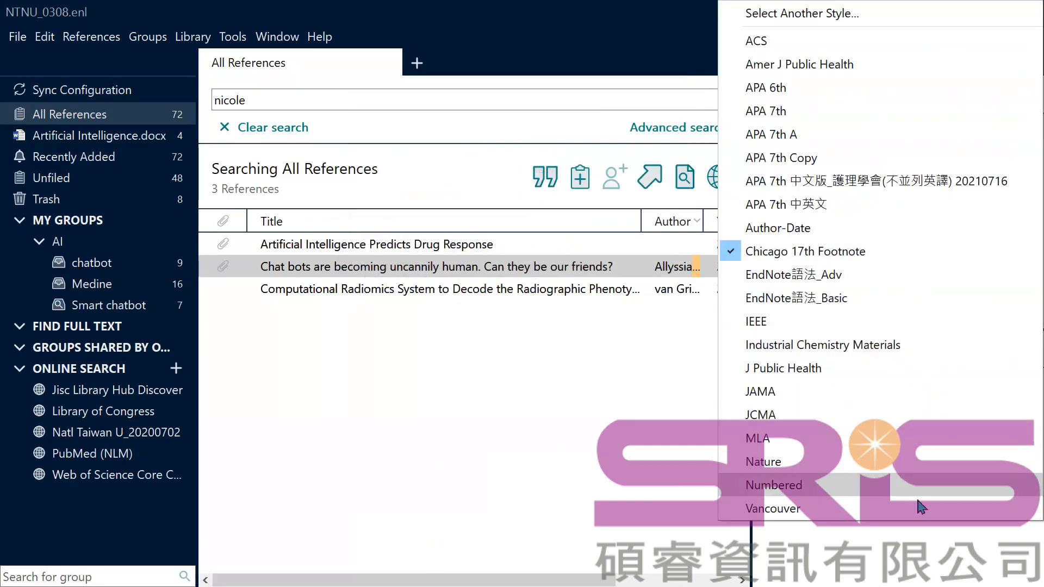
{"action": "left_click", "coordinate": [550, 416]}
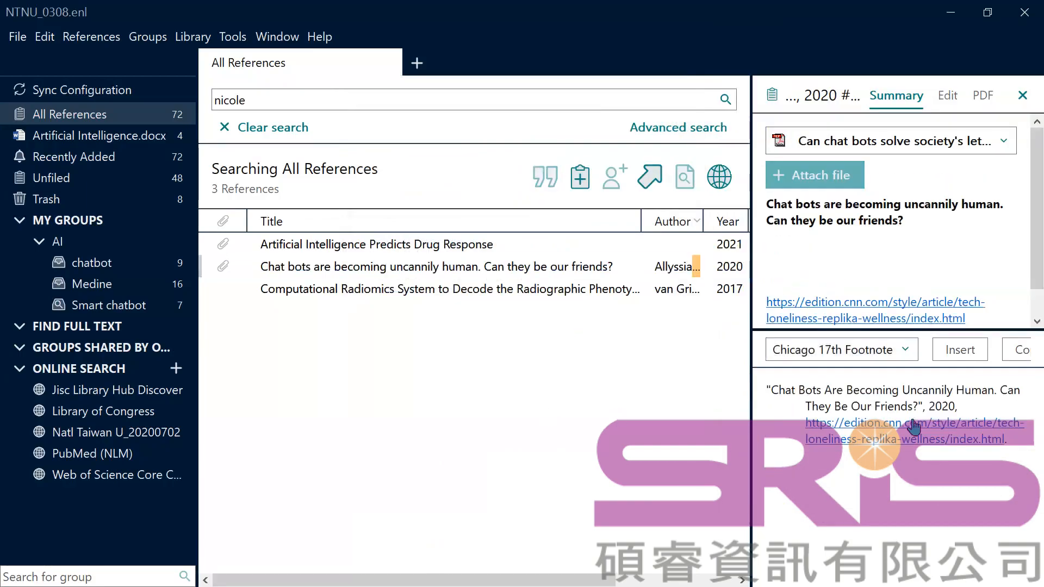
{"action": "left_click", "coordinate": [902, 352]}
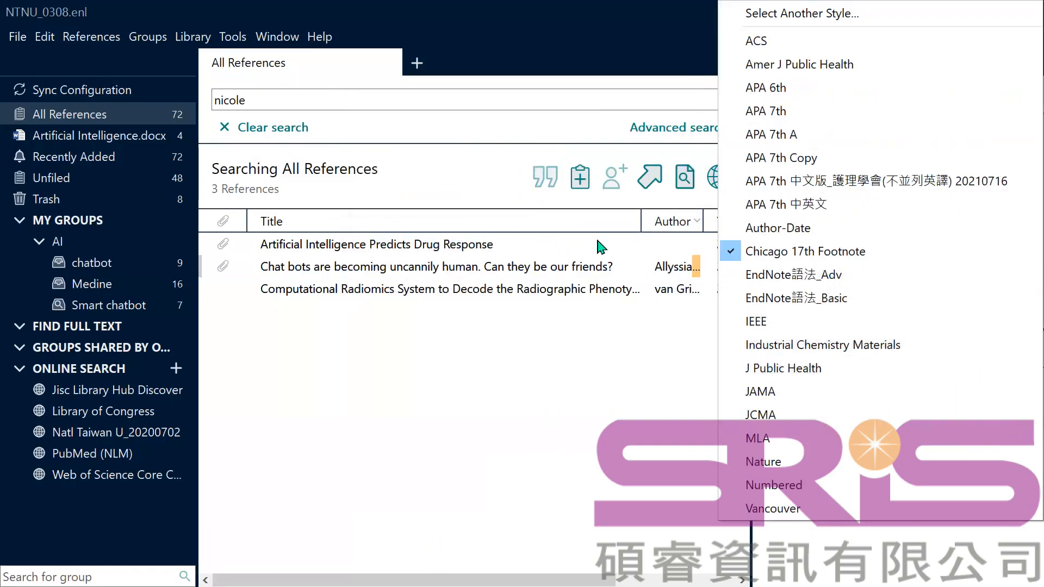
{"action": "left_click", "coordinate": [570, 369]}
- Filter the full Choose A Style list by "nature" and select the Nature Medicine style
{"action": "left_click", "coordinate": [815, 353]}
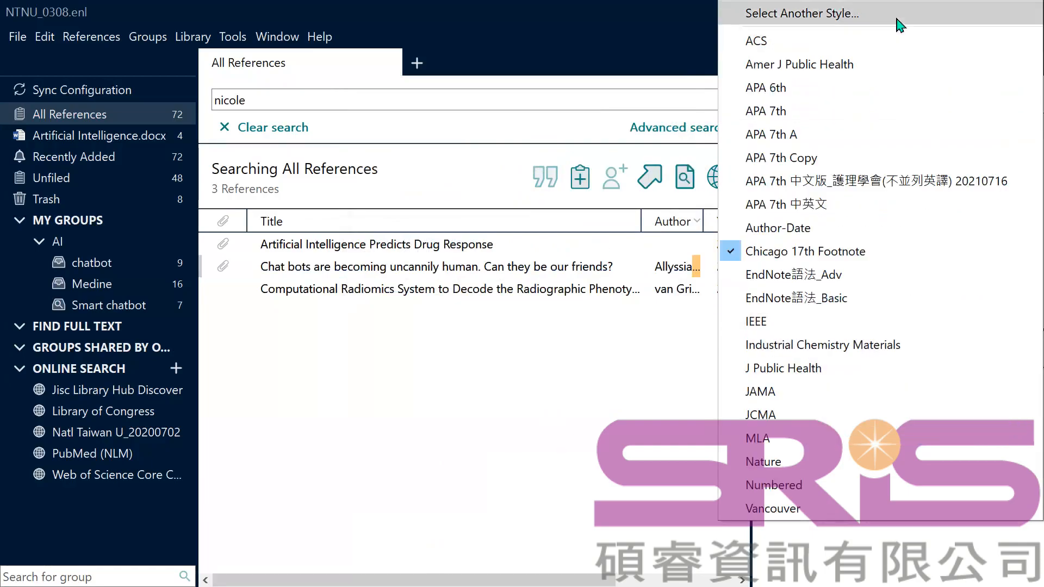
{"action": "left_click", "coordinate": [886, 16]}
{"action": "left_click", "coordinate": [396, 313]}
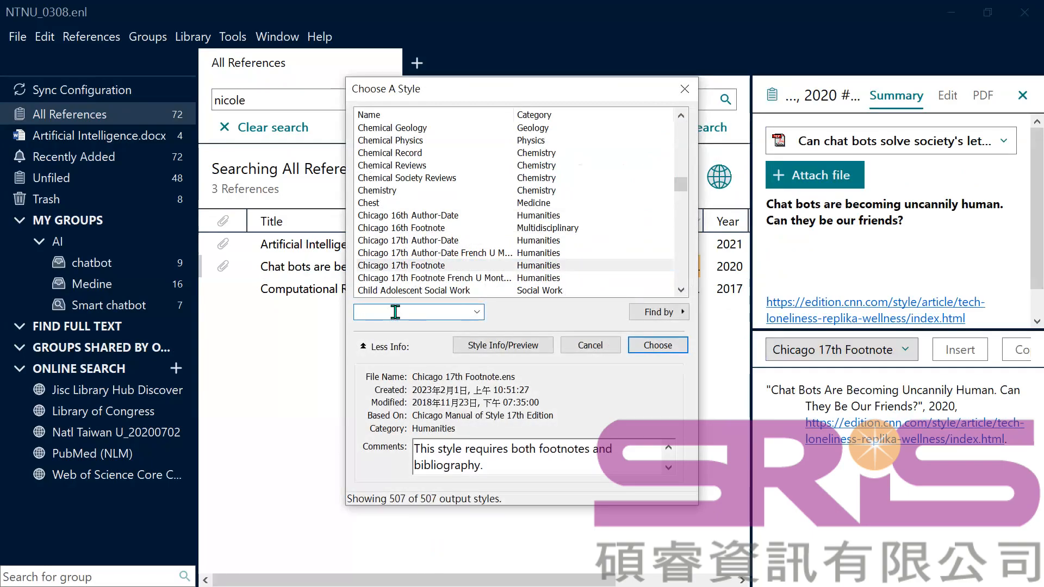
{"action": "type", "text": "nature"}
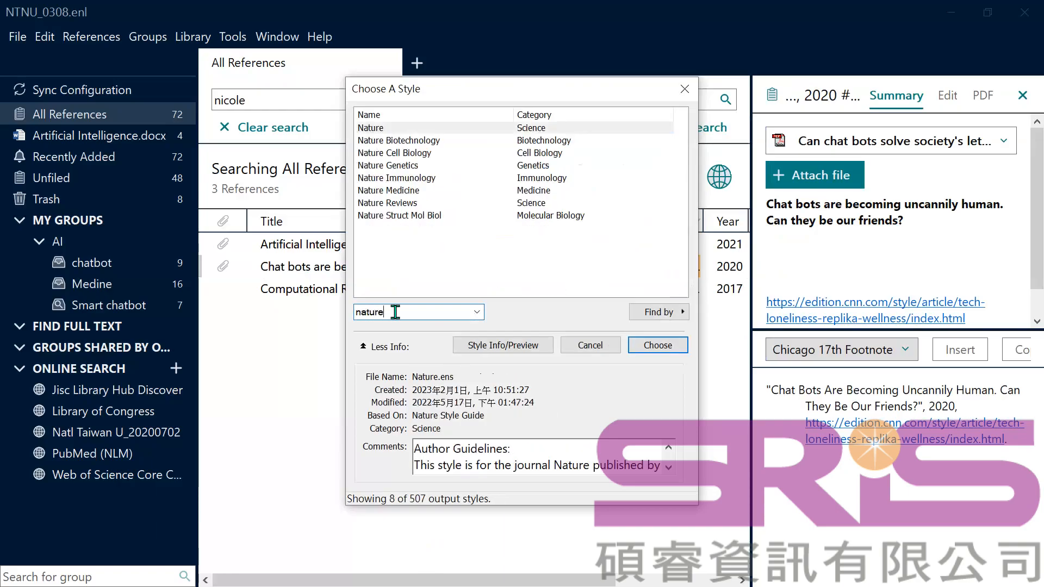
{"action": "left_click", "coordinate": [414, 193]}
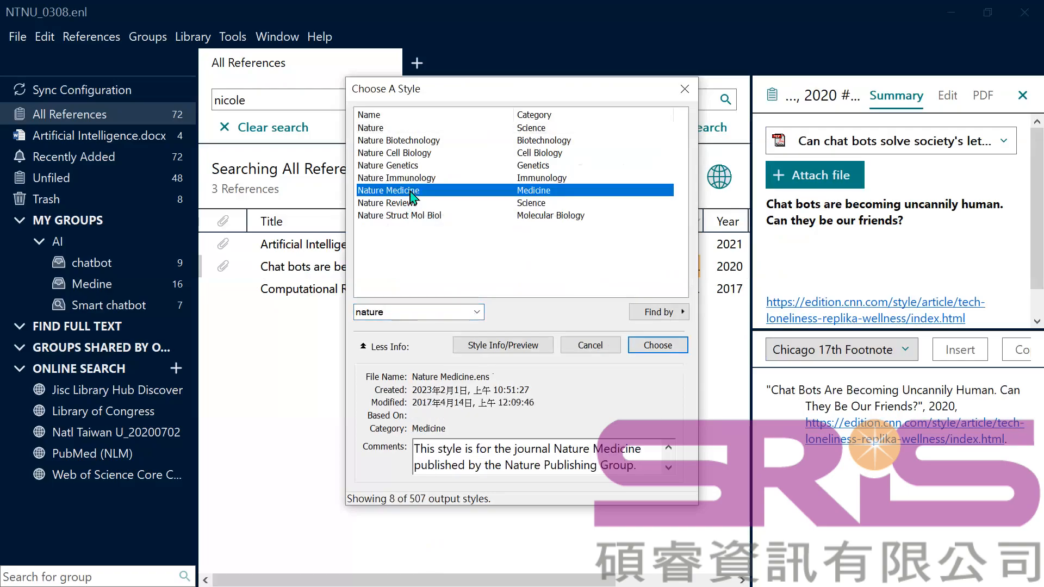
- Preview the sample references of the Nature Medicine style from the filtered style list
{"action": "double_click", "coordinate": [422, 313]}
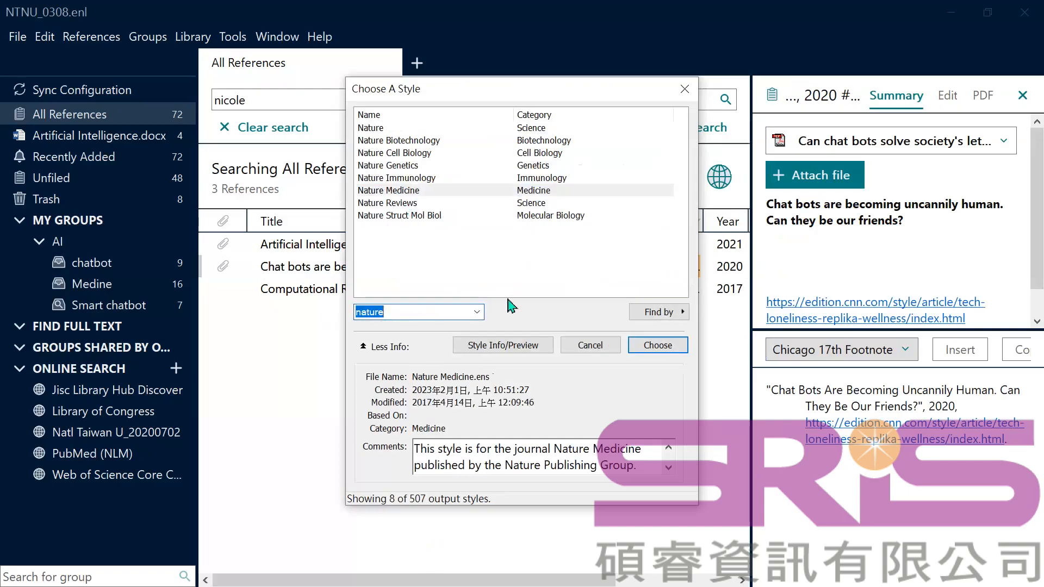
{"action": "left_click", "coordinate": [457, 314]}
{"action": "left_click", "coordinate": [433, 196]}
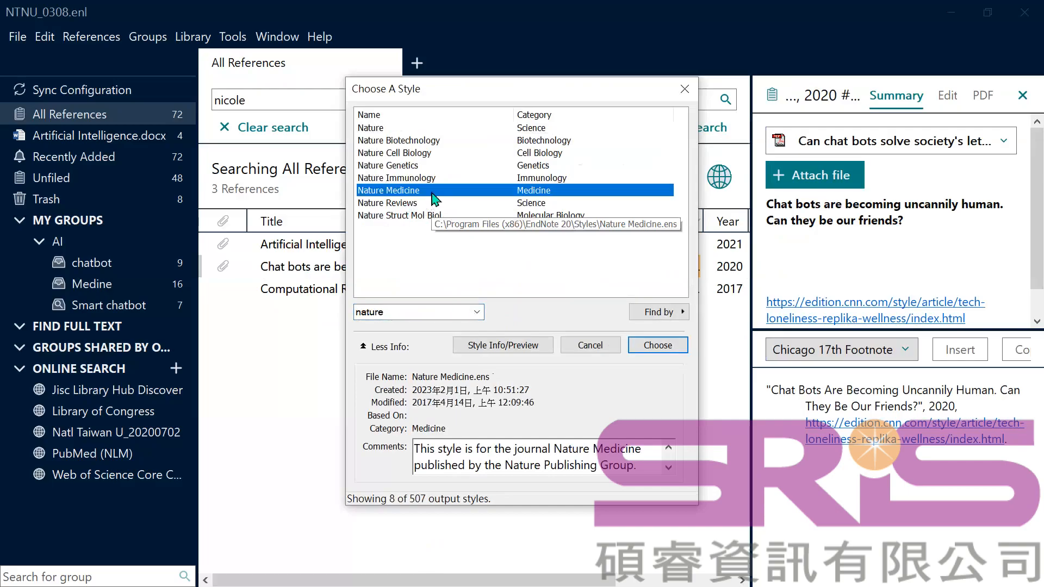
{"action": "left_click", "coordinate": [503, 348]}
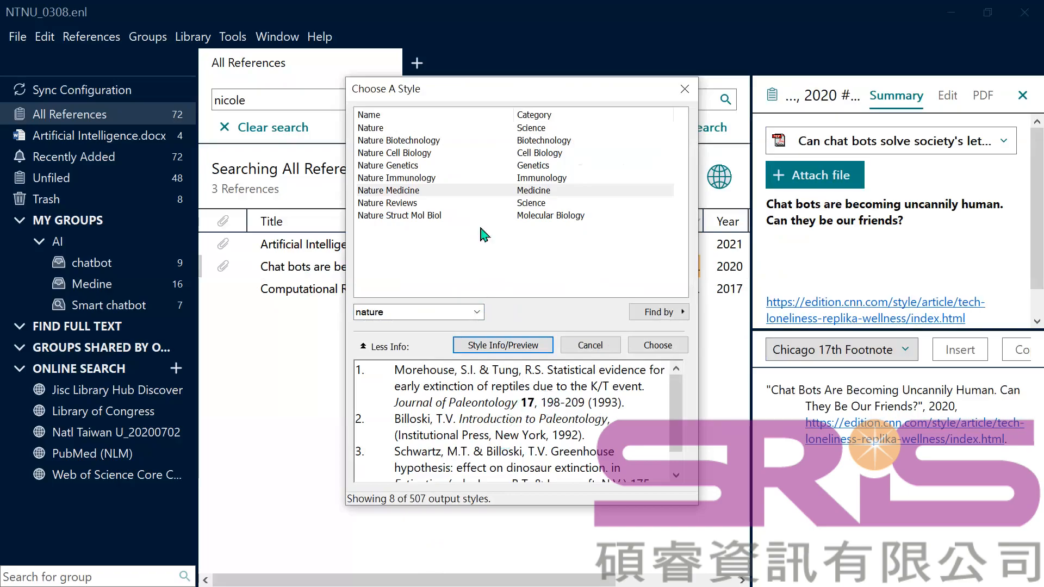
- Set Nature Medicine as the output style of the reference preview and switch to the Artificial Intelligence.docx document in Word
{"action": "left_click", "coordinate": [438, 190]}
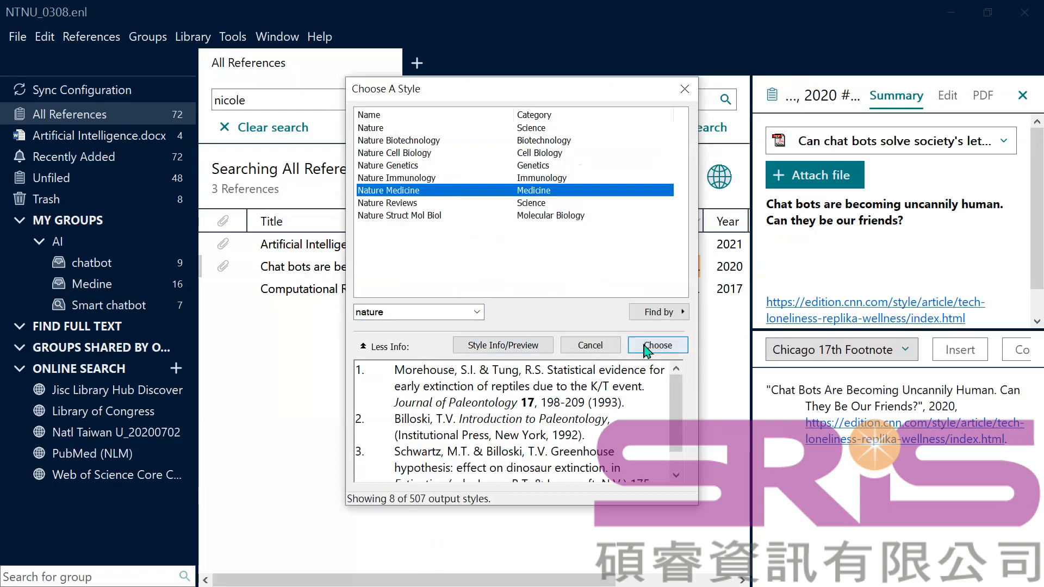
{"action": "left_click", "coordinate": [647, 348]}
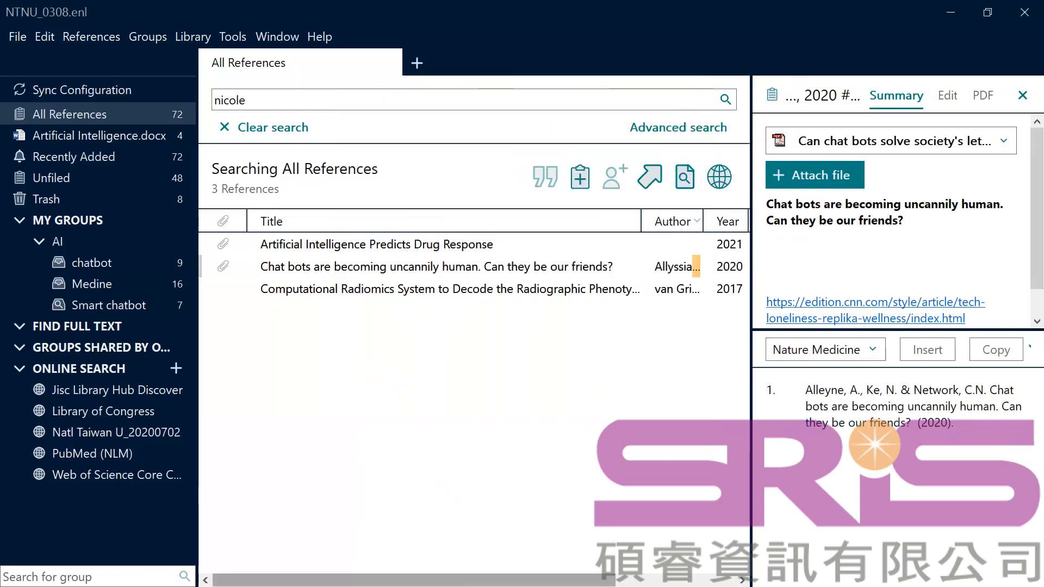
{"action": "key", "text": "alt+Tab"}
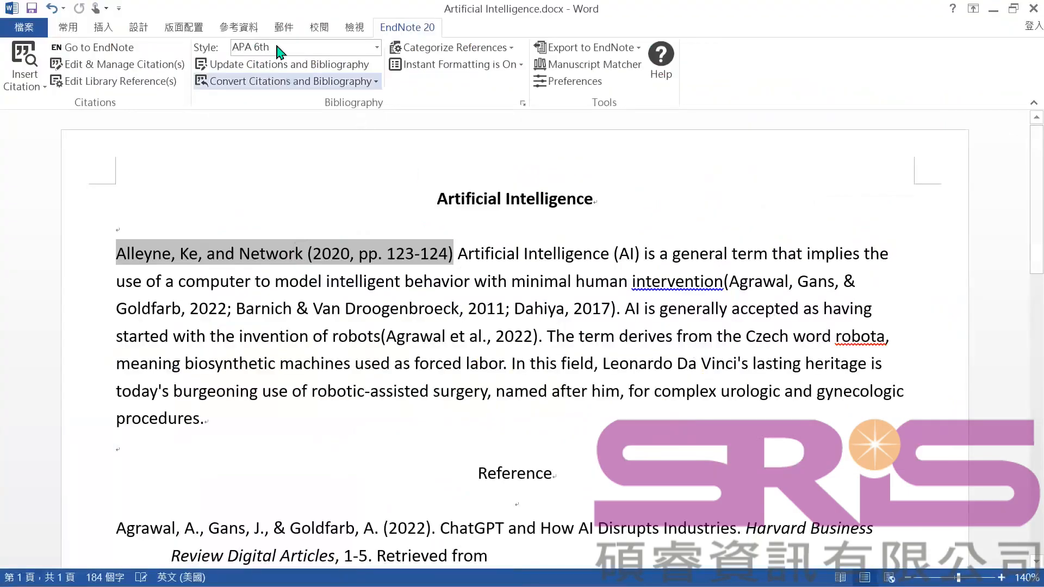
- Format the document's citations and bibliography in the Nature Medicine output style and look over the reformatted text and reference list
{"action": "left_click", "coordinate": [377, 47]}
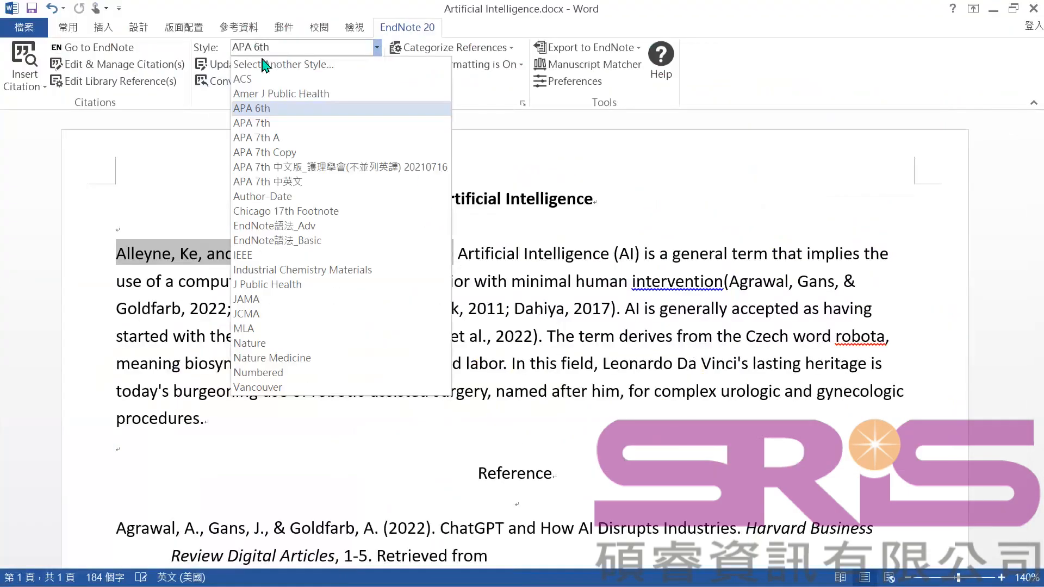
{"action": "left_click", "coordinate": [276, 360]}
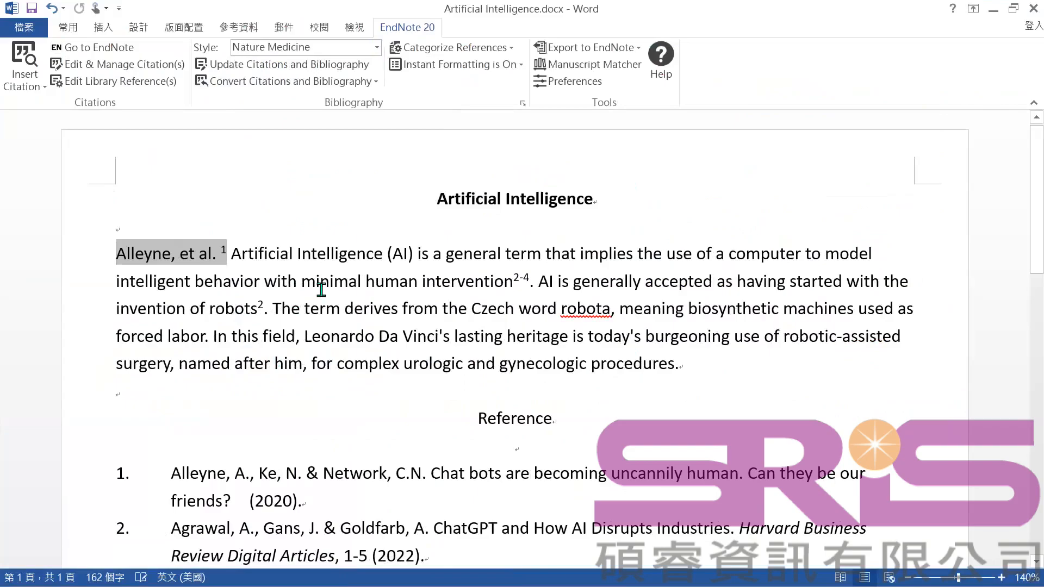
{"action": "scroll", "coordinate": [292, 389], "scroll_direction": "down", "scroll_amount": 4}
{"action": "scroll", "coordinate": [291, 390], "scroll_direction": "up", "scroll_amount": 3}
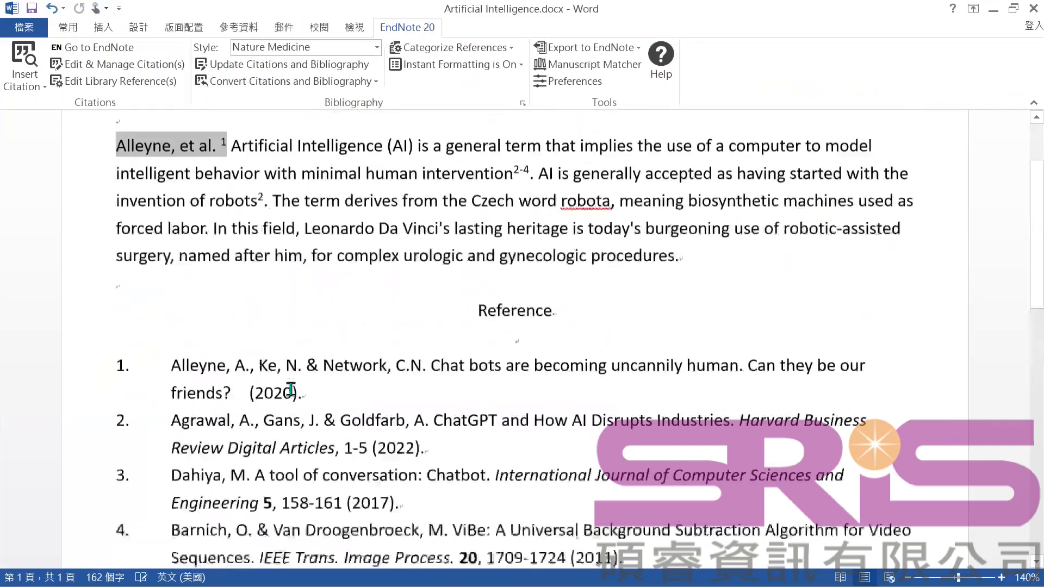
{"action": "scroll", "coordinate": [291, 389], "scroll_direction": "up", "scroll_amount": 2}
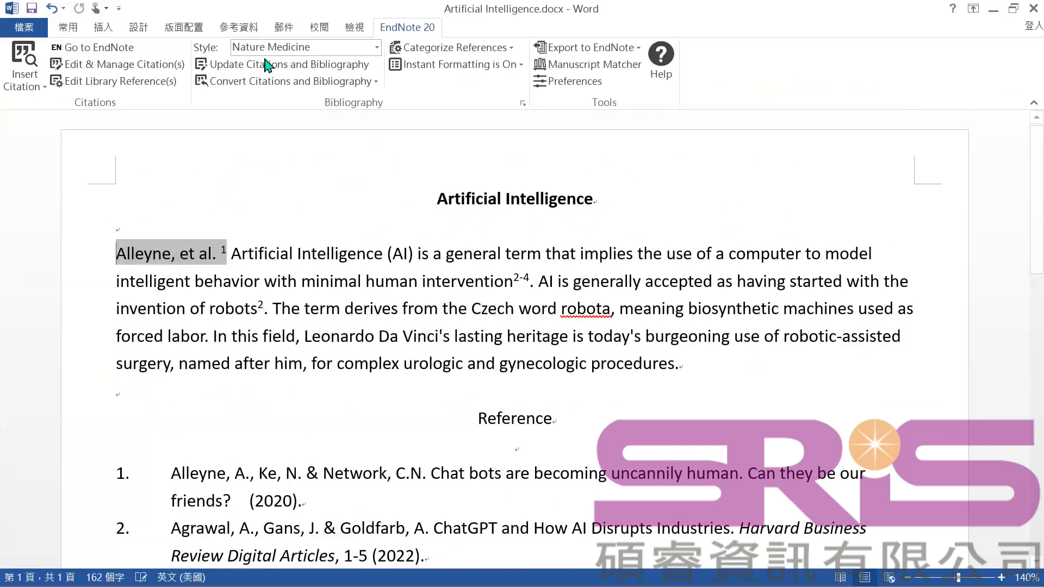
- Set the document's output style to APA 6th
{"action": "left_click", "coordinate": [269, 47]}
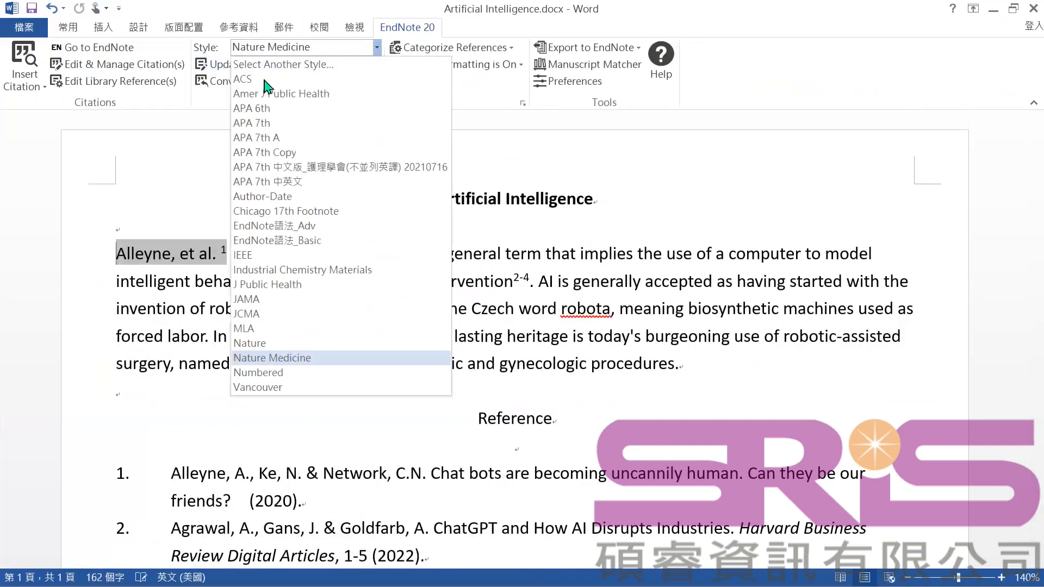
{"action": "left_click", "coordinate": [264, 109]}
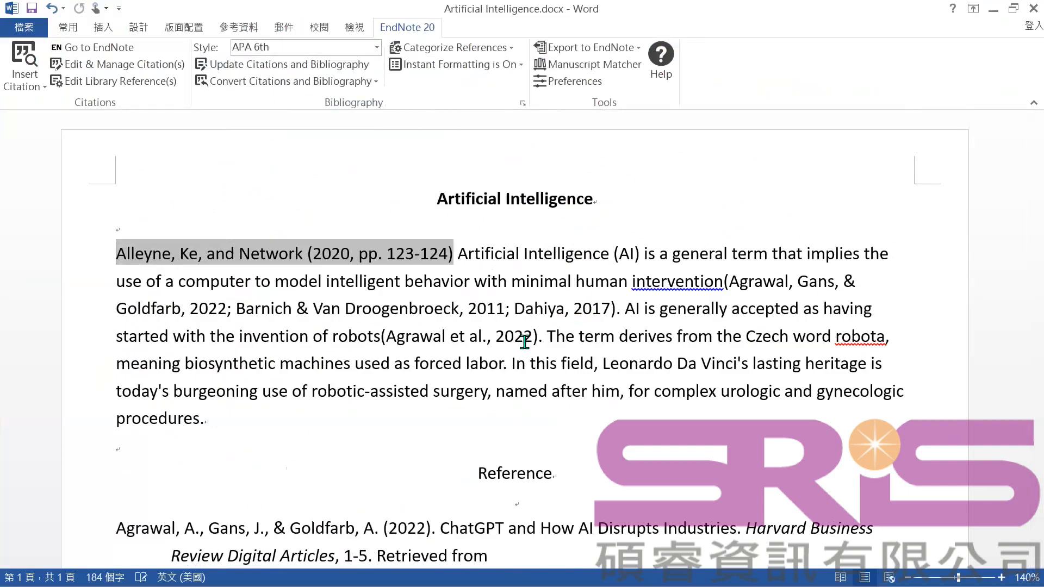
{"action": "left_click", "coordinate": [831, 195]}
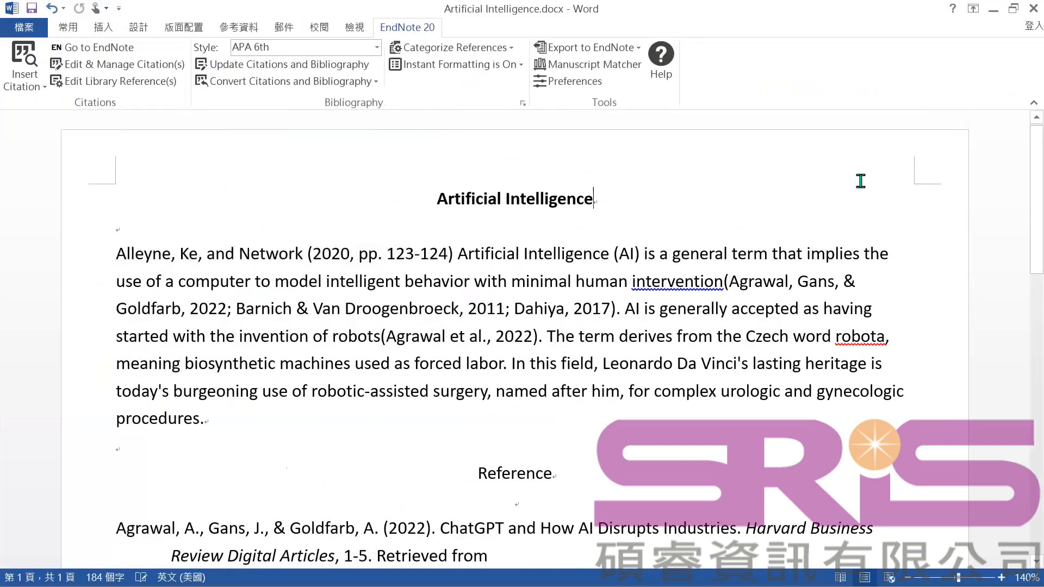
{"action": "left_click", "coordinate": [686, 391]}
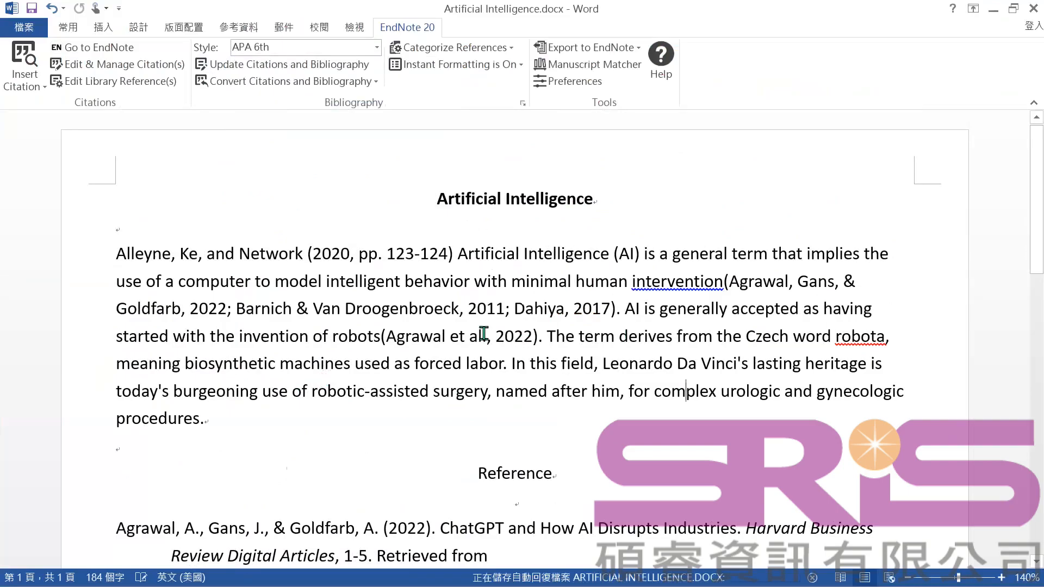
{"action": "left_click", "coordinate": [532, 337]}
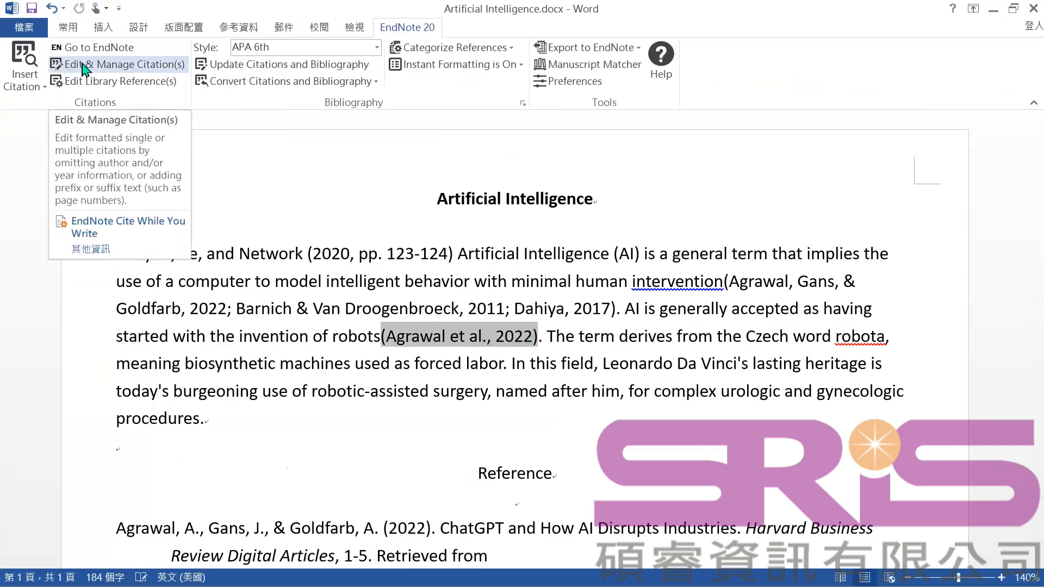
{"action": "left_click", "coordinate": [373, 188]}
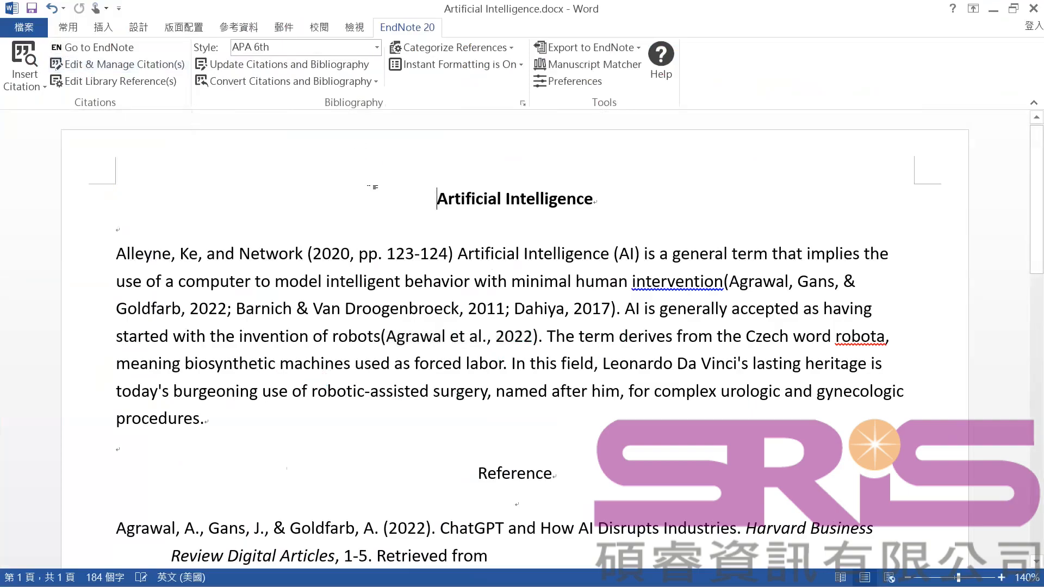
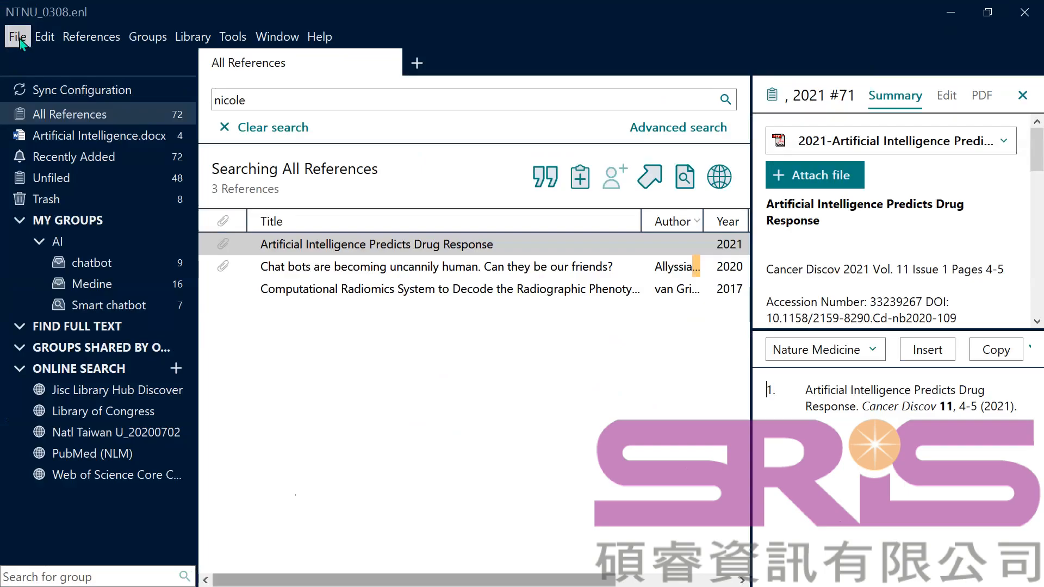
- Start compressing the NTNU_0308 library in EndNote with the Create option, file attachments and all references in the library
{"action": "left_click", "coordinate": [18, 38]}
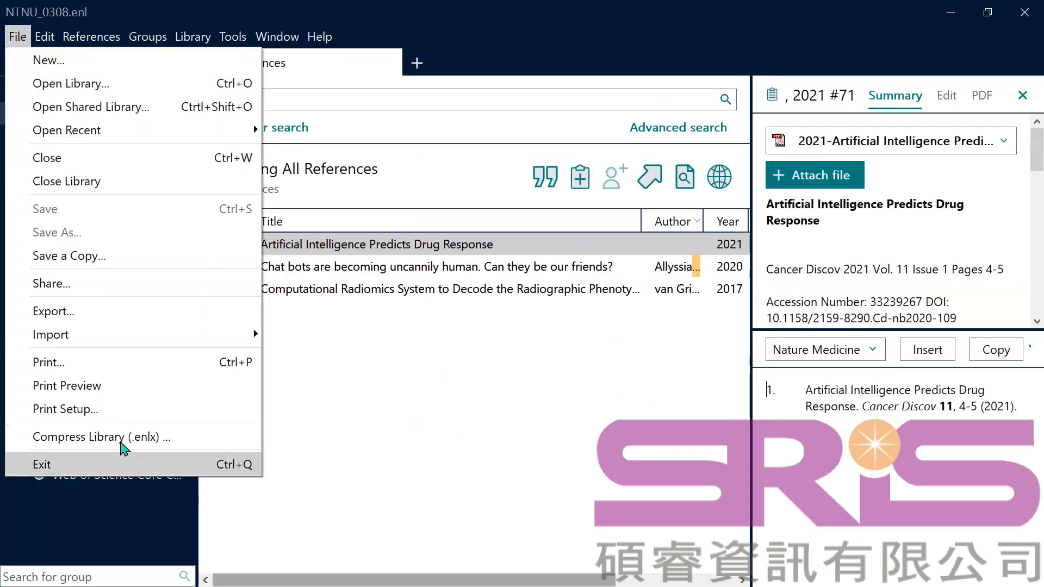
{"action": "left_click", "coordinate": [129, 445]}
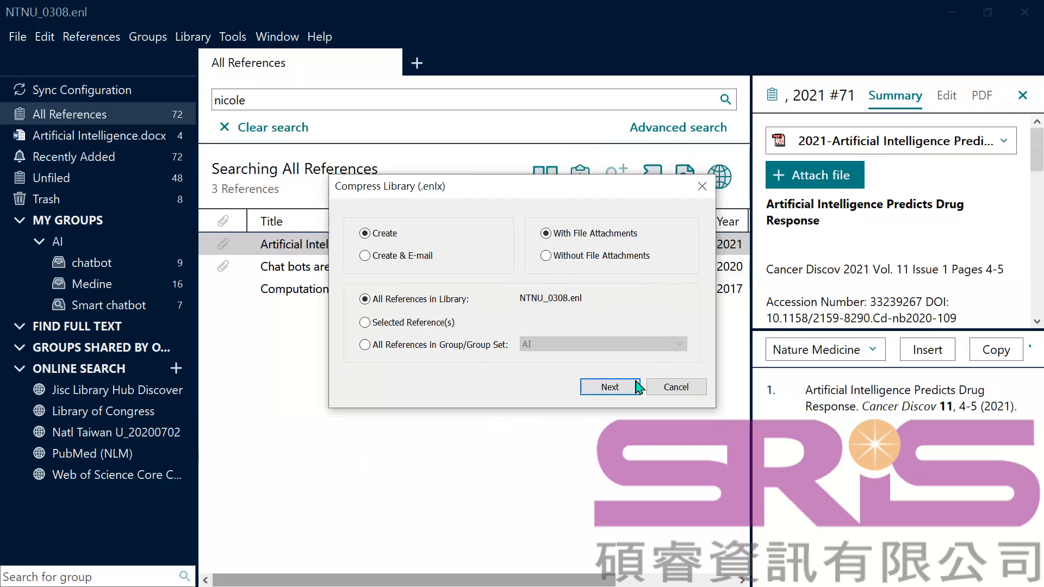
{"action": "left_click", "coordinate": [610, 387]}
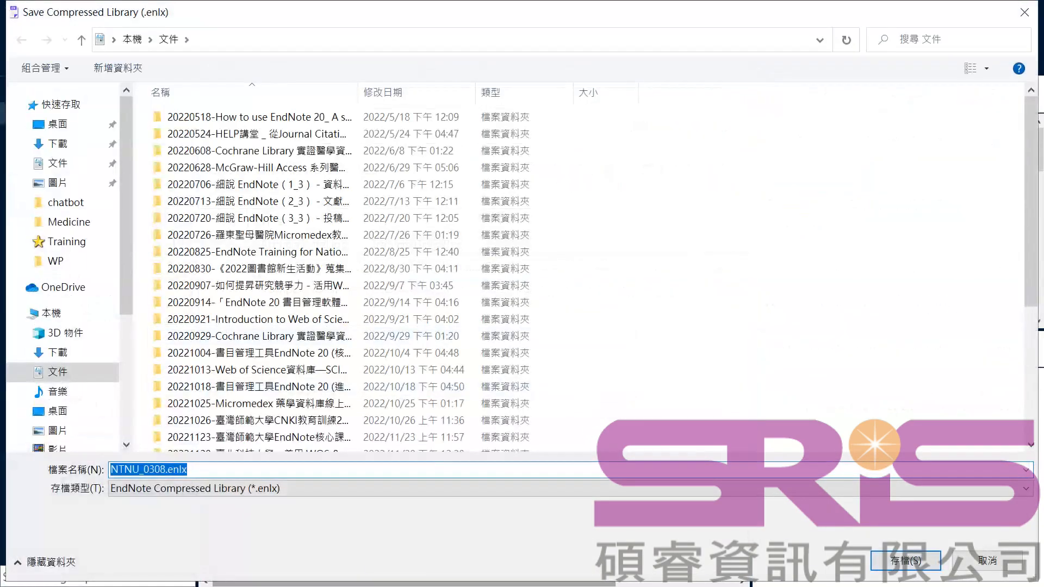
- Save the compressed library to the desktop under the name NTNU_0308_com.enlx
{"action": "left_click", "coordinate": [69, 126]}
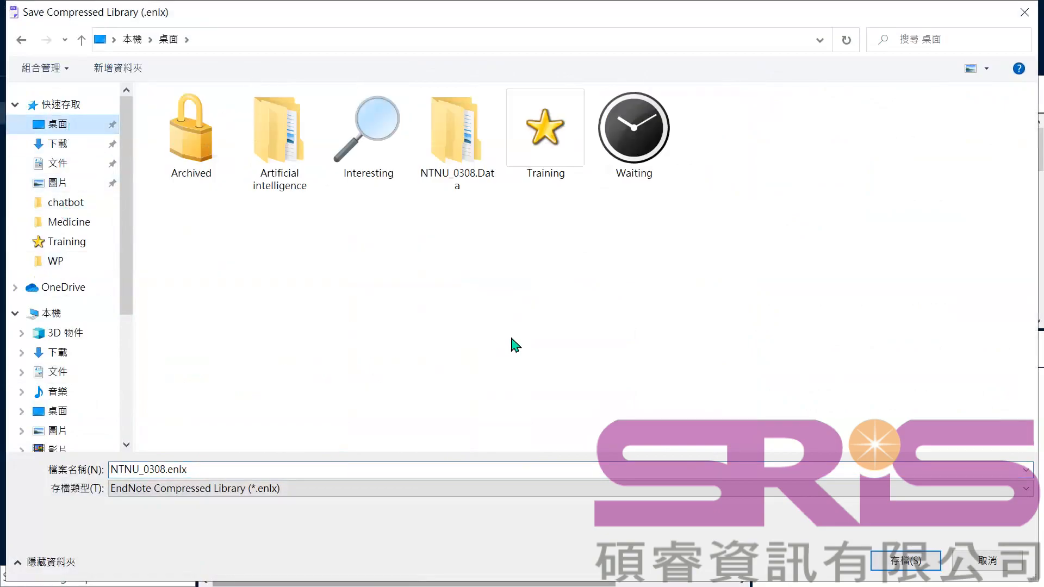
{"action": "double_click", "coordinate": [166, 472]}
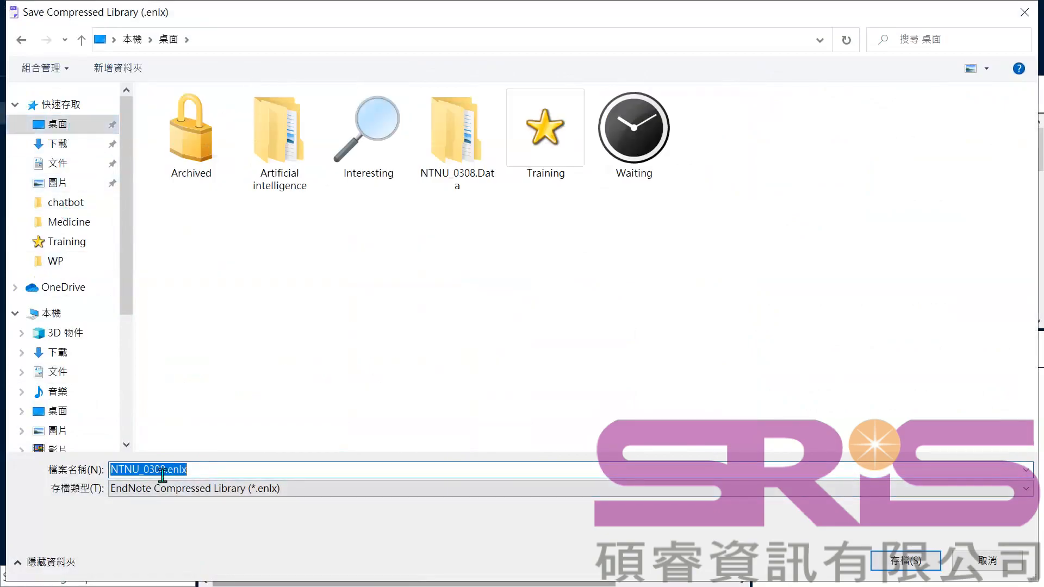
{"action": "left_click", "coordinate": [165, 471]}
{"action": "type", "text": "_com"}
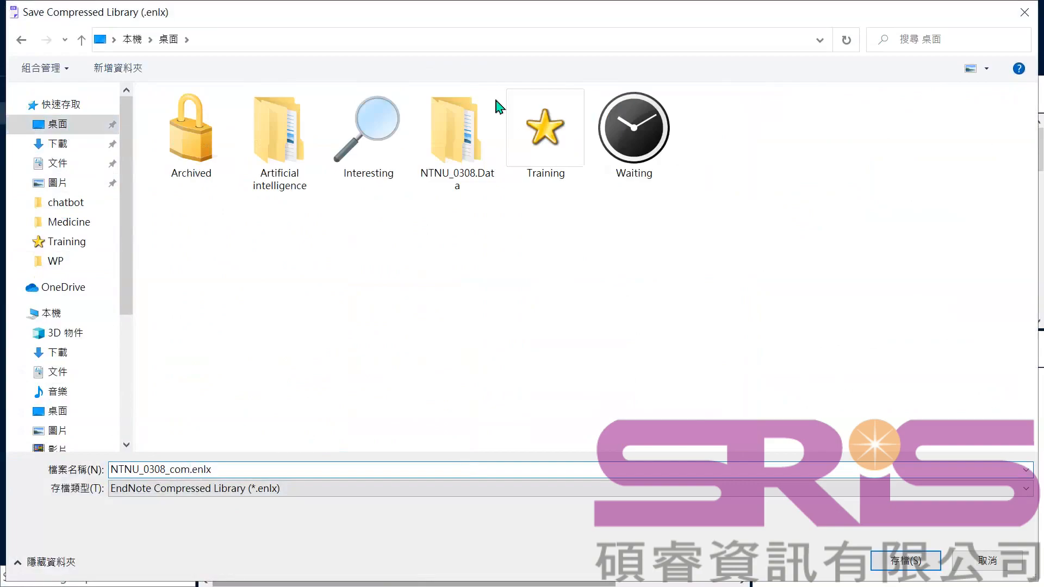
{"action": "left_click", "coordinate": [898, 565]}
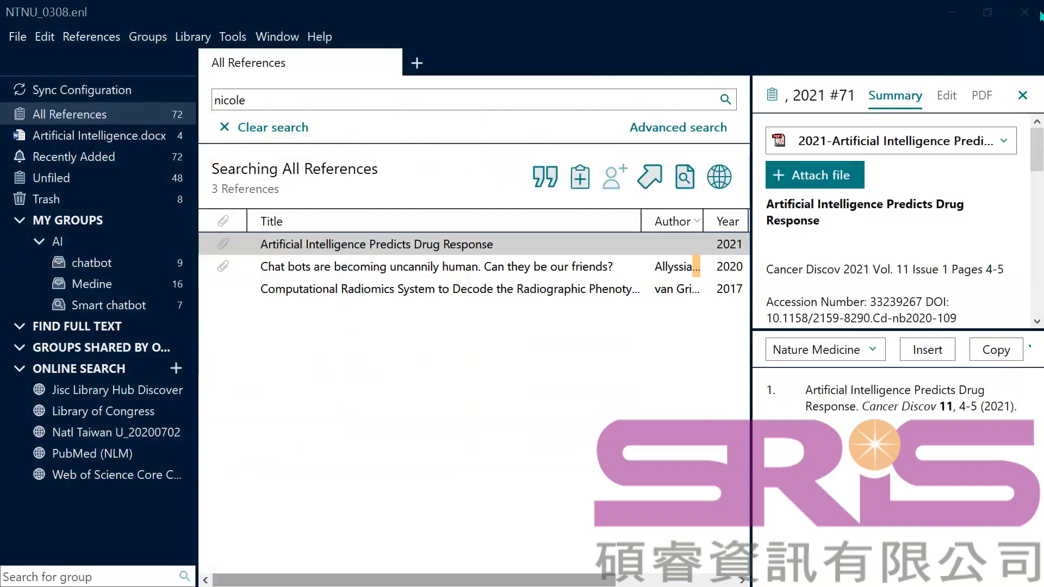
- Show the desktop and move the NTNU_0308_com.enlx file beside the original NTNU_0308.enl file
{"action": "left_click", "coordinate": [952, 12]}
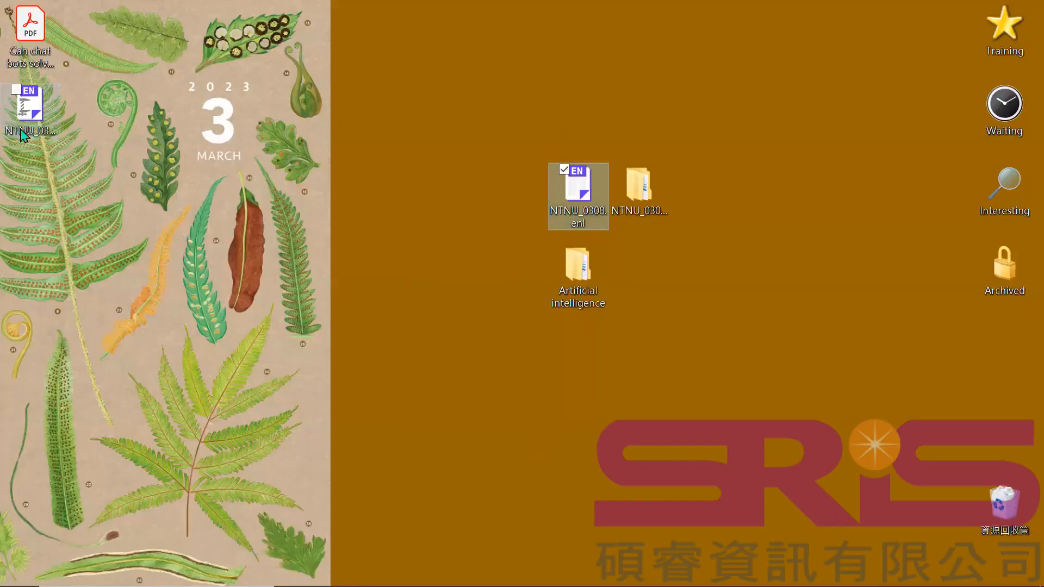
{"action": "left_click_drag", "start_coordinate": [22, 135], "coordinate": [481, 234]}
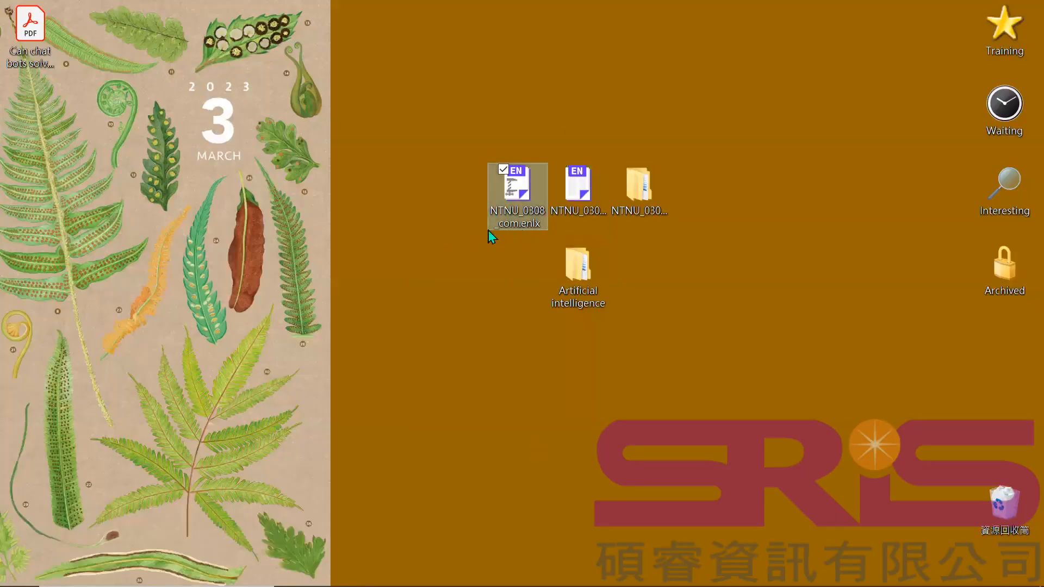
{"action": "left_click", "coordinate": [517, 252]}
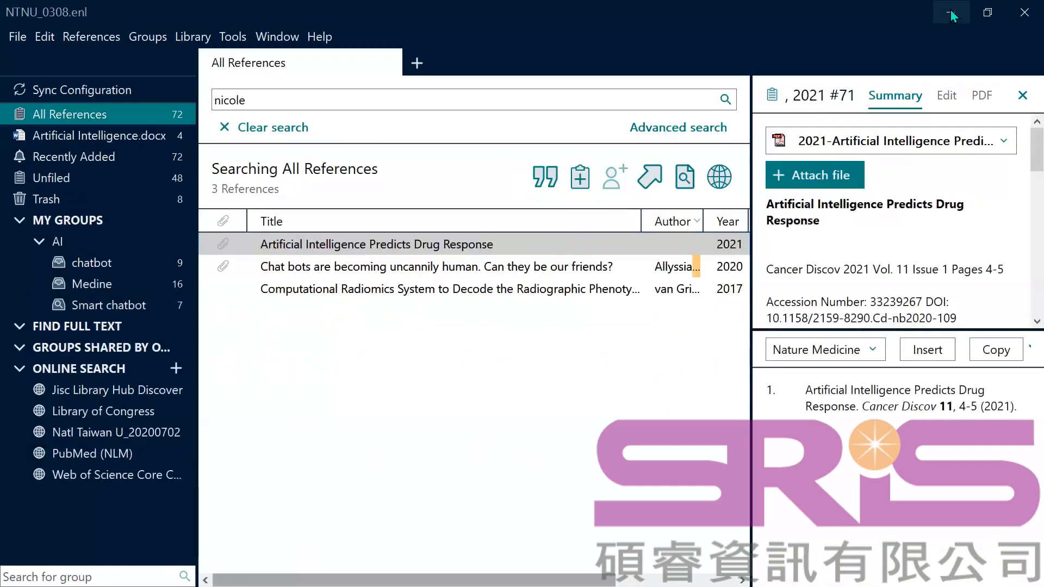
- Show the desktop and line up the extracted NTNU_0308_com.Data folder and NTNU_0308_com.enl file beside the compressed library
{"action": "left_click", "coordinate": [952, 16]}
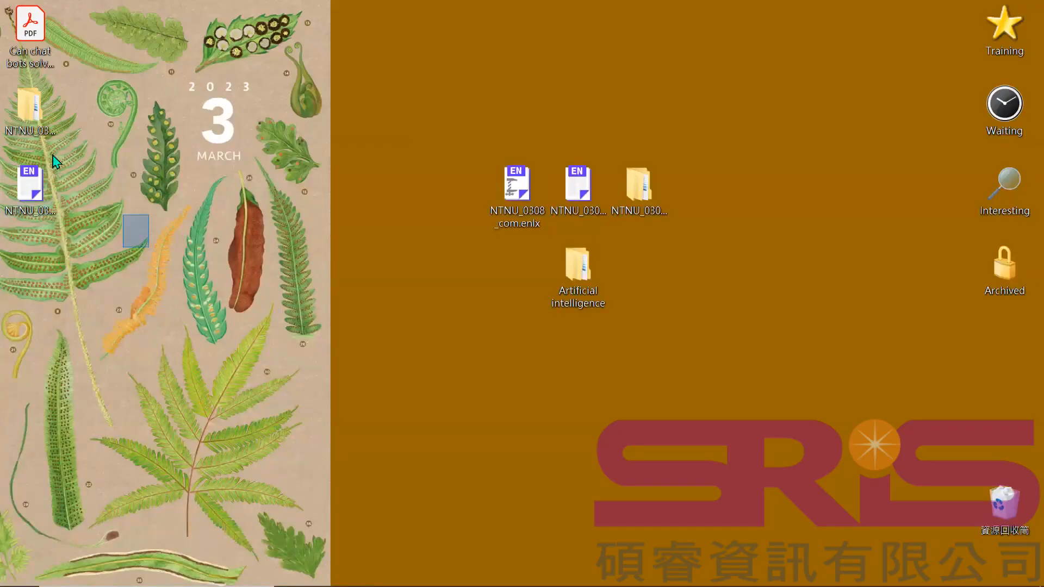
{"action": "left_click_drag", "start_coordinate": [90, 252], "coordinate": [84, 109]}
{"action": "left_click_drag", "start_coordinate": [165, 294], "coordinate": [13, 96]}
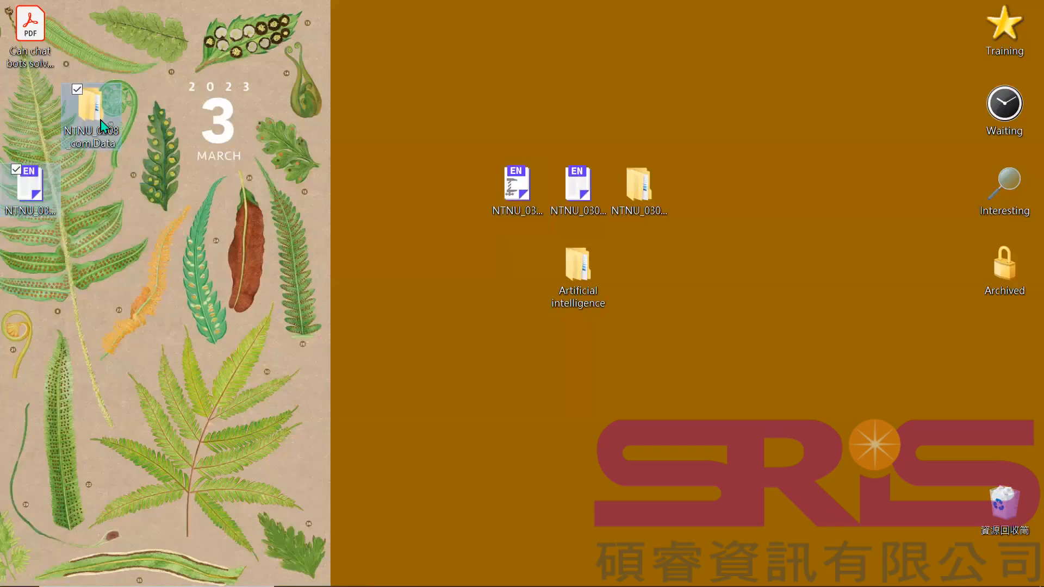
{"action": "left_click_drag", "start_coordinate": [100, 124], "coordinate": [466, 206]}
{"action": "left_click", "coordinate": [471, 354]}
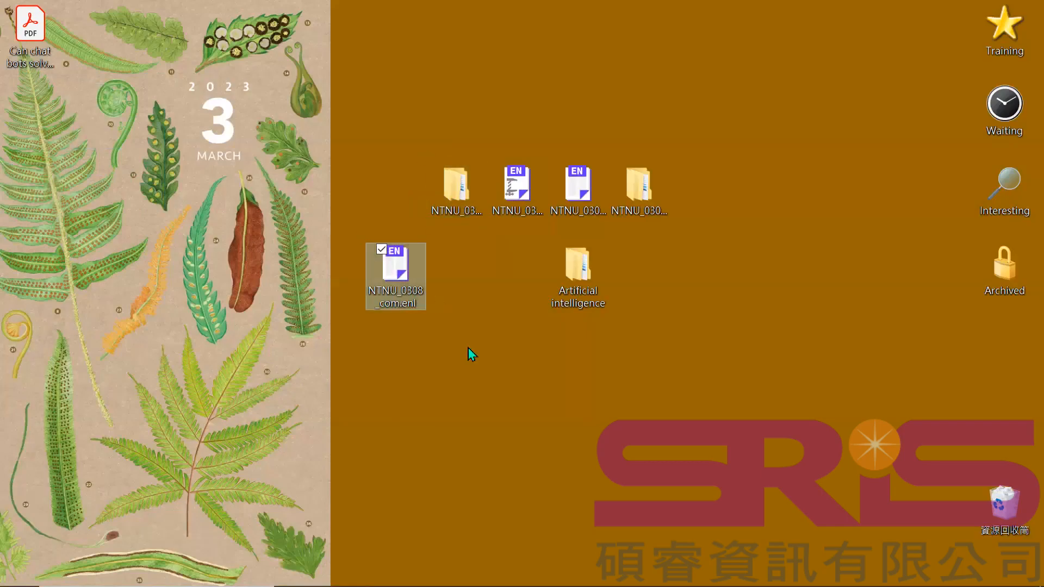
{"action": "left_click_drag", "start_coordinate": [414, 296], "coordinate": [414, 213]}
{"action": "left_click", "coordinate": [458, 310]}
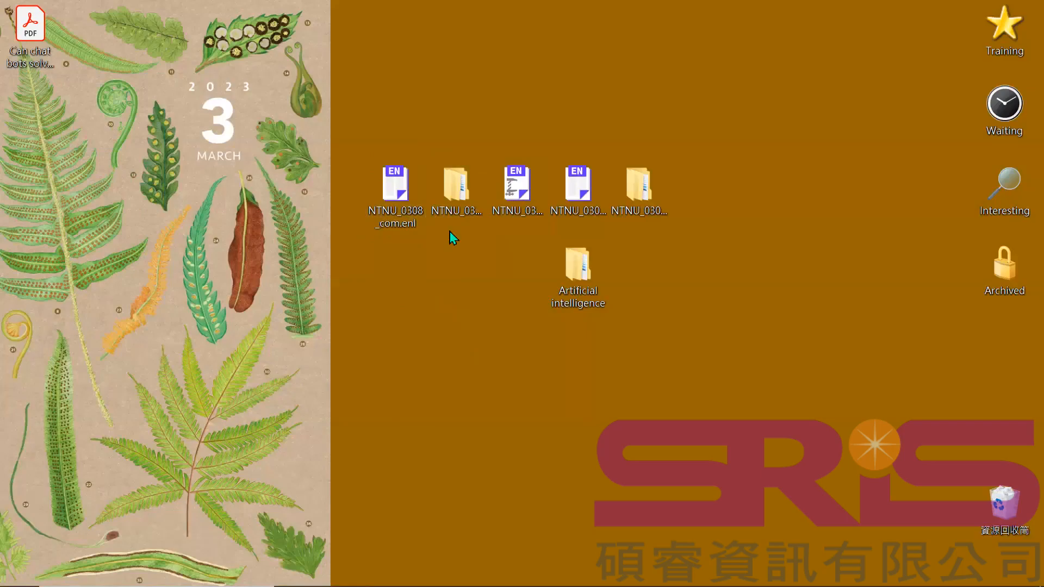
{"action": "left_click_drag", "start_coordinate": [337, 126], "coordinate": [497, 261]}
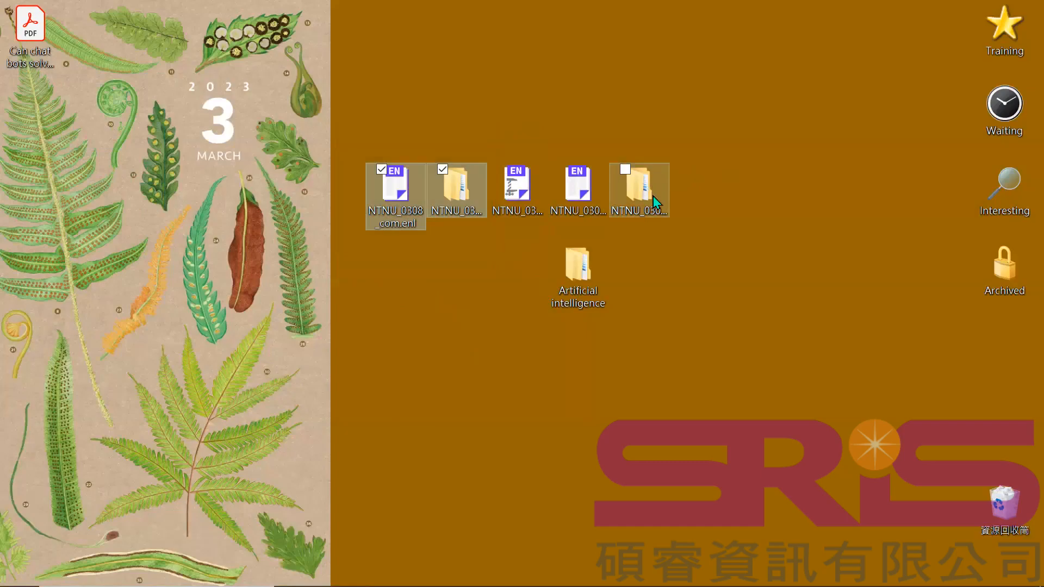
{"action": "left_click", "coordinate": [488, 464]}
- Switch to the original NTNU_0308.enl library in EndNote and open its Sync Configuration
{"action": "mouse_move", "coordinate": [435, 585]}
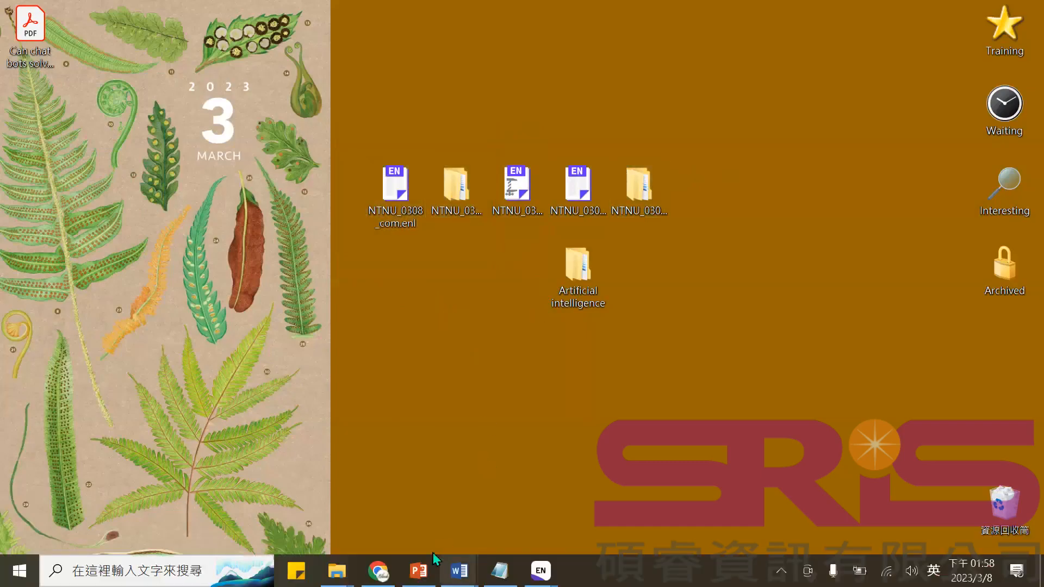
{"action": "mouse_move", "coordinate": [541, 574]}
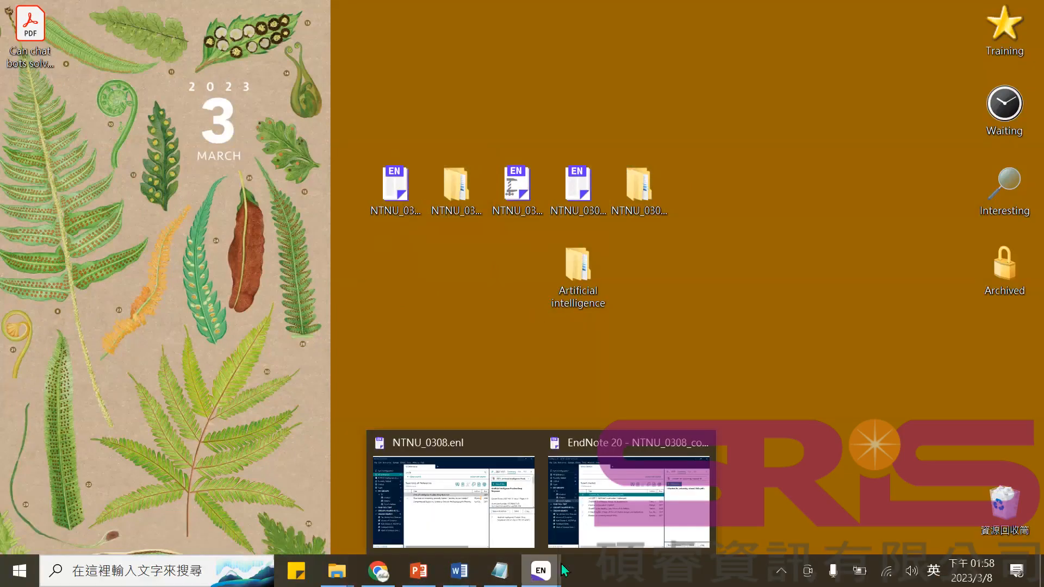
{"action": "left_click", "coordinate": [449, 524]}
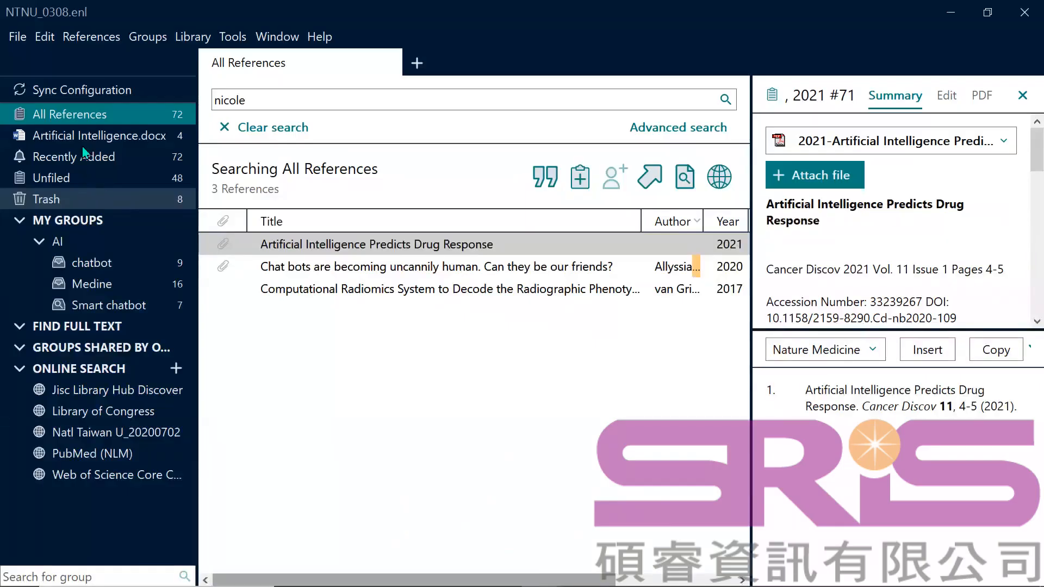
{"action": "left_click", "coordinate": [81, 90]}
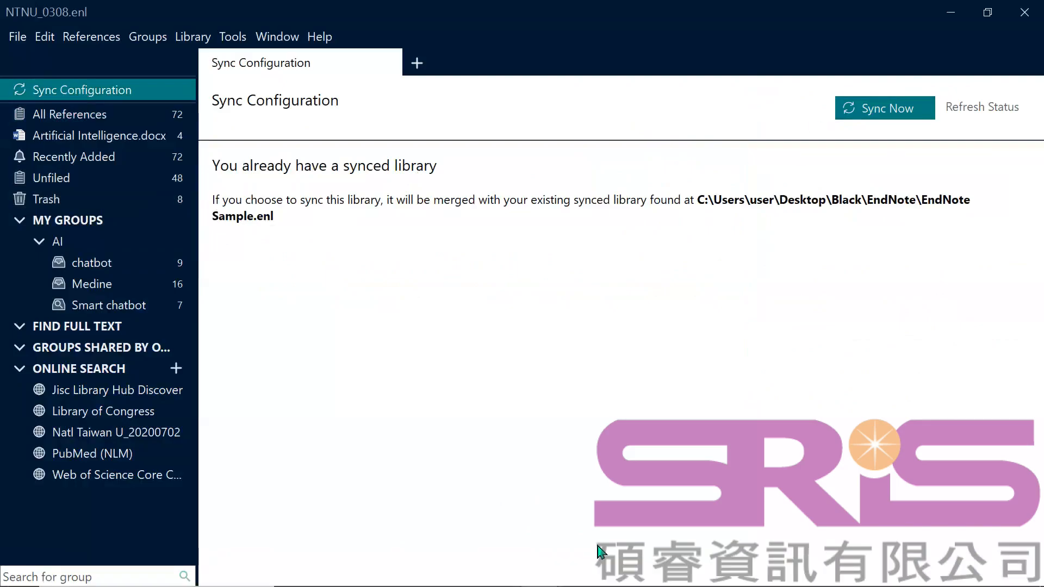
- Switch to the EndNote 20.5 Basic presentation in PowerPoint, find the Library Backup slide and start the slide show from it
{"action": "key", "text": "super"}
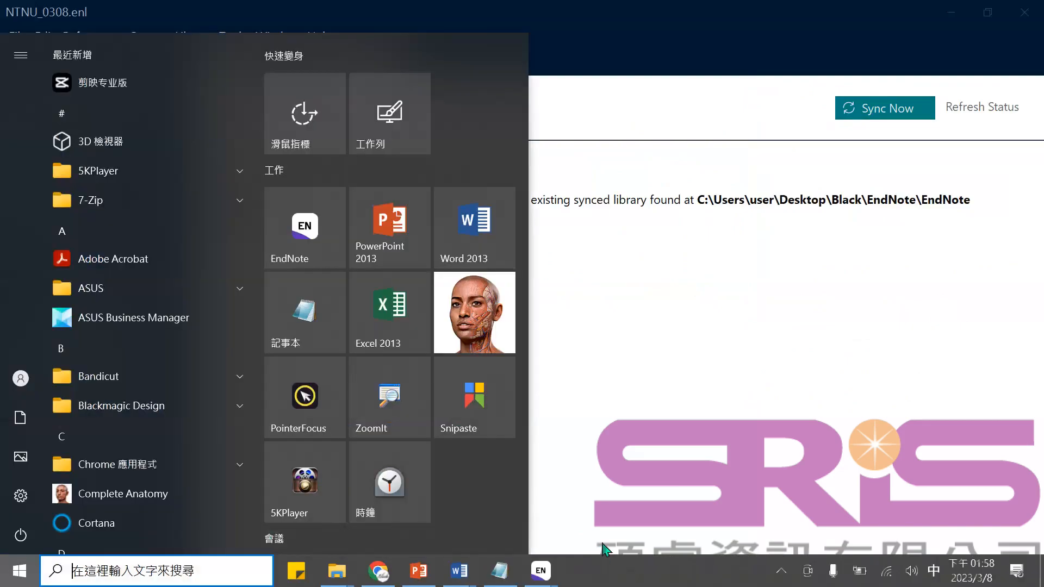
{"action": "key", "text": "alt+Tab"}
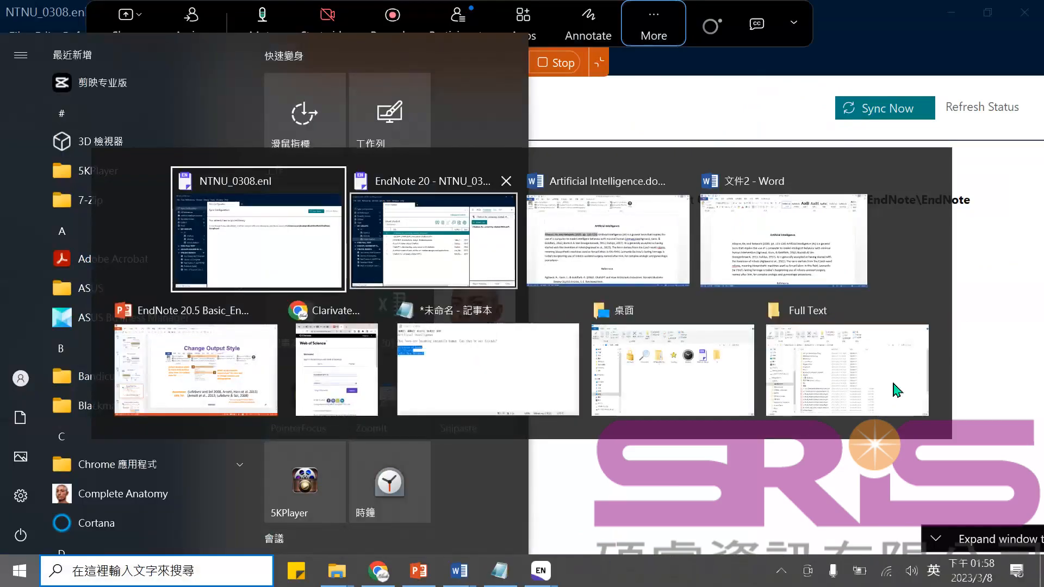
{"action": "left_click", "coordinate": [216, 389]}
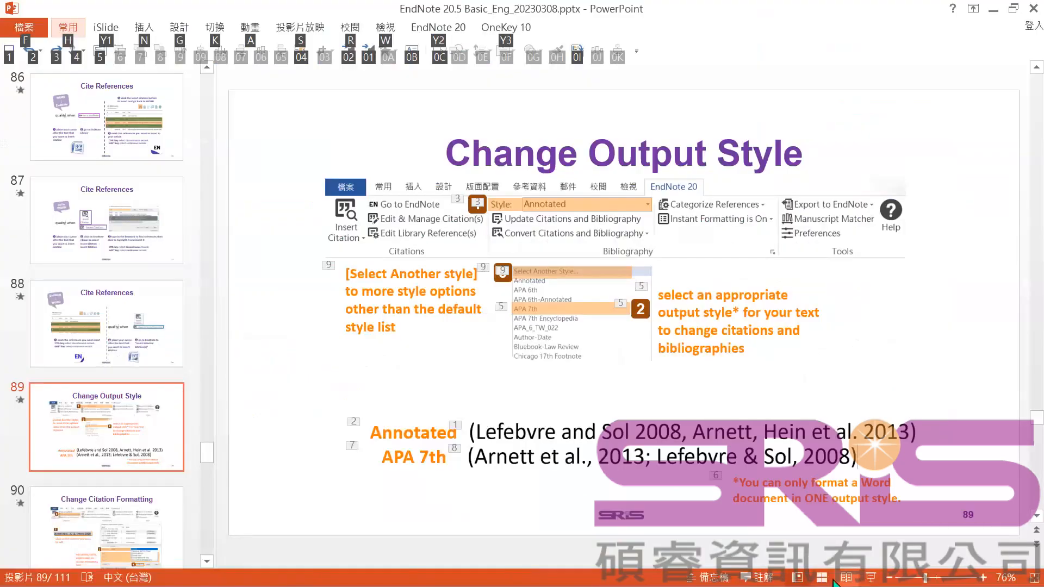
{"action": "scroll", "coordinate": [706, 525], "scroll_direction": "down", "scroll_amount": 10}
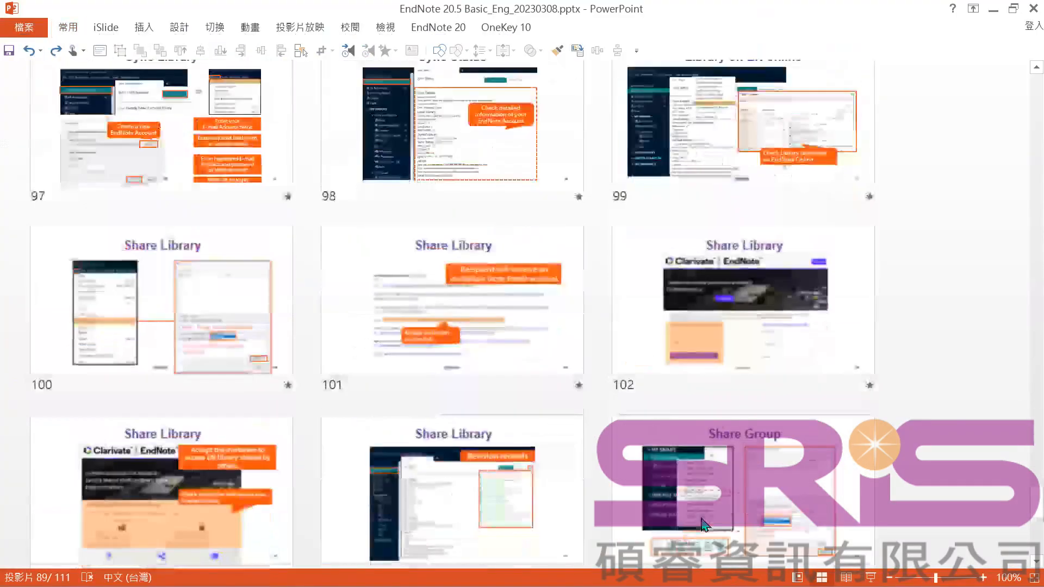
{"action": "scroll", "coordinate": [705, 525], "scroll_direction": "up", "scroll_amount": 5}
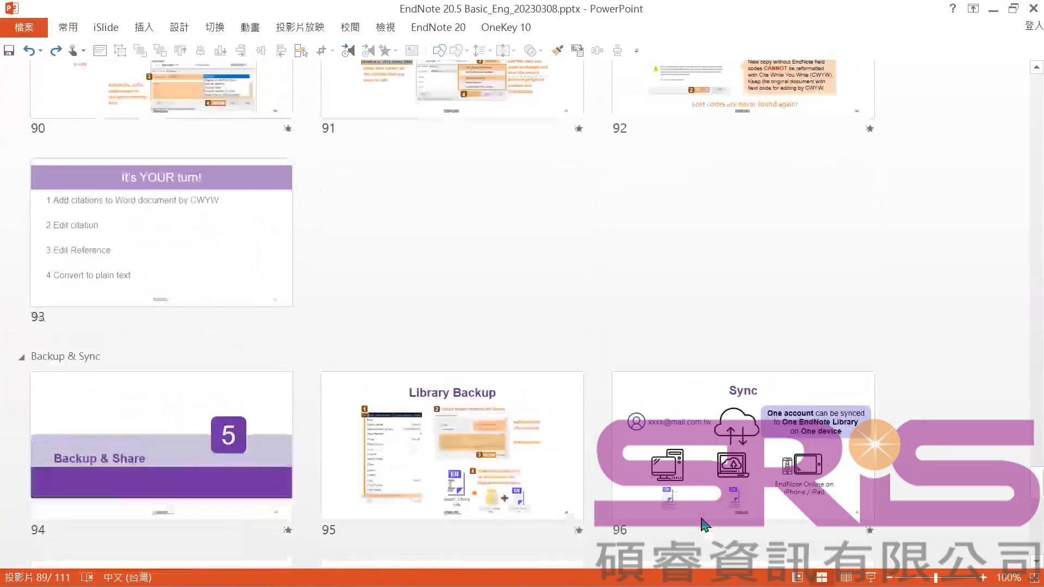
{"action": "scroll", "coordinate": [704, 525], "scroll_direction": "down", "scroll_amount": 1}
{"action": "double_click", "coordinate": [536, 291]}
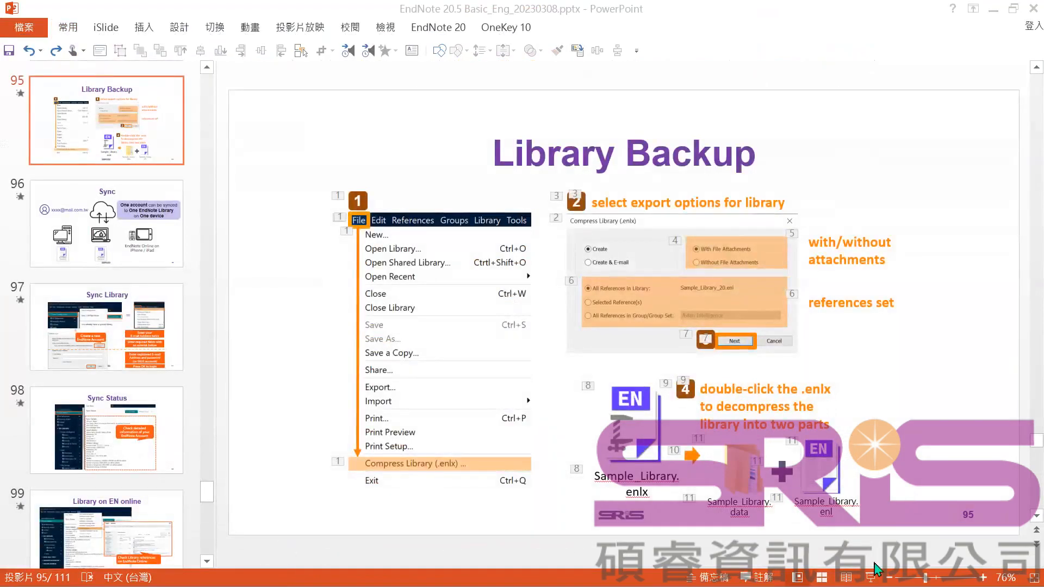
{"action": "left_click", "coordinate": [875, 580]}
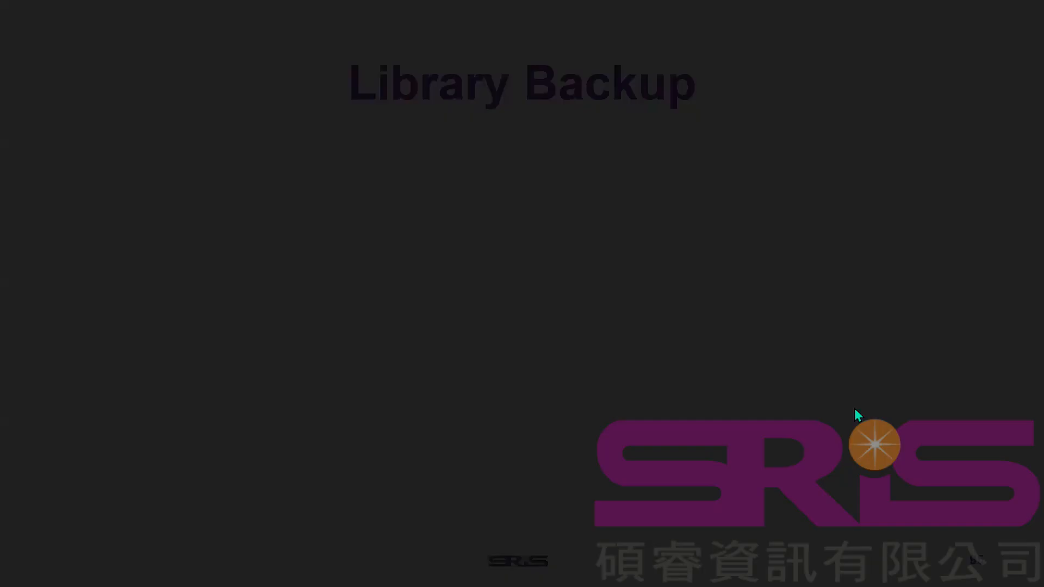